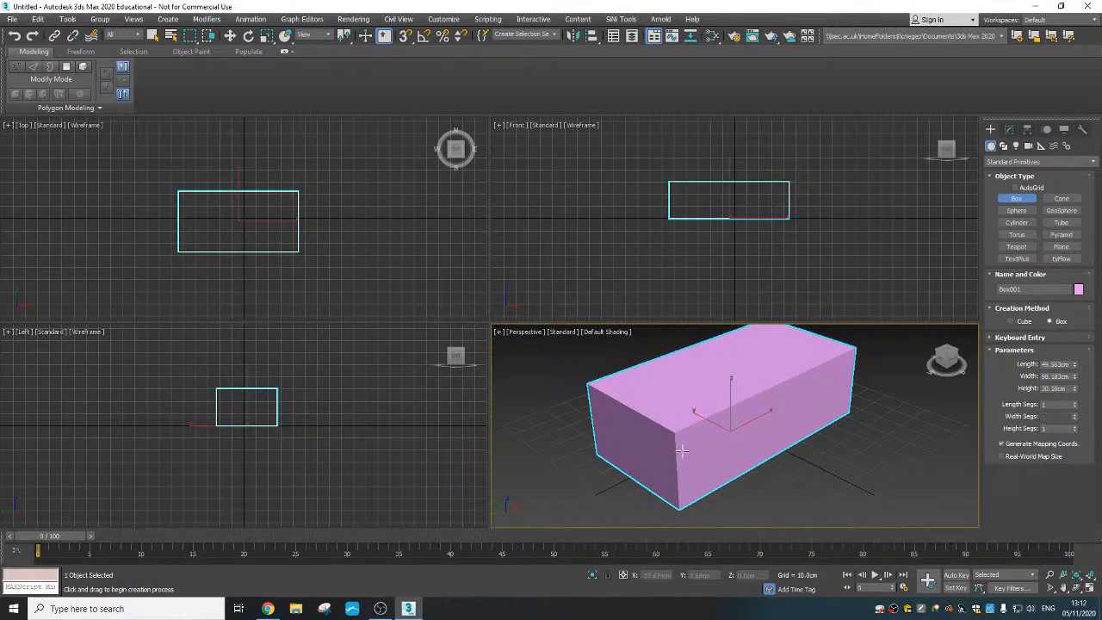
- Finish the box at about 22.8 cm high and show it in a maximised perspective viewport with edged faces
{"action": "left_click", "coordinate": [683, 464]}
{"action": "middle_click_drag", "start_coordinate": [765, 426], "coordinate": [761, 433]}
{"action": "scroll", "coordinate": [756, 439], "scroll_direction": "down", "scroll_amount": 2}
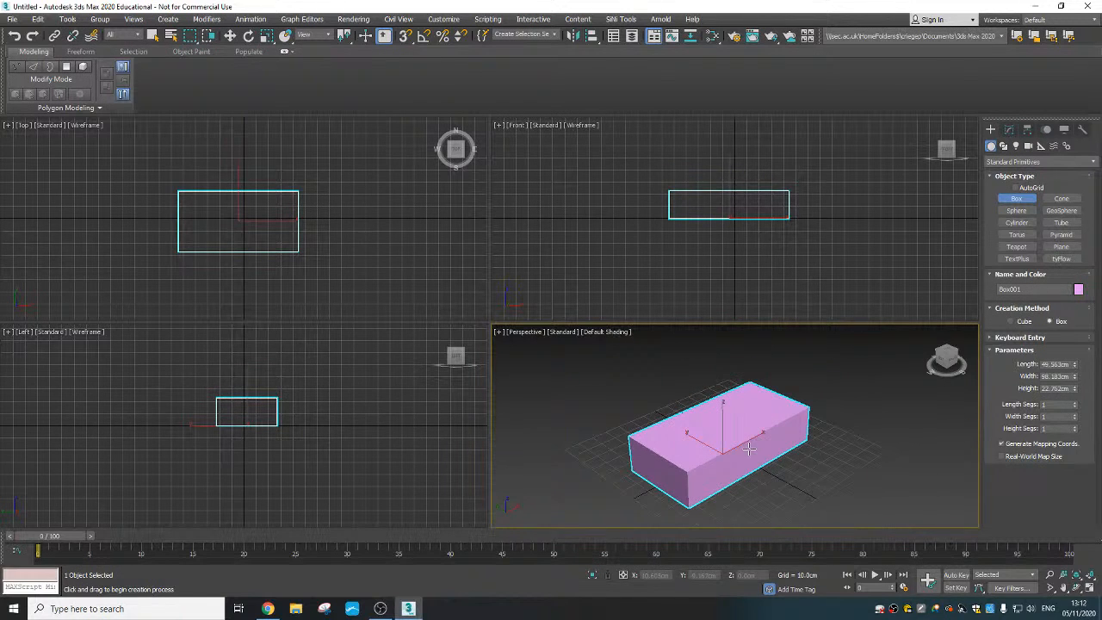
{"action": "key", "text": "alt+w"}
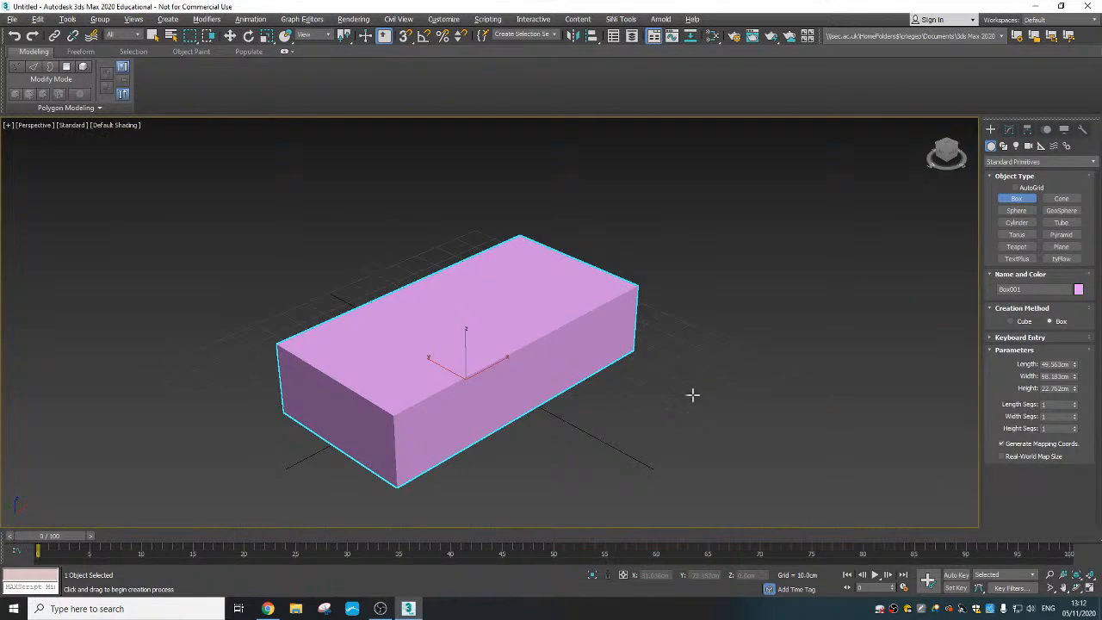
{"action": "scroll", "coordinate": [599, 344], "scroll_direction": "up", "scroll_amount": 1}
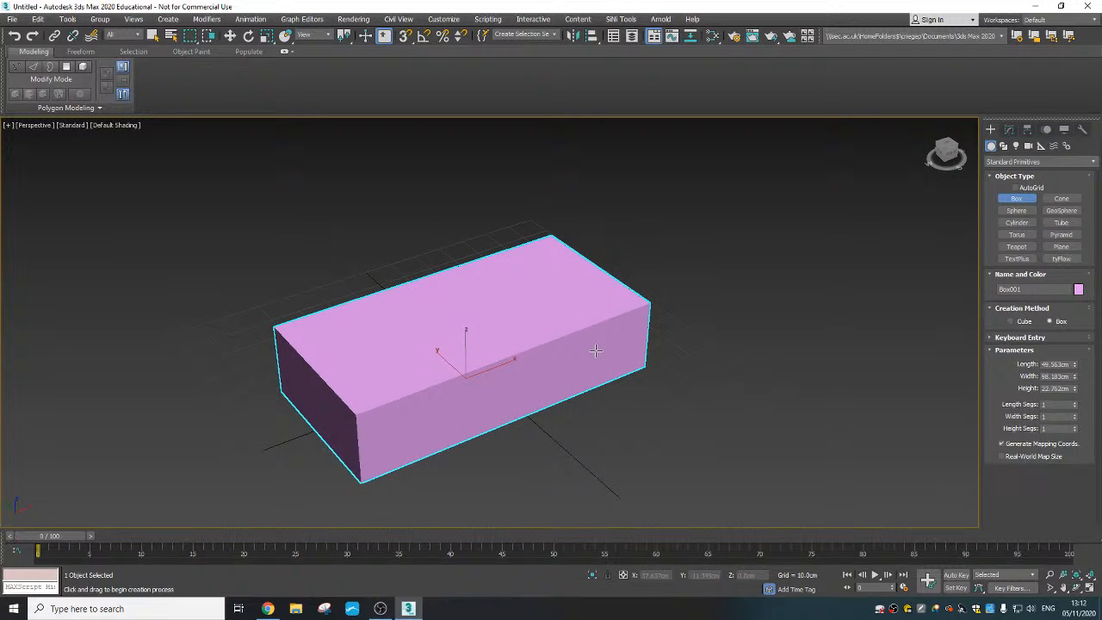
{"action": "key", "text": "F4"}
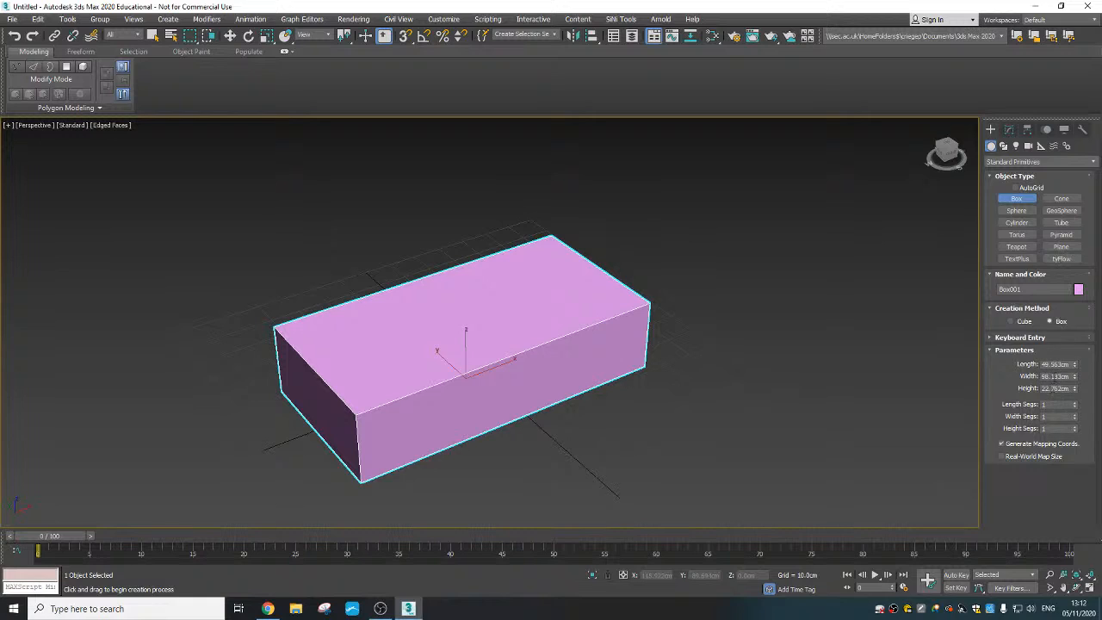
- Set the box's length to 35 cm, width to 60 cm and height to 15 cm
{"action": "double_click", "coordinate": [1069, 364]}
{"action": "type", "text": "5"}
{"action": "key", "text": "Tab"}
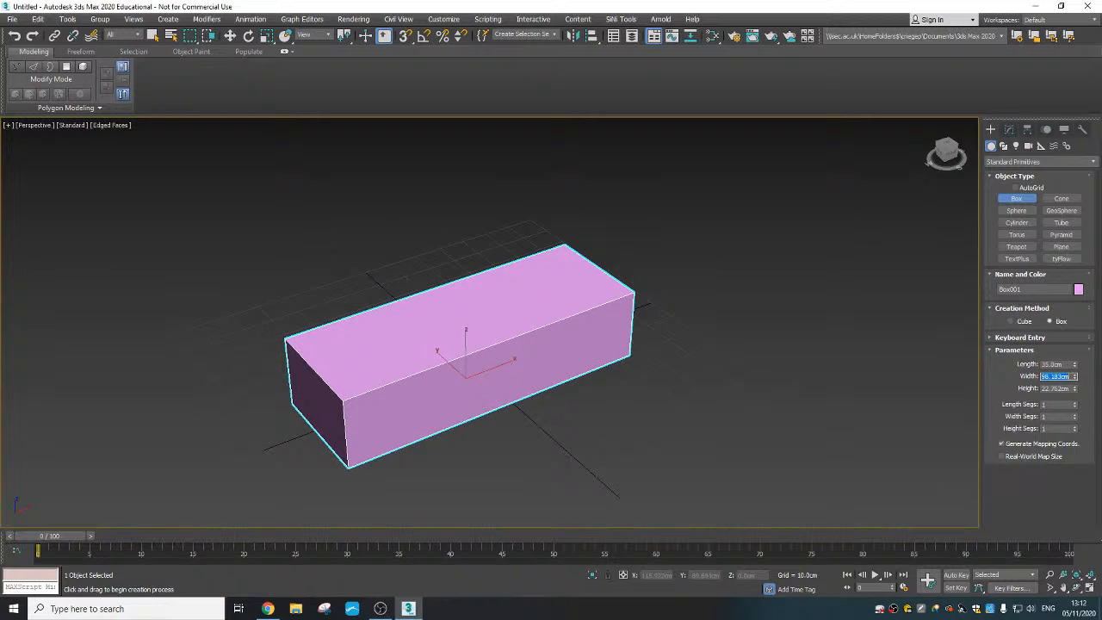
{"action": "type", "text": "60"}
{"action": "key", "text": "Tab"}
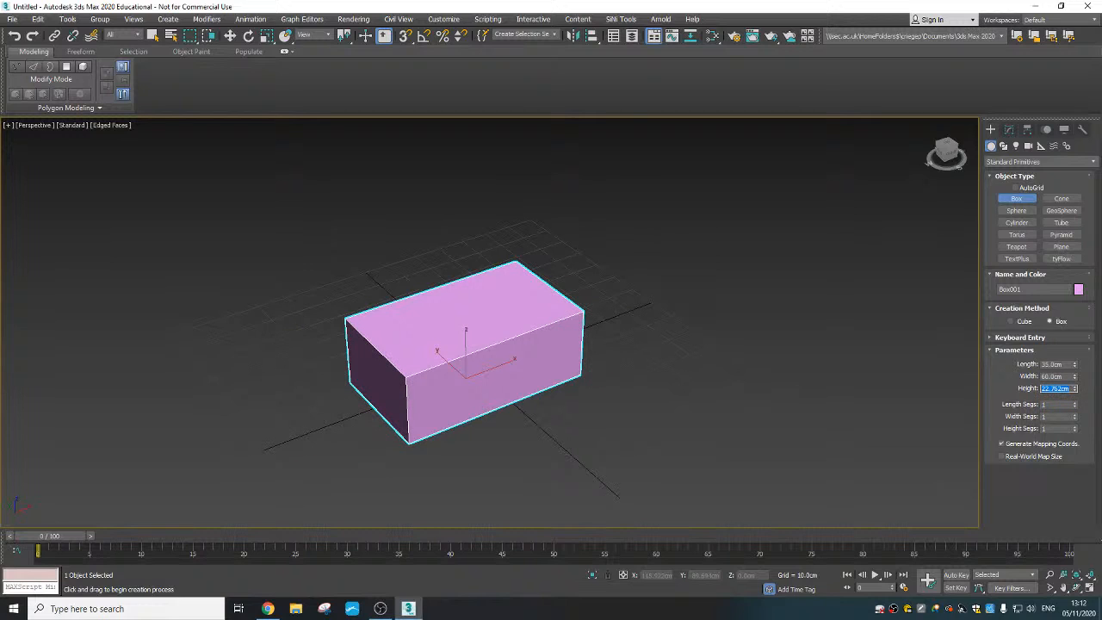
{"action": "type", "text": "15"}
{"action": "key", "text": "Tab"}
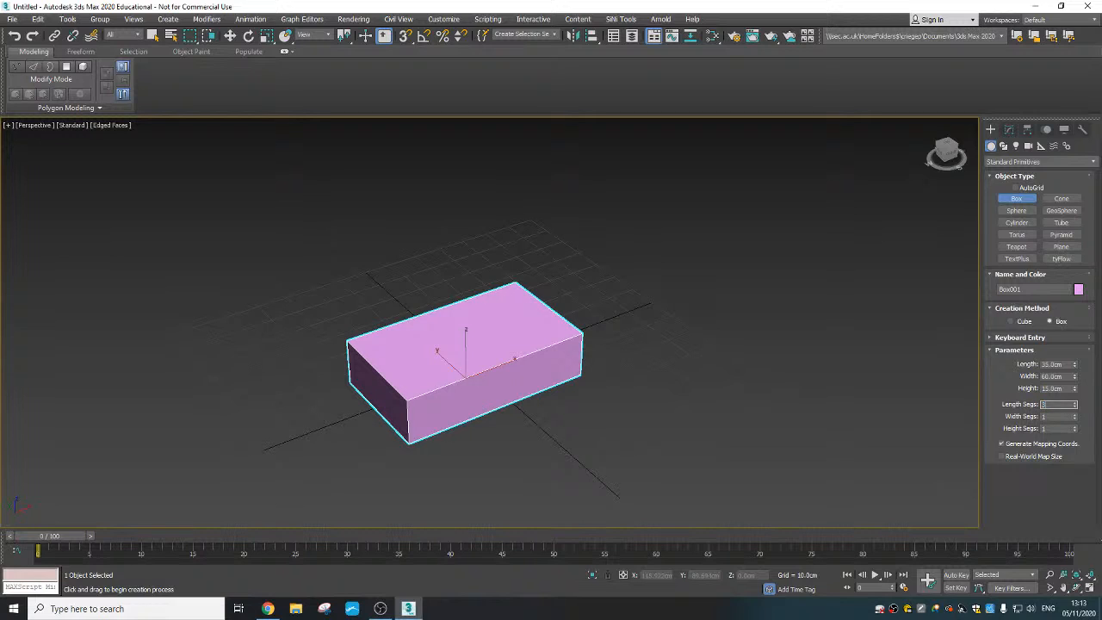
- Divide the box into 3 length, 3 width and 2 height segments
{"action": "type", "text": "3"}
{"action": "key", "text": "Tab"}
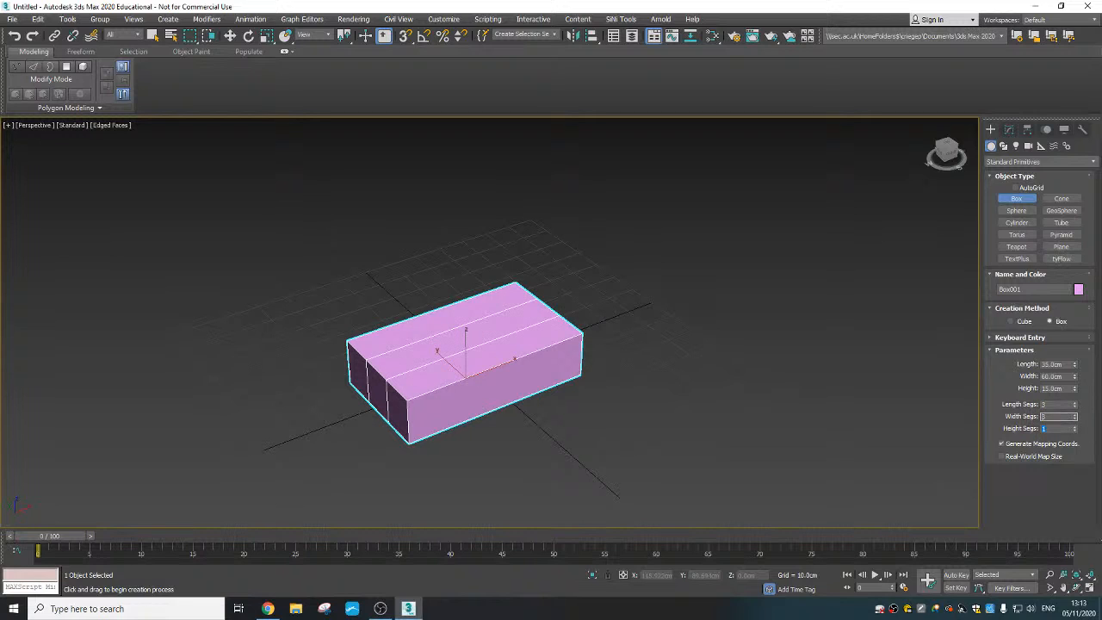
{"action": "key", "text": "Tab"}
{"action": "key", "text": "Tab"}
{"action": "middle_click_drag", "start_coordinate": [532, 382], "coordinate": [519, 378], "text": "alt"}
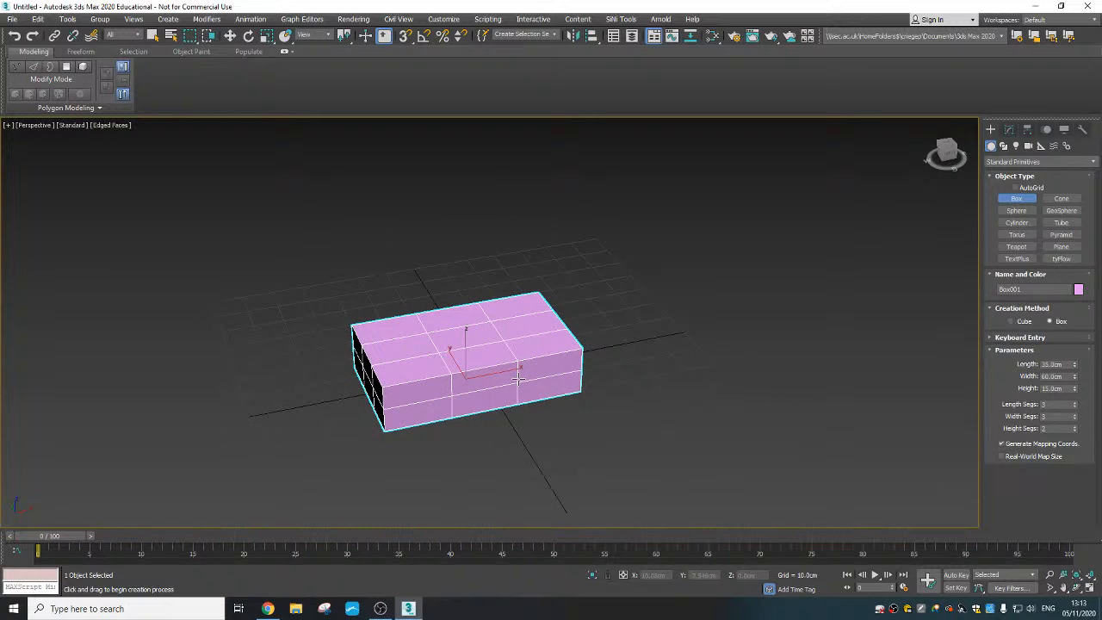
- Activate Move and centre the box on the world origin with X and Y at 0 cm
{"action": "right_click", "coordinate": [518, 378]}
{"action": "right_click", "coordinate": [518, 379]}
{"action": "left_click", "coordinate": [514, 381]}
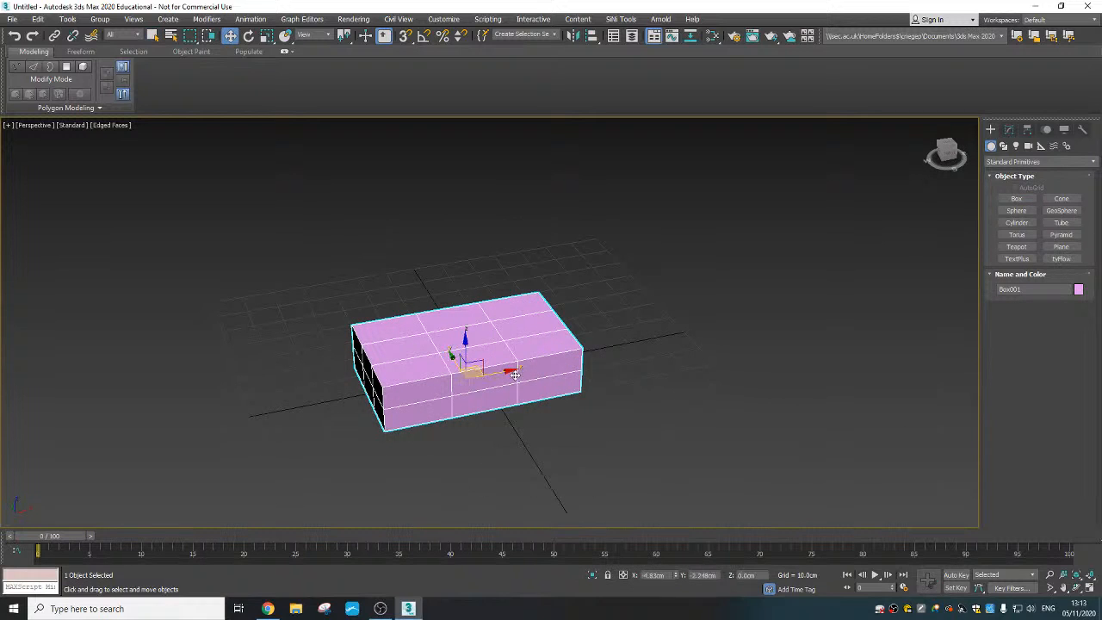
{"action": "right_click", "coordinate": [677, 577]}
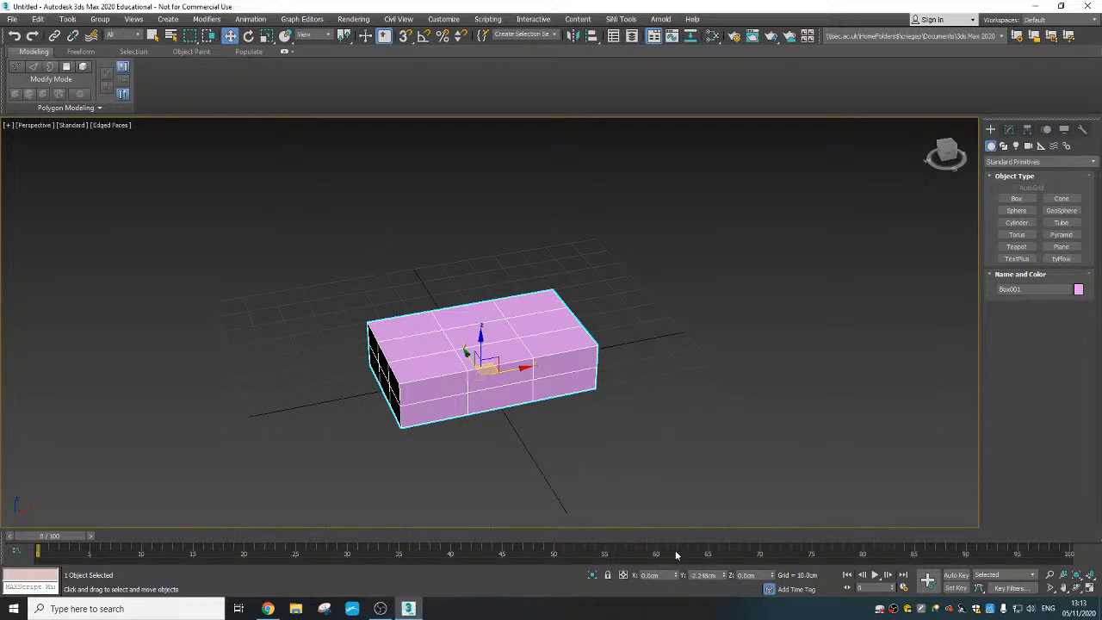
{"action": "right_click", "coordinate": [725, 577]}
- Convert the box to an Editable Poly
{"action": "middle_click_drag", "start_coordinate": [457, 390], "coordinate": [474, 440], "text": "alt"}
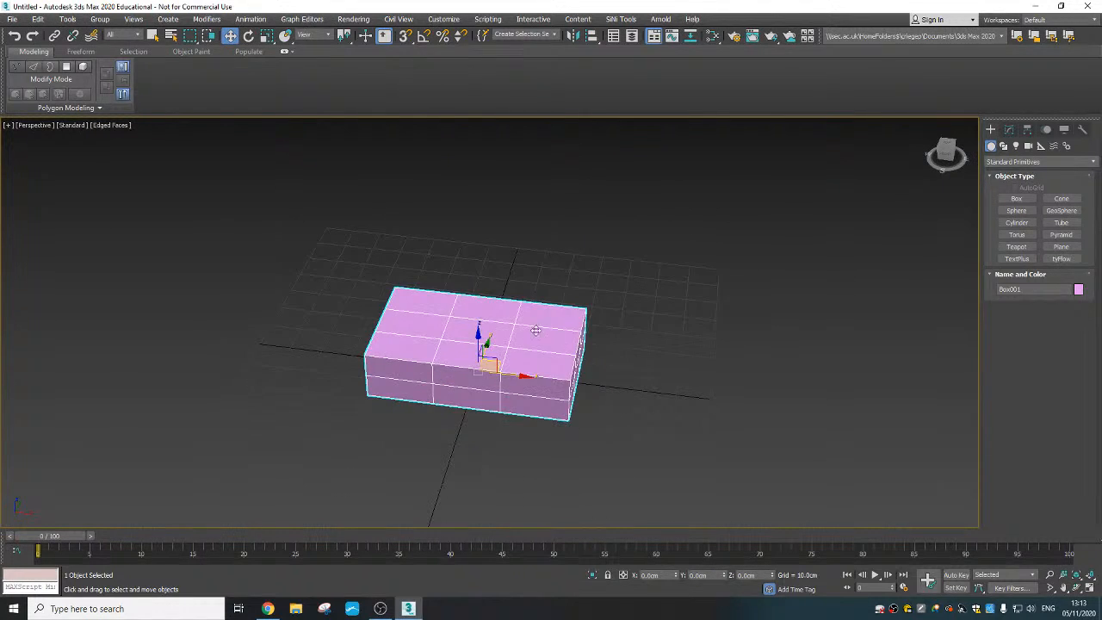
{"action": "middle_click_drag", "start_coordinate": [535, 330], "coordinate": [562, 351], "text": "alt"}
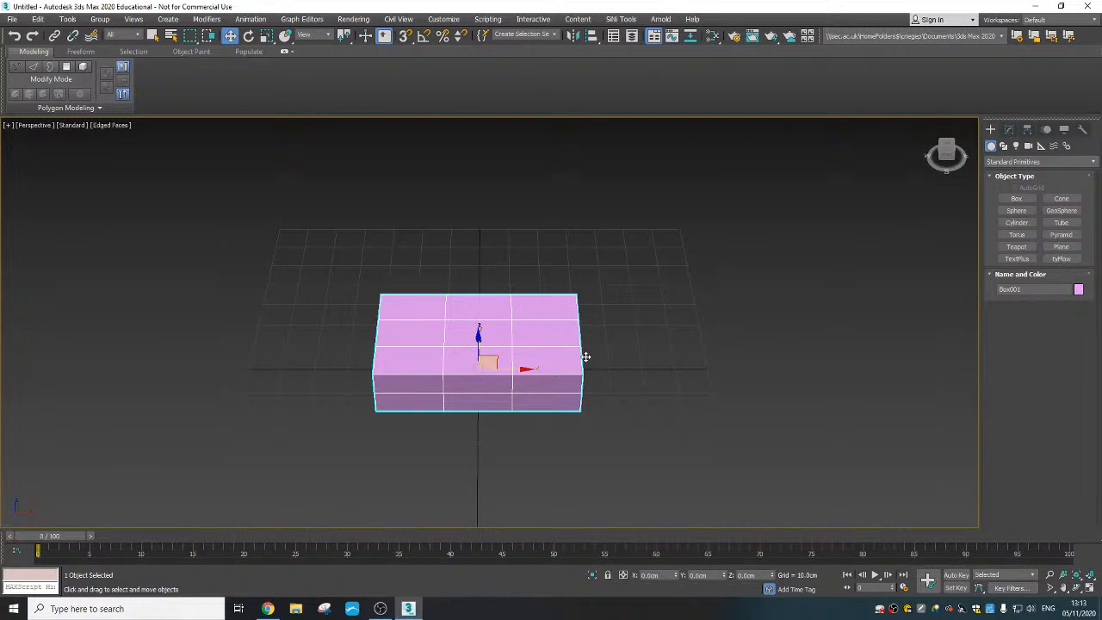
{"action": "right_click", "coordinate": [478, 334]}
{"action": "mouse_move", "coordinate": [536, 451]}
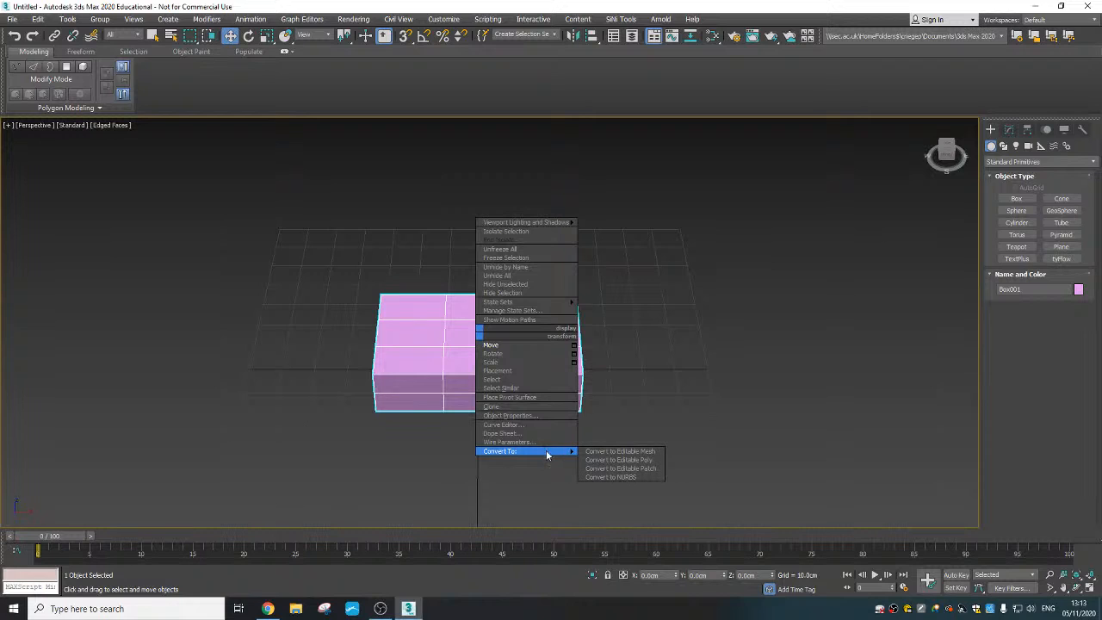
{"action": "left_click", "coordinate": [619, 460]}
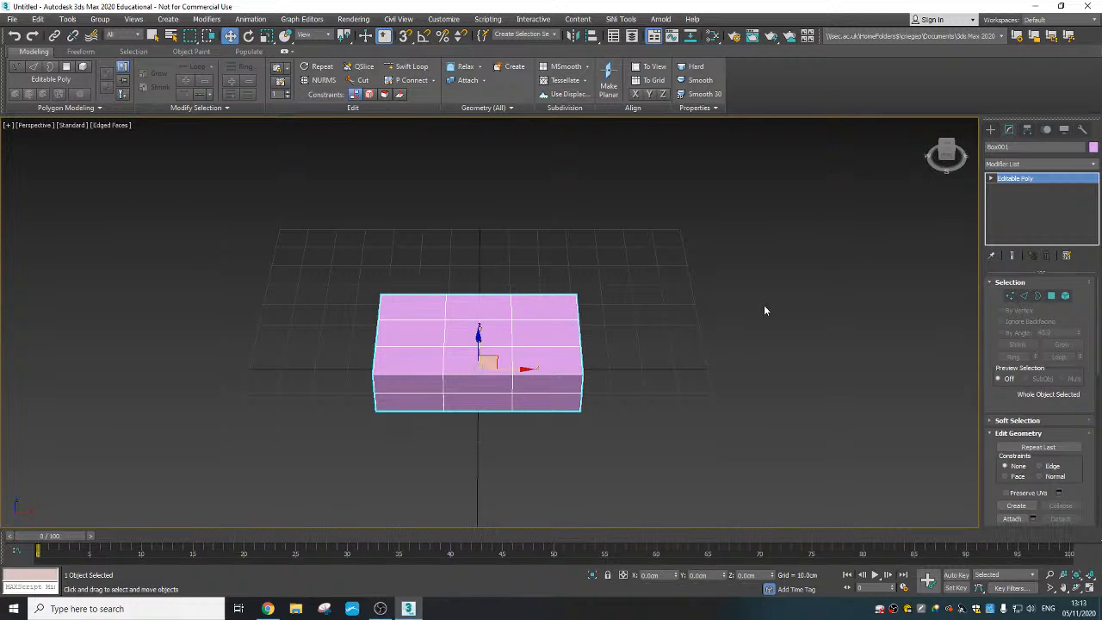
- Select the ten crosswise edges of the middle column and connect them with a new edge loop around the box's centre
{"action": "left_click", "coordinate": [1023, 297]}
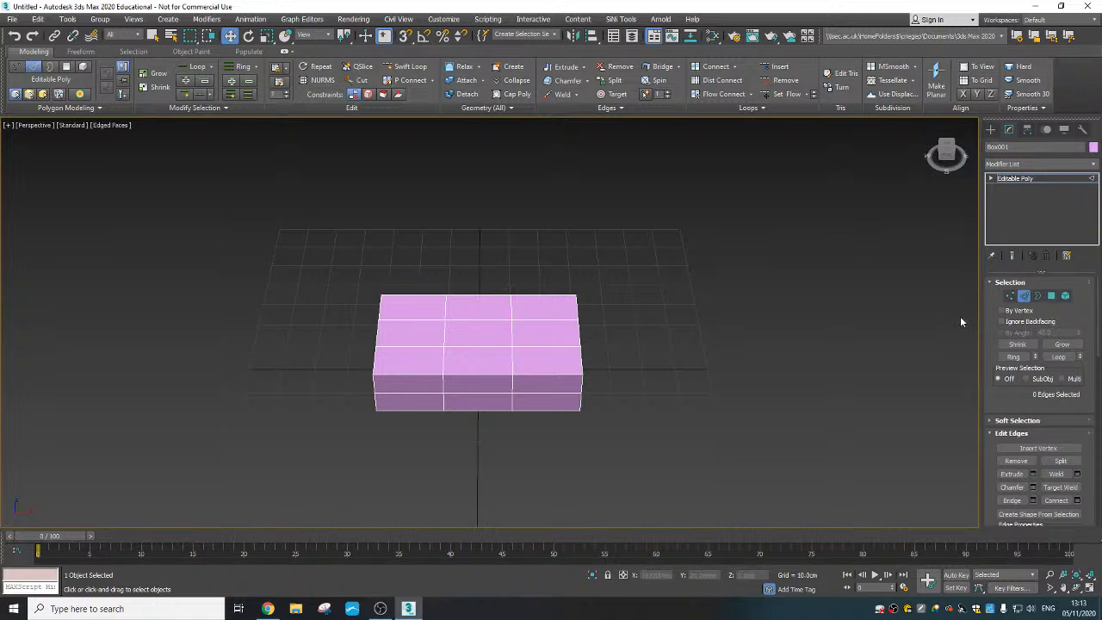
{"action": "left_click_drag", "start_coordinate": [478, 265], "coordinate": [492, 450]}
{"action": "middle_click_drag", "start_coordinate": [496, 411], "coordinate": [517, 406], "text": "alt"}
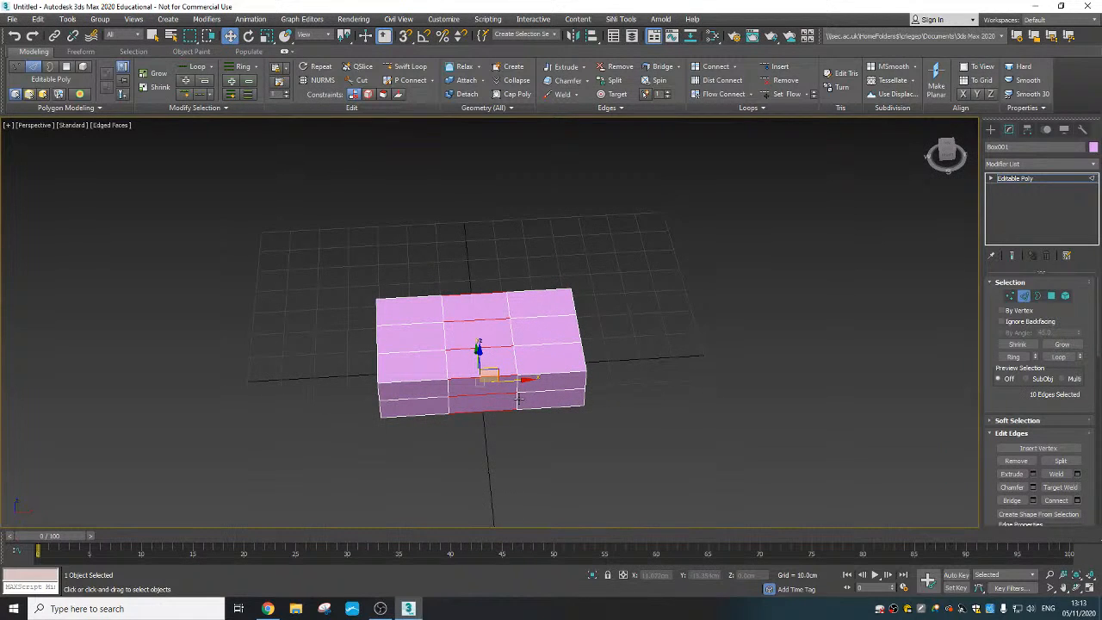
{"action": "left_click", "coordinate": [1056, 500]}
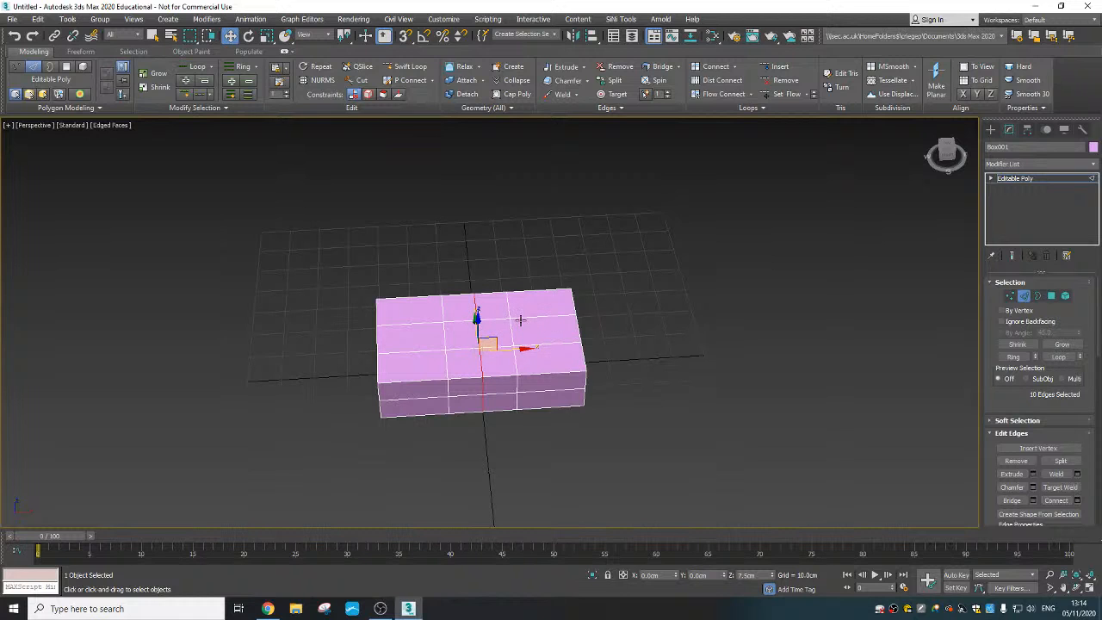
- Select the ten vertices of the centre loop and scale them along Y to about 58 percent to pinch the waist
{"action": "middle_click_drag", "start_coordinate": [499, 324], "coordinate": [487, 316], "text": "alt"}
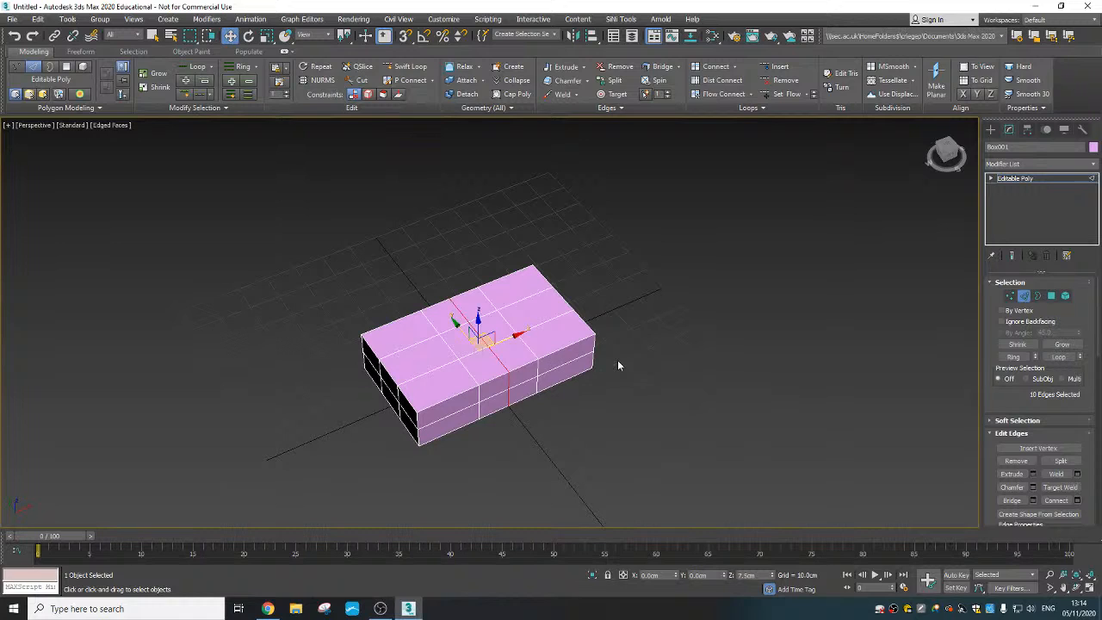
{"action": "left_click", "coordinate": [1010, 297]}
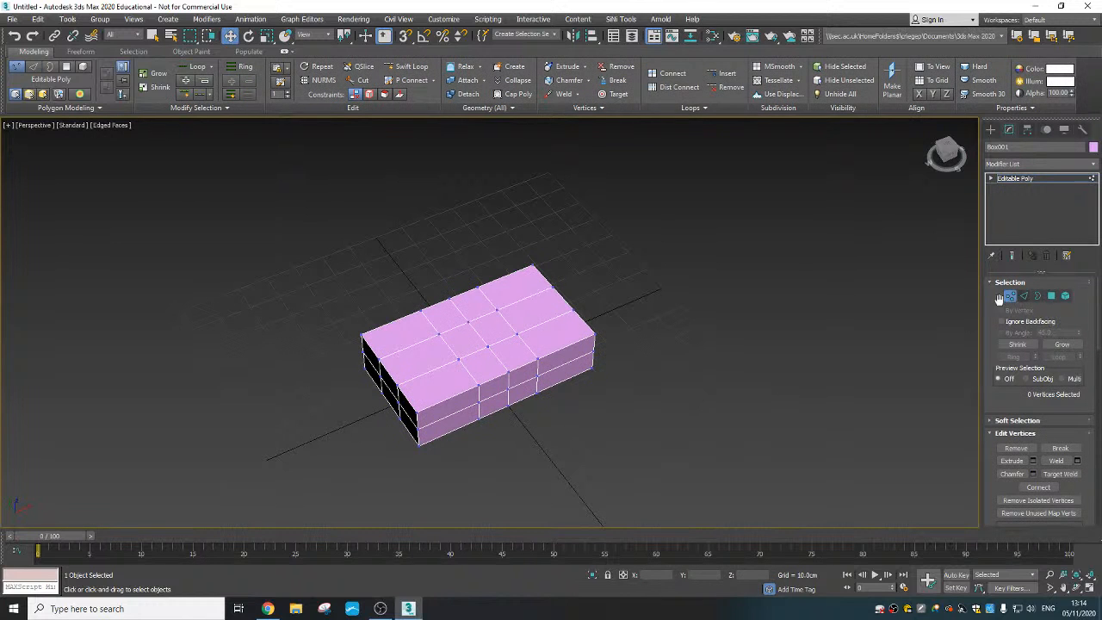
{"action": "middle_click_drag", "start_coordinate": [628, 344], "coordinate": [495, 410], "text": "alt"}
{"action": "left_click_drag", "start_coordinate": [467, 273], "coordinate": [487, 437]}
{"action": "middle_click_drag", "start_coordinate": [487, 437], "coordinate": [518, 410], "text": "alt"}
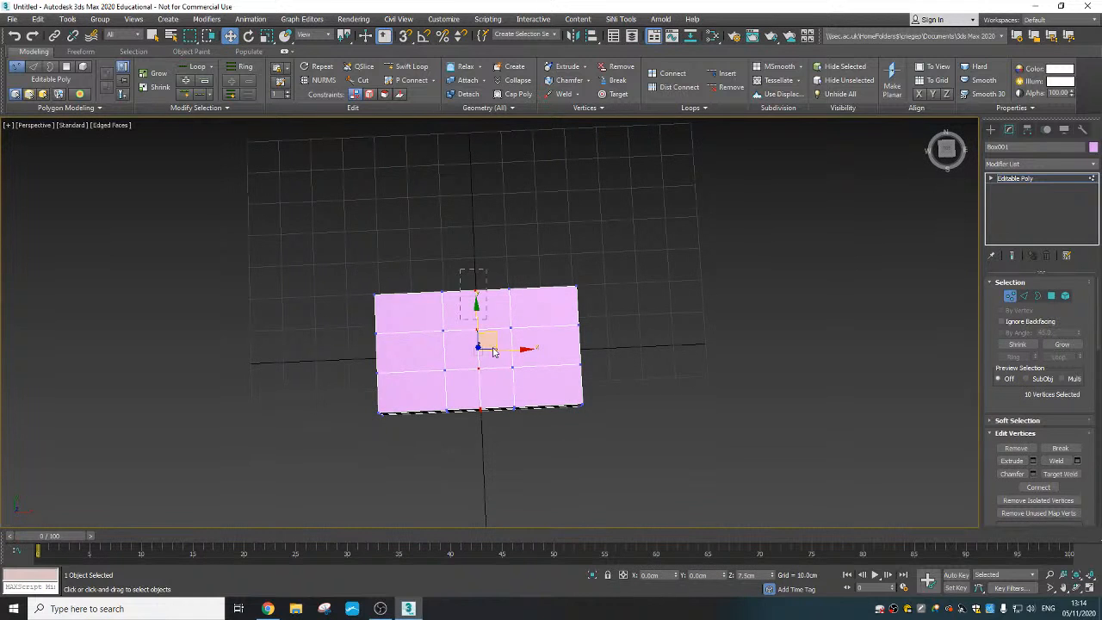
{"action": "middle_click_drag", "start_coordinate": [502, 373], "coordinate": [462, 385], "text": "alt"}
{"action": "right_click", "coordinate": [487, 342]}
{"action": "left_click", "coordinate": [507, 372]}
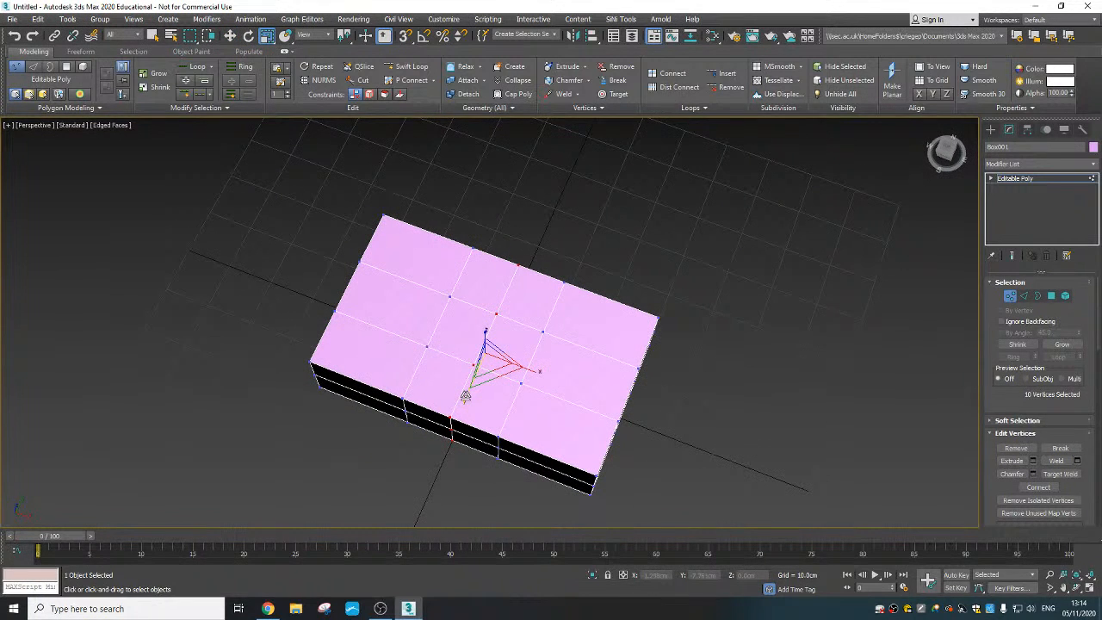
{"action": "left_click_drag", "start_coordinate": [464, 395], "coordinate": [471, 368]}
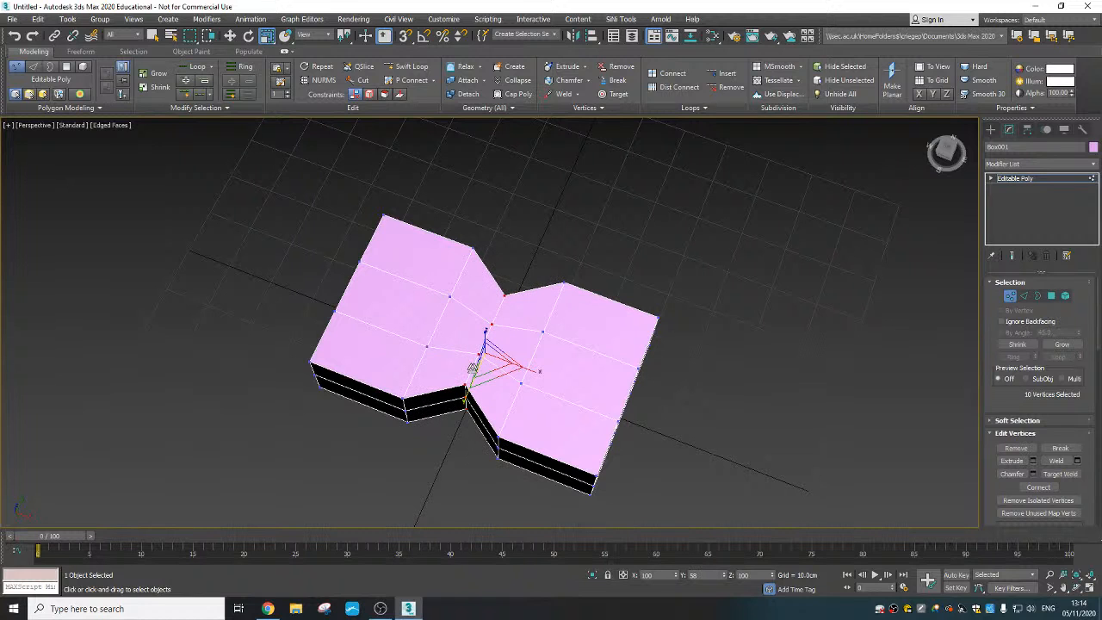
{"action": "middle_click_drag", "start_coordinate": [472, 367], "coordinate": [482, 344], "text": "alt"}
- Select the six middle vertices on the negative-X end face and move them outward to about X -38.4 cm
{"action": "left_click_drag", "start_coordinate": [359, 280], "coordinate": [426, 376]}
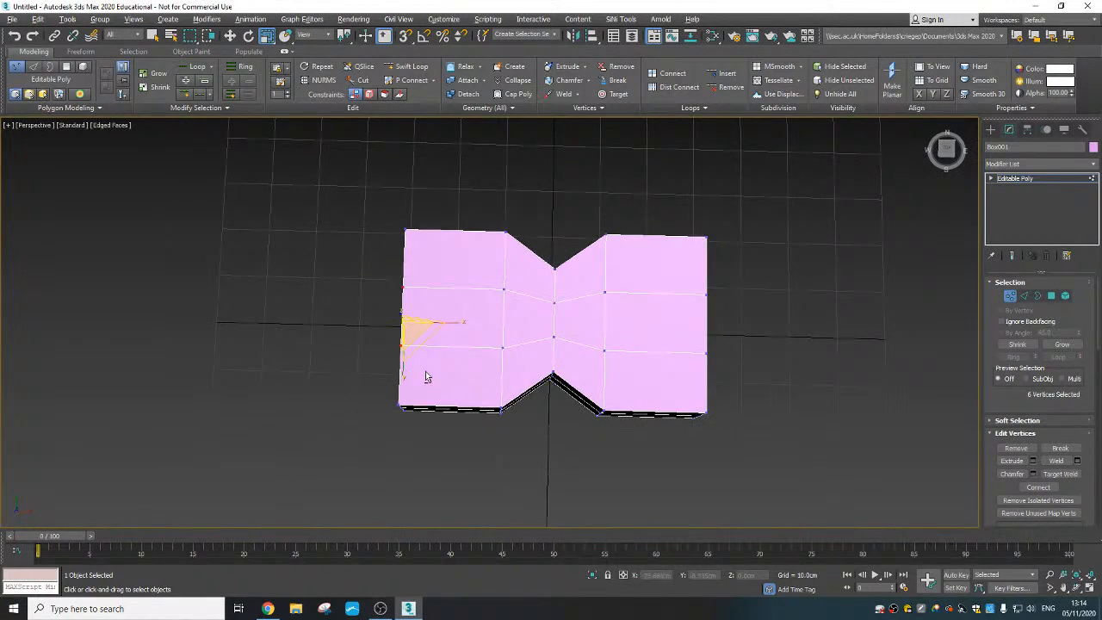
{"action": "middle_click_drag", "start_coordinate": [426, 376], "coordinate": [429, 303], "text": "alt"}
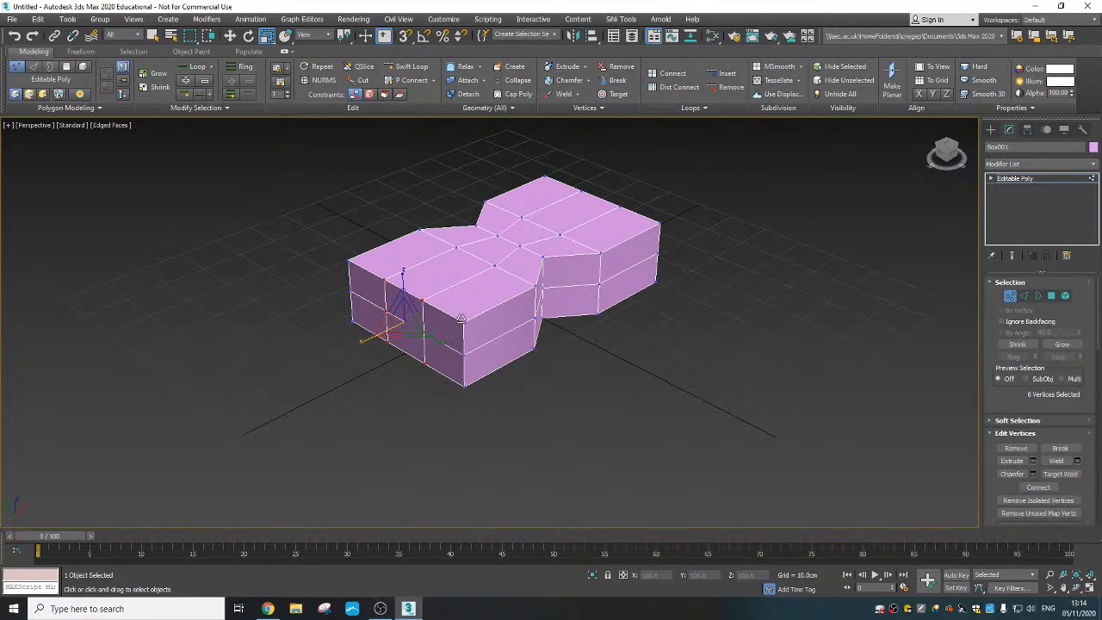
{"action": "right_click", "coordinate": [401, 320]}
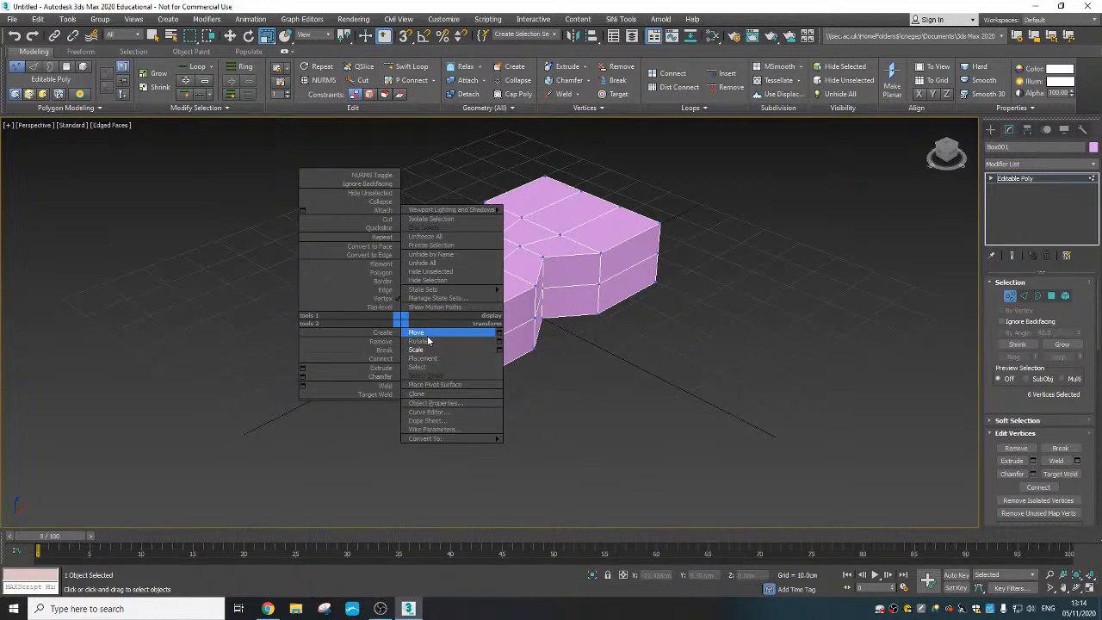
{"action": "left_click", "coordinate": [427, 334]}
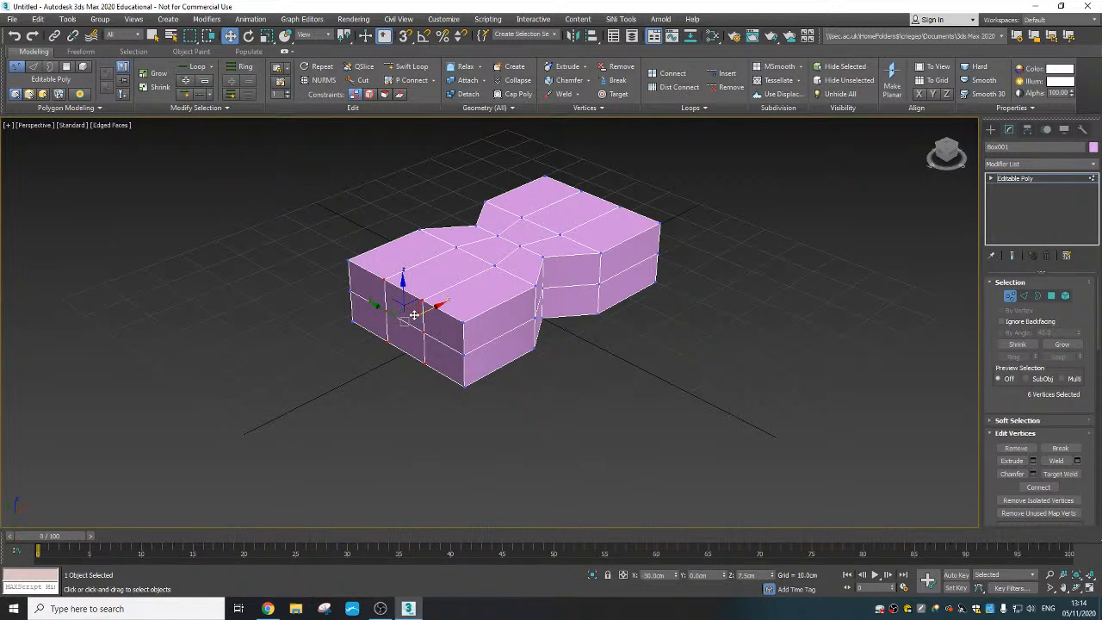
{"action": "middle_click_drag", "start_coordinate": [417, 317], "coordinate": [437, 324], "text": "alt"}
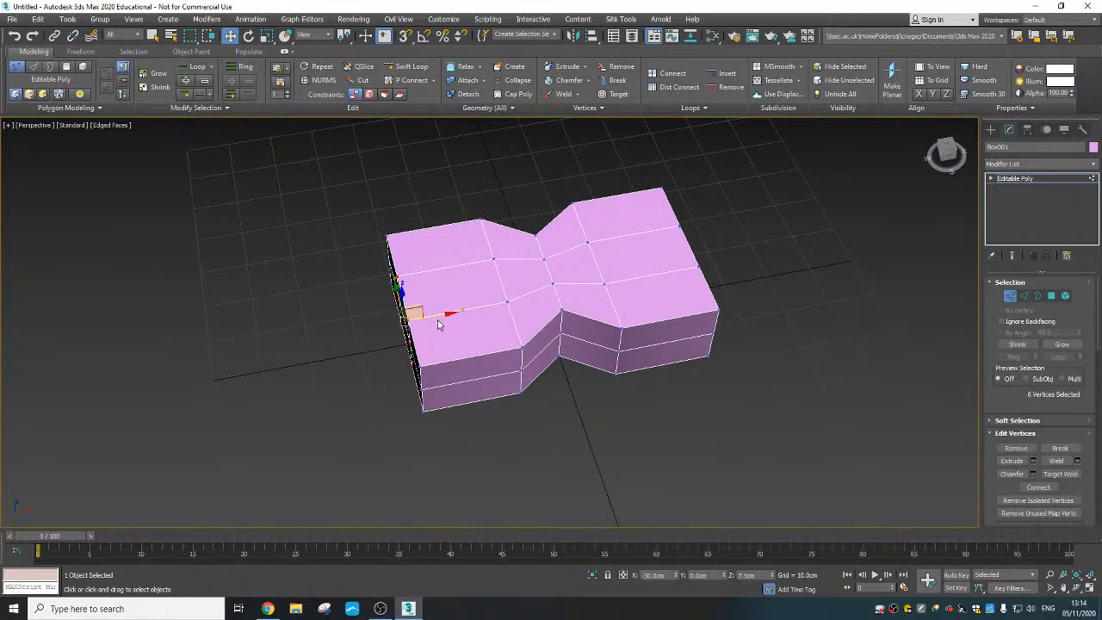
{"action": "left_click_drag", "start_coordinate": [438, 316], "coordinate": [397, 319]}
{"action": "middle_click_drag", "start_coordinate": [449, 337], "coordinate": [443, 375], "text": "alt"}
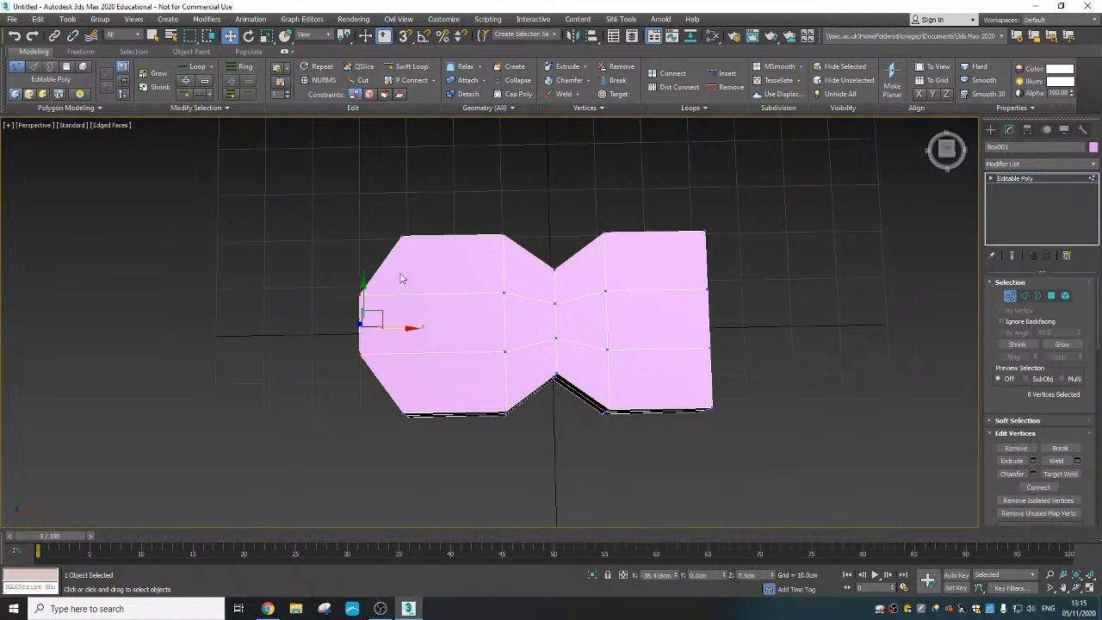
- Select the six corner vertices next to the extended end and scale them inward along Y to about 92 percent
{"action": "left_click_drag", "start_coordinate": [380, 204], "coordinate": [436, 265]}
{"action": "left_click_drag", "start_coordinate": [395, 403], "coordinate": [436, 448]}
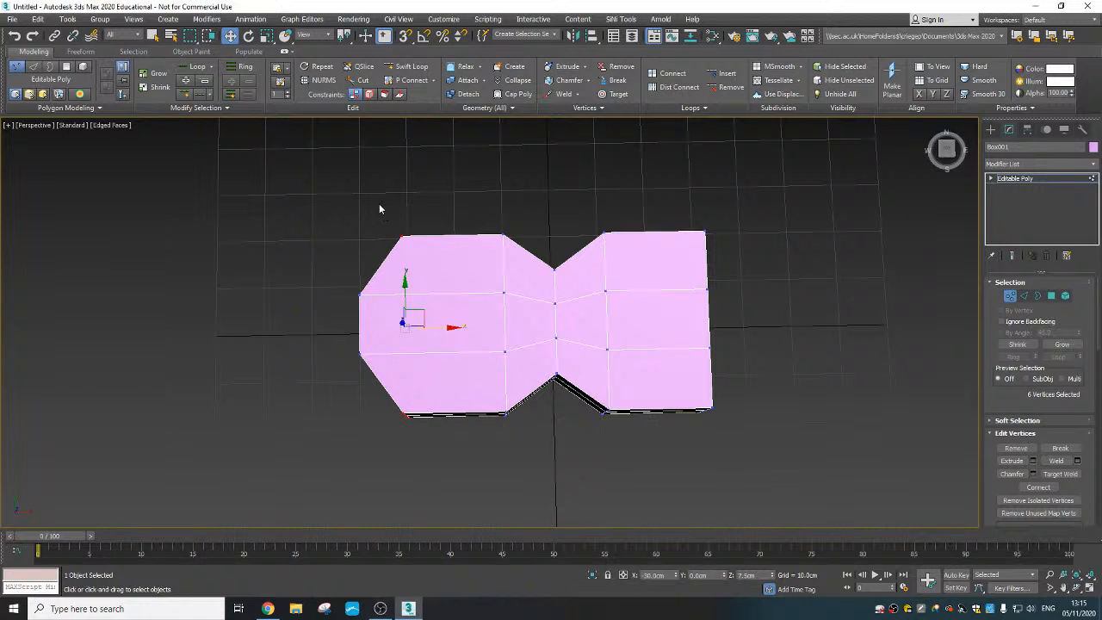
{"action": "left_click_drag", "start_coordinate": [381, 209], "coordinate": [430, 267]}
{"action": "left_click_drag", "start_coordinate": [387, 396], "coordinate": [436, 447]}
{"action": "middle_click_drag", "start_coordinate": [423, 388], "coordinate": [404, 312], "text": "alt"}
{"action": "right_click", "coordinate": [403, 306]}
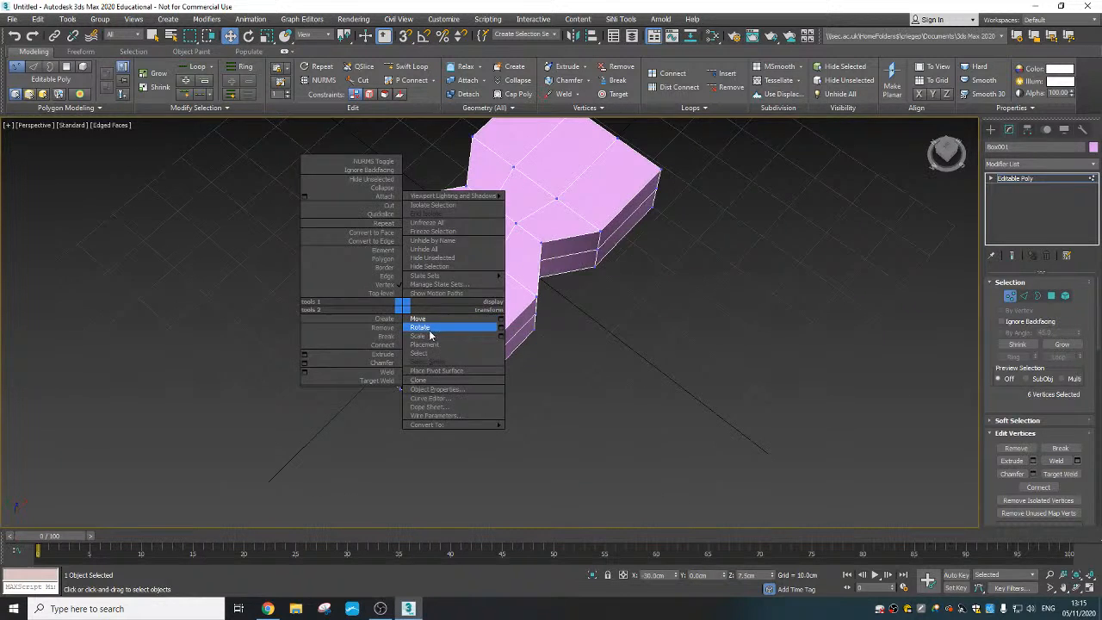
{"action": "left_click", "coordinate": [429, 331]}
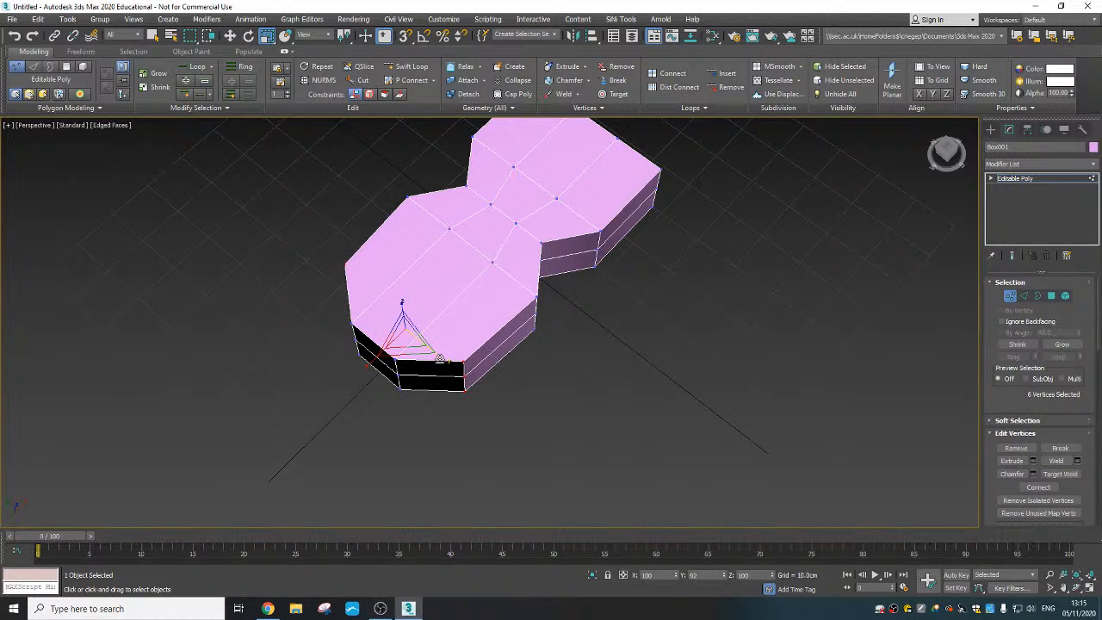
{"action": "left_click_drag", "start_coordinate": [440, 359], "coordinate": [438, 358]}
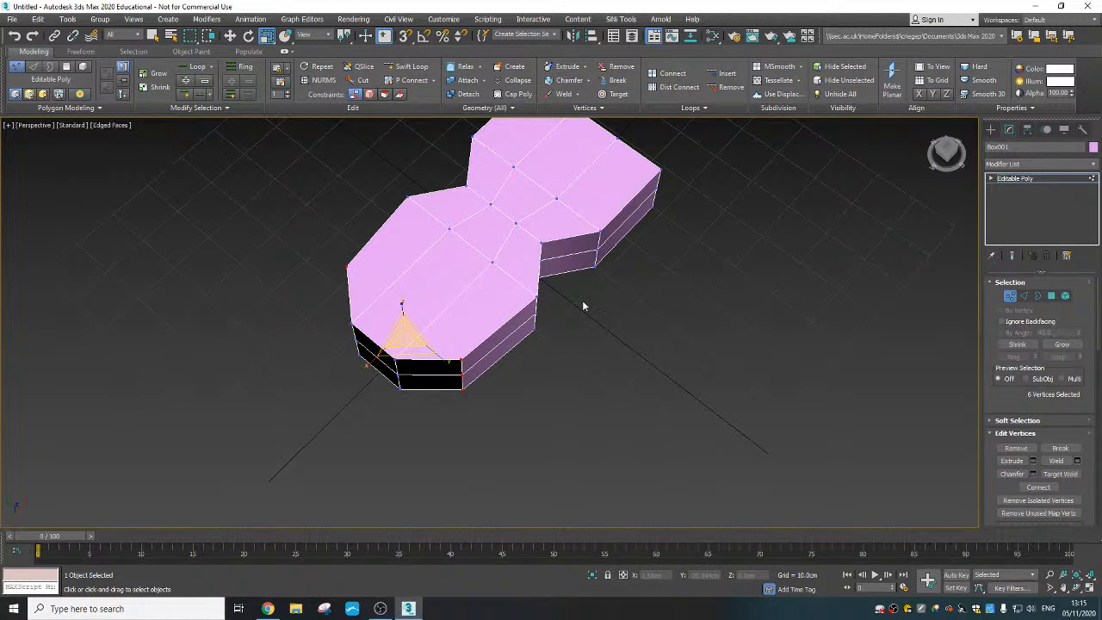
{"action": "middle_click_drag", "start_coordinate": [583, 305], "coordinate": [400, 305], "text": "alt"}
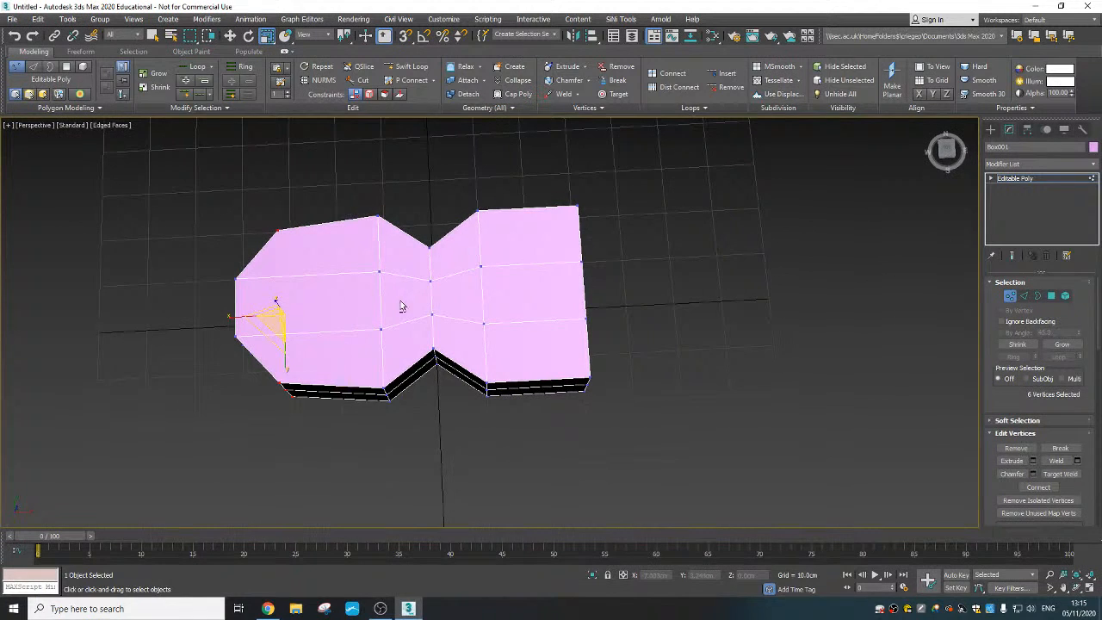
{"action": "middle_click_drag", "start_coordinate": [573, 239], "coordinate": [529, 233]}
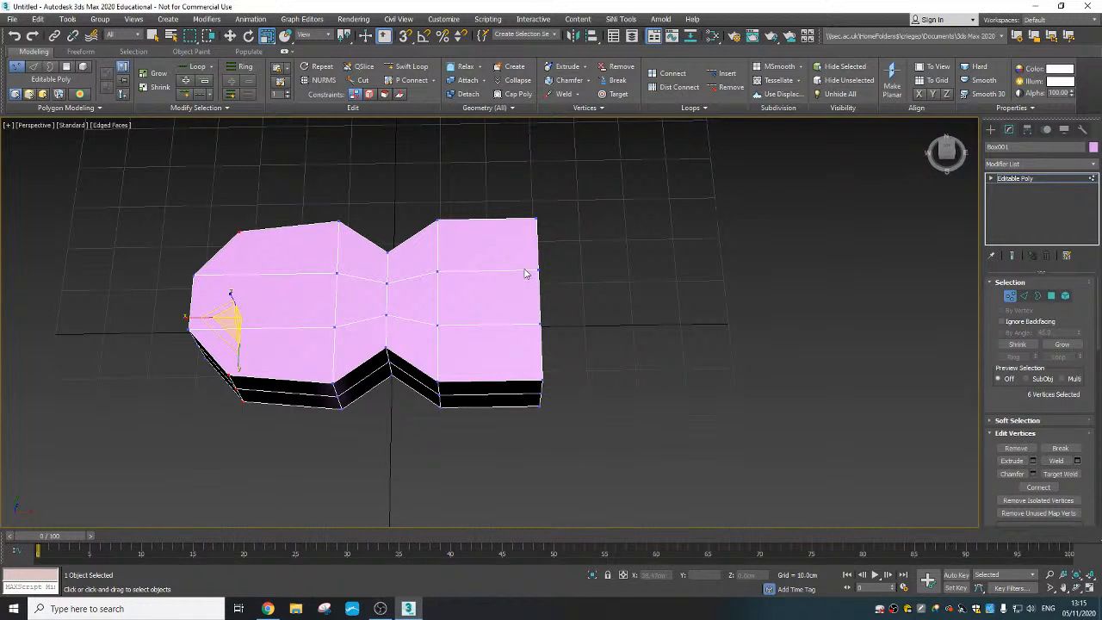
- Select the six middle vertices on the positive-X end face and move them outward to about X 38.4 cm
{"action": "middle_click_drag", "start_coordinate": [572, 301], "coordinate": [590, 332], "text": "alt"}
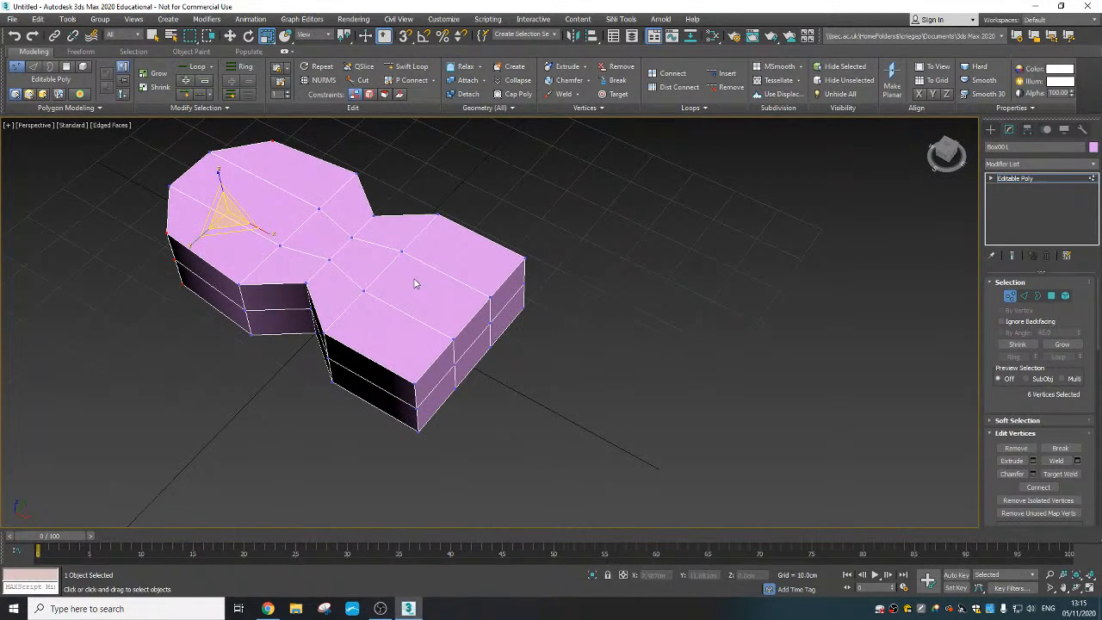
{"action": "middle_click_drag", "start_coordinate": [418, 284], "coordinate": [484, 395], "text": "alt"}
{"action": "left_click_drag", "start_coordinate": [484, 395], "coordinate": [433, 366]}
{"action": "mouse_move", "coordinate": [433, 366]}
{"action": "middle_mouse_down", "text": "alt"}
{"action": "mouse_move", "coordinate": [442, 378]}
{"action": "mouse_move", "coordinate": [450, 366]}
{"action": "middle_mouse_up", "text": "alt"}
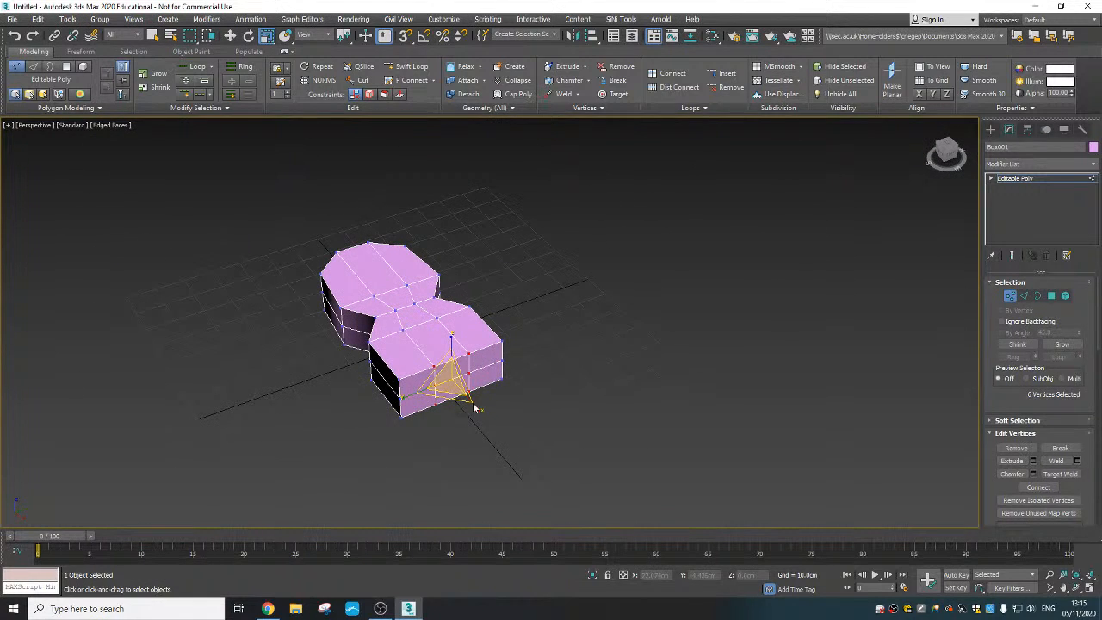
{"action": "right_click", "coordinate": [451, 364]}
{"action": "left_click", "coordinate": [465, 373]}
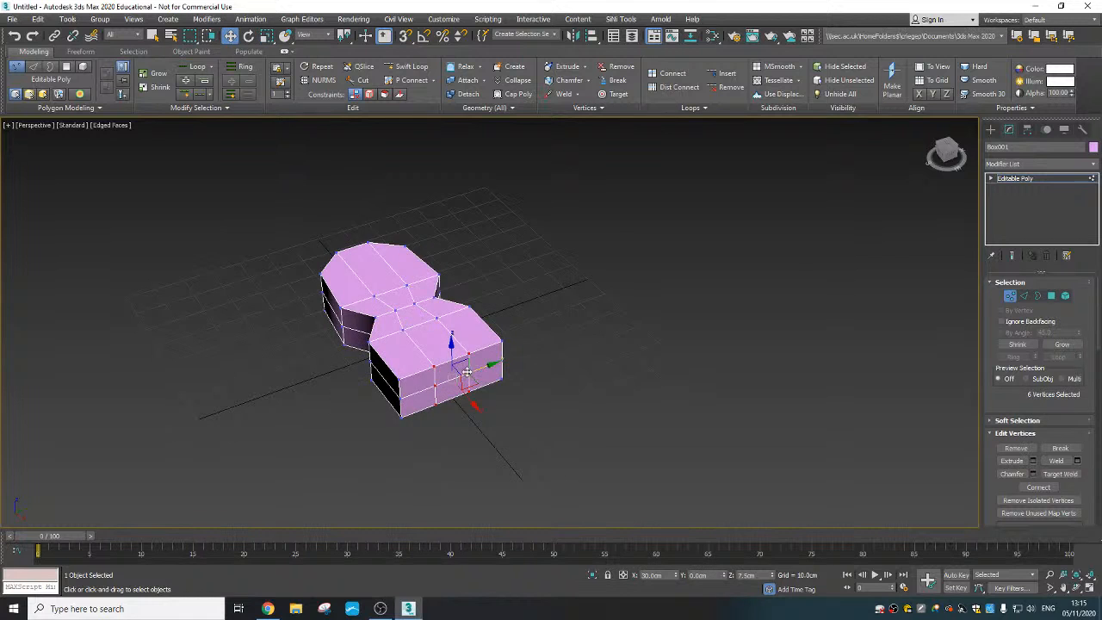
{"action": "middle_click_drag", "start_coordinate": [465, 373], "coordinate": [490, 391], "text": "alt"}
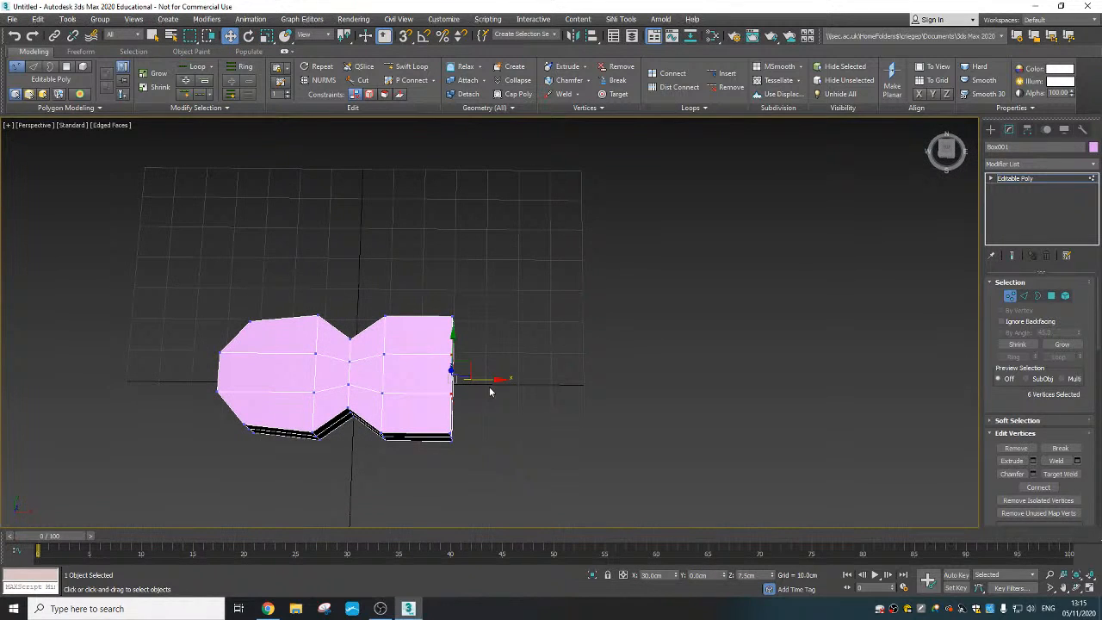
{"action": "left_click_drag", "start_coordinate": [485, 377], "coordinate": [510, 379]}
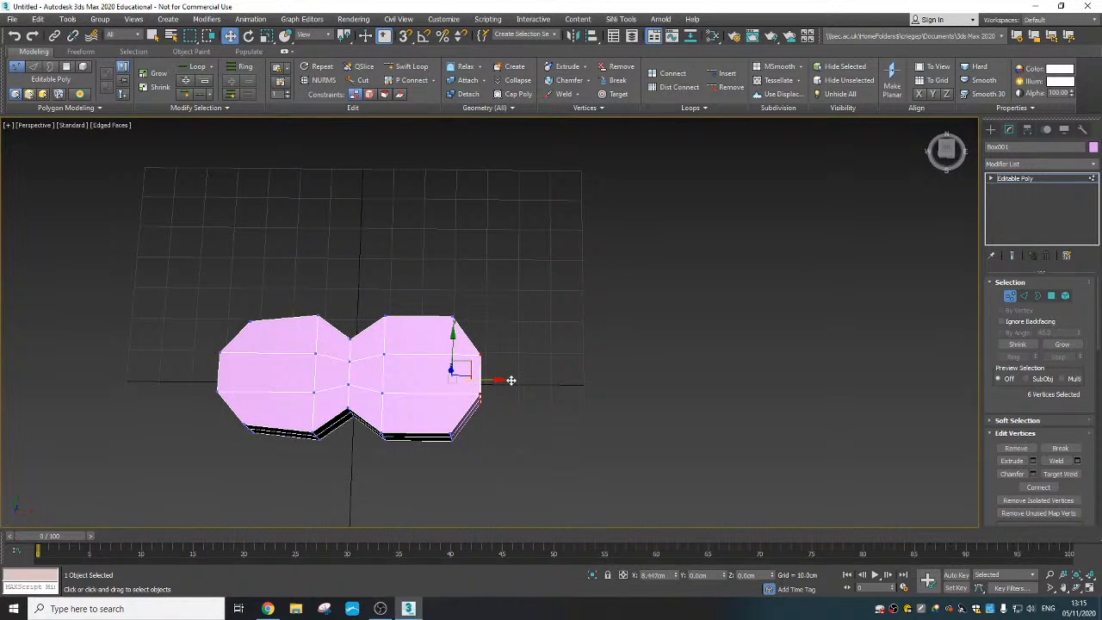
- Select the six corner vertices beside the extended positive-X end and scale them slightly inward along Y
{"action": "mouse_move", "coordinate": [488, 376]}
{"action": "middle_mouse_down", "text": "alt"}
{"action": "mouse_move", "coordinate": [509, 361]}
{"action": "mouse_move", "coordinate": [493, 359]}
{"action": "middle_mouse_up", "text": "alt"}
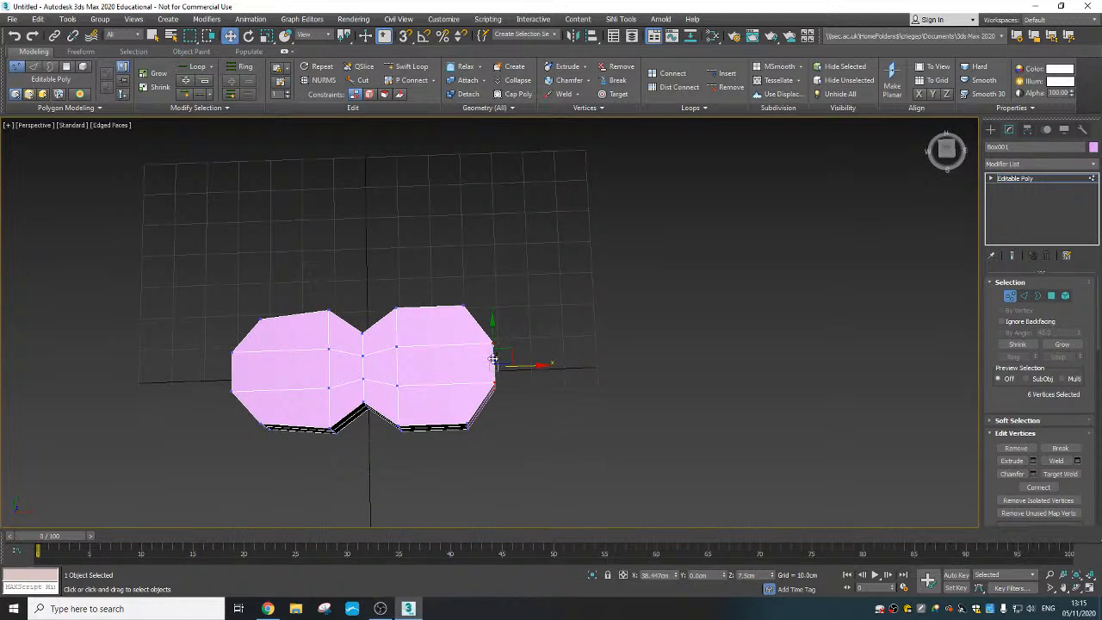
{"action": "left_click_drag", "start_coordinate": [443, 299], "coordinate": [478, 345]}
{"action": "left_click_drag", "start_coordinate": [448, 416], "coordinate": [447, 413], "text": "ctrl"}
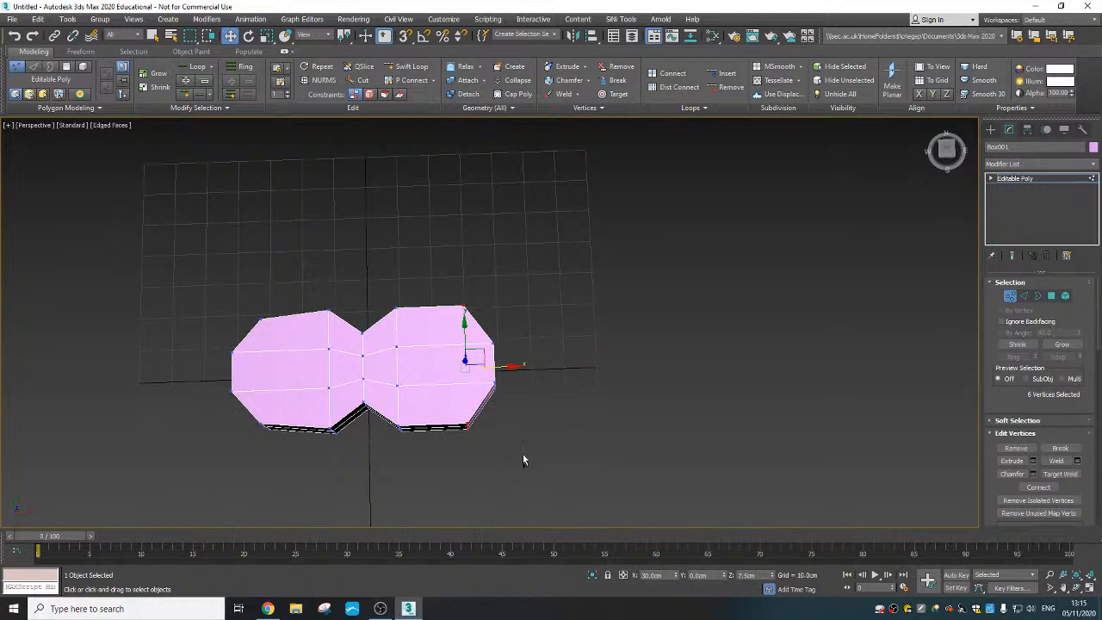
{"action": "left_click_drag", "start_coordinate": [432, 293], "coordinate": [448, 403]}
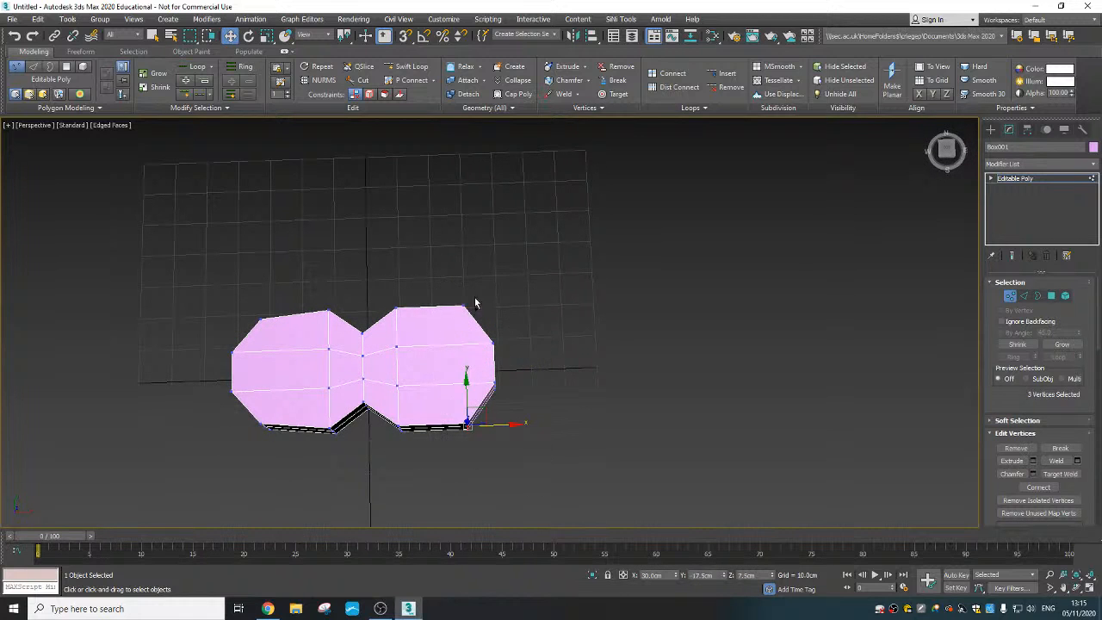
{"action": "left_click_drag", "start_coordinate": [479, 335], "coordinate": [482, 336], "text": "ctrl"}
{"action": "middle_click_drag", "start_coordinate": [497, 336], "coordinate": [473, 357], "text": "alt"}
{"action": "right_click", "coordinate": [470, 353]}
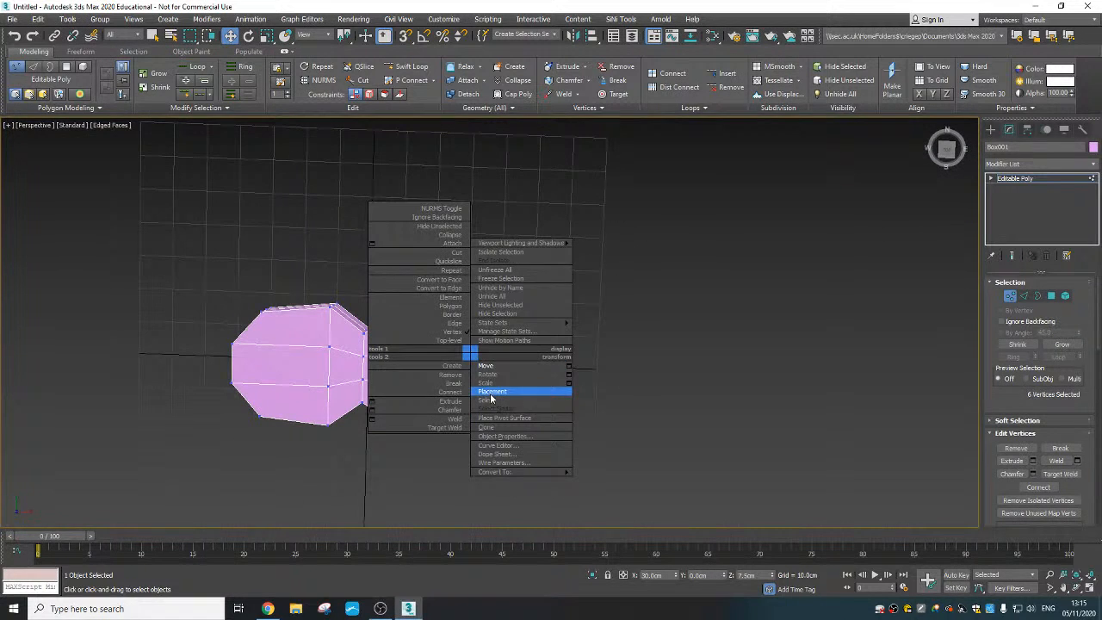
{"action": "left_click", "coordinate": [497, 394]}
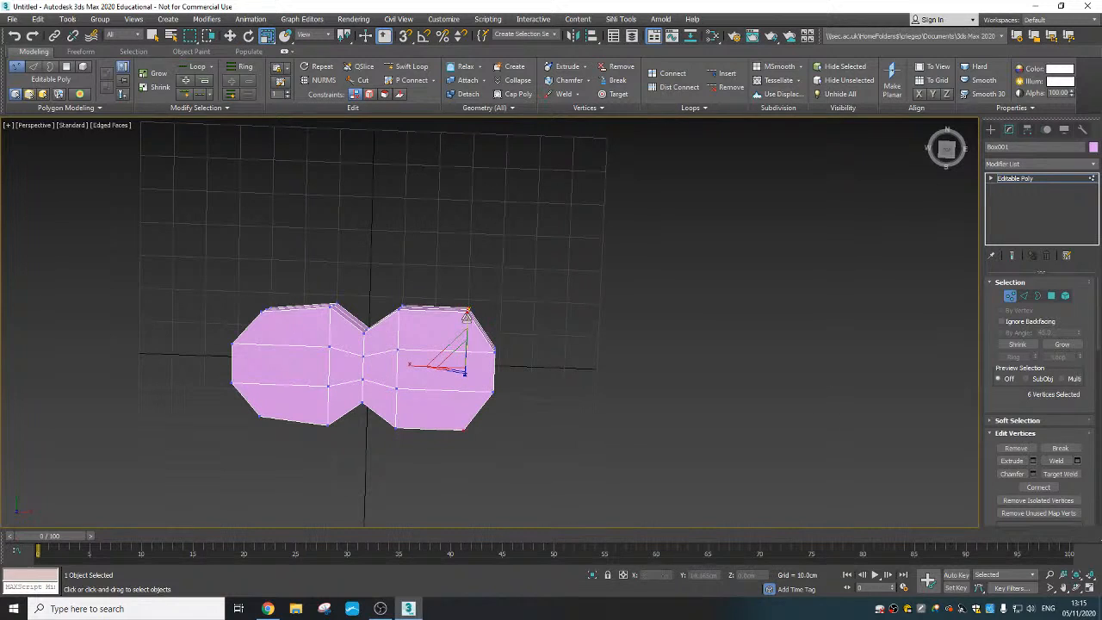
{"action": "left_click_drag", "start_coordinate": [465, 317], "coordinate": [467, 323]}
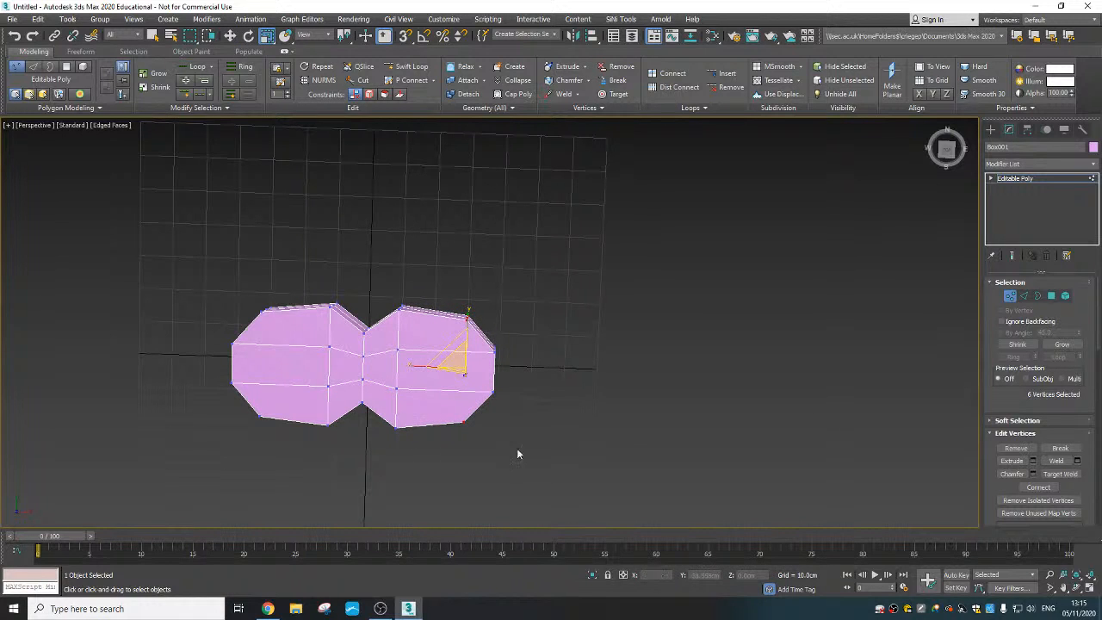
- Select all twelve vertices of the rounded positive-X end and move them inward along X to shorten that lobe
{"action": "left_click_drag", "start_coordinate": [519, 456], "coordinate": [451, 291]}
{"action": "middle_click_drag", "start_coordinate": [451, 291], "coordinate": [465, 359], "text": "alt"}
{"action": "right_click", "coordinate": [466, 358]}
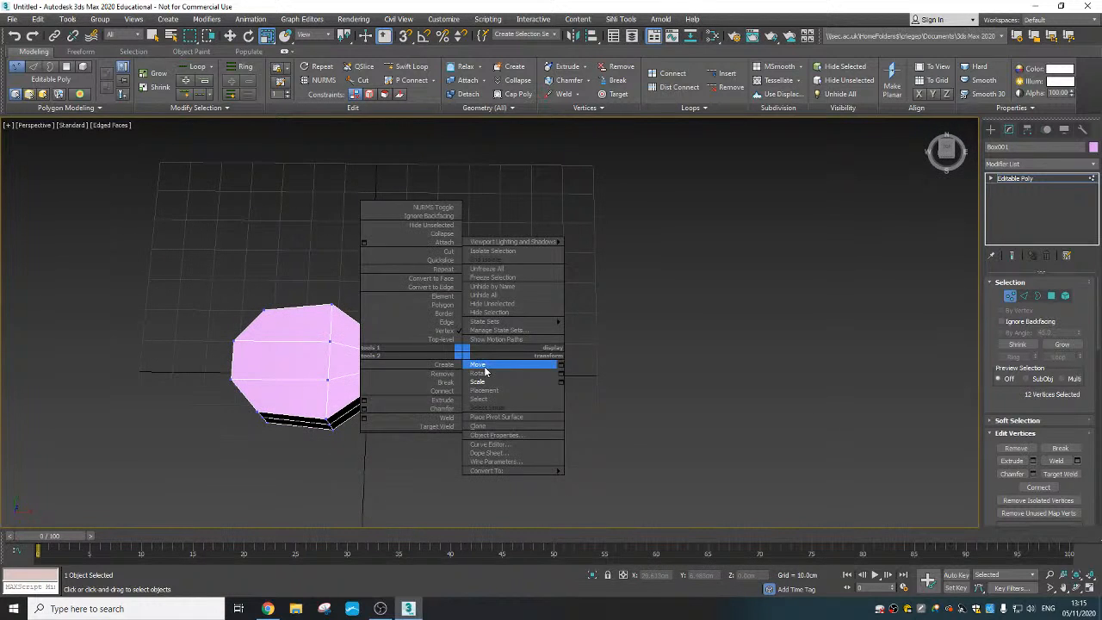
{"action": "left_click", "coordinate": [516, 365]}
{"action": "left_click_drag", "start_coordinate": [521, 368], "coordinate": [499, 369]}
{"action": "middle_click_drag", "start_coordinate": [500, 368], "coordinate": [441, 373], "text": "alt"}
- Select the six outer side vertices of the column between the waist and the positive-X end and scale them inward along Y
{"action": "left_click_drag", "start_coordinate": [384, 305], "coordinate": [422, 330]}
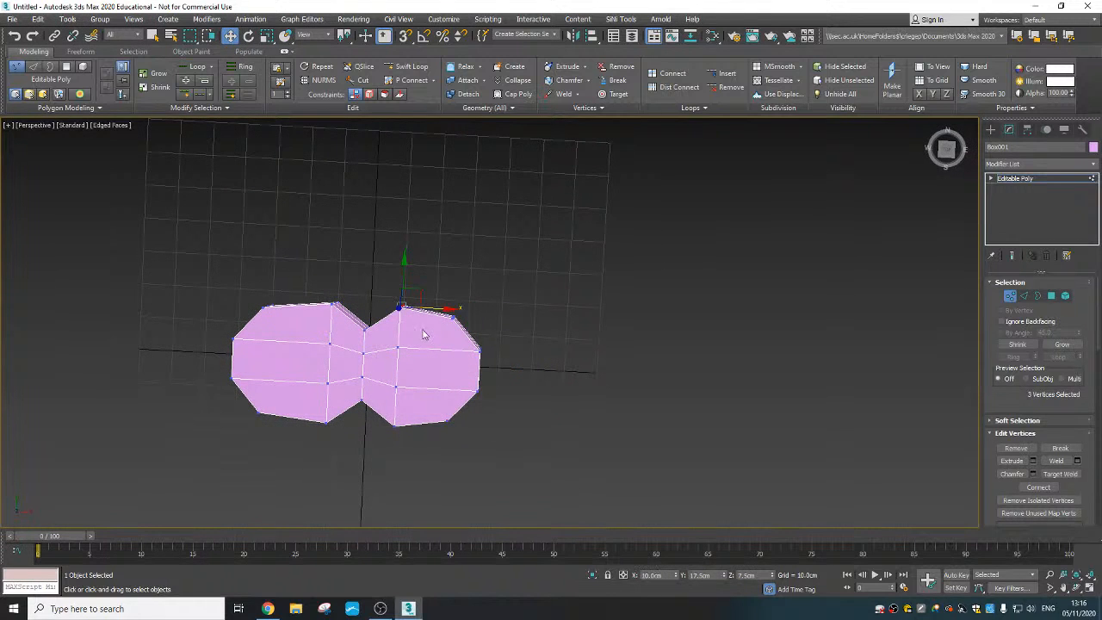
{"action": "left_click_drag", "start_coordinate": [388, 415], "coordinate": [413, 445], "text": "ctrl"}
{"action": "middle_click_drag", "start_coordinate": [417, 429], "coordinate": [413, 353], "text": "alt"}
{"action": "right_click", "coordinate": [403, 347]}
{"action": "left_click", "coordinate": [420, 364]}
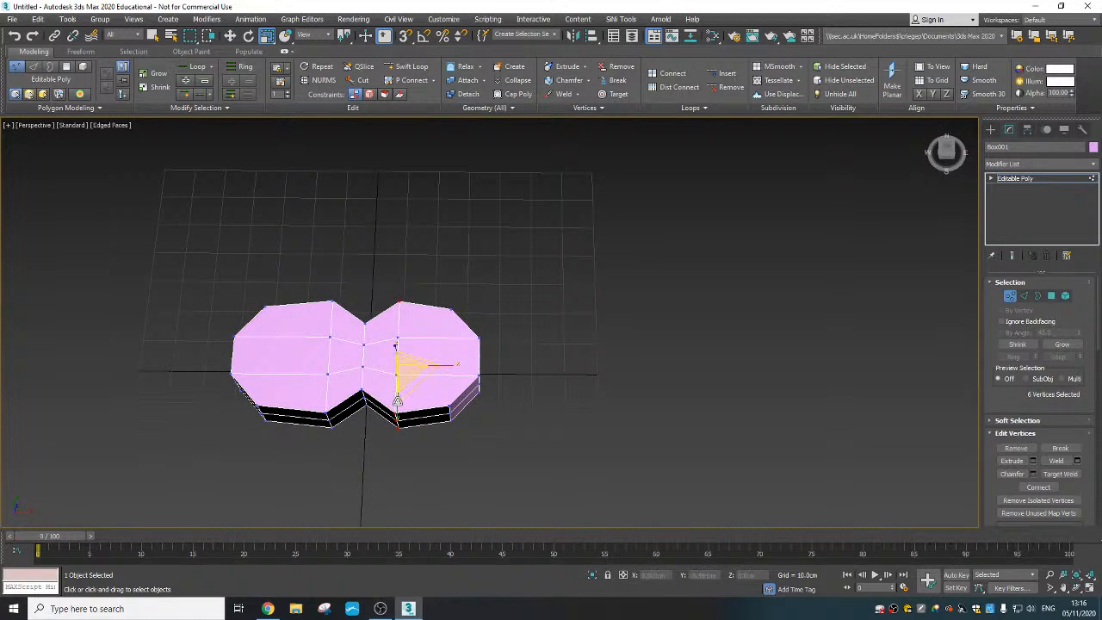
{"action": "left_click_drag", "start_coordinate": [397, 411], "coordinate": [438, 405]}
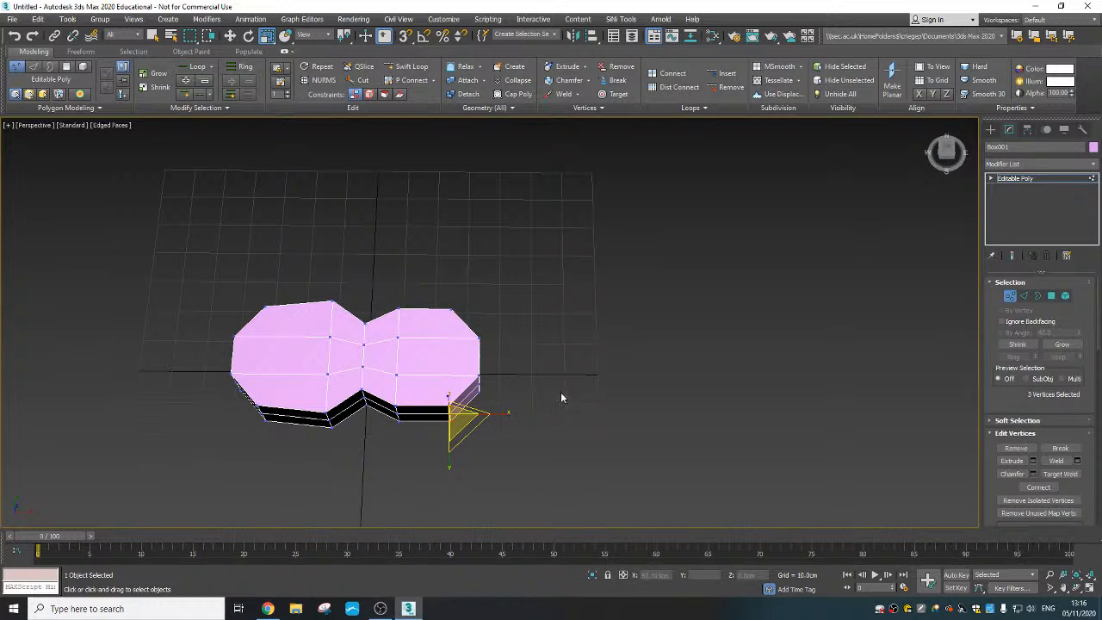
- Reselect the six corner vertices of the positive-X end and scale them slightly further inward along Y
{"action": "middle_click_drag", "start_coordinate": [514, 343], "coordinate": [502, 384], "text": "alt"}
{"action": "left_click_drag", "start_coordinate": [475, 280], "coordinate": [450, 342], "text": "ctrl"}
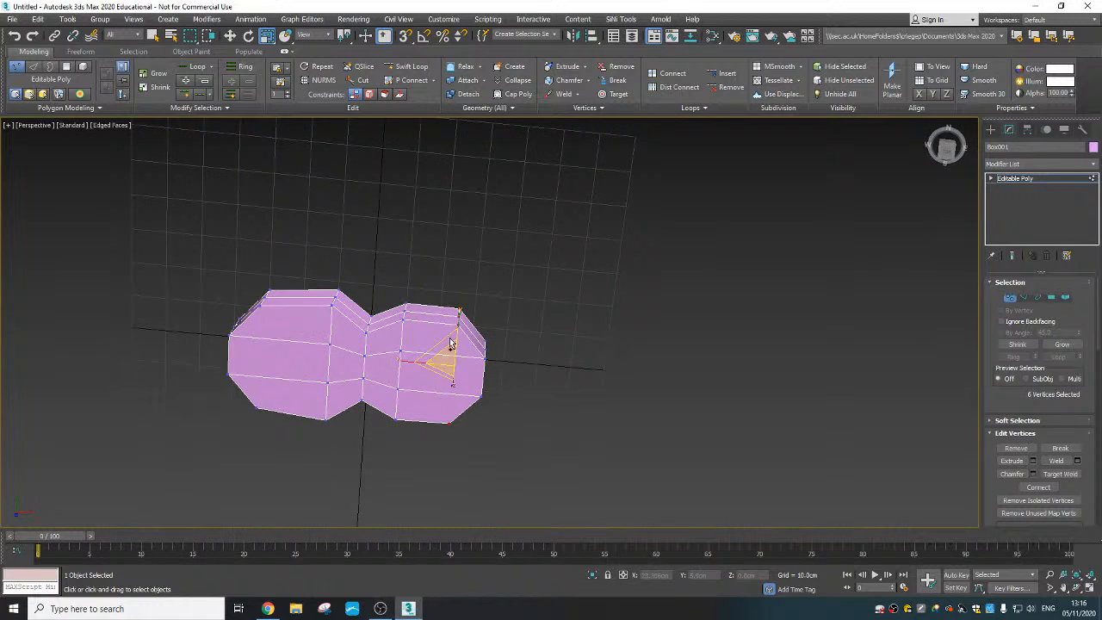
{"action": "right_click", "coordinate": [443, 351]}
{"action": "left_click", "coordinate": [456, 378]}
- Select the twelve vertices of the positive-X end and move them inward to about X 27.1 cm
{"action": "middle_click_drag", "start_coordinate": [463, 394], "coordinate": [541, 455], "text": "alt"}
{"action": "left_click_drag", "start_coordinate": [553, 457], "coordinate": [471, 279]}
{"action": "right_click", "coordinate": [486, 315]}
{"action": "left_click", "coordinate": [504, 333]}
{"action": "left_click_drag", "start_coordinate": [533, 361], "coordinate": [523, 360]}
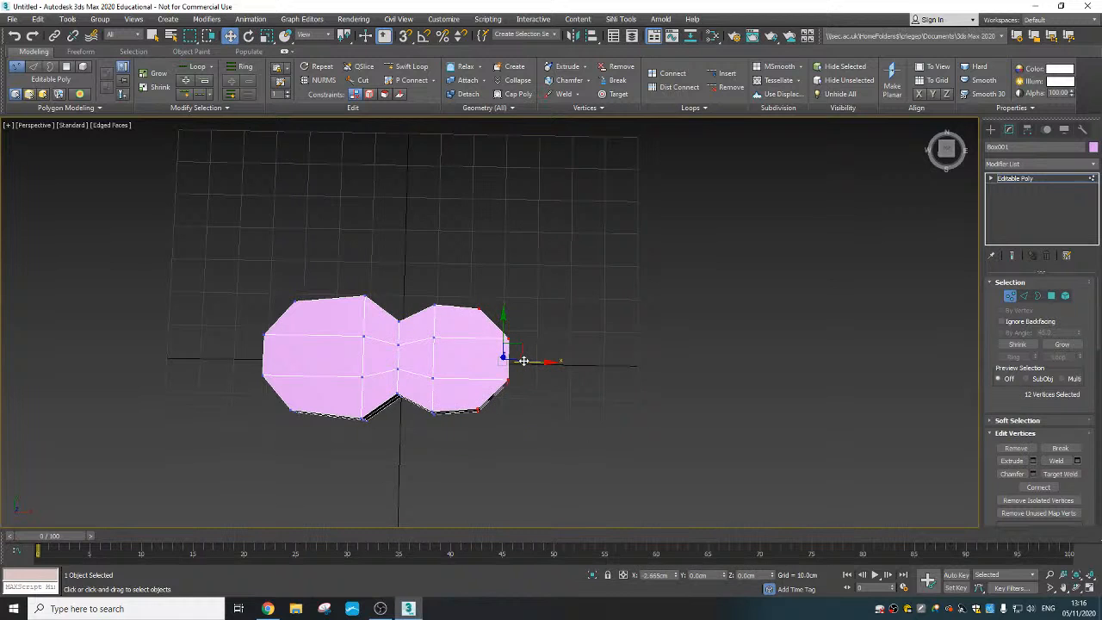
- Try to scale the four inner vertices of the smaller lobe's column at X 10 cm inward along Y
{"action": "middle_click_drag", "start_coordinate": [418, 362], "coordinate": [428, 343]}
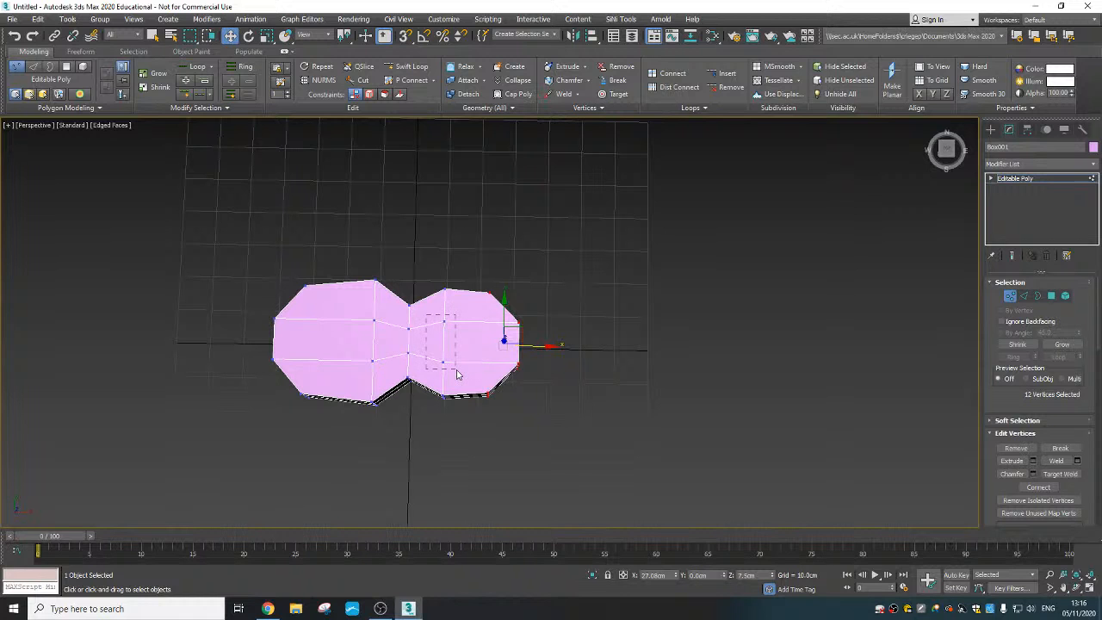
{"action": "left_click_drag", "start_coordinate": [457, 374], "coordinate": [457, 375]}
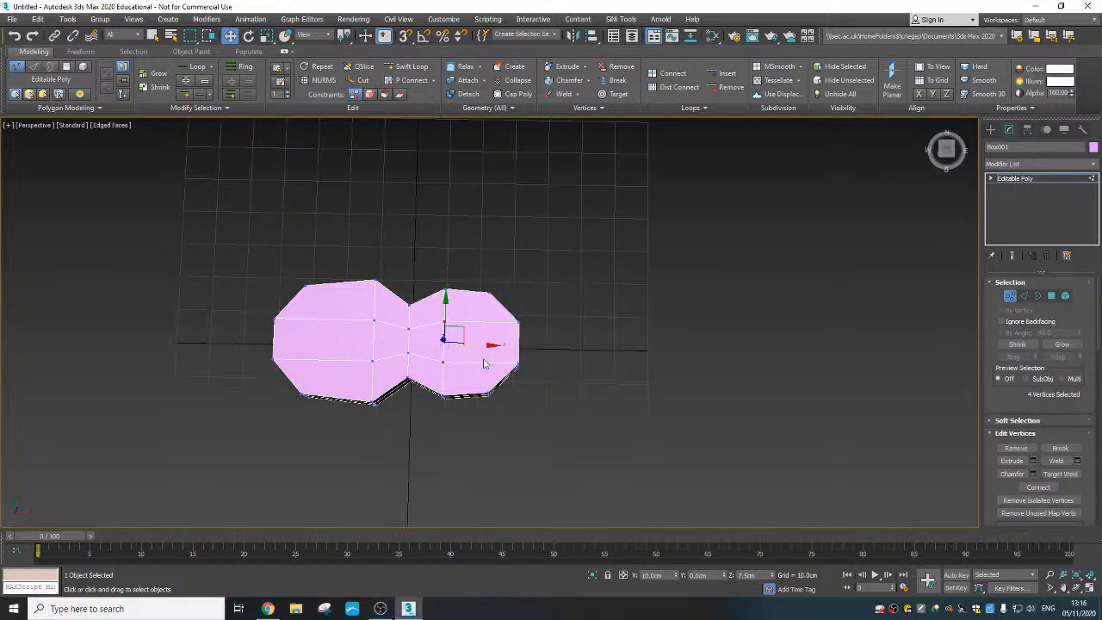
{"action": "middle_click_drag", "start_coordinate": [473, 364], "coordinate": [448, 315], "text": "alt"}
{"action": "right_click", "coordinate": [448, 313]}
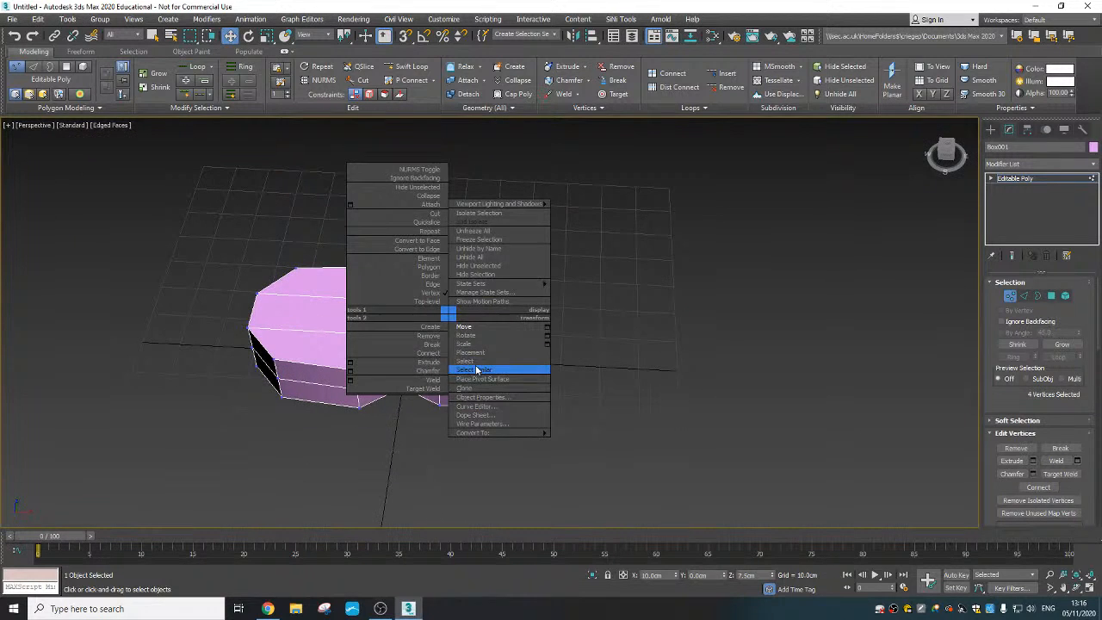
{"action": "middle_click_drag", "start_coordinate": [476, 370], "coordinate": [465, 363], "text": "alt"}
{"action": "right_click", "coordinate": [449, 303]}
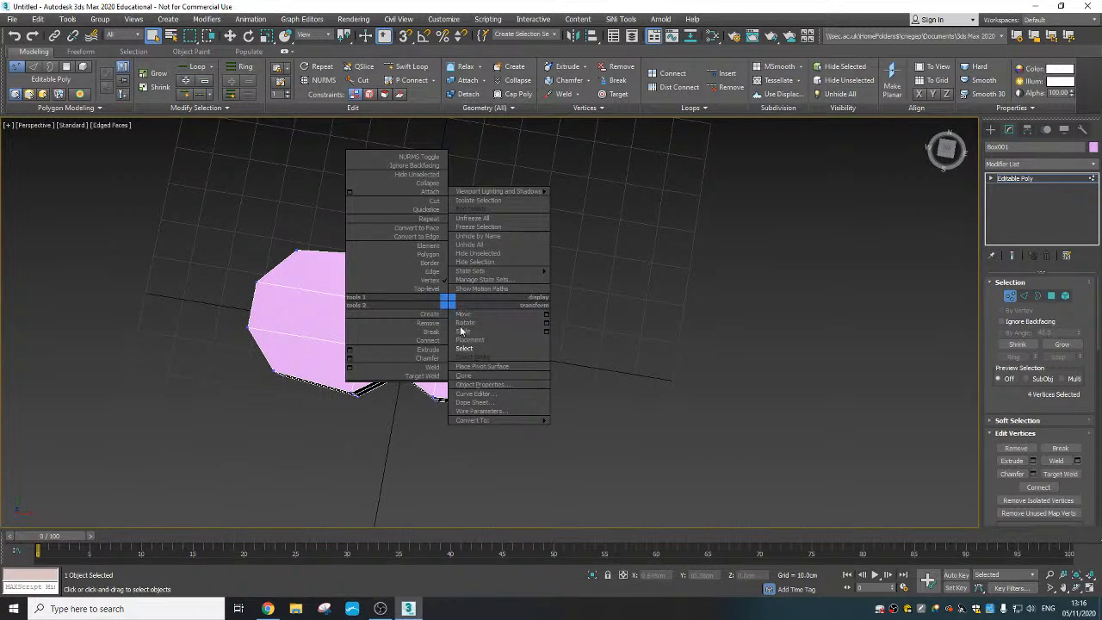
{"action": "left_click", "coordinate": [464, 331]}
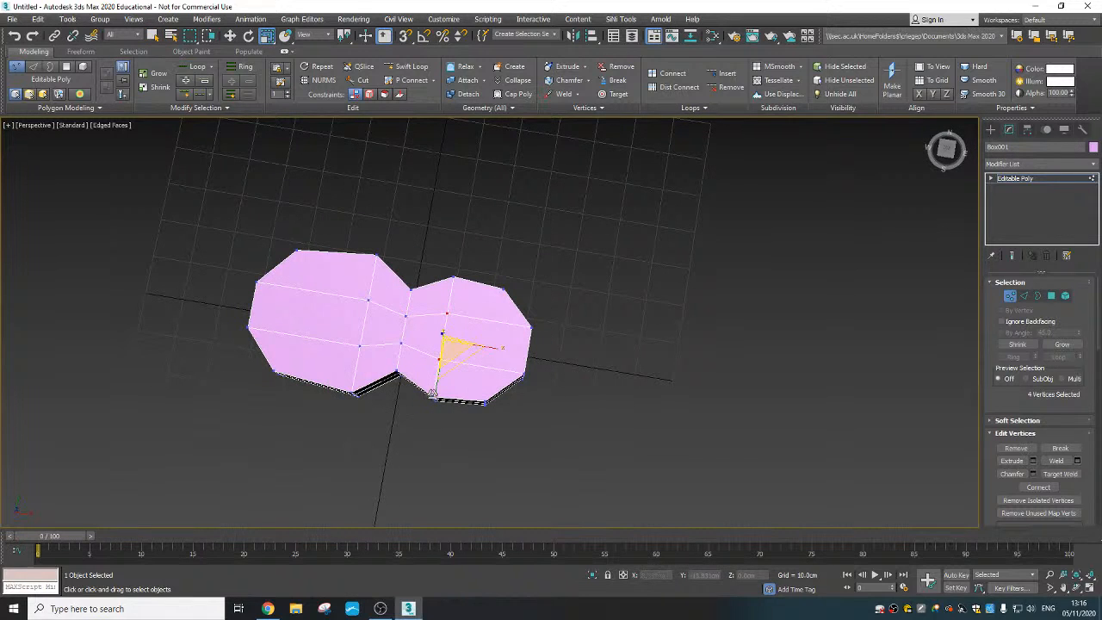
{"action": "left_click_drag", "start_coordinate": [436, 389], "coordinate": [439, 369]}
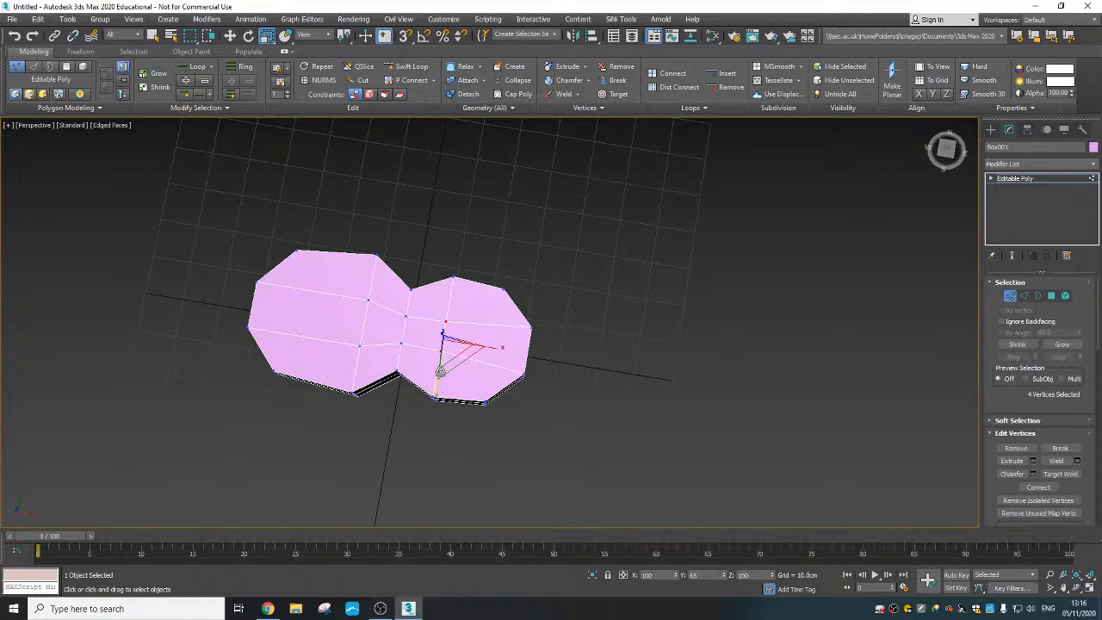
{"action": "left_click_drag", "start_coordinate": [440, 372], "coordinate": [439, 394]}
- Select the four inner vertices of the waist loop, scale them along Y to about 154 percent and move them to about X 3.1 cm
{"action": "middle_click_drag", "start_coordinate": [399, 327], "coordinate": [395, 321], "text": "alt"}
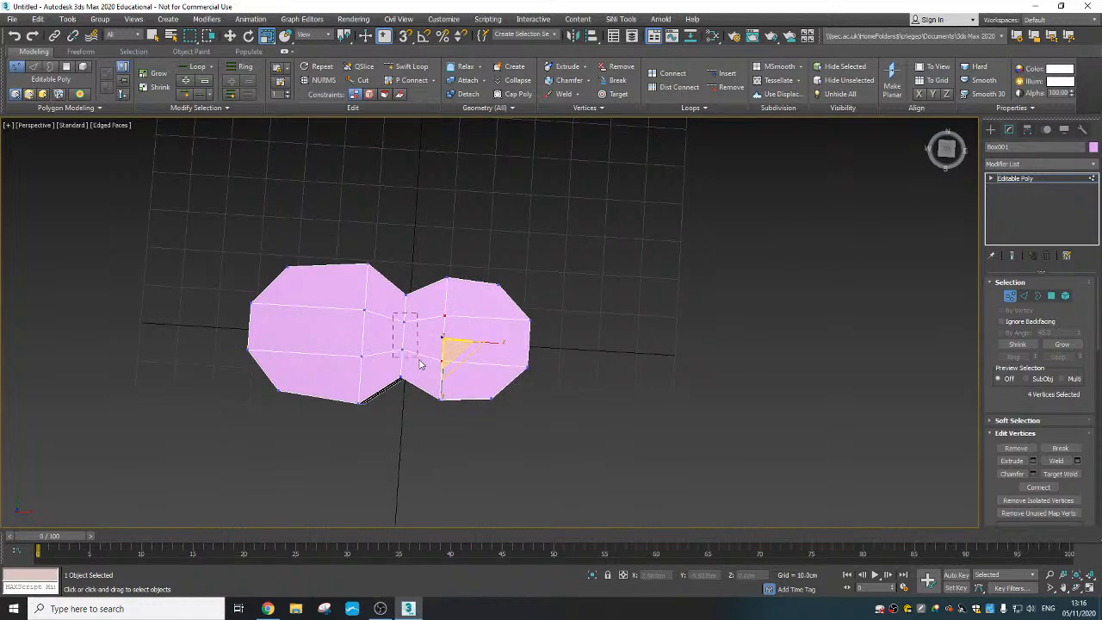
{"action": "left_click_drag", "start_coordinate": [420, 363], "coordinate": [411, 411]}
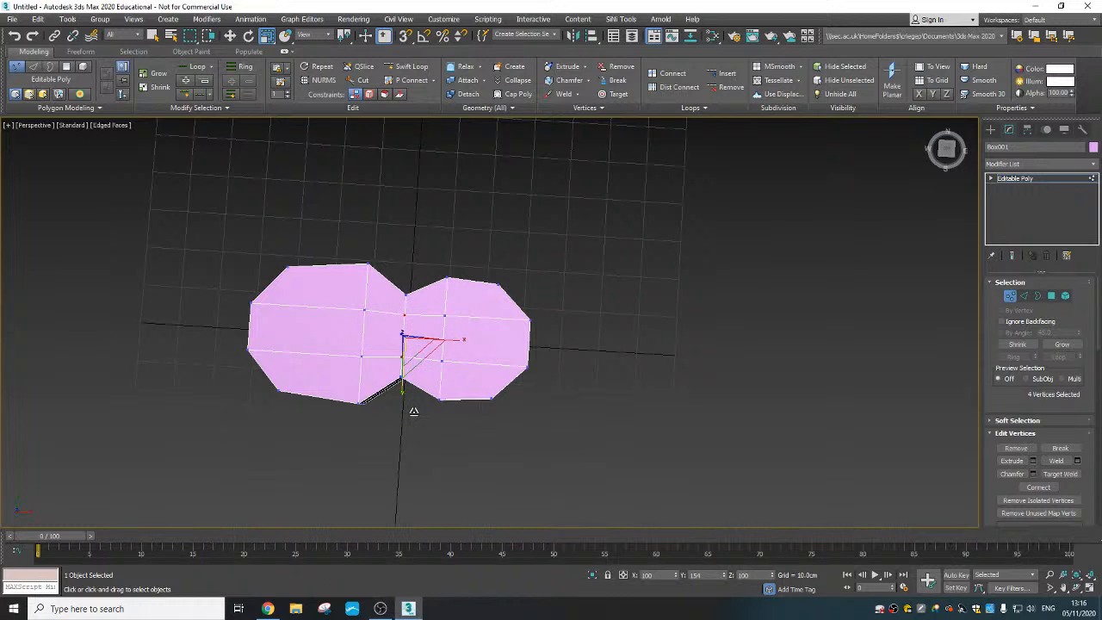
{"action": "middle_click_drag", "start_coordinate": [411, 370], "coordinate": [405, 315], "text": "alt"}
{"action": "right_click", "coordinate": [417, 331]}
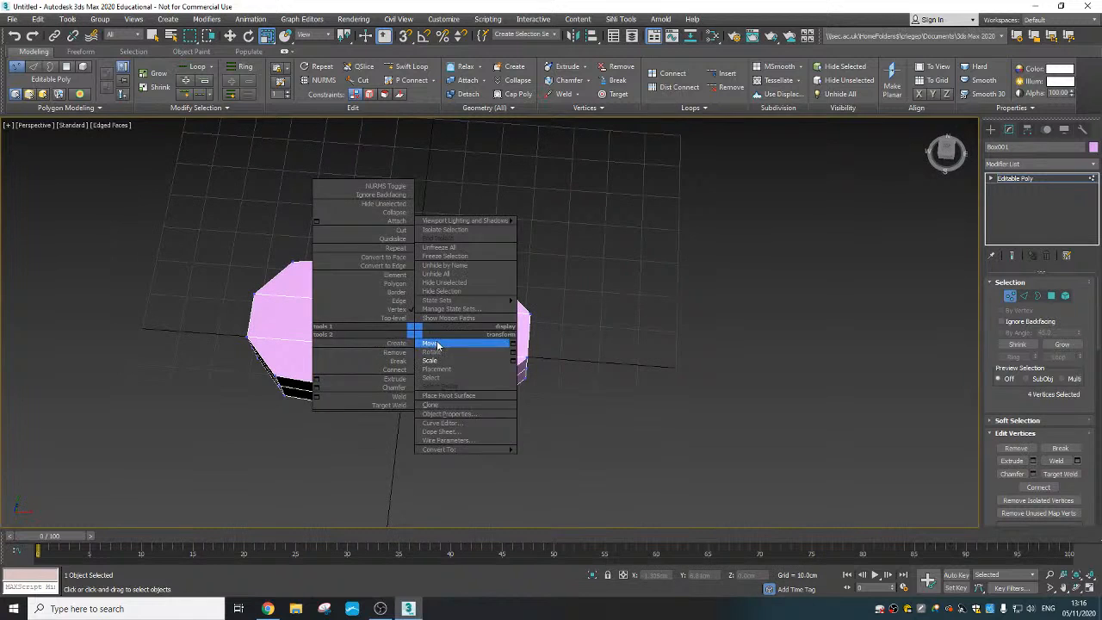
{"action": "left_click", "coordinate": [428, 339]}
{"action": "left_click_drag", "start_coordinate": [427, 338], "coordinate": [449, 340]}
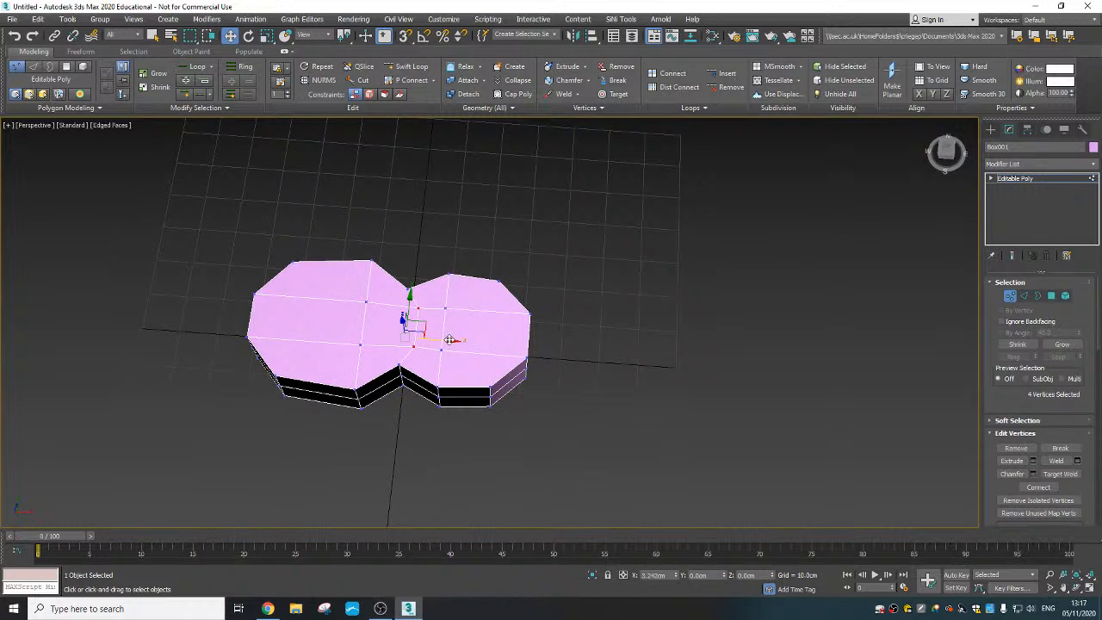
- Select the four inner vertices of the smaller lobe's middle column and move them to about X 13.6 cm
{"action": "middle_click_drag", "start_coordinate": [448, 340], "coordinate": [452, 354], "text": "alt"}
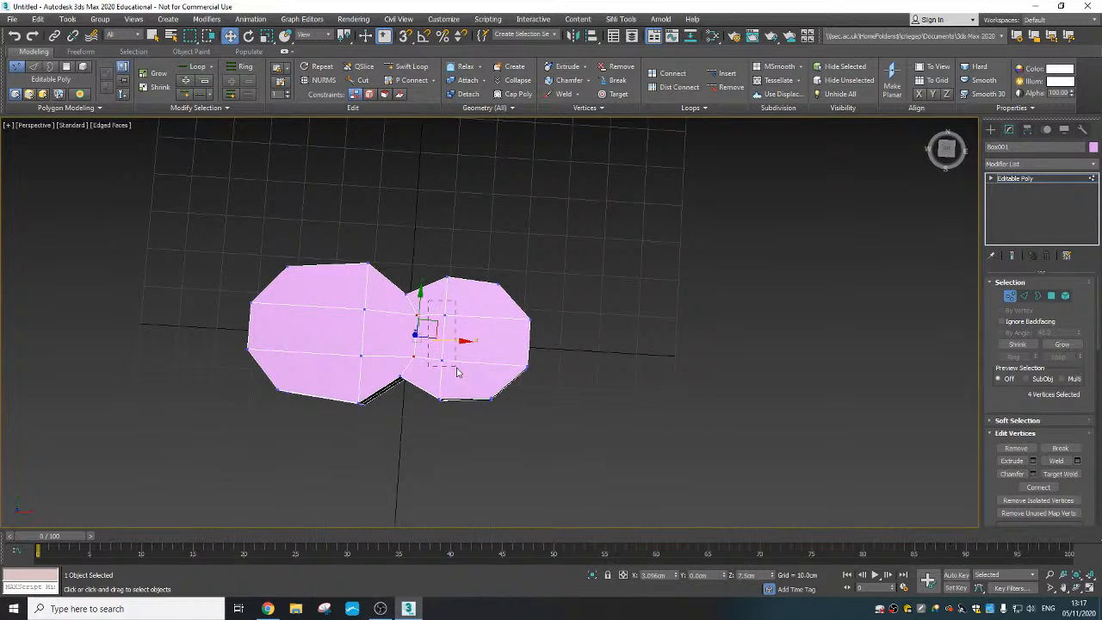
{"action": "left_click_drag", "start_coordinate": [457, 372], "coordinate": [489, 340]}
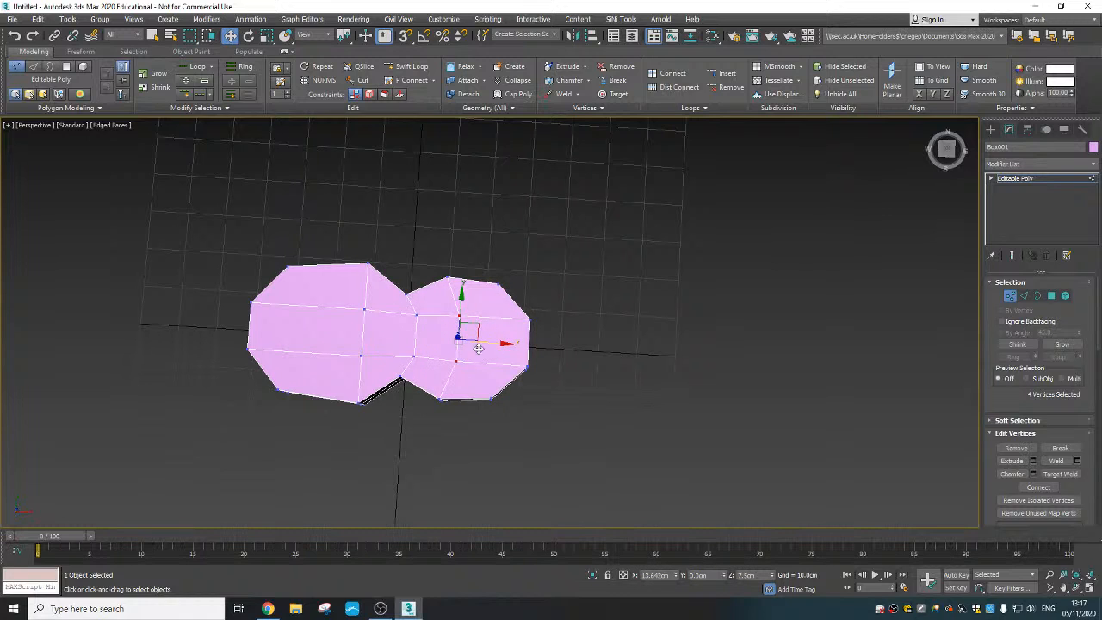
{"action": "mouse_move", "coordinate": [478, 349]}
{"action": "middle_mouse_down", "text": "alt"}
{"action": "mouse_move", "coordinate": [482, 319]}
{"action": "mouse_move", "coordinate": [438, 266]}
{"action": "mouse_move", "coordinate": [436, 321]}
{"action": "mouse_move", "coordinate": [489, 338]}
{"action": "middle_mouse_up", "text": "alt"}
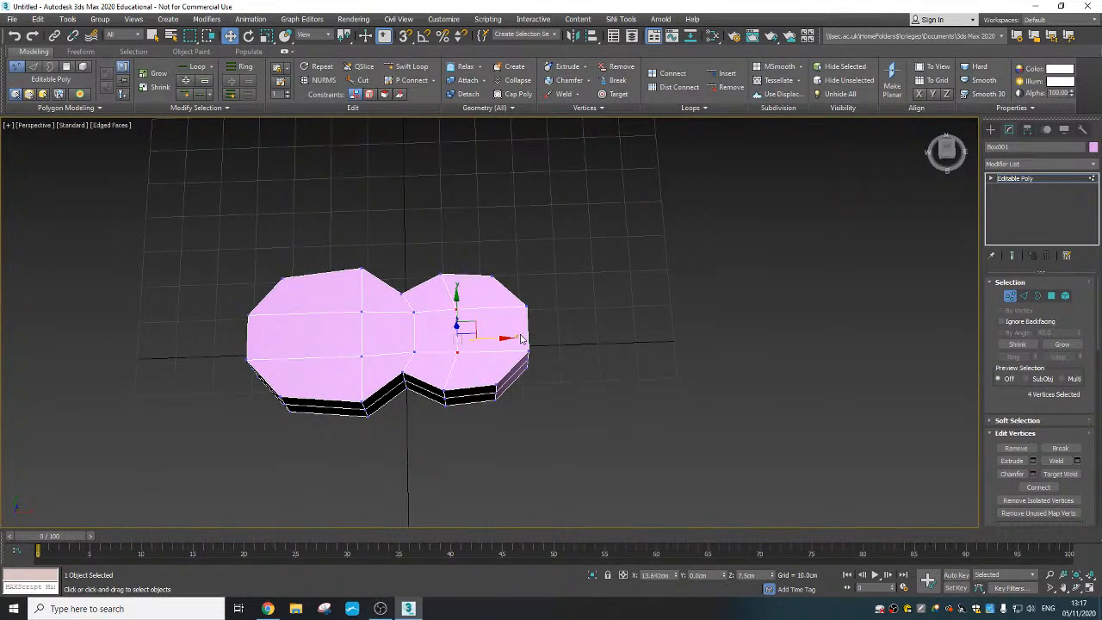
- Select the six end vertices of the smaller lobe and scale them inward along Y
{"action": "middle_click_drag", "start_coordinate": [542, 368], "coordinate": [559, 396], "text": "alt"}
{"action": "left_click_drag", "start_coordinate": [518, 306], "coordinate": [519, 305]}
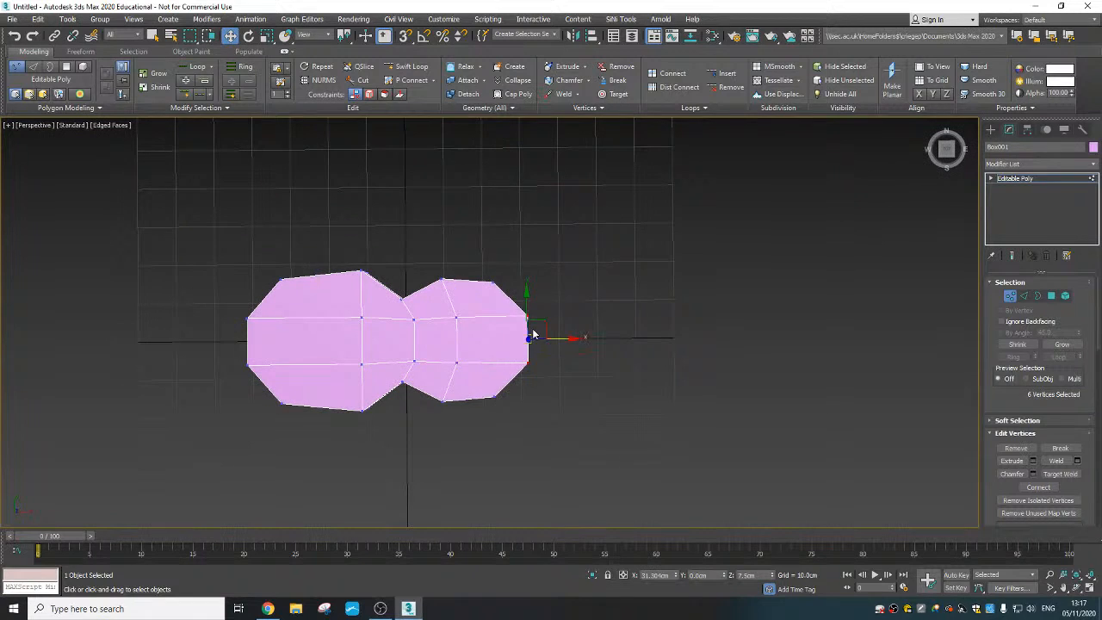
{"action": "right_click", "coordinate": [528, 319]}
{"action": "left_click", "coordinate": [553, 368]}
{"action": "middle_click_drag", "start_coordinate": [521, 377], "coordinate": [523, 362], "text": "alt"}
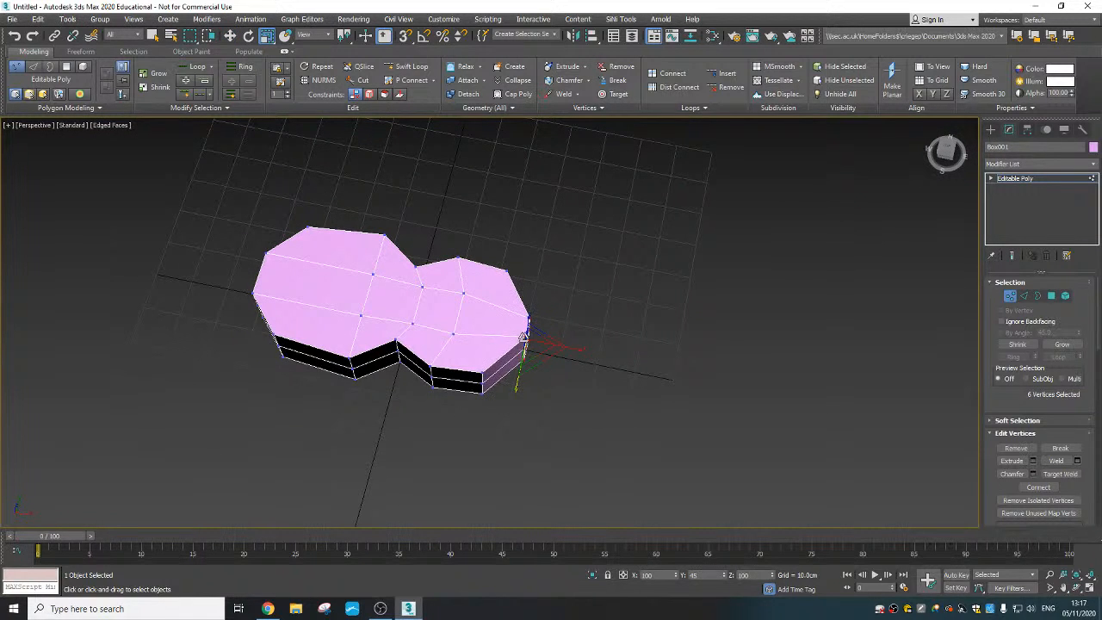
- Select the horizontal middle edge loop around the body's sides and move it up to about Z 9.5 cm
{"action": "middle_click_drag", "start_coordinate": [516, 363], "coordinate": [476, 255], "text": "alt"}
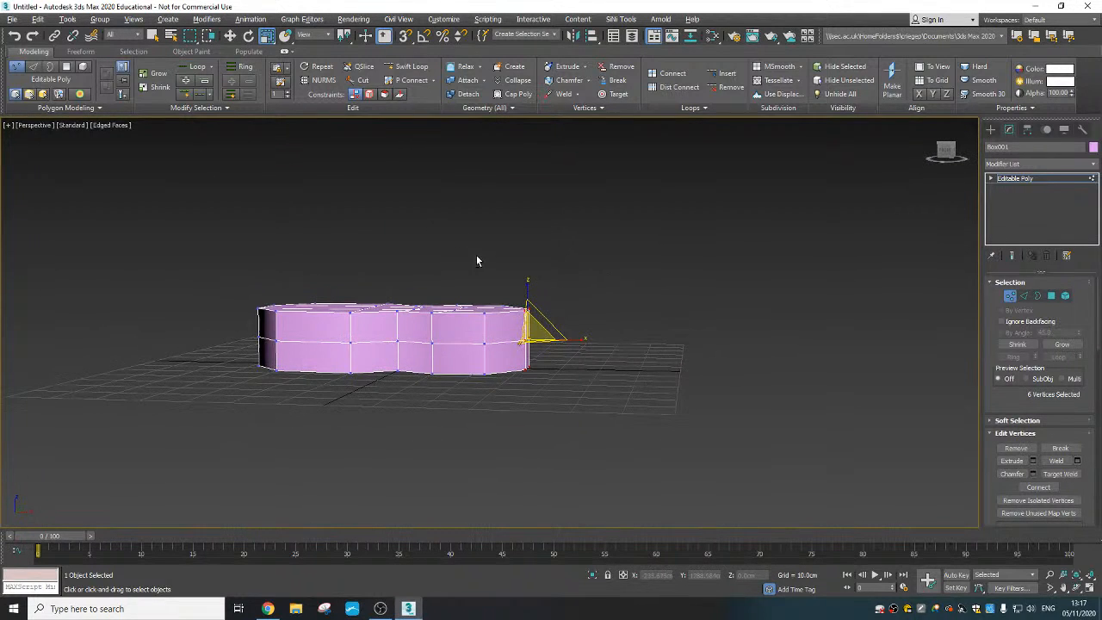
{"action": "left_click", "coordinate": [1024, 297]}
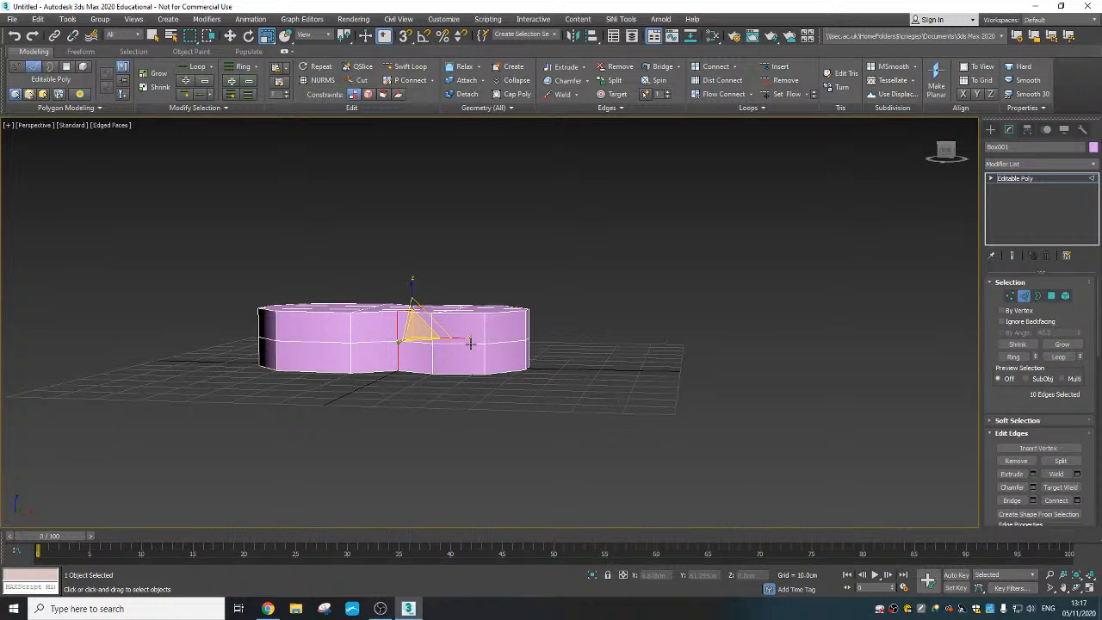
{"action": "double_click", "coordinate": [470, 342]}
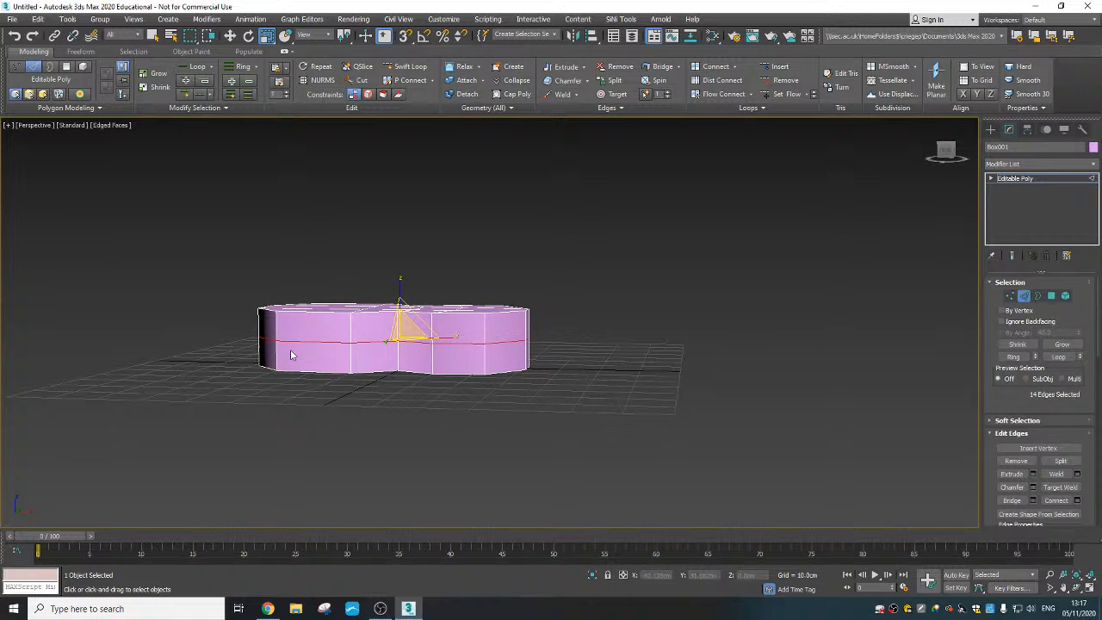
{"action": "middle_click_drag", "start_coordinate": [290, 354], "coordinate": [345, 369], "text": "alt"}
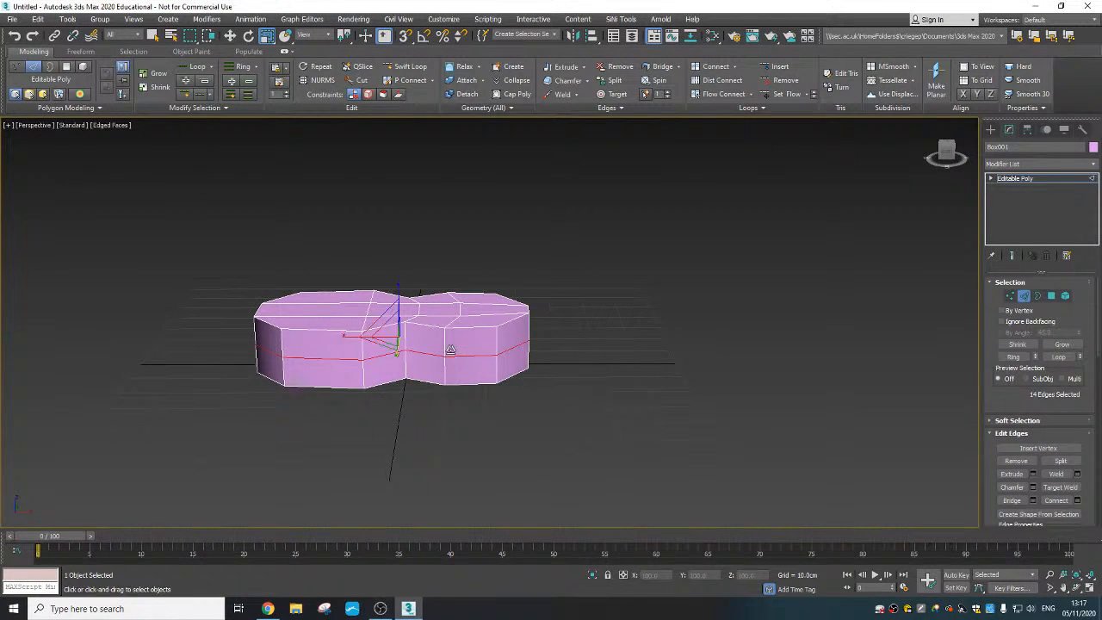
{"action": "middle_click_drag", "start_coordinate": [461, 356], "coordinate": [421, 308], "text": "alt"}
{"action": "right_click", "coordinate": [421, 307]}
{"action": "left_click", "coordinate": [436, 324]}
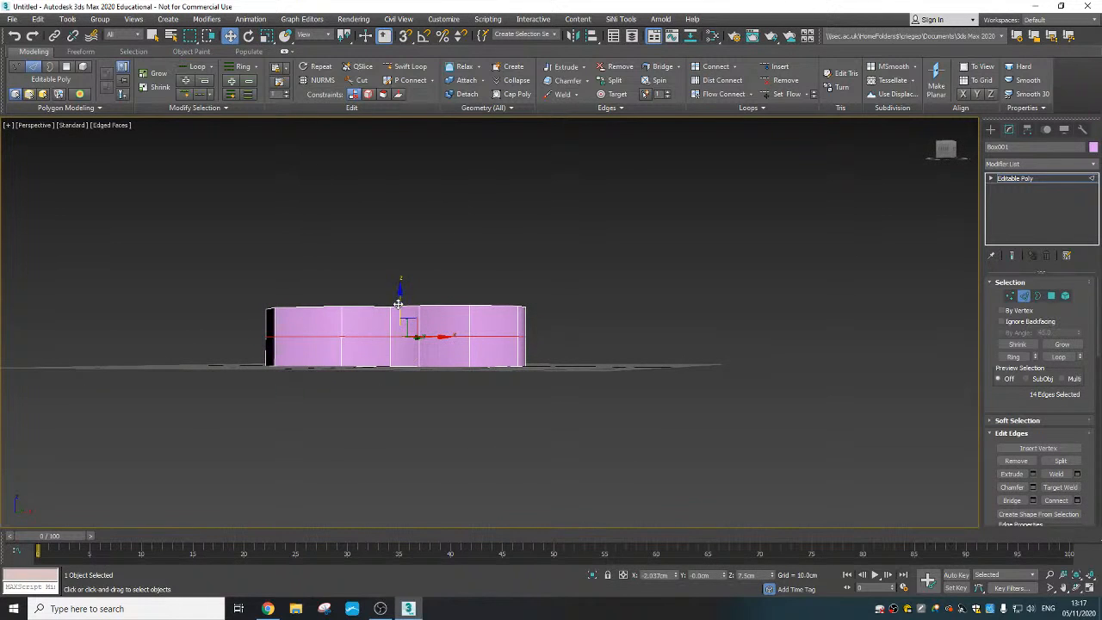
{"action": "left_click_drag", "start_coordinate": [399, 303], "coordinate": [397, 295]}
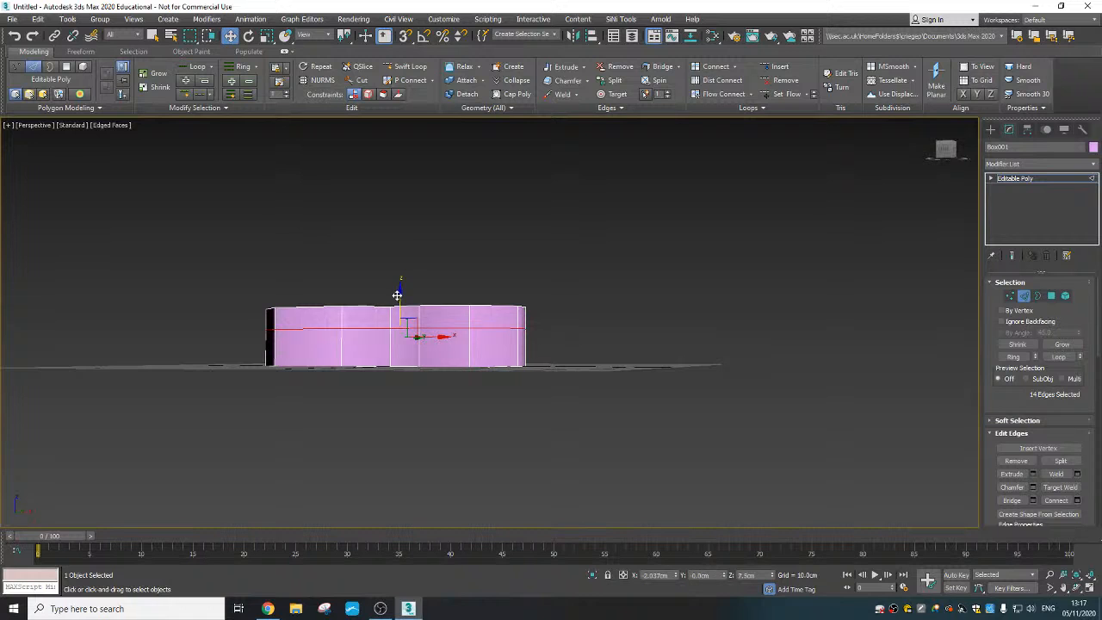
- Select the upper polygon on the smaller lobe's narrow end and extrude it outward in two short segments
{"action": "middle_click_drag", "start_coordinate": [517, 352], "coordinate": [465, 388], "text": "alt"}
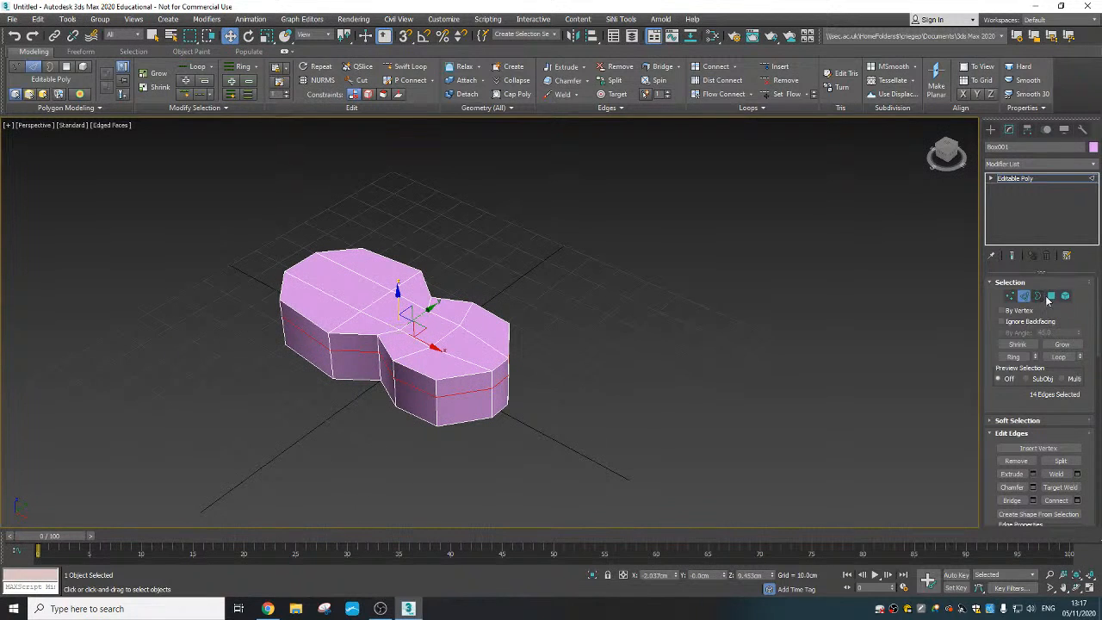
{"action": "left_click", "coordinate": [1050, 297]}
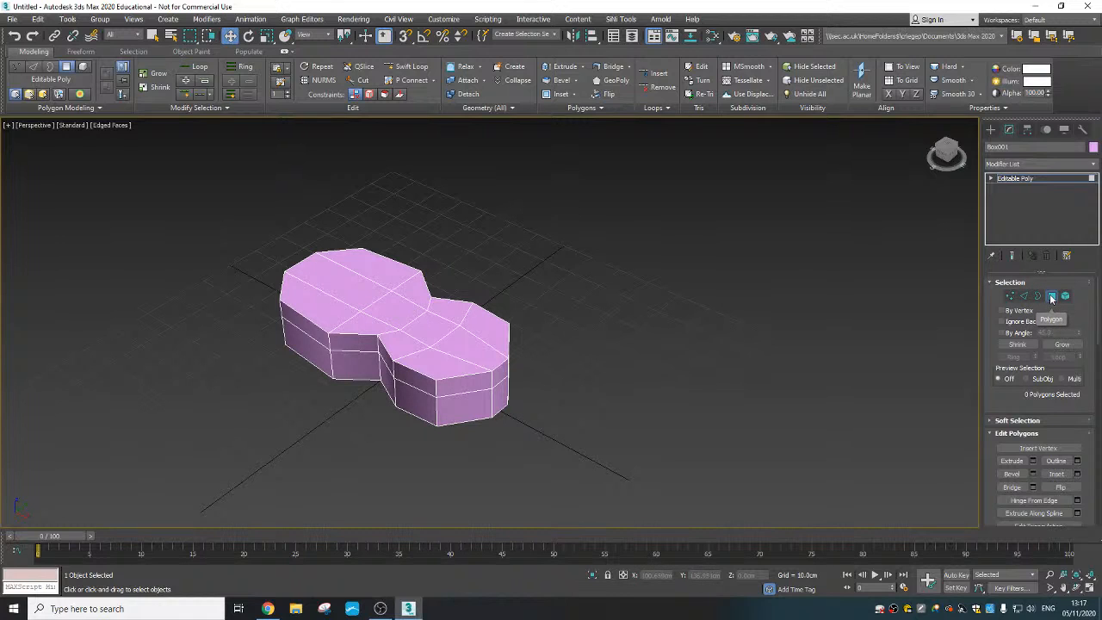
{"action": "left_click", "coordinate": [499, 375]}
{"action": "middle_click_drag", "start_coordinate": [499, 375], "coordinate": [512, 367], "text": "alt"}
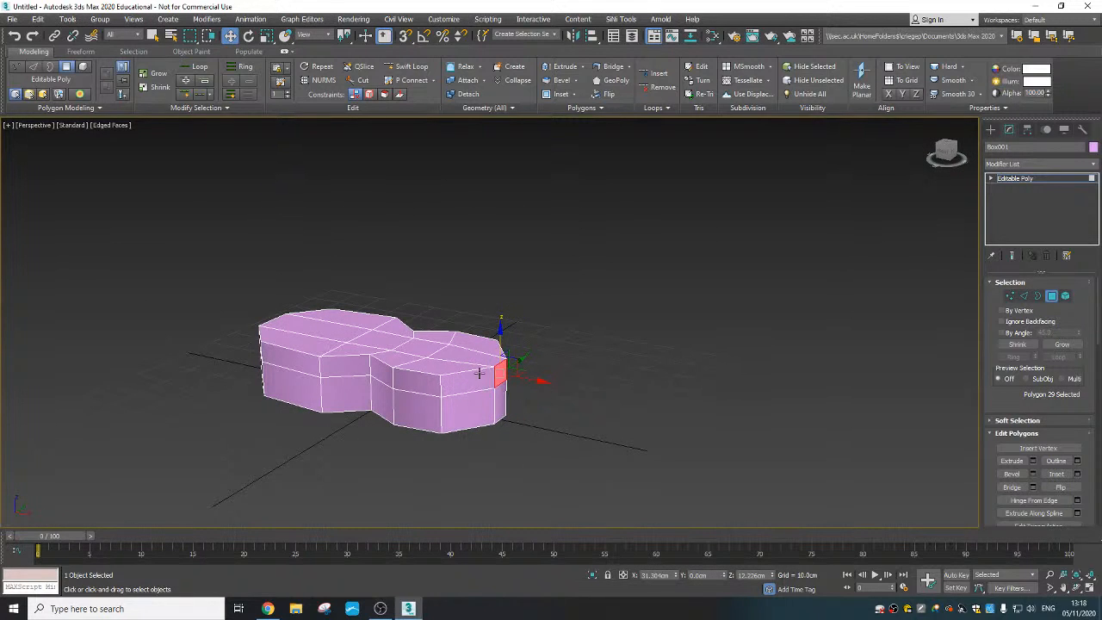
{"action": "right_click", "coordinate": [491, 380]}
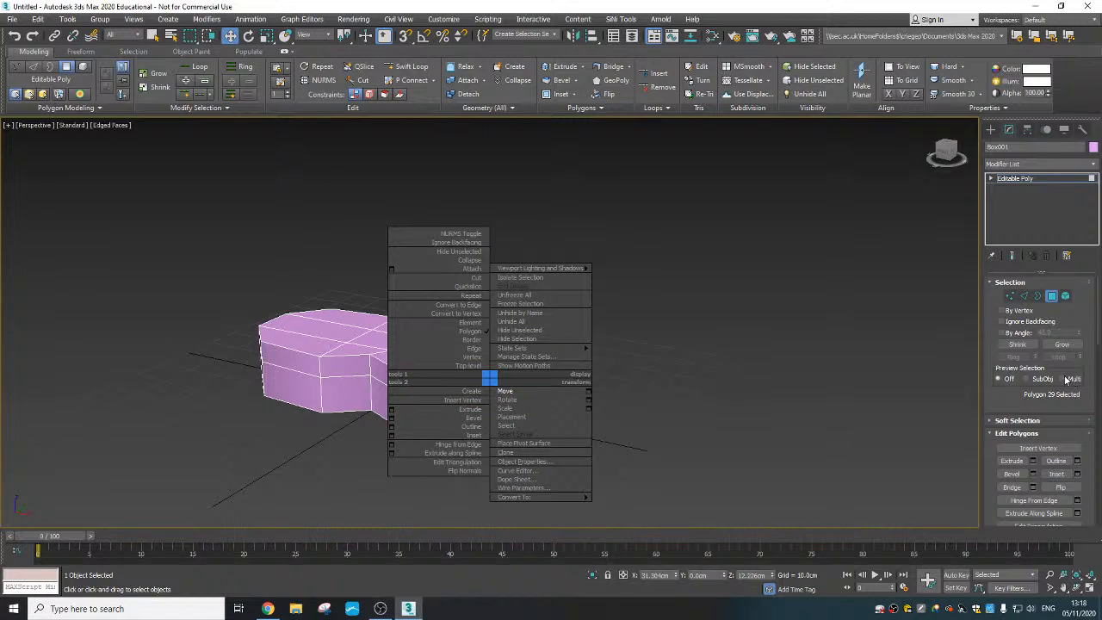
{"action": "left_click", "coordinate": [989, 406]}
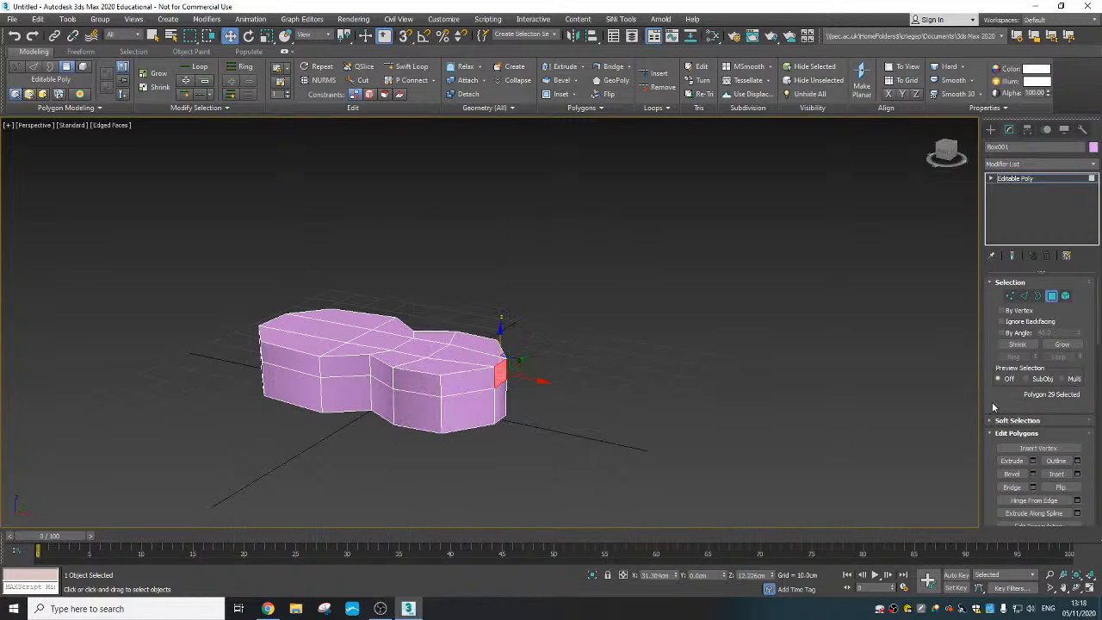
{"action": "right_click", "coordinate": [495, 375]}
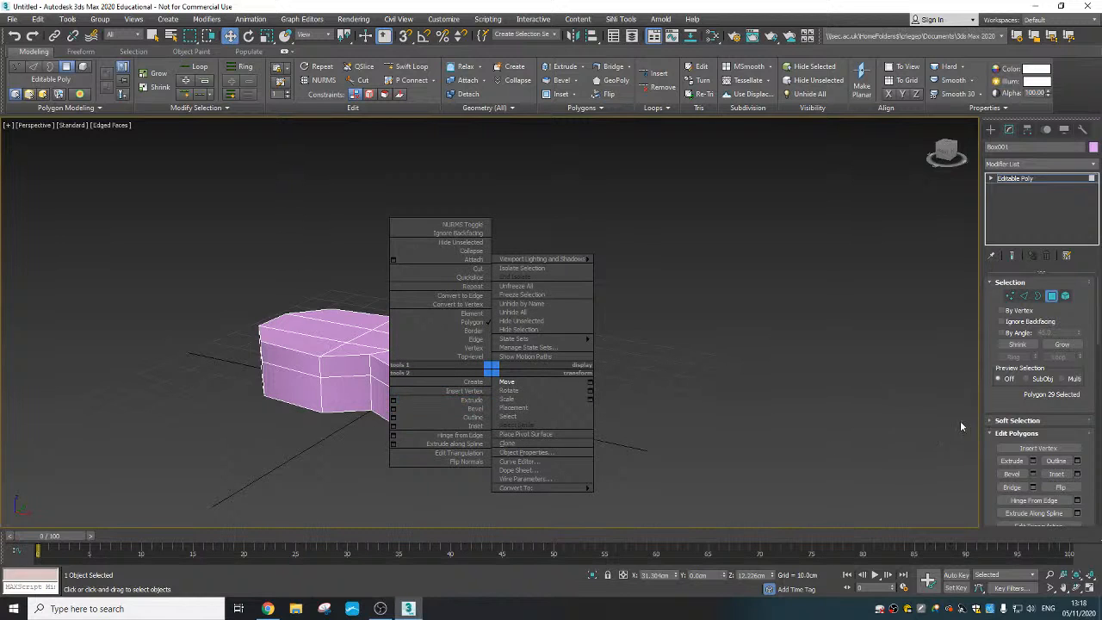
{"action": "left_click", "coordinate": [991, 443]}
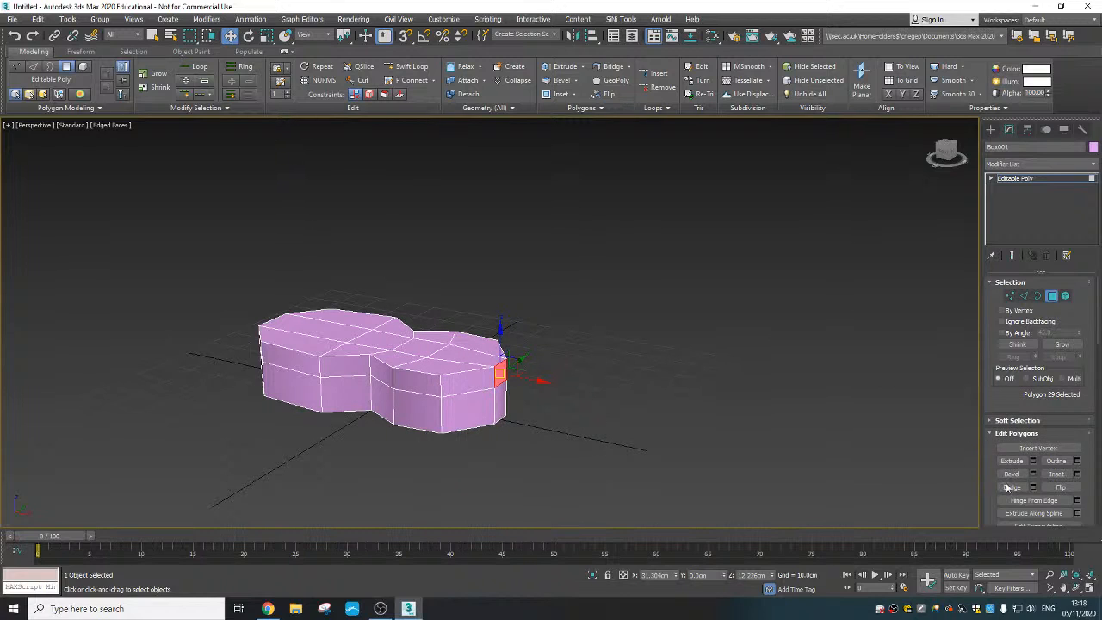
{"action": "left_click", "coordinate": [1020, 462]}
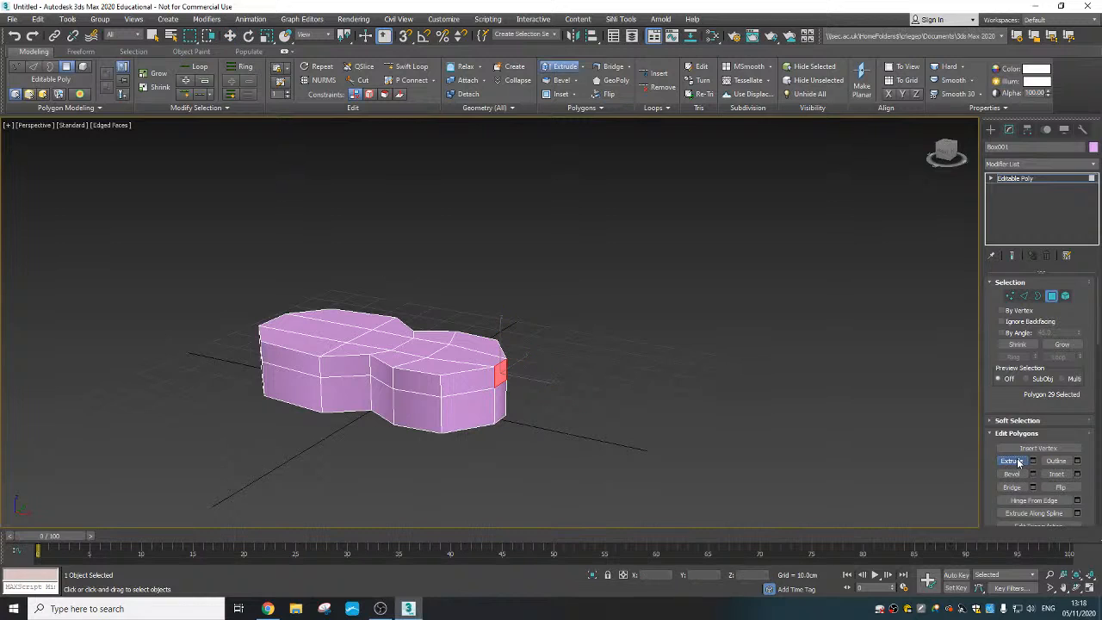
{"action": "left_click_drag", "start_coordinate": [502, 370], "coordinate": [506, 359]}
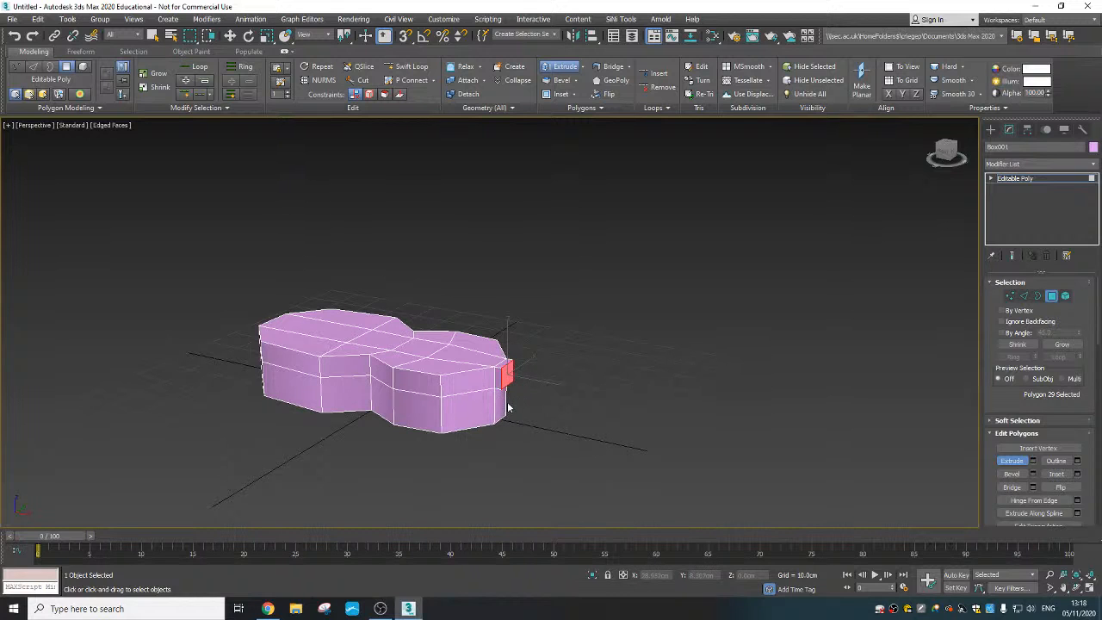
{"action": "scroll", "coordinate": [507, 378], "scroll_direction": "up", "scroll_amount": 4}
{"action": "left_click_drag", "start_coordinate": [511, 308], "coordinate": [514, 296]}
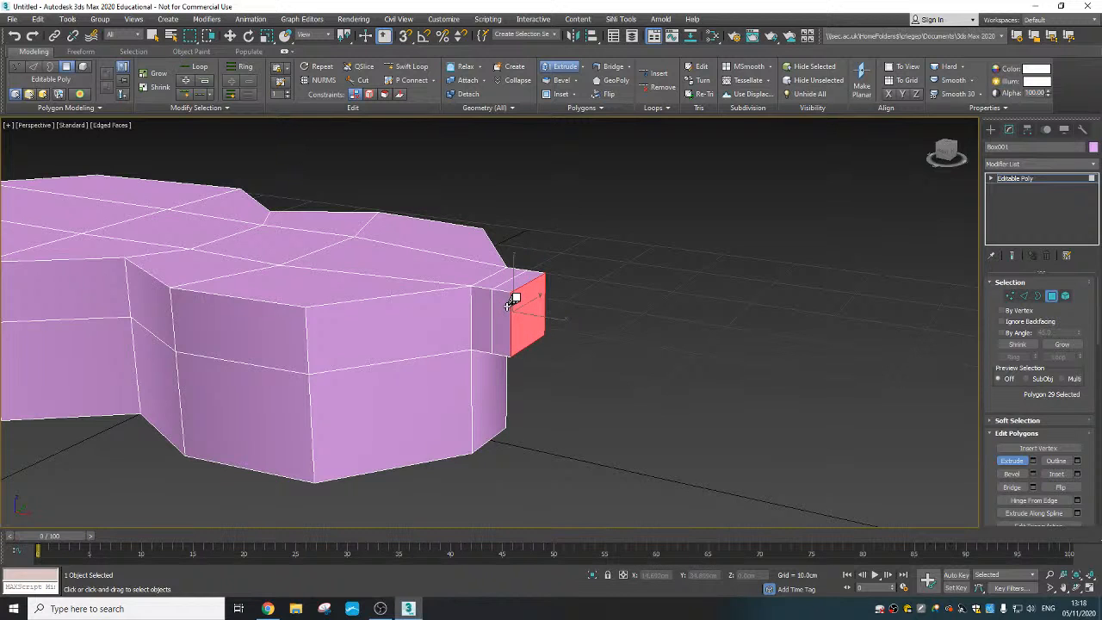
- Extrude the same end polygon into a long neck and move its end face along X to about 68.6 cm
{"action": "scroll", "coordinate": [535, 355], "scroll_direction": "down", "scroll_amount": 3}
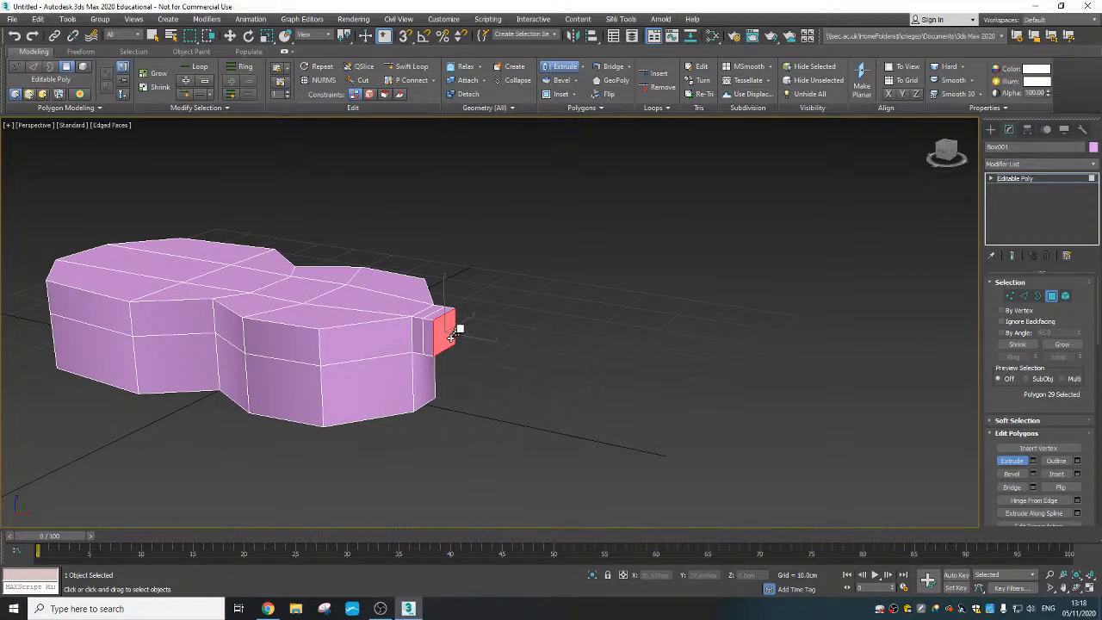
{"action": "left_click_drag", "start_coordinate": [457, 319], "coordinate": [447, 131]}
{"action": "scroll", "coordinate": [472, 318], "scroll_direction": "down", "scroll_amount": 4}
{"action": "middle_click_drag", "start_coordinate": [471, 318], "coordinate": [506, 369], "text": "alt"}
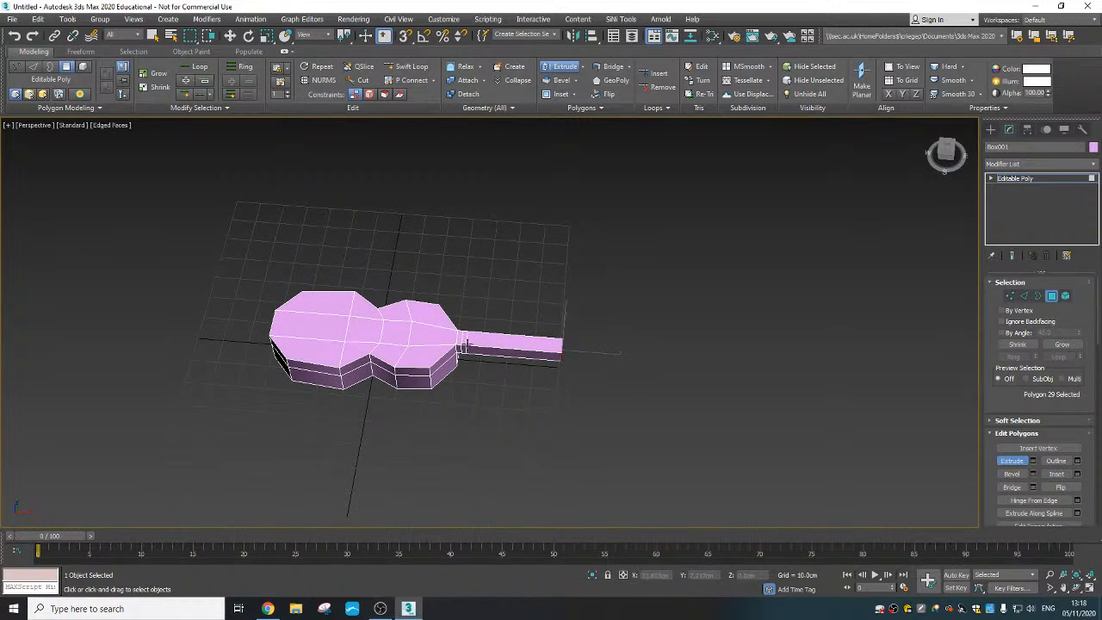
{"action": "scroll", "coordinate": [464, 344], "scroll_direction": "up", "scroll_amount": 2}
{"action": "key", "text": "w"}
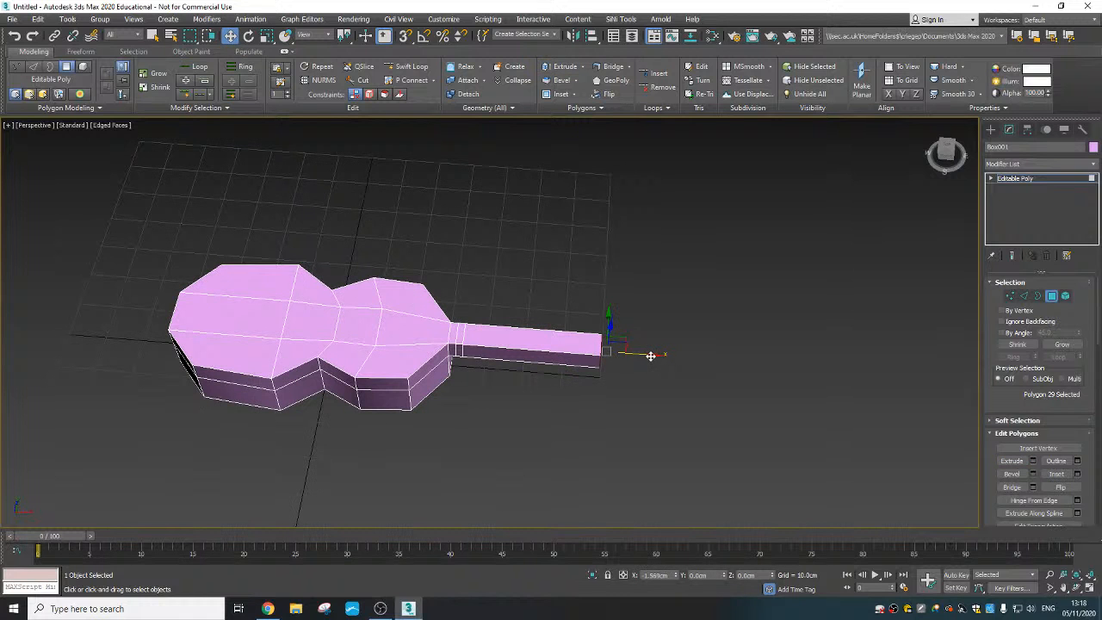
{"action": "left_click_drag", "start_coordinate": [651, 355], "coordinate": [649, 357]}
- Select the underside polygon of the neck's long segment and raise it to about Z 13.2 cm to thin the neck
{"action": "mouse_move", "coordinate": [456, 384]}
{"action": "middle_mouse_down"}
{"action": "mouse_move", "coordinate": [463, 394]}
{"action": "mouse_move", "coordinate": [463, 377]}
{"action": "middle_mouse_up"}
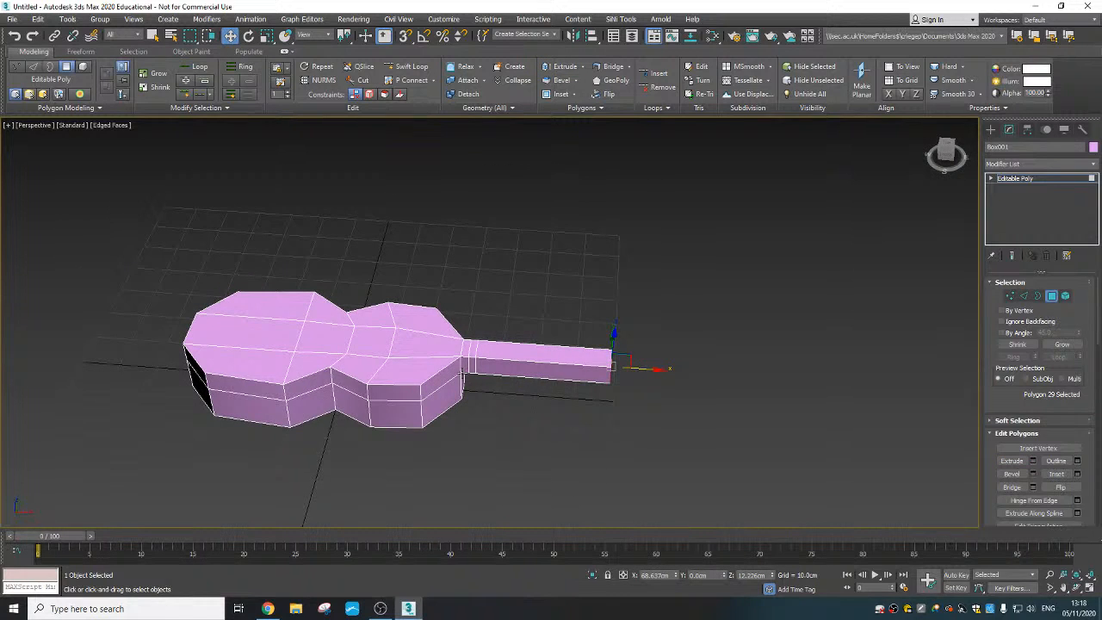
{"action": "scroll", "coordinate": [511, 398], "scroll_direction": "up", "scroll_amount": 2}
{"action": "middle_click_drag", "start_coordinate": [541, 403], "coordinate": [534, 298], "text": "alt"}
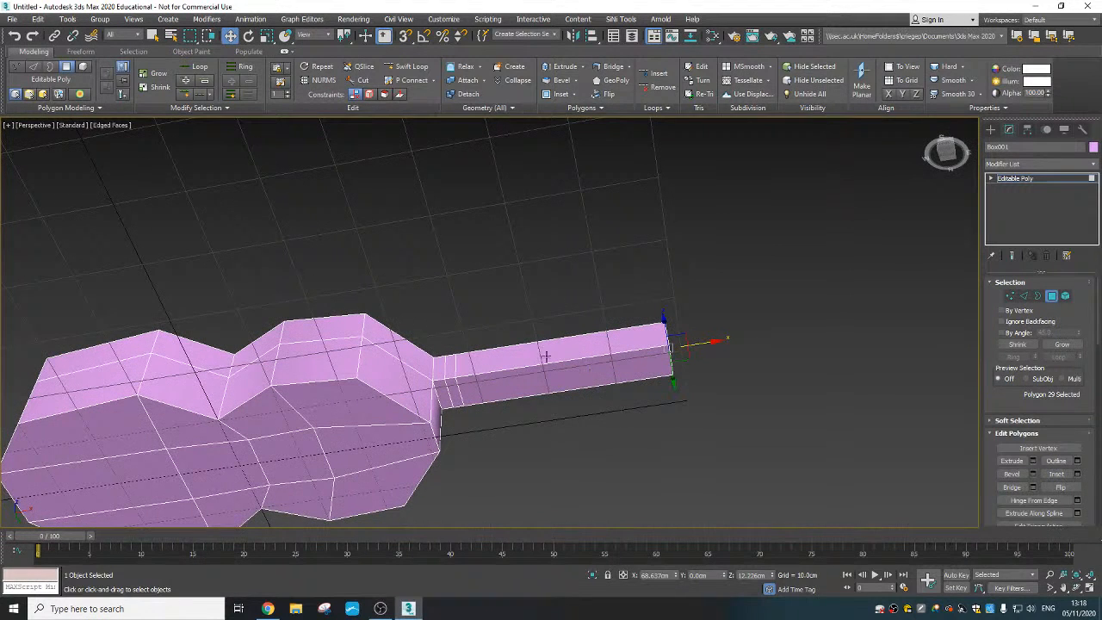
{"action": "left_click", "coordinate": [566, 374]}
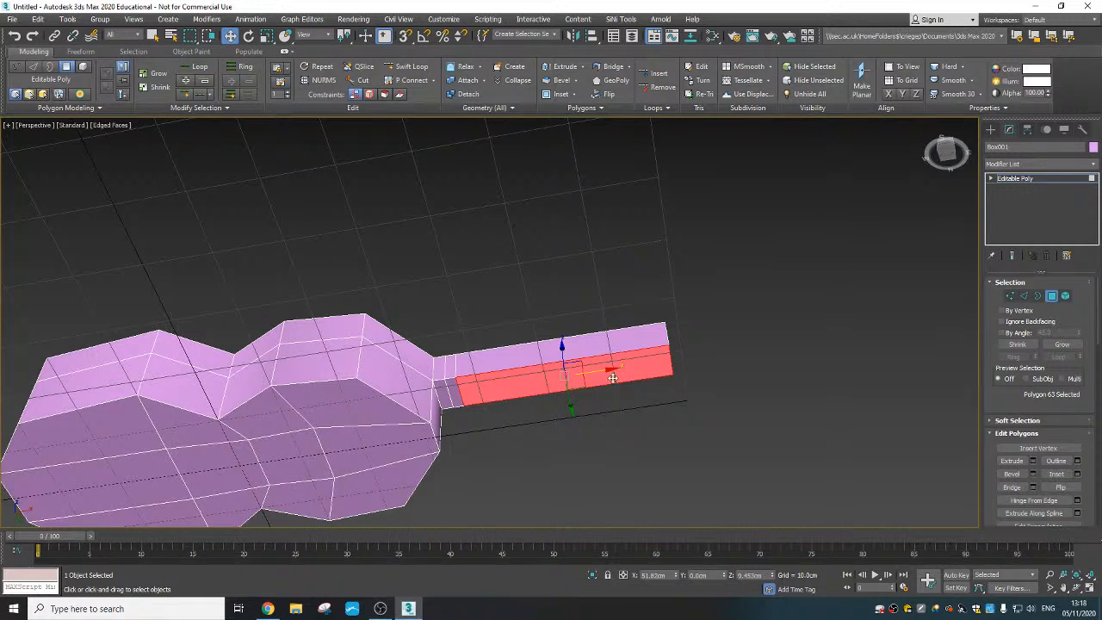
{"action": "middle_click_drag", "start_coordinate": [612, 378], "coordinate": [499, 382], "text": "alt"}
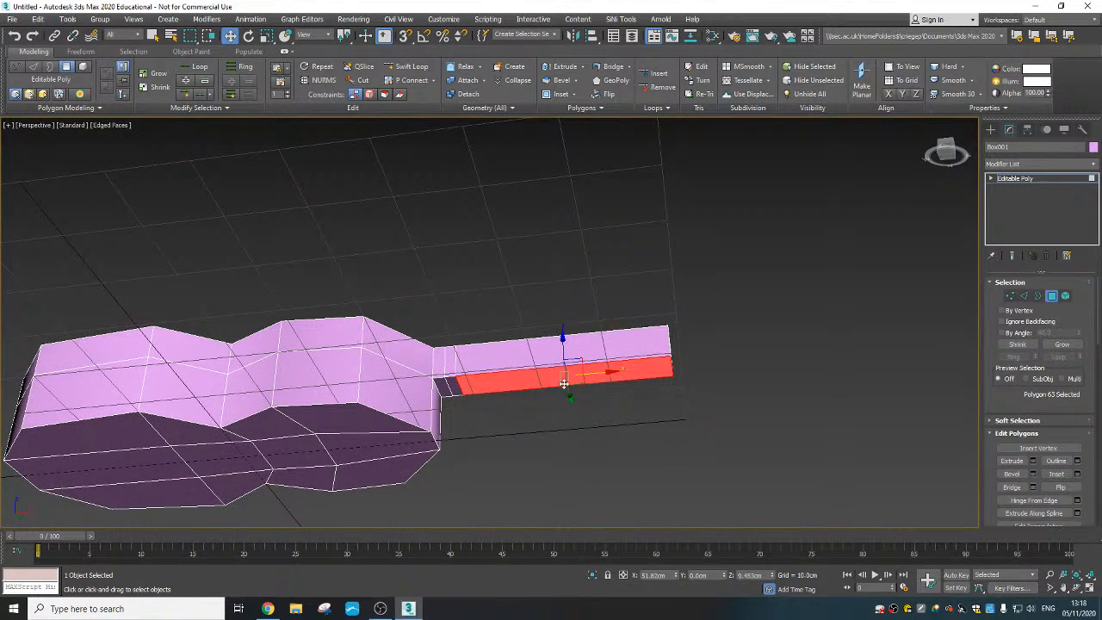
{"action": "left_click_drag", "start_coordinate": [563, 354], "coordinate": [564, 321]}
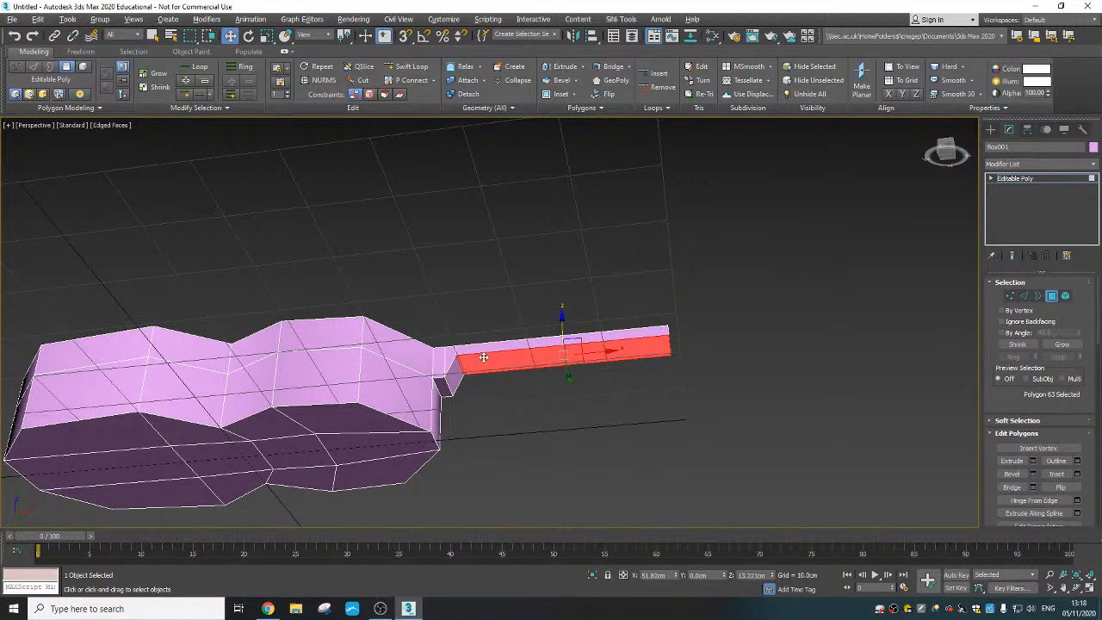
- Select the neck's end polygon and move it back along X to about 66.5 cm
{"action": "middle_click_drag", "start_coordinate": [479, 356], "coordinate": [453, 367], "text": "alt"}
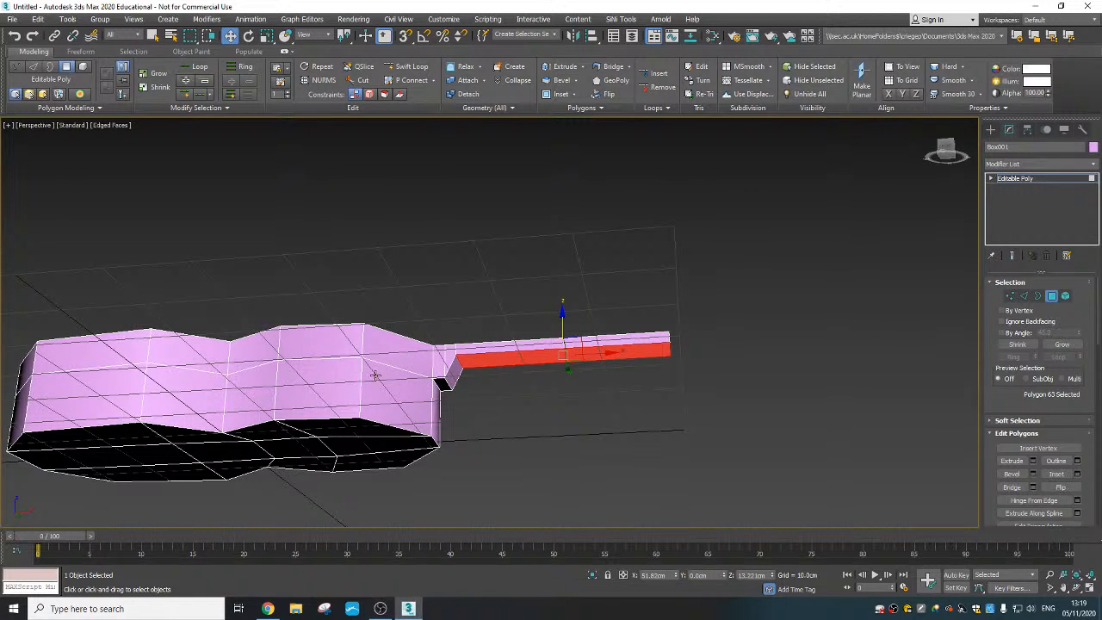
{"action": "mouse_move", "coordinate": [476, 396]}
{"action": "middle_mouse_down"}
{"action": "mouse_move", "coordinate": [475, 386]}
{"action": "mouse_move", "coordinate": [485, 393]}
{"action": "middle_mouse_up"}
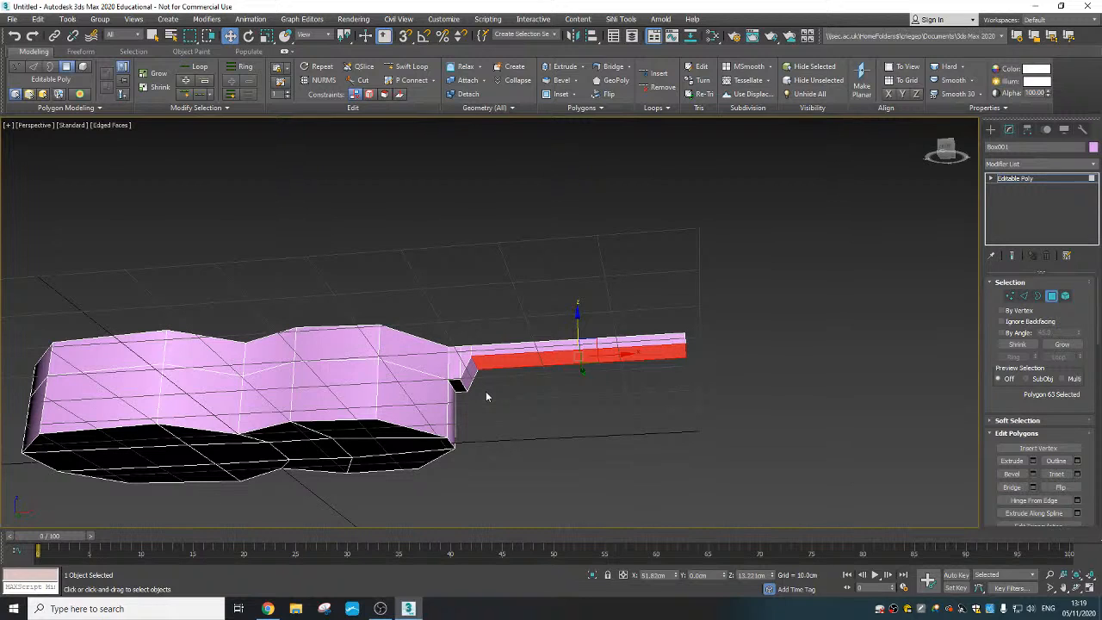
{"action": "left_click", "coordinate": [686, 395]}
{"action": "middle_click_drag", "start_coordinate": [686, 396], "coordinate": [568, 423], "text": "alt"}
{"action": "left_click", "coordinate": [573, 421]}
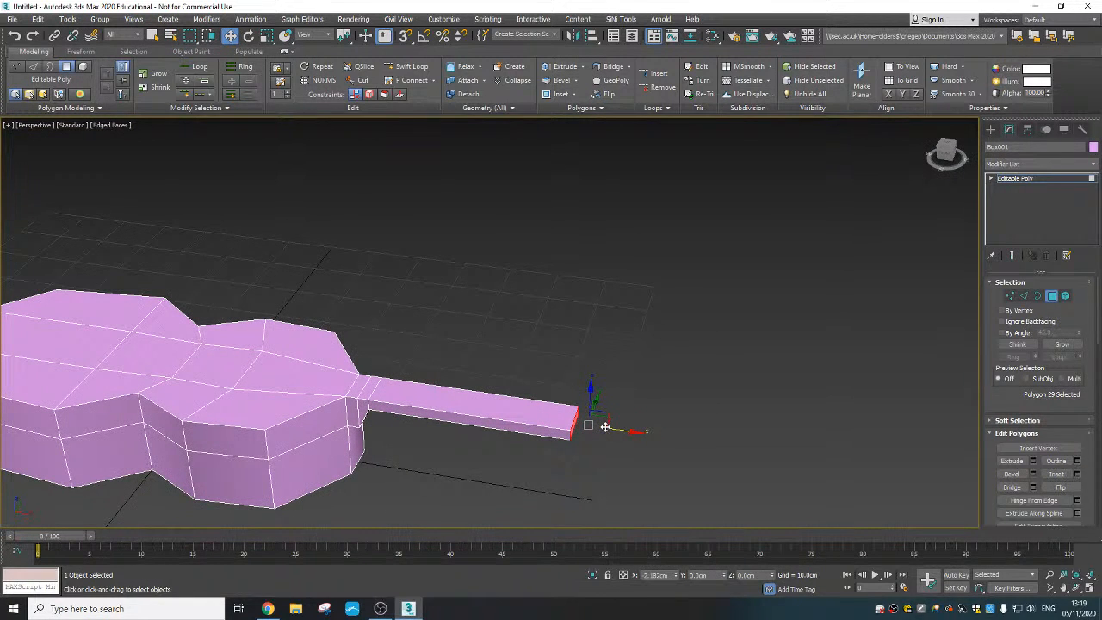
{"action": "middle_click_drag", "start_coordinate": [594, 427], "coordinate": [571, 423], "text": "alt"}
- Extrude the neck's end polygon outward into a short, a longer and another short segment, and clear the selection
{"action": "right_click", "coordinate": [571, 424]}
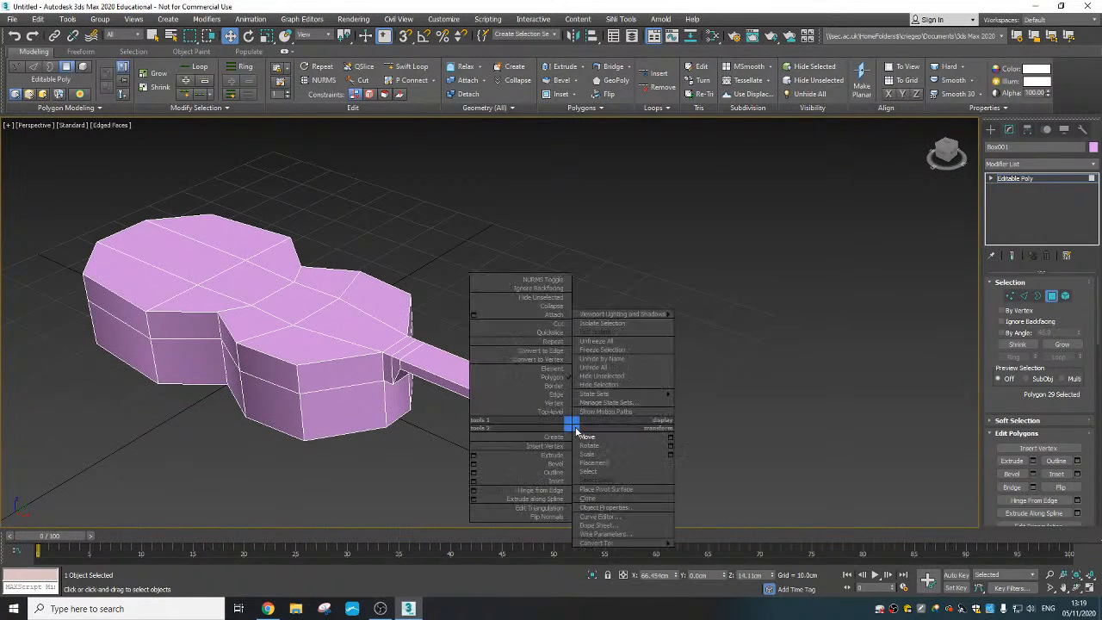
{"action": "left_click", "coordinate": [561, 454]}
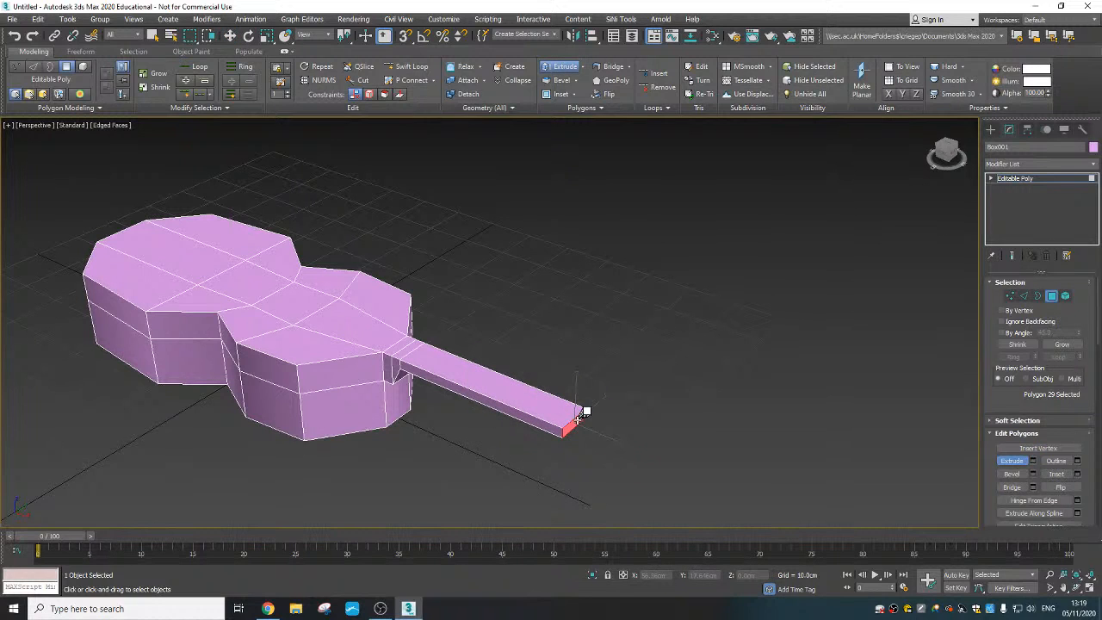
{"action": "left_click_drag", "start_coordinate": [578, 413], "coordinate": [578, 374]}
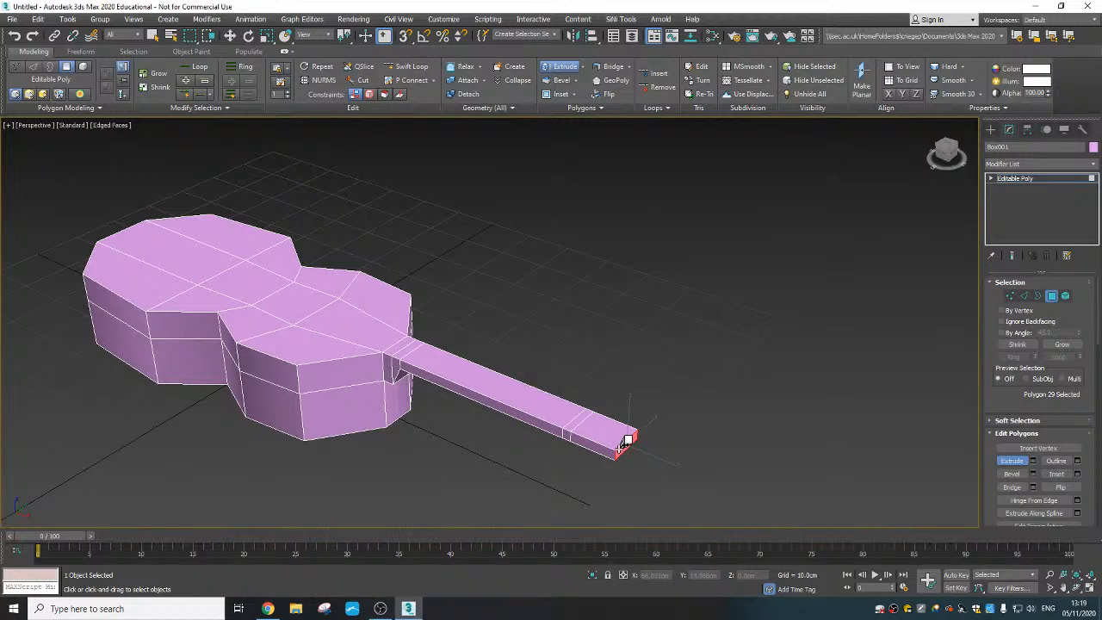
{"action": "left_click_drag", "start_coordinate": [630, 437], "coordinate": [627, 429]}
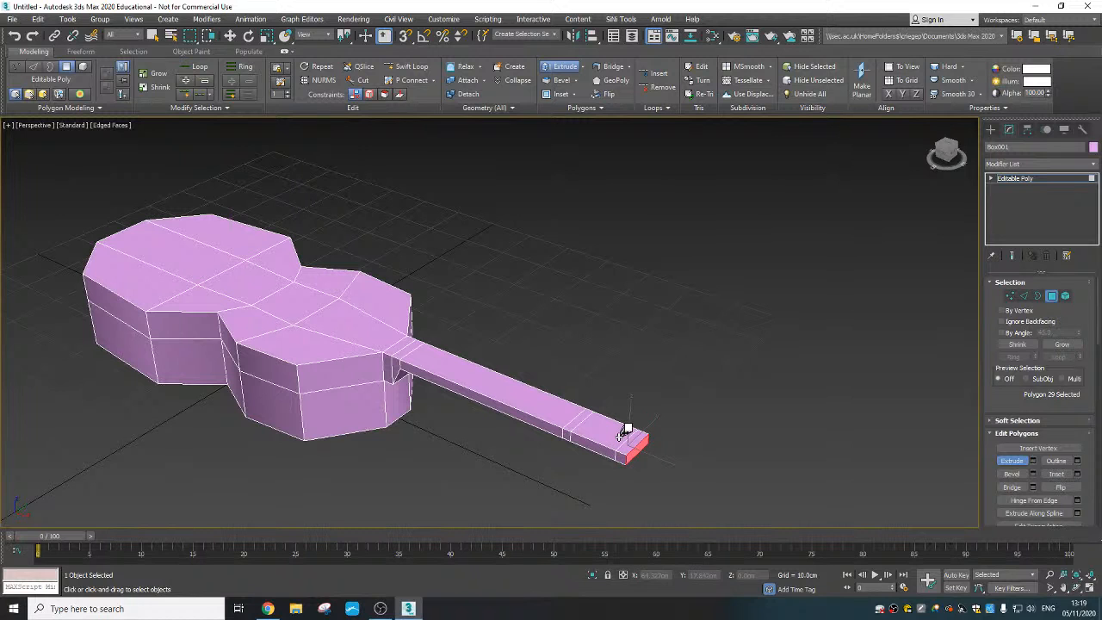
{"action": "scroll", "coordinate": [535, 449], "scroll_direction": "up", "scroll_amount": 3}
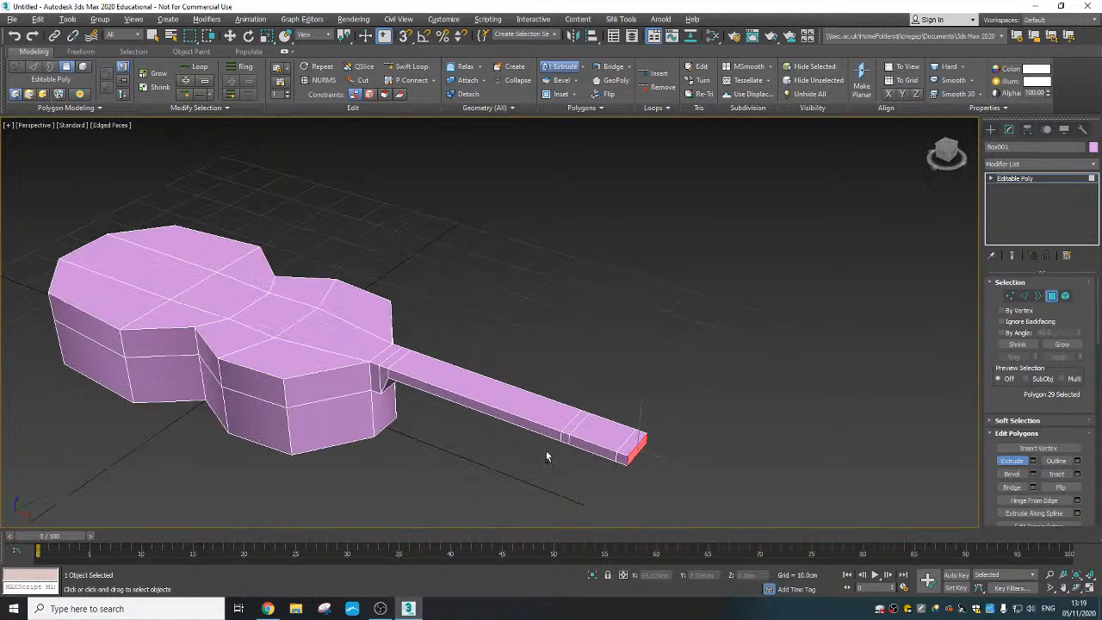
{"action": "key", "text": "w"}
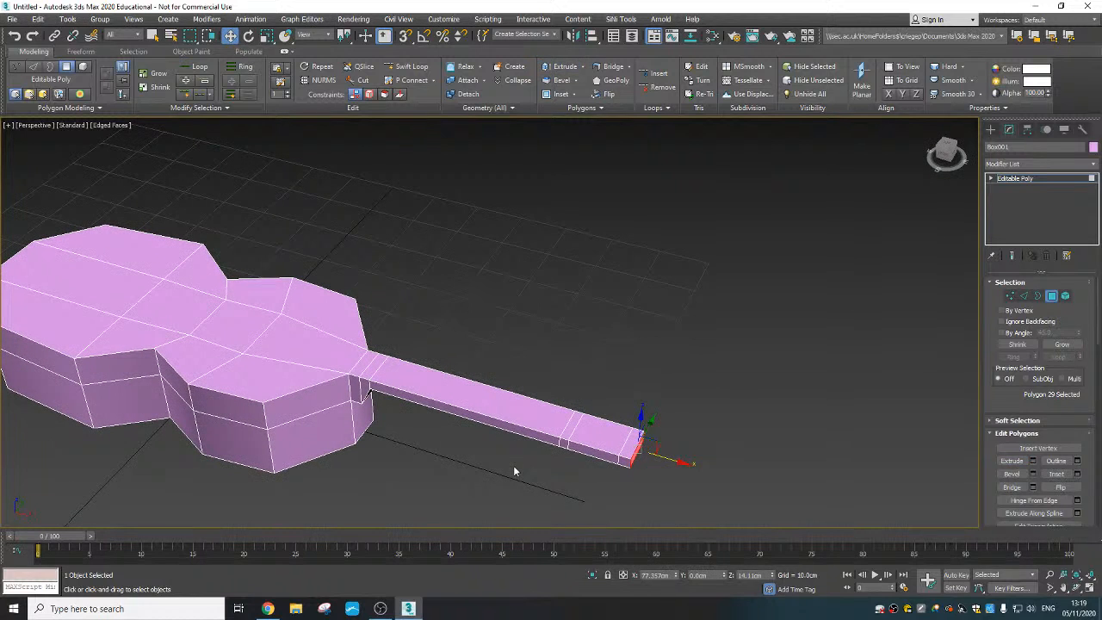
{"action": "left_click", "coordinate": [513, 465]}
{"action": "middle_click_drag", "start_coordinate": [506, 463], "coordinate": [594, 430], "text": "alt"}
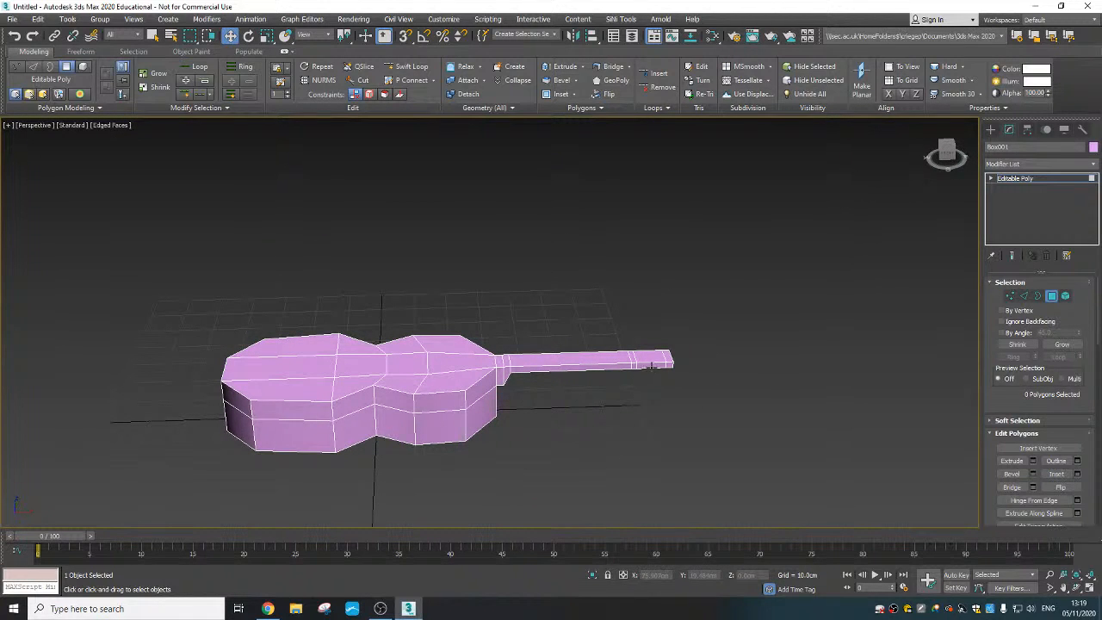
{"action": "middle_click_drag", "start_coordinate": [658, 382], "coordinate": [563, 394], "text": "alt"}
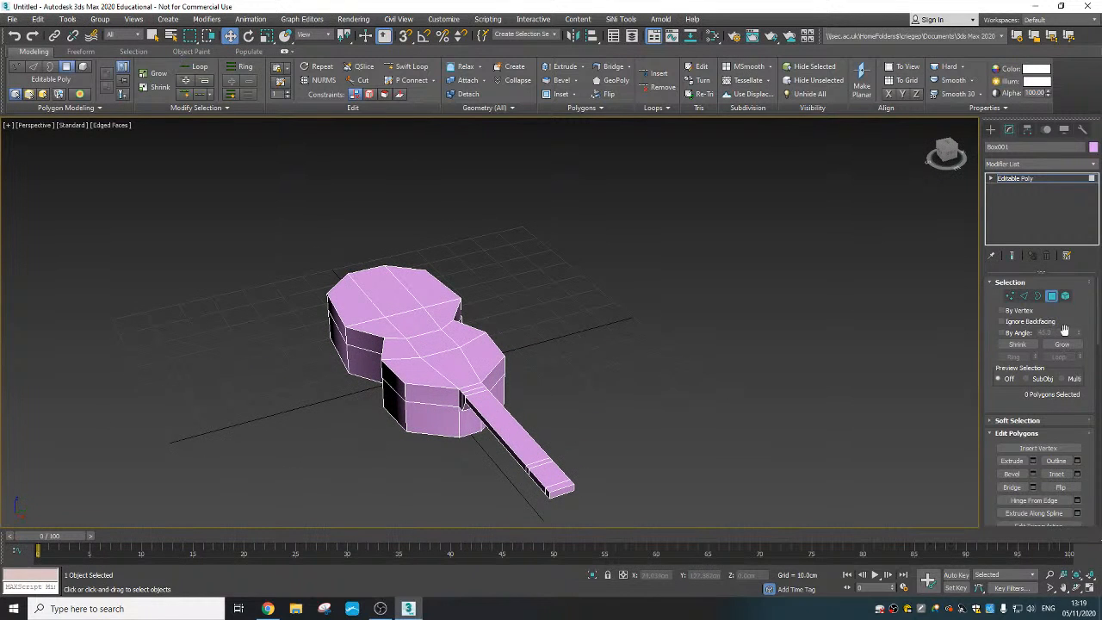
- Select the ring of crosswise edges that runs along the neck and the centre strip of the body
{"action": "left_click", "coordinate": [1024, 296]}
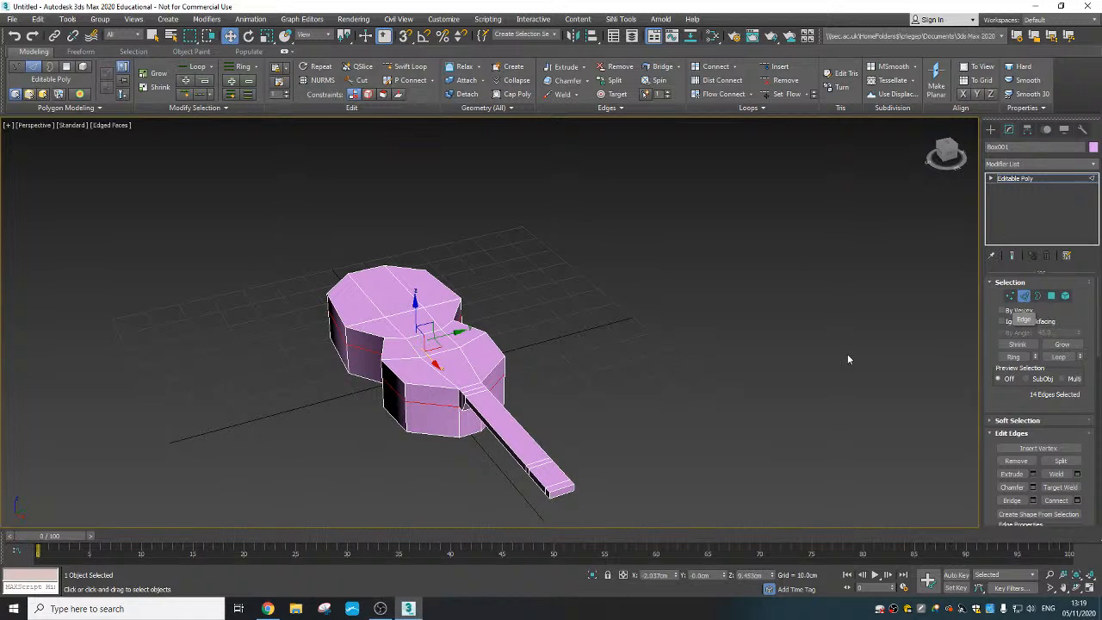
{"action": "middle_click_drag", "start_coordinate": [590, 453], "coordinate": [582, 405], "text": "alt"}
{"action": "scroll", "coordinate": [506, 421], "scroll_direction": "up", "scroll_amount": 3}
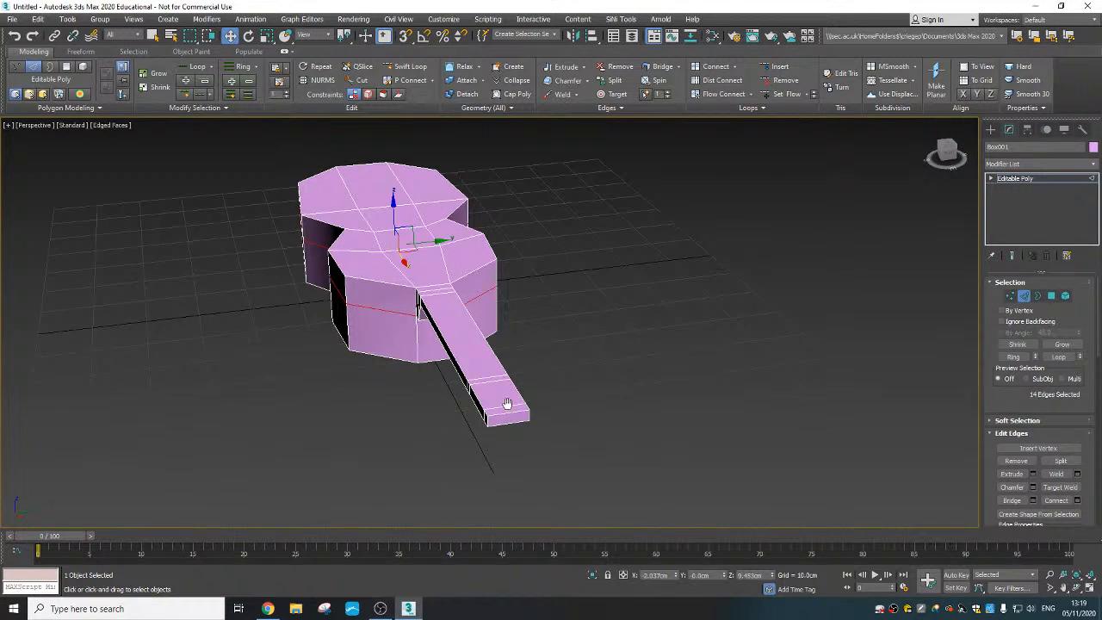
{"action": "left_click", "coordinate": [490, 359]}
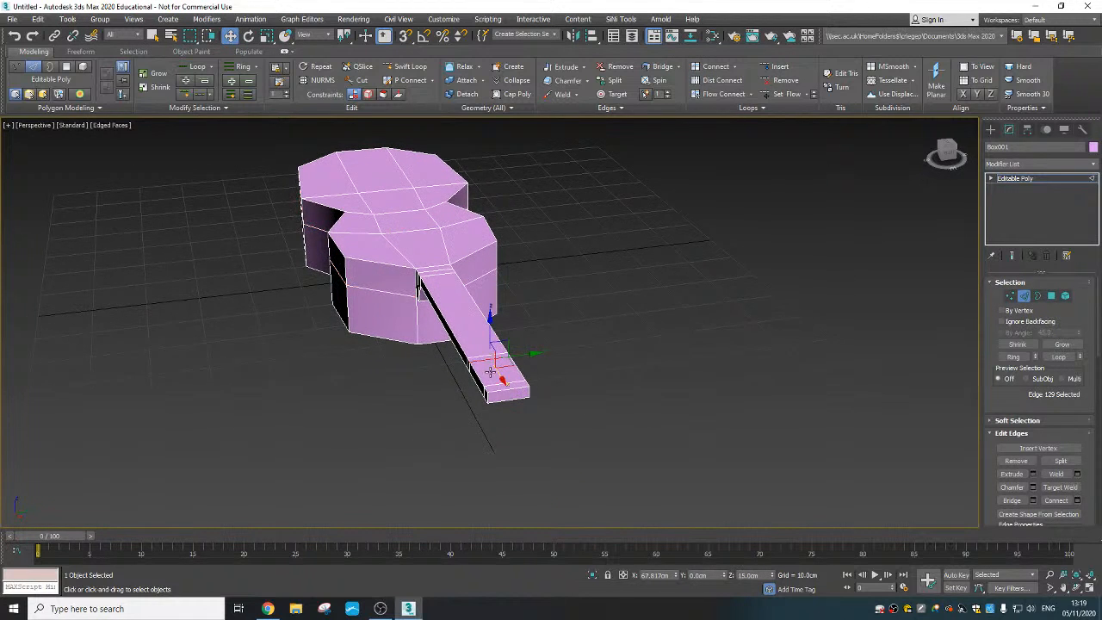
{"action": "scroll", "coordinate": [492, 367], "scroll_direction": "up", "scroll_amount": 3}
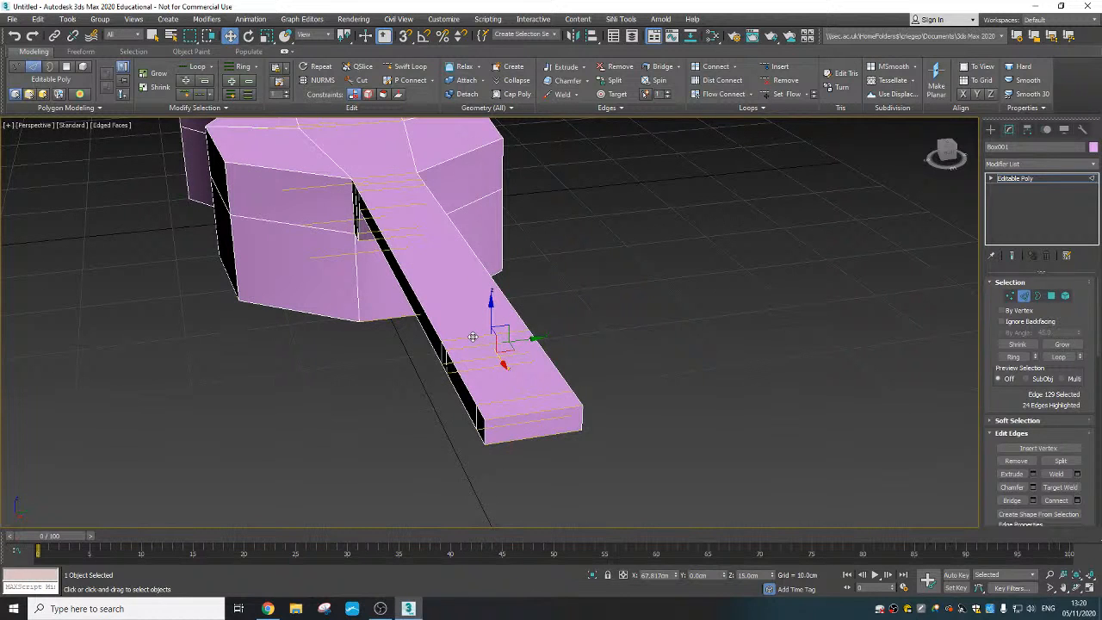
{"action": "left_click", "coordinate": [472, 337], "text": "shift"}
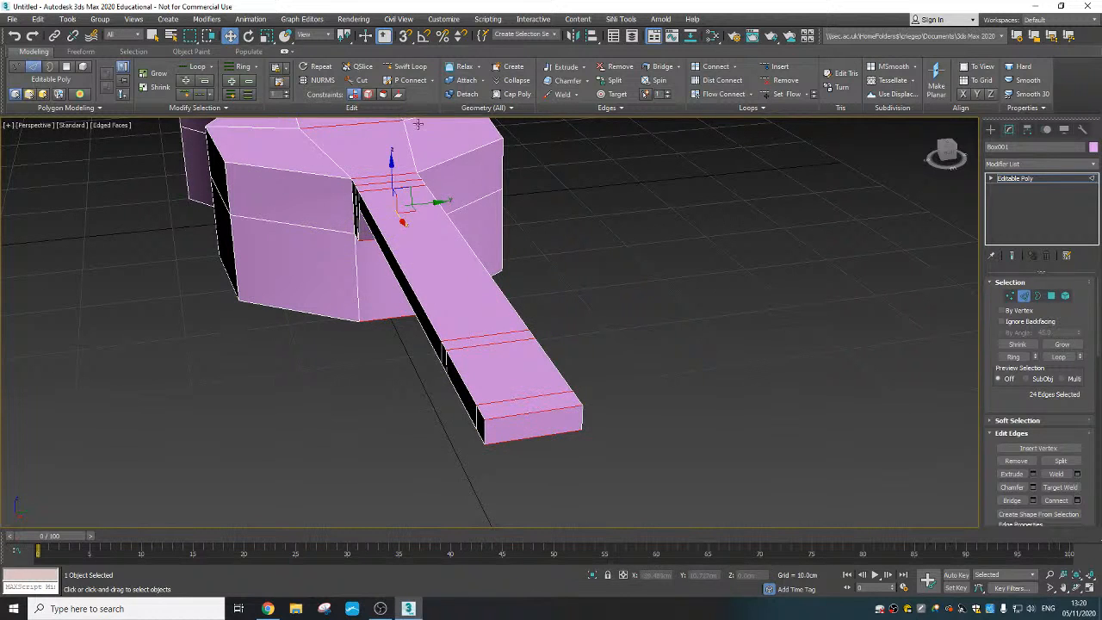
- Connect the selected crosswise edges with one lengthwise edge loop down the middle of the body and neck
{"action": "scroll", "coordinate": [520, 323], "scroll_direction": "down", "scroll_amount": 5}
{"action": "middle_click_drag", "start_coordinate": [302, 236], "coordinate": [501, 297], "text": "alt"}
{"action": "scroll", "coordinate": [490, 287], "scroll_direction": "up", "scroll_amount": 3}
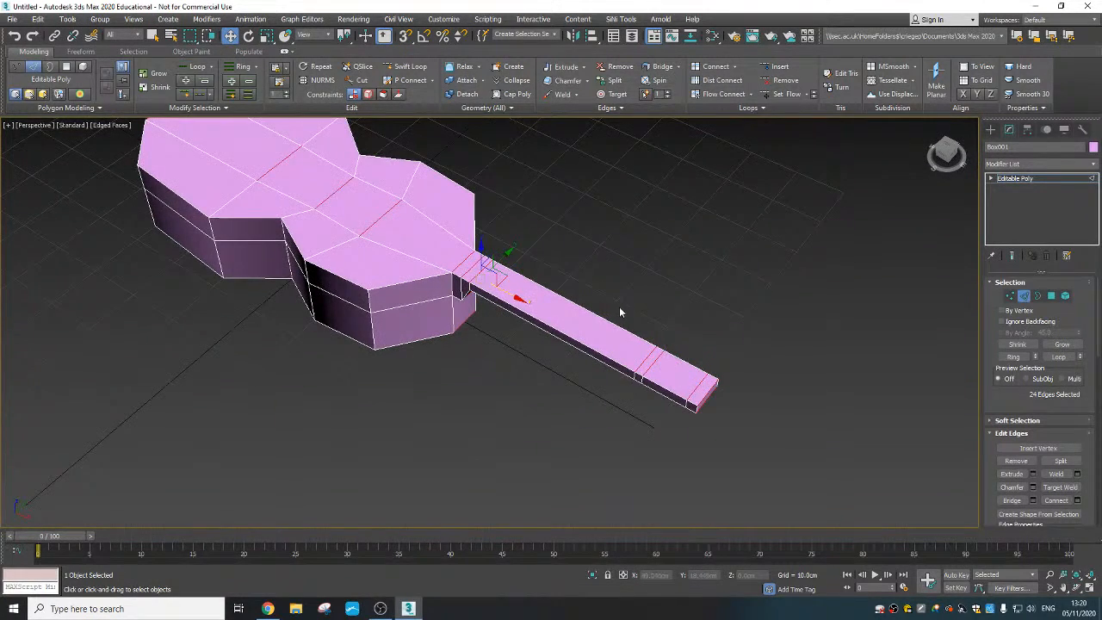
{"action": "mouse_move", "coordinate": [619, 313]}
{"action": "middle_mouse_down", "text": "alt"}
{"action": "mouse_move", "coordinate": [570, 295]}
{"action": "mouse_move", "coordinate": [563, 267]}
{"action": "mouse_move", "coordinate": [605, 312]}
{"action": "middle_mouse_up", "text": "alt"}
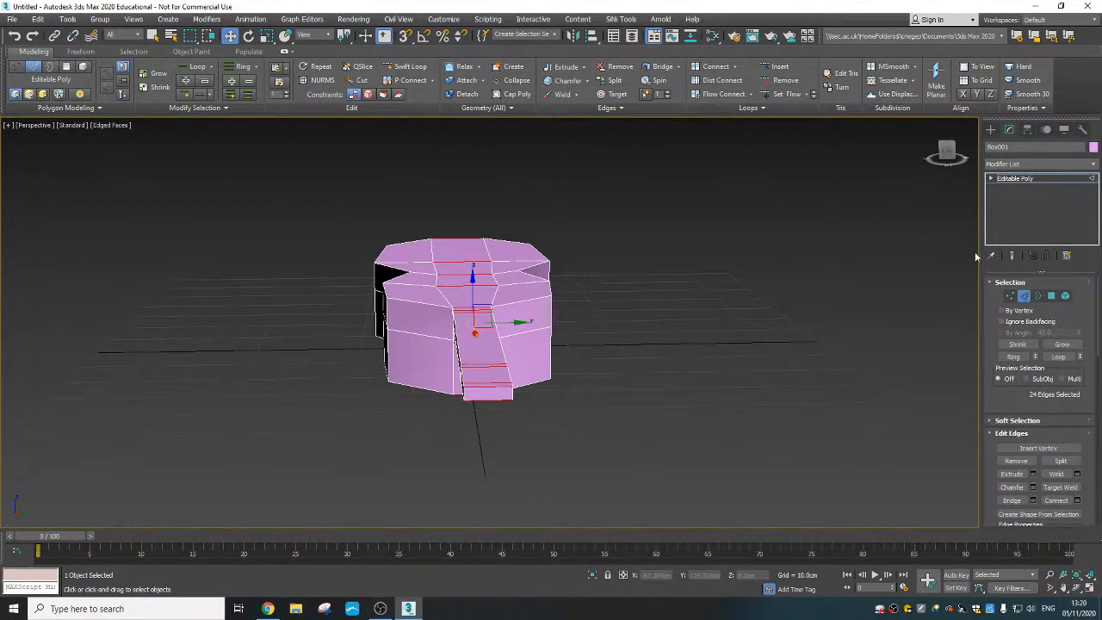
{"action": "left_click", "coordinate": [949, 155]}
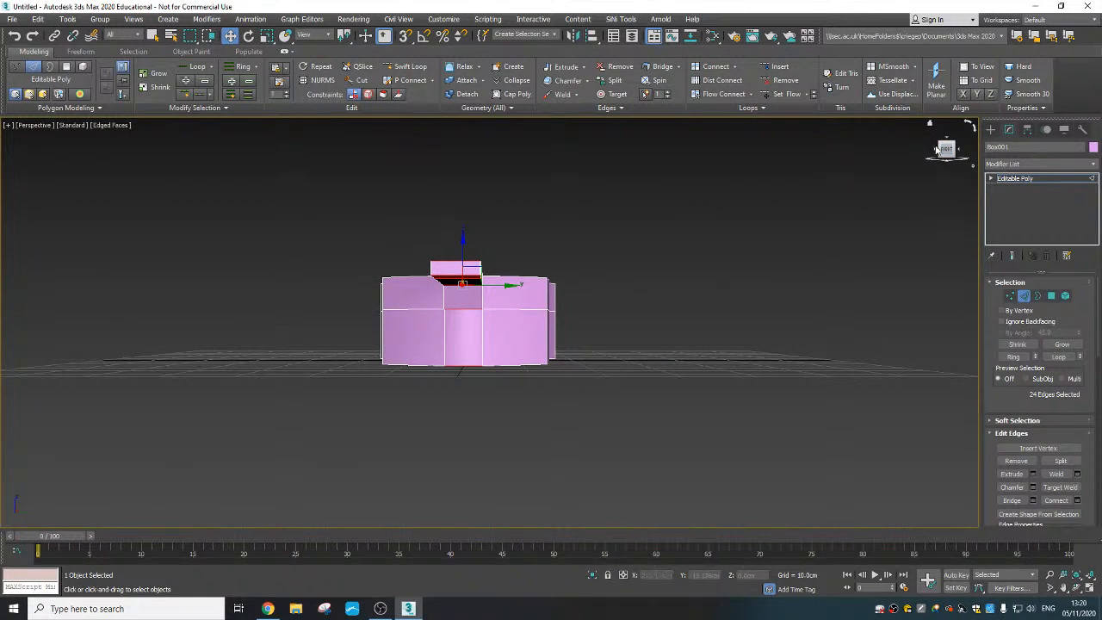
{"action": "middle_click_drag", "start_coordinate": [595, 341], "coordinate": [629, 356]}
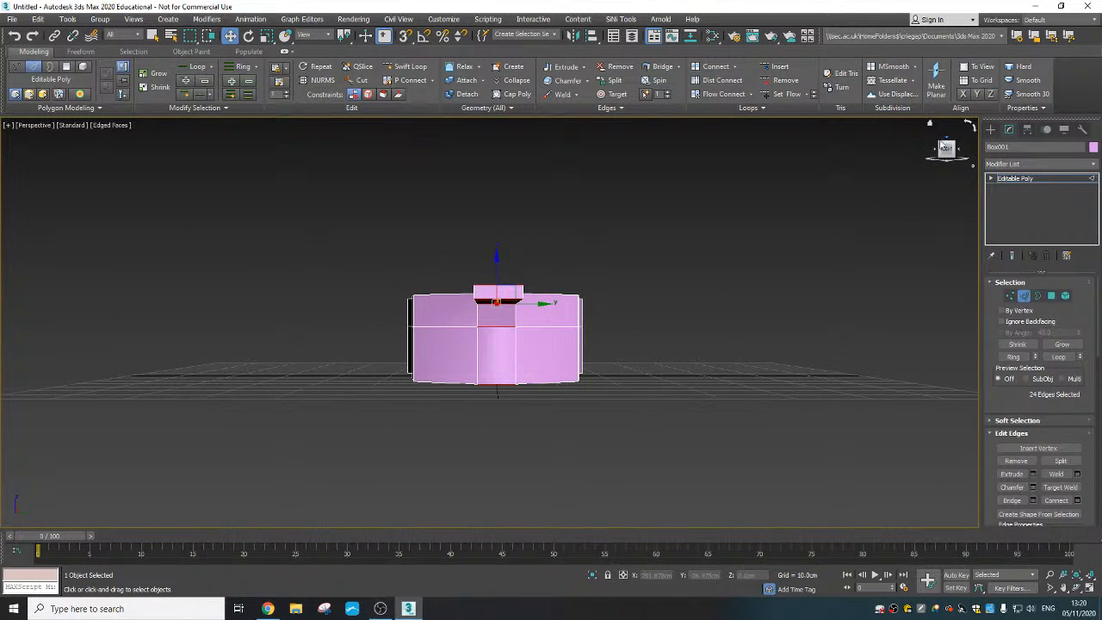
{"action": "left_click", "coordinate": [478, 237]}
{"action": "left_click_drag", "start_coordinate": [493, 247], "coordinate": [494, 414]}
{"action": "middle_click_drag", "start_coordinate": [503, 366], "coordinate": [629, 347], "text": "alt"}
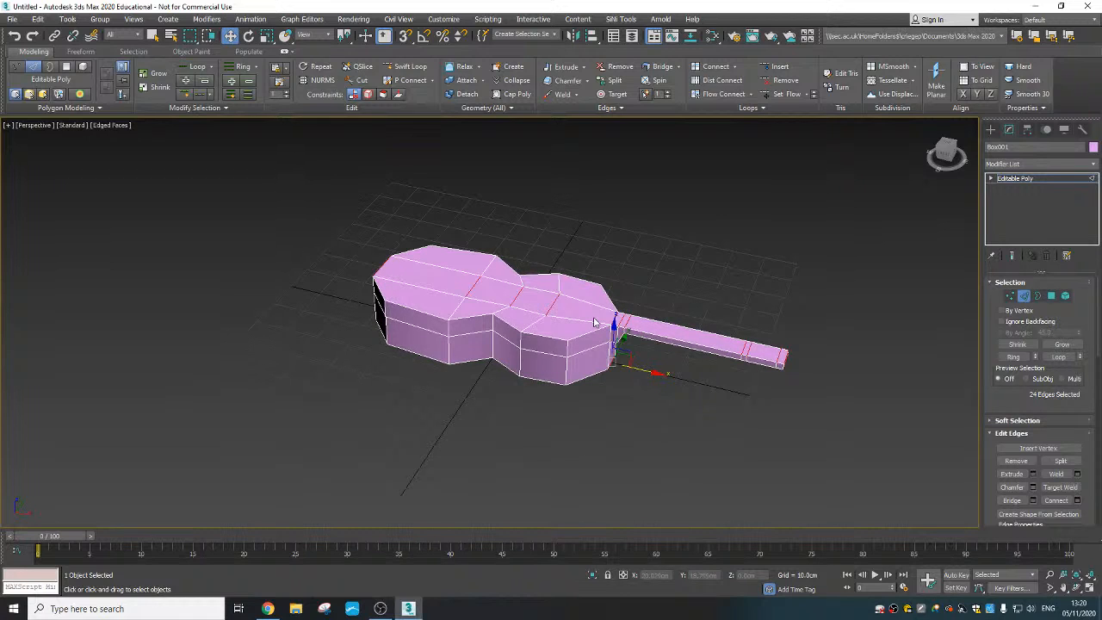
{"action": "left_click", "coordinate": [1056, 500]}
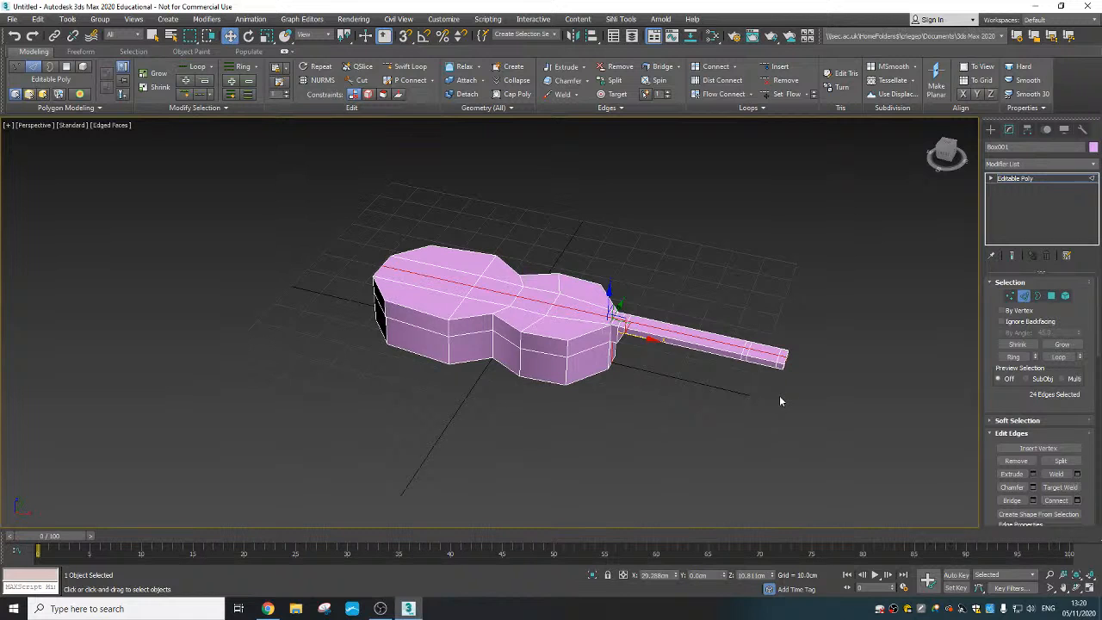
- Select the vertices of the two cross-sections that bound the longer segment at the neck's outer end
{"action": "scroll", "coordinate": [663, 388], "scroll_direction": "up", "scroll_amount": 5}
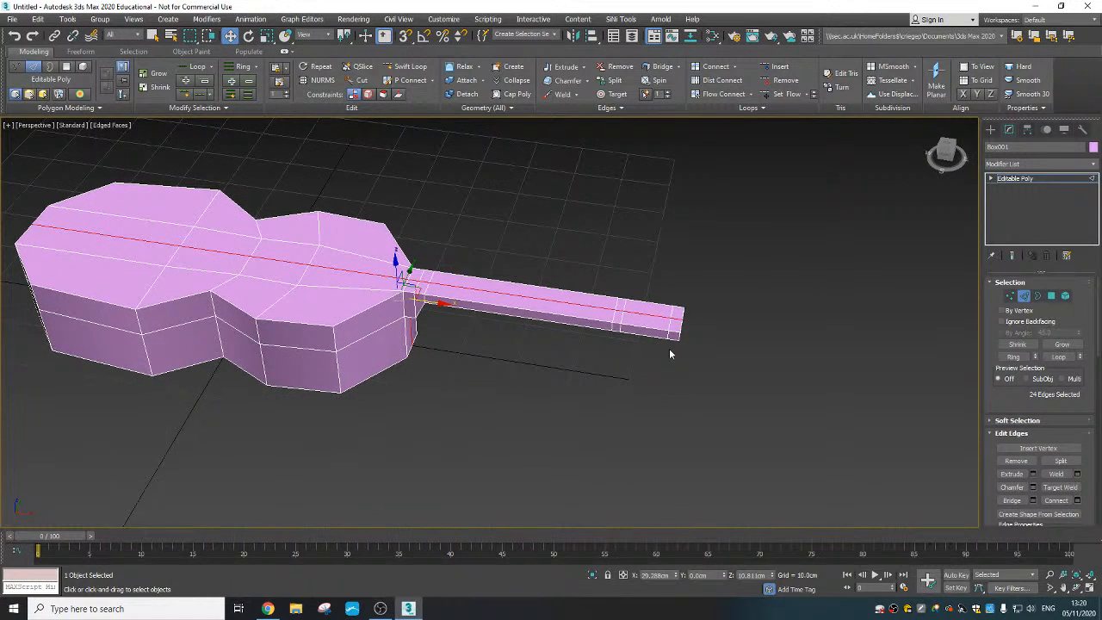
{"action": "left_click", "coordinate": [1009, 295], "text": "ctrl"}
{"action": "scroll", "coordinate": [654, 362], "scroll_direction": "up", "scroll_amount": 2}
{"action": "scroll", "coordinate": [665, 369], "scroll_direction": "up", "scroll_amount": 4}
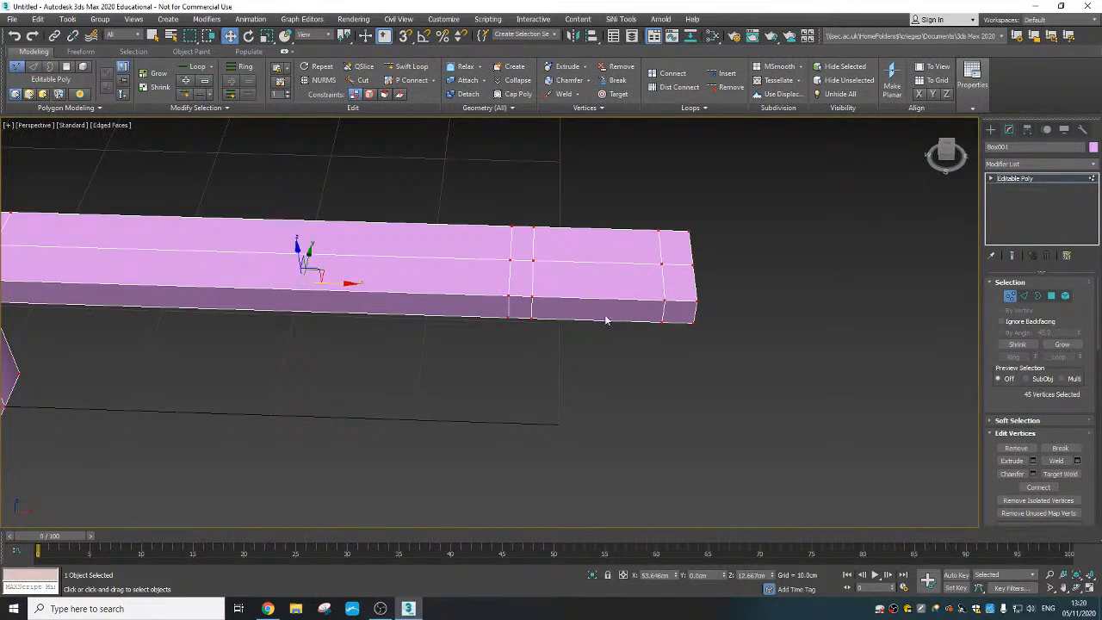
{"action": "left_click_drag", "start_coordinate": [563, 359], "coordinate": [563, 359]}
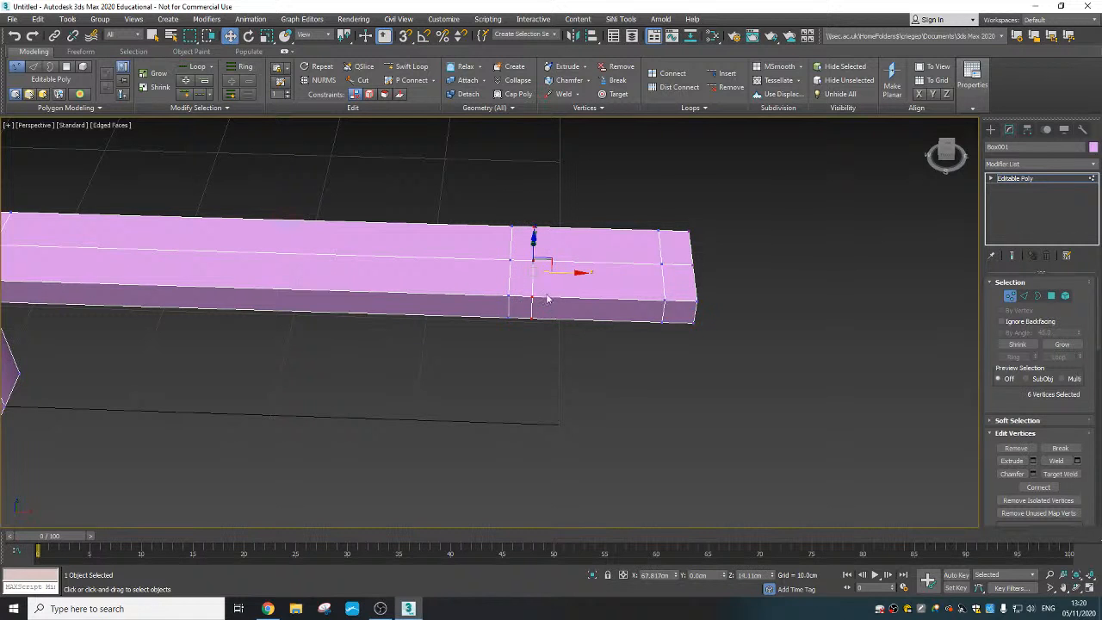
{"action": "mouse_move", "coordinate": [563, 275]}
{"action": "middle_mouse_down", "text": "alt"}
{"action": "mouse_move", "coordinate": [563, 370]}
{"action": "mouse_move", "coordinate": [563, 272]}
{"action": "mouse_move", "coordinate": [560, 250]}
{"action": "mouse_move", "coordinate": [551, 253]}
{"action": "mouse_move", "coordinate": [590, 288]}
{"action": "mouse_move", "coordinate": [608, 282]}
{"action": "mouse_move", "coordinate": [575, 268]}
{"action": "middle_mouse_up", "text": "alt"}
{"action": "scroll", "coordinate": [550, 253], "scroll_direction": "down", "scroll_amount": 2}
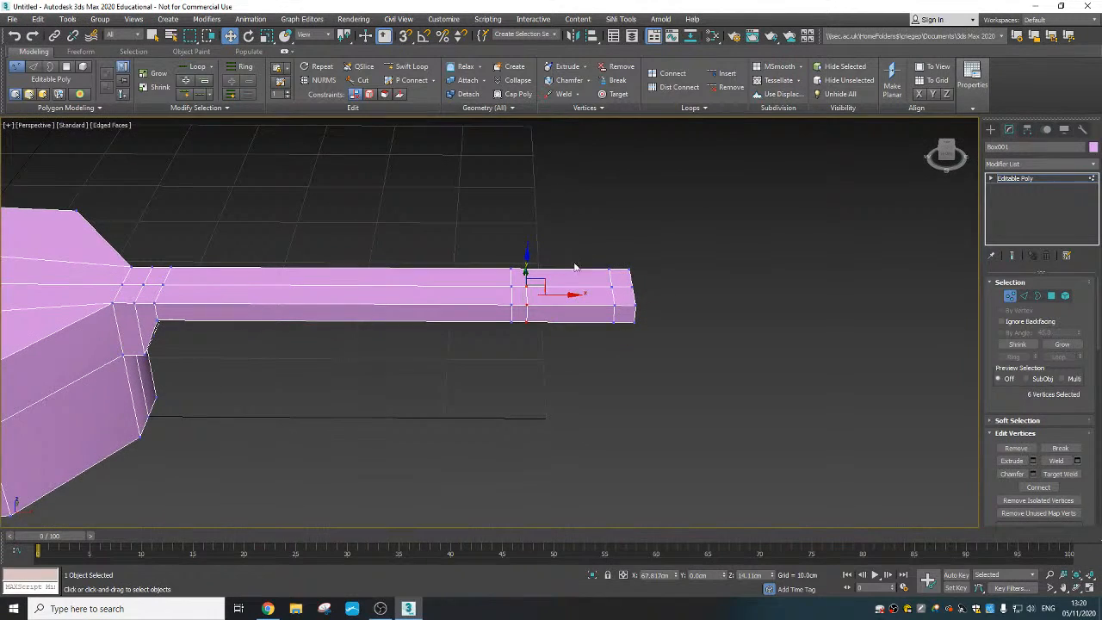
{"action": "left_click_drag", "start_coordinate": [586, 253], "coordinate": [616, 347], "text": "ctrl"}
{"action": "middle_click_drag", "start_coordinate": [617, 346], "coordinate": [534, 261], "text": "alt"}
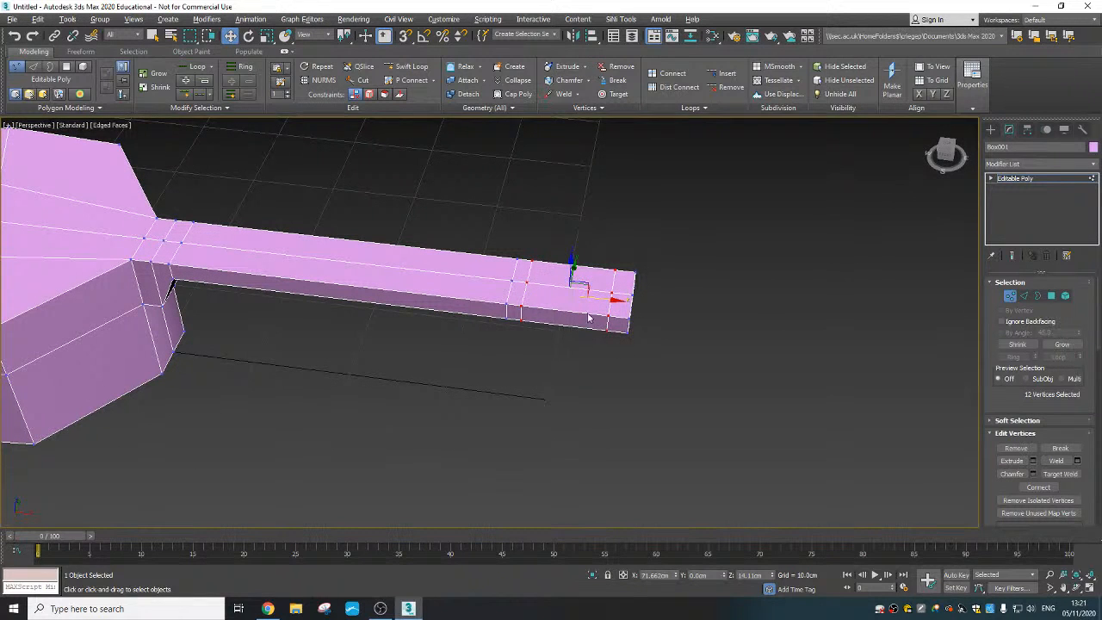
- Scale the selected vertices along Y by 140% and again by 91% to form a headstock wider than the neck, and clear the selection
{"action": "middle_click_drag", "start_coordinate": [589, 318], "coordinate": [573, 290], "text": "alt"}
{"action": "right_click", "coordinate": [574, 291]}
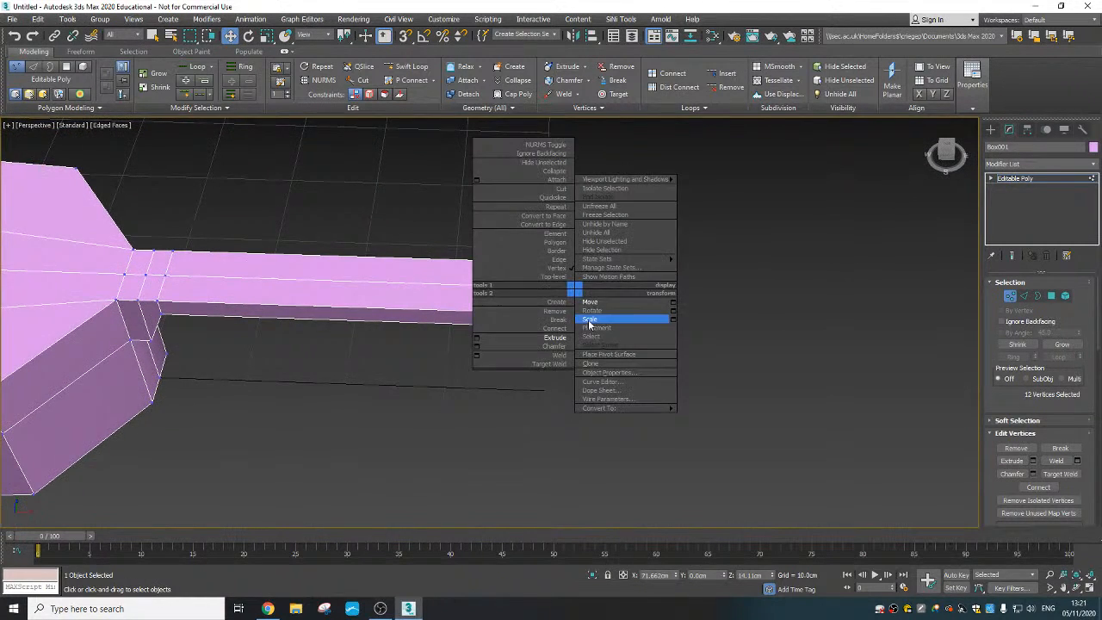
{"action": "left_click", "coordinate": [589, 321]}
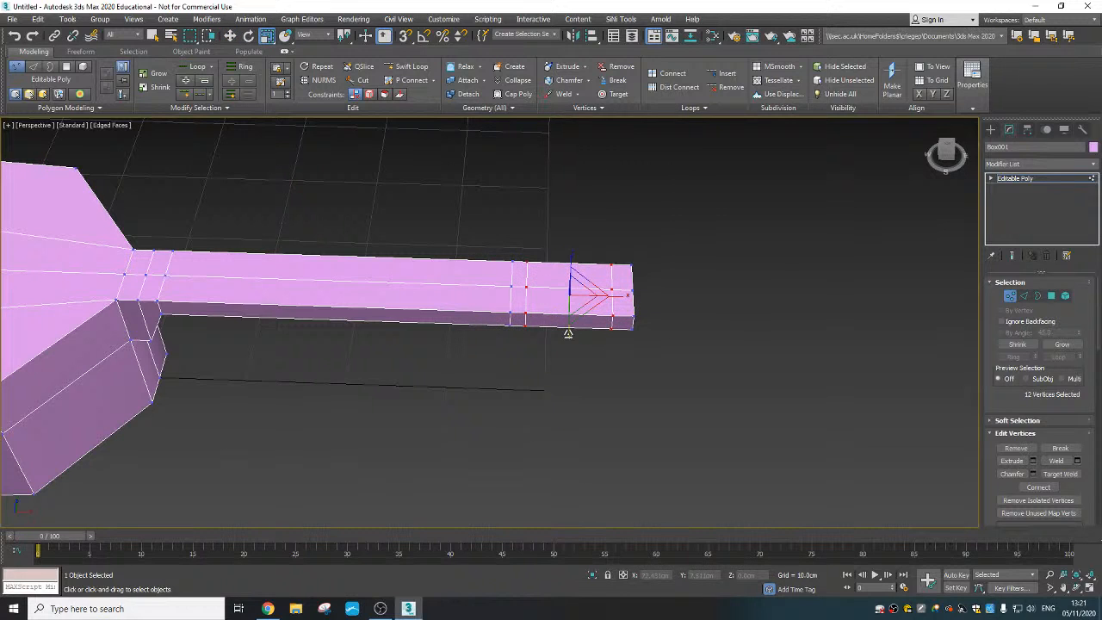
{"action": "left_click_drag", "start_coordinate": [568, 333], "coordinate": [569, 349]}
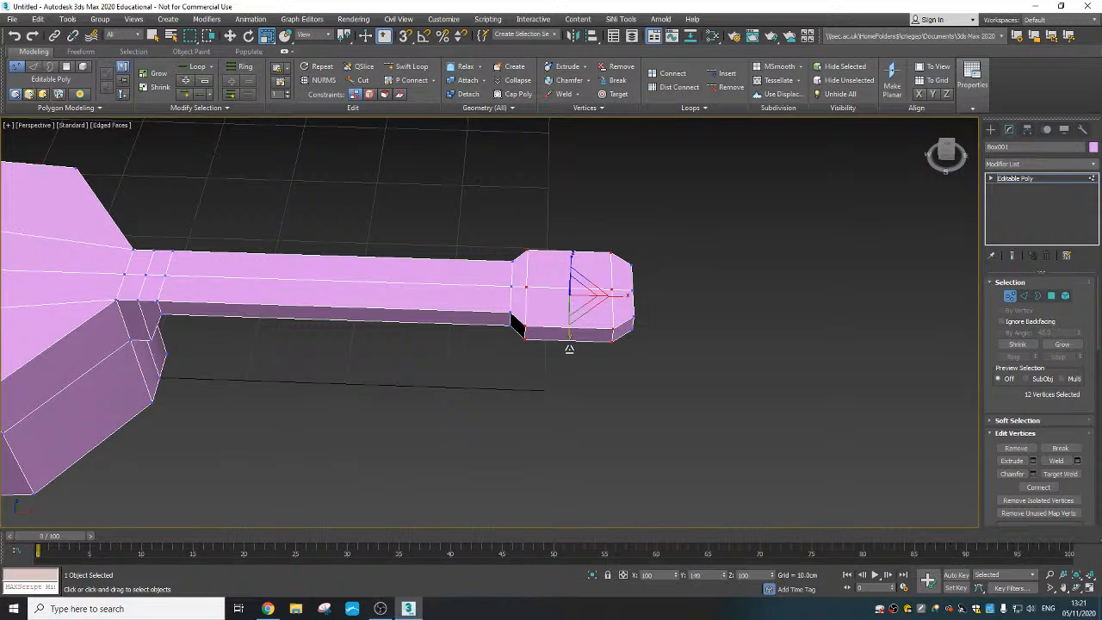
{"action": "mouse_move", "coordinate": [573, 352]}
{"action": "middle_mouse_down", "text": "alt"}
{"action": "mouse_move", "coordinate": [575, 374]}
{"action": "mouse_move", "coordinate": [565, 347]}
{"action": "middle_mouse_up", "text": "alt"}
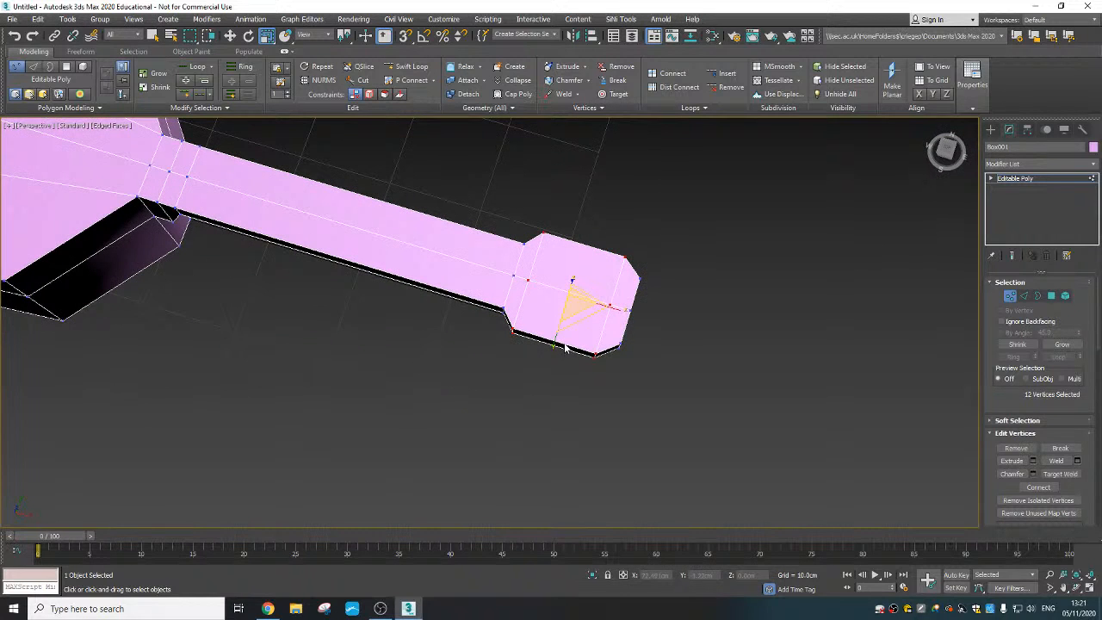
{"action": "left_click_drag", "start_coordinate": [558, 338], "coordinate": [556, 333]}
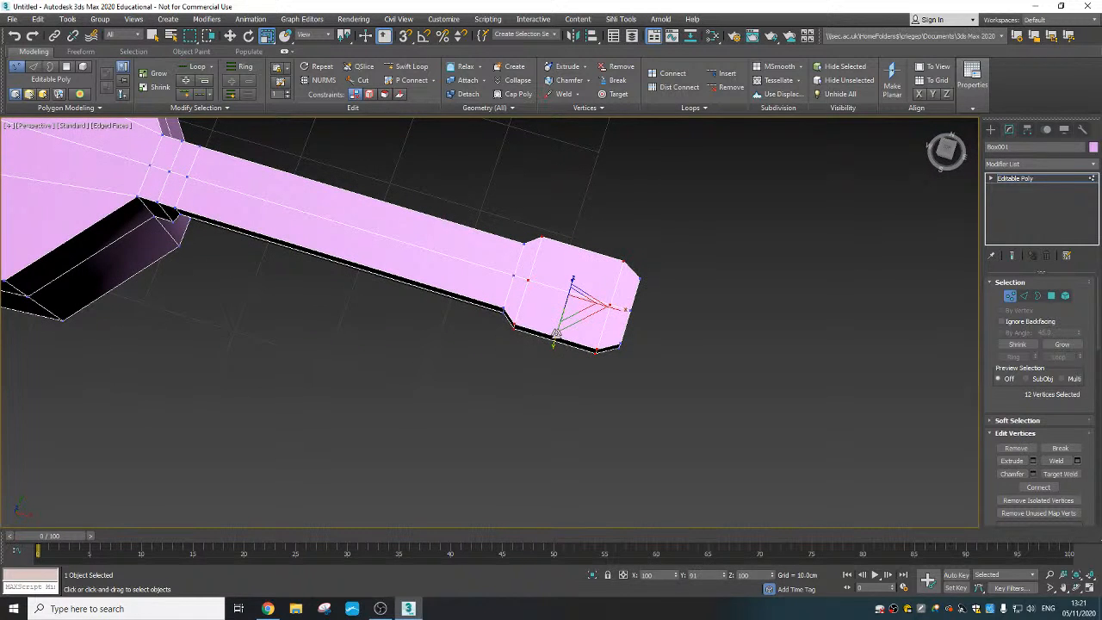
{"action": "middle_click_drag", "start_coordinate": [556, 333], "coordinate": [689, 367], "text": "alt"}
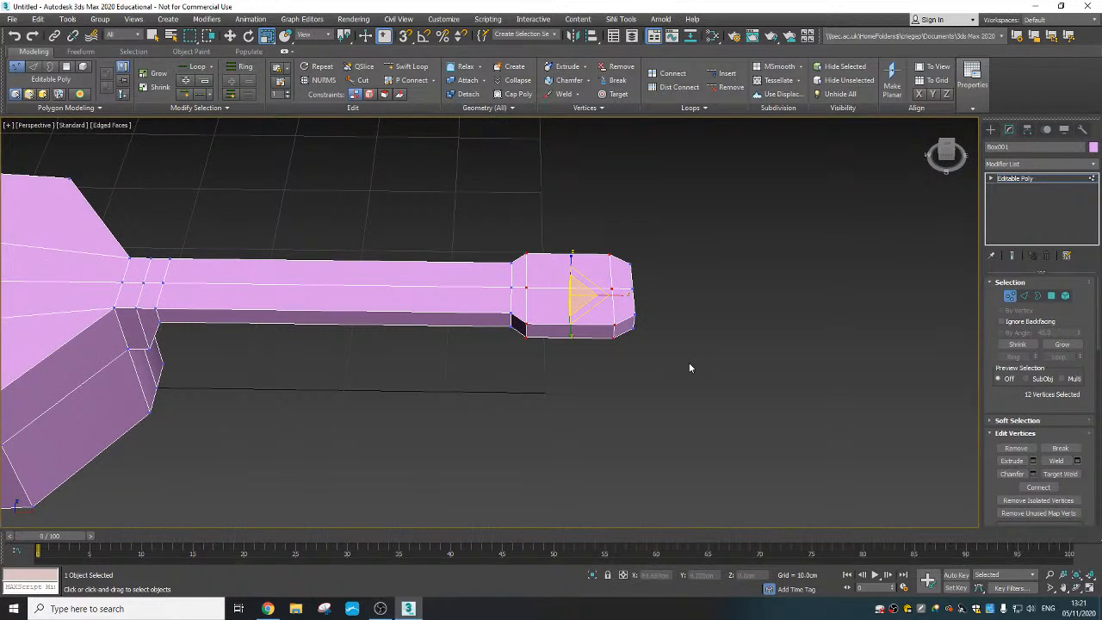
{"action": "left_click", "coordinate": [687, 369]}
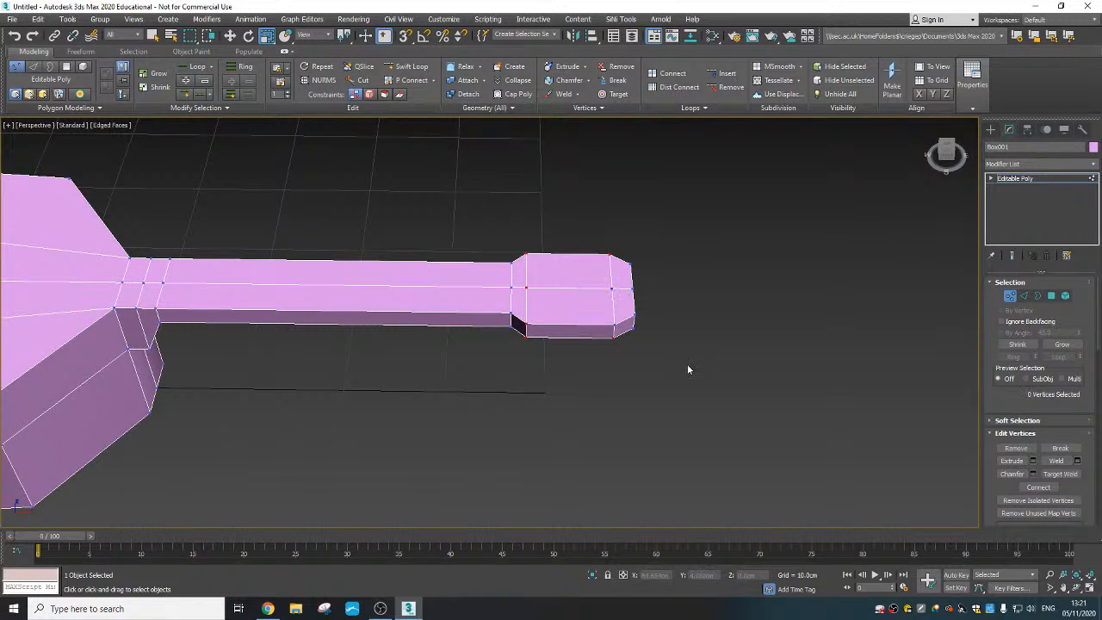
- Select the two top polygons and the two matching underside polygons of the headstock's middle segment
{"action": "left_click", "coordinate": [1051, 296]}
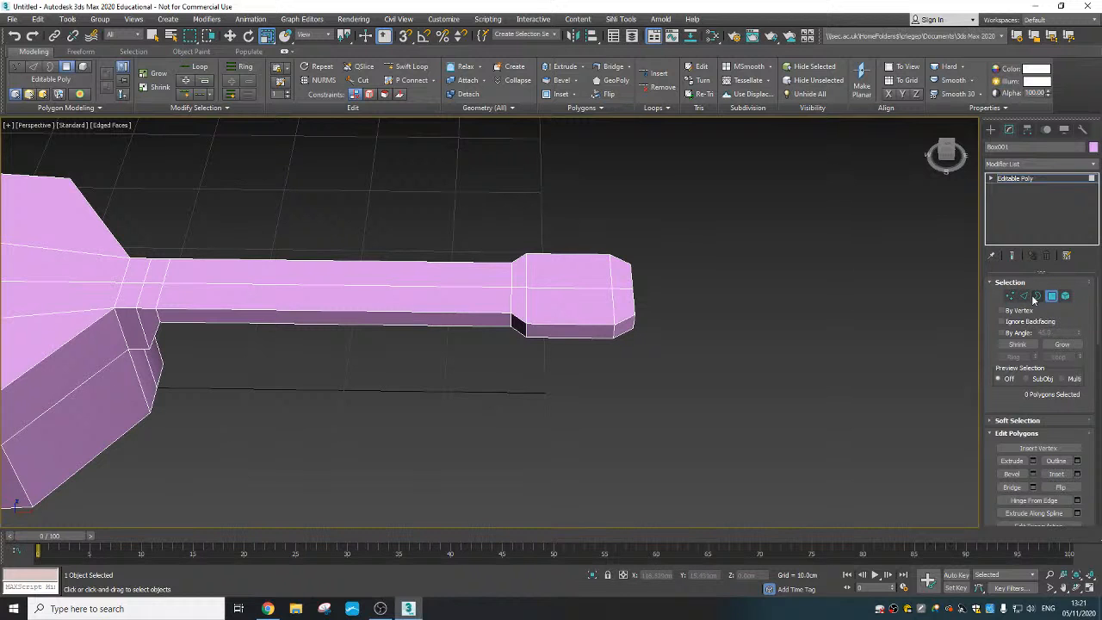
{"action": "left_click", "coordinate": [574, 280]}
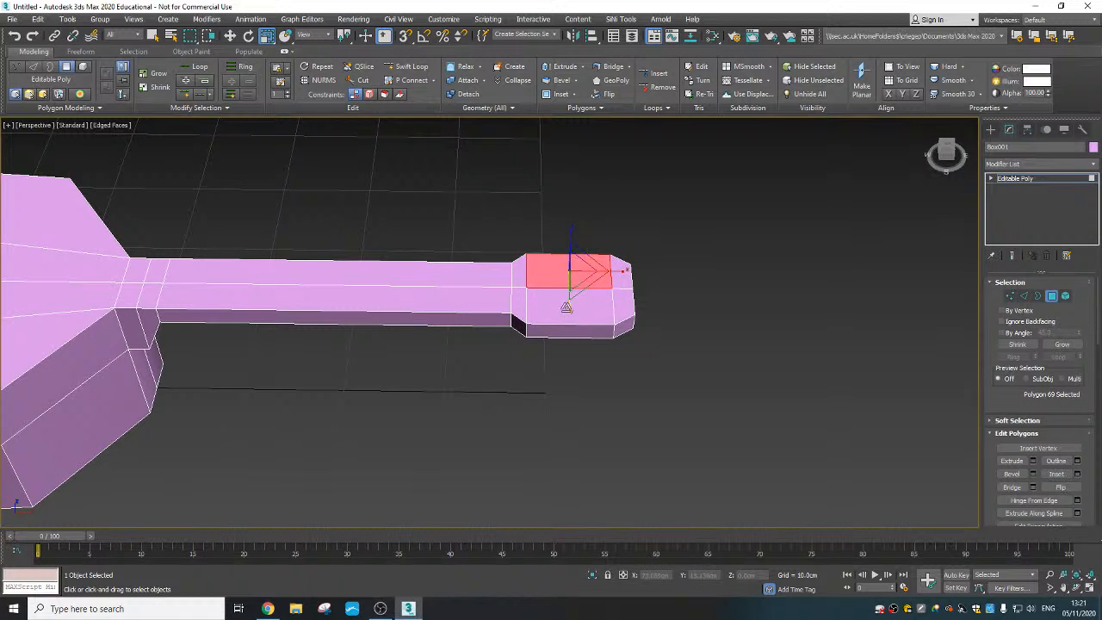
{"action": "left_click", "coordinate": [543, 314], "text": "ctrl"}
{"action": "middle_click_drag", "start_coordinate": [543, 314], "coordinate": [622, 381], "text": "alt"}
{"action": "left_click", "coordinate": [567, 274], "text": "ctrl"}
{"action": "left_click", "coordinate": [573, 320], "text": "ctrl"}
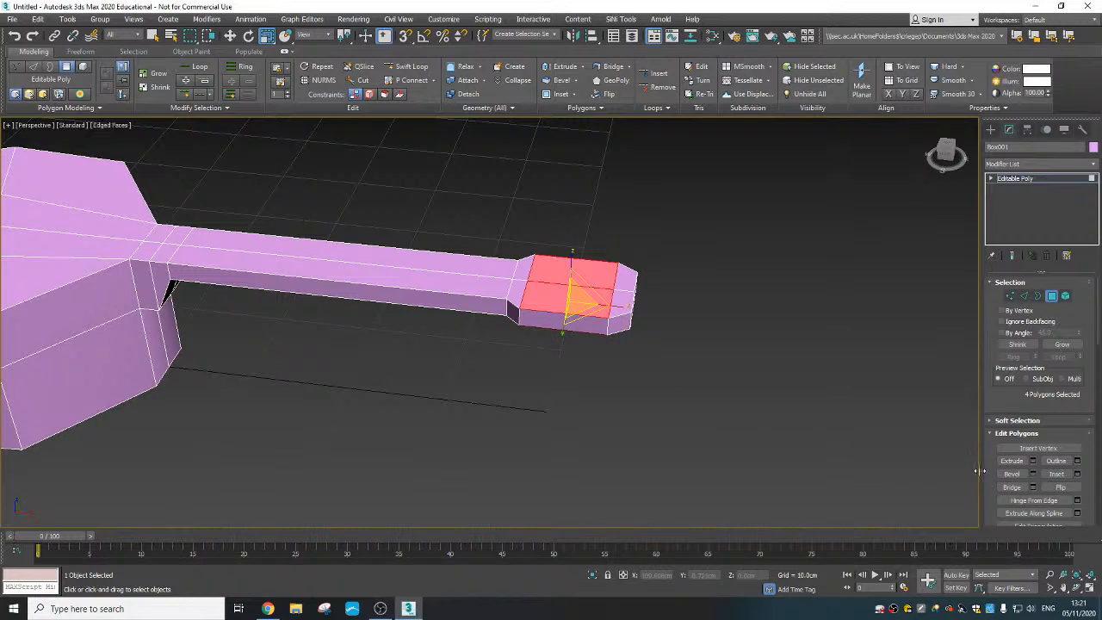
- Inset the four headstock polygons by 1.0 cm using By Polygon and delete the inner faces to open two slots
{"action": "left_click", "coordinate": [1076, 473]}
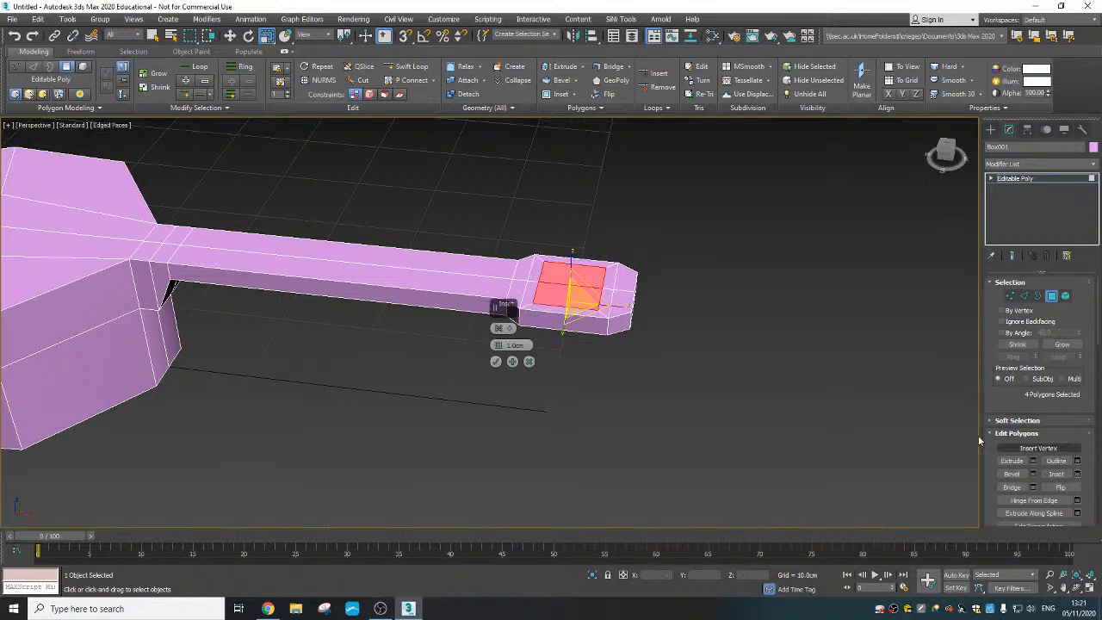
{"action": "left_click", "coordinate": [507, 334]}
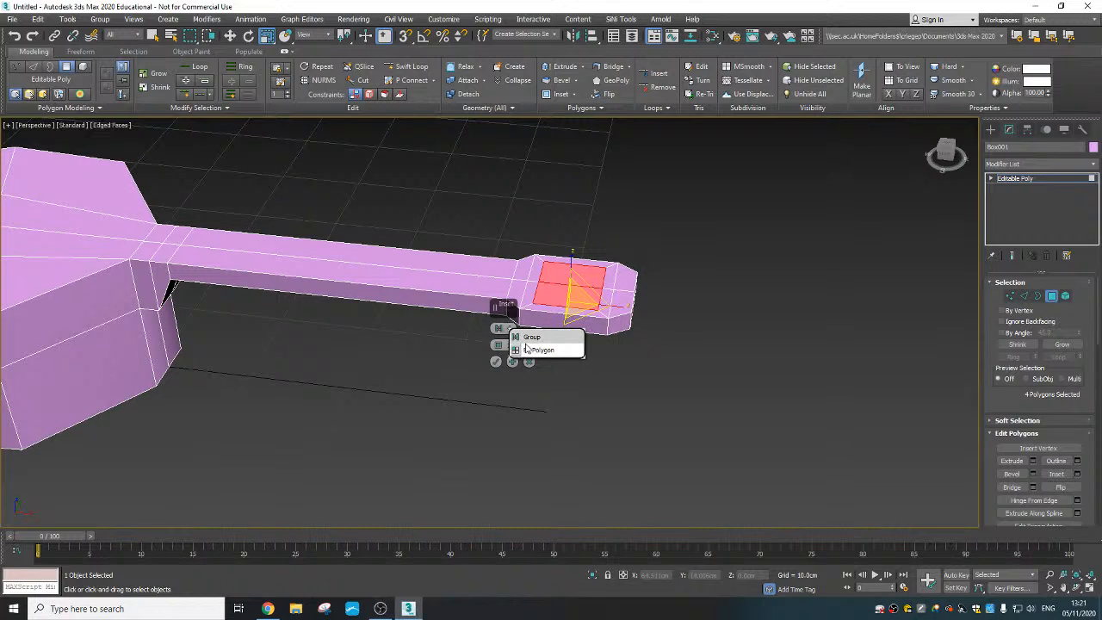
{"action": "left_click", "coordinate": [534, 352]}
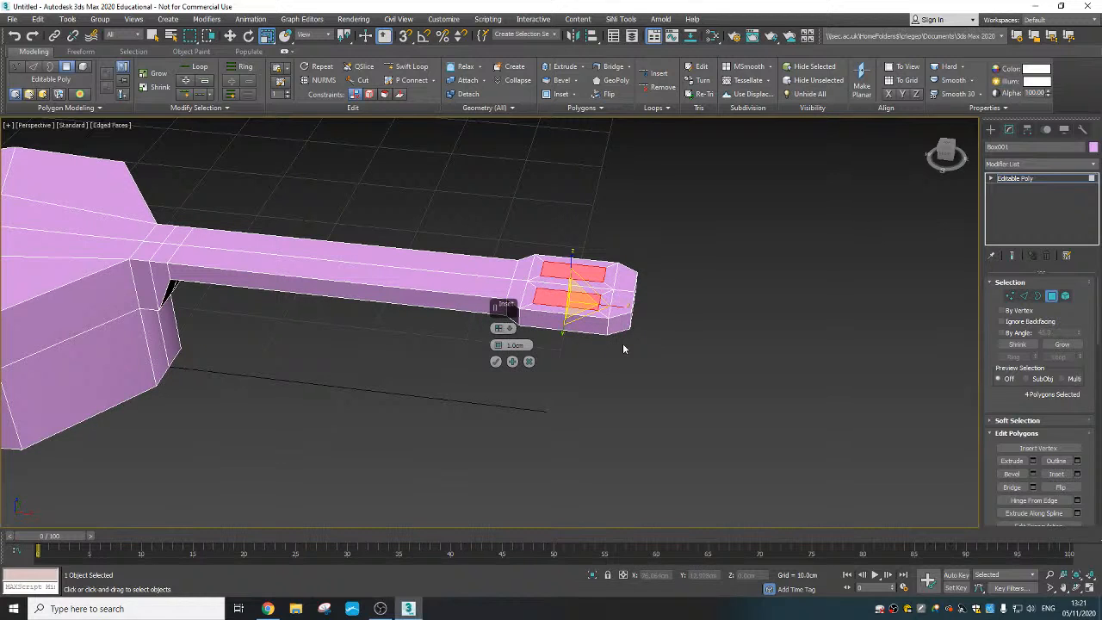
{"action": "scroll", "coordinate": [623, 349], "scroll_direction": "up", "scroll_amount": 8}
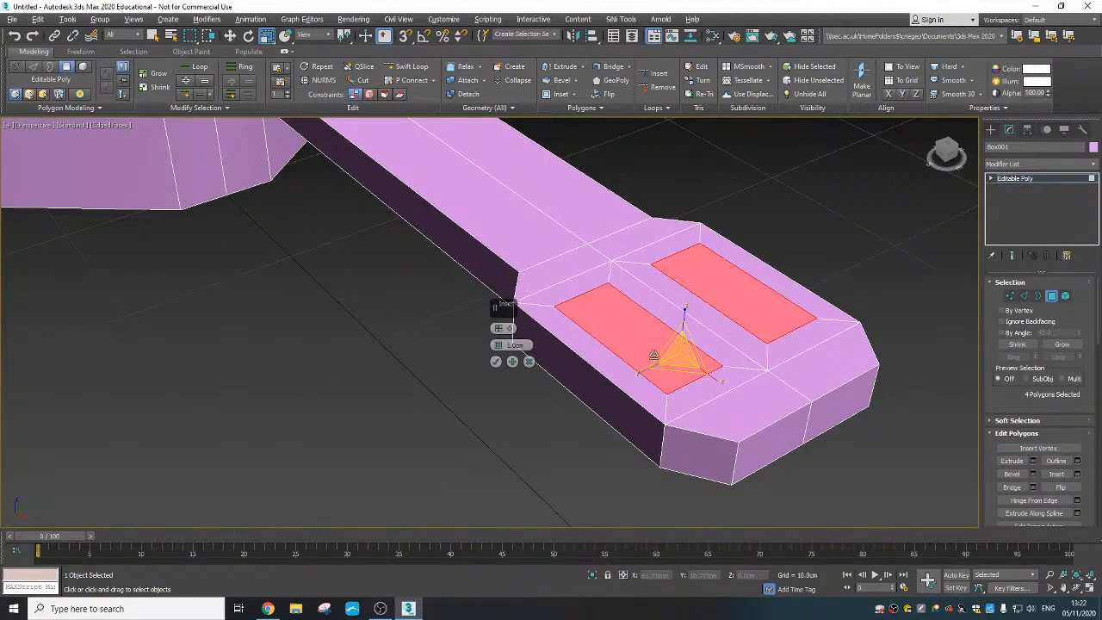
{"action": "middle_click_drag", "start_coordinate": [694, 365], "coordinate": [720, 371], "text": "alt"}
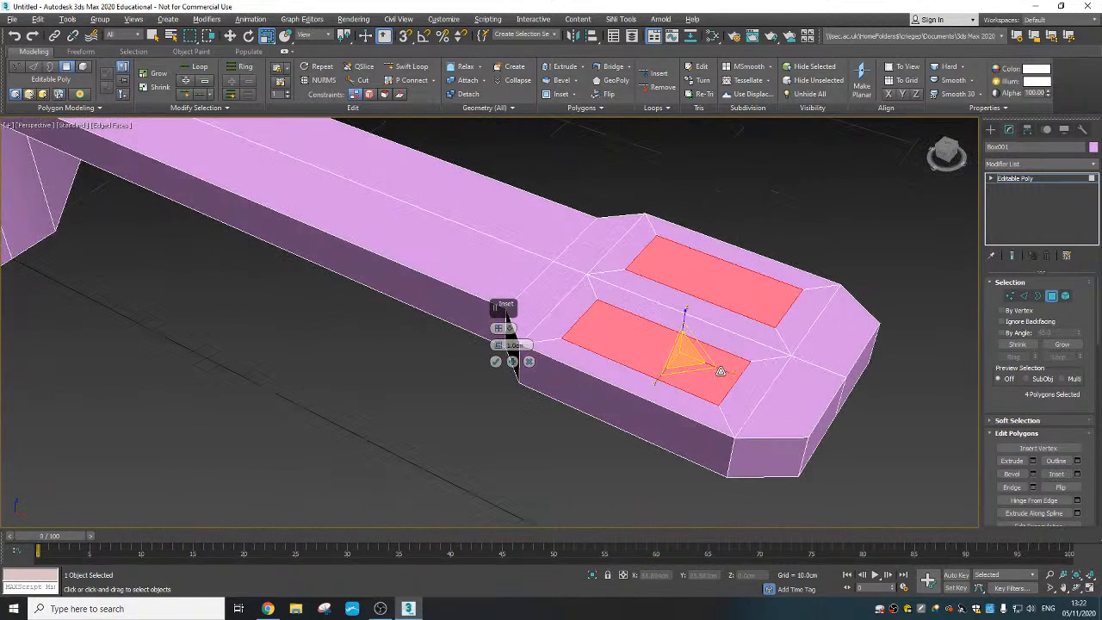
{"action": "left_click", "coordinate": [495, 363]}
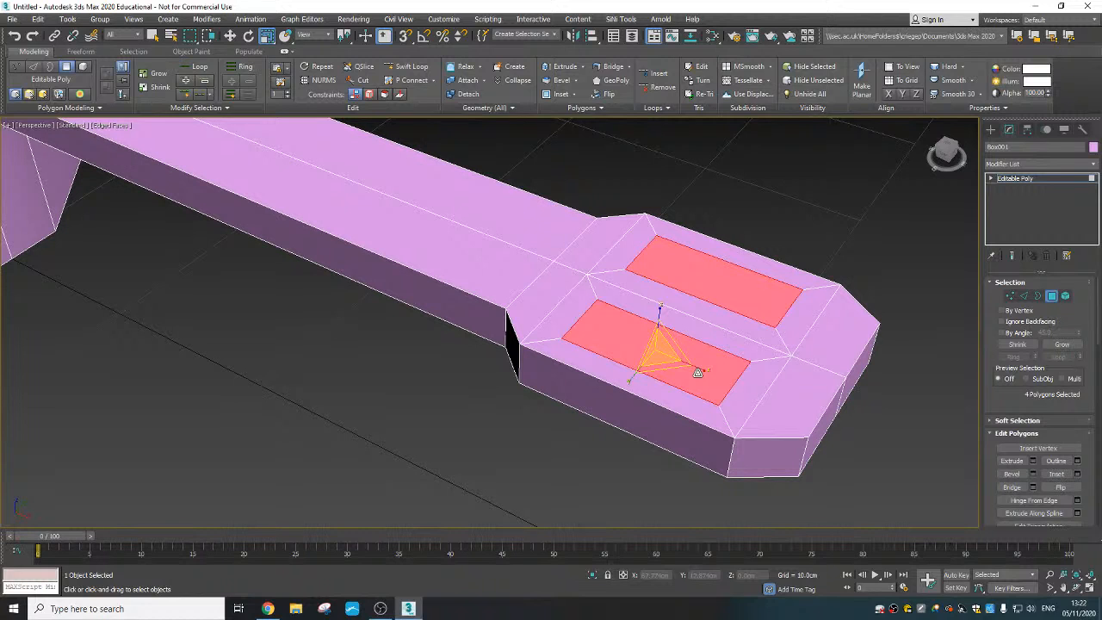
{"action": "key", "text": "Delete"}
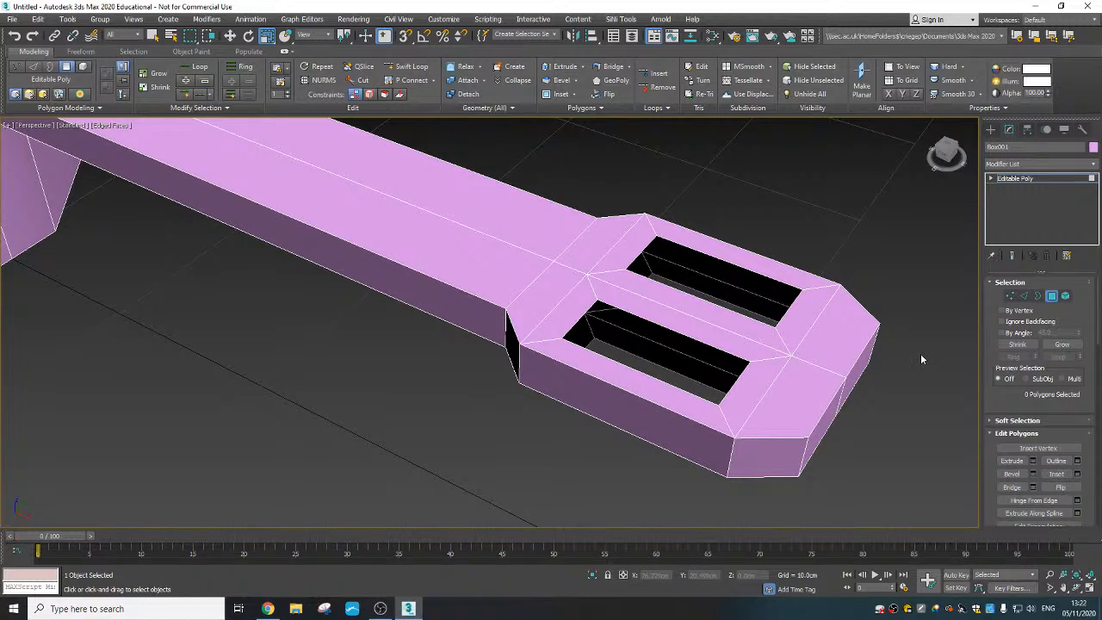
- Bridge the open borders of the two headstock slots to wall them in between the top and underside
{"action": "left_click", "coordinate": [1037, 296]}
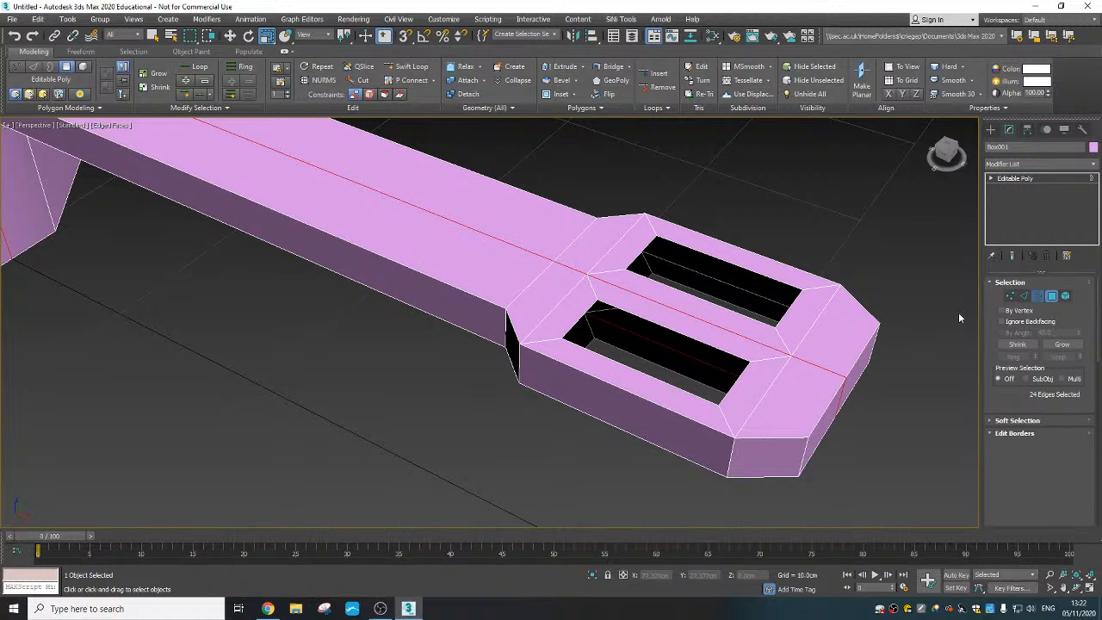
{"action": "scroll", "coordinate": [835, 373], "scroll_direction": "down", "scroll_amount": 4}
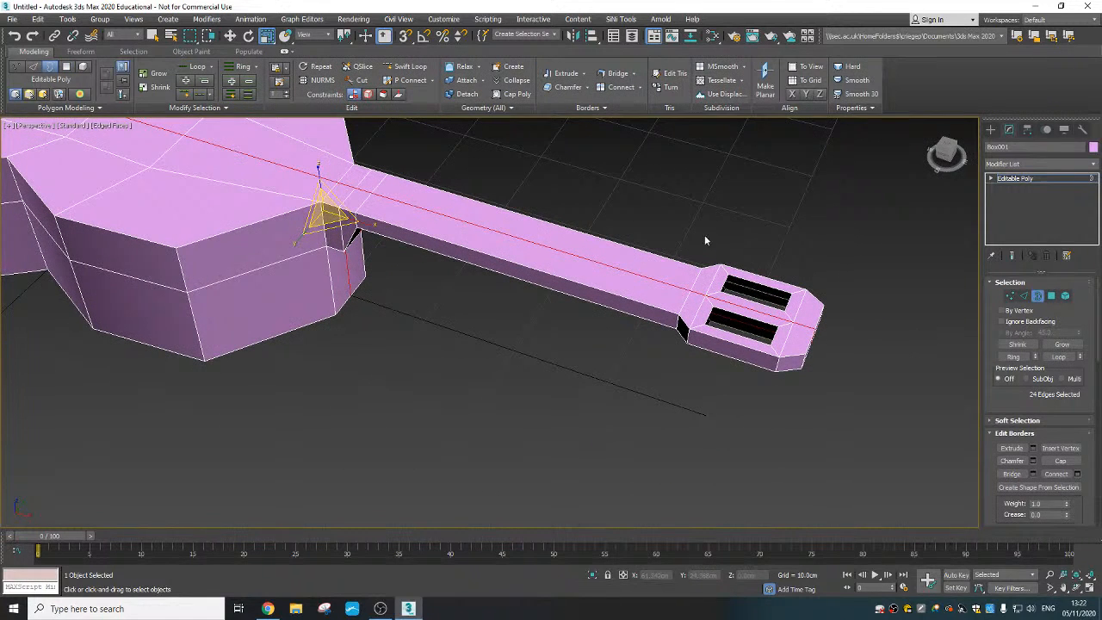
{"action": "left_click_drag", "start_coordinate": [704, 237], "coordinate": [799, 372]}
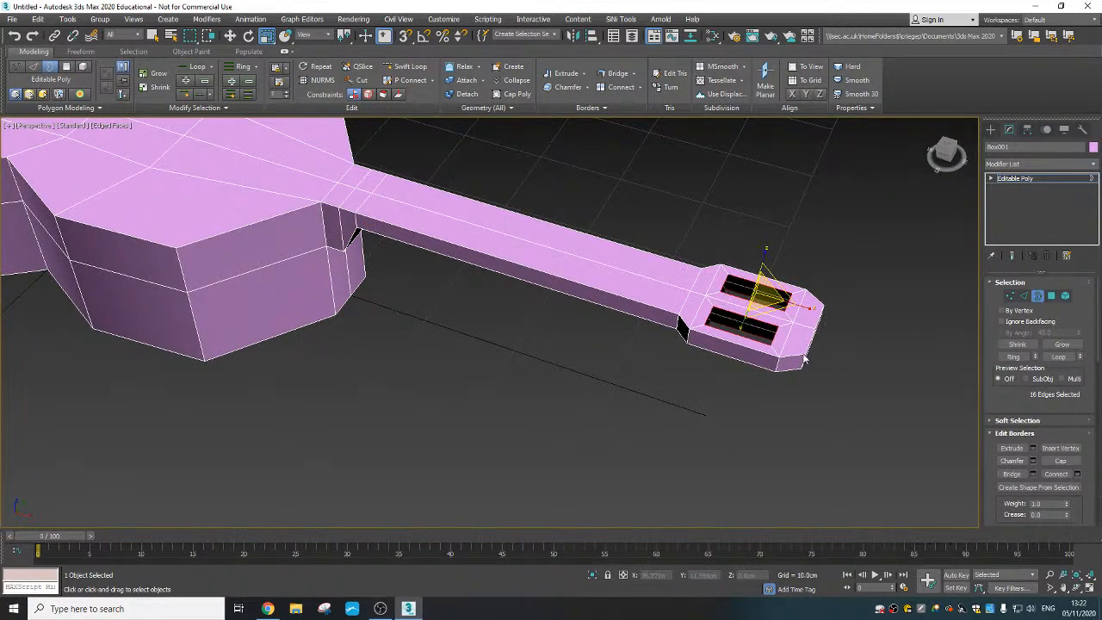
{"action": "scroll", "coordinate": [803, 360], "scroll_direction": "up", "scroll_amount": 3}
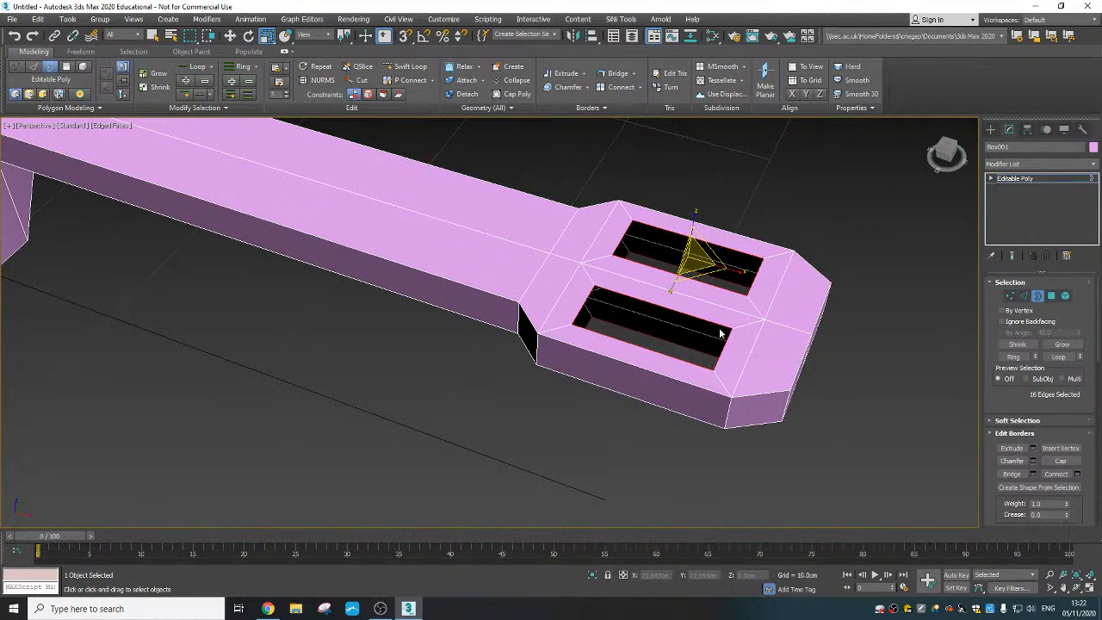
{"action": "left_click", "coordinate": [1013, 476]}
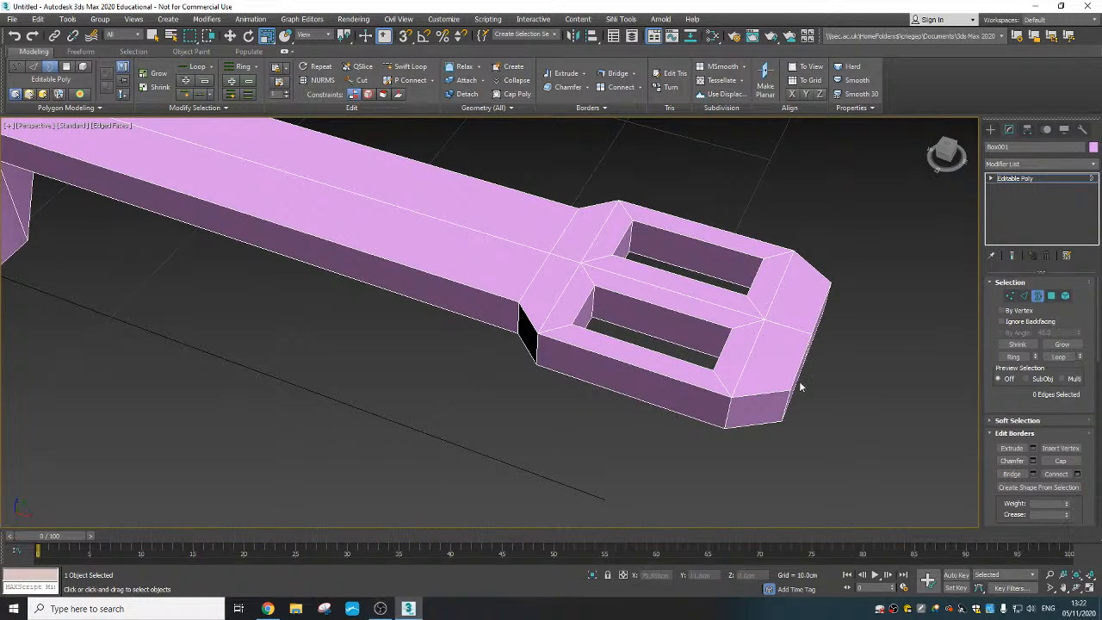
- Select the vertices of the cross-section joining the neck to the headstock, scale them narrower along Y to taper the neck, and clear the selection
{"action": "scroll", "coordinate": [784, 392], "scroll_direction": "down", "scroll_amount": 3}
{"action": "middle_click_drag", "start_coordinate": [770, 403], "coordinate": [743, 379], "text": "alt"}
{"action": "scroll", "coordinate": [743, 378], "scroll_direction": "down", "scroll_amount": 5}
{"action": "middle_click_drag", "start_coordinate": [556, 428], "coordinate": [690, 323], "text": "alt"}
{"action": "scroll", "coordinate": [690, 323], "scroll_direction": "up", "scroll_amount": 3}
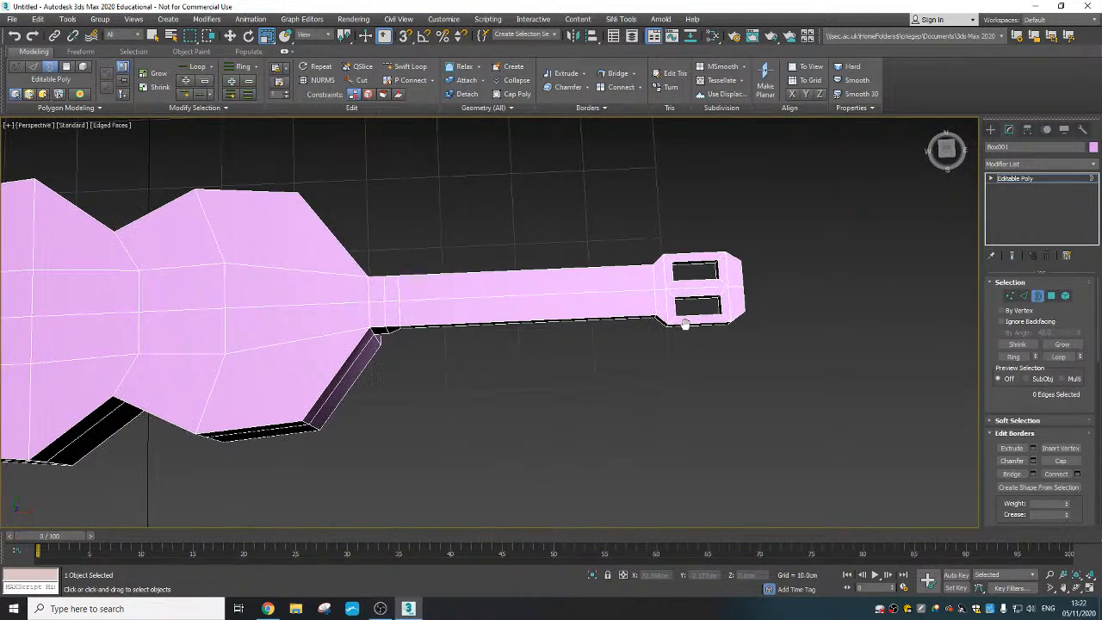
{"action": "key", "text": "1"}
{"action": "scroll", "coordinate": [663, 310], "scroll_direction": "up", "scroll_amount": 4}
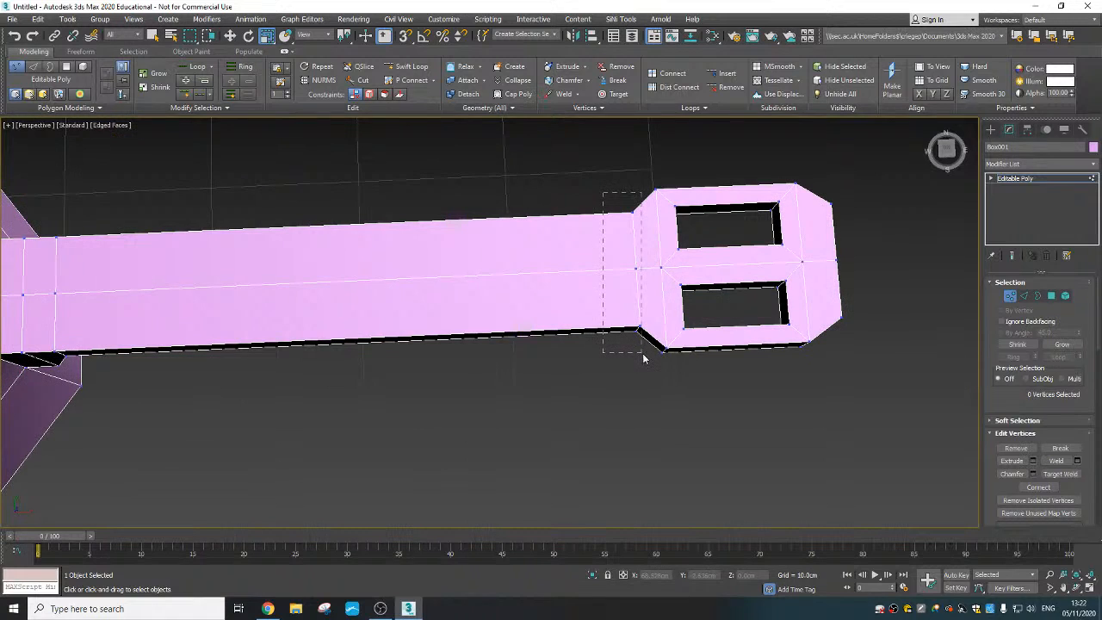
{"action": "left_click_drag", "start_coordinate": [644, 354], "coordinate": [645, 354]}
{"action": "middle_click_drag", "start_coordinate": [670, 352], "coordinate": [596, 225], "text": "alt"}
{"action": "left_click_drag", "start_coordinate": [581, 182], "coordinate": [637, 304]}
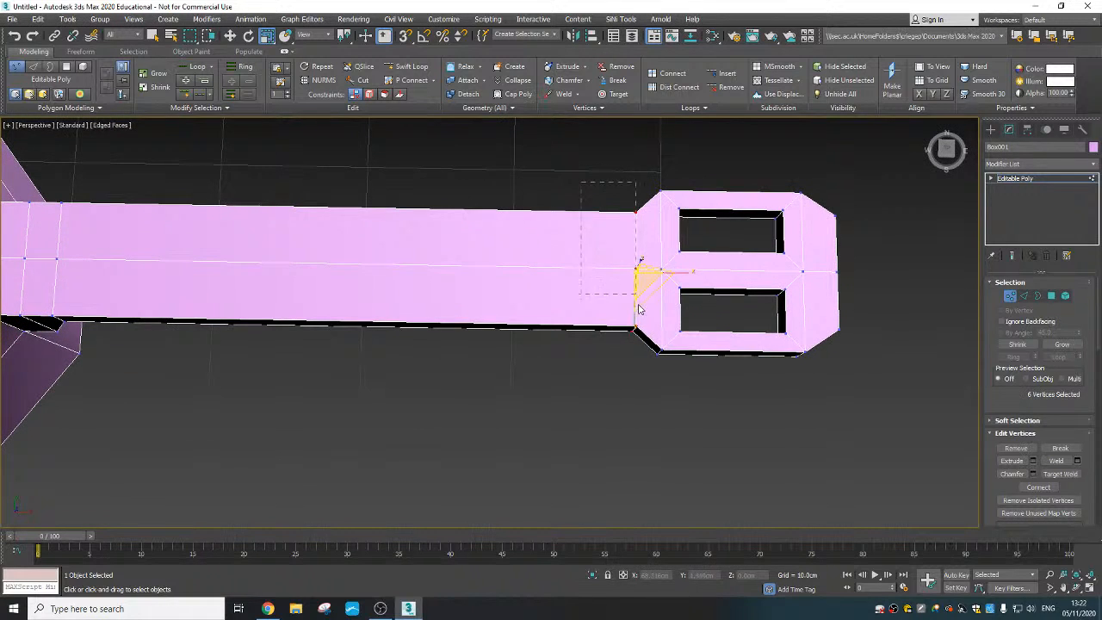
{"action": "left_click_drag", "start_coordinate": [644, 356], "coordinate": [643, 355]}
{"action": "mouse_move", "coordinate": [645, 355]}
{"action": "middle_mouse_down", "text": "alt"}
{"action": "mouse_move", "coordinate": [677, 250]}
{"action": "mouse_move", "coordinate": [629, 343]}
{"action": "middle_mouse_up", "text": "alt"}
{"action": "left_click_drag", "start_coordinate": [631, 323], "coordinate": [652, 273]}
{"action": "right_click", "coordinate": [637, 285]}
{"action": "left_click", "coordinate": [667, 292]}
{"action": "scroll", "coordinate": [807, 293], "scroll_direction": "down", "scroll_amount": 3}
{"action": "left_click", "coordinate": [573, 359]}
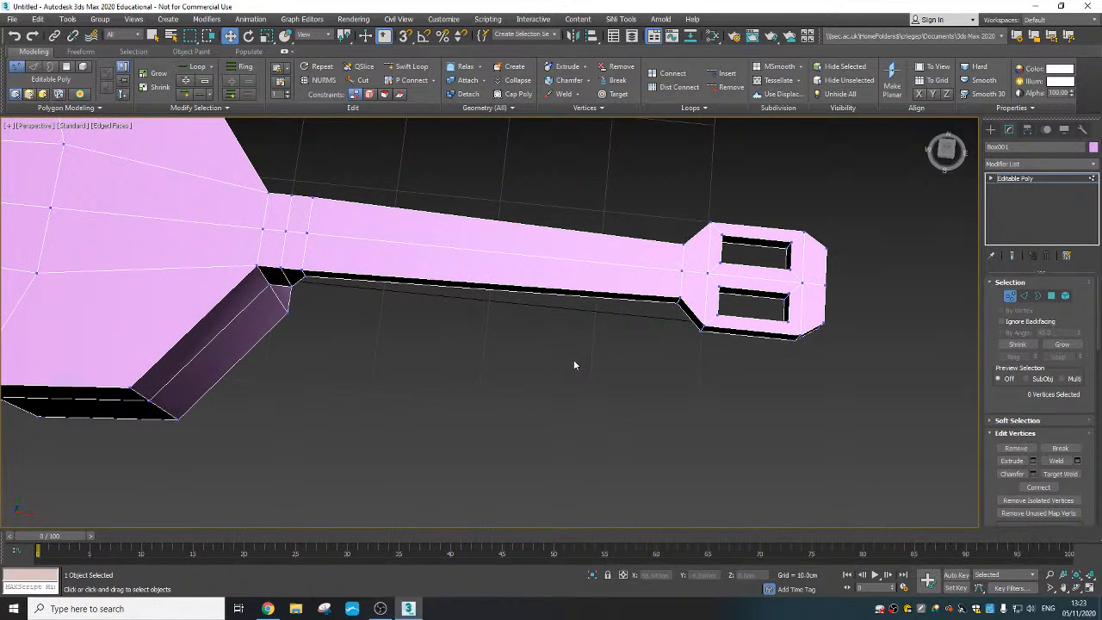
- Select the vertices of the cross-sections at the neck's body end, scale them along Y to 79%, and clear the selection
{"action": "scroll", "coordinate": [573, 359], "scroll_direction": "down", "scroll_amount": 3}
{"action": "middle_click_drag", "start_coordinate": [574, 360], "coordinate": [624, 315], "text": "alt"}
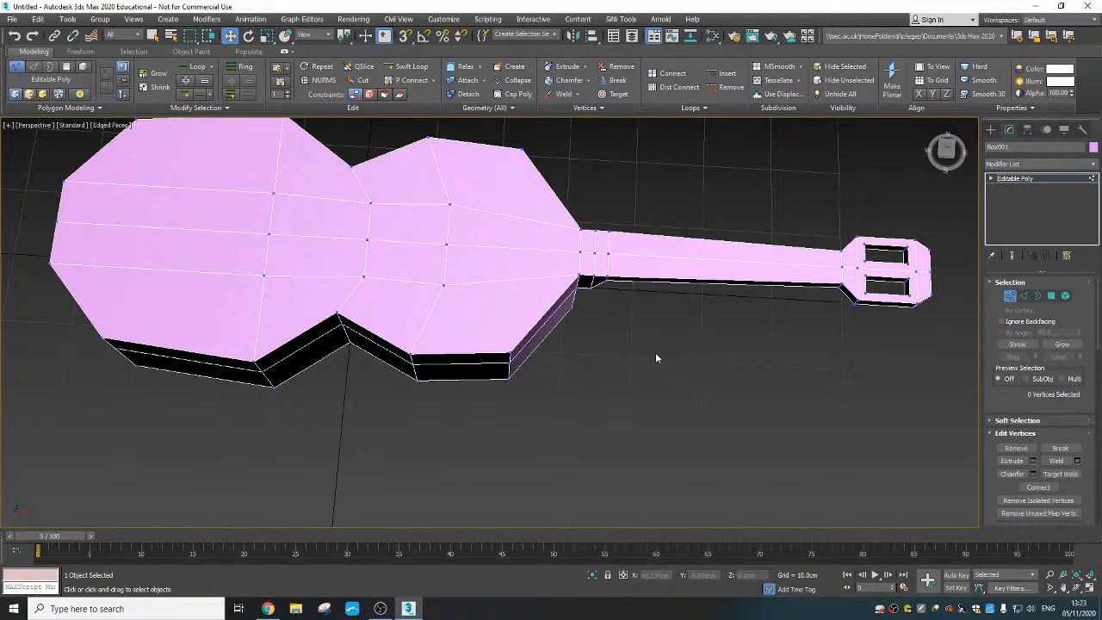
{"action": "left_click_drag", "start_coordinate": [655, 357], "coordinate": [573, 216]}
{"action": "mouse_move", "coordinate": [573, 216]}
{"action": "middle_mouse_down", "text": "alt"}
{"action": "mouse_move", "coordinate": [580, 152]}
{"action": "mouse_move", "coordinate": [569, 262]}
{"action": "mouse_move", "coordinate": [588, 225]}
{"action": "middle_mouse_up", "text": "alt"}
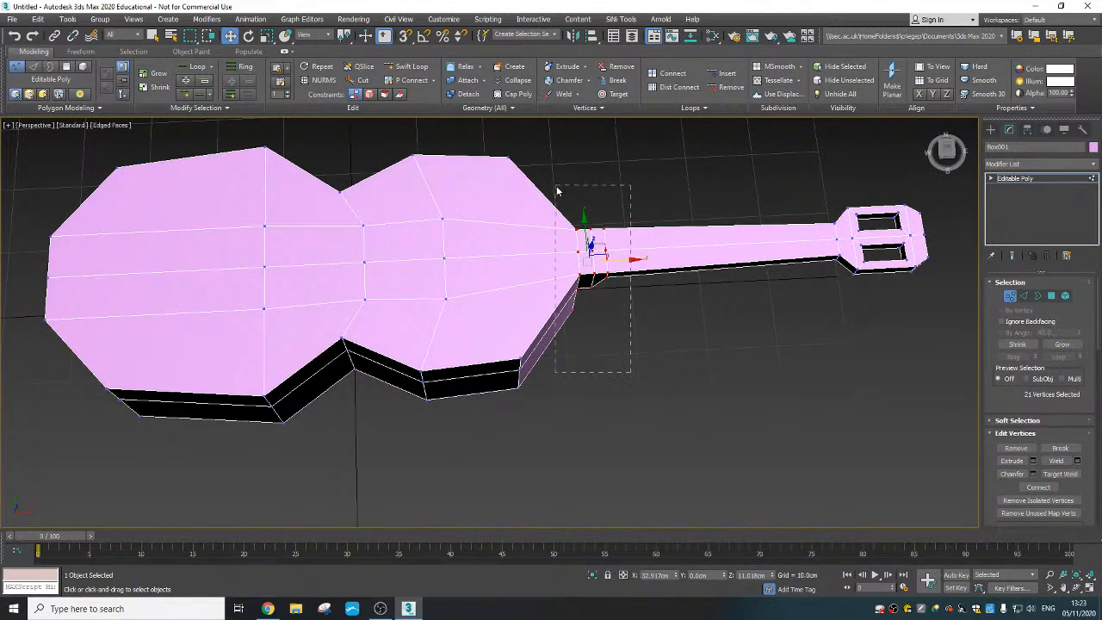
{"action": "middle_click_drag", "start_coordinate": [556, 190], "coordinate": [576, 297], "text": "alt"}
{"action": "right_click", "coordinate": [585, 229]}
{"action": "left_click", "coordinate": [602, 260]}
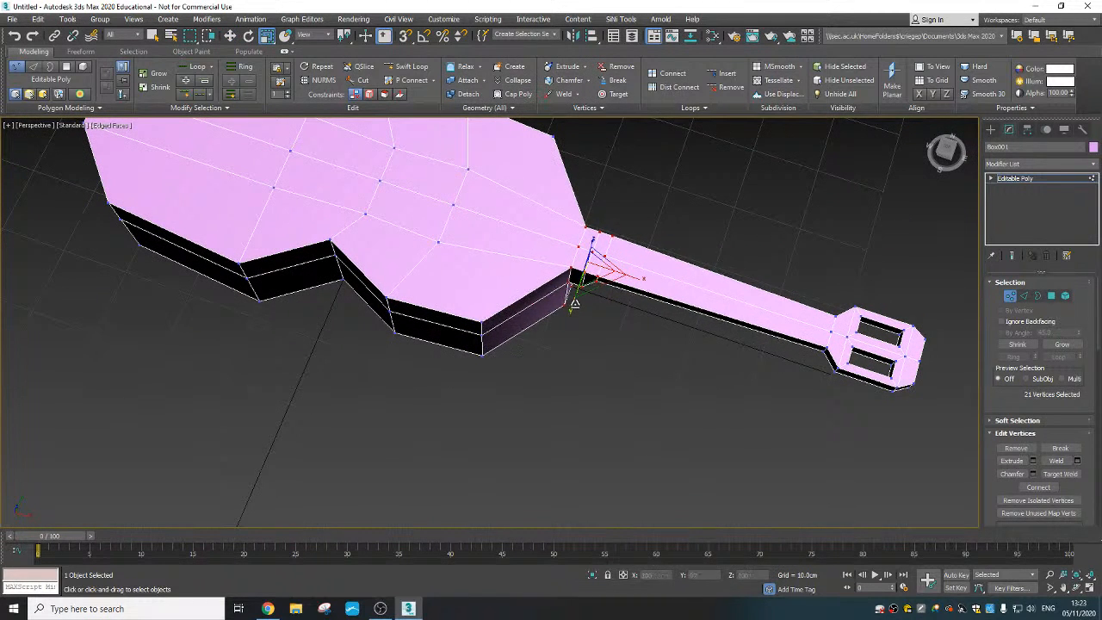
{"action": "left_click_drag", "start_coordinate": [574, 303], "coordinate": [578, 295]}
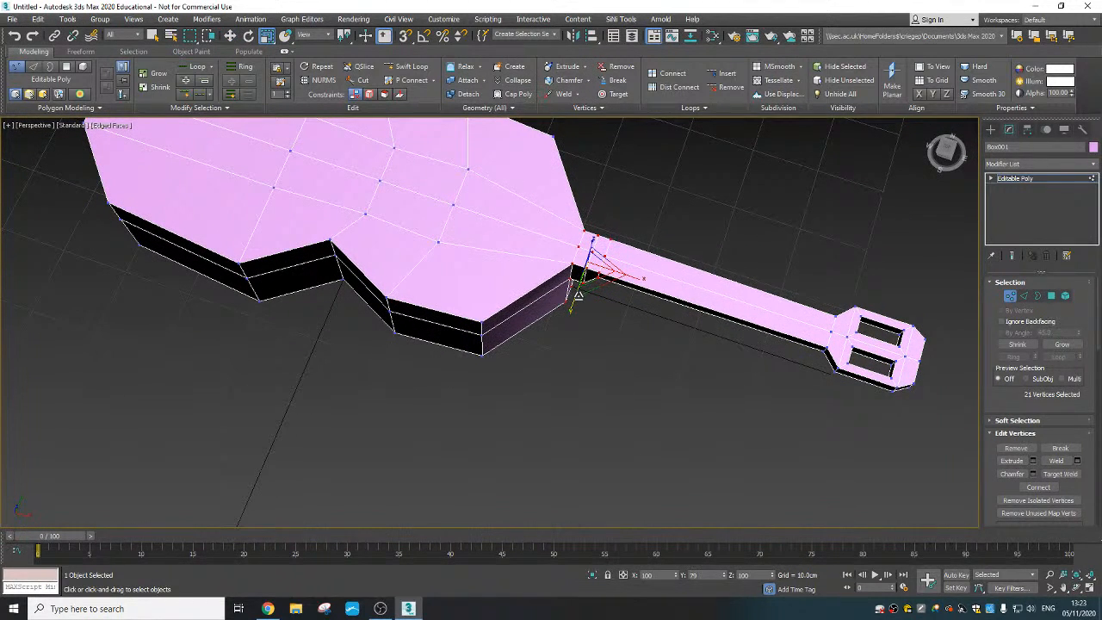
{"action": "left_click", "coordinate": [600, 347]}
- Delete the two central top polygons between the body's waist and its smaller lobe to open a square sound hole
{"action": "scroll", "coordinate": [551, 337], "scroll_direction": "down", "scroll_amount": 5}
{"action": "middle_click_drag", "start_coordinate": [548, 337], "coordinate": [541, 360], "text": "alt"}
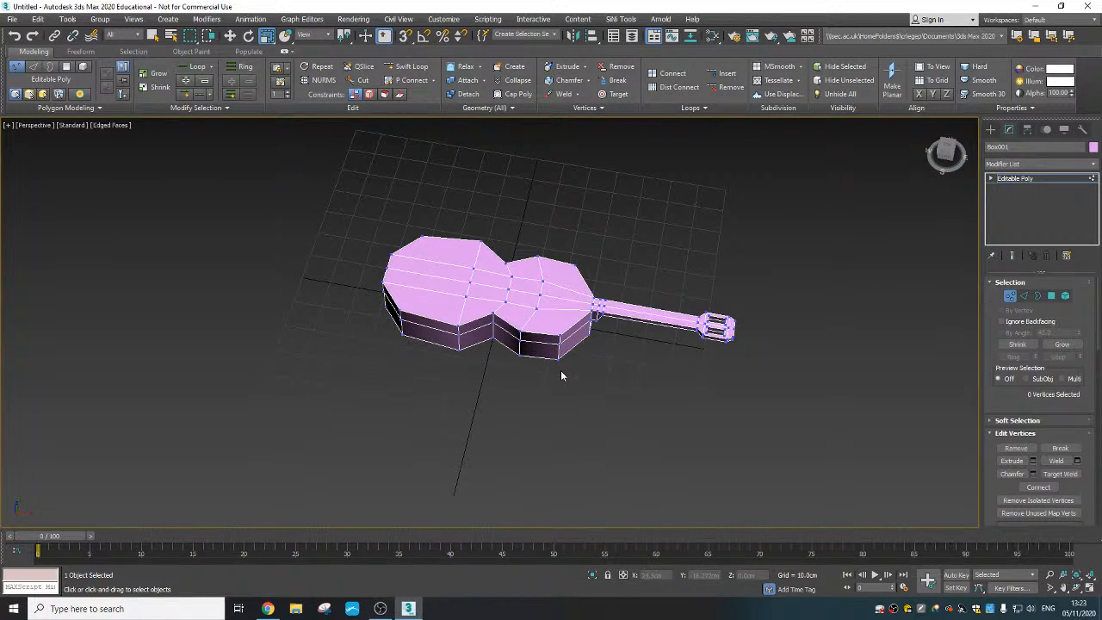
{"action": "scroll", "coordinate": [503, 305], "scroll_direction": "up", "scroll_amount": 4}
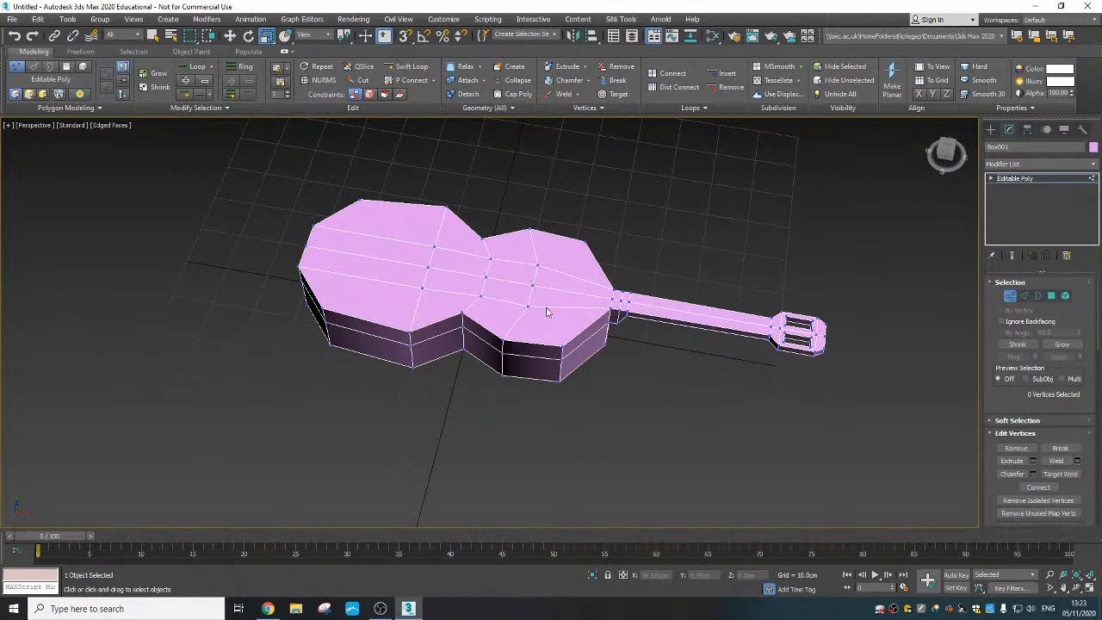
{"action": "middle_click_drag", "start_coordinate": [503, 305], "coordinate": [628, 291], "text": "alt"}
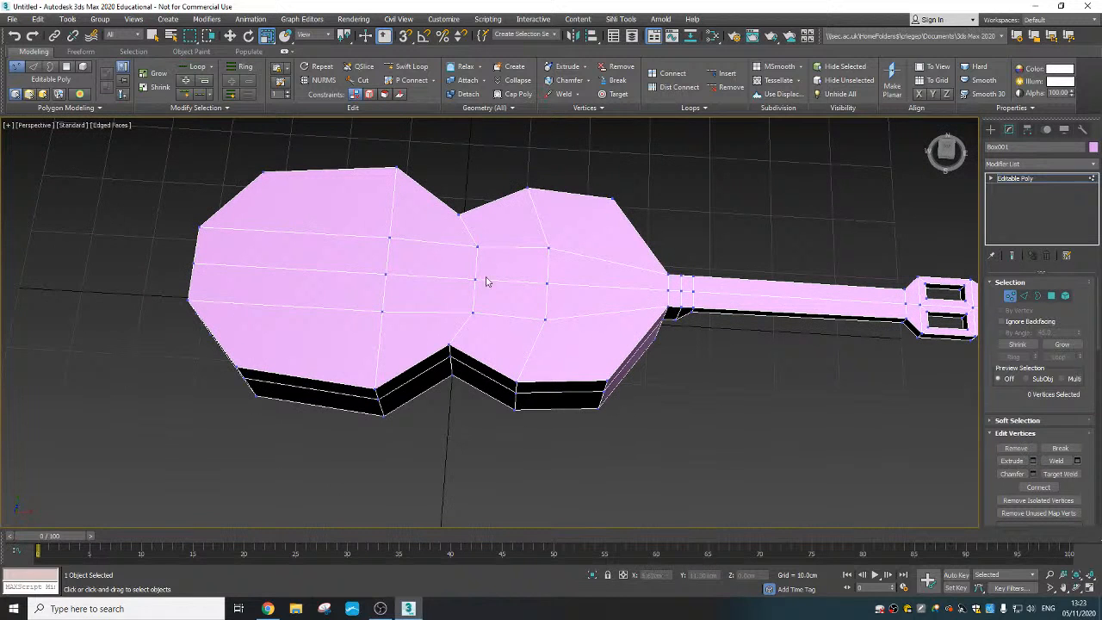
{"action": "left_click", "coordinate": [1051, 295]}
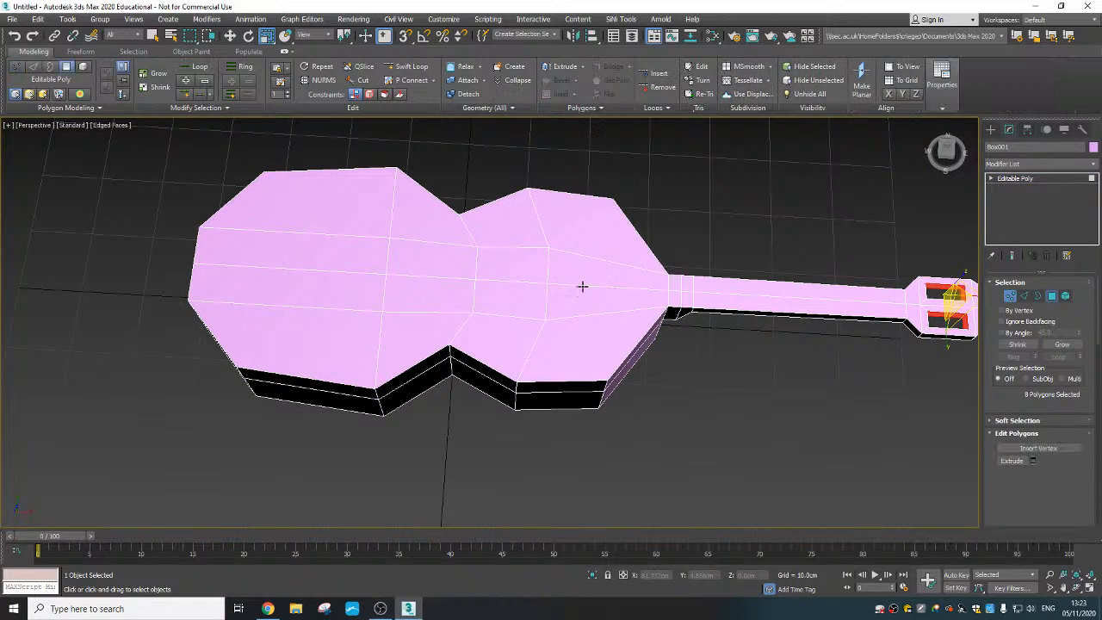
{"action": "left_click", "coordinate": [519, 265]}
{"action": "left_click", "coordinate": [519, 294], "text": "ctrl"}
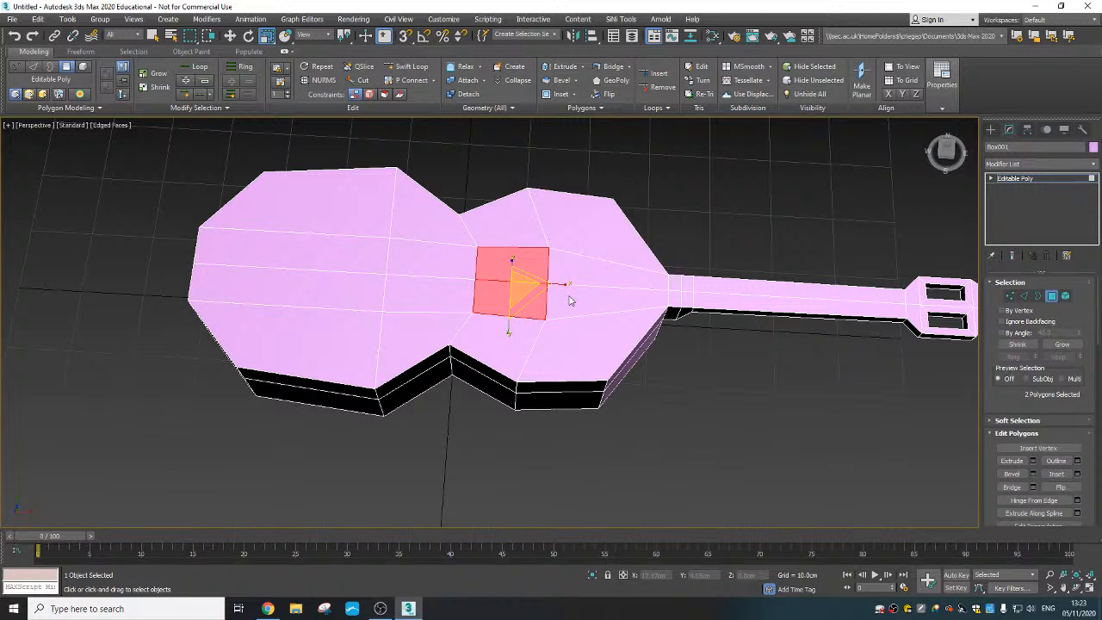
{"action": "key", "text": "Delete"}
{"action": "middle_click_drag", "start_coordinate": [568, 300], "coordinate": [517, 318], "text": "alt"}
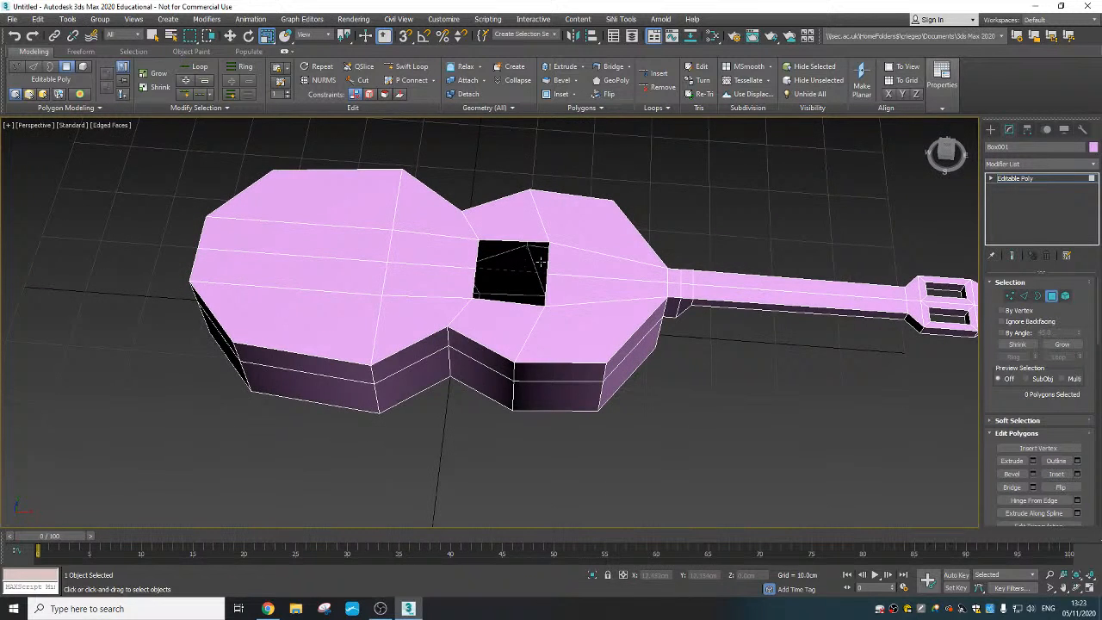
- Select the border of the square sound hole and scale it slightly smaller in the XY plane
{"action": "left_click", "coordinate": [1037, 296]}
{"action": "left_click", "coordinate": [547, 270]}
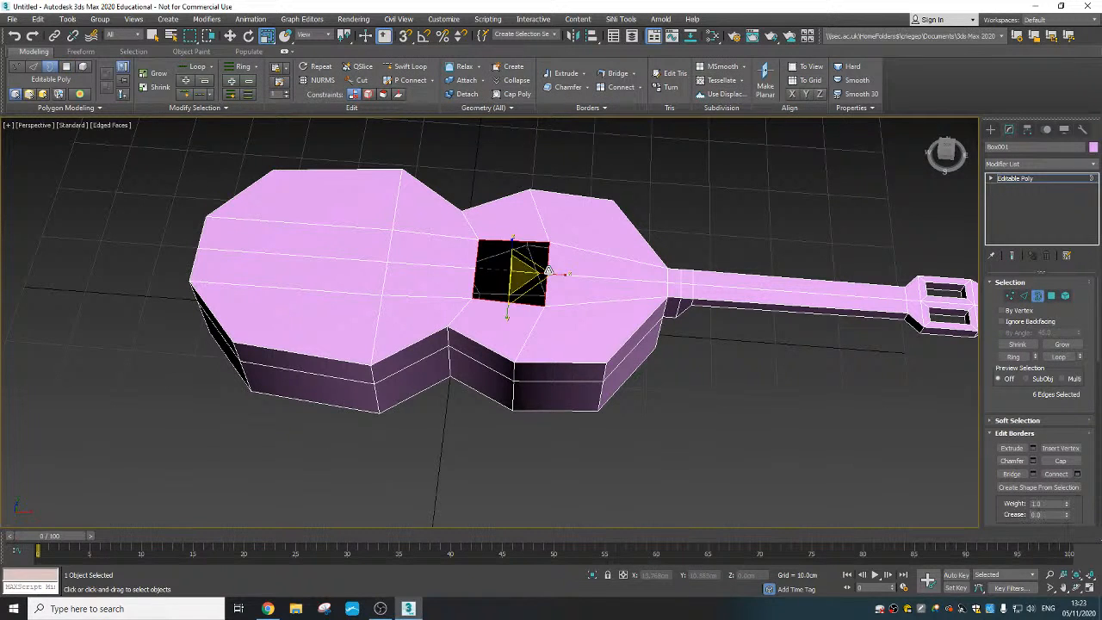
{"action": "middle_click_drag", "start_coordinate": [547, 271], "coordinate": [499, 319], "text": "alt"}
{"action": "scroll", "coordinate": [534, 278], "scroll_direction": "up", "scroll_amount": 4}
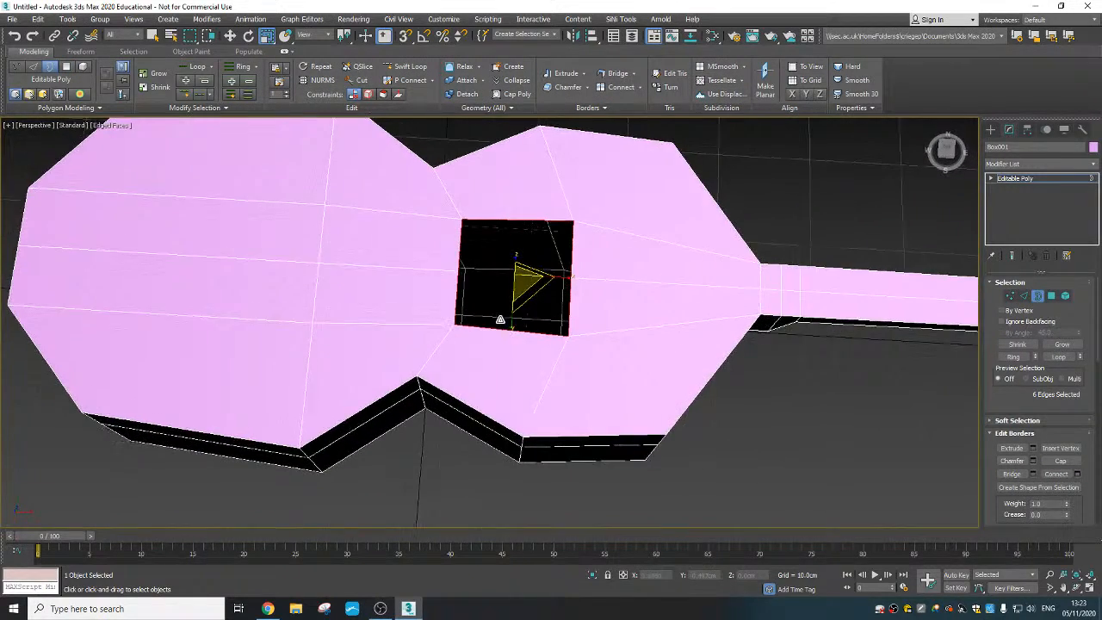
{"action": "scroll", "coordinate": [525, 281], "scroll_direction": "up", "scroll_amount": 1}
{"action": "middle_click_drag", "start_coordinate": [526, 282], "coordinate": [508, 278], "text": "alt"}
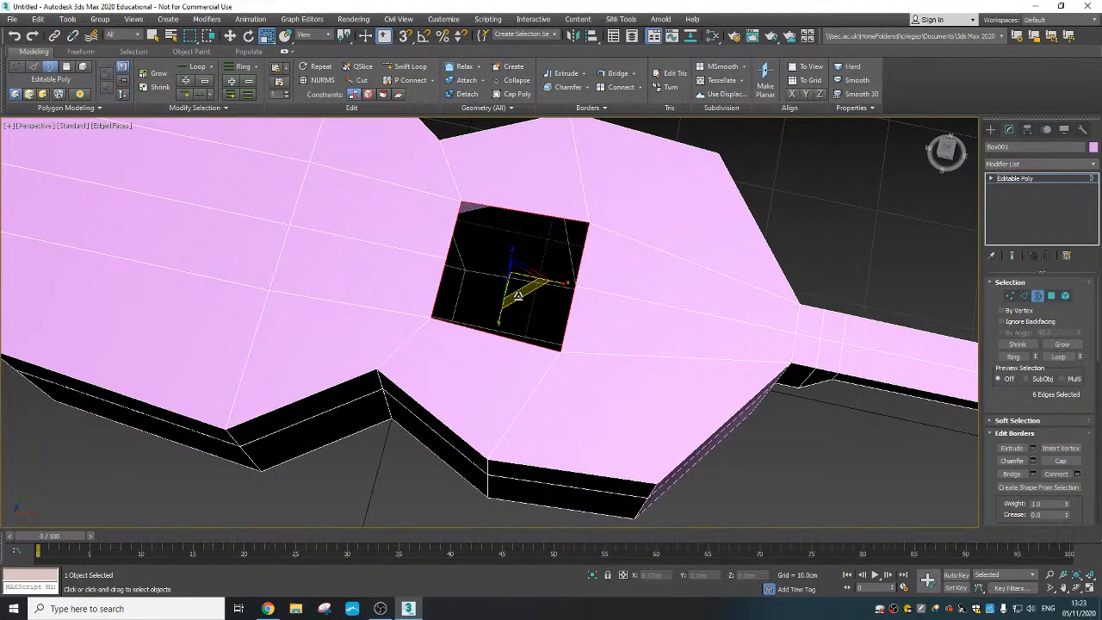
{"action": "left_click_drag", "start_coordinate": [519, 295], "coordinate": [521, 288]}
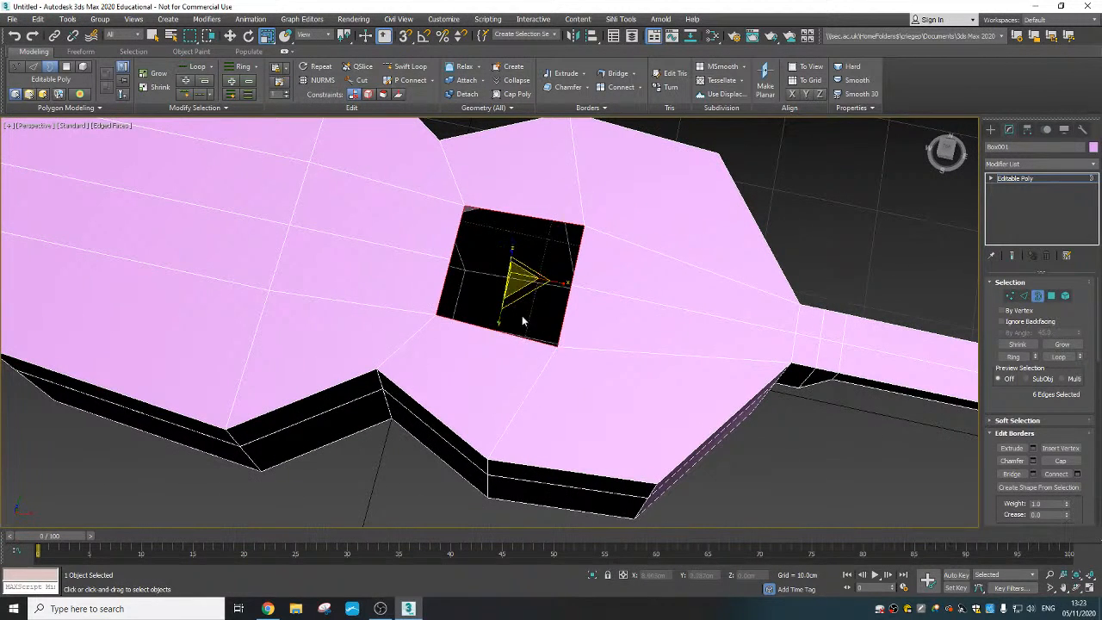
- Extrude the sound hole's border straight down into the body as a shallow rim ending at Z about 13.2 cm
{"action": "middle_click_drag", "start_coordinate": [521, 319], "coordinate": [552, 276], "text": "alt"}
{"action": "right_click", "coordinate": [516, 280]}
{"action": "left_click", "coordinate": [555, 287]}
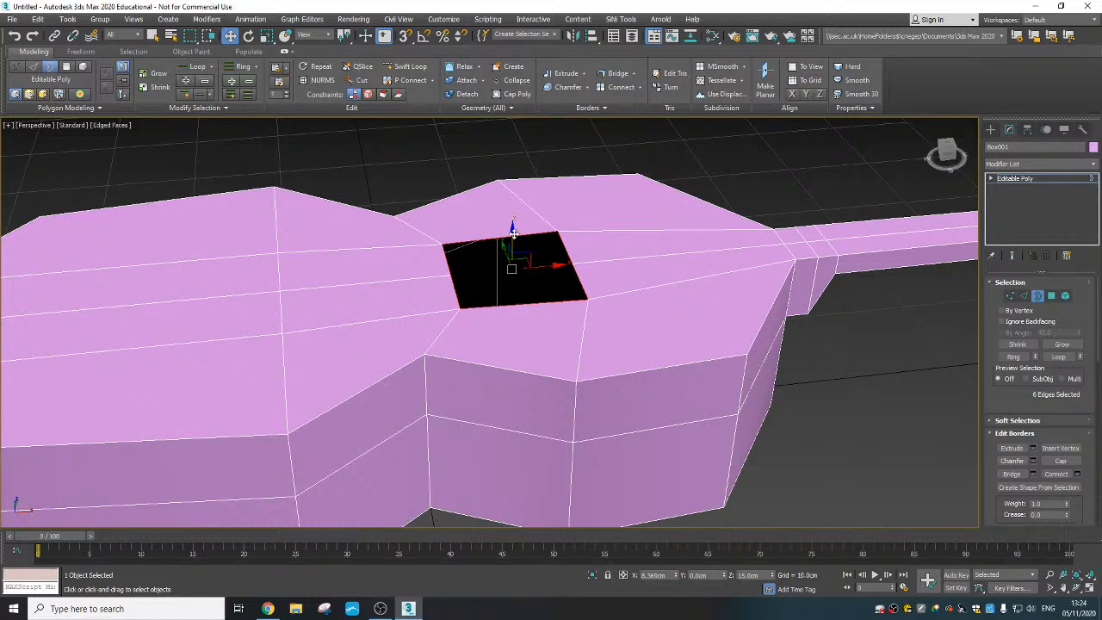
{"action": "left_click_drag", "start_coordinate": [512, 232], "coordinate": [511, 278], "text": "shift"}
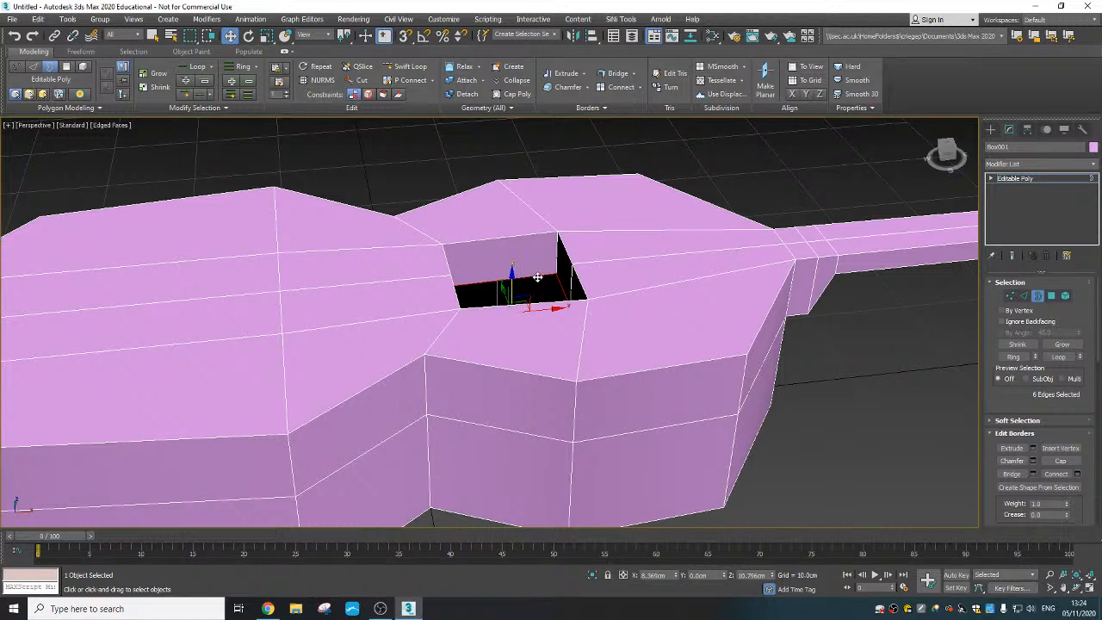
{"action": "middle_click_drag", "start_coordinate": [537, 277], "coordinate": [522, 294], "text": "alt"}
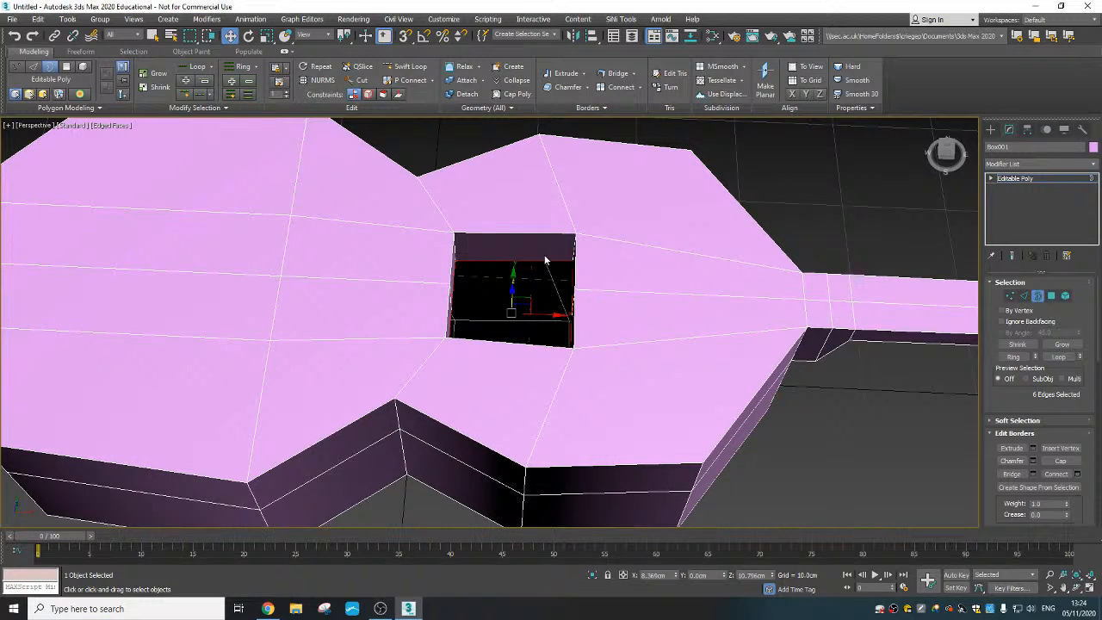
{"action": "middle_click_drag", "start_coordinate": [559, 342], "coordinate": [556, 328], "text": "alt"}
{"action": "mouse_move", "coordinate": [514, 281]}
{"action": "middle_mouse_down", "text": "alt"}
{"action": "mouse_move", "coordinate": [523, 274]}
{"action": "mouse_move", "coordinate": [521, 299]}
{"action": "middle_mouse_up", "text": "alt"}
- Extrude the rim's lower border outward beneath the body's top by scaling it up in XY, with see-through display on
{"action": "right_click", "coordinate": [522, 273]}
{"action": "left_click", "coordinate": [529, 289]}
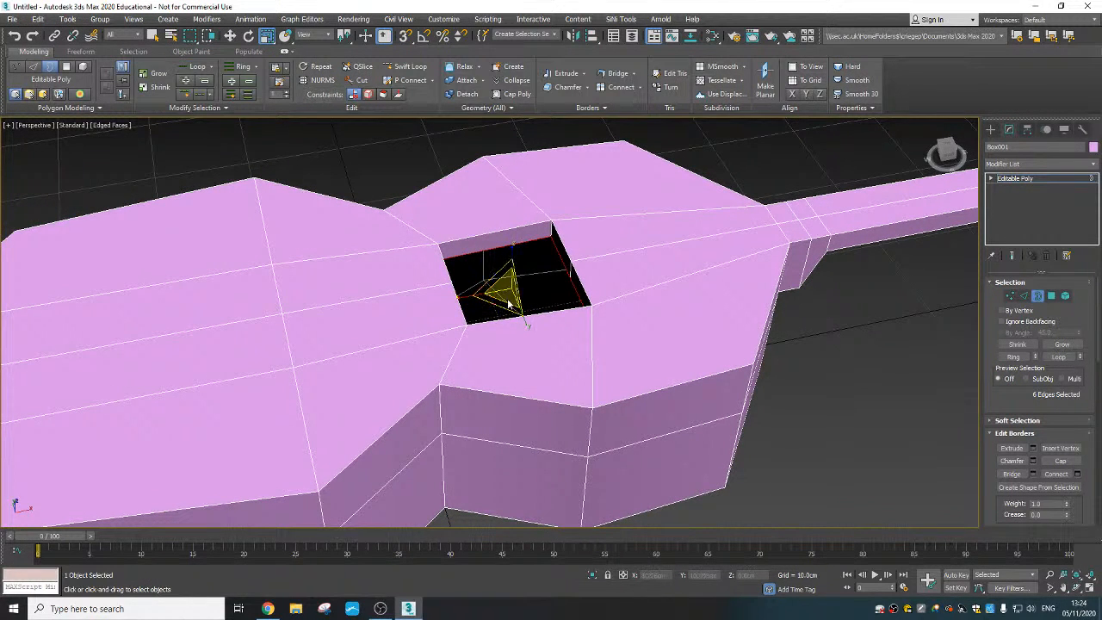
{"action": "left_click_drag", "start_coordinate": [502, 303], "coordinate": [470, 339]}
{"action": "key", "text": "alt+x"}
{"action": "middle_click_drag", "start_coordinate": [508, 330], "coordinate": [499, 360], "text": "alt"}
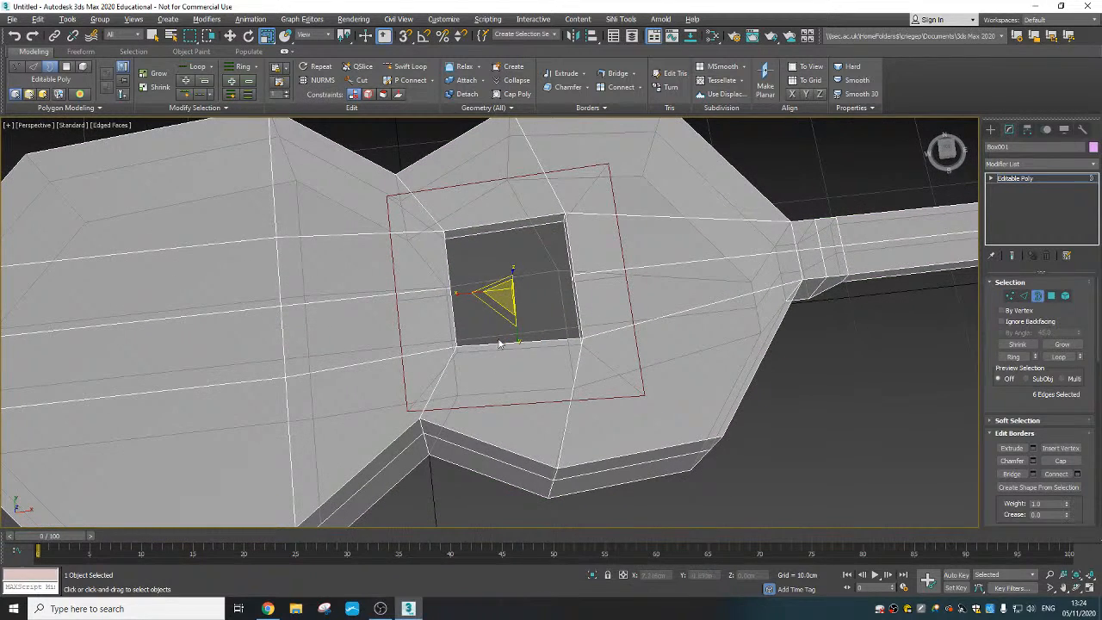
{"action": "left_click_drag", "start_coordinate": [497, 311], "coordinate": [499, 307]}
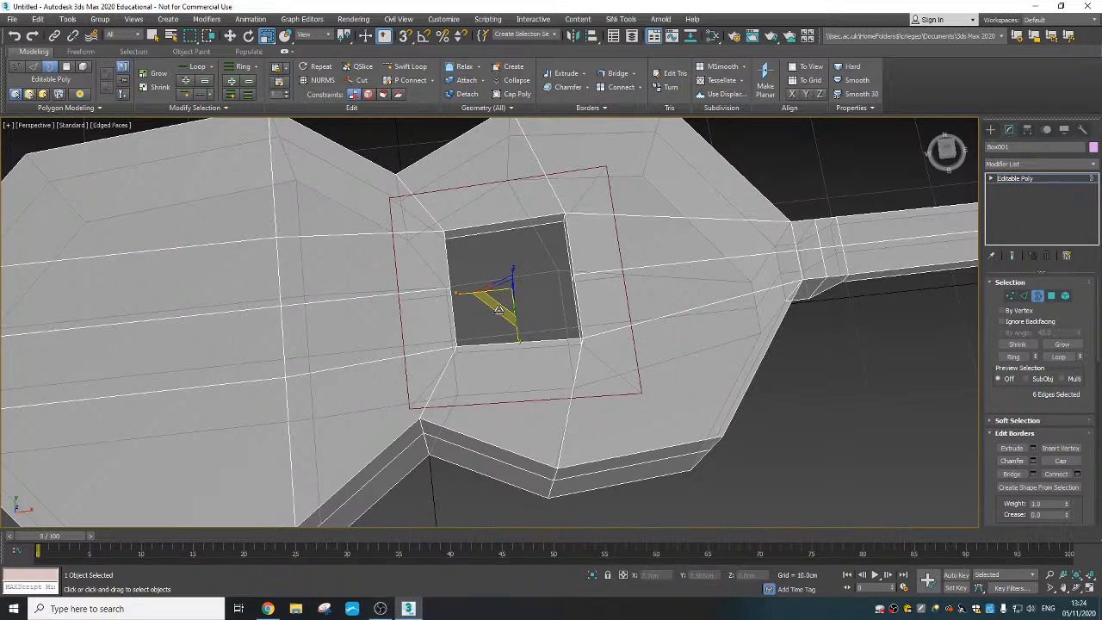
{"action": "middle_click_drag", "start_coordinate": [519, 337], "coordinate": [506, 300], "text": "alt"}
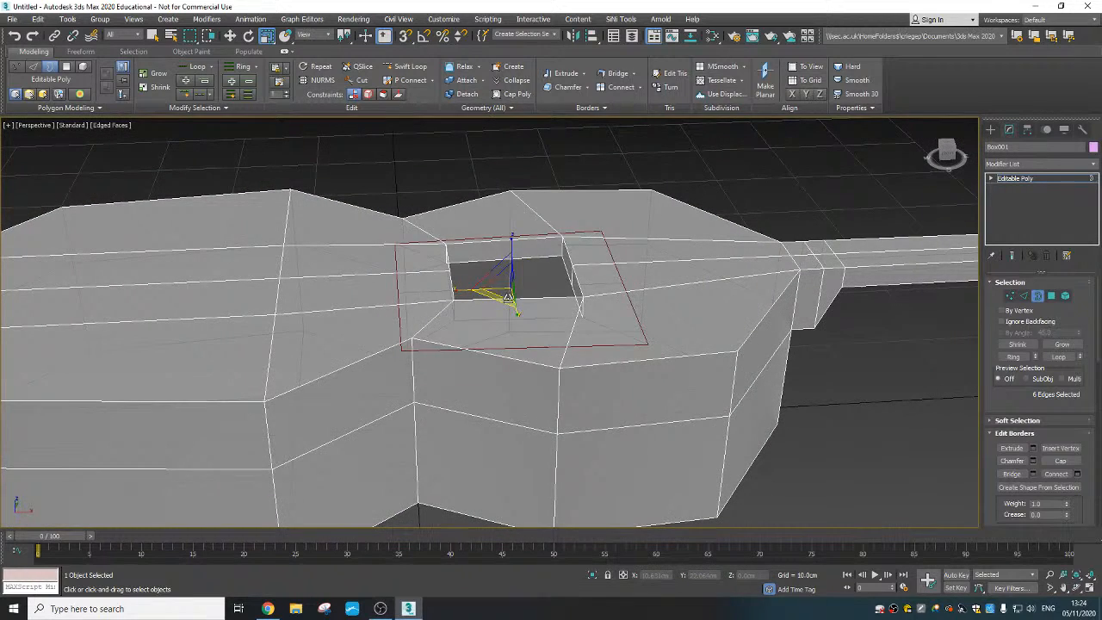
- Extrude the widened border down to just above the body's underside, at Z about 0.65 cm, forming the cavity walls
{"action": "right_click", "coordinate": [506, 299]}
{"action": "left_click", "coordinate": [538, 303]}
{"action": "middle_click_drag", "start_coordinate": [529, 343], "coordinate": [547, 330], "text": "alt"}
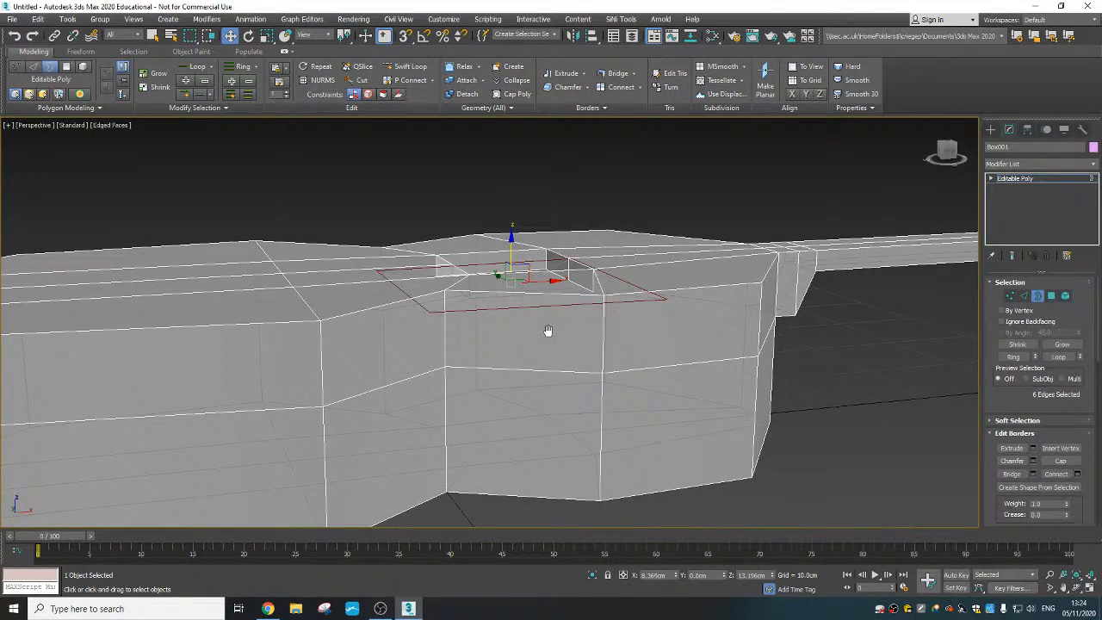
{"action": "left_click_drag", "start_coordinate": [510, 241], "coordinate": [512, 389], "text": "shift"}
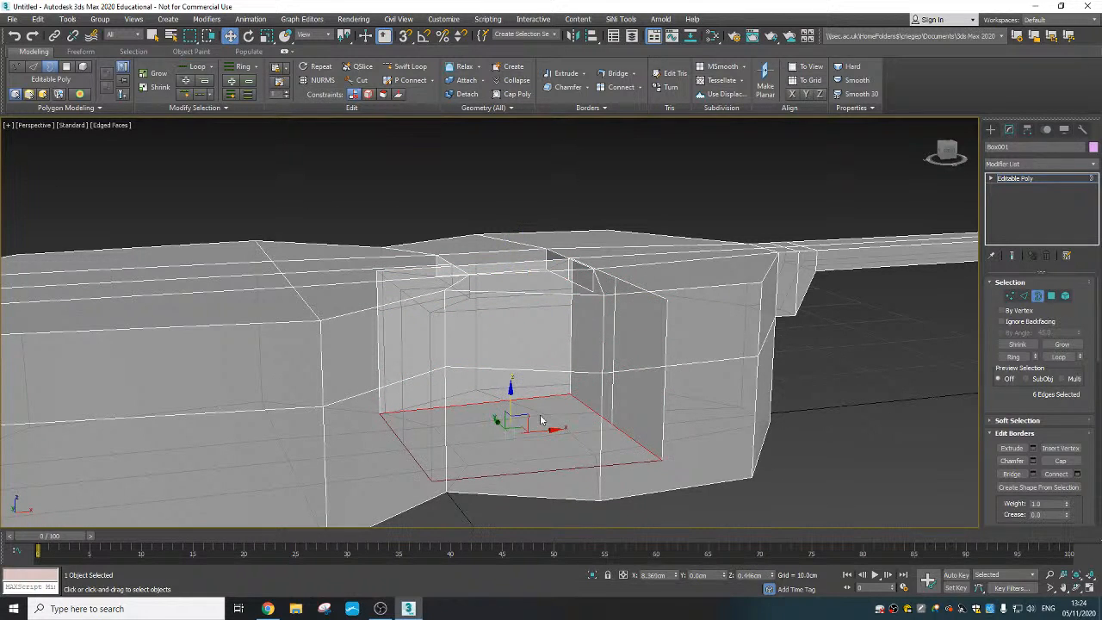
{"action": "middle_click_drag", "start_coordinate": [540, 420], "coordinate": [527, 456], "text": "alt"}
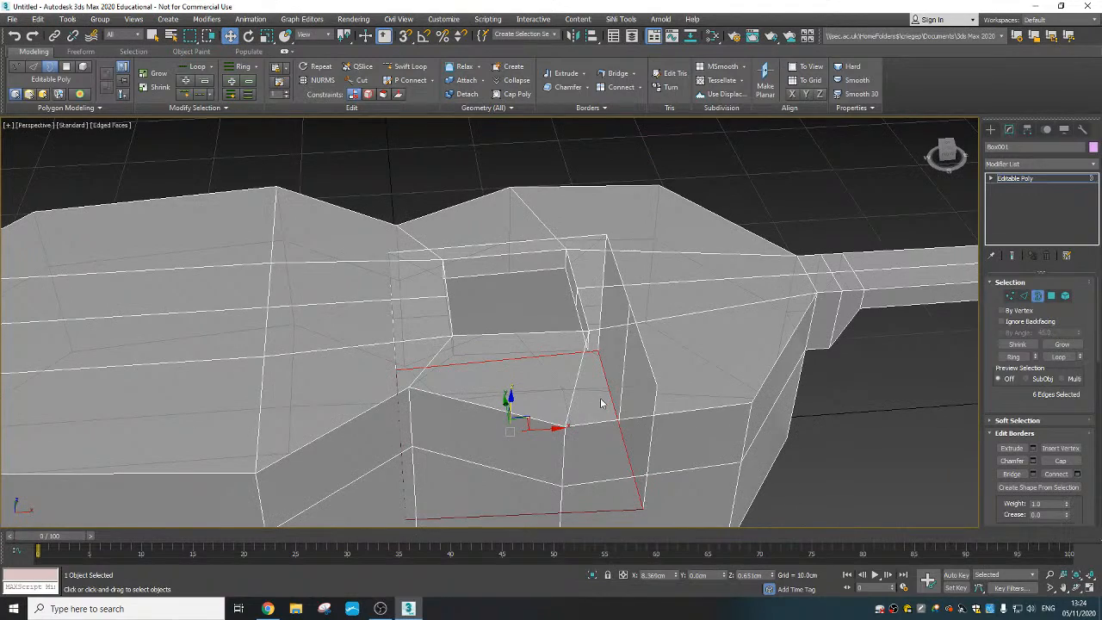
- Close the cavity's open bottom by bridging the opposite edges of its lower border in two pairs to form a floor
{"action": "scroll", "coordinate": [589, 380], "scroll_direction": "down", "scroll_amount": 5}
{"action": "mouse_move", "coordinate": [542, 387]}
{"action": "middle_mouse_down", "text": "alt"}
{"action": "mouse_move", "coordinate": [502, 386]}
{"action": "mouse_move", "coordinate": [521, 342]}
{"action": "middle_mouse_up", "text": "alt"}
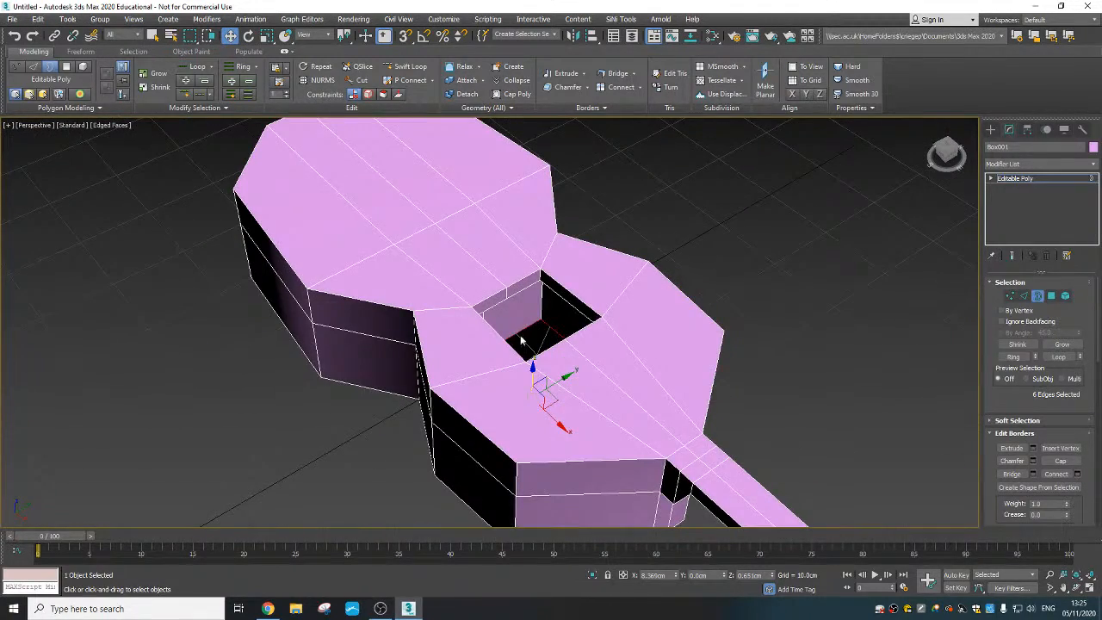
{"action": "left_click", "coordinate": [1024, 295]}
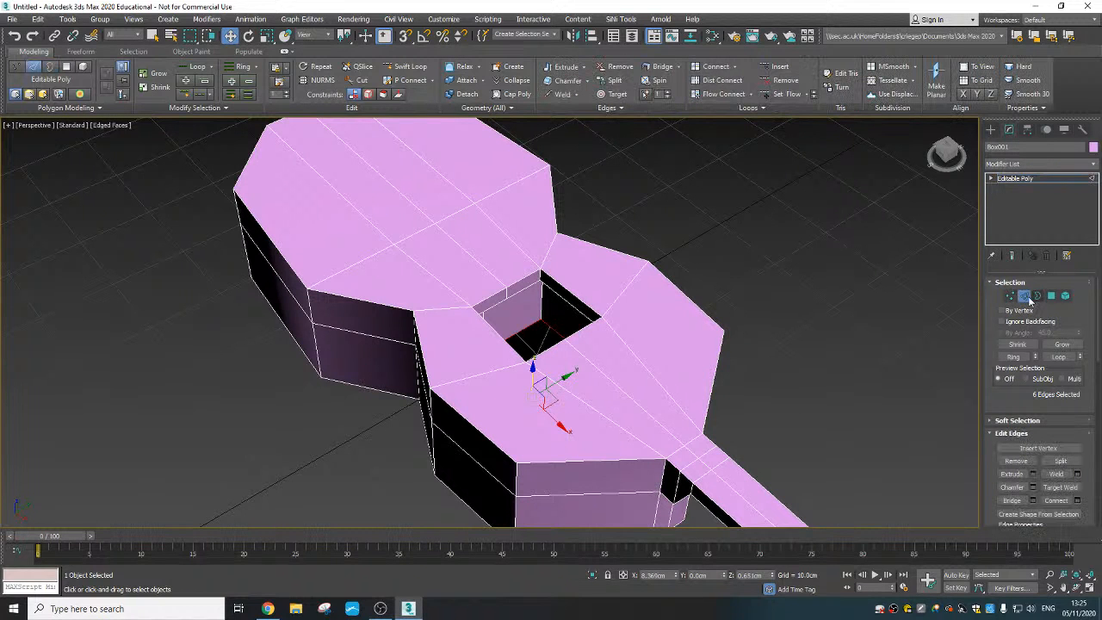
{"action": "left_click", "coordinate": [526, 337]}
{"action": "middle_click_drag", "start_coordinate": [527, 336], "coordinate": [610, 269], "text": "alt"}
{"action": "left_click", "coordinate": [614, 250]}
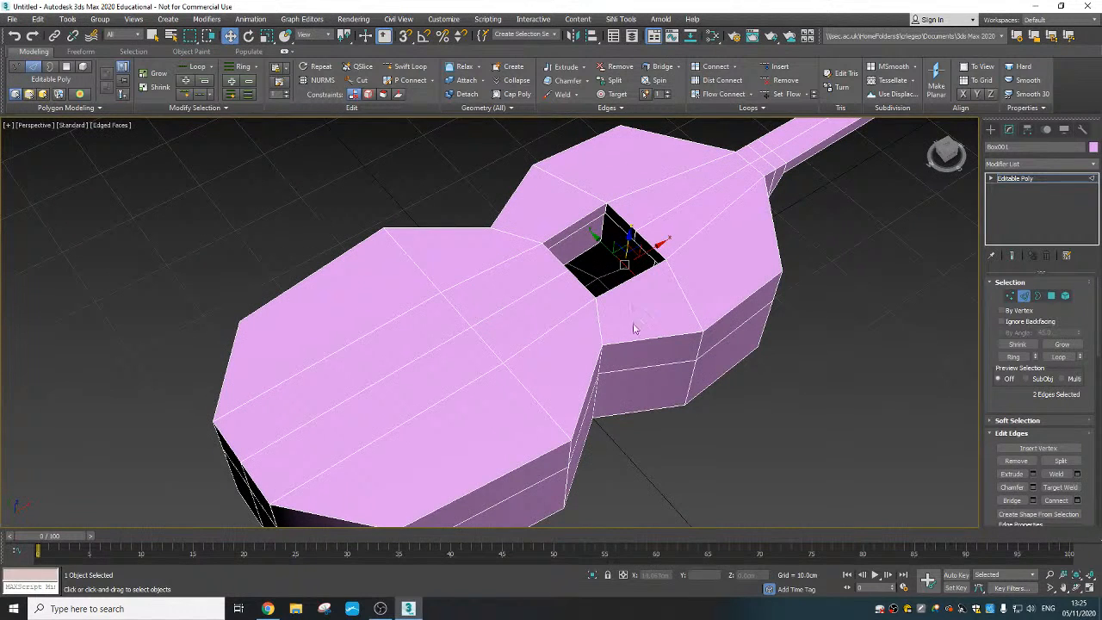
{"action": "middle_click_drag", "start_coordinate": [643, 325], "coordinate": [609, 218], "text": "alt"}
{"action": "left_click", "coordinate": [635, 247]}
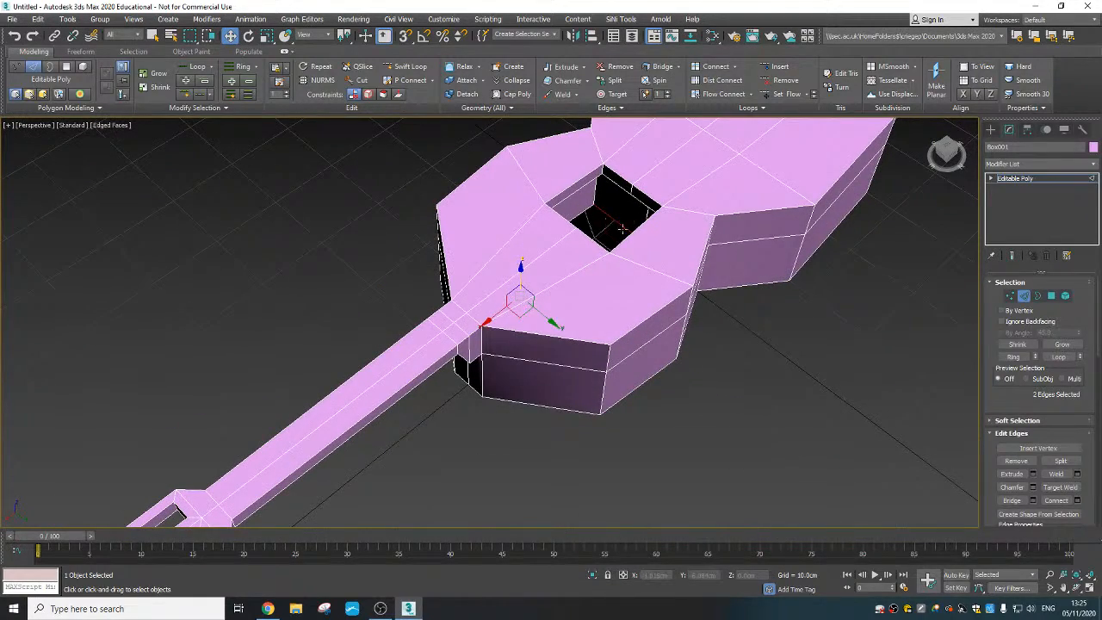
{"action": "left_click", "coordinate": [609, 219], "text": "ctrl"}
{"action": "middle_click_drag", "start_coordinate": [745, 342], "coordinate": [640, 380], "text": "alt"}
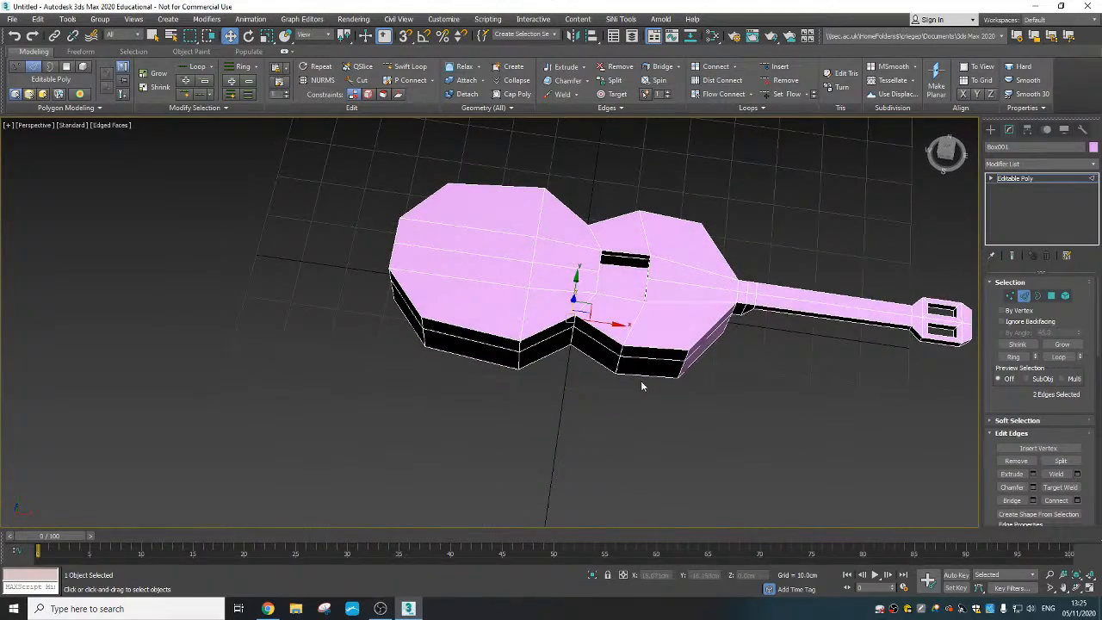
{"action": "left_click", "coordinate": [646, 392]}
- With see-through display on, move the two cavity wall polygons nearest the larger lobe outward along X to about -4.67 cm
{"action": "scroll", "coordinate": [628, 307], "scroll_direction": "up", "scroll_amount": 3}
{"action": "middle_click_drag", "start_coordinate": [611, 305], "coordinate": [649, 344], "text": "alt"}
{"action": "key", "text": "alt+x"}
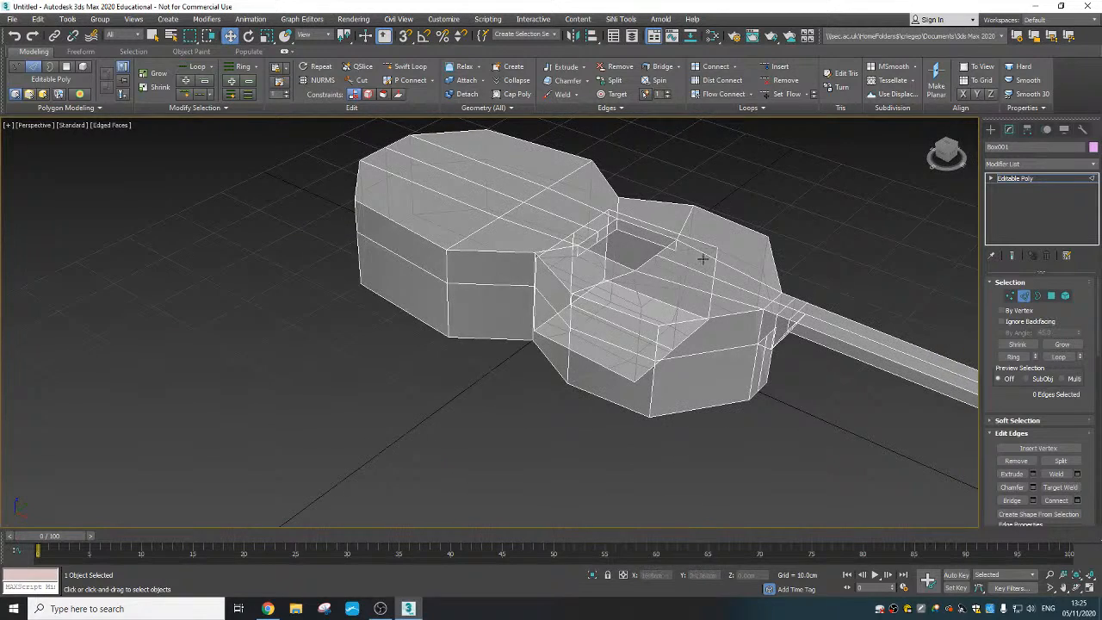
{"action": "middle_click_drag", "start_coordinate": [702, 258], "coordinate": [622, 295], "text": "alt"}
{"action": "left_click", "coordinate": [1051, 297]}
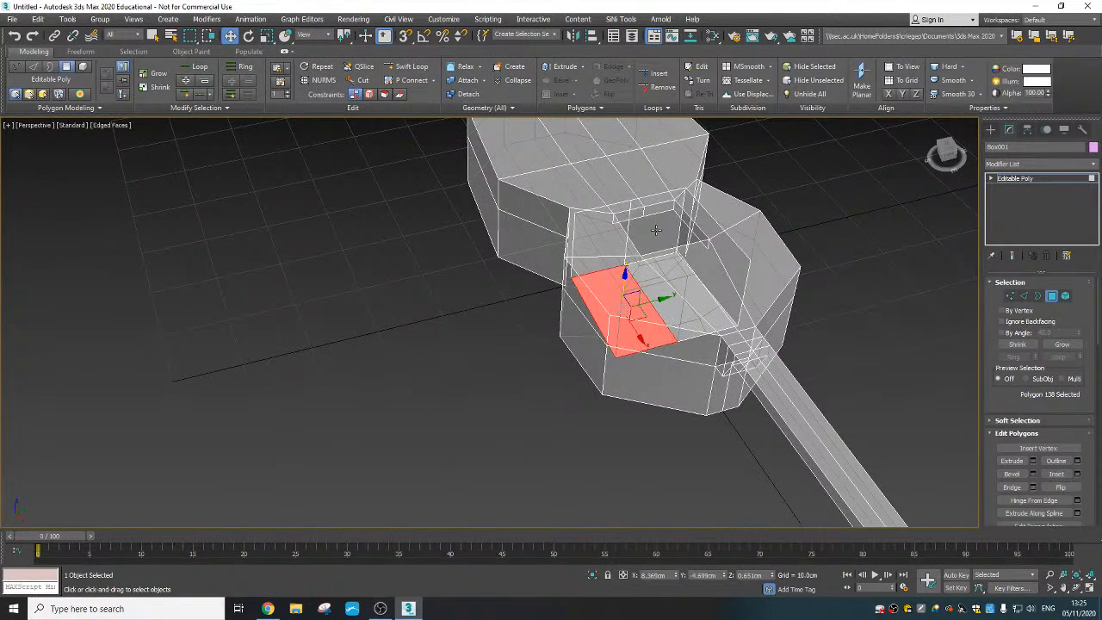
{"action": "left_click", "coordinate": [655, 230]}
{"action": "left_click", "coordinate": [623, 230], "text": "ctrl"}
{"action": "middle_click_drag", "start_coordinate": [625, 230], "coordinate": [660, 253], "text": "alt"}
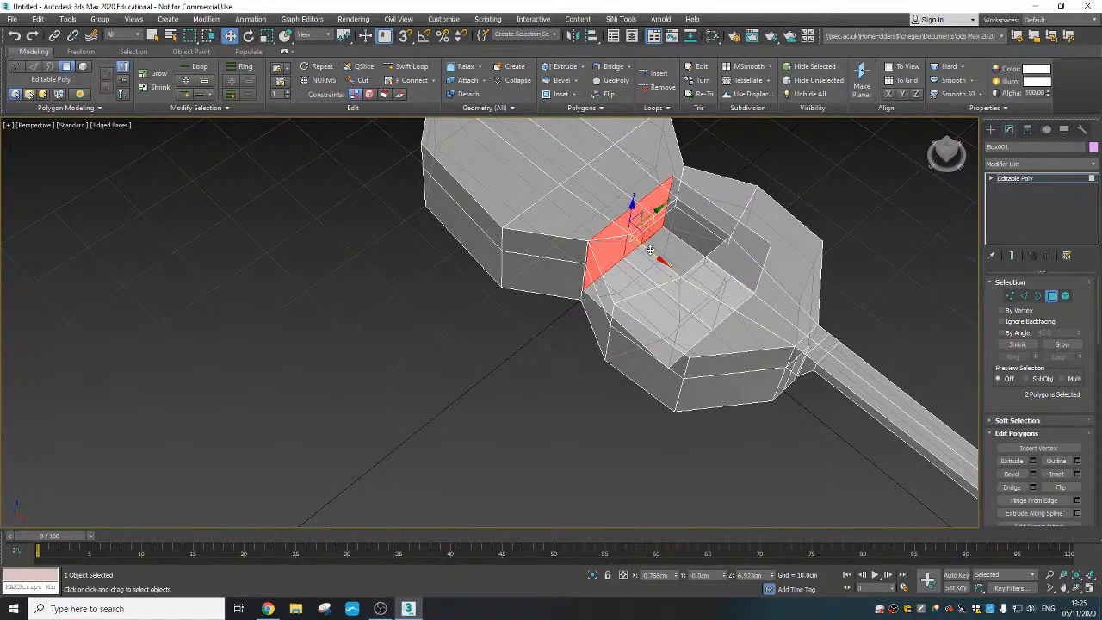
{"action": "left_click_drag", "start_coordinate": [650, 250], "coordinate": [631, 239]}
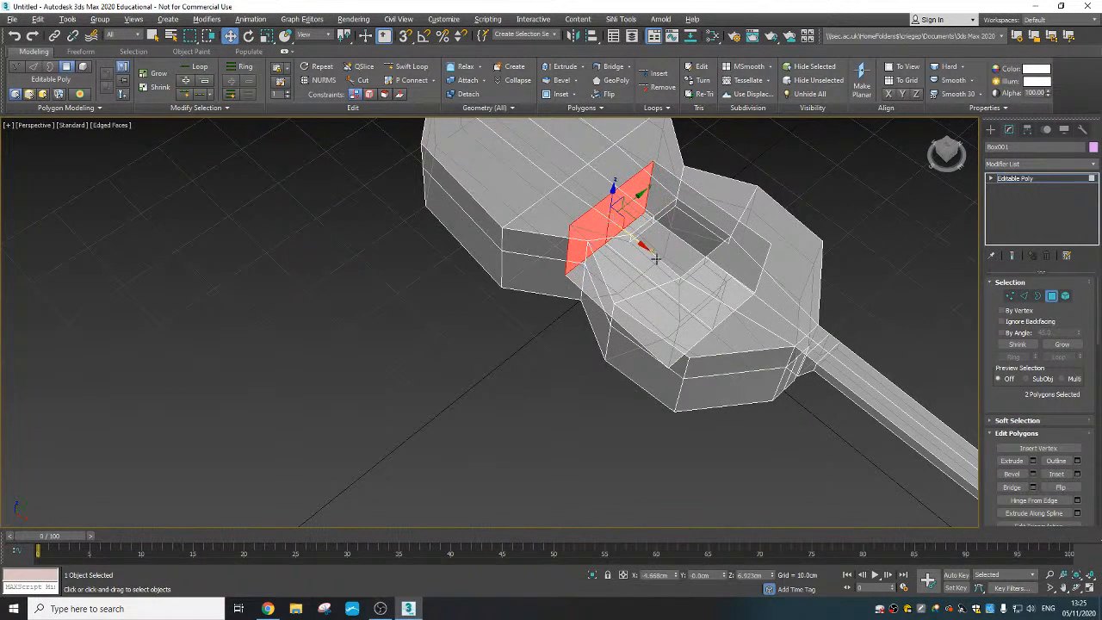
{"action": "middle_click_drag", "start_coordinate": [655, 258], "coordinate": [652, 366], "text": "alt"}
{"action": "left_click", "coordinate": [1051, 295]}
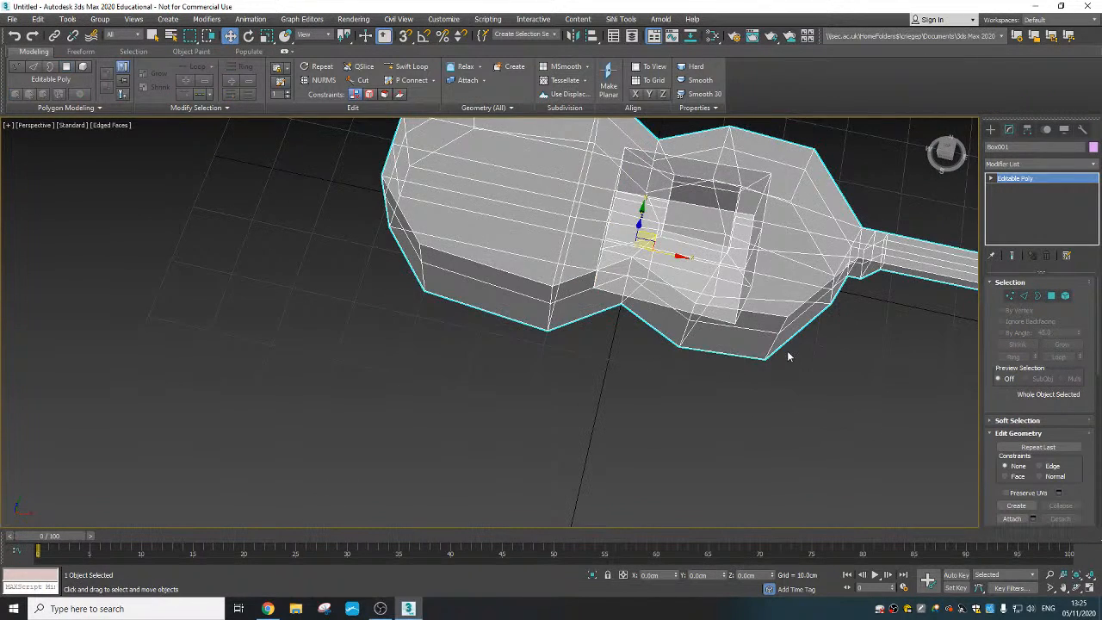
- Apply a MeshSmooth modifier to the whole guitar with see-through display off
{"action": "middle_click_drag", "start_coordinate": [787, 352], "coordinate": [742, 385], "text": "alt"}
{"action": "scroll", "coordinate": [723, 347], "scroll_direction": "down", "scroll_amount": 3}
{"action": "middle_click_drag", "start_coordinate": [723, 348], "coordinate": [642, 349], "text": "alt"}
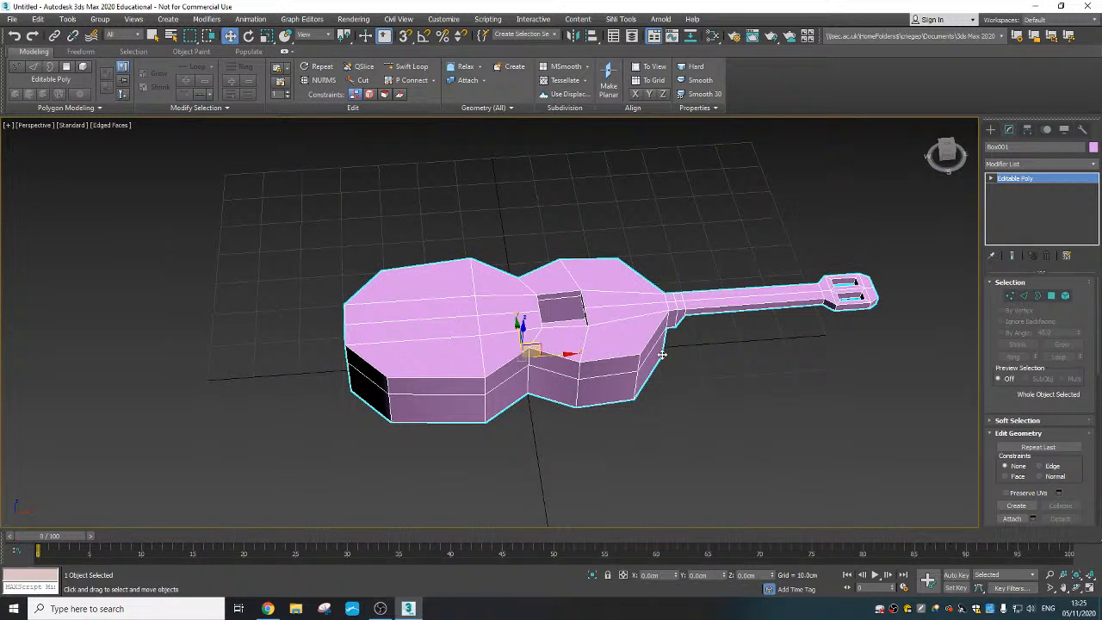
{"action": "middle_click_drag", "start_coordinate": [598, 360], "coordinate": [598, 372], "text": "alt"}
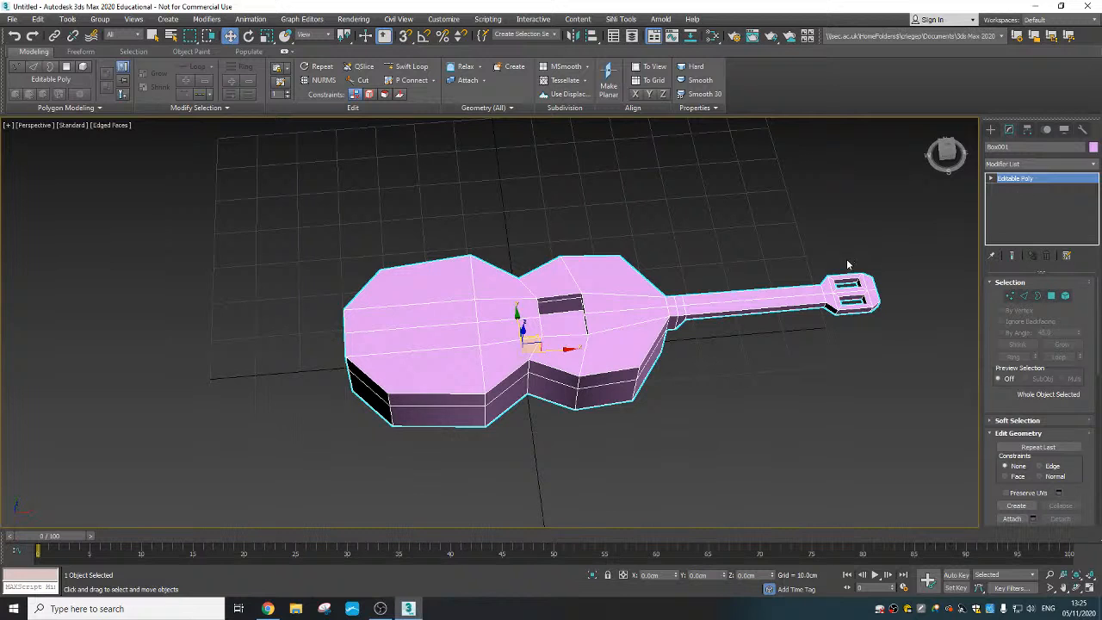
{"action": "middle_click_drag", "start_coordinate": [671, 346], "coordinate": [638, 359]}
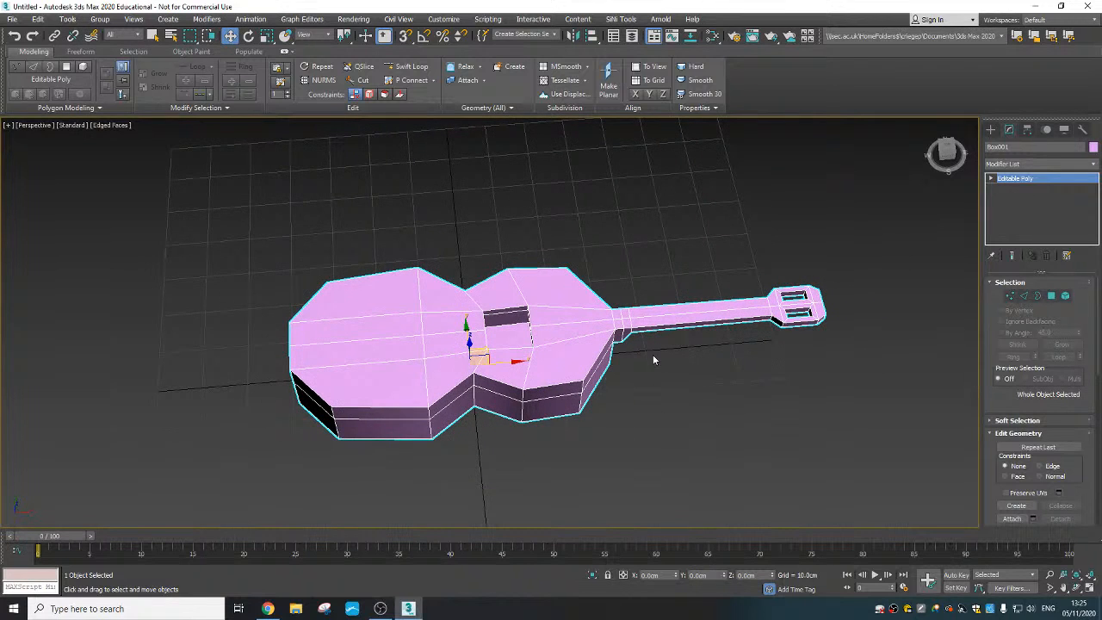
{"action": "left_click", "coordinate": [1067, 165]}
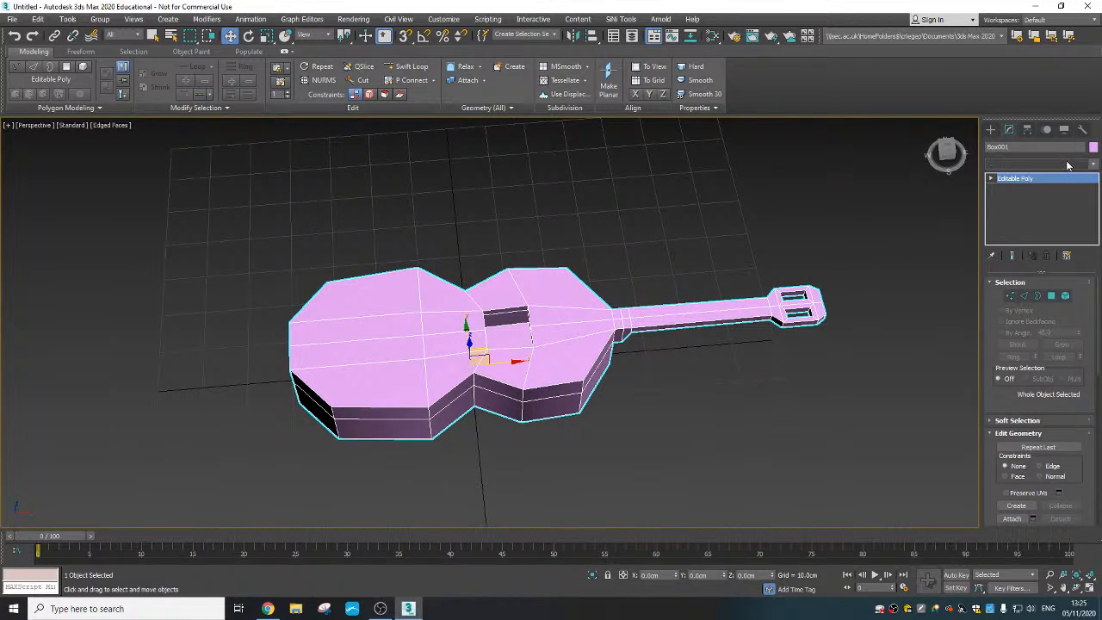
{"action": "left_click", "coordinate": [969, 323]}
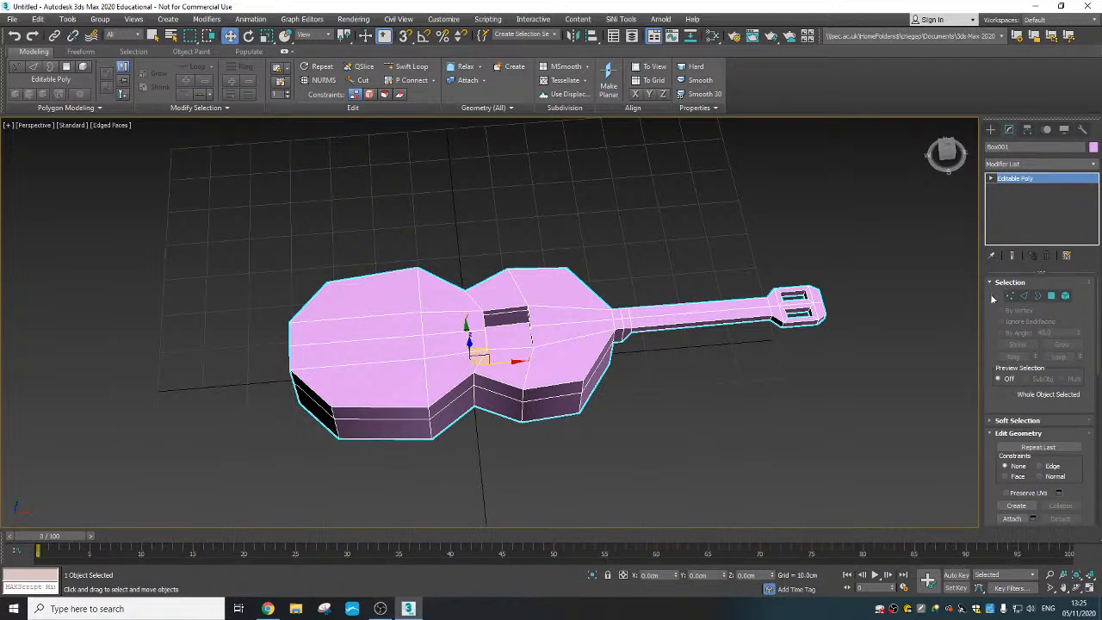
{"action": "left_click", "coordinate": [1057, 165]}
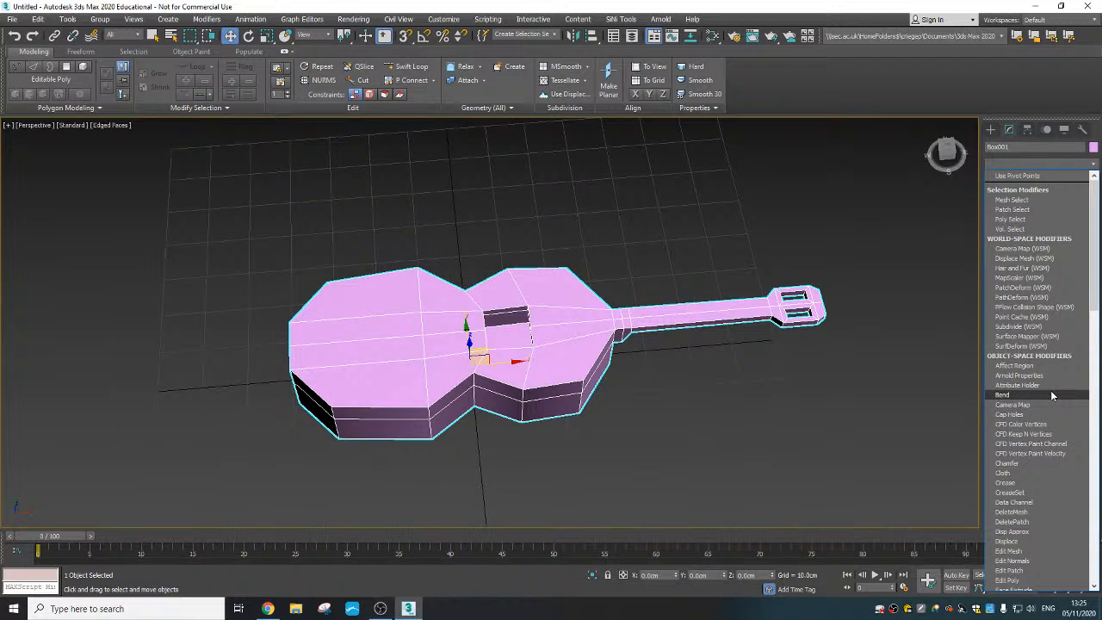
{"action": "type", "text": "mooth"}
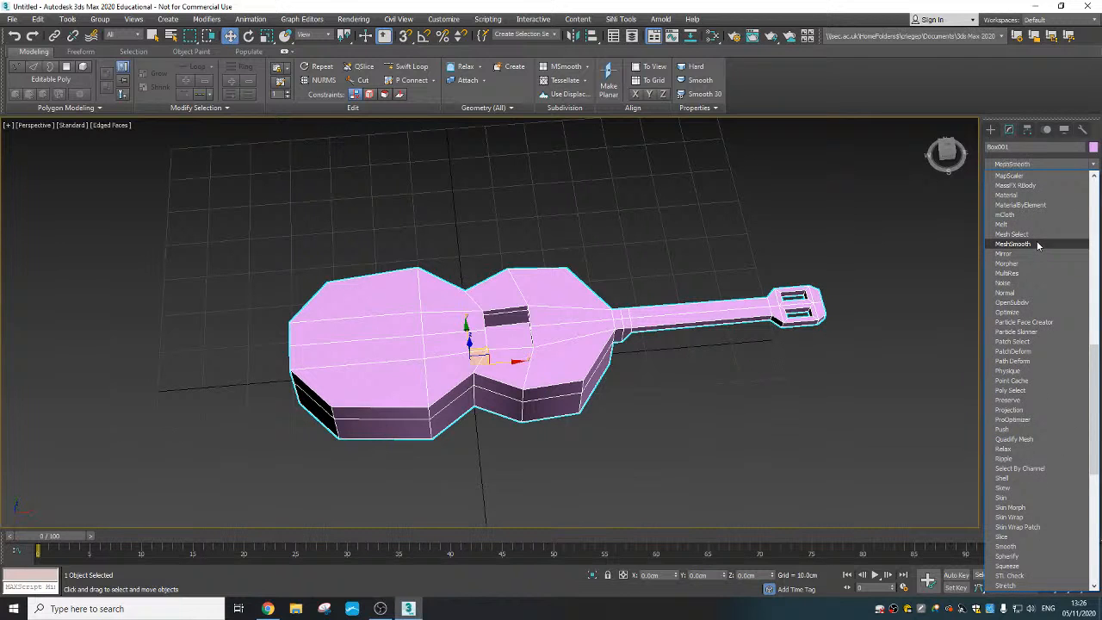
{"action": "left_click", "coordinate": [1037, 244]}
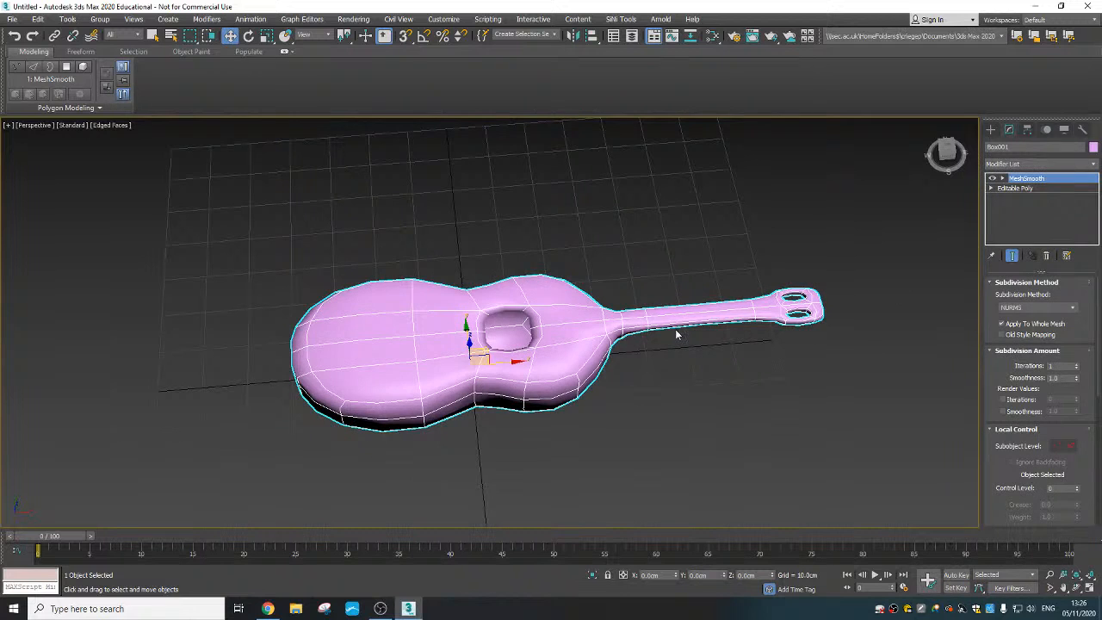
- Inspect the smoothed guitar from the other side and delete the MeshSmooth modifier
{"action": "middle_click_drag", "start_coordinate": [579, 382], "coordinate": [746, 387], "text": "alt"}
{"action": "scroll", "coordinate": [694, 364], "scroll_direction": "up", "scroll_amount": 3}
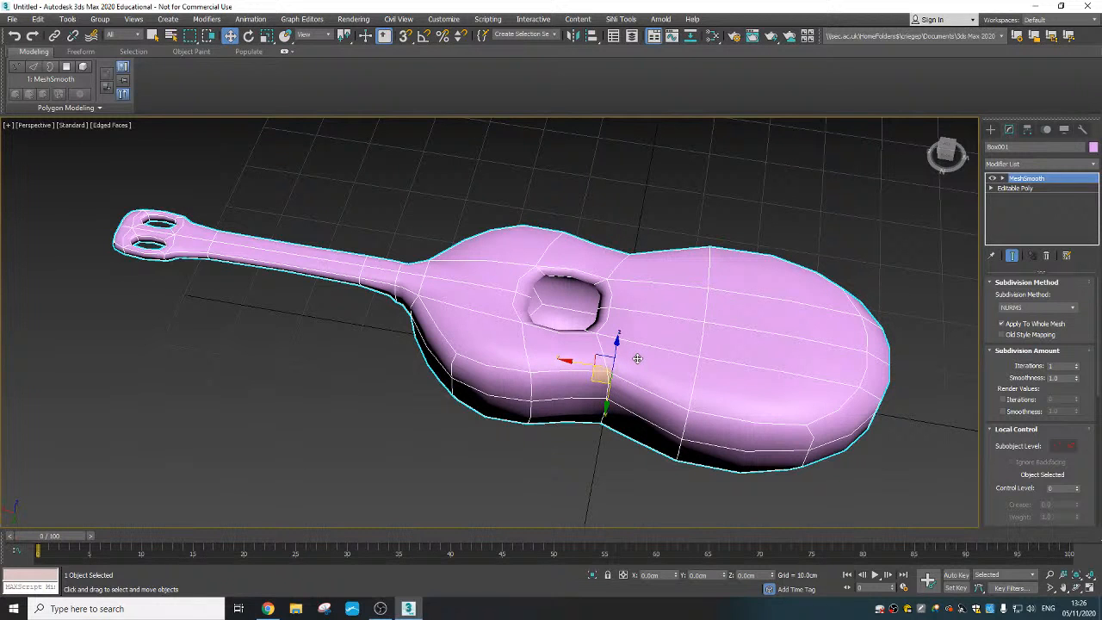
{"action": "middle_click_drag", "start_coordinate": [588, 358], "coordinate": [615, 348], "text": "alt"}
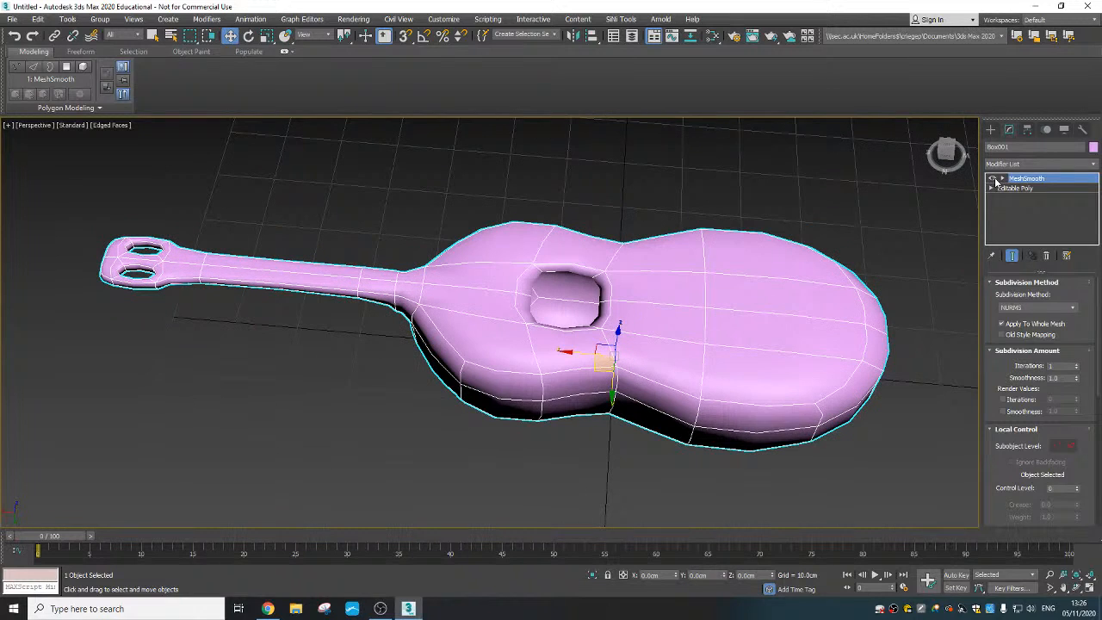
{"action": "right_click", "coordinate": [1045, 180]}
{"action": "left_click", "coordinate": [1045, 196]}
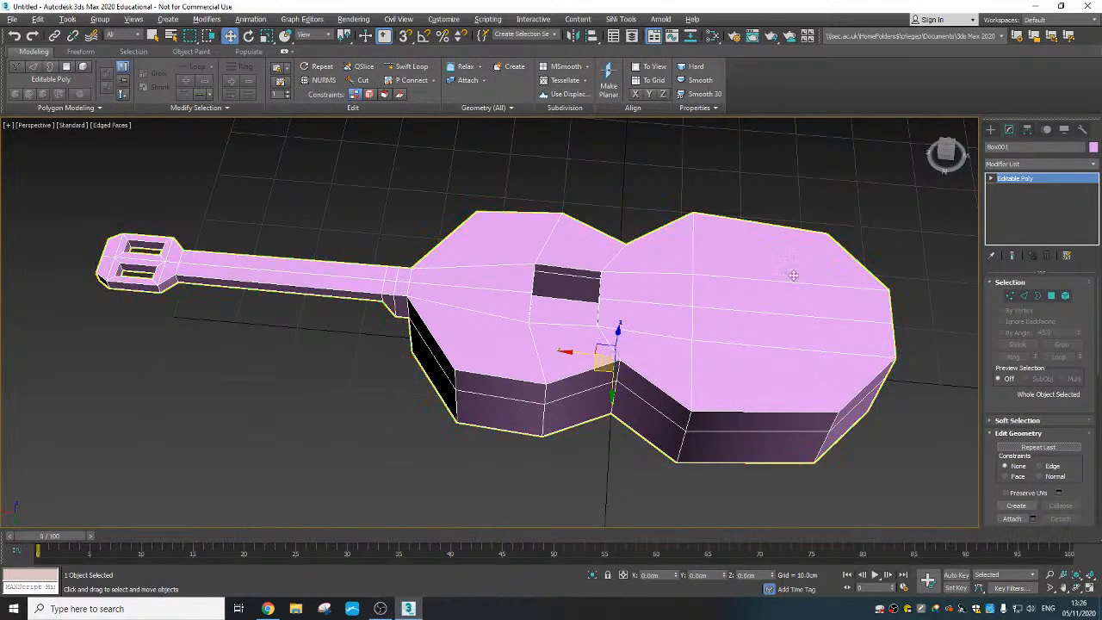
{"action": "middle_click_drag", "start_coordinate": [792, 272], "coordinate": [579, 246], "text": "alt"}
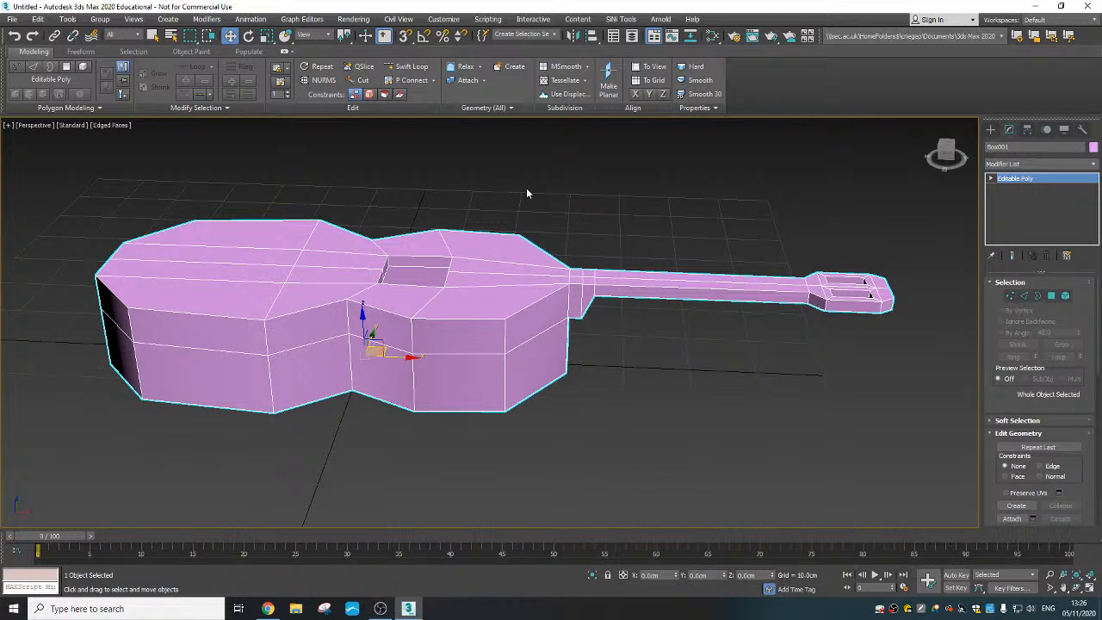
{"action": "middle_click_drag", "start_coordinate": [436, 218], "coordinate": [428, 239], "text": "alt"}
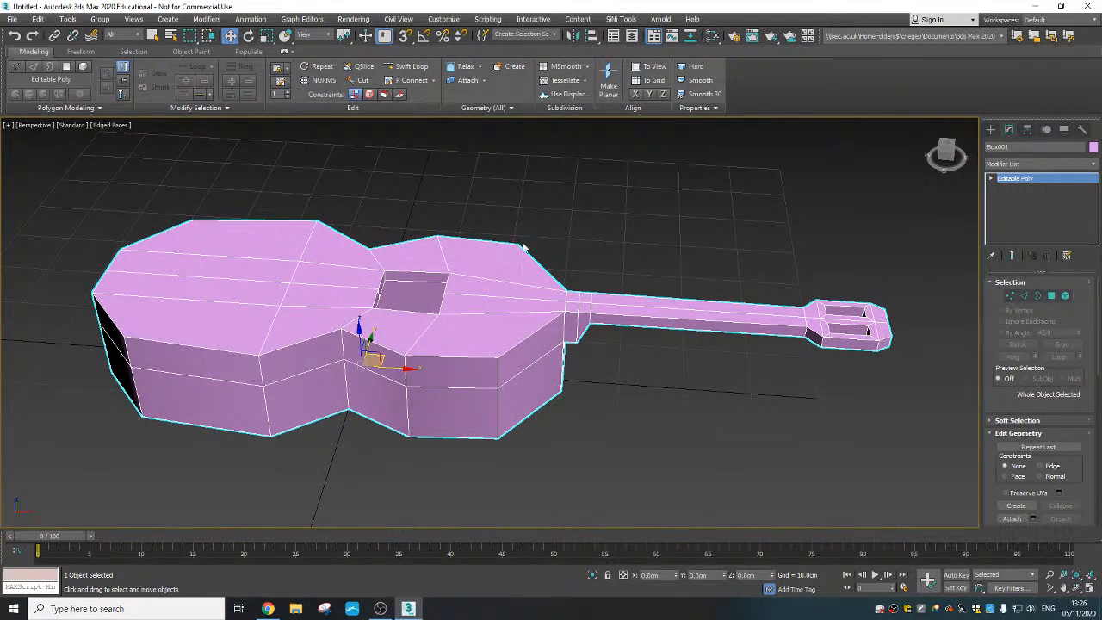
{"action": "mouse_move", "coordinate": [522, 247]}
{"action": "middle_mouse_down", "text": "alt"}
{"action": "mouse_move", "coordinate": [558, 274]}
{"action": "mouse_move", "coordinate": [509, 265]}
{"action": "mouse_move", "coordinate": [522, 260]}
{"action": "middle_mouse_up", "text": "alt"}
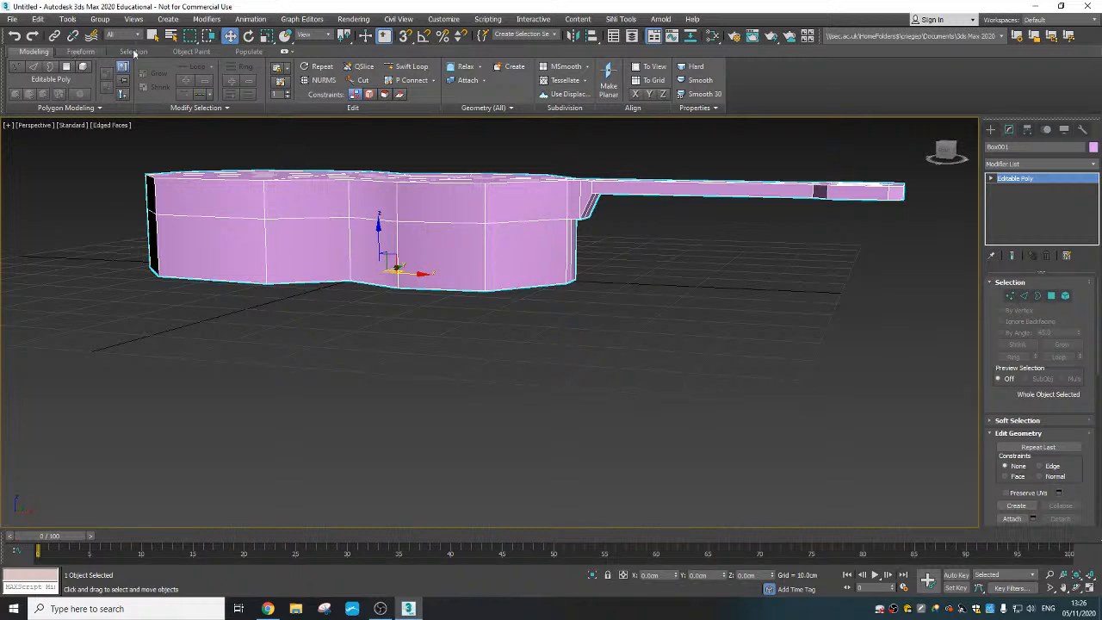
{"action": "left_click", "coordinate": [285, 52]}
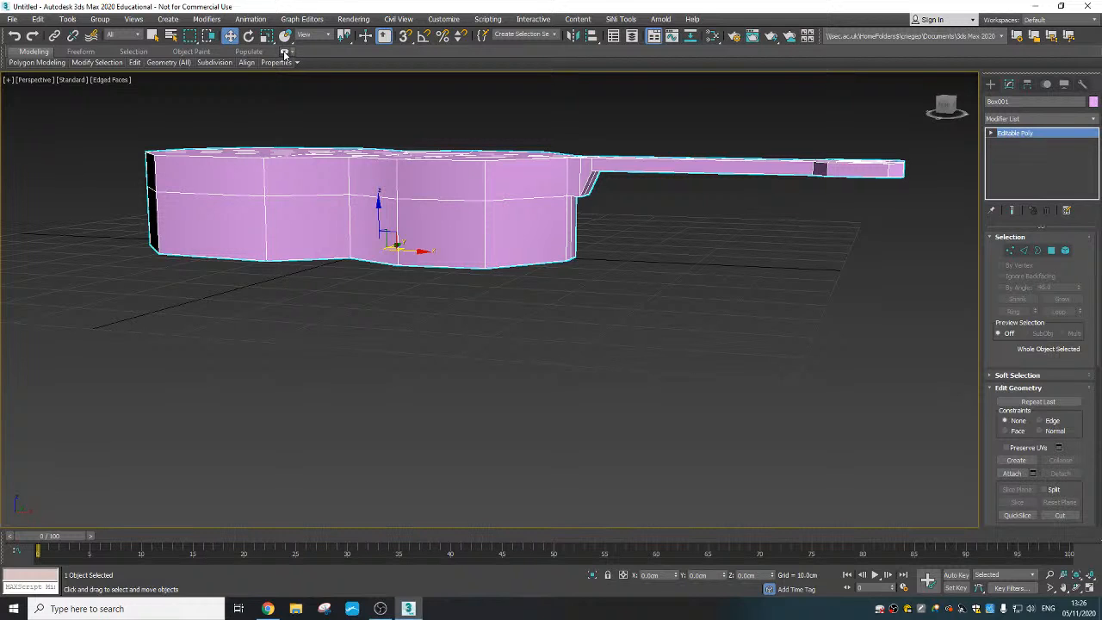
{"action": "left_click", "coordinate": [284, 53]}
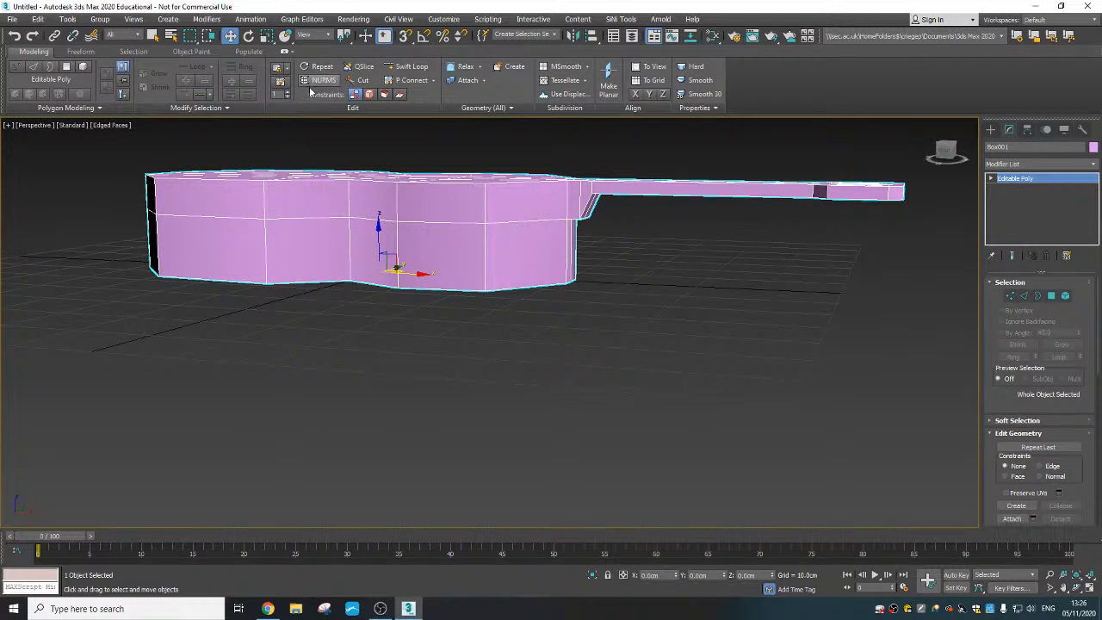
- Insert a Swift Loop edge loop around the guitar body's sides, just above its bottom edge
{"action": "left_click", "coordinate": [411, 67]}
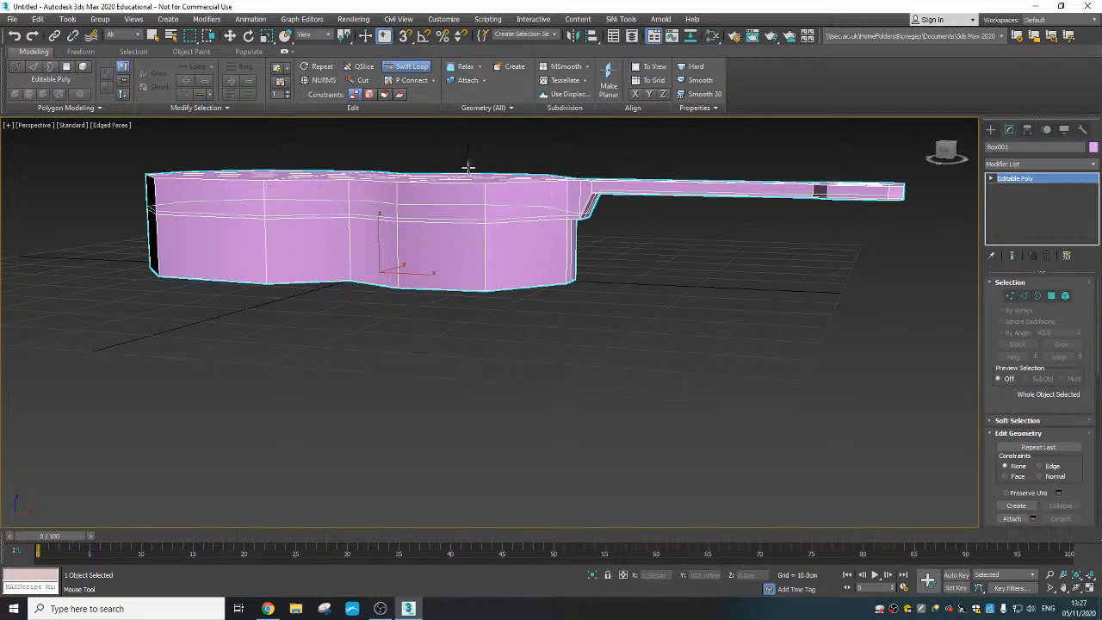
{"action": "scroll", "coordinate": [551, 271], "scroll_direction": "up", "scroll_amount": 3}
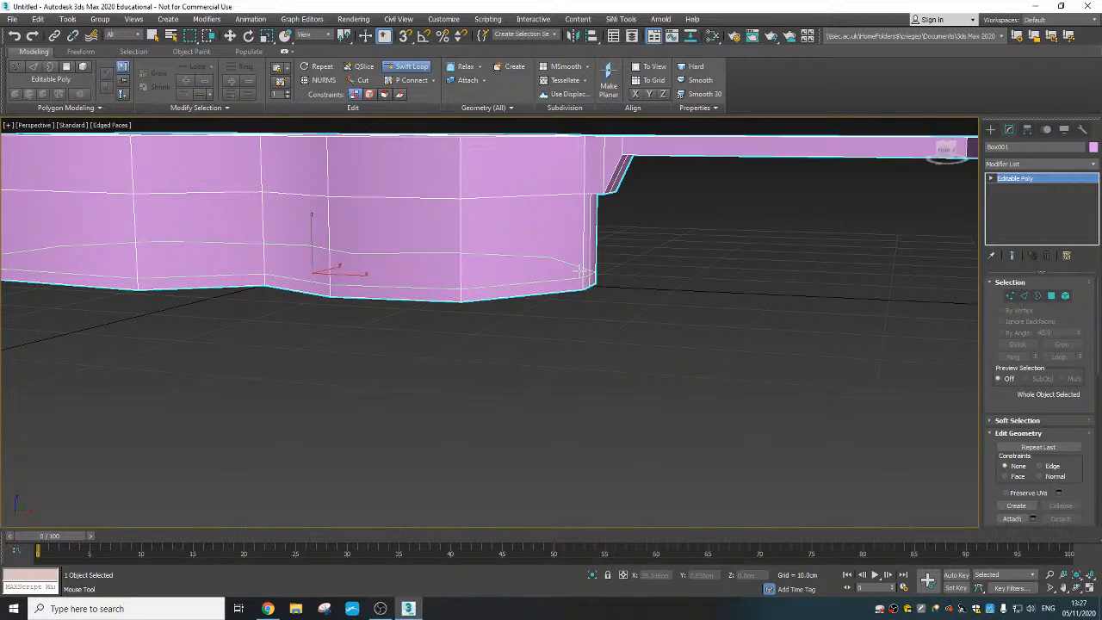
{"action": "scroll", "coordinate": [559, 267], "scroll_direction": "up", "scroll_amount": 5}
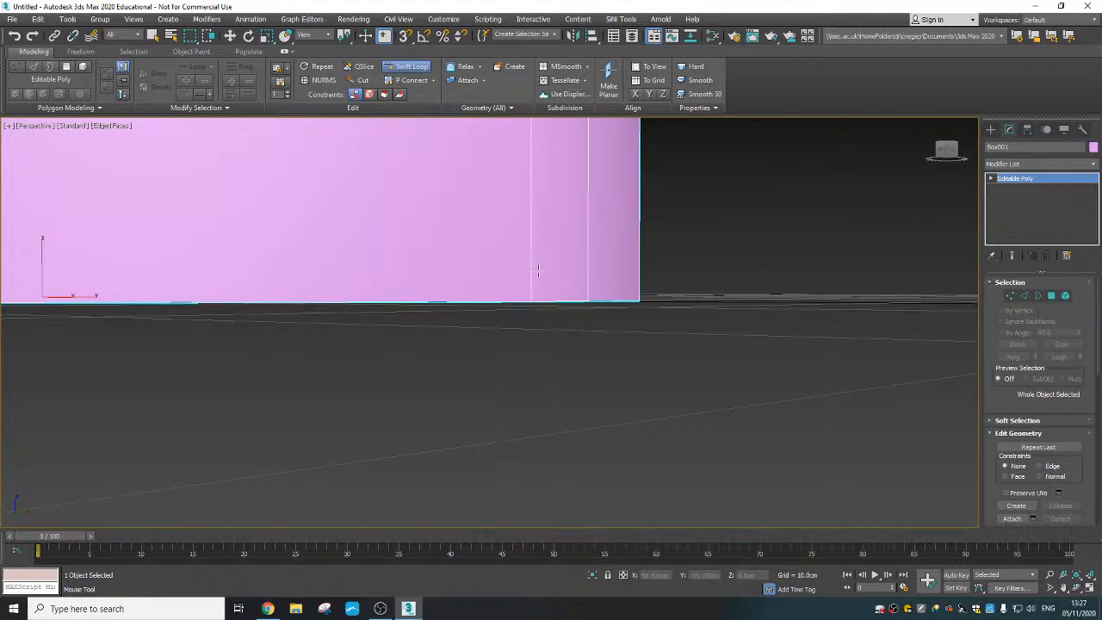
{"action": "mouse_move", "coordinate": [537, 276]}
{"action": "middle_mouse_down", "text": "alt"}
{"action": "mouse_move", "coordinate": [547, 271]}
{"action": "mouse_move", "coordinate": [546, 284]}
{"action": "middle_mouse_up", "text": "alt"}
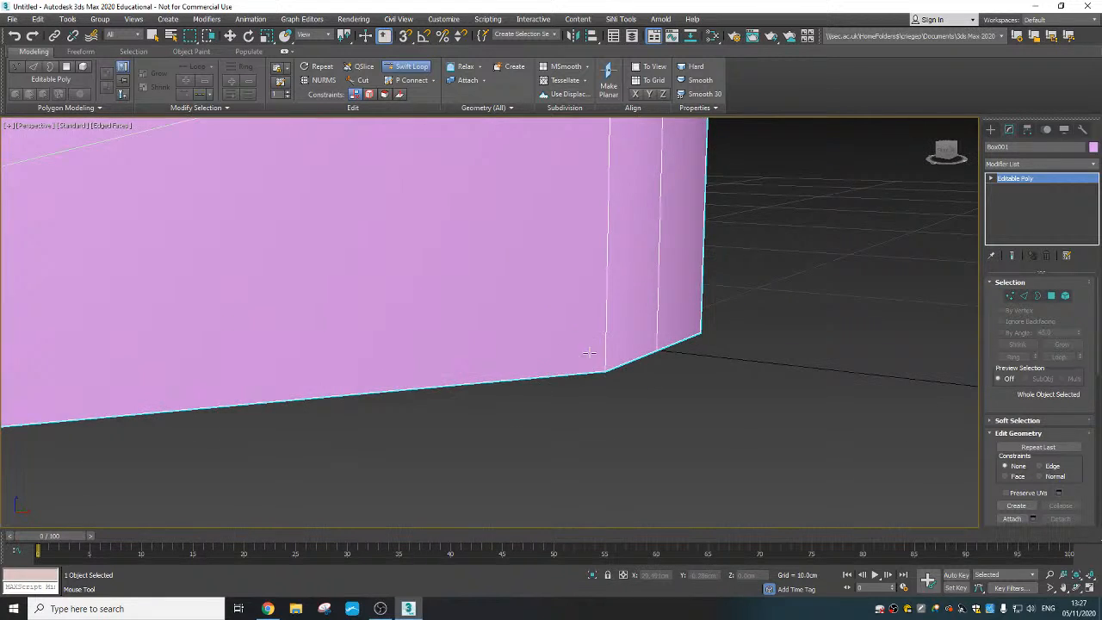
{"action": "scroll", "coordinate": [577, 301], "scroll_direction": "down", "scroll_amount": 3}
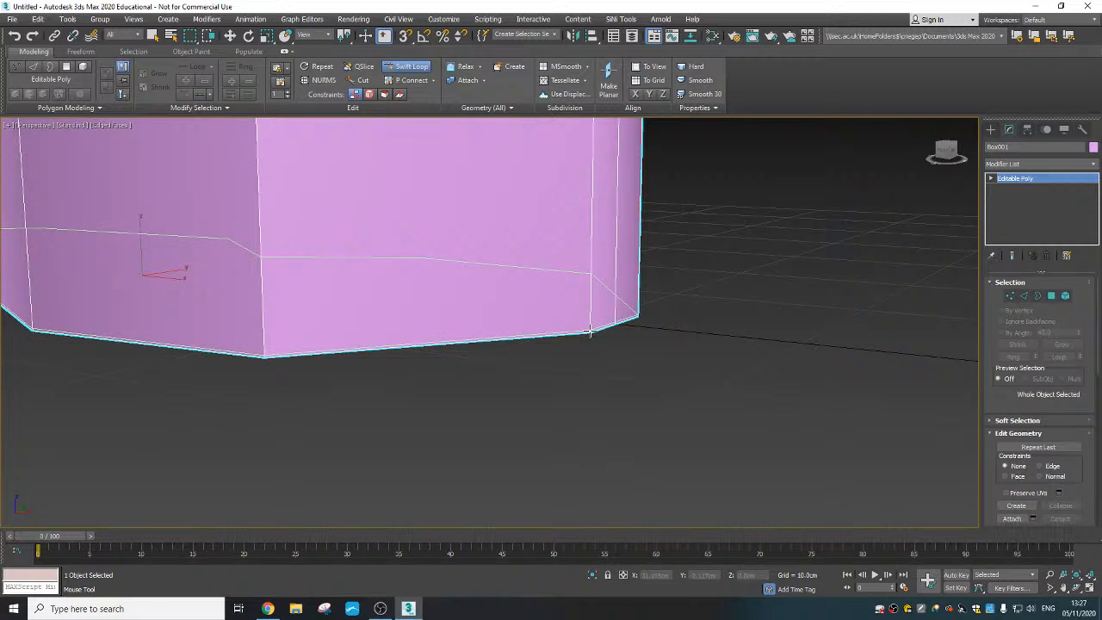
{"action": "scroll", "coordinate": [625, 327], "scroll_direction": "down", "scroll_amount": 5}
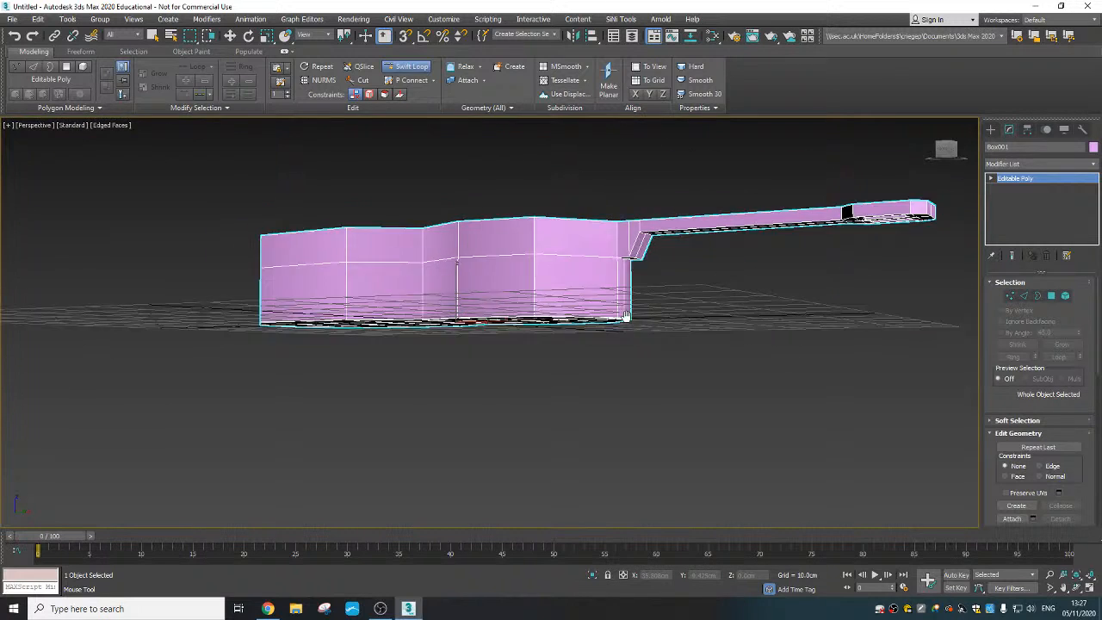
{"action": "scroll", "coordinate": [616, 323], "scroll_direction": "up", "scroll_amount": 6}
{"action": "scroll", "coordinate": [614, 323], "scroll_direction": "up", "scroll_amount": 3}
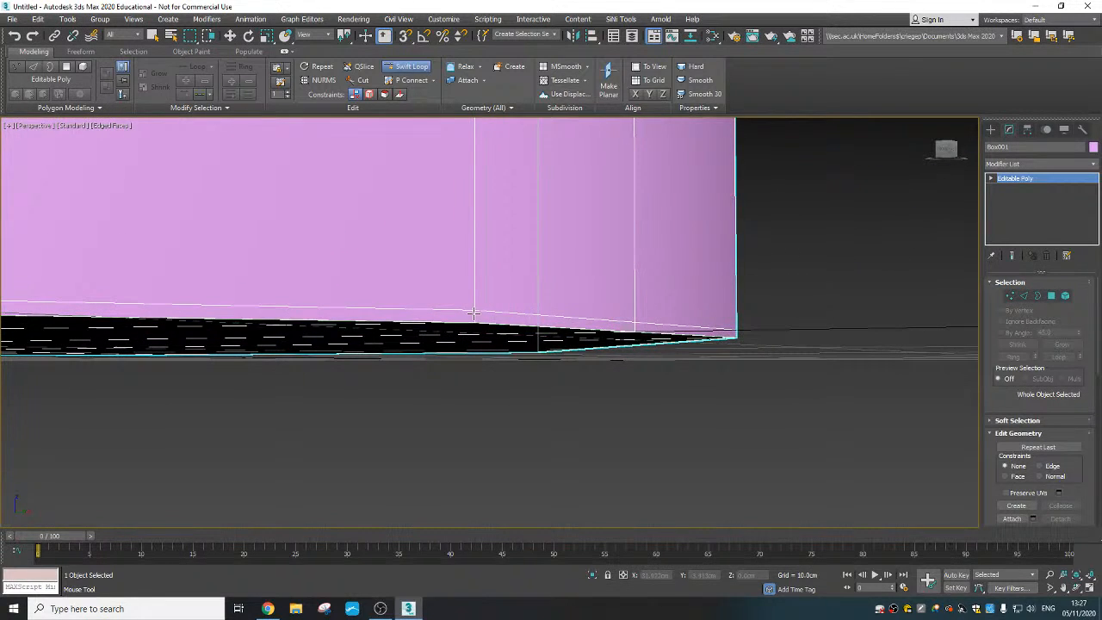
{"action": "scroll", "coordinate": [556, 308], "scroll_direction": "down", "scroll_amount": 5}
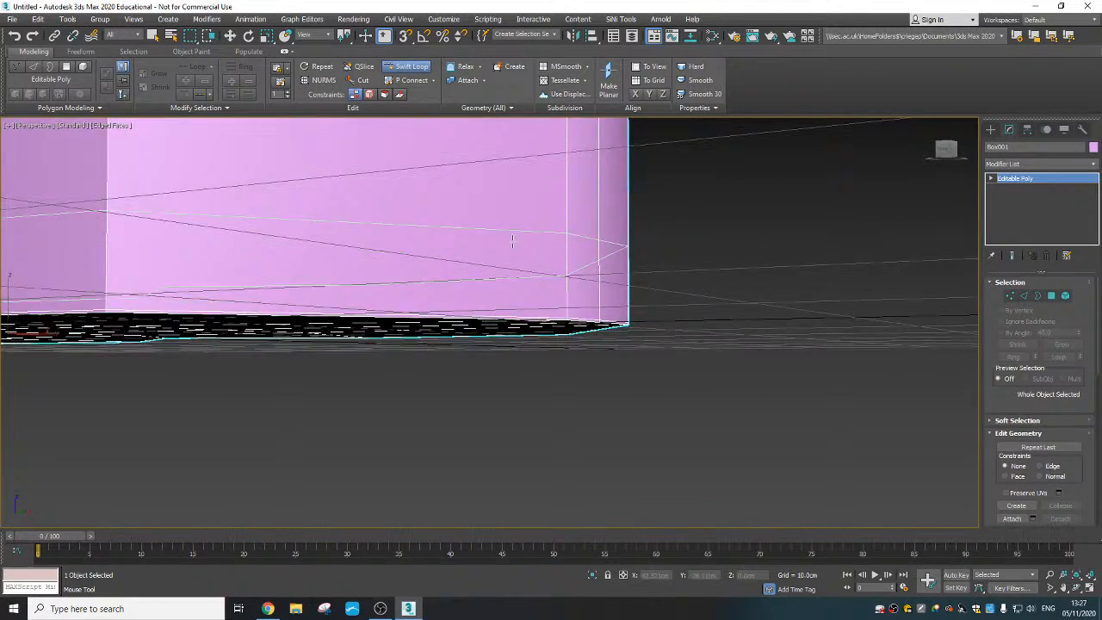
{"action": "middle_click_drag", "start_coordinate": [514, 241], "coordinate": [523, 329]}
{"action": "scroll", "coordinate": [573, 205], "scroll_direction": "up", "scroll_amount": 5}
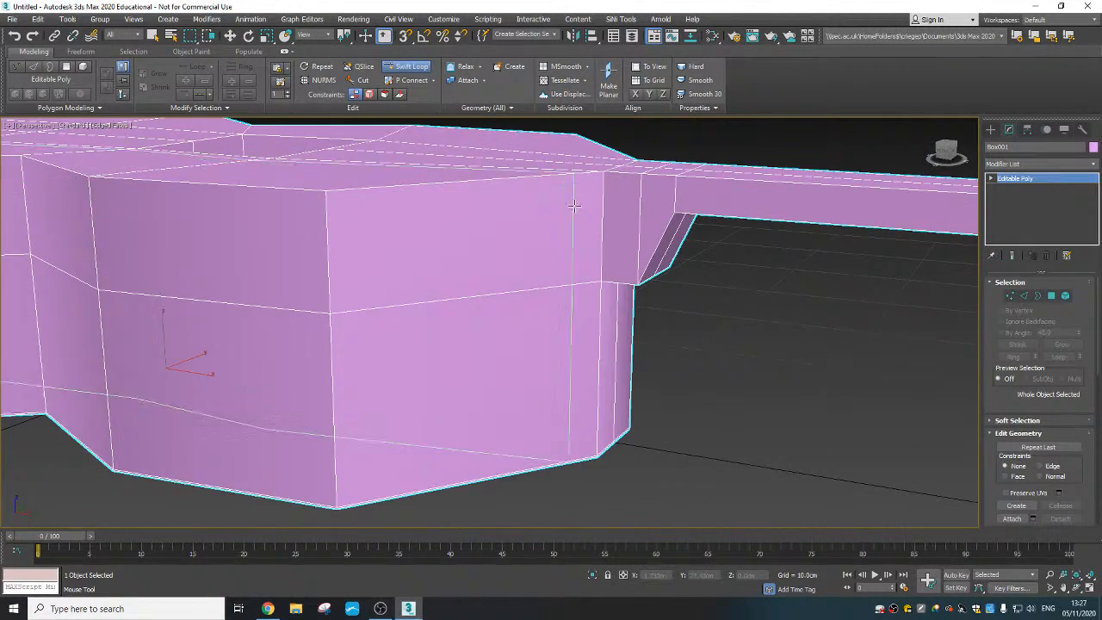
- Insert Swift Loop edge loops around the guitar body's sides, just below the top edge and close beside the middle horizontal edge
{"action": "middle_click_drag", "start_coordinate": [577, 204], "coordinate": [531, 269]}
{"action": "scroll", "coordinate": [531, 269], "scroll_direction": "up", "scroll_amount": 3}
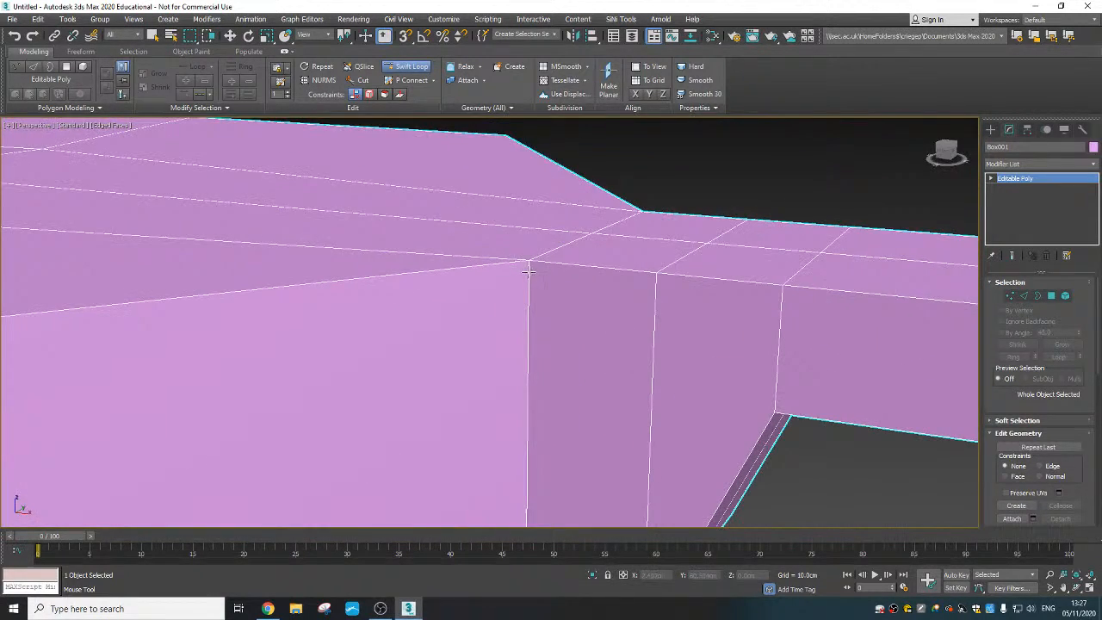
{"action": "scroll", "coordinate": [529, 269], "scroll_direction": "down", "scroll_amount": 3}
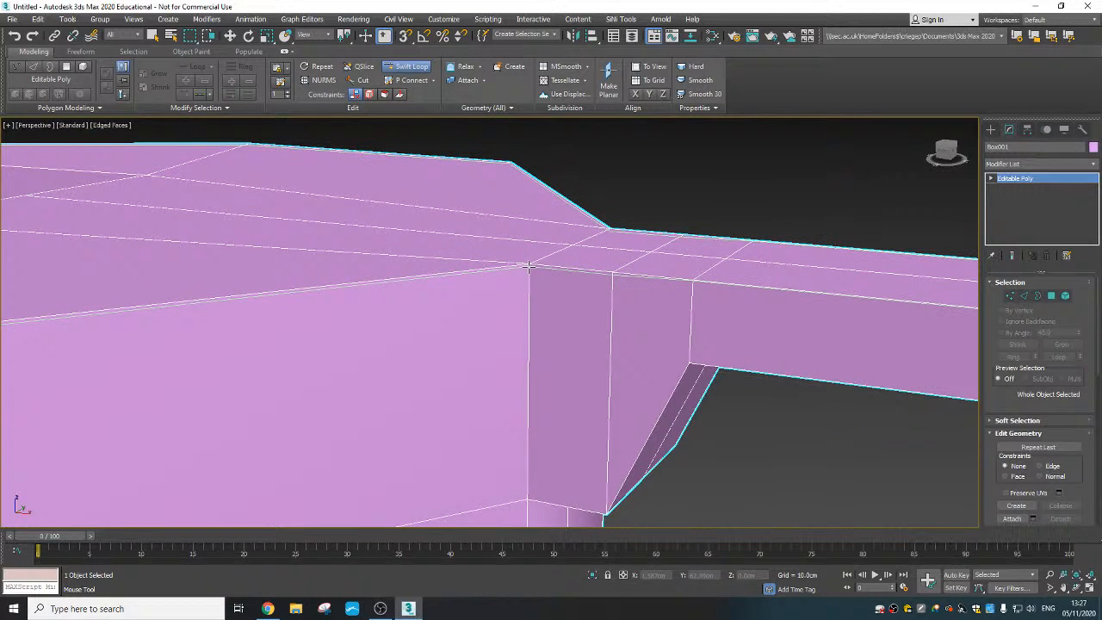
{"action": "scroll", "coordinate": [530, 275], "scroll_direction": "down", "scroll_amount": 6}
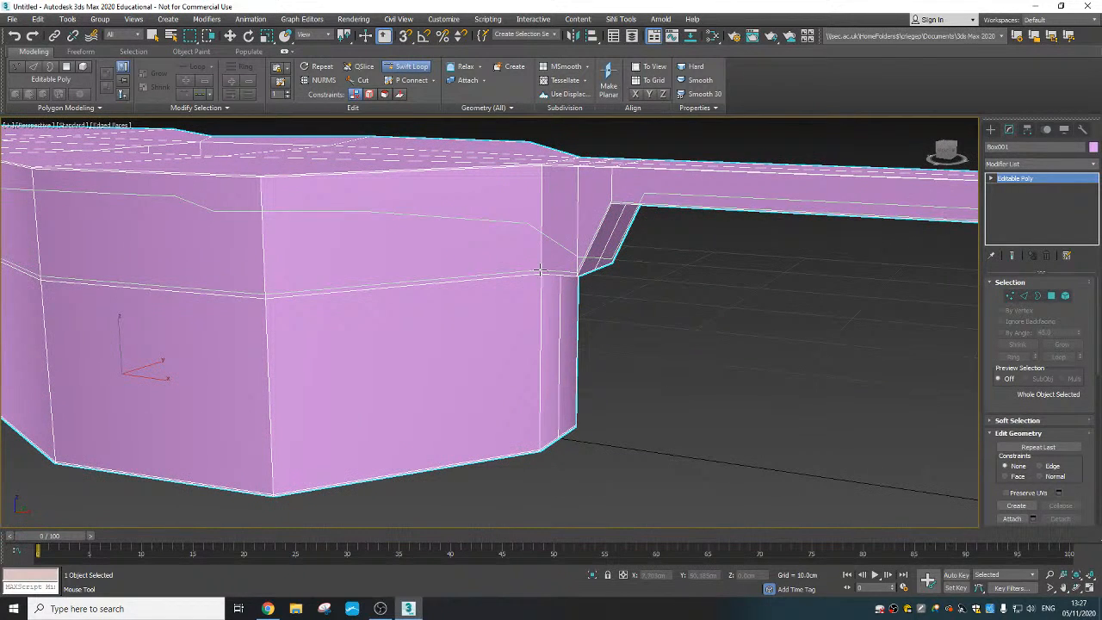
{"action": "scroll", "coordinate": [546, 270], "scroll_direction": "up", "scroll_amount": 3}
{"action": "scroll", "coordinate": [551, 275], "scroll_direction": "down", "scroll_amount": 5}
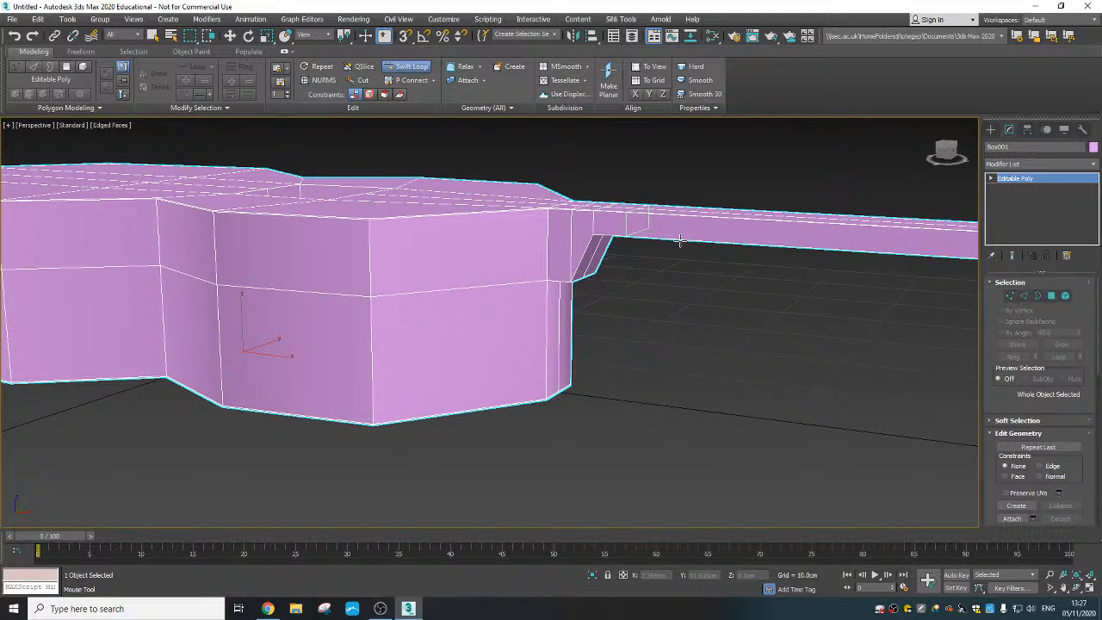
{"action": "scroll", "coordinate": [540, 281], "scroll_direction": "up", "scroll_amount": 2}
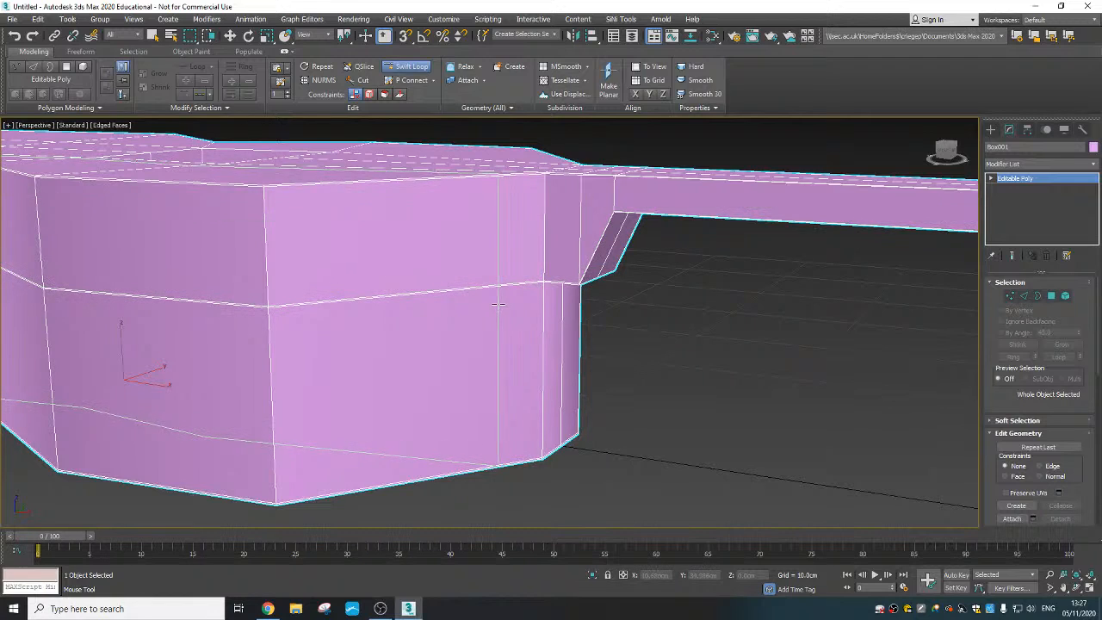
{"action": "scroll", "coordinate": [482, 299], "scroll_direction": "down", "scroll_amount": 5}
{"action": "middle_click_drag", "start_coordinate": [474, 298], "coordinate": [514, 344]}
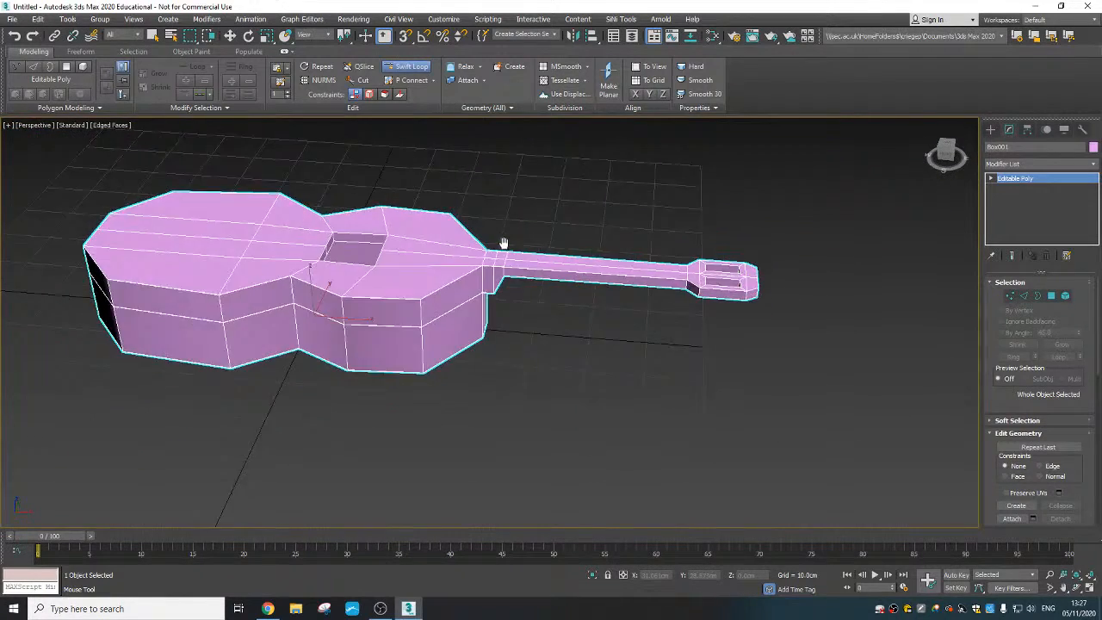
- Insert Swift Loop edge loops close beside the cross edges where the neck heel meets the body and where it meets the neck
{"action": "scroll", "coordinate": [489, 247], "scroll_direction": "up", "scroll_amount": 5}
{"action": "scroll", "coordinate": [489, 248], "scroll_direction": "up", "scroll_amount": 2}
{"action": "middle_click_drag", "start_coordinate": [490, 248], "coordinate": [524, 214], "text": "alt"}
{"action": "scroll", "coordinate": [506, 218], "scroll_direction": "down", "scroll_amount": 4}
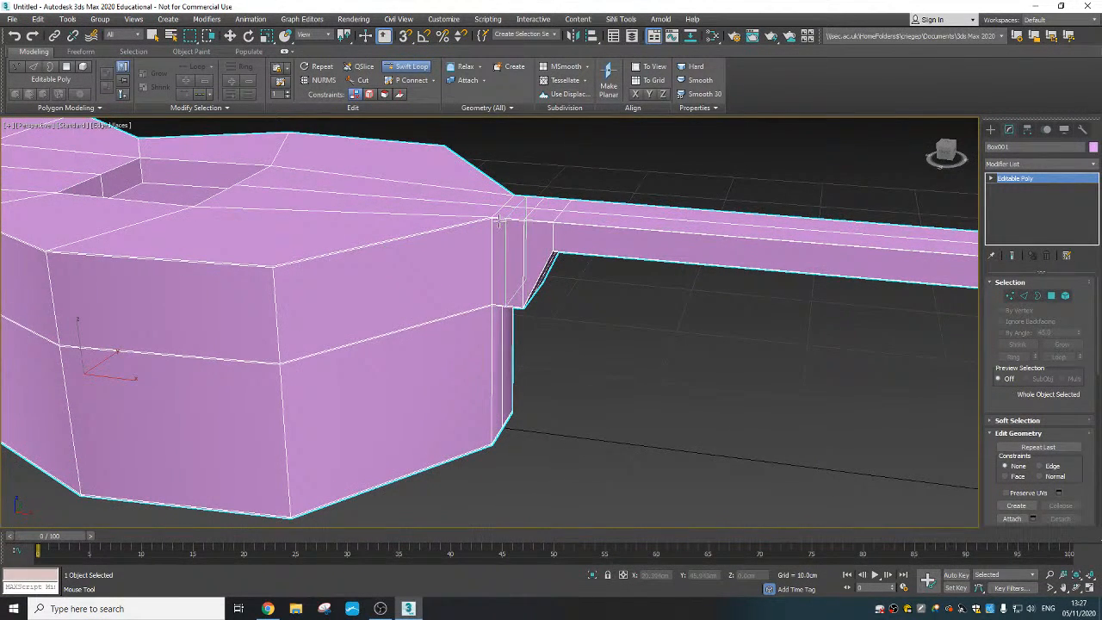
{"action": "scroll", "coordinate": [521, 221], "scroll_direction": "up", "scroll_amount": 3}
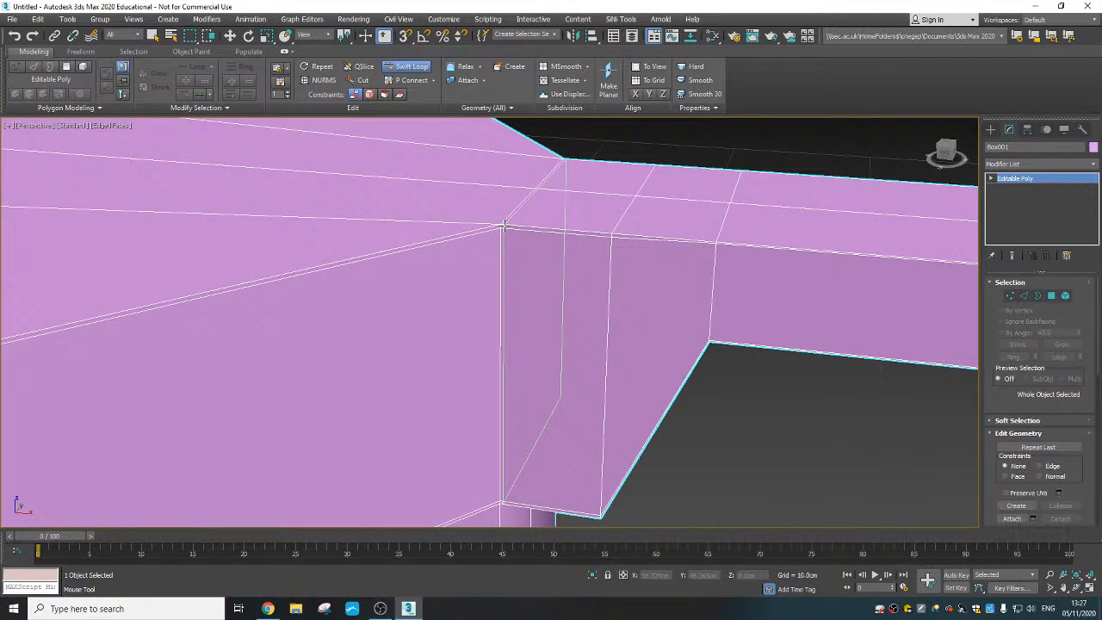
{"action": "left_click", "coordinate": [504, 226]}
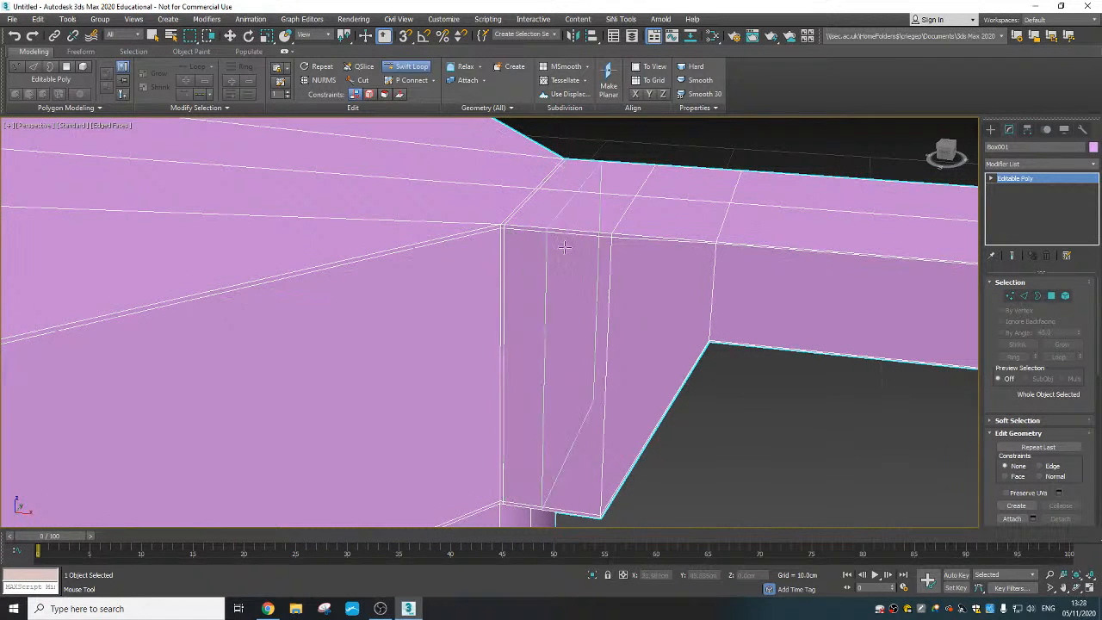
{"action": "left_click", "coordinate": [614, 233]}
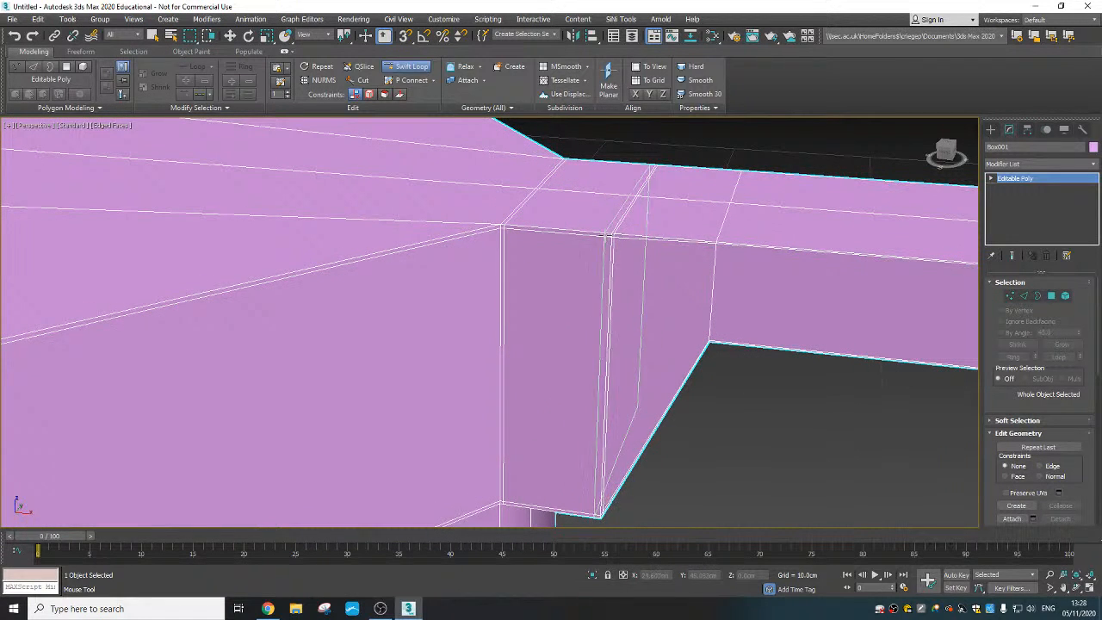
{"action": "left_click", "coordinate": [609, 235]}
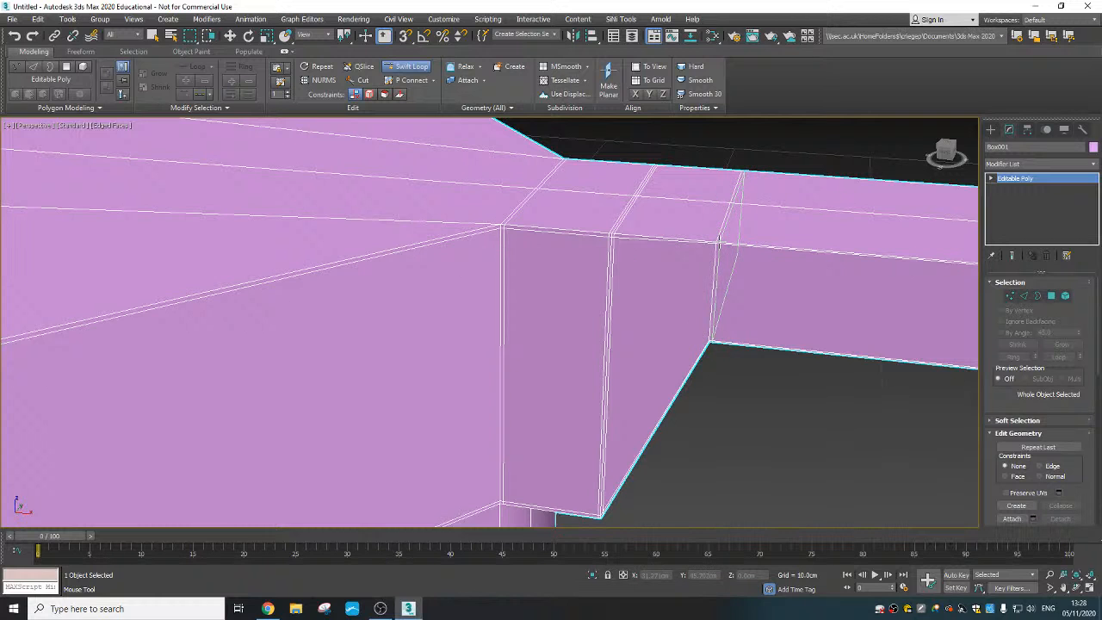
{"action": "left_click", "coordinate": [717, 244]}
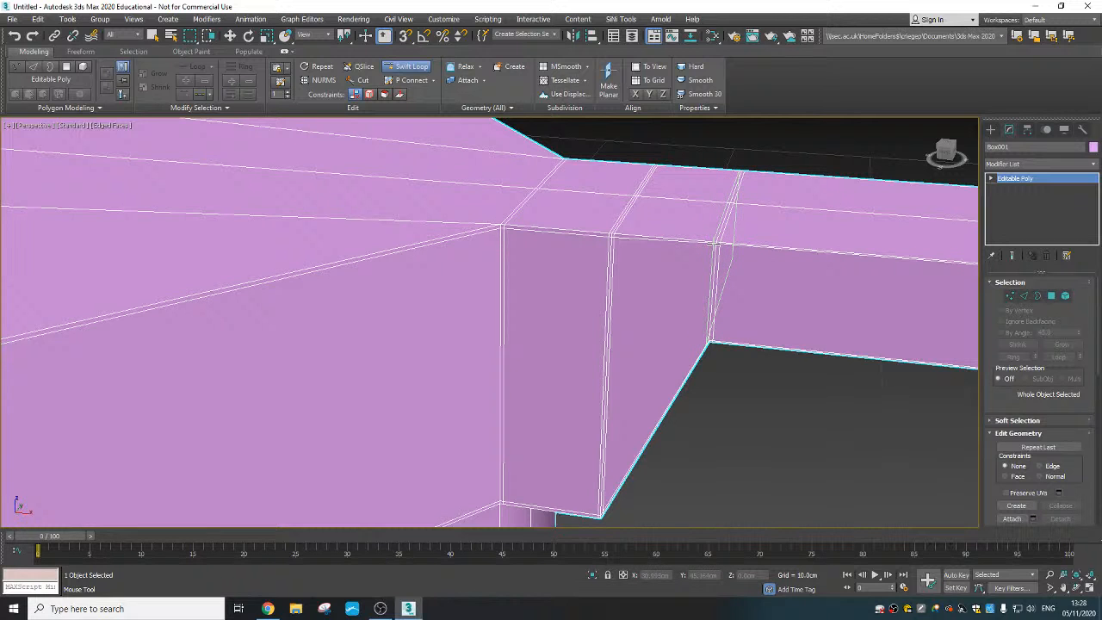
- Insert tight Swift Loop edge loops at the neck-to-headstock junction and across both ends of the headstock's wide section
{"action": "scroll", "coordinate": [665, 334], "scroll_direction": "down", "scroll_amount": 6}
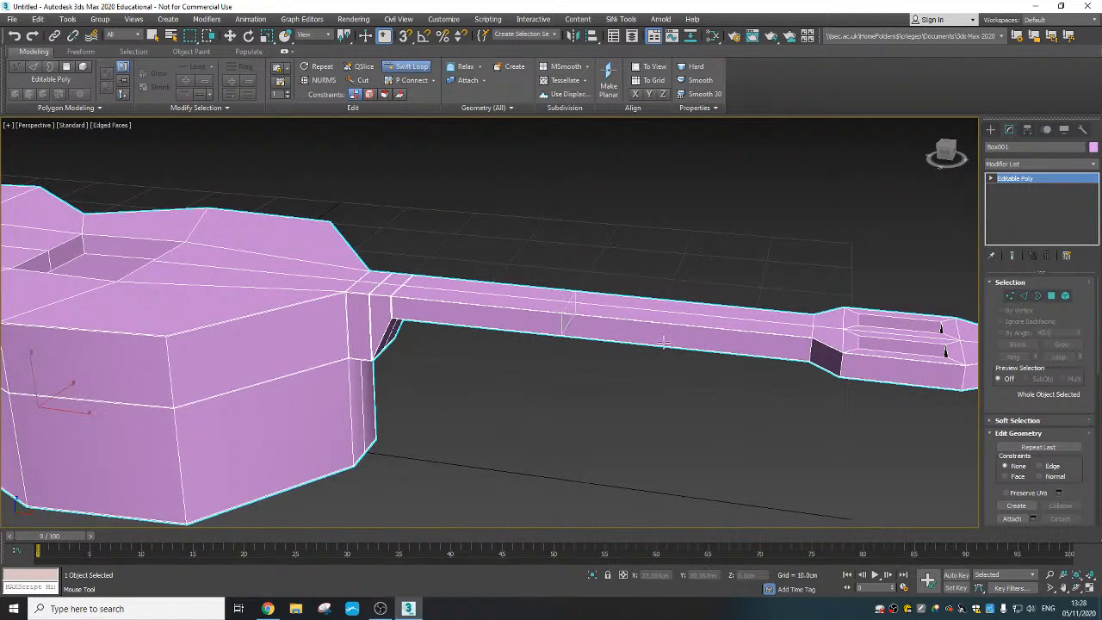
{"action": "scroll", "coordinate": [663, 342], "scroll_direction": "up", "scroll_amount": 6}
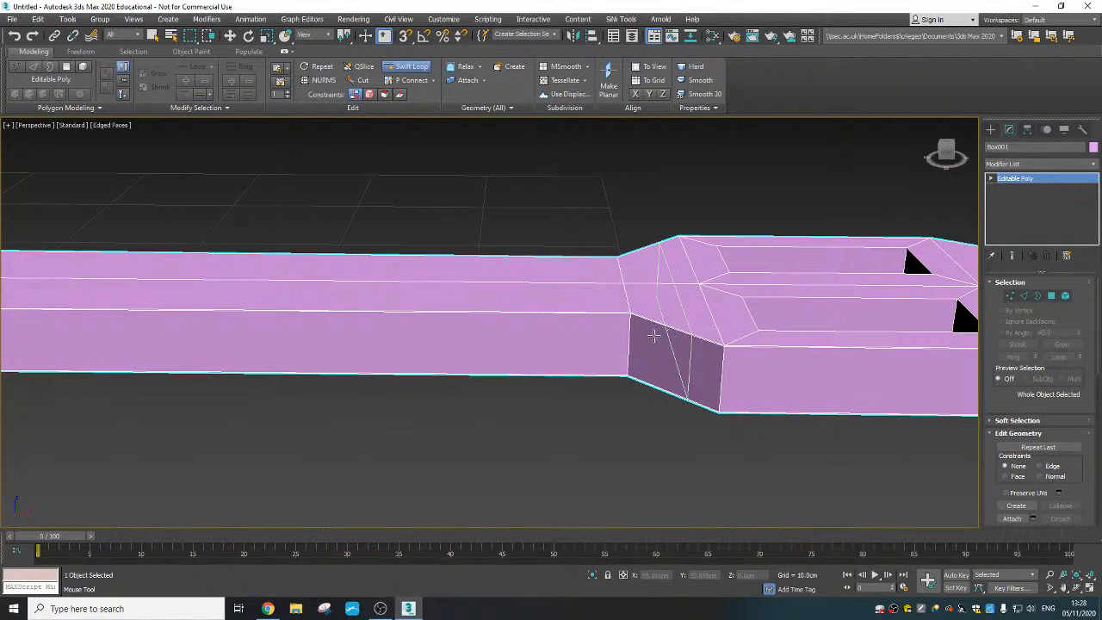
{"action": "scroll", "coordinate": [628, 314], "scroll_direction": "up", "scroll_amount": 1}
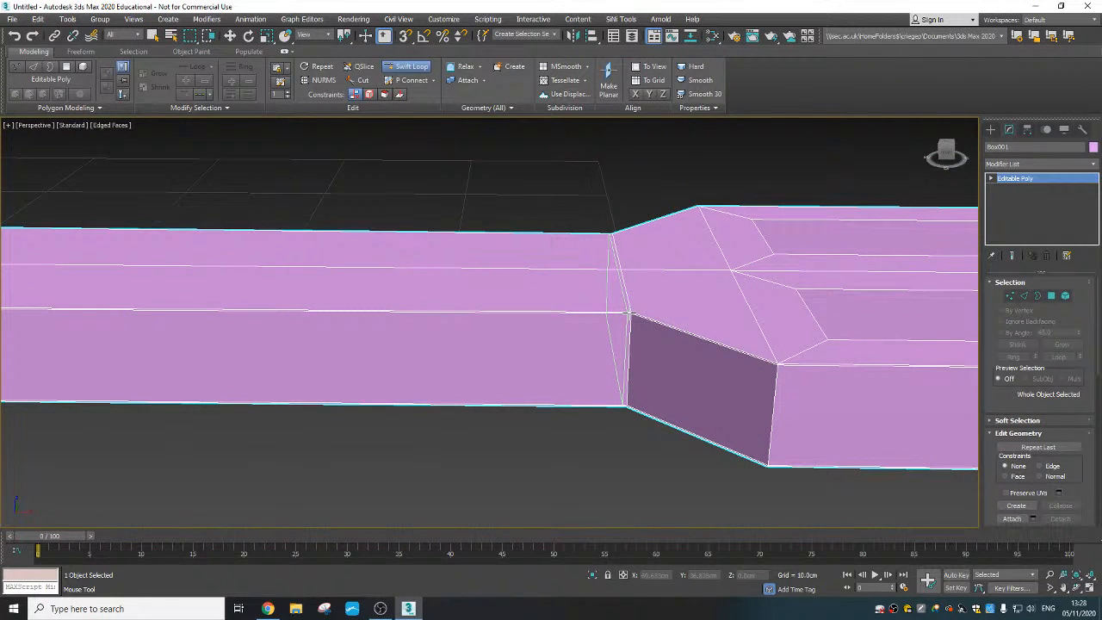
{"action": "left_click", "coordinate": [629, 313]}
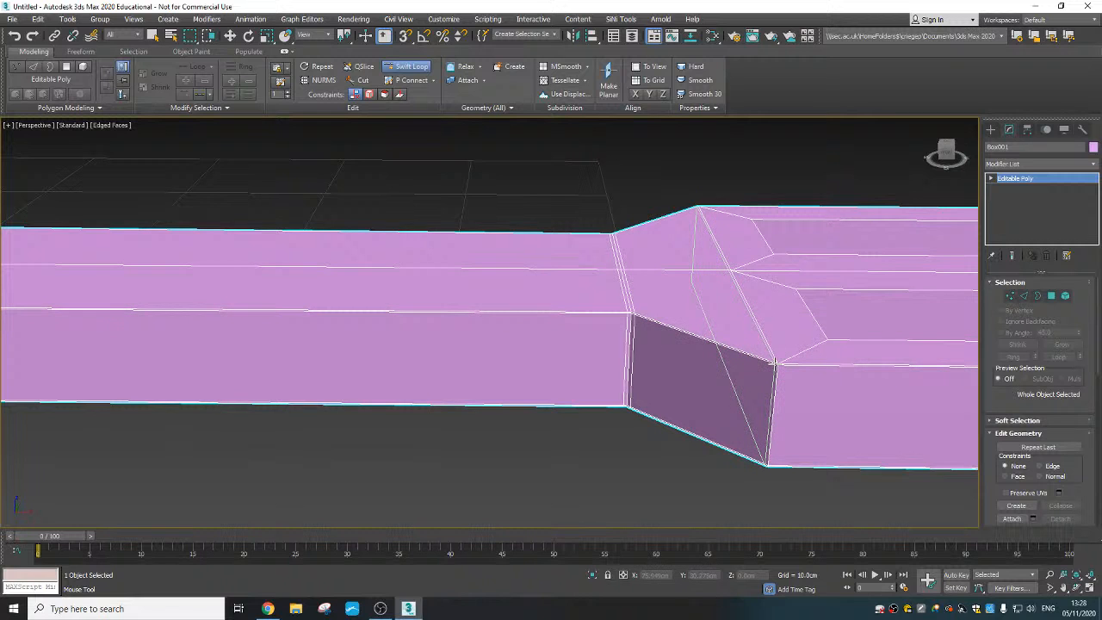
{"action": "scroll", "coordinate": [772, 365], "scroll_direction": "down", "scroll_amount": 3}
{"action": "middle_click_drag", "start_coordinate": [766, 362], "coordinate": [467, 366]}
{"action": "middle_click_drag", "start_coordinate": [656, 320], "coordinate": [584, 282], "text": "alt"}
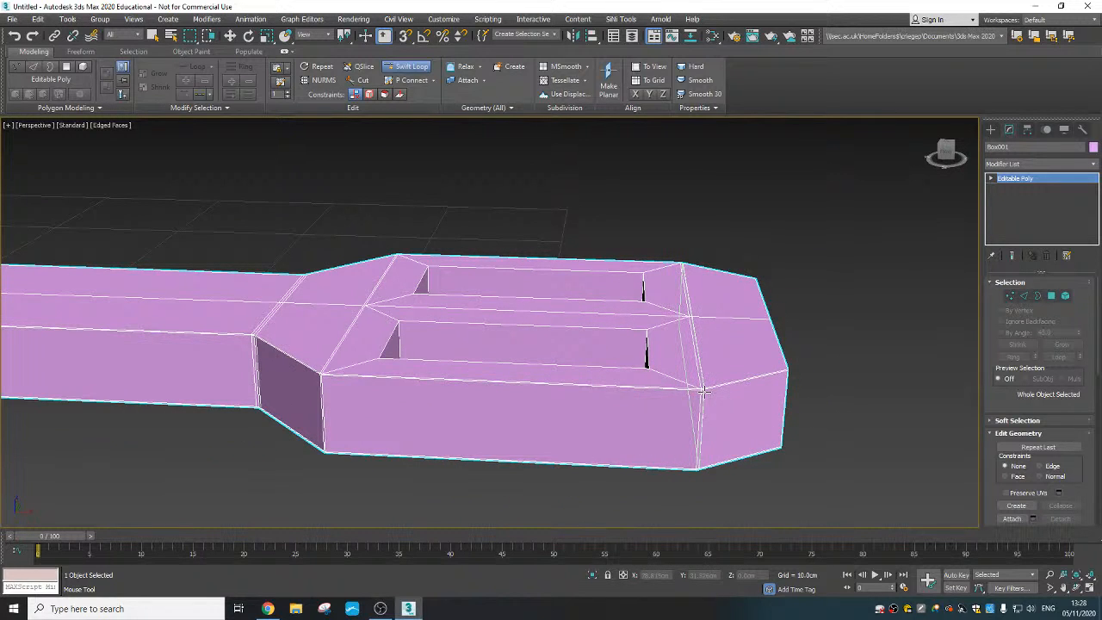
{"action": "middle_click_drag", "start_coordinate": [609, 303], "coordinate": [597, 354], "text": "alt"}
{"action": "key", "text": "w"}
- Select the eight vertical corner edges inside the two headstock slots
{"action": "scroll", "coordinate": [539, 364], "scroll_direction": "down", "scroll_amount": 4}
{"action": "middle_click_drag", "start_coordinate": [491, 374], "coordinate": [569, 324]}
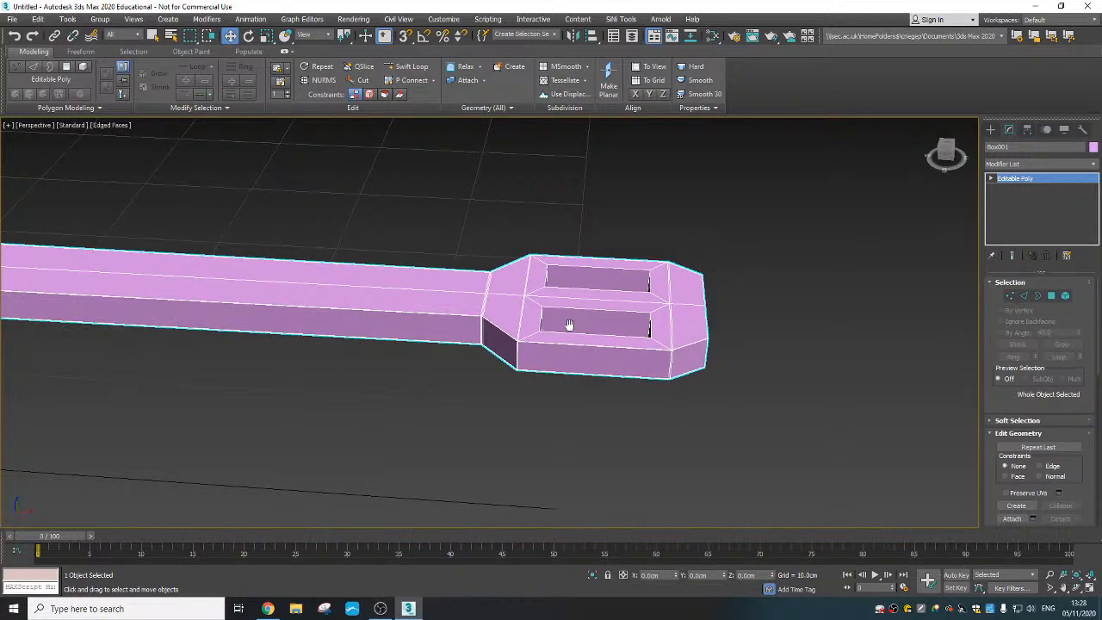
{"action": "scroll", "coordinate": [568, 324], "scroll_direction": "up", "scroll_amount": 5}
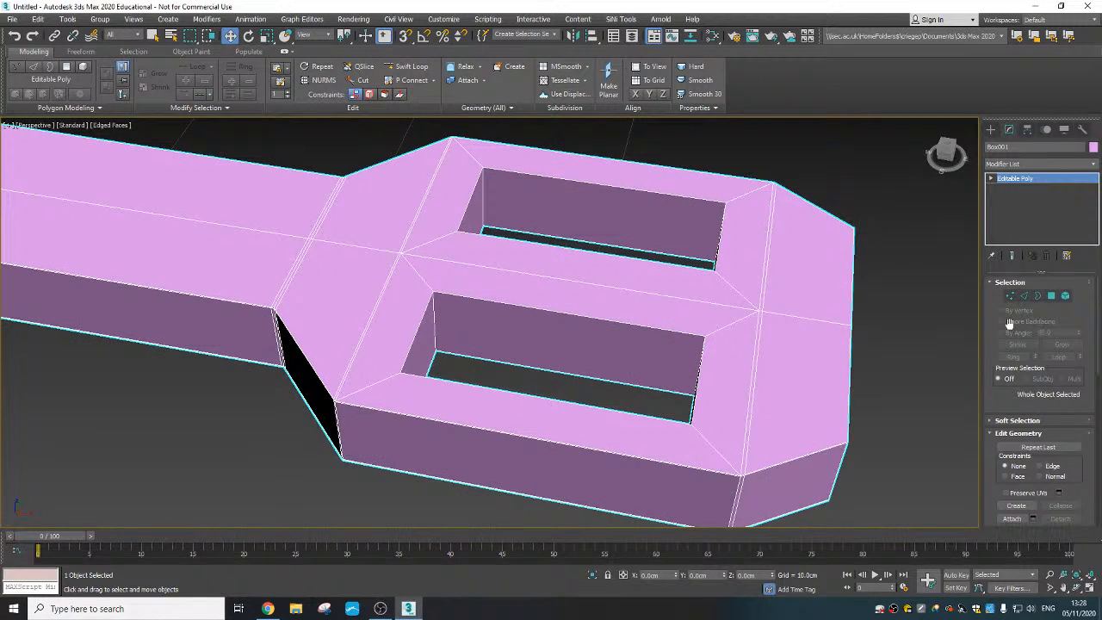
{"action": "left_click", "coordinate": [1024, 297]}
{"action": "left_click", "coordinate": [484, 203]}
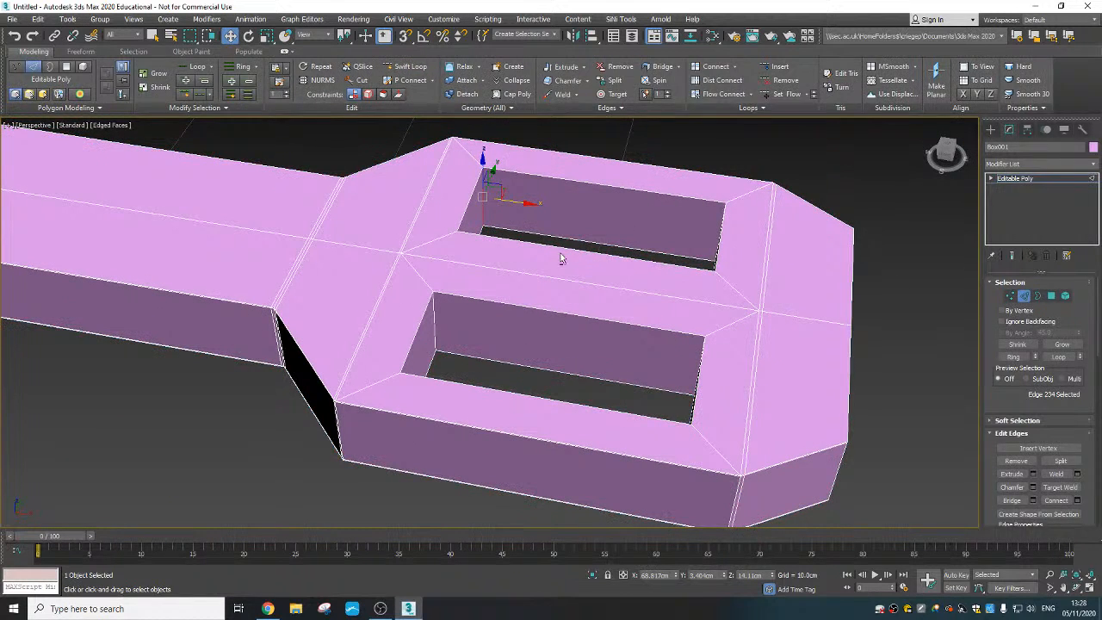
{"action": "middle_click_drag", "start_coordinate": [561, 256], "coordinate": [481, 291], "text": "alt"}
{"action": "left_click", "coordinate": [694, 147], "text": "ctrl"}
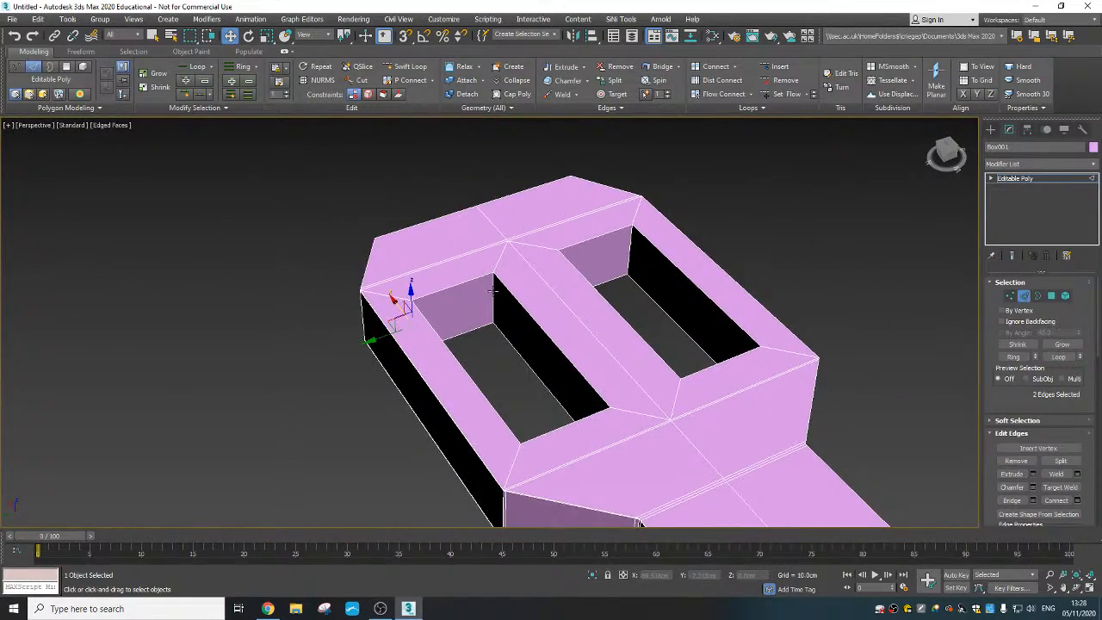
{"action": "left_click", "coordinate": [493, 291], "text": "ctrl"}
{"action": "middle_click_drag", "start_coordinate": [517, 334], "coordinate": [494, 246], "text": "alt"}
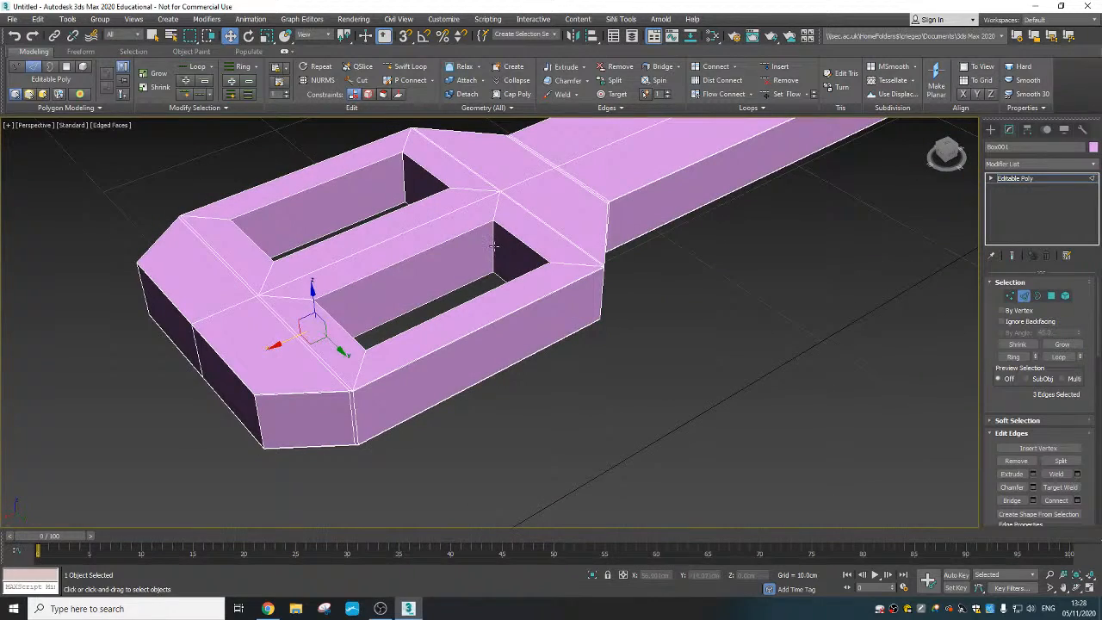
{"action": "left_click", "coordinate": [492, 247], "text": "ctrl"}
{"action": "left_click", "coordinate": [401, 177], "text": "ctrl"}
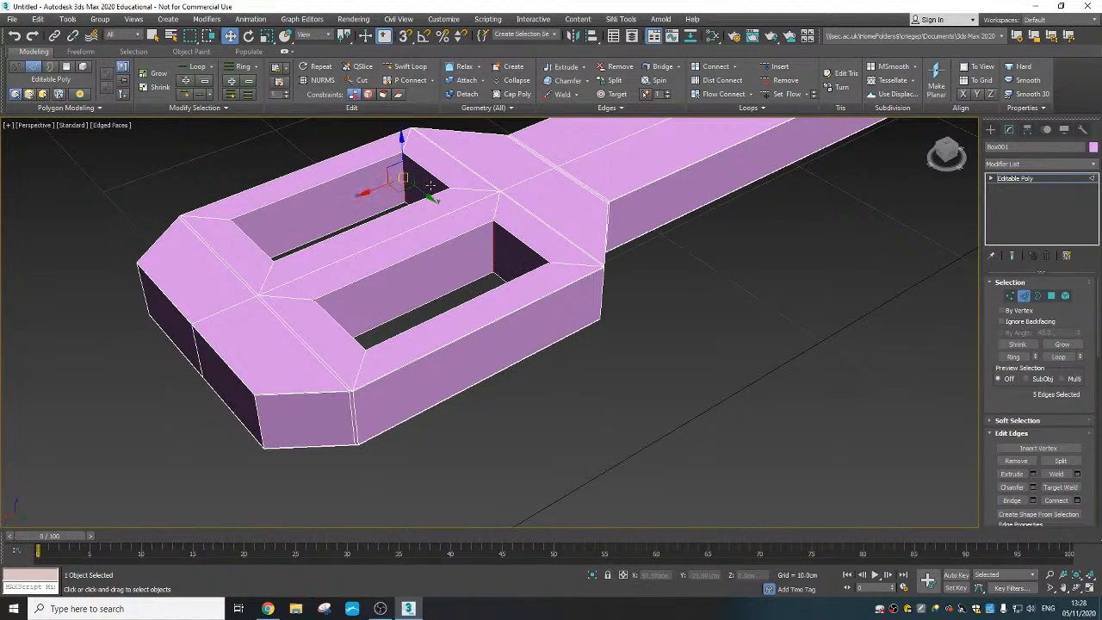
{"action": "middle_click_drag", "start_coordinate": [401, 177], "coordinate": [422, 162], "text": "alt"}
{"action": "left_click", "coordinate": [423, 162], "text": "ctrl"}
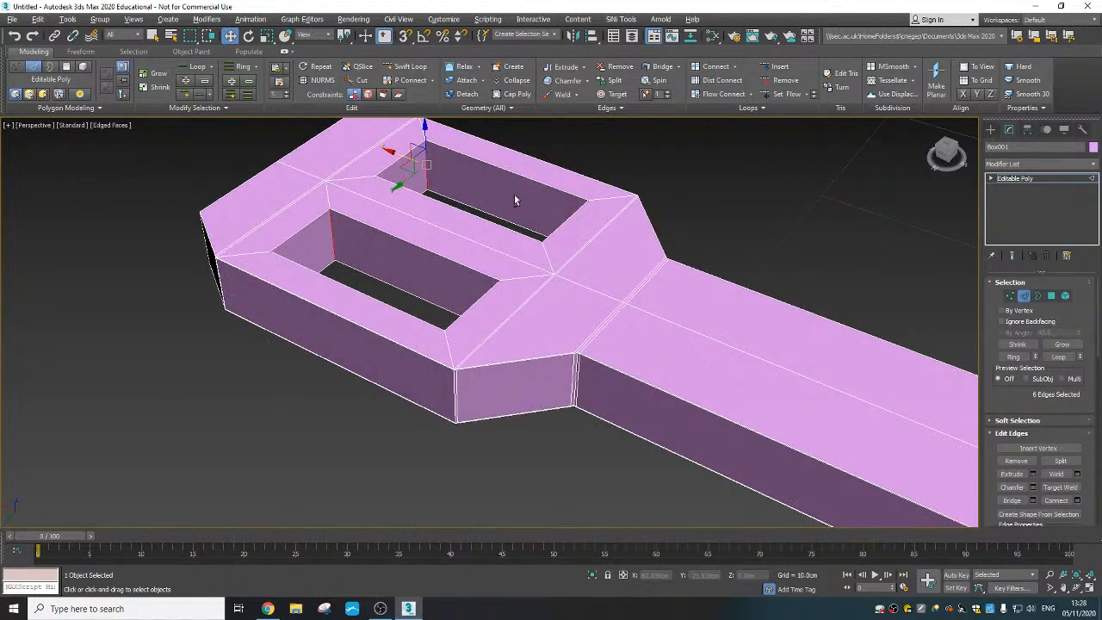
{"action": "middle_click_drag", "start_coordinate": [514, 192], "coordinate": [435, 206], "text": "alt"}
{"action": "left_click", "coordinate": [528, 228], "text": "ctrl"}
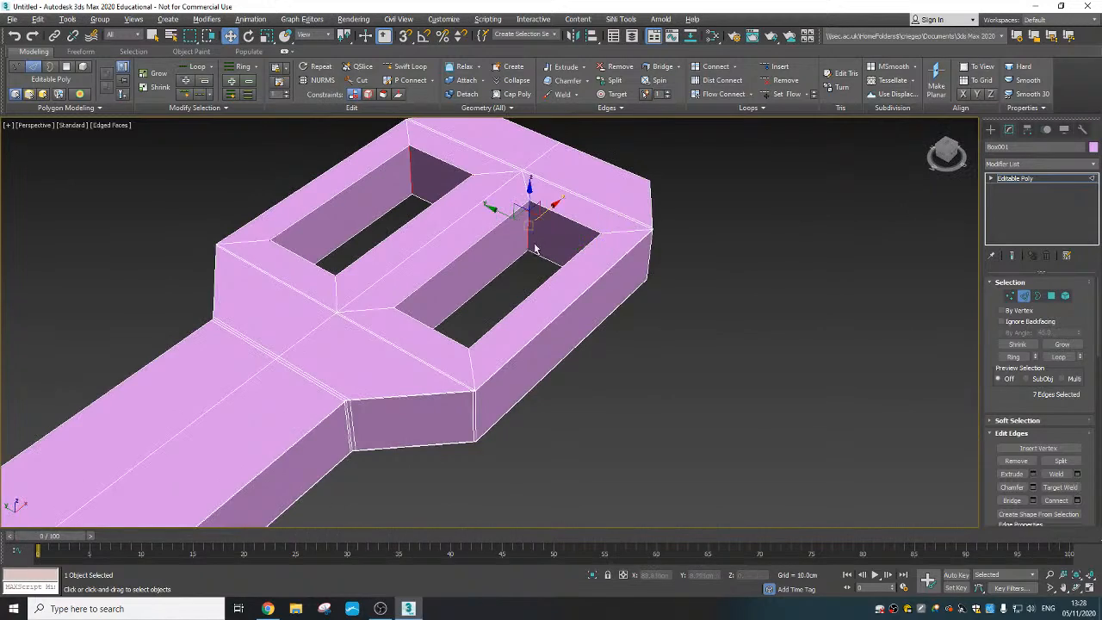
{"action": "middle_click_drag", "start_coordinate": [528, 228], "coordinate": [460, 224], "text": "alt"}
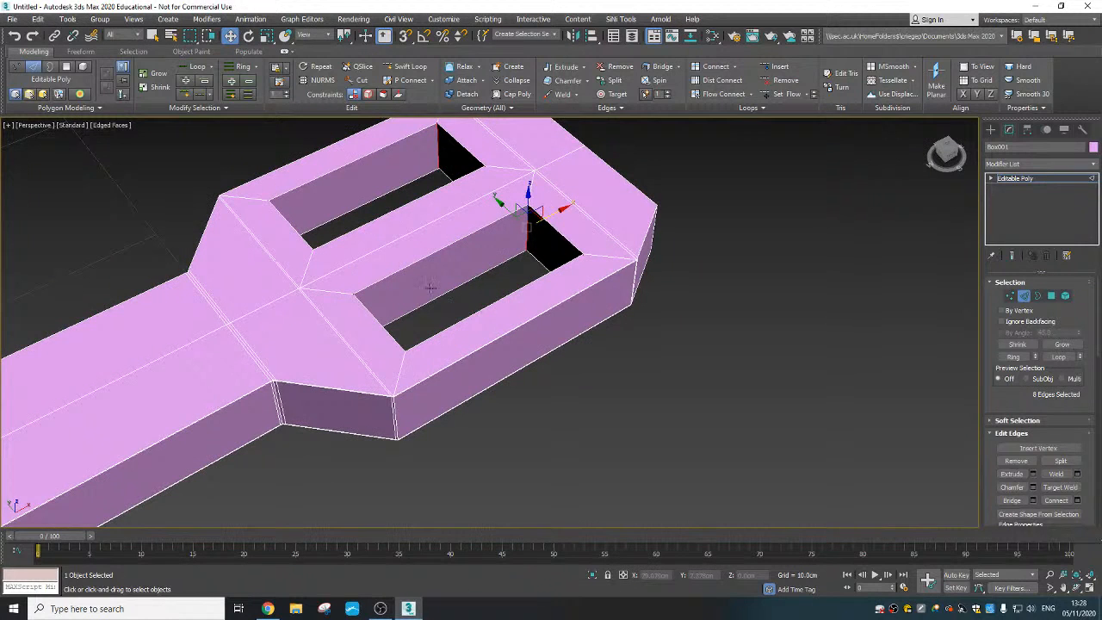
{"action": "middle_click_drag", "start_coordinate": [447, 308], "coordinate": [521, 358]}
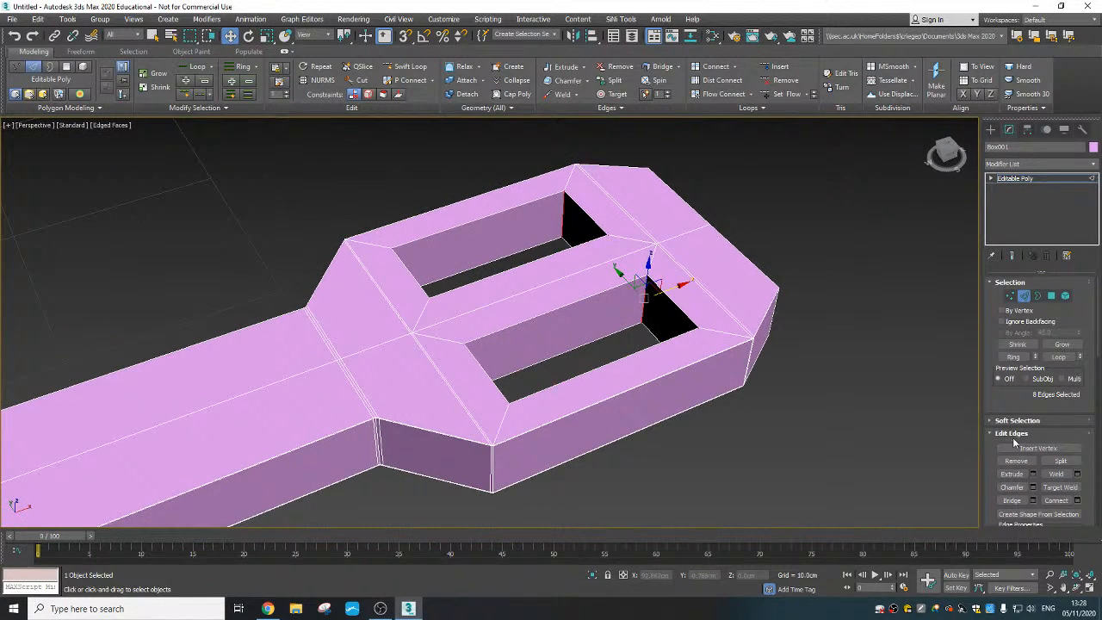
- Connect the selected slot corner edges with 2 segments and a pinch of 93
{"action": "left_click", "coordinate": [1077, 501]}
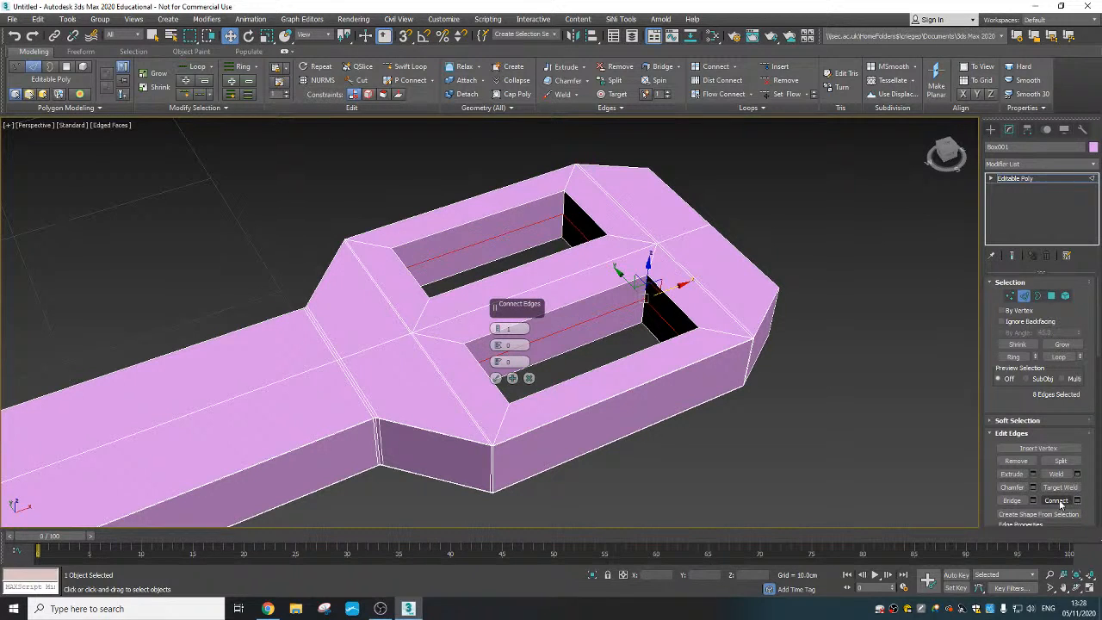
{"action": "left_click", "coordinate": [497, 328]}
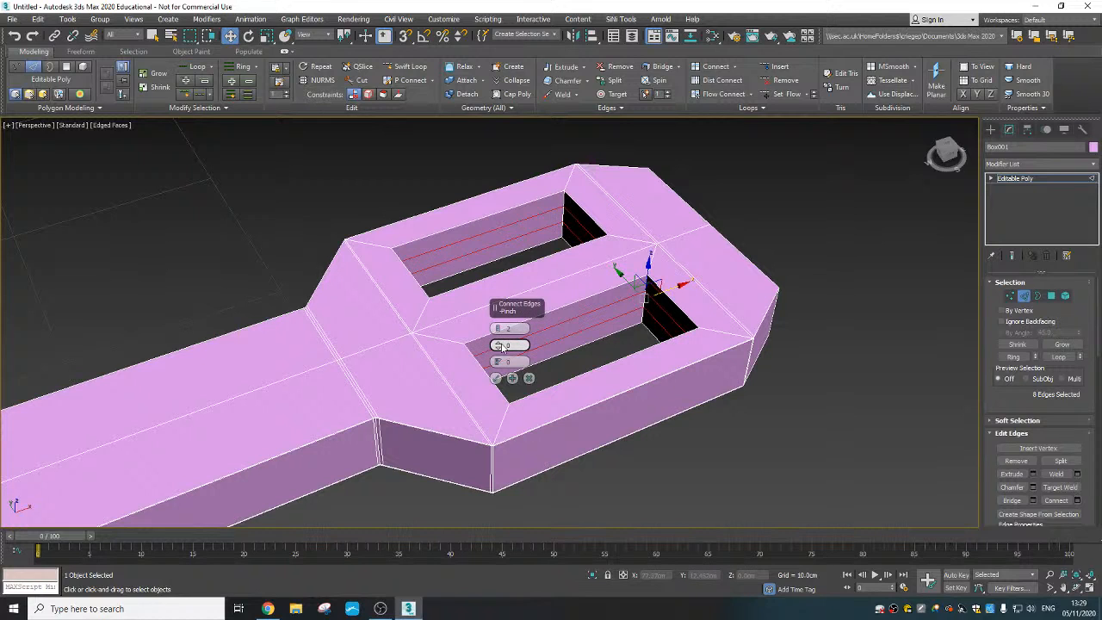
{"action": "left_click_drag", "start_coordinate": [499, 346], "coordinate": [514, 129]}
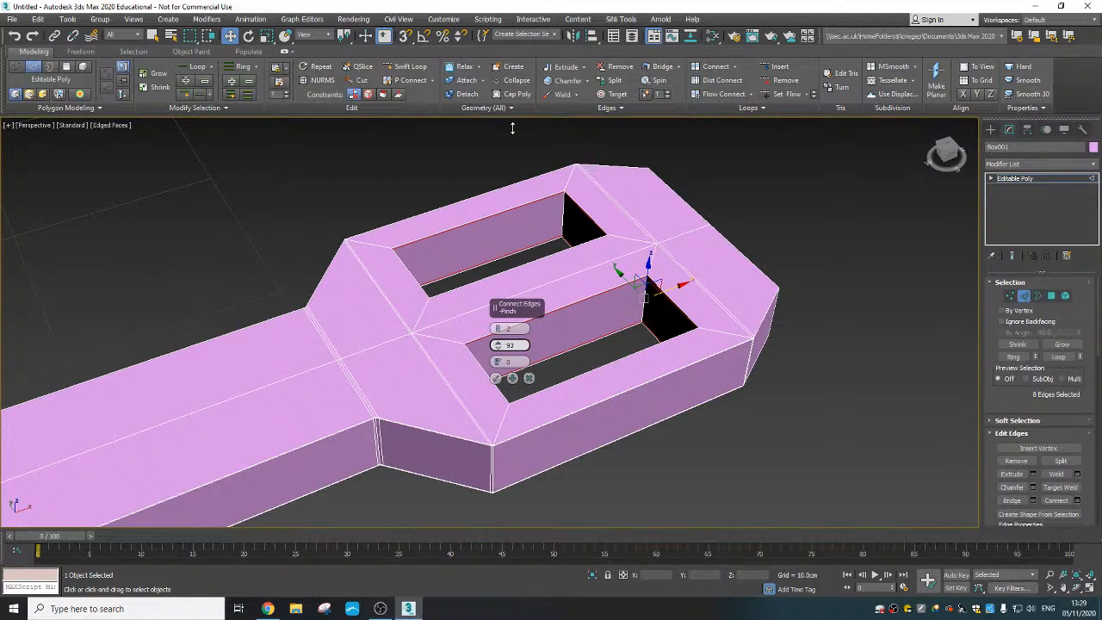
{"action": "left_click_drag", "start_coordinate": [511, 128], "coordinate": [511, 127]}
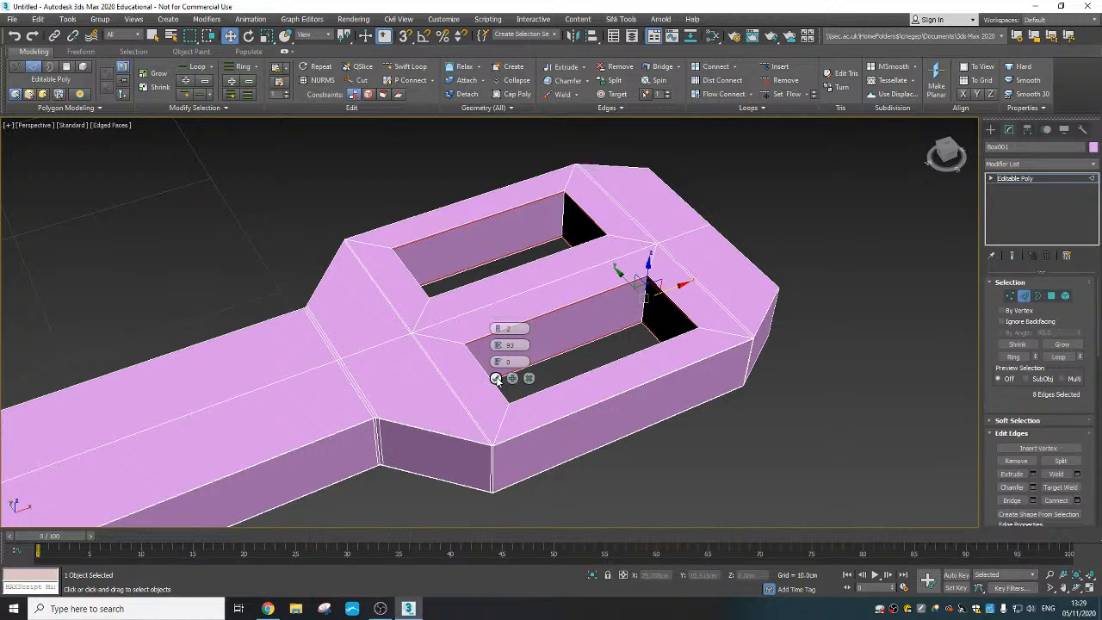
{"action": "left_click", "coordinate": [494, 377]}
- Select the three vertical edges in the sound hole's neck-side wall
{"action": "scroll", "coordinate": [495, 353], "scroll_direction": "down", "scroll_amount": 5}
{"action": "middle_click_drag", "start_coordinate": [495, 353], "coordinate": [556, 381], "text": "alt"}
{"action": "scroll", "coordinate": [457, 298], "scroll_direction": "up", "scroll_amount": 5}
{"action": "scroll", "coordinate": [546, 362], "scroll_direction": "up", "scroll_amount": 3}
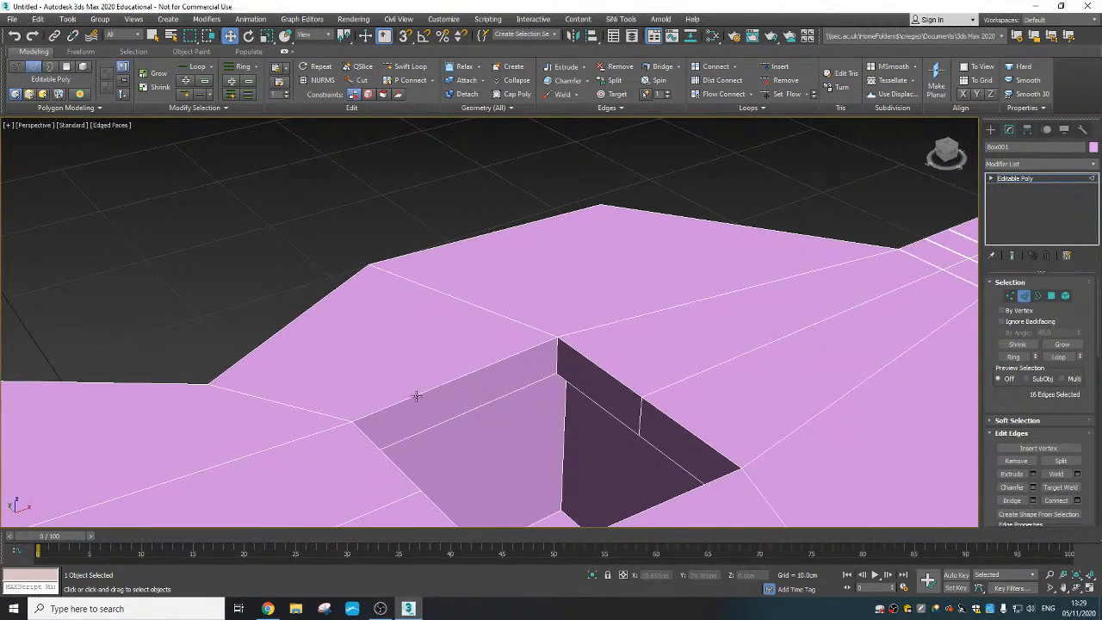
{"action": "scroll", "coordinate": [416, 396], "scroll_direction": "down", "scroll_amount": 5}
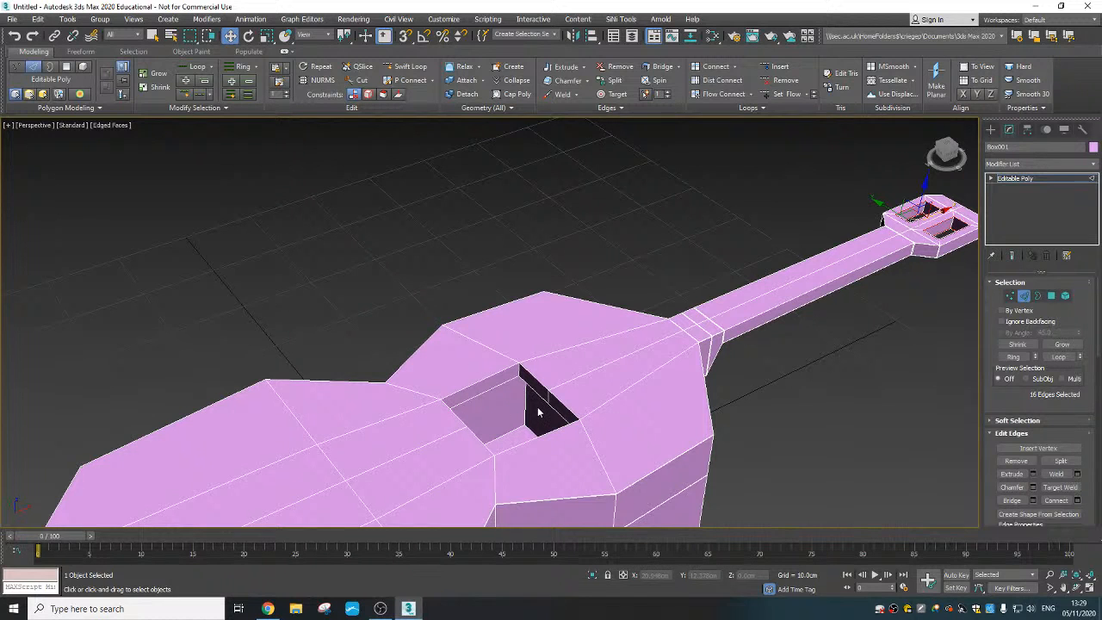
{"action": "scroll", "coordinate": [537, 411], "scroll_direction": "up", "scroll_amount": 4}
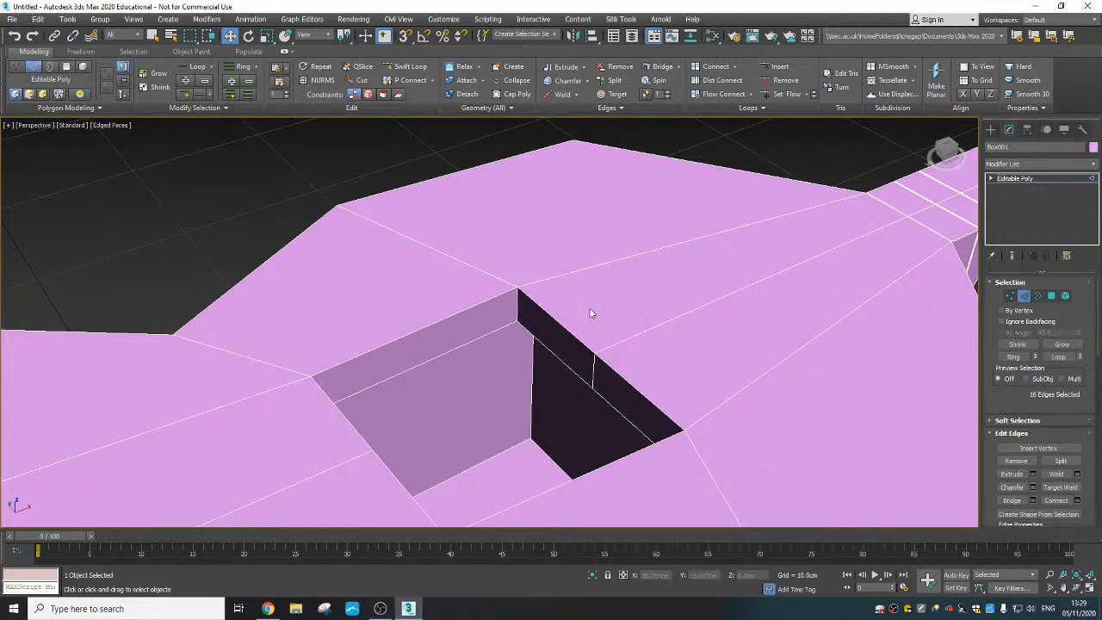
{"action": "left_click", "coordinate": [516, 303]}
{"action": "middle_click_drag", "start_coordinate": [516, 302], "coordinate": [657, 351], "text": "alt"}
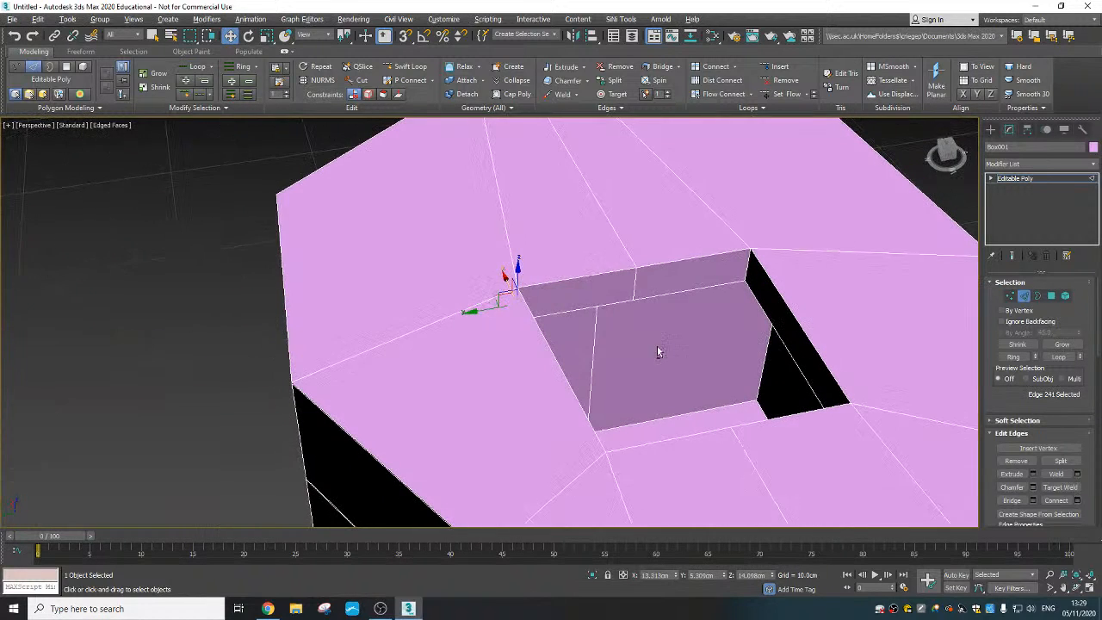
{"action": "left_click", "coordinate": [636, 280], "text": "ctrl"}
{"action": "left_click", "coordinate": [749, 269], "text": "ctrl"}
- Add the three vertical edges of the sound hole's opposite wall and connect all six with 2 segments and a pinch of 93
{"action": "scroll", "coordinate": [631, 304], "scroll_direction": "down", "scroll_amount": 3}
{"action": "middle_click_drag", "start_coordinate": [630, 305], "coordinate": [606, 298]}
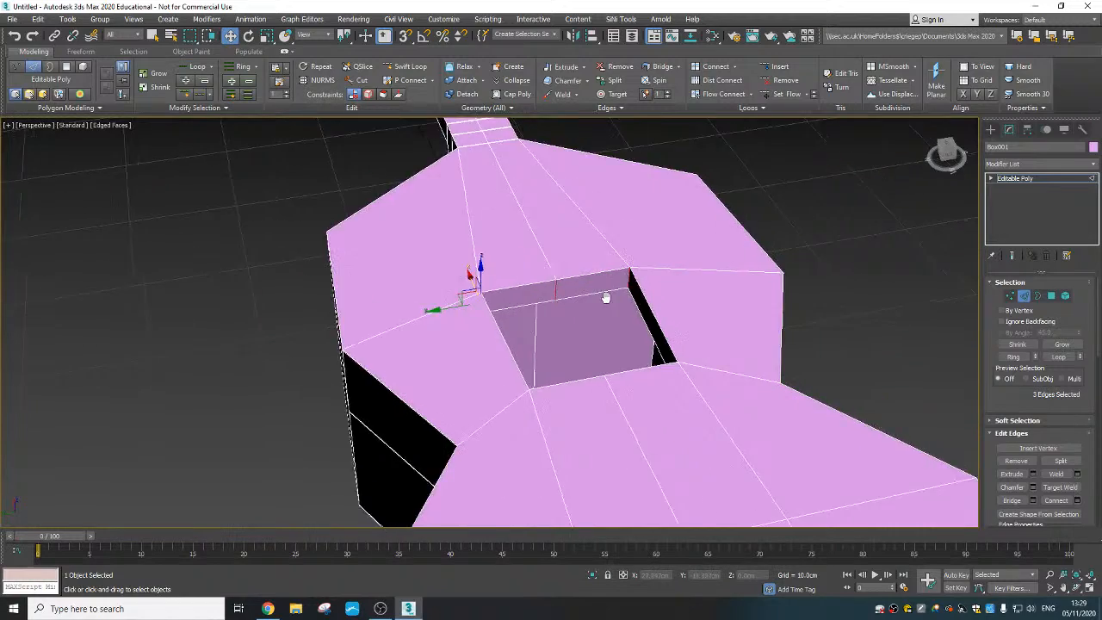
{"action": "scroll", "coordinate": [606, 297], "scroll_direction": "down", "scroll_amount": 4}
{"action": "middle_click_drag", "start_coordinate": [688, 312], "coordinate": [547, 280], "text": "alt"}
{"action": "left_click", "coordinate": [597, 243], "text": "ctrl"}
{"action": "left_click", "coordinate": [625, 265], "text": "ctrl"}
{"action": "scroll", "coordinate": [576, 224], "scroll_direction": "up", "scroll_amount": 4}
{"action": "left_click", "coordinate": [617, 246], "text": "ctrl"}
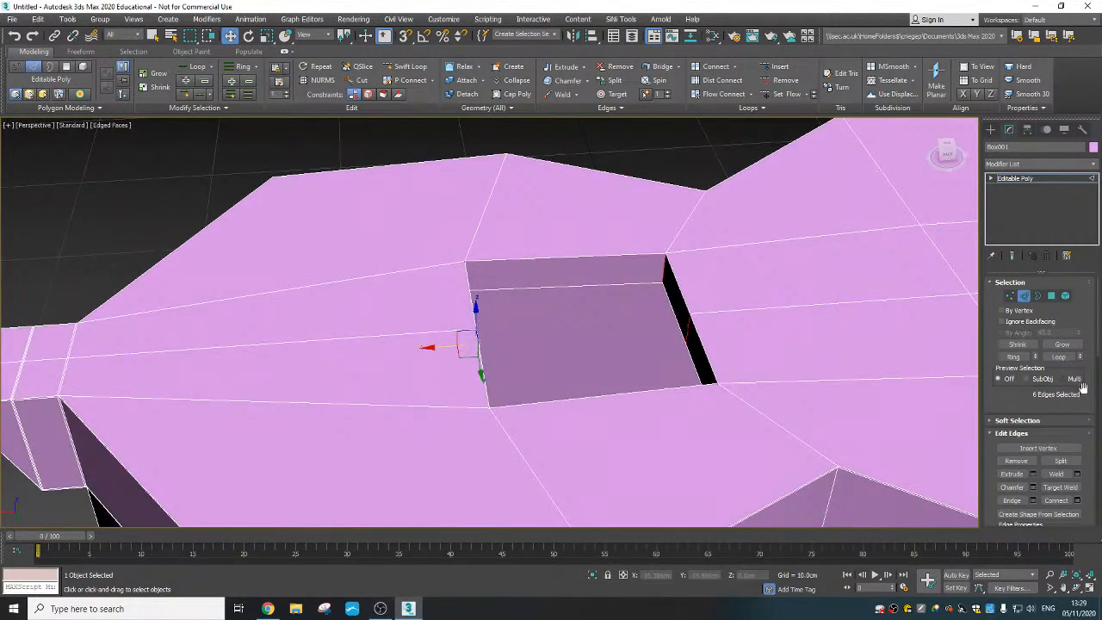
{"action": "left_click", "coordinate": [1077, 500]}
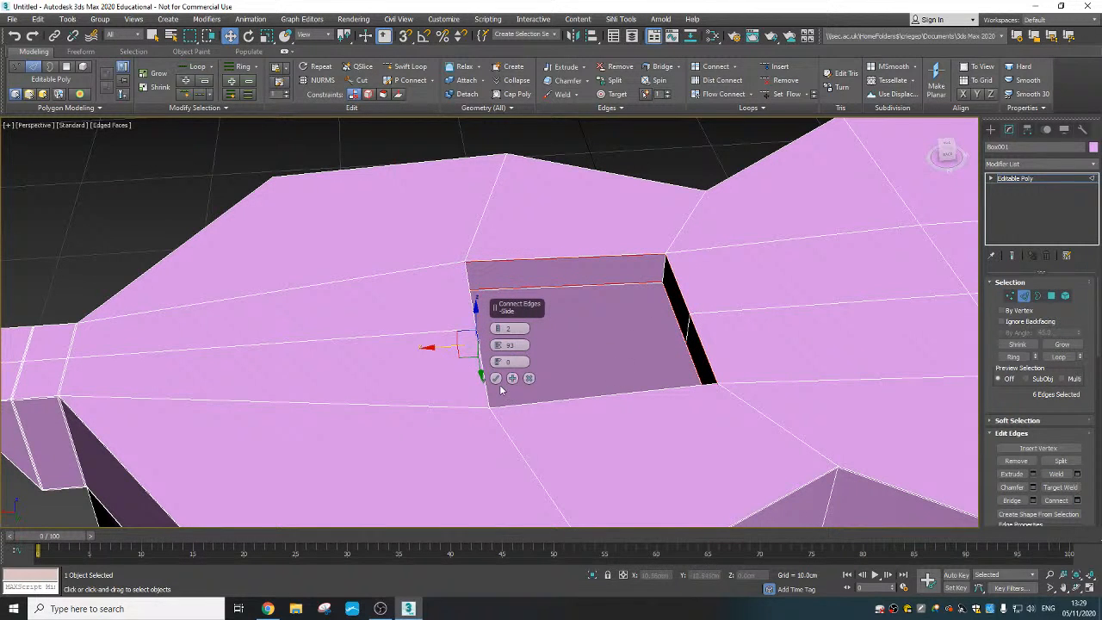
{"action": "left_click", "coordinate": [497, 380]}
- In see-through display, select the six vertical edges of the inner cavity and connect them with 2 segments and a pinch of 93
{"action": "scroll", "coordinate": [608, 371], "scroll_direction": "down", "scroll_amount": 3}
{"action": "middle_click_drag", "start_coordinate": [608, 370], "coordinate": [660, 340]}
{"action": "key", "text": "alt+x"}
{"action": "left_click", "coordinate": [656, 341]}
{"action": "left_click", "coordinate": [666, 362], "text": "ctrl"}
{"action": "left_click", "coordinate": [734, 346], "text": "ctrl"}
{"action": "scroll", "coordinate": [733, 346], "scroll_direction": "down", "scroll_amount": 5}
{"action": "left_click", "coordinate": [576, 266], "text": "ctrl"}
{"action": "middle_click_drag", "start_coordinate": [576, 266], "coordinate": [498, 323], "text": "alt"}
{"action": "left_click", "coordinate": [521, 298], "text": "ctrl"}
{"action": "left_click", "coordinate": [489, 291], "text": "ctrl"}
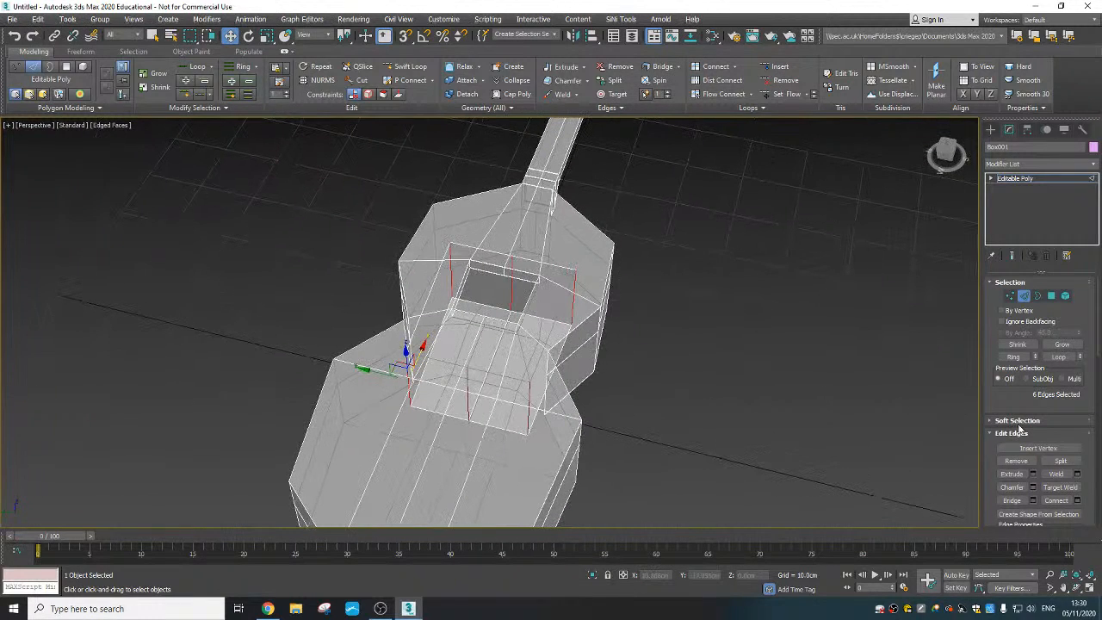
{"action": "left_click", "coordinate": [1076, 502]}
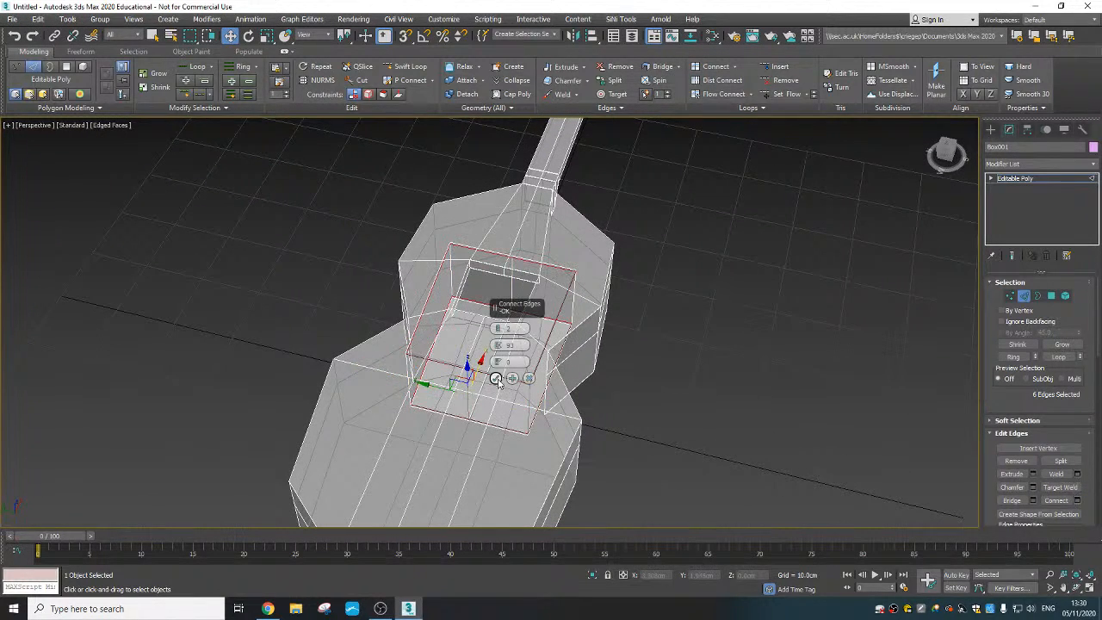
{"action": "left_click", "coordinate": [496, 383]}
- Clear the edge selection, turn off see-through display and apply a MeshSmooth modifier to the whole guitar
{"action": "middle_click_drag", "start_coordinate": [681, 382], "coordinate": [504, 364], "text": "alt"}
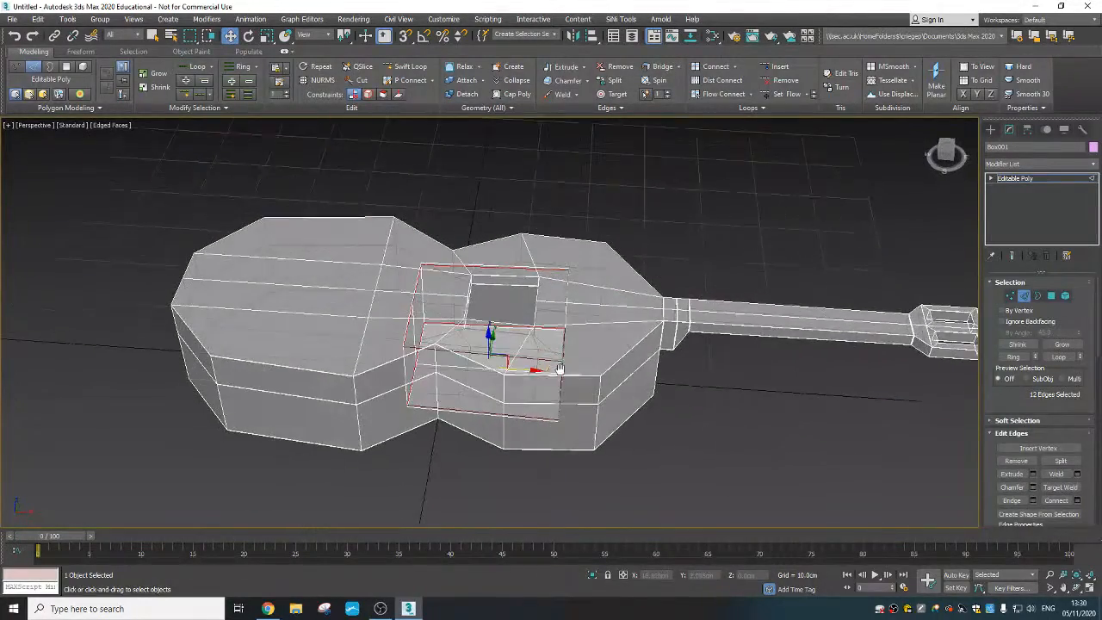
{"action": "left_click", "coordinate": [697, 418]}
{"action": "middle_click_drag", "start_coordinate": [648, 392], "coordinate": [554, 397]}
{"action": "key", "text": "alt+x"}
{"action": "left_click", "coordinate": [1023, 295]}
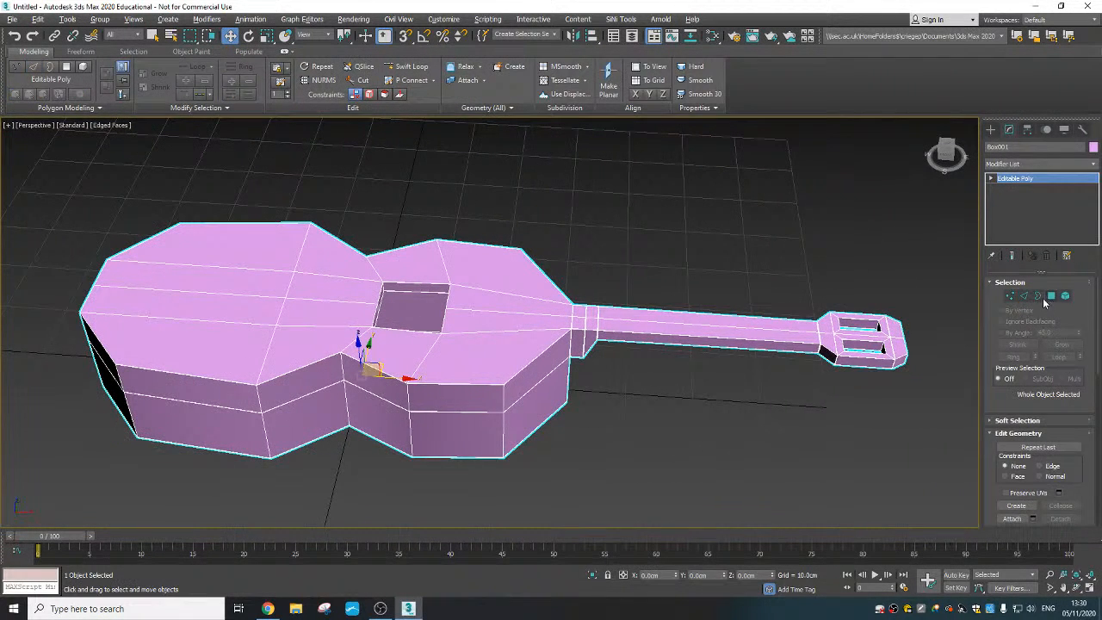
{"action": "left_click", "coordinate": [1067, 164]}
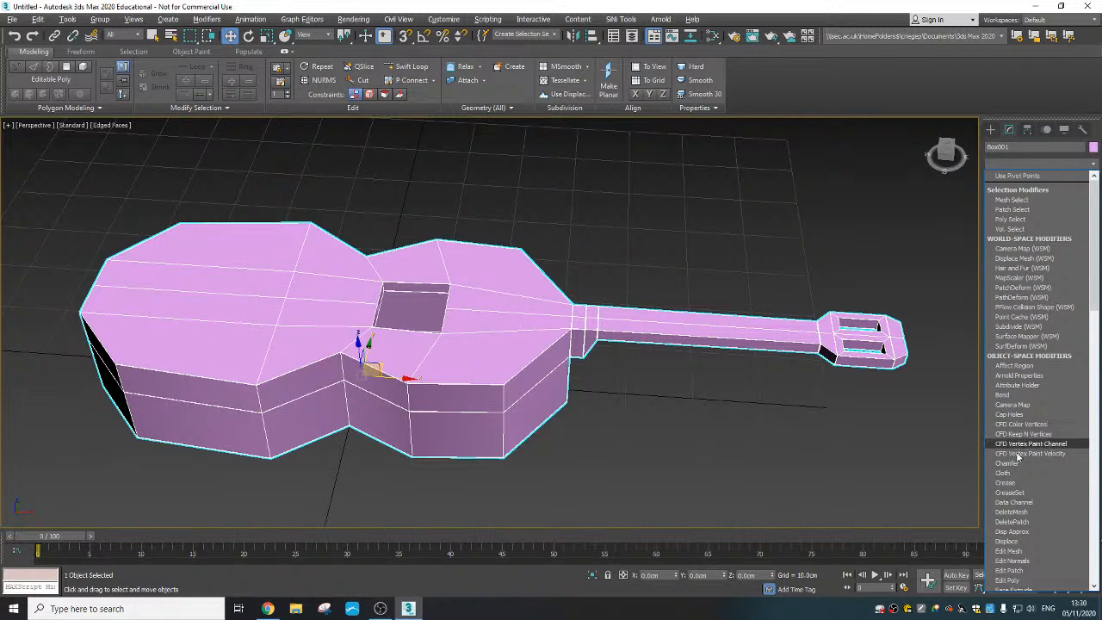
{"action": "scroll", "coordinate": [1026, 271], "scroll_direction": "down", "scroll_amount": 10}
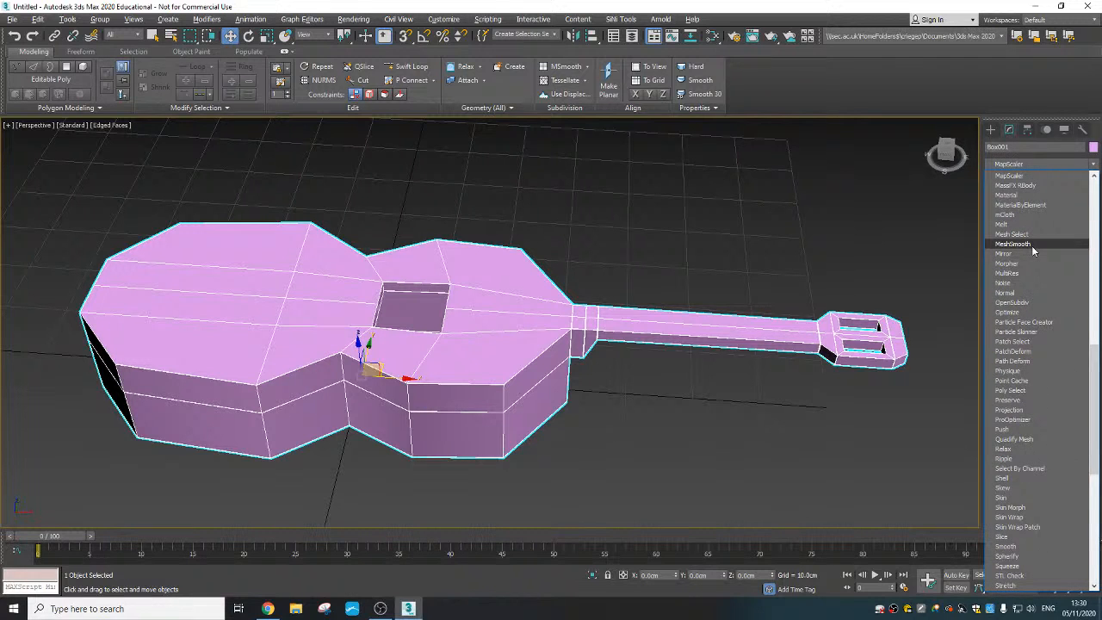
{"action": "left_click", "coordinate": [1031, 244]}
{"action": "scroll", "coordinate": [632, 408], "scroll_direction": "down", "scroll_amount": 4}
{"action": "middle_click_drag", "start_coordinate": [633, 408], "coordinate": [518, 373], "text": "alt"}
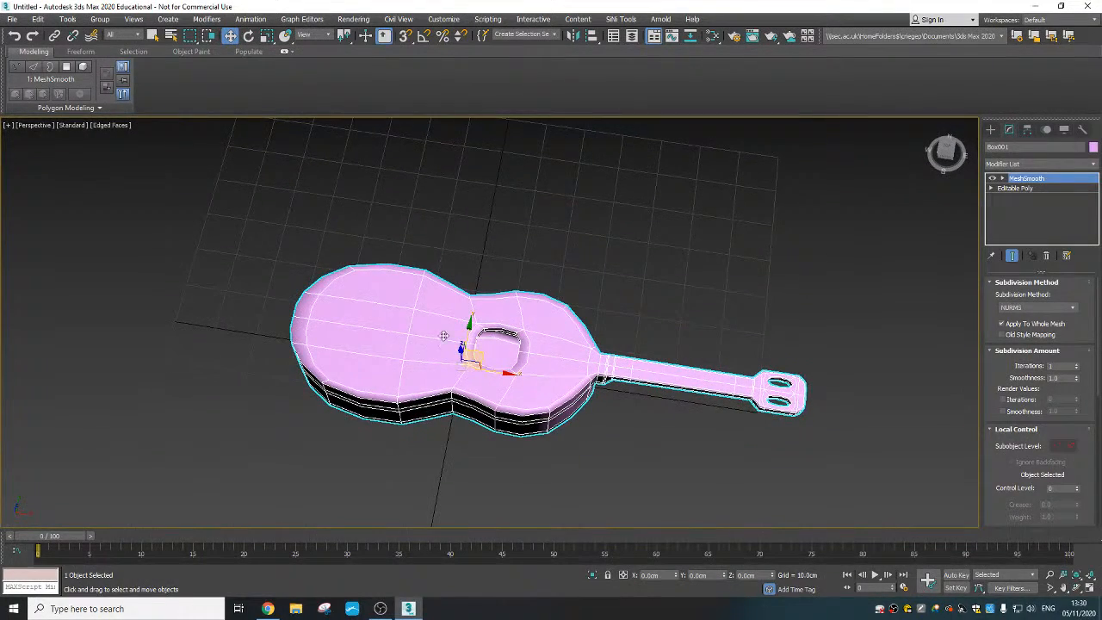
- Set the MeshSmooth iterations to 2 and check the smoothed sound hole
{"action": "middle_click_drag", "start_coordinate": [444, 336], "coordinate": [514, 318], "text": "alt"}
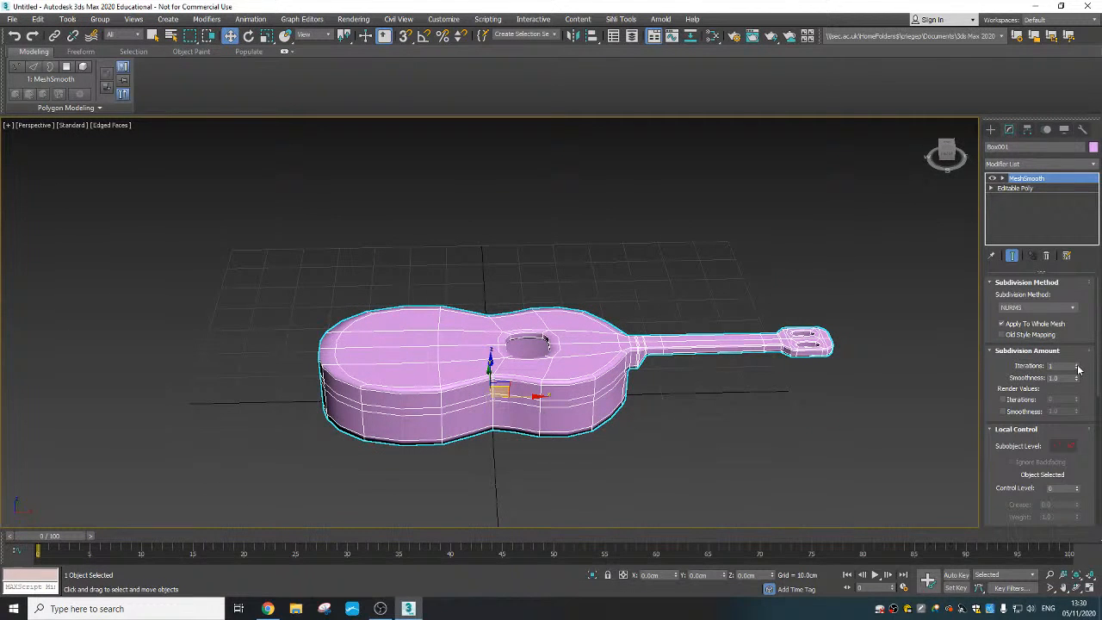
{"action": "left_click", "coordinate": [1076, 365]}
{"action": "middle_click_drag", "start_coordinate": [847, 387], "coordinate": [823, 386], "text": "alt"}
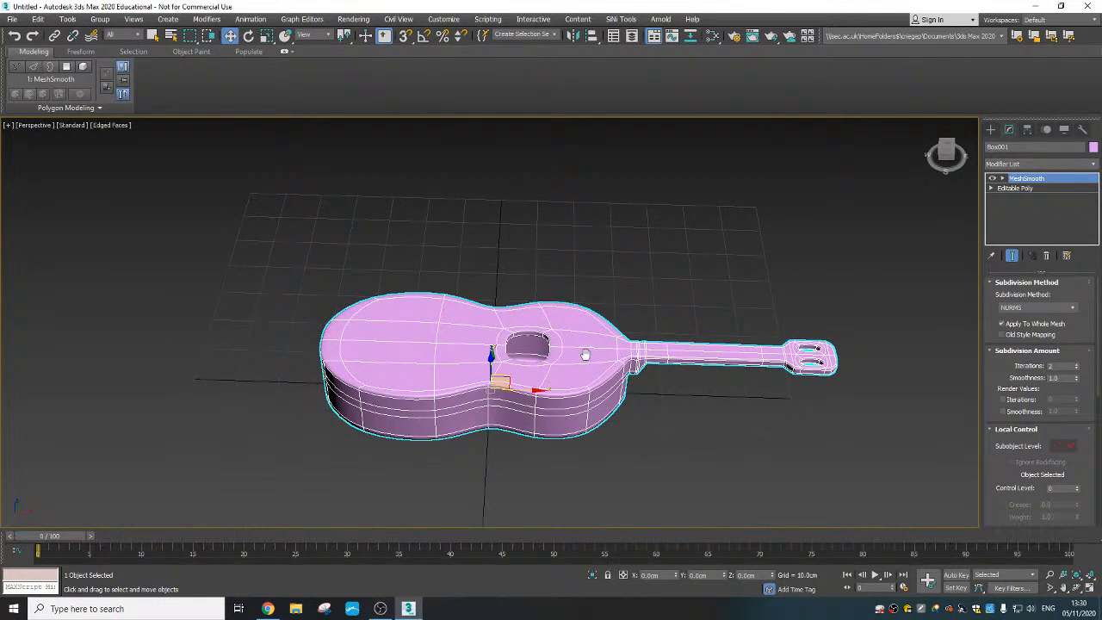
{"action": "scroll", "coordinate": [585, 354], "scroll_direction": "up", "scroll_amount": 8}
{"action": "middle_click_drag", "start_coordinate": [610, 377], "coordinate": [542, 360], "text": "alt"}
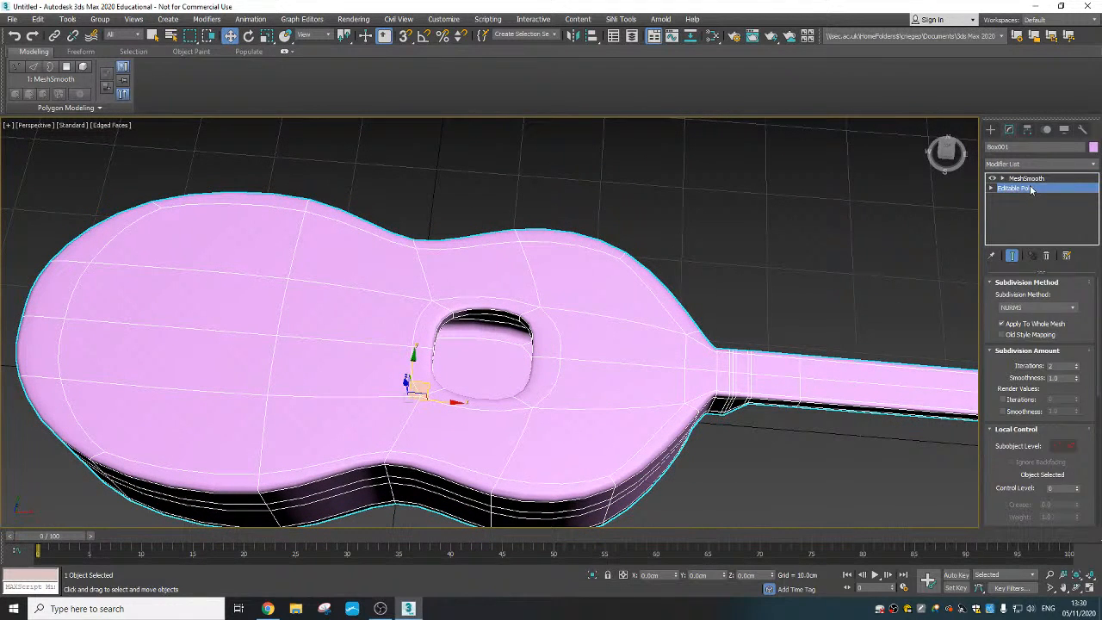
- In the Editable Poly, select the middle vertices on the neck-side and body-side edges of the sound hole
{"action": "left_click", "coordinate": [1007, 188]}
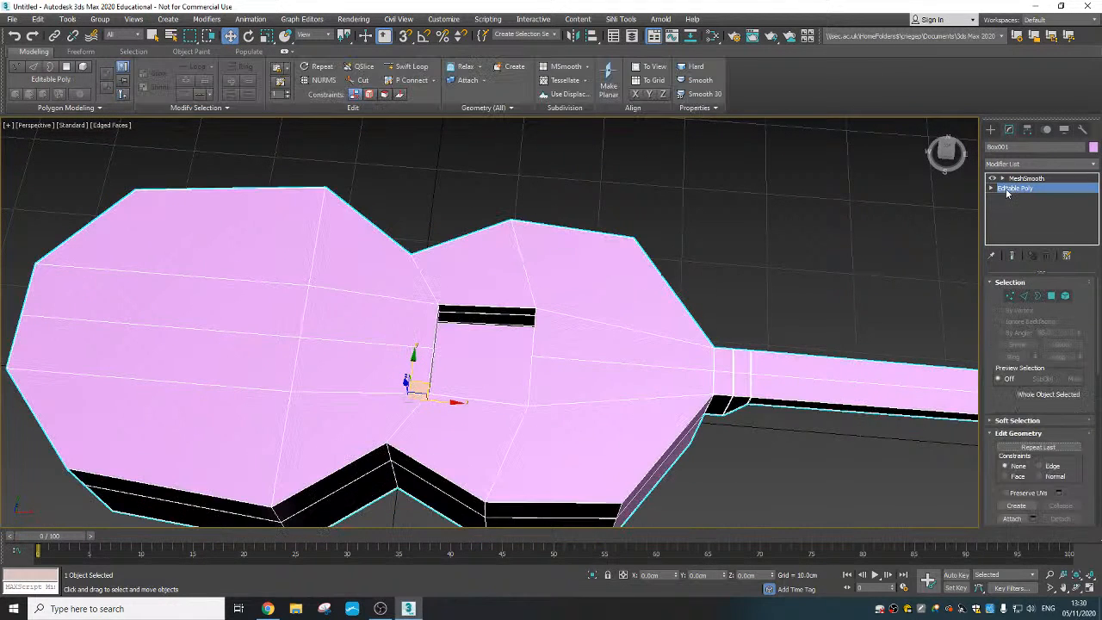
{"action": "left_click", "coordinate": [1010, 295]}
{"action": "middle_click_drag", "start_coordinate": [524, 377], "coordinate": [620, 364], "text": "alt"}
{"action": "scroll", "coordinate": [612, 364], "scroll_direction": "up", "scroll_amount": 3}
{"action": "left_click_drag", "start_coordinate": [613, 351], "coordinate": [614, 358]}
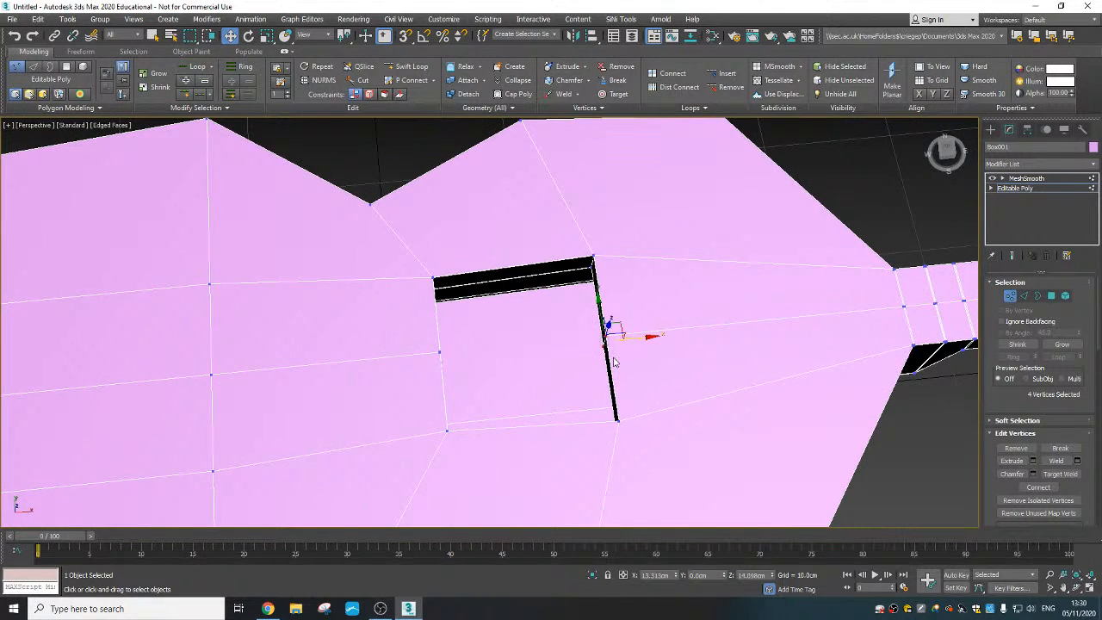
{"action": "middle_click_drag", "start_coordinate": [631, 355], "coordinate": [602, 363], "text": "alt"}
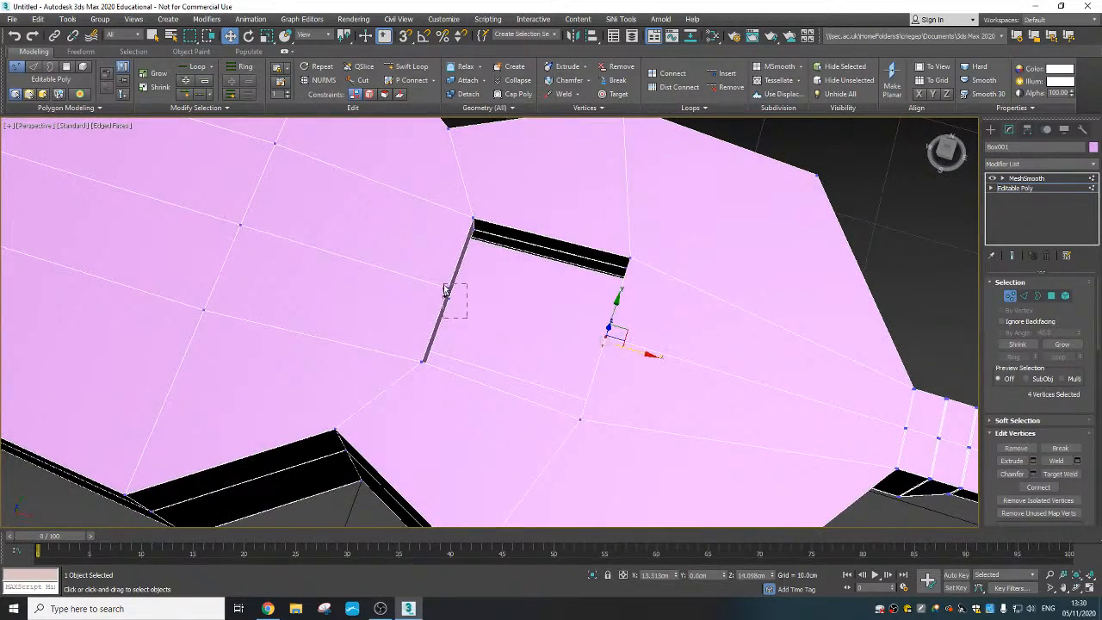
{"action": "left_click_drag", "start_coordinate": [444, 291], "coordinate": [443, 293], "text": "ctrl"}
{"action": "middle_click_drag", "start_coordinate": [533, 327], "coordinate": [546, 349], "text": "alt"}
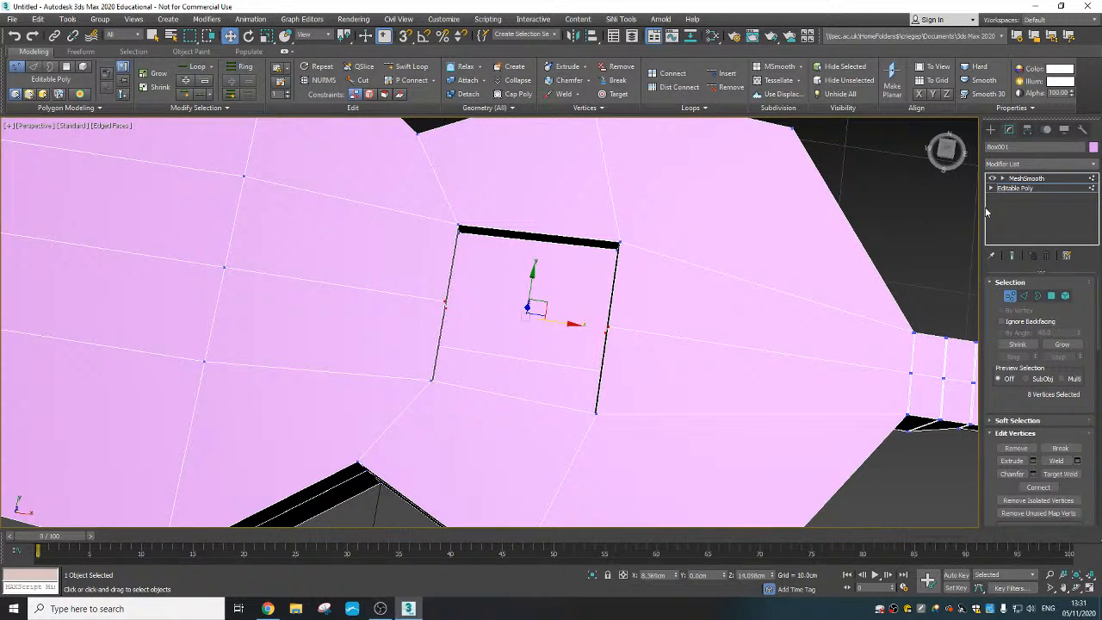
- Show the smoothed end result and scale the selected vertices outward along X to round the sound hole
{"action": "left_click", "coordinate": [1012, 256]}
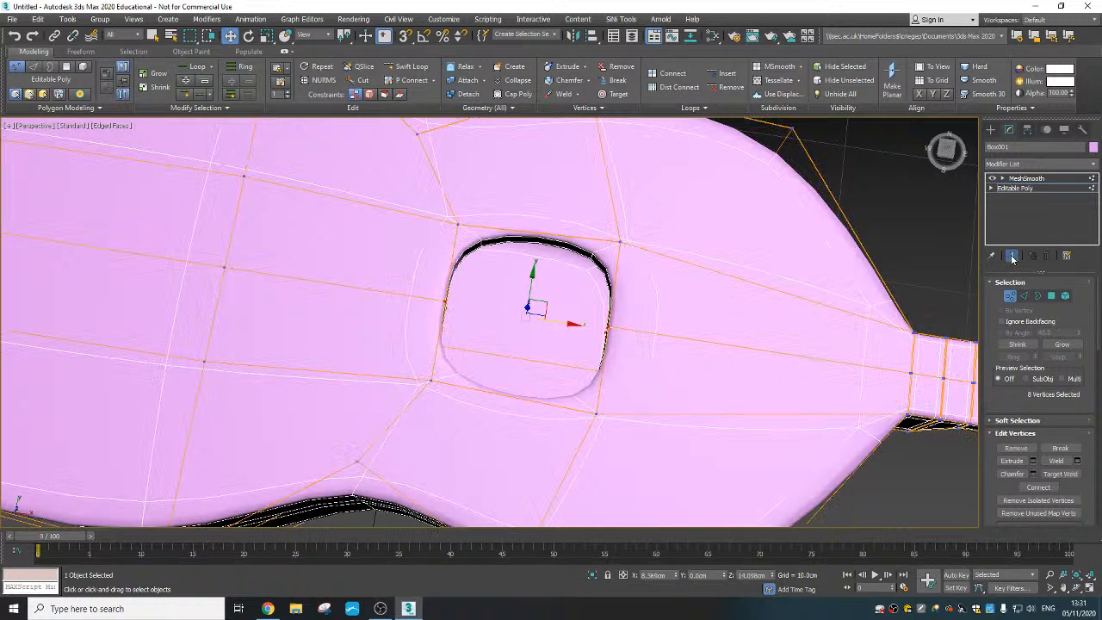
{"action": "right_click", "coordinate": [556, 322]}
{"action": "left_click", "coordinate": [578, 351]}
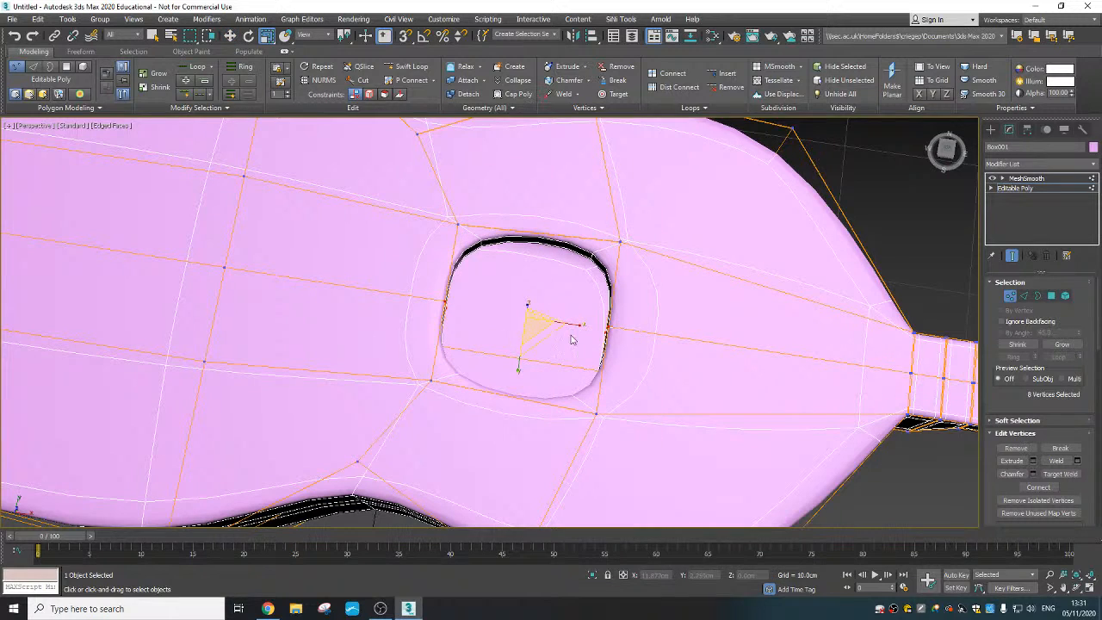
{"action": "left_click_drag", "start_coordinate": [573, 324], "coordinate": [587, 329]}
- Select only the sound hole's neck-side vertices and move them along X away from the neck to make the hole rounder
{"action": "middle_click_drag", "start_coordinate": [634, 299], "coordinate": [484, 307], "text": "alt"}
{"action": "left_click_drag", "start_coordinate": [465, 291], "coordinate": [485, 387]}
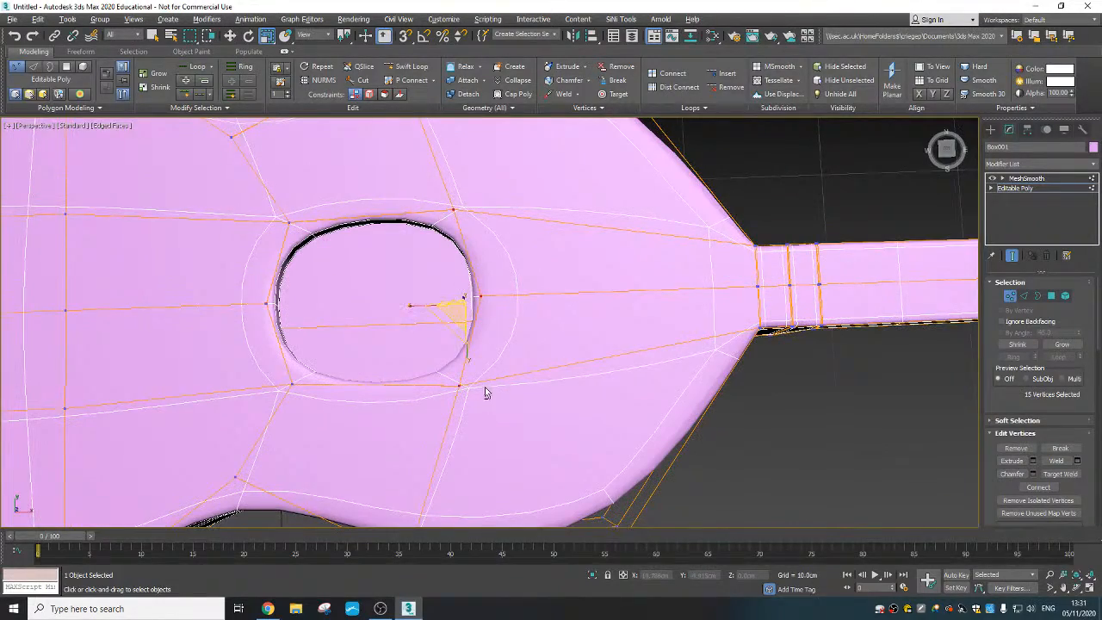
{"action": "middle_click_drag", "start_coordinate": [485, 387], "coordinate": [534, 333], "text": "alt"}
{"action": "scroll", "coordinate": [493, 386], "scroll_direction": "down", "scroll_amount": 5}
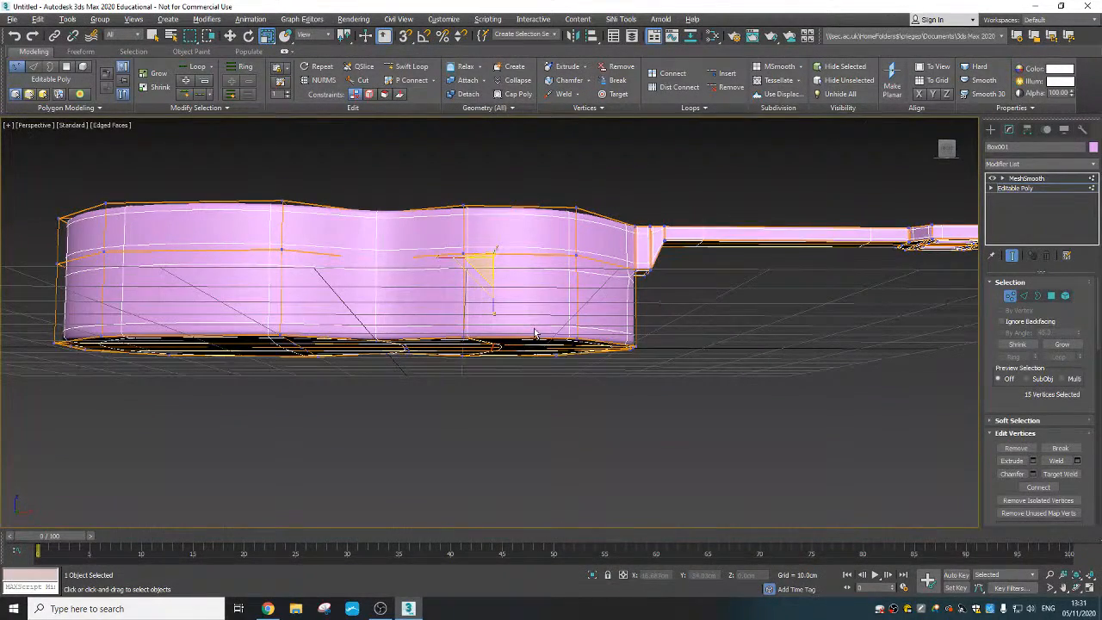
{"action": "left_click_drag", "start_coordinate": [467, 338], "coordinate": [436, 323], "text": "alt"}
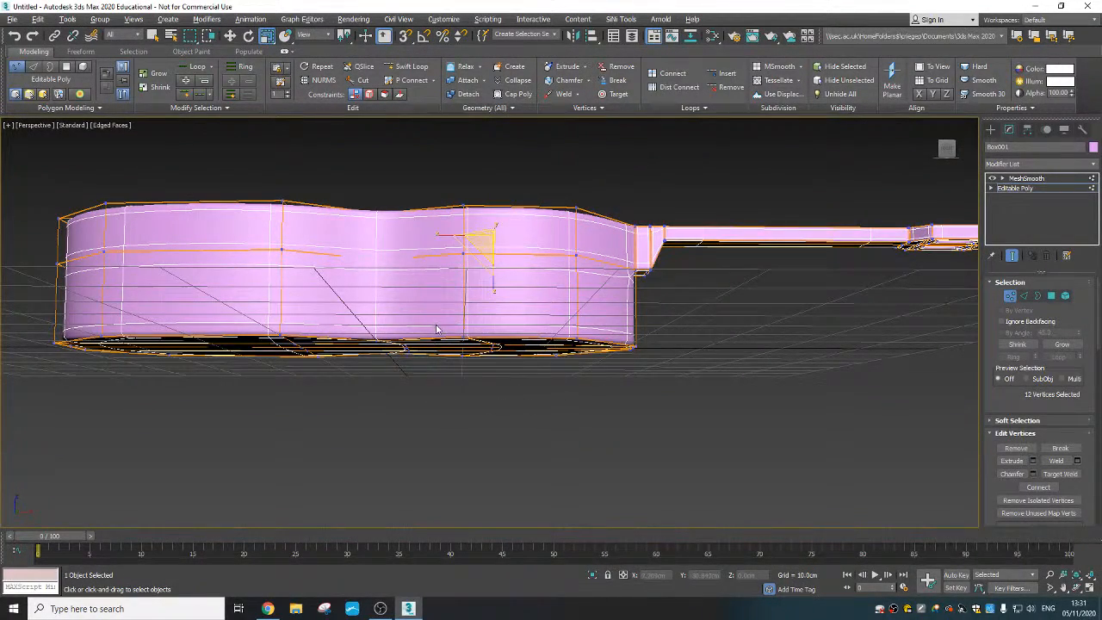
{"action": "middle_click_drag", "start_coordinate": [513, 323], "coordinate": [505, 371], "text": "alt"}
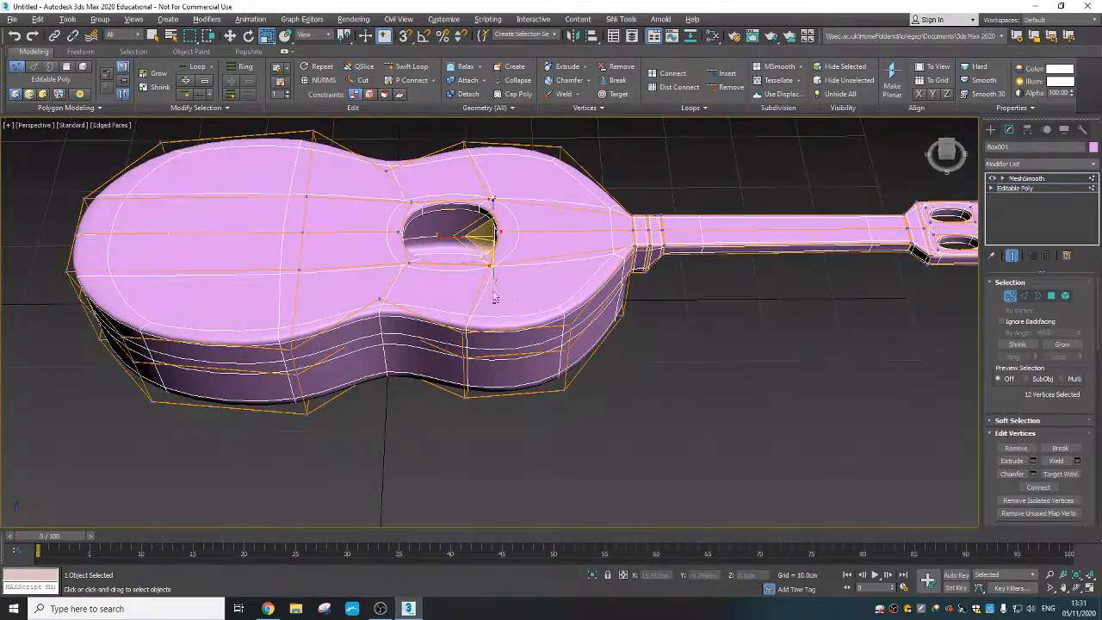
{"action": "scroll", "coordinate": [493, 269], "scroll_direction": "up", "scroll_amount": 4}
{"action": "middle_click_drag", "start_coordinate": [493, 270], "coordinate": [582, 289], "text": "alt"}
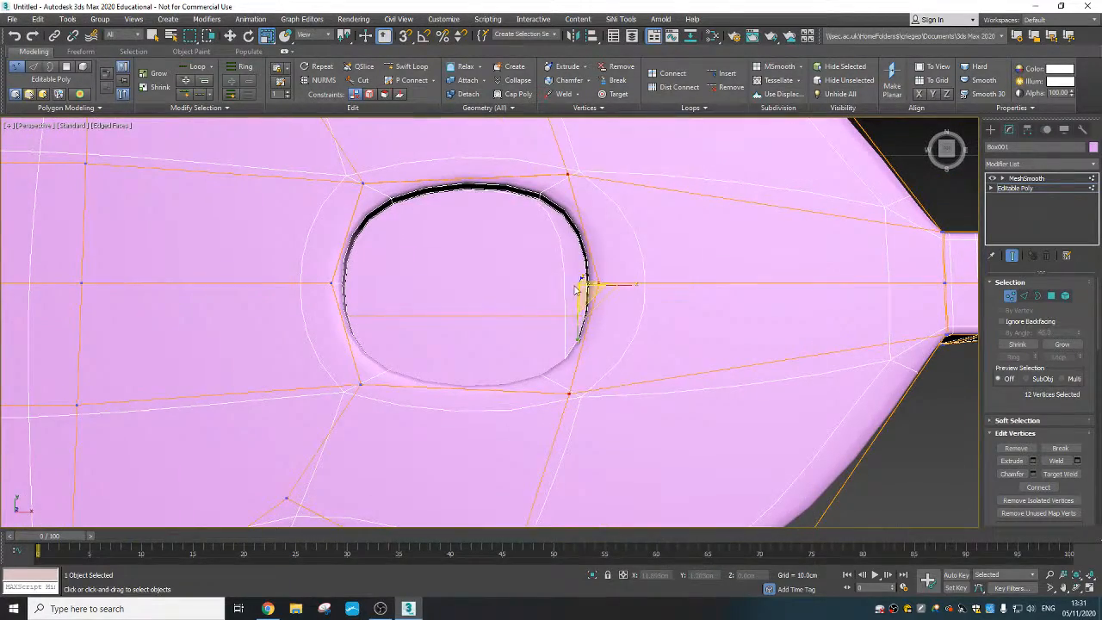
{"action": "right_click", "coordinate": [581, 289]}
{"action": "left_click", "coordinate": [624, 298]}
{"action": "left_click_drag", "start_coordinate": [623, 285], "coordinate": [586, 289]}
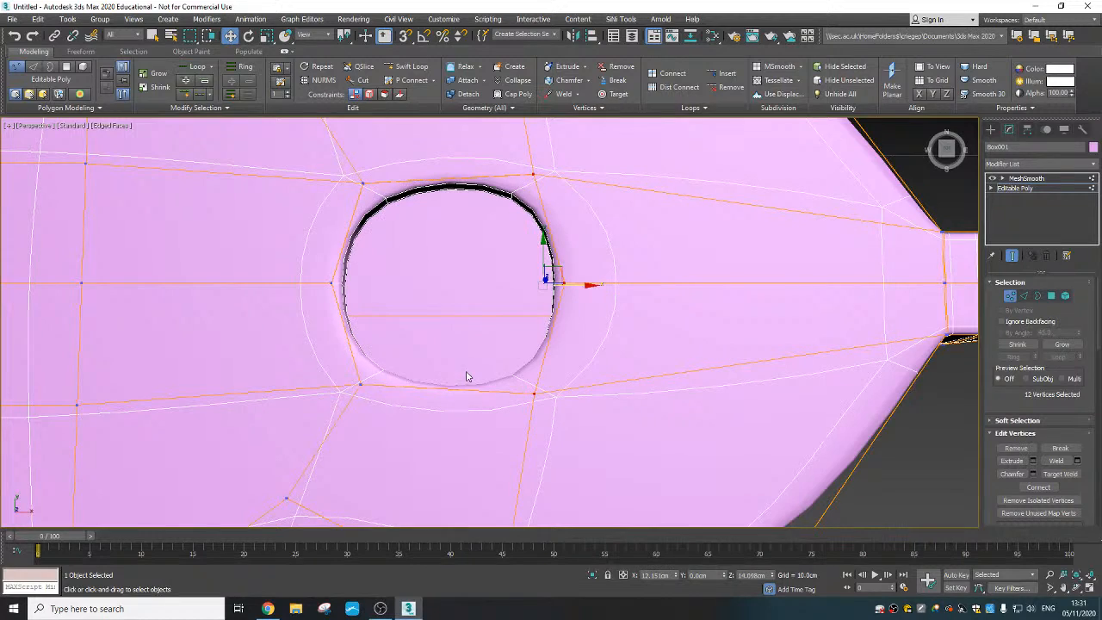
- Clear the selection, examine the smoothed guitar and compare the headstock slots with MeshSmooth off and on
{"action": "scroll", "coordinate": [465, 372], "scroll_direction": "down", "scroll_amount": 5}
{"action": "mouse_move", "coordinate": [504, 383]}
{"action": "middle_mouse_down", "text": "alt"}
{"action": "mouse_move", "coordinate": [506, 353]}
{"action": "mouse_move", "coordinate": [510, 373]}
{"action": "middle_mouse_up", "text": "alt"}
{"action": "left_click_drag", "start_coordinate": [535, 321], "coordinate": [533, 325]}
{"action": "left_click", "coordinate": [668, 444]}
{"action": "scroll", "coordinate": [561, 422], "scroll_direction": "down", "scroll_amount": 4}
{"action": "middle_click_drag", "start_coordinate": [557, 422], "coordinate": [526, 368], "text": "alt"}
{"action": "scroll", "coordinate": [663, 386], "scroll_direction": "up", "scroll_amount": 5}
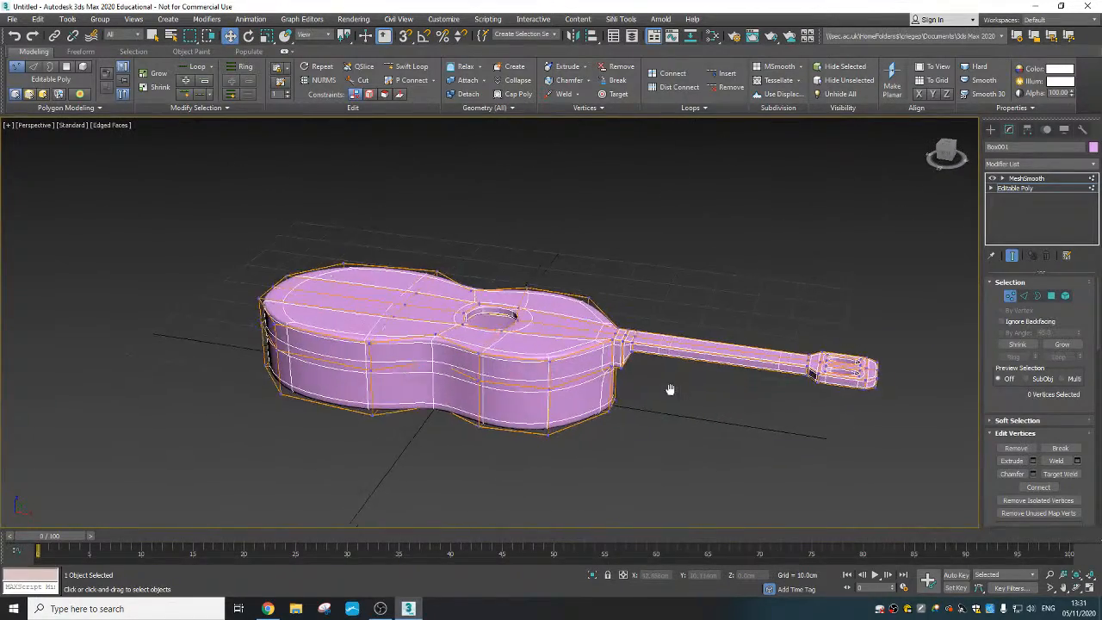
{"action": "middle_click_drag", "start_coordinate": [646, 387], "coordinate": [529, 410]}
{"action": "scroll", "coordinate": [571, 352], "scroll_direction": "up", "scroll_amount": 6}
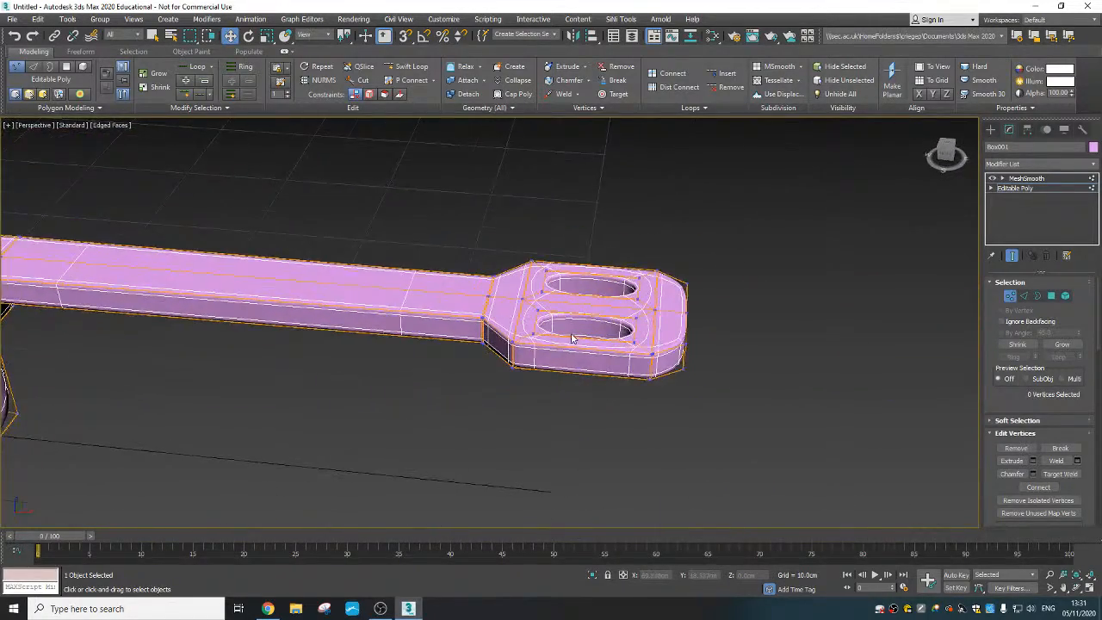
{"action": "middle_click_drag", "start_coordinate": [579, 361], "coordinate": [582, 332]}
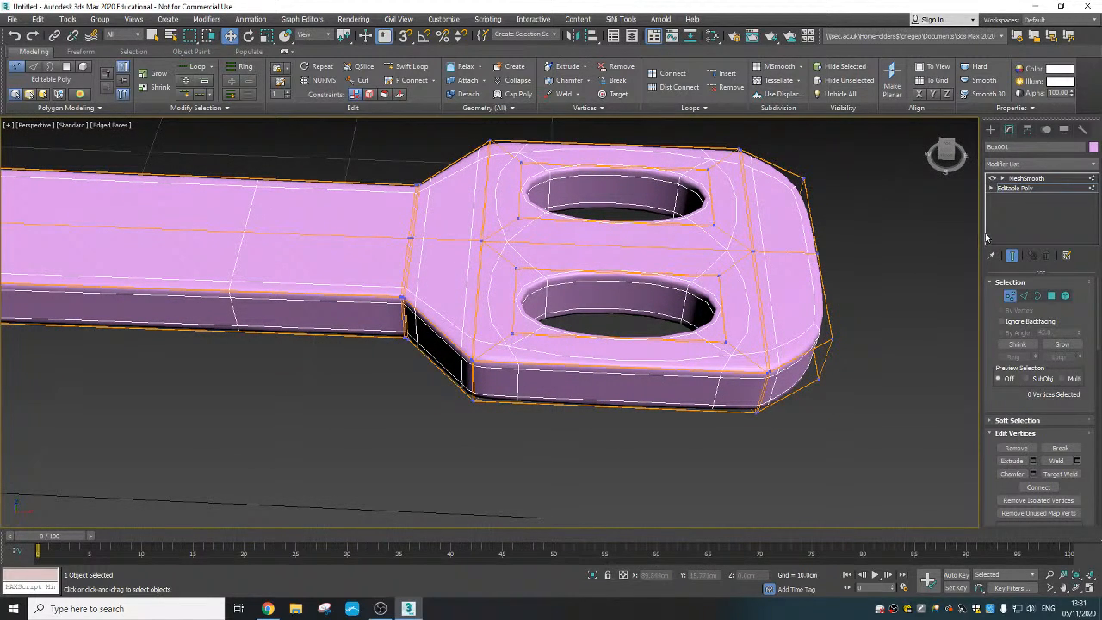
{"action": "left_click", "coordinate": [992, 178]}
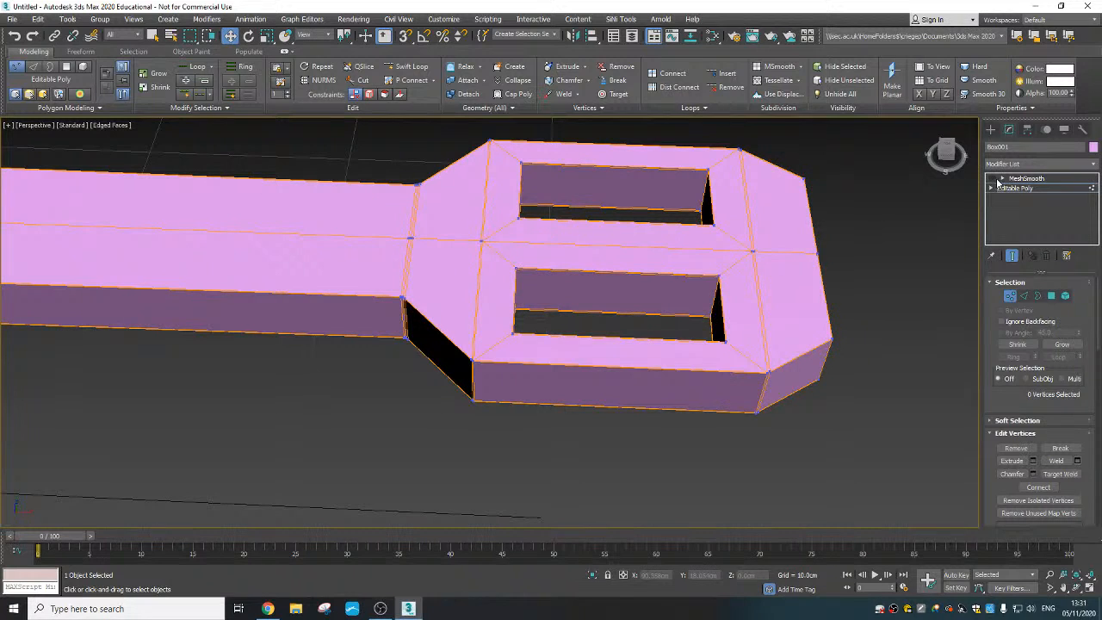
{"action": "left_click", "coordinate": [992, 178]}
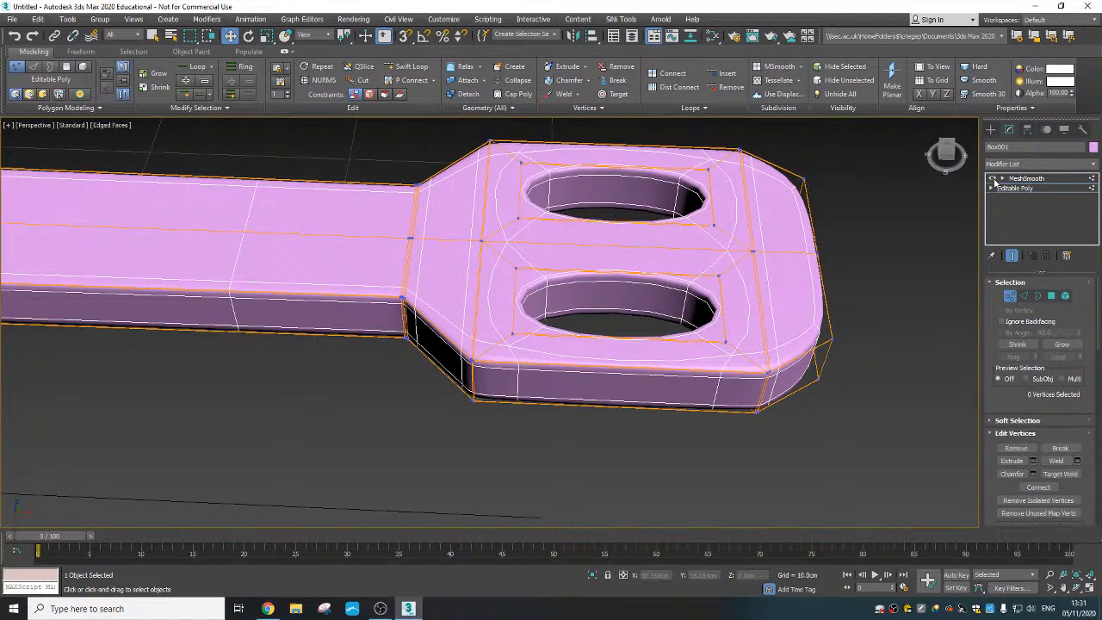
- With MeshSmooth off, select the headstock's lengthwise edges and connect them with 2 segments and a pinch of 93
{"action": "left_click", "coordinate": [992, 178]}
{"action": "middle_click_drag", "start_coordinate": [575, 308], "coordinate": [561, 341]}
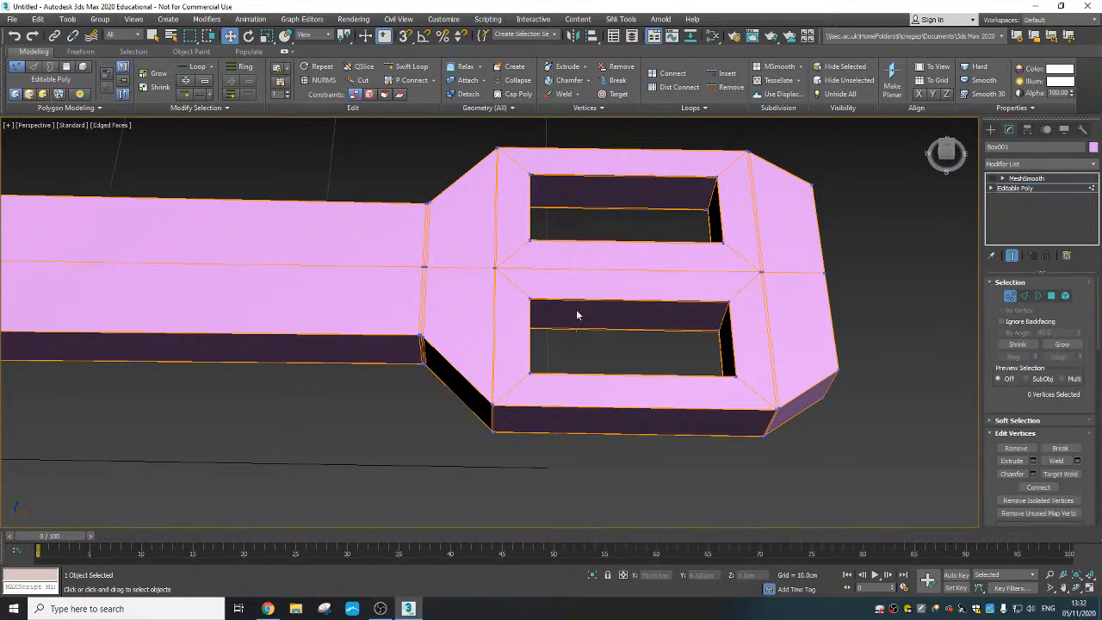
{"action": "left_click", "coordinate": [1024, 296]}
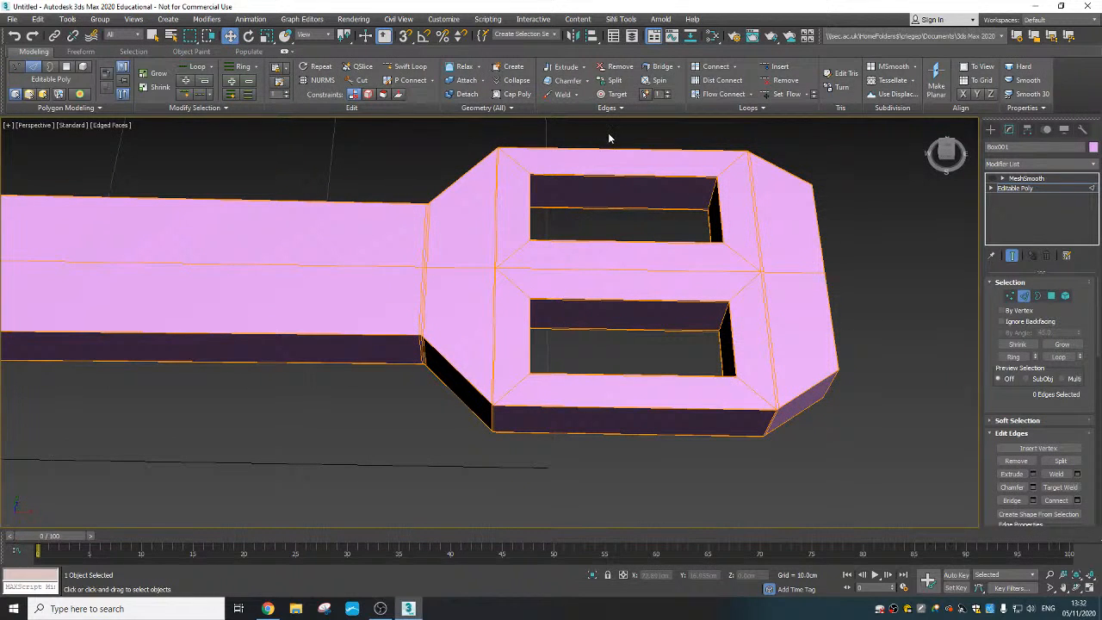
{"action": "left_click_drag", "start_coordinate": [648, 361], "coordinate": [652, 488]}
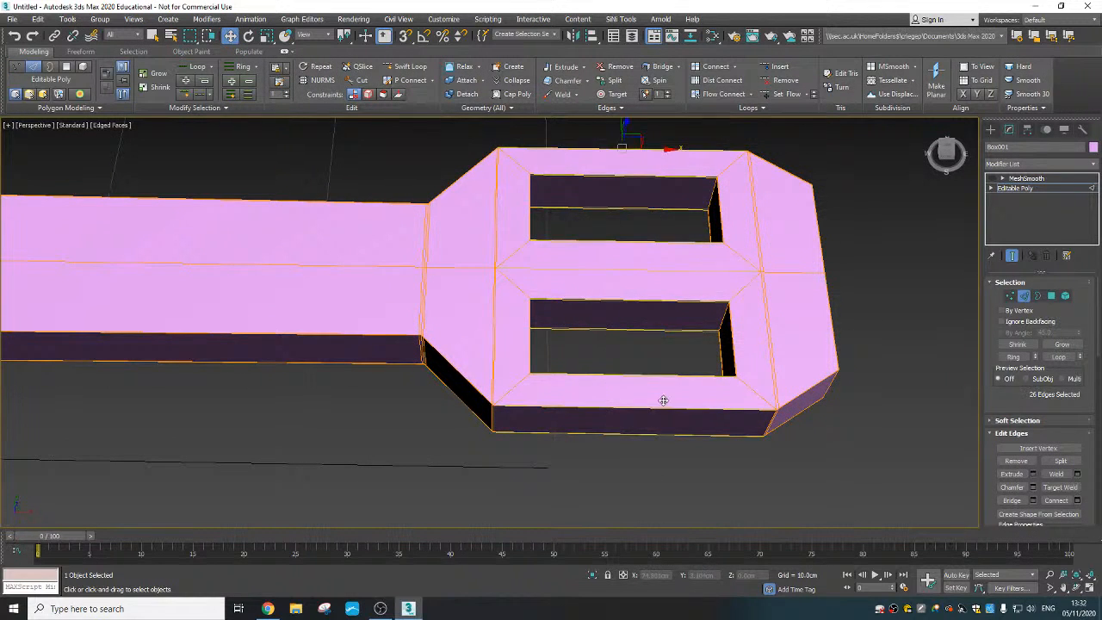
{"action": "scroll", "coordinate": [663, 400], "scroll_direction": "down", "scroll_amount": 3}
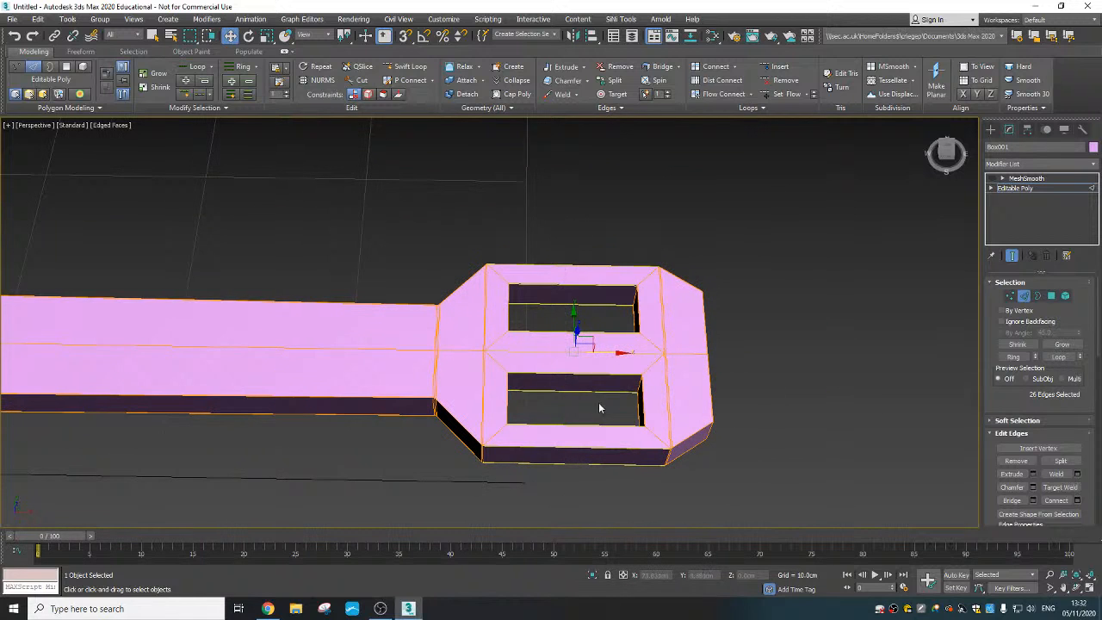
{"action": "scroll", "coordinate": [600, 408], "scroll_direction": "up", "scroll_amount": 4}
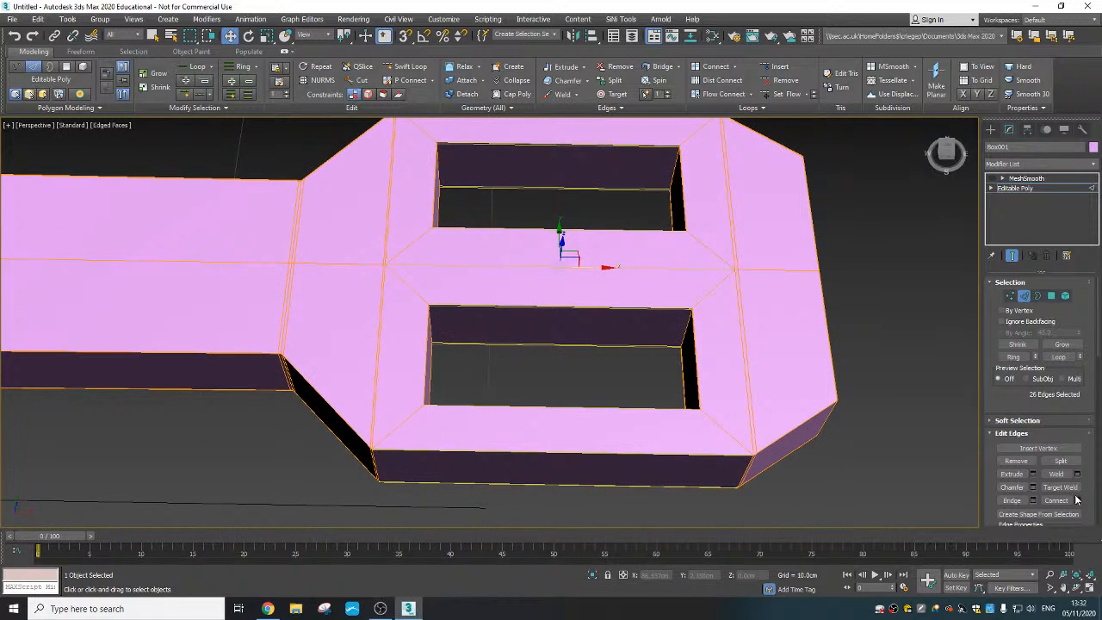
{"action": "left_click", "coordinate": [1075, 500]}
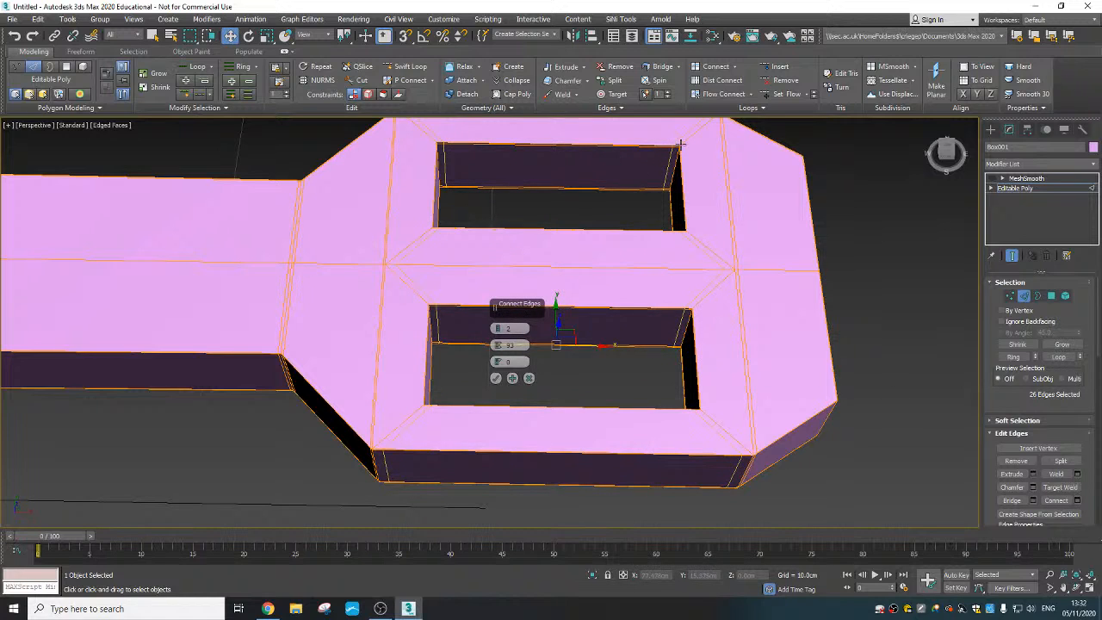
{"action": "left_click", "coordinate": [495, 378]}
{"action": "scroll", "coordinate": [501, 381], "scroll_direction": "down", "scroll_amount": 5}
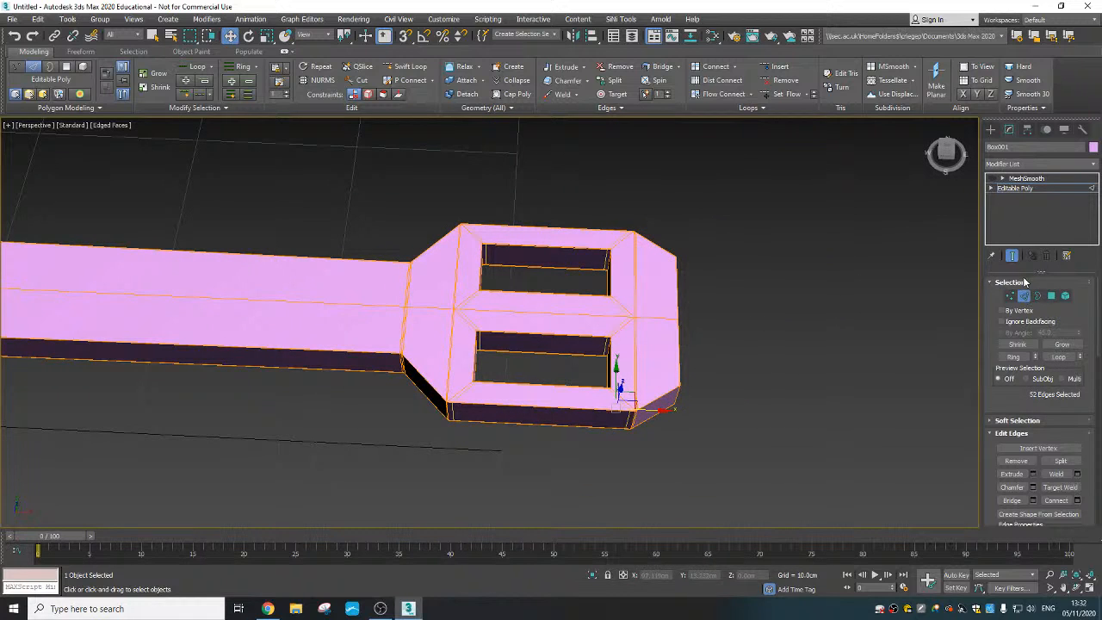
- Leave edge editing, turn MeshSmooth on and examine the tightened headstock slots
{"action": "left_click", "coordinate": [1011, 188]}
{"action": "left_click", "coordinate": [992, 179]}
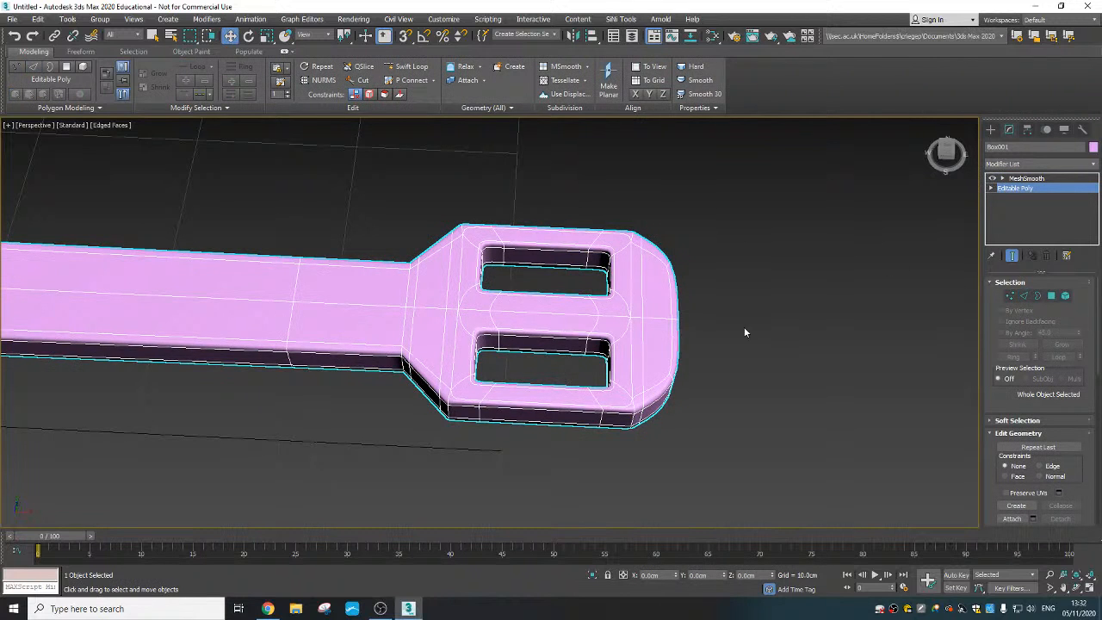
{"action": "middle_click_drag", "start_coordinate": [602, 395], "coordinate": [596, 370], "text": "alt"}
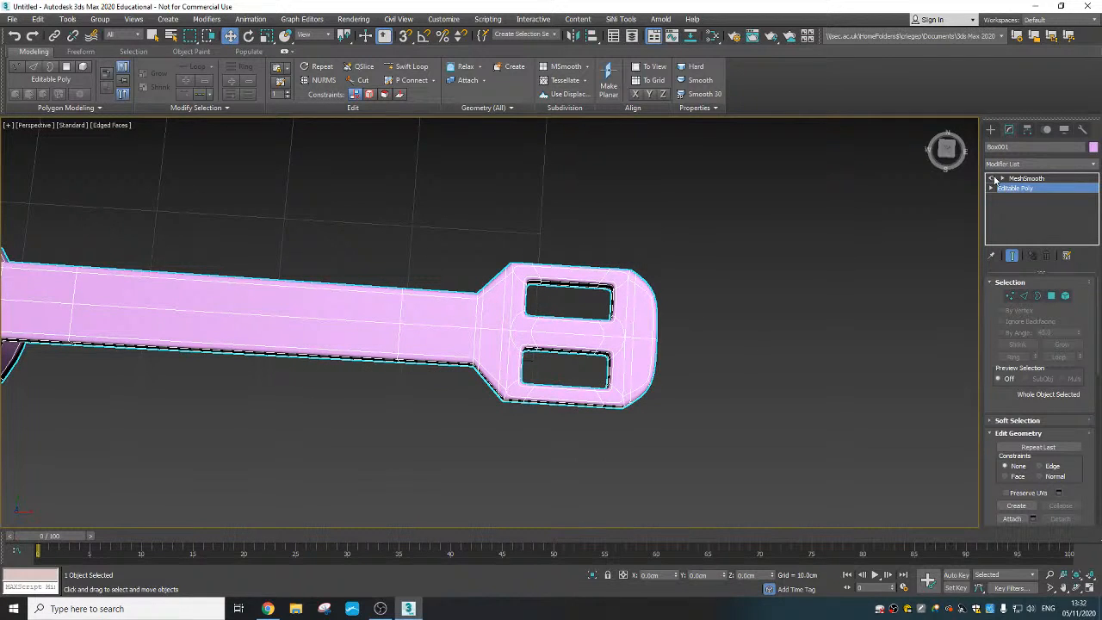
- With MeshSmooth off, select the vertices along the headstock's and slots' outer long sides and scale them inward along Y
{"action": "left_click", "coordinate": [992, 178]}
{"action": "left_click", "coordinate": [1009, 295]}
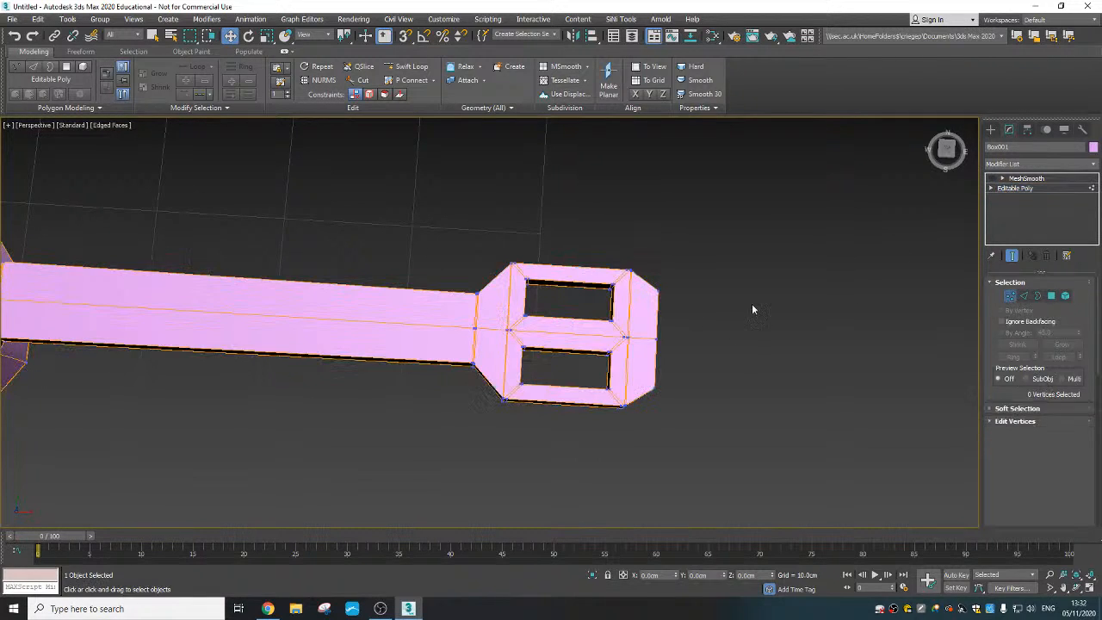
{"action": "middle_click_drag", "start_coordinate": [647, 297], "coordinate": [515, 236], "text": "alt"}
{"action": "left_click_drag", "start_coordinate": [599, 271], "coordinate": [631, 279]}
{"action": "left_click_drag", "start_coordinate": [642, 406], "coordinate": [570, 352], "text": "ctrl"}
{"action": "right_click", "coordinate": [568, 314]}
{"action": "left_click", "coordinate": [591, 345]}
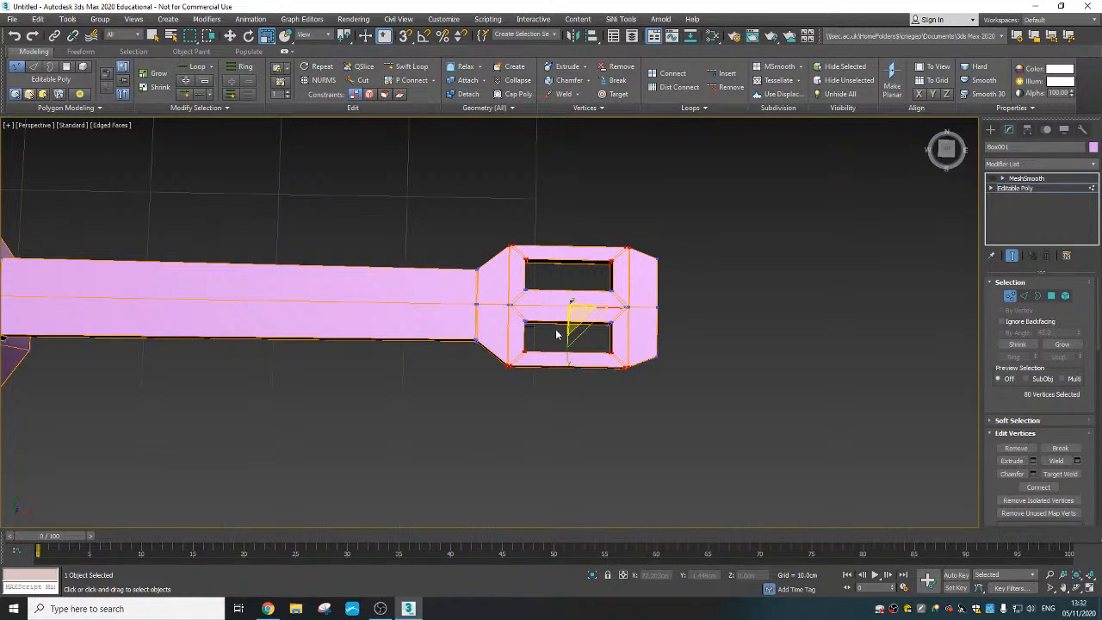
- Deselect the headstock's outline vertices and scale the slots' remaining outer-edge vertices inward along Y to thicken the side rims
{"action": "left_click_drag", "start_coordinate": [487, 224], "coordinate": [519, 258]}
{"action": "left_click_drag", "start_coordinate": [616, 226], "coordinate": [644, 261], "text": "alt"}
{"action": "left_click_drag", "start_coordinate": [640, 389], "coordinate": [620, 362], "text": "alt"}
{"action": "left_click_drag", "start_coordinate": [555, 394], "coordinate": [499, 365], "text": "alt"}
{"action": "middle_click_drag", "start_coordinate": [545, 392], "coordinate": [560, 363], "text": "alt"}
- Select the corner vertices at the headstock's tip, scale them inward along Y and move them slightly toward the neck along X
{"action": "left_click_drag", "start_coordinate": [676, 369], "coordinate": [677, 367]}
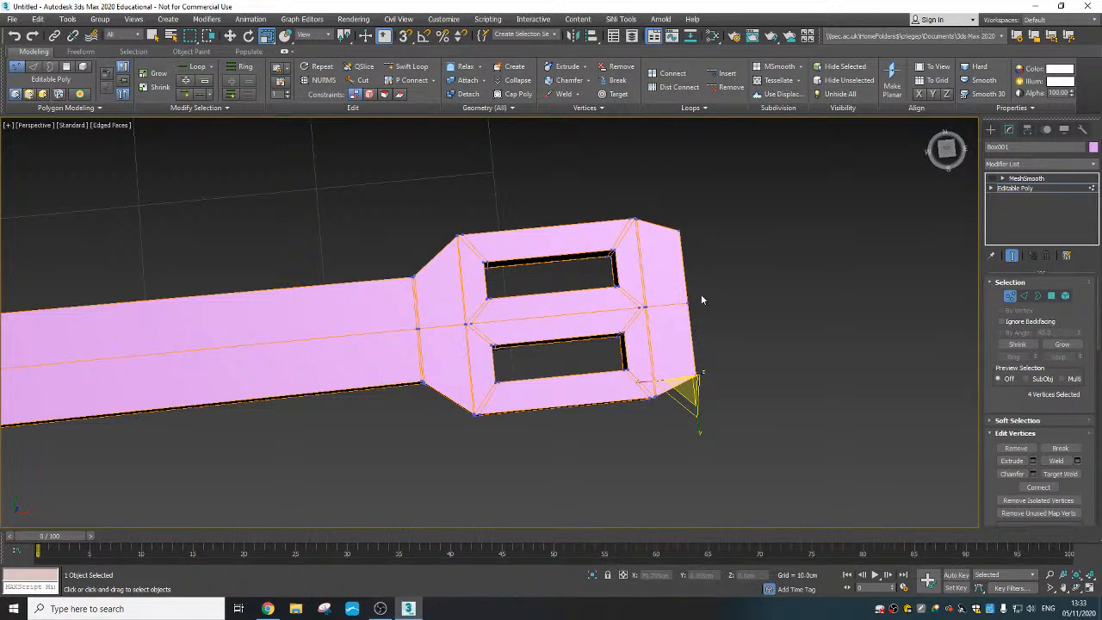
{"action": "left_click_drag", "start_coordinate": [685, 215], "coordinate": [664, 272], "text": "ctrl"}
{"action": "left_click_drag", "start_coordinate": [690, 355], "coordinate": [689, 347]}
{"action": "right_click", "coordinate": [680, 305]}
{"action": "left_click", "coordinate": [714, 322]}
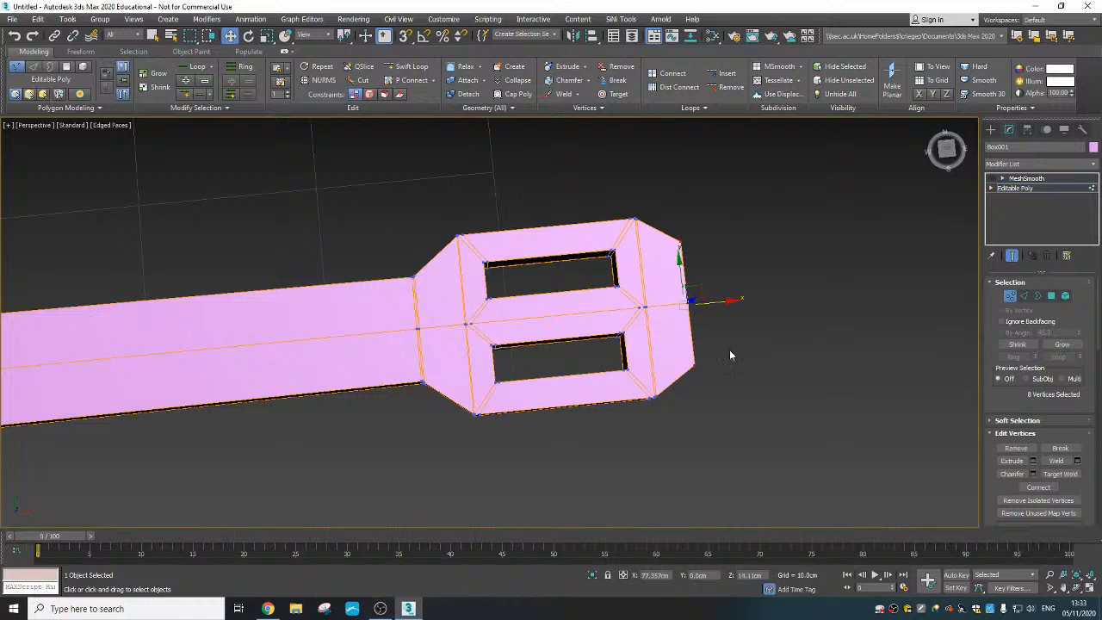
{"action": "left_click_drag", "start_coordinate": [667, 252], "coordinate": [665, 226]}
{"action": "left_click_drag", "start_coordinate": [713, 300], "coordinate": [707, 301]}
{"action": "left_click", "coordinate": [735, 407]}
- Leave vertex editing, turn MeshSmooth back on and inspect the whole smoothed guitar
{"action": "scroll", "coordinate": [654, 408], "scroll_direction": "down", "scroll_amount": 4}
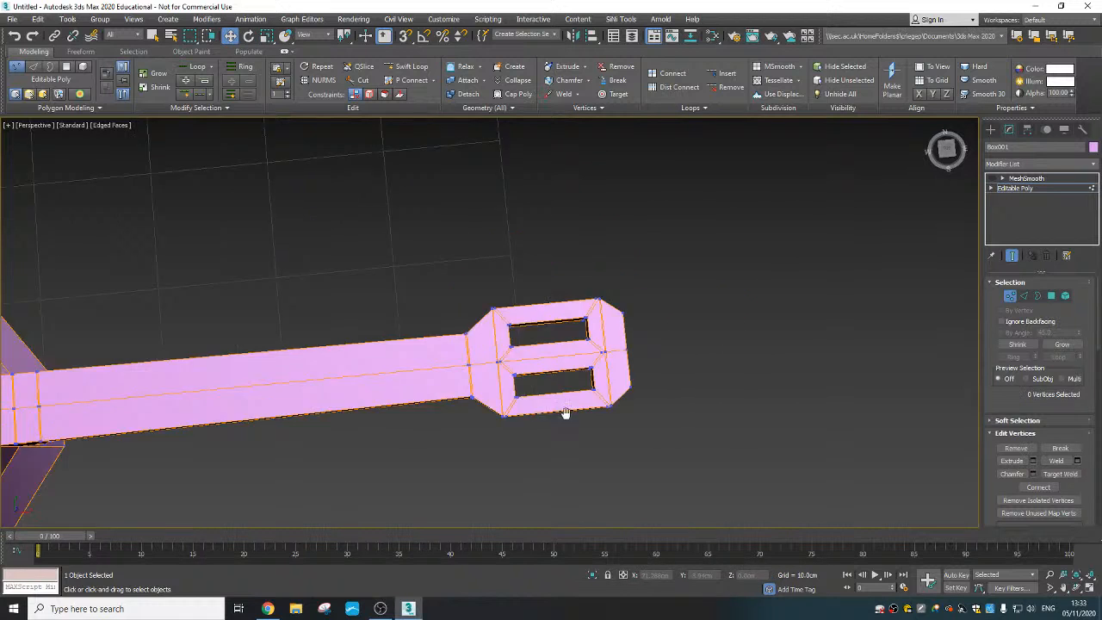
{"action": "middle_click_drag", "start_coordinate": [565, 413], "coordinate": [710, 406]}
{"action": "middle_click_drag", "start_coordinate": [710, 406], "coordinate": [507, 348], "text": "alt"}
{"action": "scroll", "coordinate": [508, 347], "scroll_direction": "down", "scroll_amount": 3}
{"action": "middle_click_drag", "start_coordinate": [494, 352], "coordinate": [634, 359]}
{"action": "left_click", "coordinate": [1010, 295]}
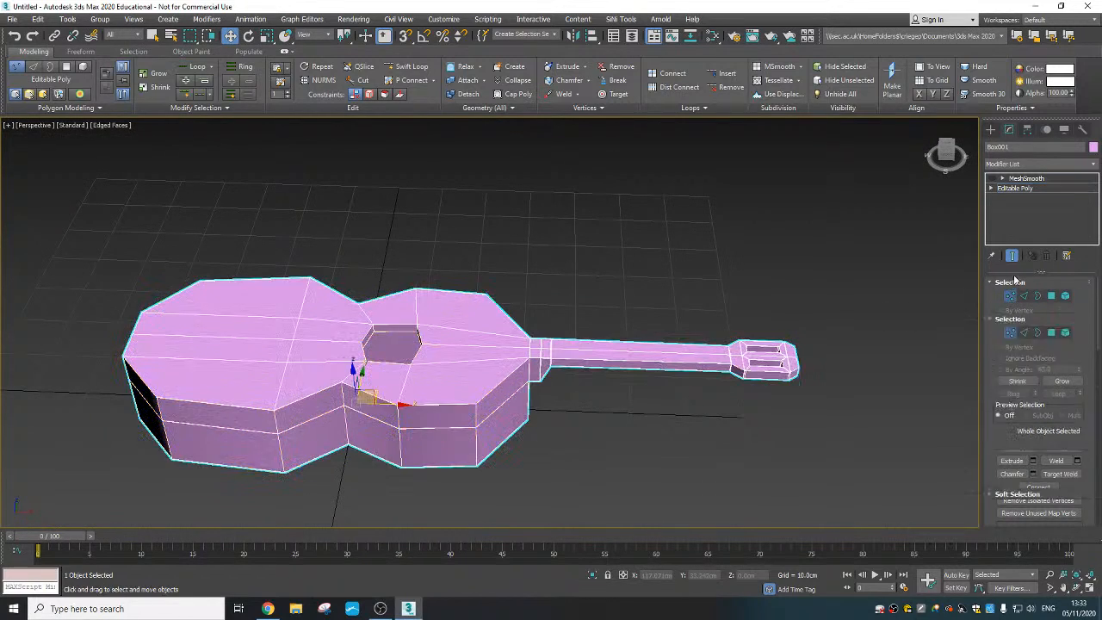
{"action": "left_click", "coordinate": [992, 178]}
{"action": "left_click", "coordinate": [1025, 178]}
{"action": "middle_click_drag", "start_coordinate": [725, 444], "coordinate": [663, 404], "text": "alt"}
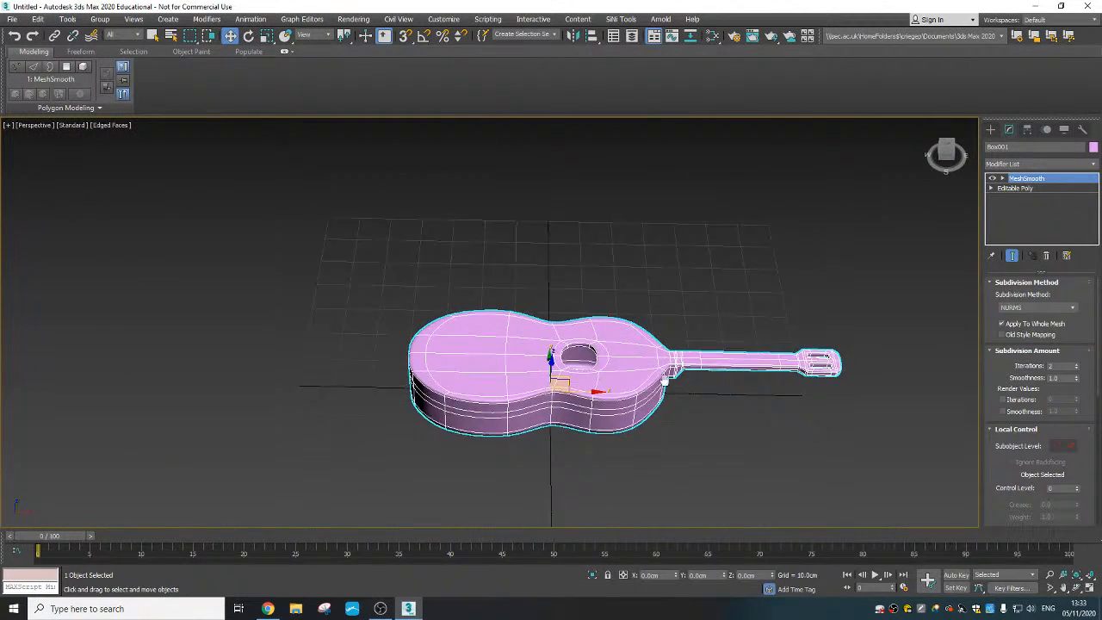
- In the Editable Poly, move the vertices at the body's tail end toward the neck along X, and return to MeshSmooth
{"action": "left_click", "coordinate": [1015, 187]}
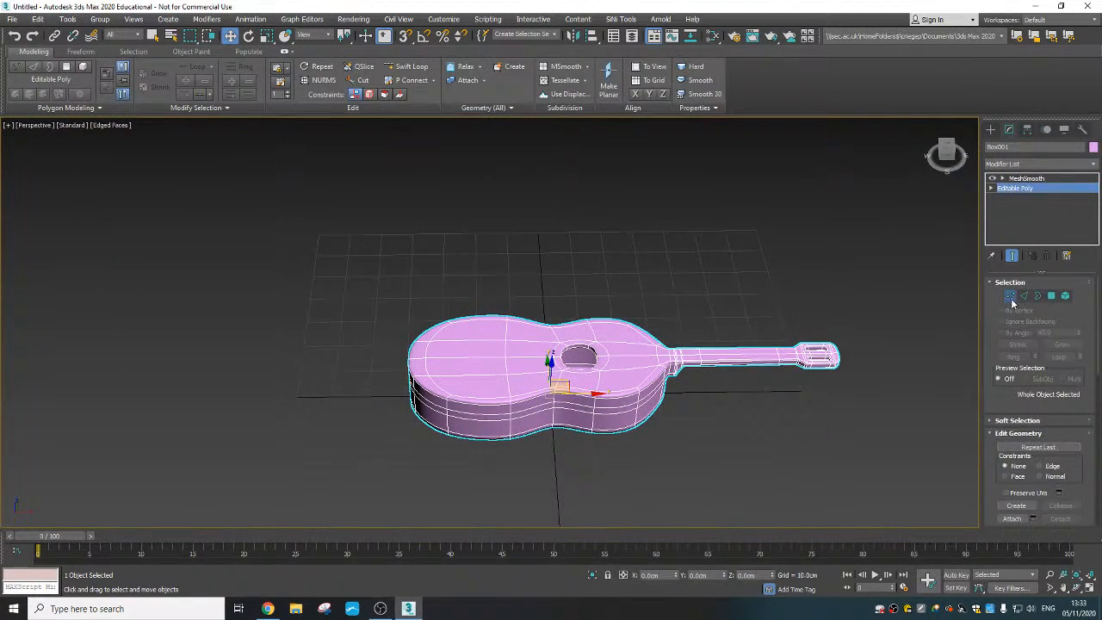
{"action": "left_click", "coordinate": [1010, 295]}
{"action": "middle_click_drag", "start_coordinate": [448, 284], "coordinate": [369, 314], "text": "alt"}
{"action": "left_click_drag", "start_coordinate": [371, 307], "coordinate": [466, 484]}
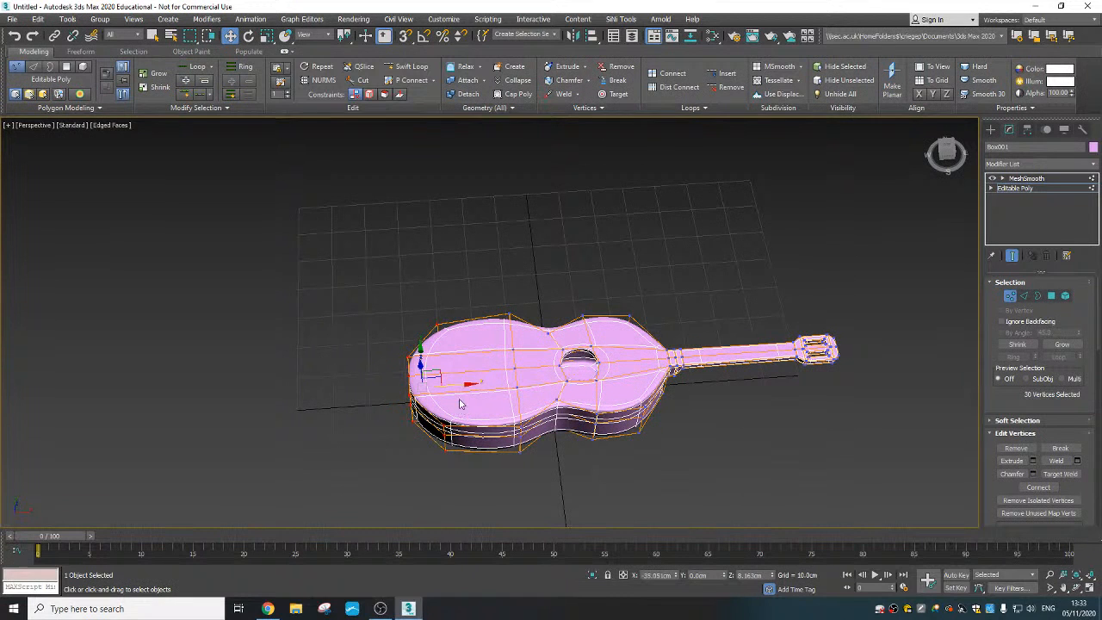
{"action": "left_click_drag", "start_coordinate": [465, 384], "coordinate": [483, 388]}
{"action": "left_click", "coordinate": [1010, 295]}
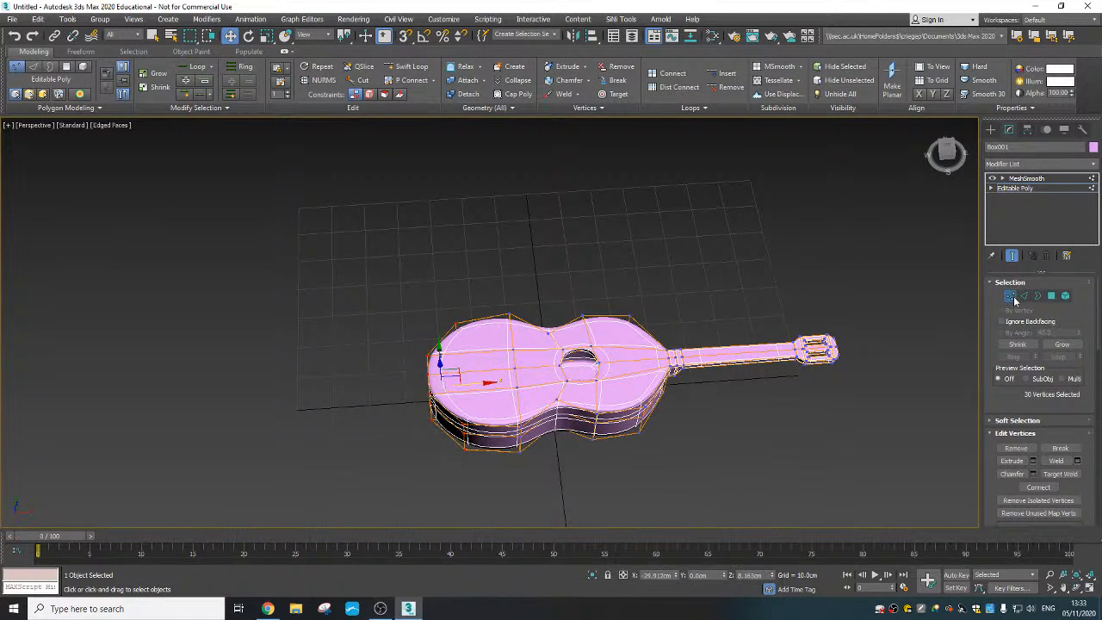
{"action": "left_click", "coordinate": [1025, 178]}
{"action": "middle_click_drag", "start_coordinate": [775, 421], "coordinate": [775, 395], "text": "alt"}
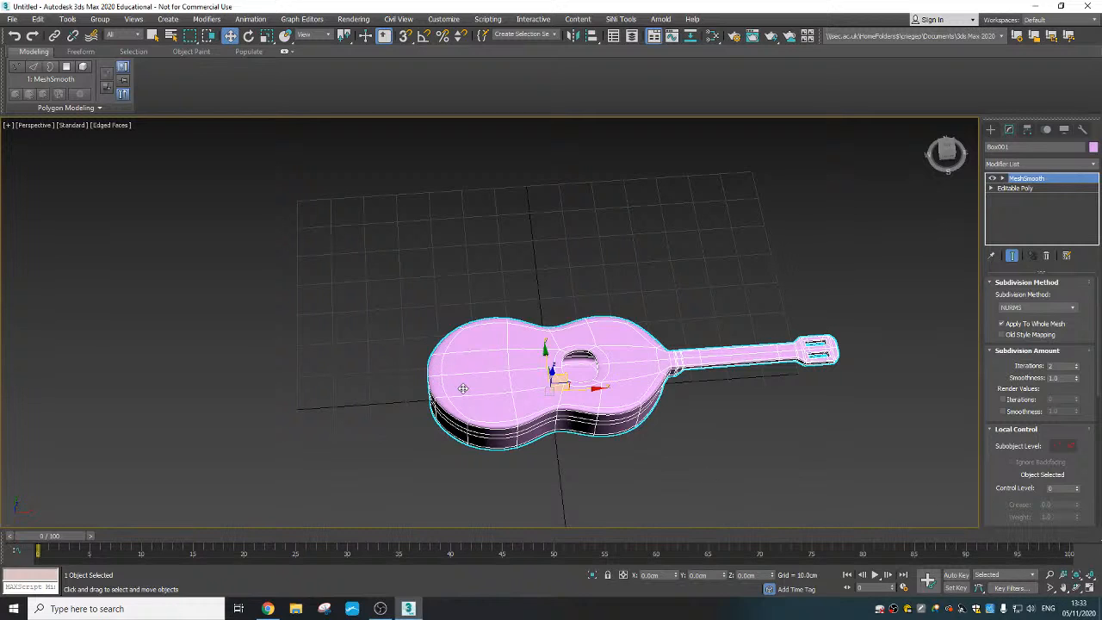
- Create a box on the grid beside the guitar body, about 10.6 cm long, 3.6 cm wide and 1.4 cm high
{"action": "left_click", "coordinate": [168, 19]}
{"action": "mouse_move", "coordinate": [202, 41]}
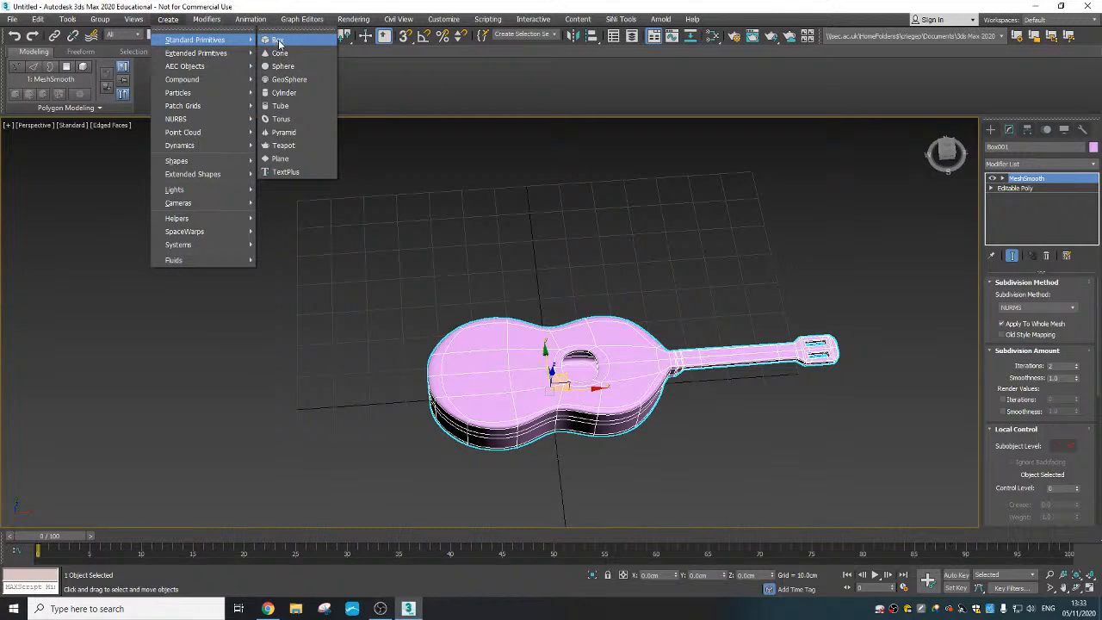
{"action": "left_click", "coordinate": [285, 44]}
{"action": "middle_click_drag", "start_coordinate": [440, 399], "coordinate": [409, 285]}
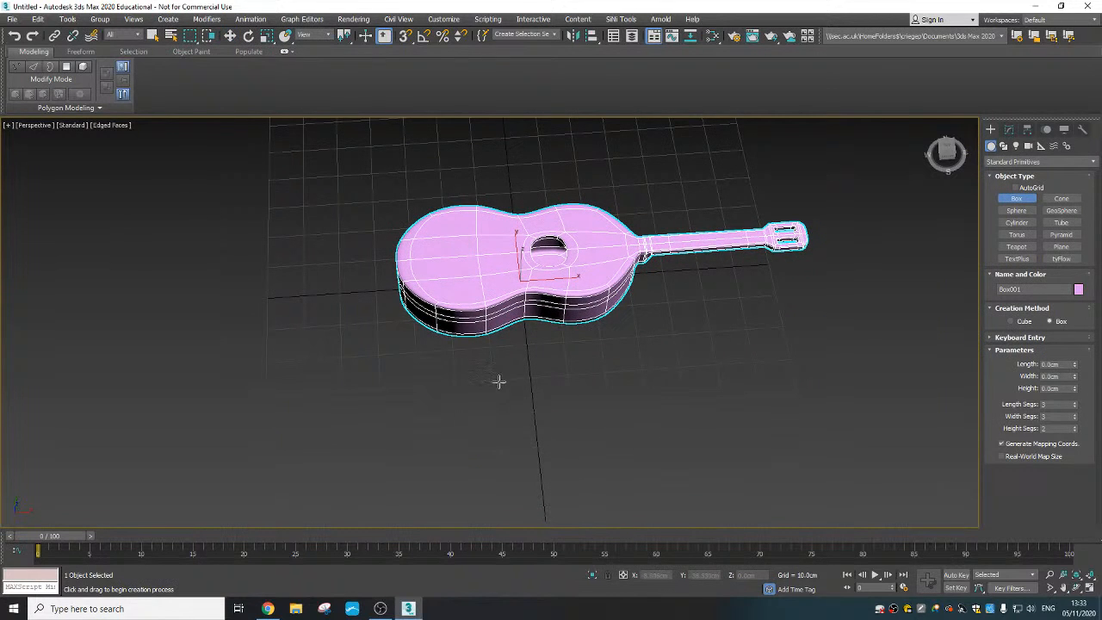
{"action": "left_click_drag", "start_coordinate": [513, 371], "coordinate": [531, 406]}
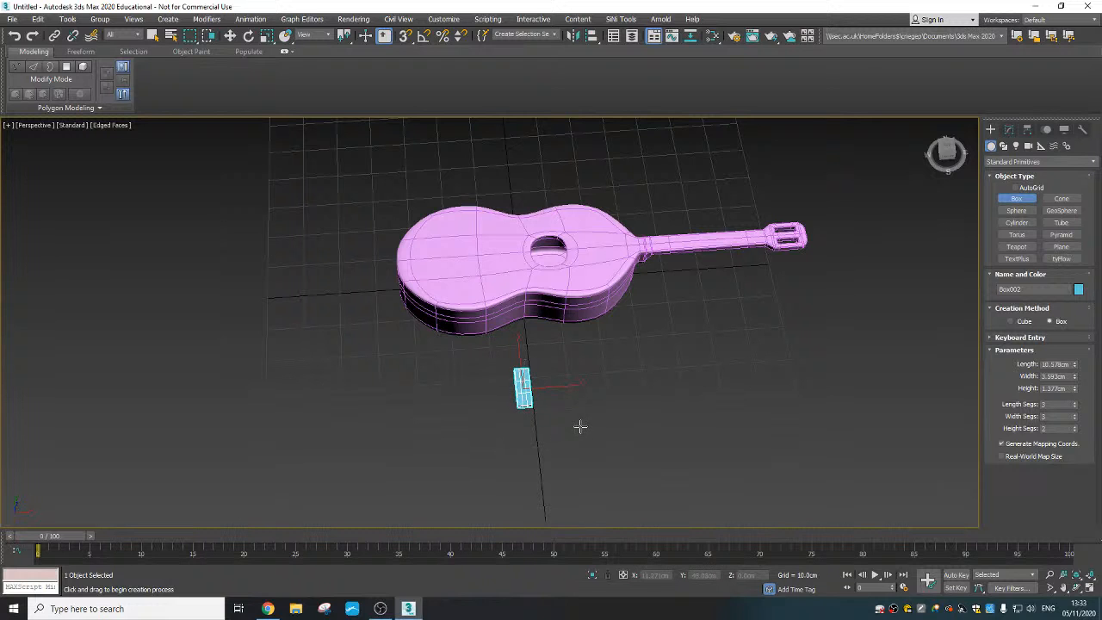
{"action": "middle_click_drag", "start_coordinate": [581, 433], "coordinate": [560, 414], "text": "alt"}
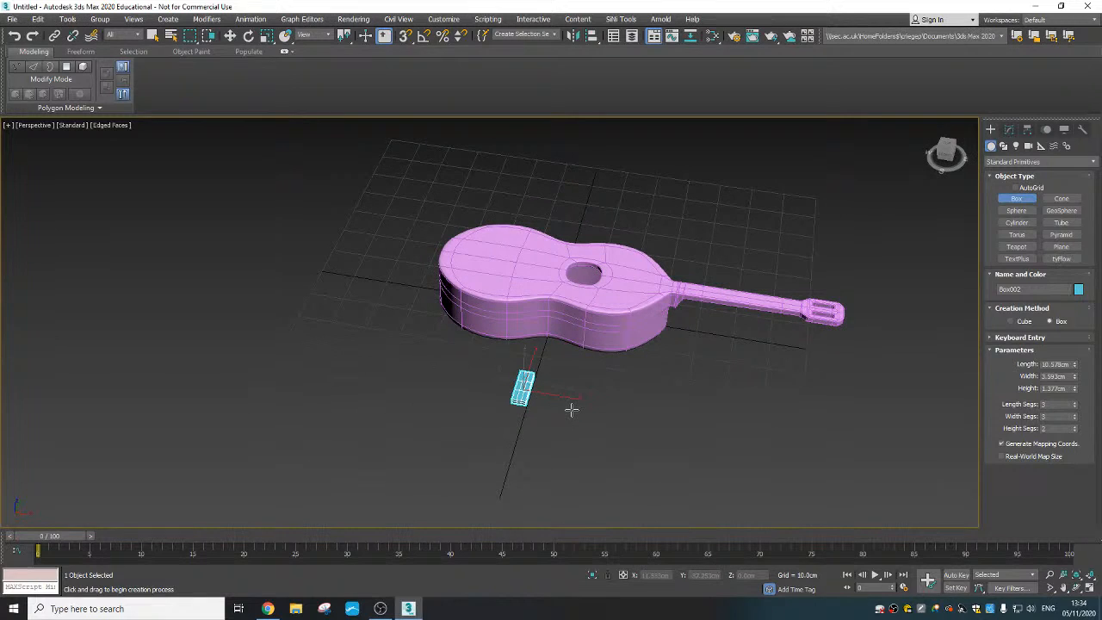
{"action": "scroll", "coordinate": [509, 392], "scroll_direction": "up", "scroll_amount": 5}
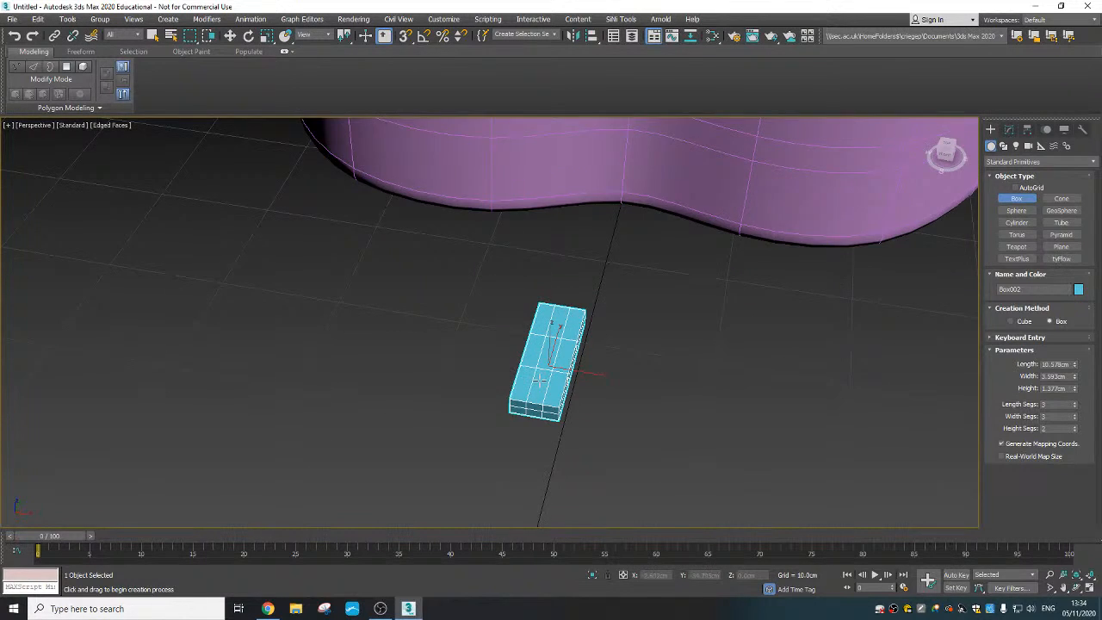
{"action": "middle_click_drag", "start_coordinate": [537, 379], "coordinate": [540, 361], "text": "alt"}
- Set the new box's length to 10 cm, width to 4 cm and height to 0.5 cm
{"action": "left_click", "coordinate": [1074, 401]}
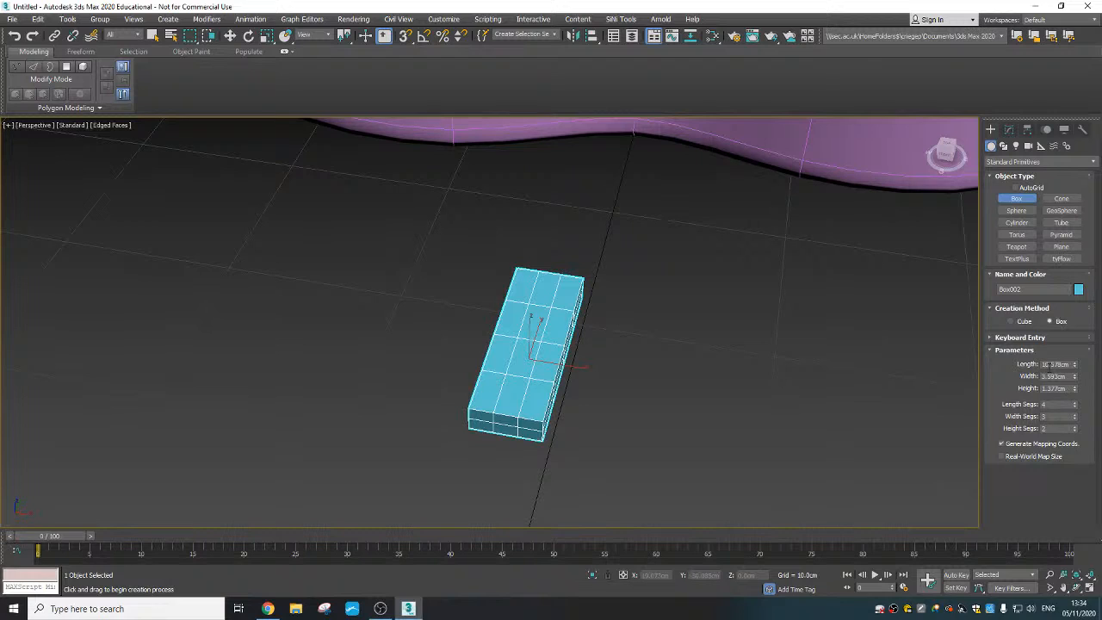
{"action": "double_click", "coordinate": [1049, 363]}
{"action": "key", "text": "Tab"}
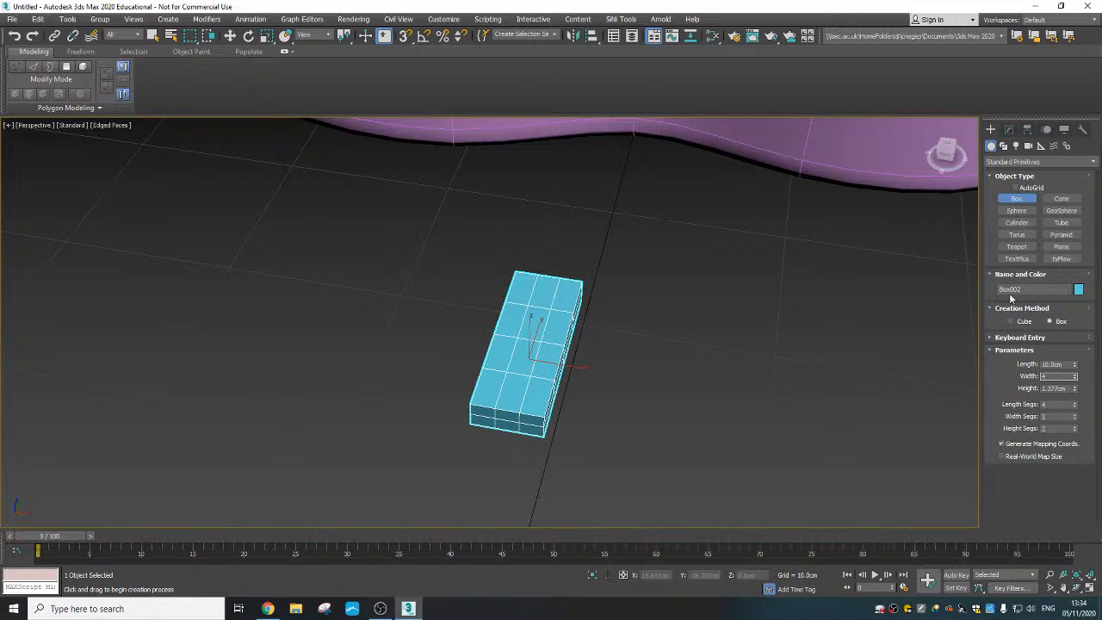
{"action": "type", "text": "4"}
{"action": "key", "text": "Tab"}
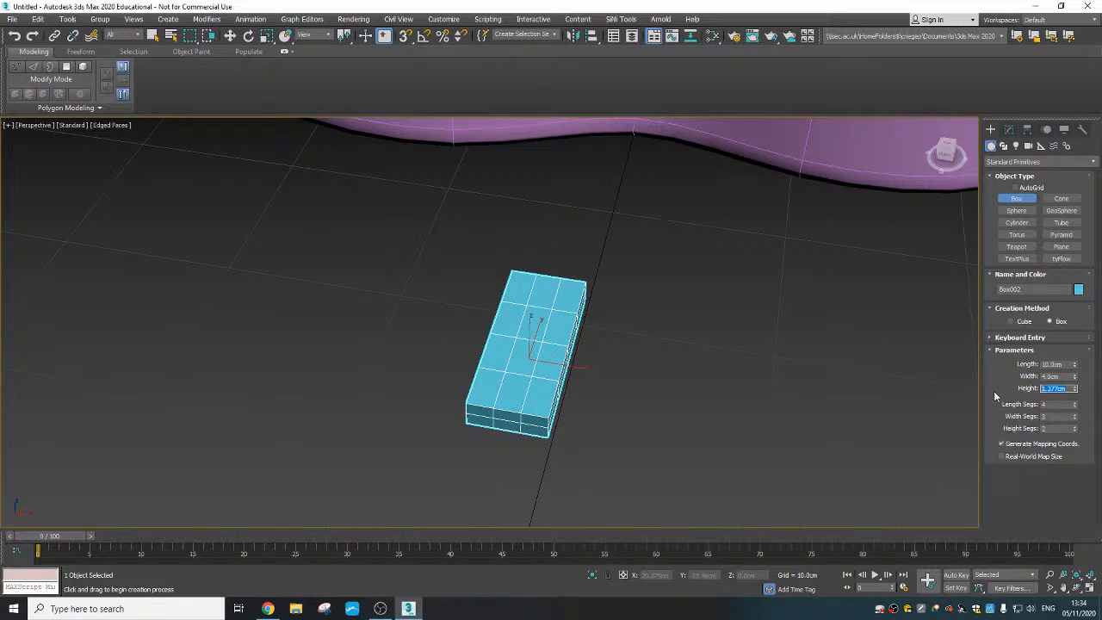
{"action": "type", "text": "6"}
{"action": "key", "text": "Return"}
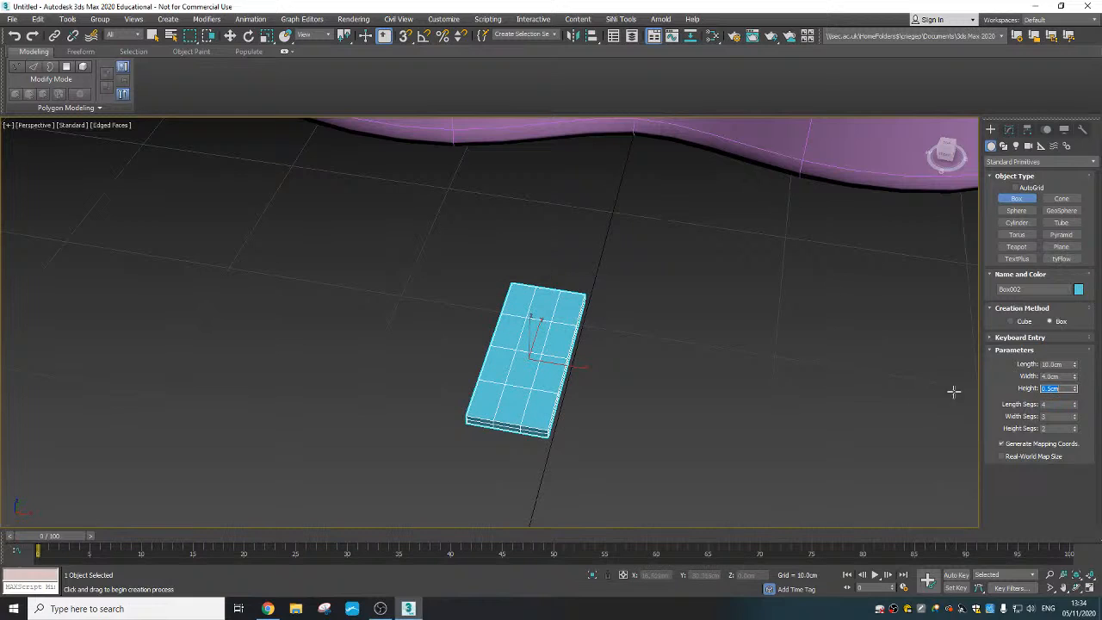
- Set the box's segments to 7 in length, 2 in width and 1 in height
{"action": "double_click", "coordinate": [1053, 403]}
{"action": "double_click", "coordinate": [1053, 418]}
{"action": "type", "text": "2"}
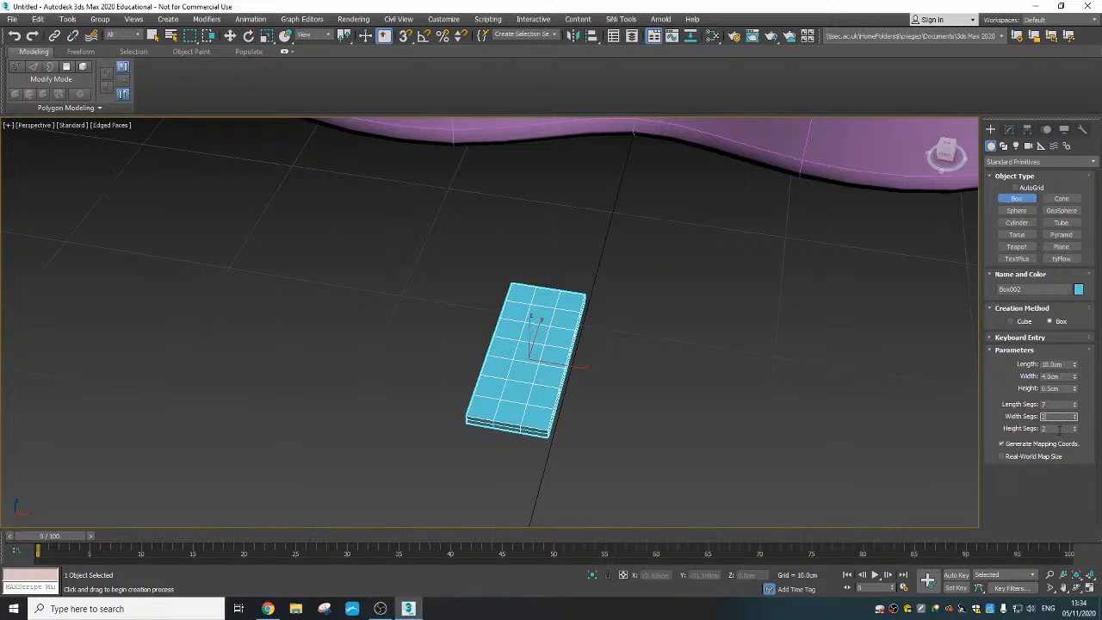
{"action": "double_click", "coordinate": [1055, 428]}
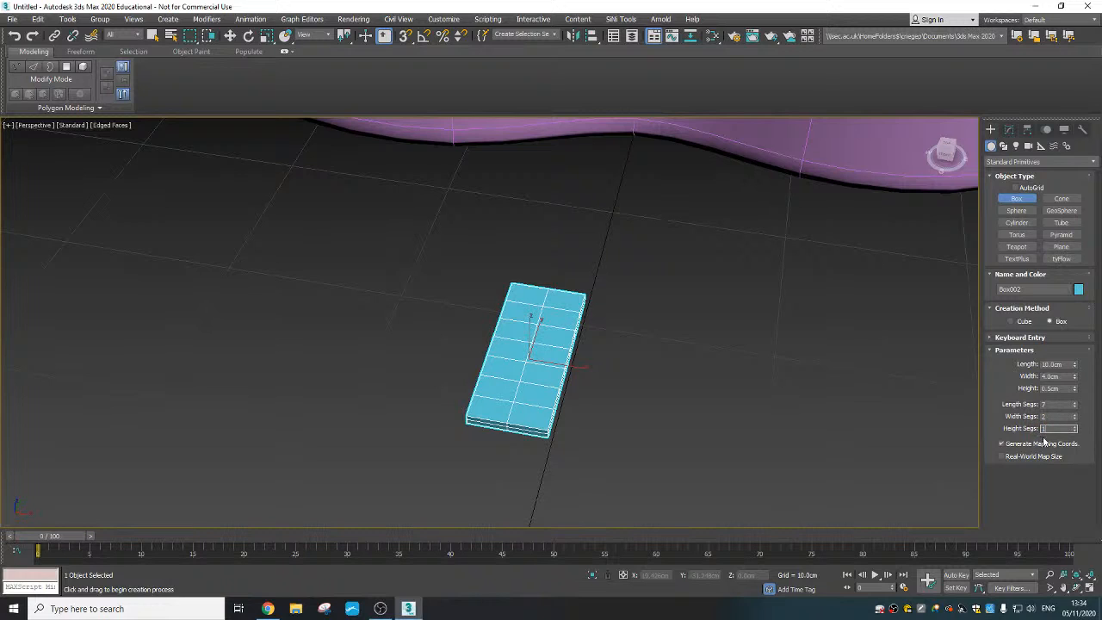
{"action": "double_click", "coordinate": [1057, 417]}
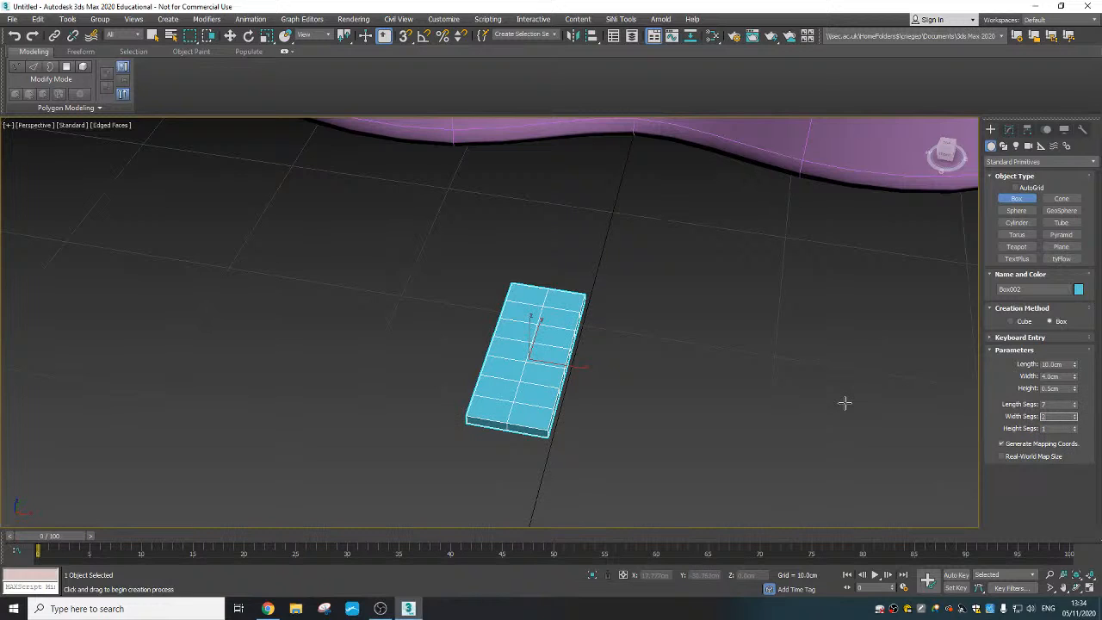
- Use Select and Place to put the box on the guitar's top surface, on the tail side of the sound hole
{"action": "middle_click_drag", "start_coordinate": [681, 391], "coordinate": [644, 449], "text": "alt"}
{"action": "scroll", "coordinate": [644, 379], "scroll_direction": "down", "scroll_amount": 3}
{"action": "middle_click_drag", "start_coordinate": [636, 303], "coordinate": [572, 375]}
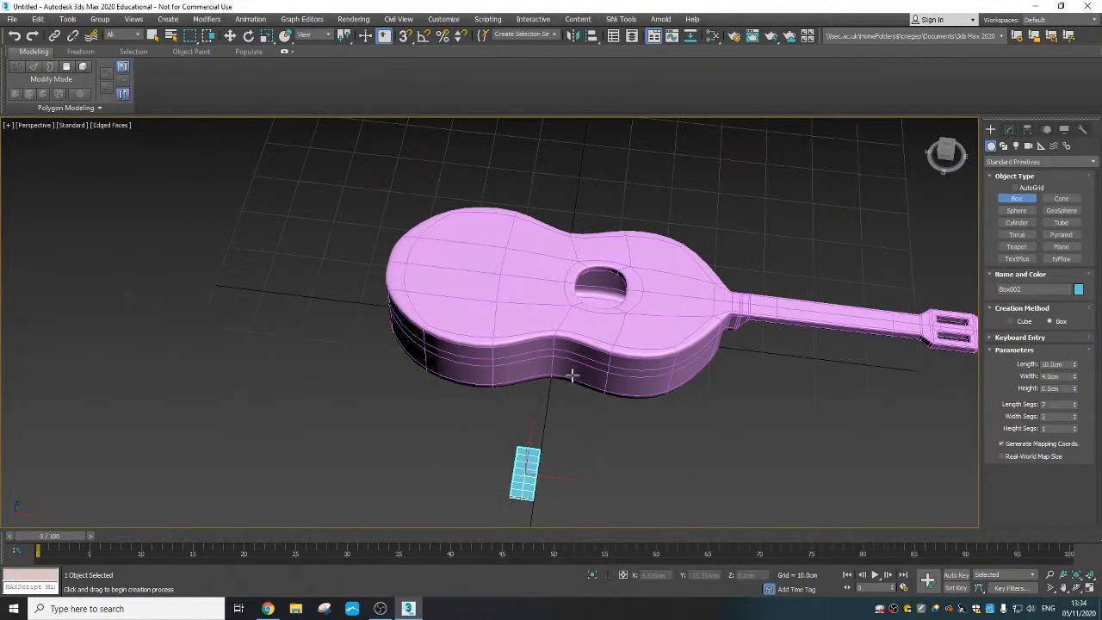
{"action": "left_click", "coordinate": [286, 37]}
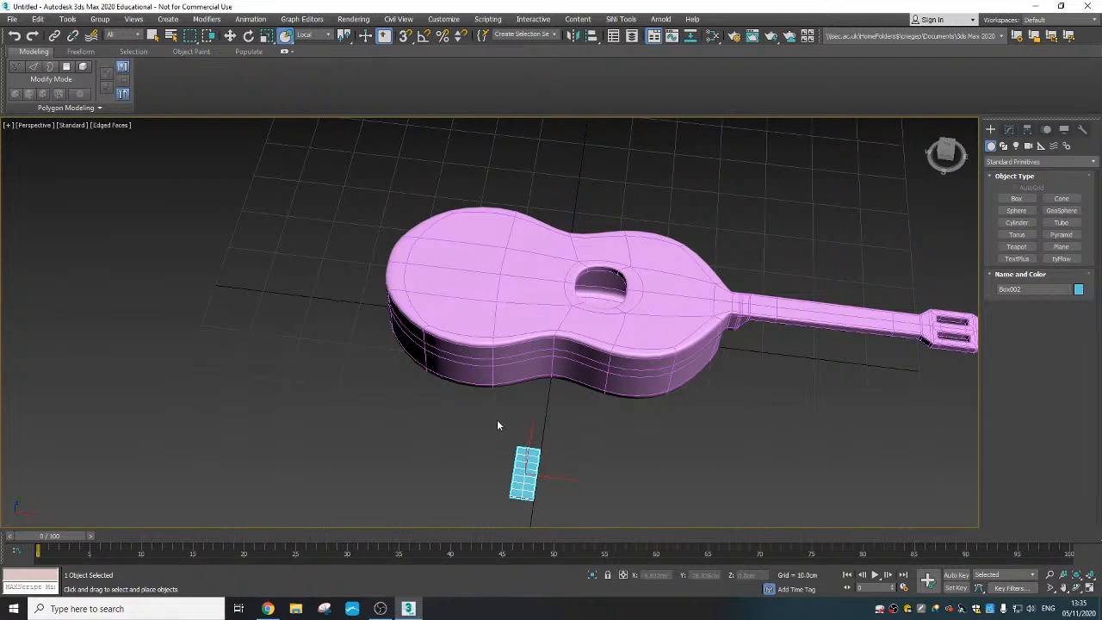
{"action": "left_click_drag", "start_coordinate": [533, 478], "coordinate": [557, 282]}
{"action": "middle_click_drag", "start_coordinate": [557, 282], "coordinate": [541, 304], "text": "alt"}
- Centre the box on the guitar at Y 0 and move it along X to about -3.5 cm
{"action": "right_click", "coordinate": [553, 284]}
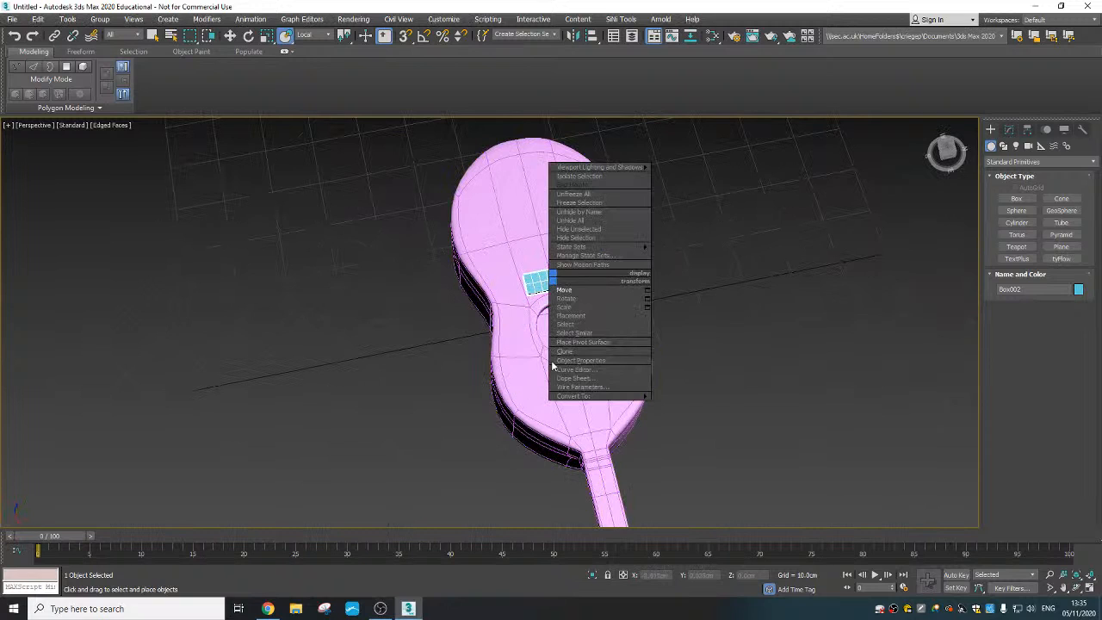
{"action": "left_click", "coordinate": [564, 289]}
{"action": "middle_click_drag", "start_coordinate": [502, 388], "coordinate": [611, 408], "text": "alt"}
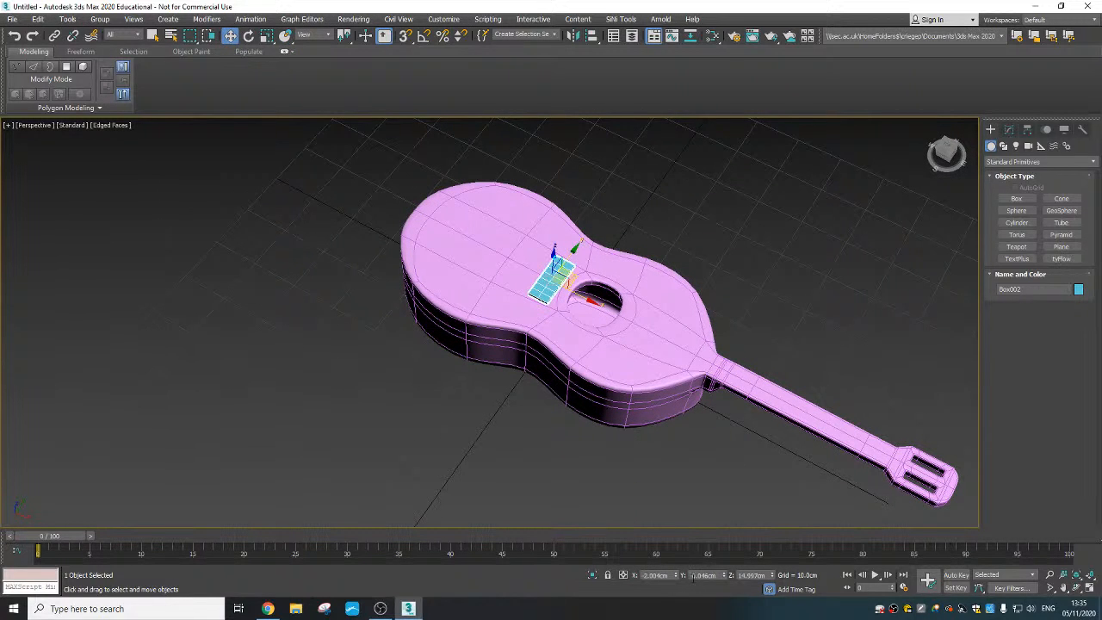
{"action": "right_click", "coordinate": [724, 579]}
{"action": "middle_click_drag", "start_coordinate": [586, 441], "coordinate": [610, 408], "text": "alt"}
{"action": "left_click_drag", "start_coordinate": [579, 286], "coordinate": [570, 291]}
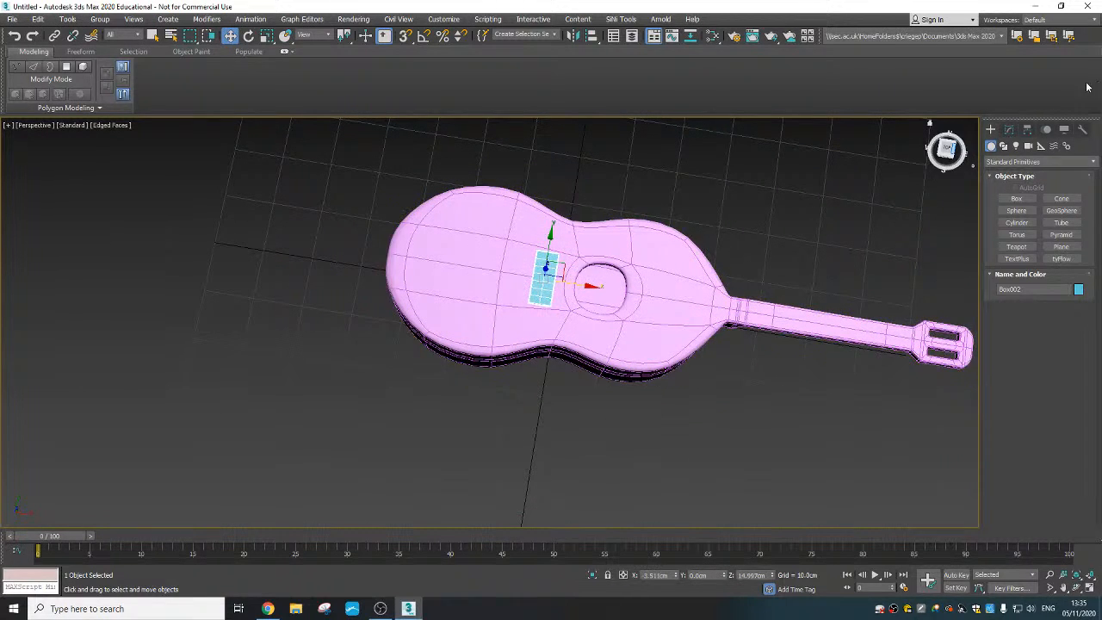
- Convert the small box to an Editable Poly
{"action": "left_click", "coordinate": [1008, 129]}
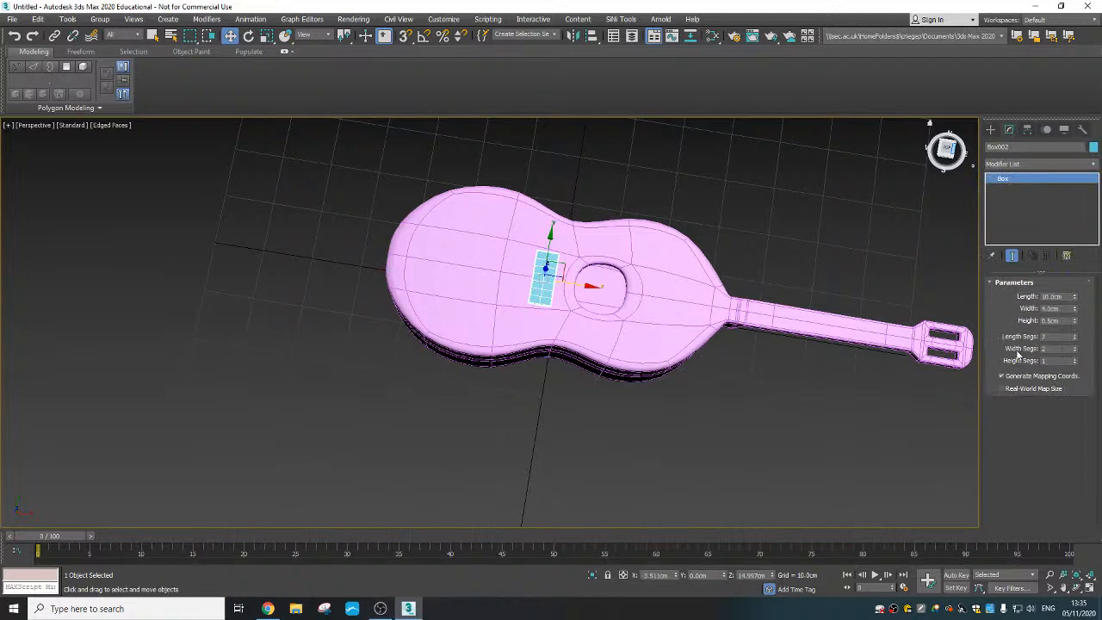
{"action": "right_click", "coordinate": [541, 277]}
{"action": "mouse_move", "coordinate": [632, 396]}
{"action": "left_click", "coordinate": [680, 402]}
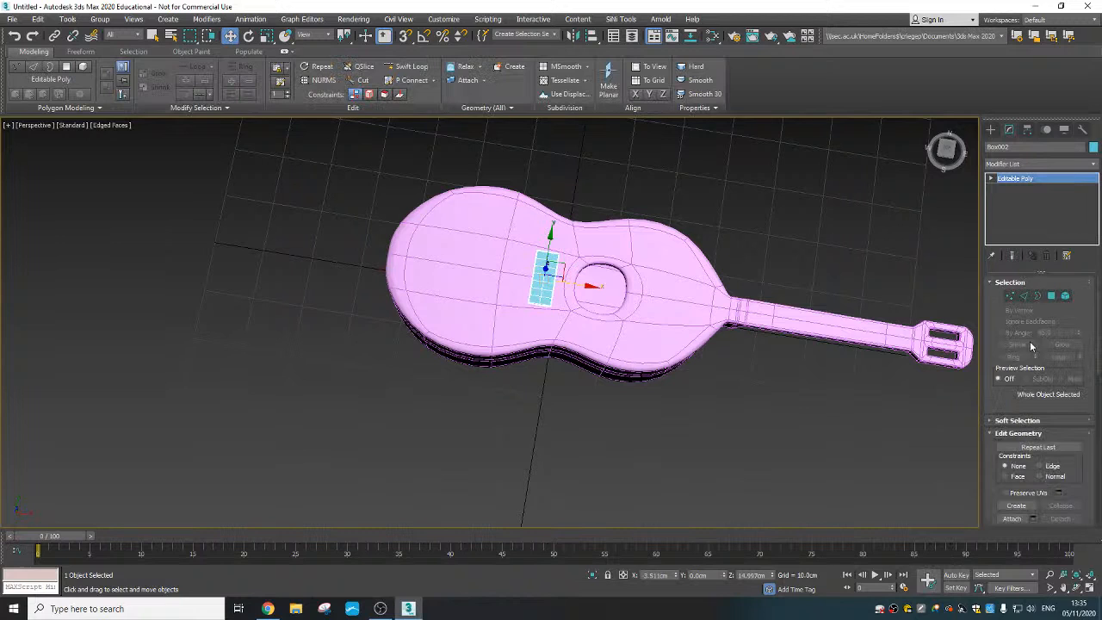
- Select the box's tail-side and middle vertex columns and move them toward the sound hole along X to narrow it
{"action": "left_click", "coordinate": [1010, 297]}
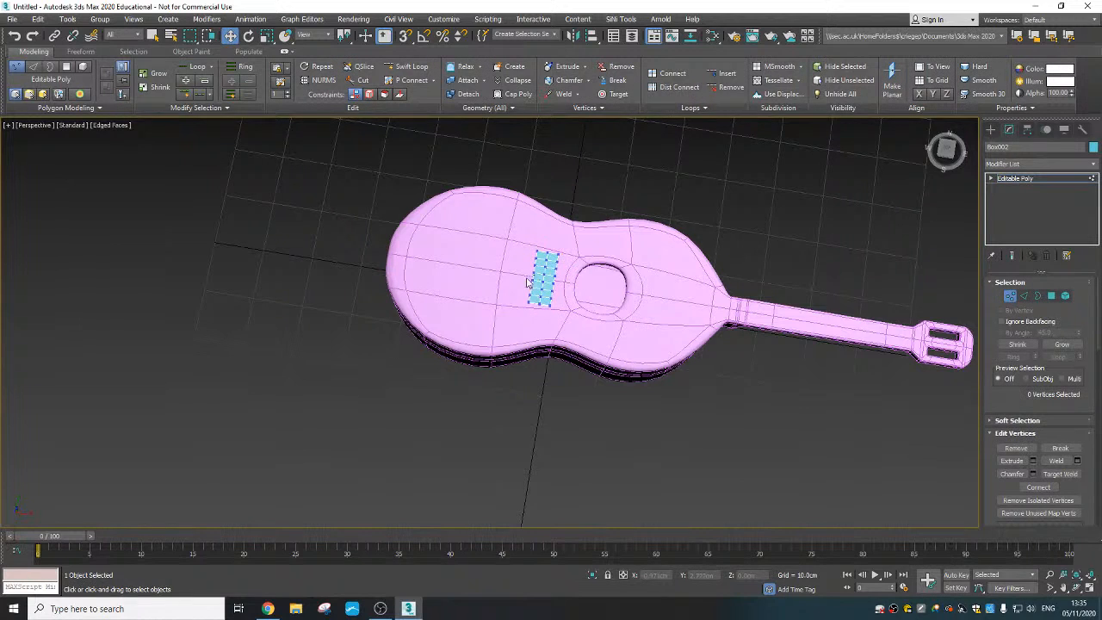
{"action": "scroll", "coordinate": [534, 278], "scroll_direction": "up", "scroll_amount": 5}
{"action": "scroll", "coordinate": [587, 340], "scroll_direction": "up", "scroll_amount": 3}
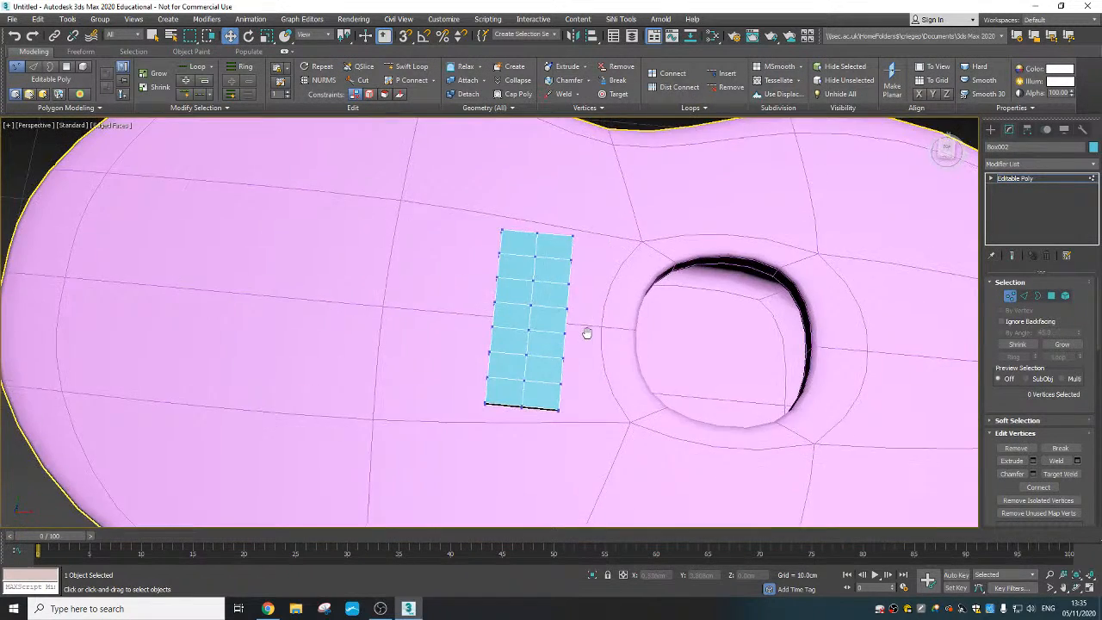
{"action": "left_click_drag", "start_coordinate": [438, 197], "coordinate": [543, 453]}
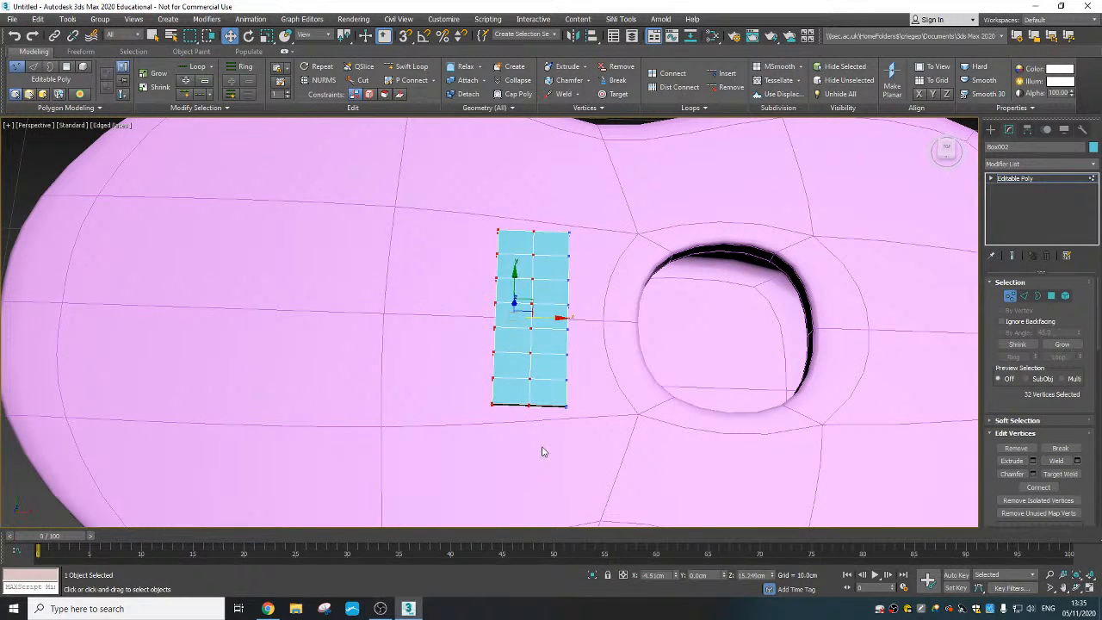
{"action": "left_click_drag", "start_coordinate": [548, 317], "coordinate": [559, 316]}
{"action": "left_click_drag", "start_coordinate": [564, 317], "coordinate": [566, 317]}
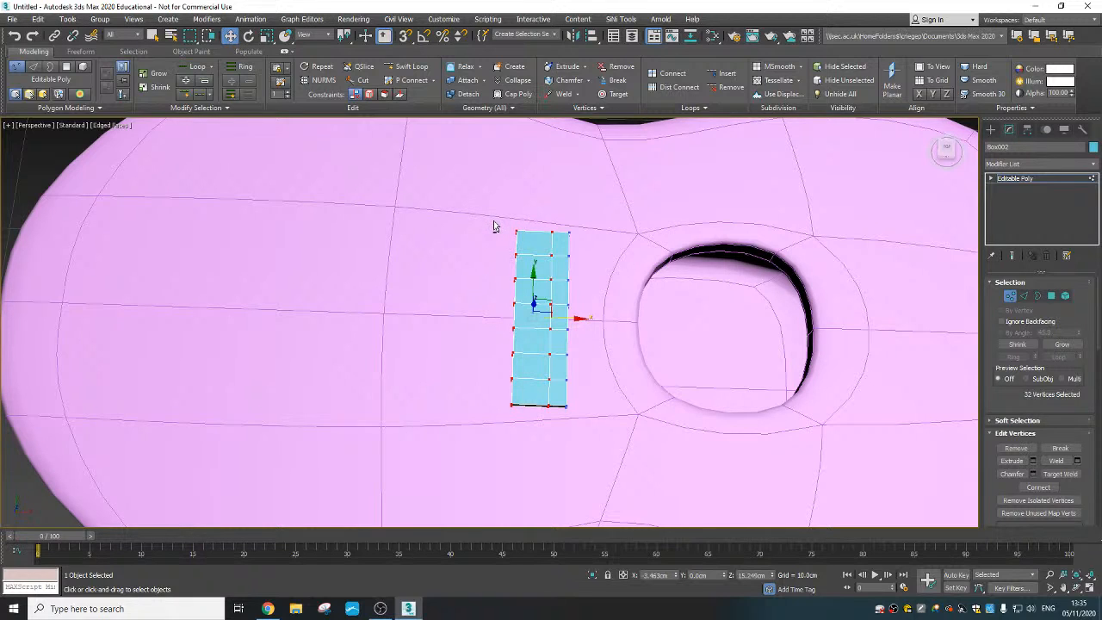
- Narrow the box's tail-side half and pull the central vertices of that edge toward the tail along X into a peak
{"action": "left_click_drag", "start_coordinate": [488, 278], "coordinate": [578, 323], "text": "alt"}
{"action": "key", "text": "ctrl+z"}
{"action": "left_click_drag", "start_coordinate": [600, 463], "coordinate": [541, 222], "text": "alt"}
{"action": "left_click_drag", "start_coordinate": [551, 328], "coordinate": [522, 333]}
{"action": "left_click_drag", "start_coordinate": [500, 270], "coordinate": [548, 306], "text": "ctrl"}
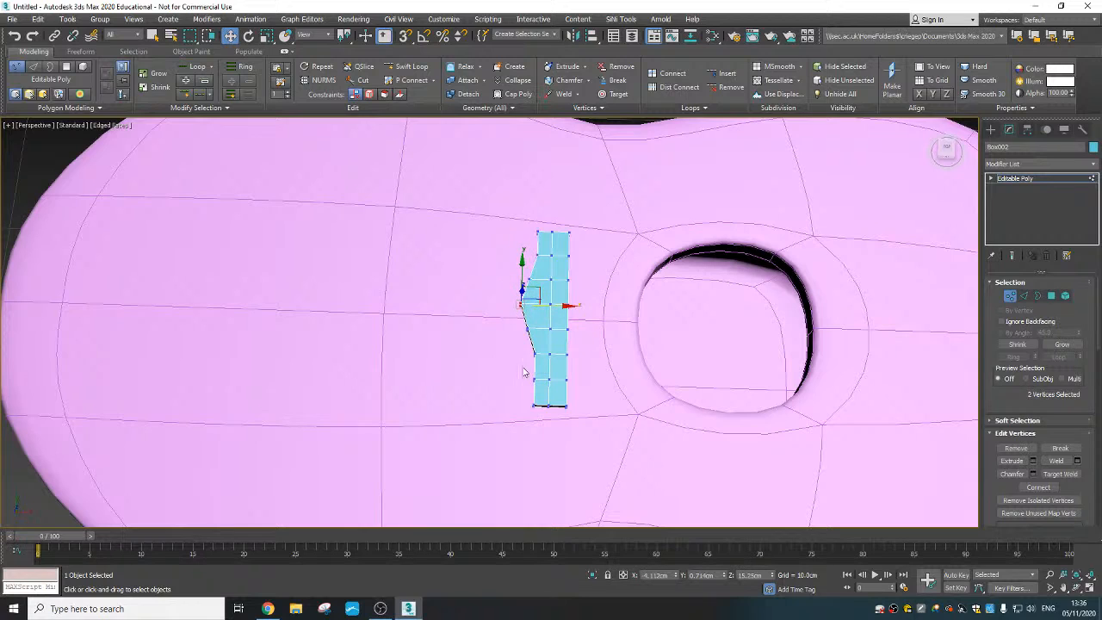
- Select the vertices at both ends of the bridge's tail-side edge and move them slightly toward the sound hole along X
{"action": "left_click_drag", "start_coordinate": [544, 423], "coordinate": [544, 422]}
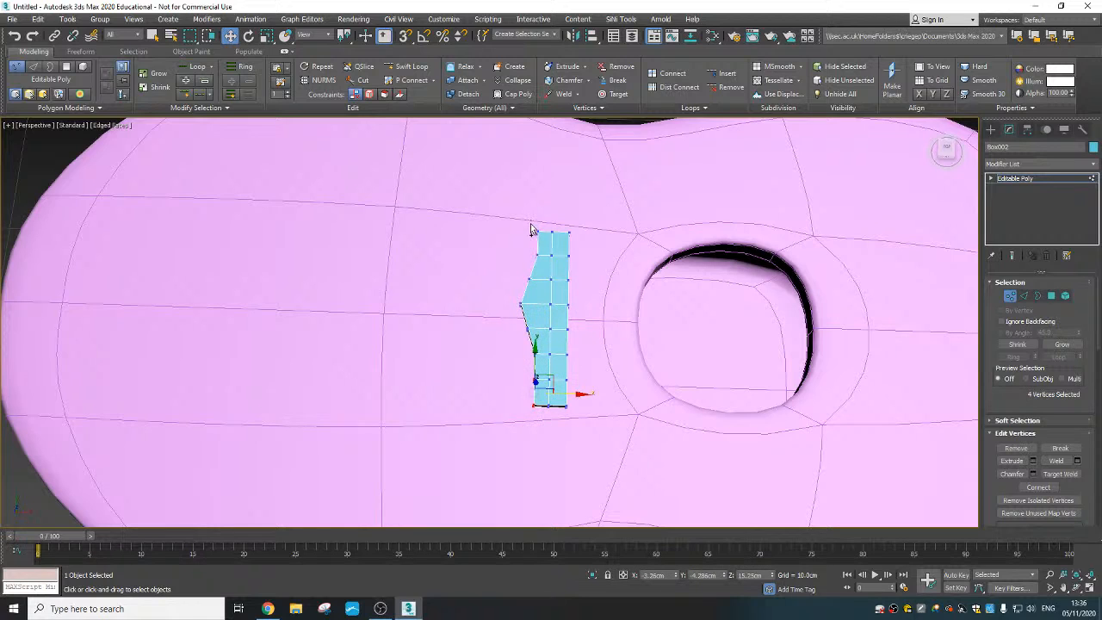
{"action": "left_click_drag", "start_coordinate": [531, 230], "coordinate": [545, 267], "text": "ctrl"}
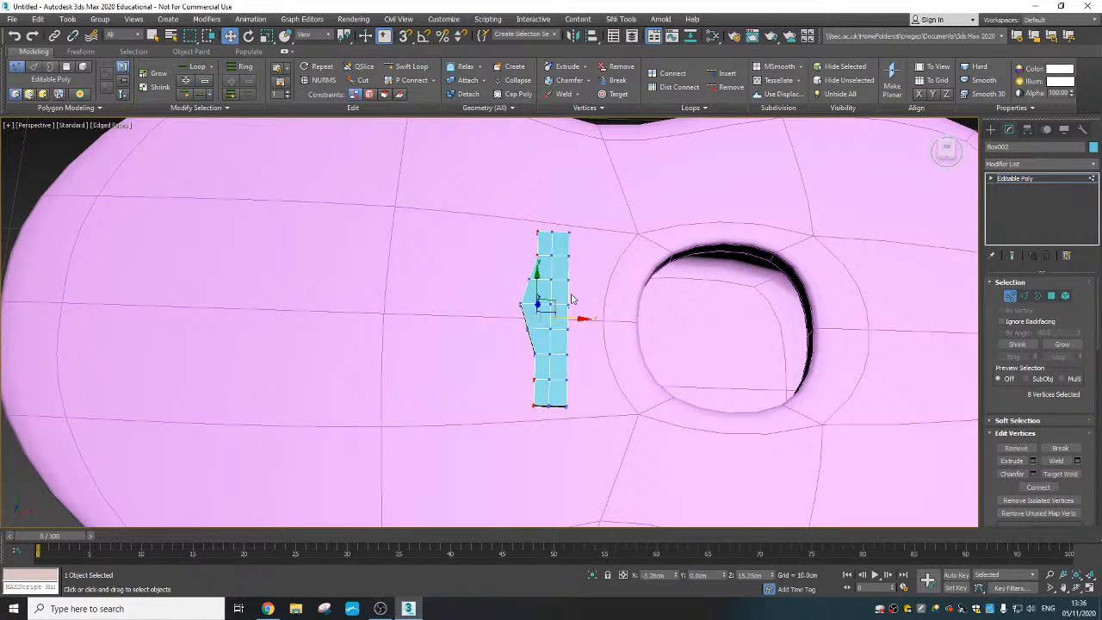
{"action": "left_click_drag", "start_coordinate": [574, 316], "coordinate": [592, 347]}
- Move the vertices around the bridge's peak along X to even out both sides into a symmetrical hump
{"action": "middle_click_drag", "start_coordinate": [592, 346], "coordinate": [522, 347], "text": "alt"}
{"action": "scroll", "coordinate": [522, 347], "scroll_direction": "up", "scroll_amount": 3}
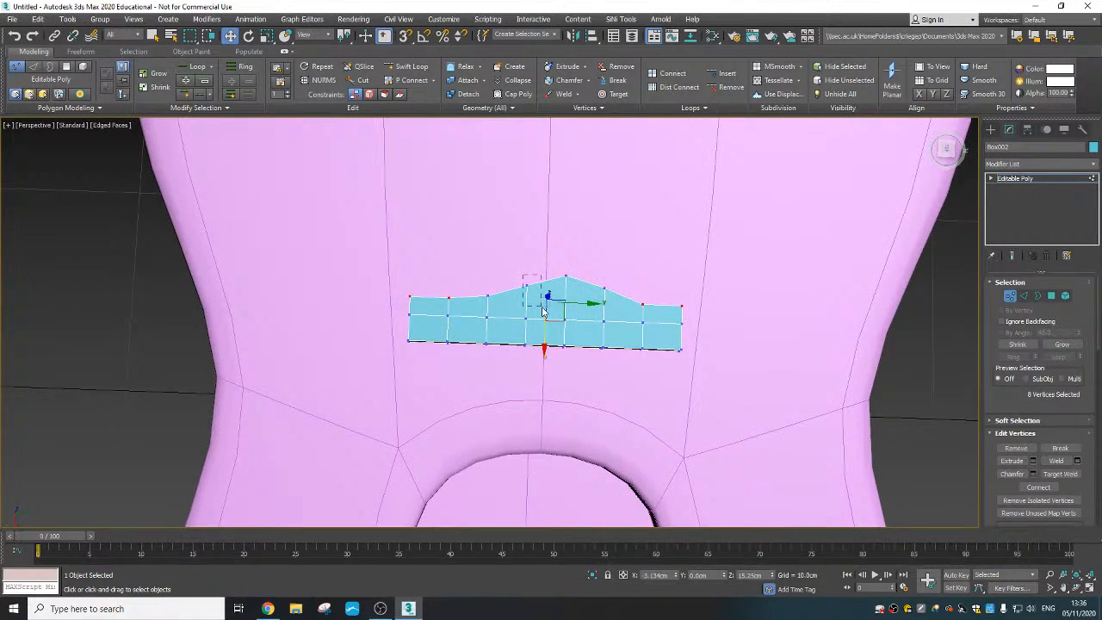
{"action": "mouse_move", "coordinate": [543, 313]}
{"action": "left_mouse_down"}
{"action": "mouse_move", "coordinate": [525, 313]}
{"action": "mouse_move", "coordinate": [545, 309]}
{"action": "left_mouse_up"}
{"action": "left_click_drag", "start_coordinate": [606, 292], "coordinate": [601, 333]}
{"action": "middle_click_drag", "start_coordinate": [567, 319], "coordinate": [645, 308], "text": "alt"}
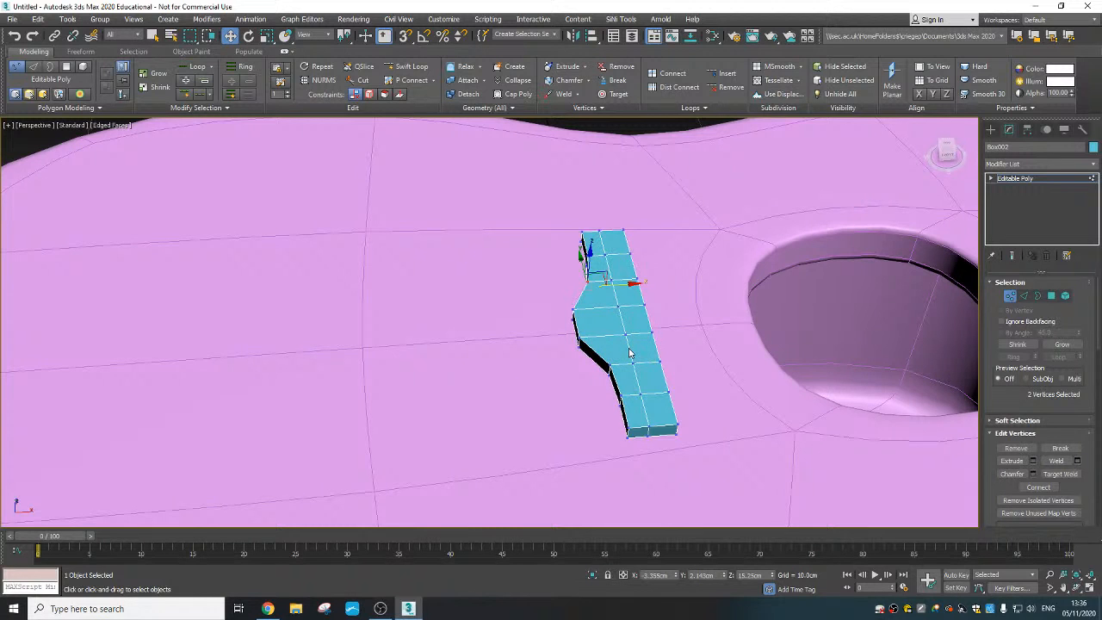
- Select the shoulder vertices on both sides of the hump, move them slightly toward the tail along X, and leave vertex editing
{"action": "middle_click_drag", "start_coordinate": [628, 346], "coordinate": [560, 323]}
{"action": "middle_click_drag", "start_coordinate": [585, 394], "coordinate": [578, 394], "text": "alt"}
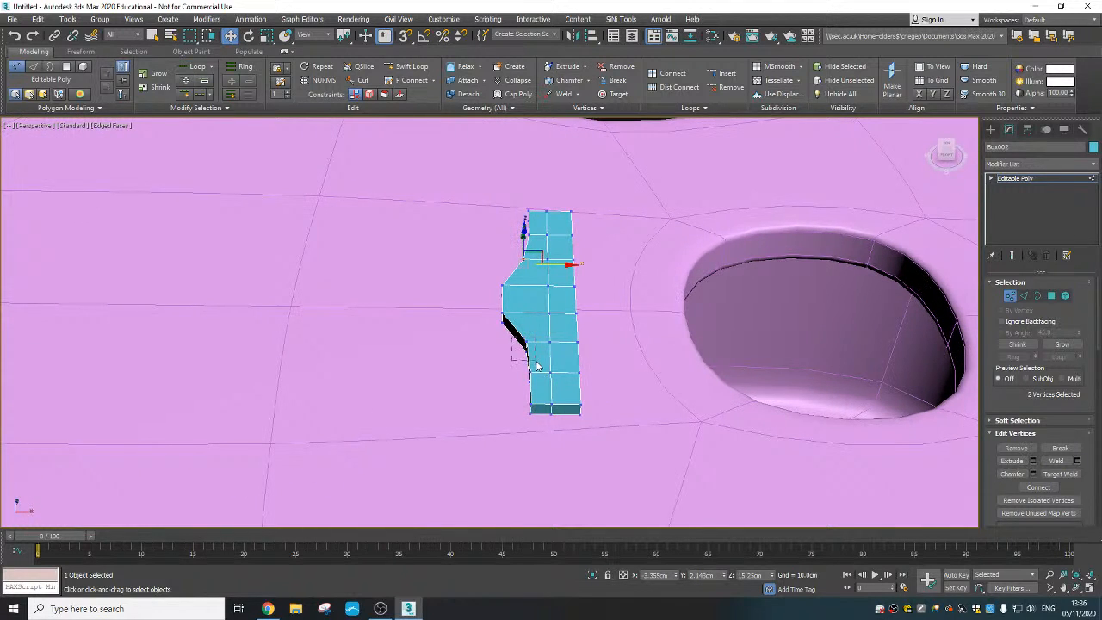
{"action": "left_click_drag", "start_coordinate": [536, 361], "coordinate": [535, 358]}
{"action": "middle_click_drag", "start_coordinate": [557, 336], "coordinate": [556, 327], "text": "alt"}
{"action": "left_click_drag", "start_coordinate": [516, 227], "coordinate": [535, 259], "text": "ctrl"}
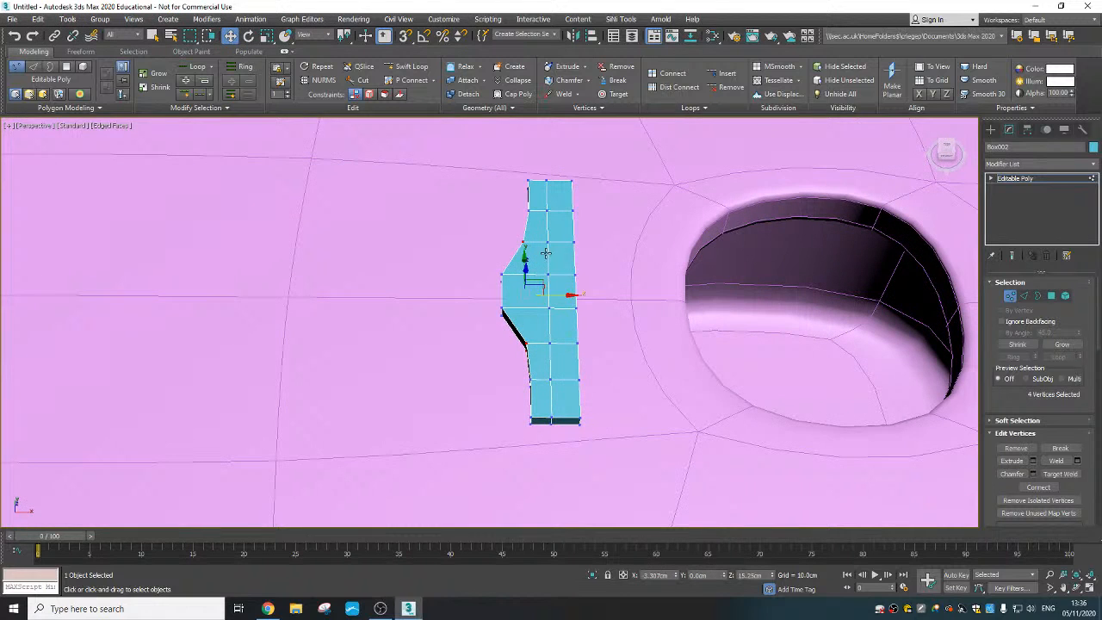
{"action": "left_click_drag", "start_coordinate": [557, 294], "coordinate": [551, 295]}
{"action": "scroll", "coordinate": [597, 381], "scroll_direction": "down", "scroll_amount": 3}
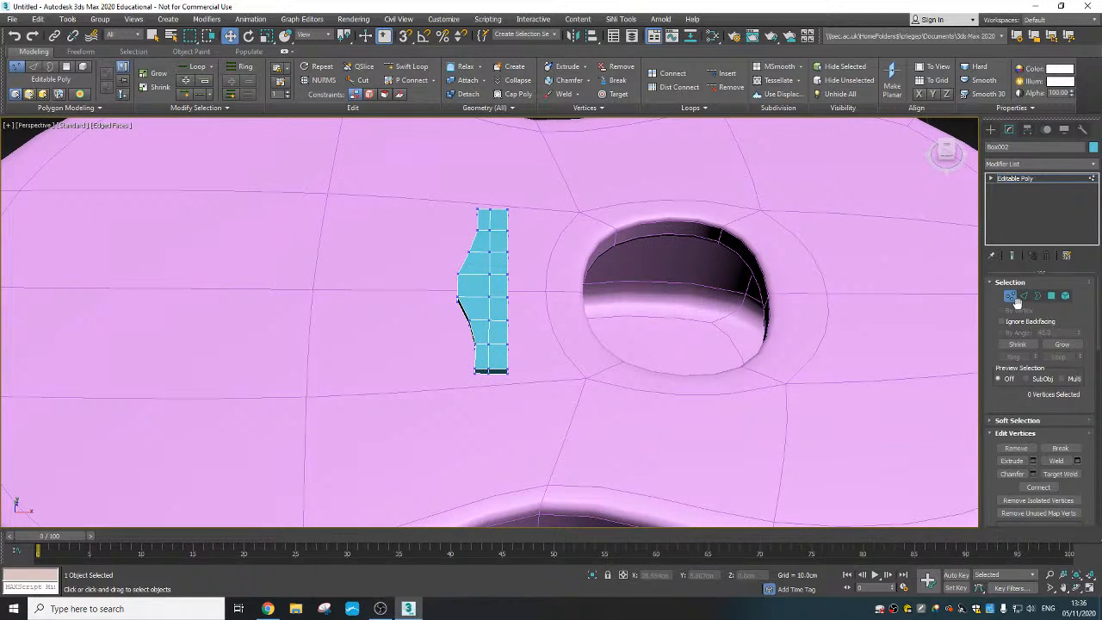
{"action": "left_click", "coordinate": [1010, 296]}
- Create a small cylinder beside the guitar body, about 0.54 cm in radius and 1.69 cm high
{"action": "scroll", "coordinate": [553, 356], "scroll_direction": "down", "scroll_amount": 10}
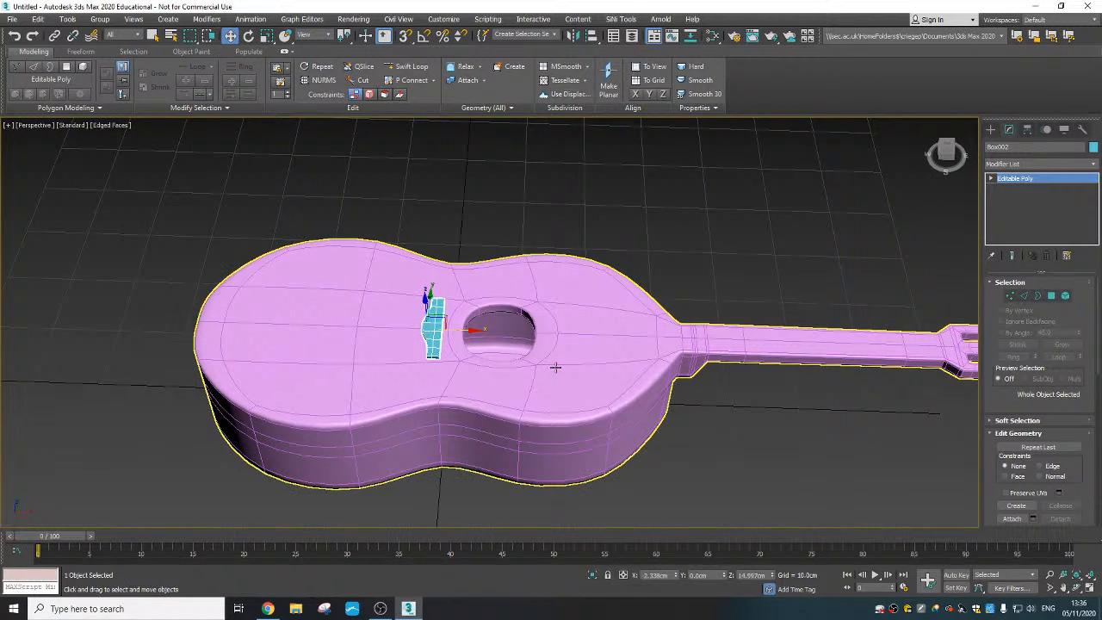
{"action": "middle_click_drag", "start_coordinate": [591, 388], "coordinate": [453, 337]}
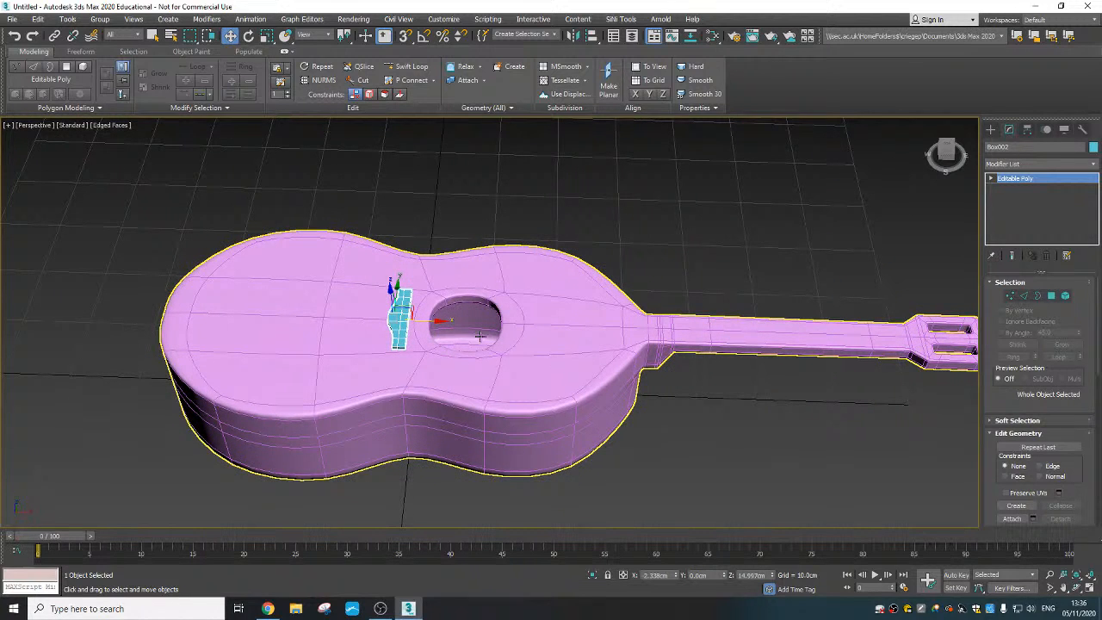
{"action": "middle_click_drag", "start_coordinate": [449, 342], "coordinate": [363, 290], "text": "alt"}
{"action": "left_click", "coordinate": [168, 19]}
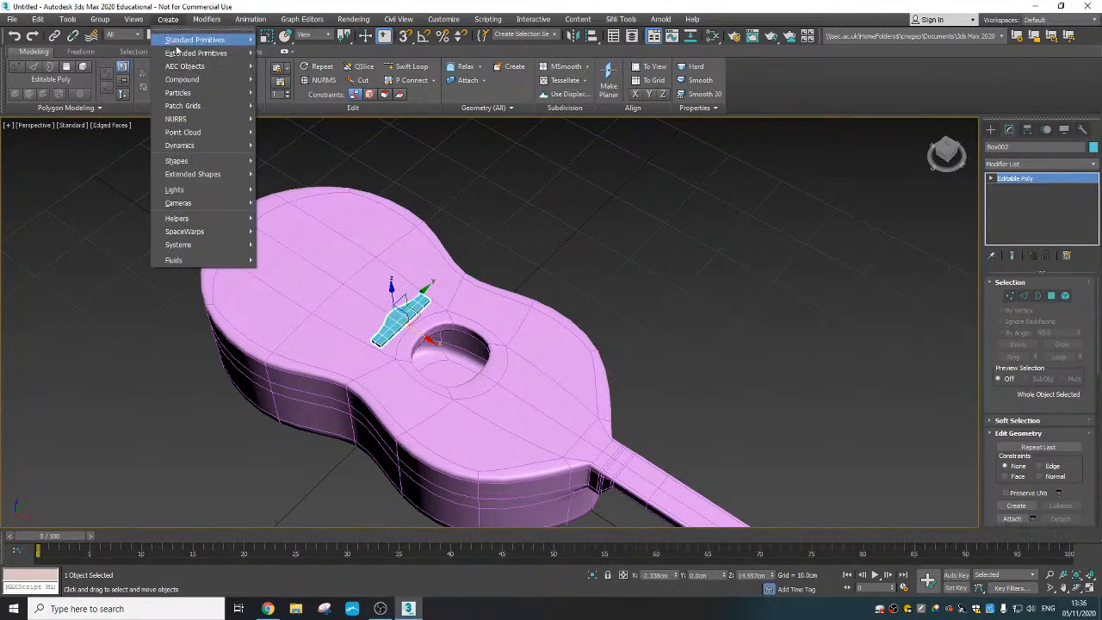
{"action": "mouse_move", "coordinate": [187, 41]}
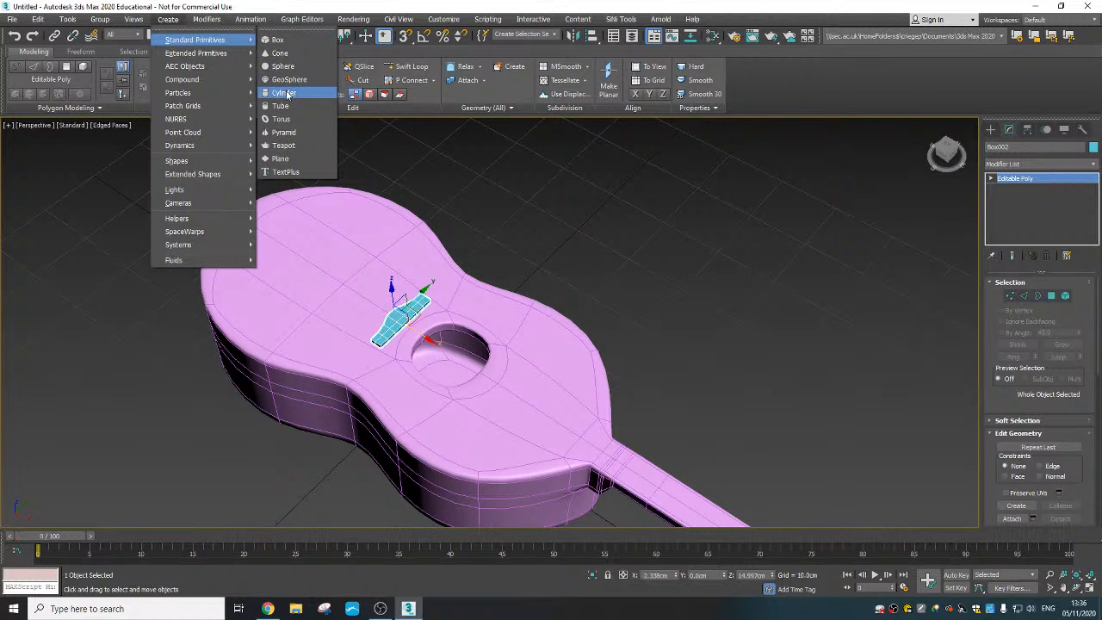
{"action": "left_click", "coordinate": [288, 95]}
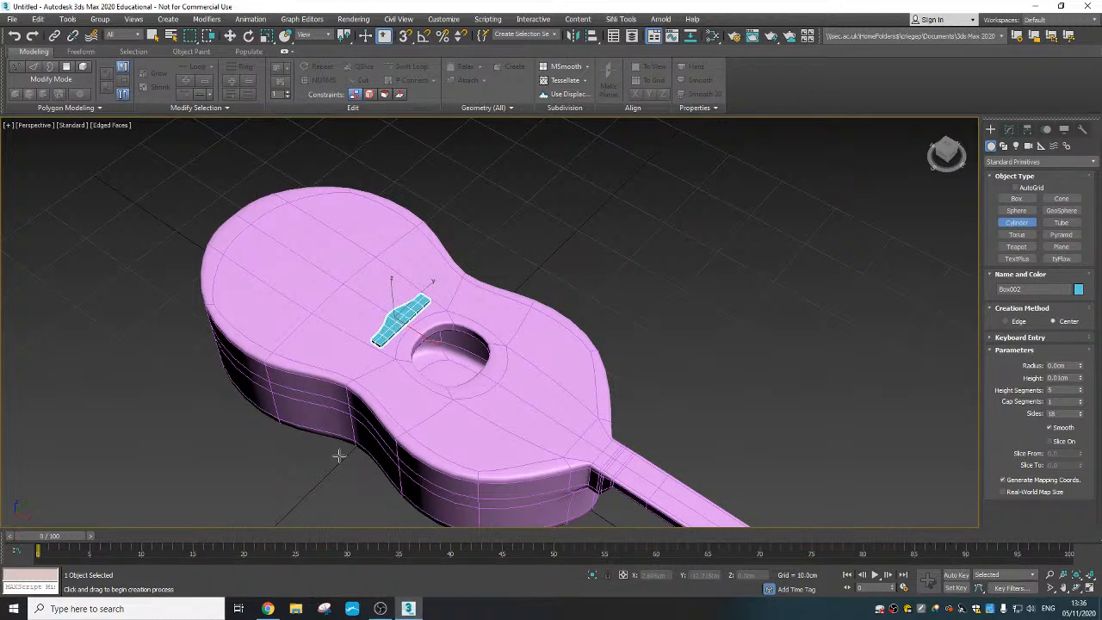
{"action": "middle_click_drag", "start_coordinate": [248, 441], "coordinate": [315, 351]}
{"action": "left_click_drag", "start_coordinate": [295, 401], "coordinate": [296, 403]}
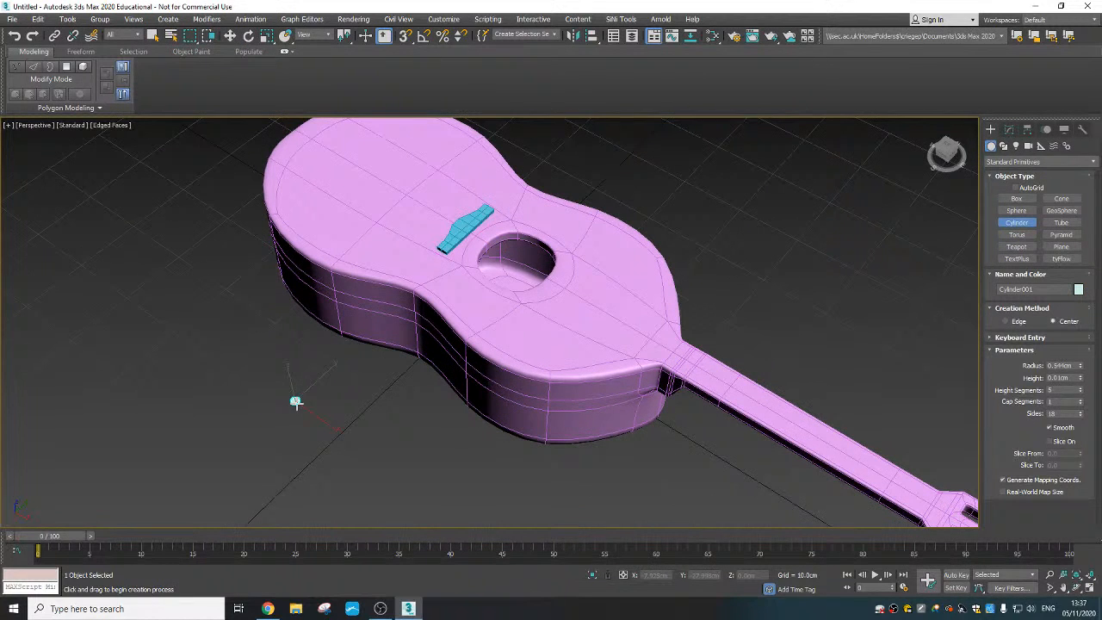
{"action": "scroll", "coordinate": [320, 395], "scroll_direction": "down", "scroll_amount": 2}
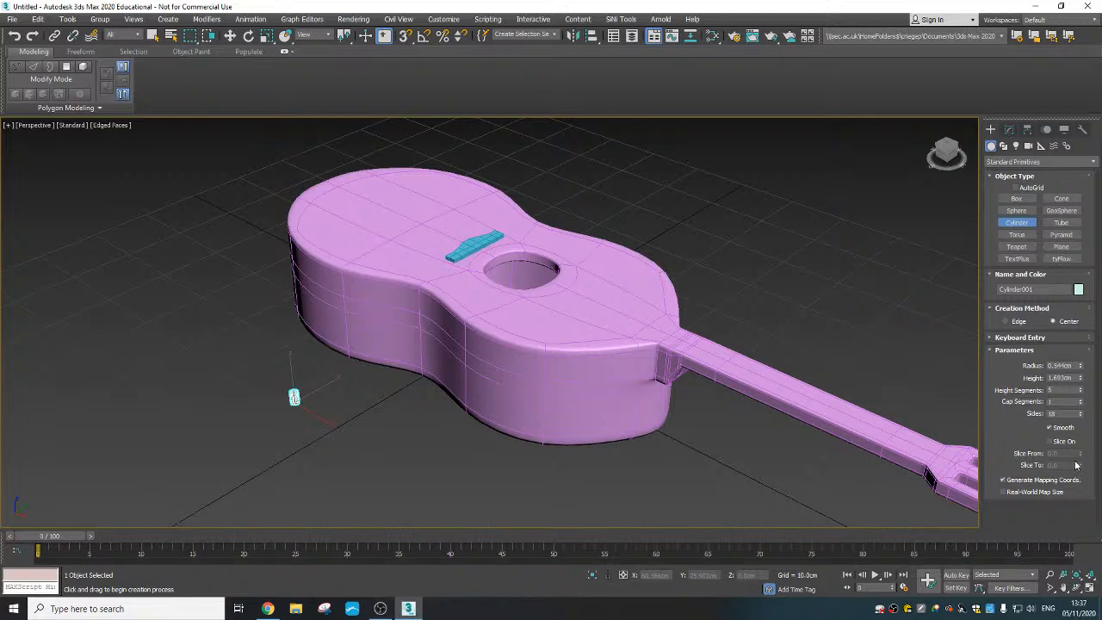
- Set the new cylinder to 1 height segment and 12 sides
{"action": "right_click", "coordinate": [1080, 392]}
{"action": "double_click", "coordinate": [1062, 413]}
{"action": "scroll", "coordinate": [324, 406], "scroll_direction": "up", "scroll_amount": 5}
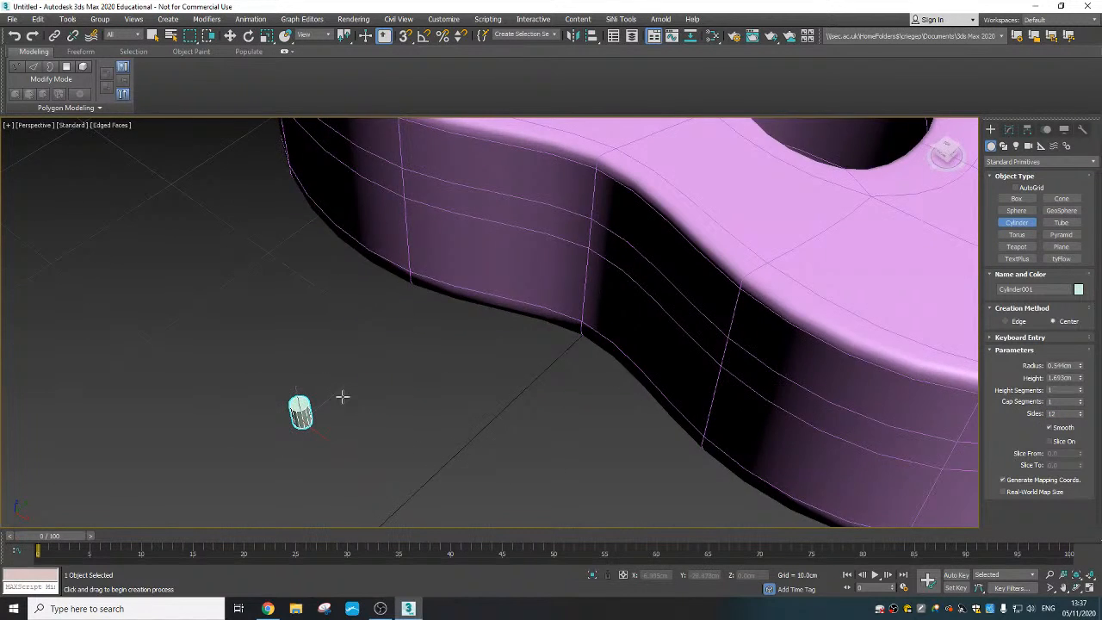
- Place the cylinder upright on the bridge's top surface near one end, using Select and Place
{"action": "scroll", "coordinate": [341, 393], "scroll_direction": "down", "scroll_amount": 3}
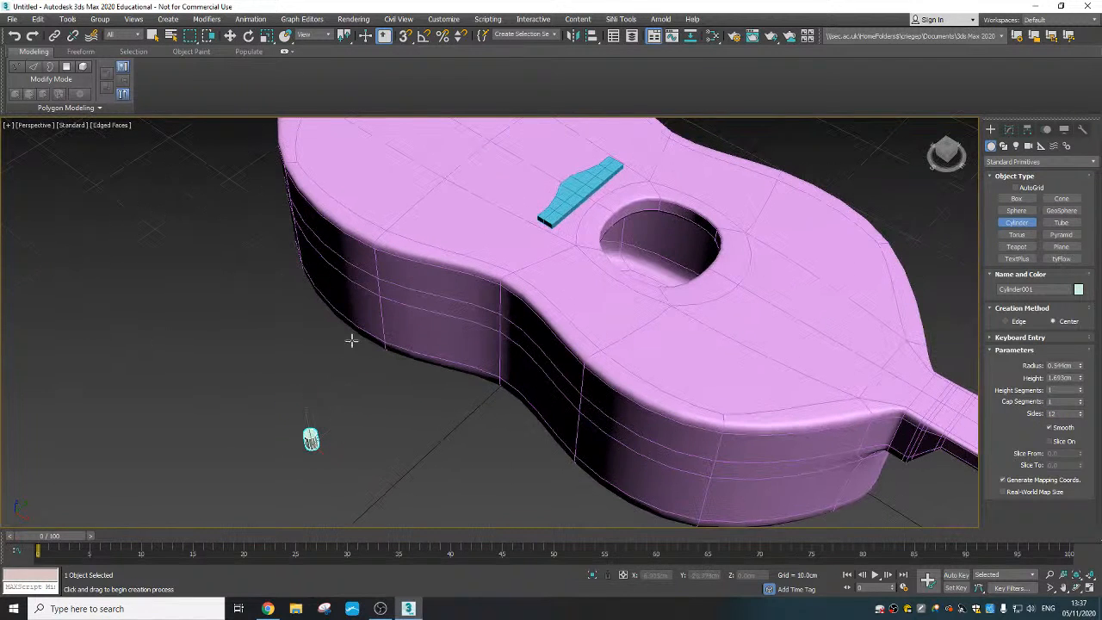
{"action": "left_click", "coordinate": [285, 36]}
{"action": "left_click_drag", "start_coordinate": [311, 440], "coordinate": [552, 208]}
{"action": "scroll", "coordinate": [531, 241], "scroll_direction": "up", "scroll_amount": 2}
{"action": "middle_click_drag", "start_coordinate": [519, 278], "coordinate": [473, 401]}
{"action": "middle_click_drag", "start_coordinate": [473, 401], "coordinate": [523, 333], "text": "alt"}
- Reduce the cylinder to a radius of 0.244 cm and a height of 0.677 cm
{"action": "scroll", "coordinate": [518, 316], "scroll_direction": "up", "scroll_amount": 4}
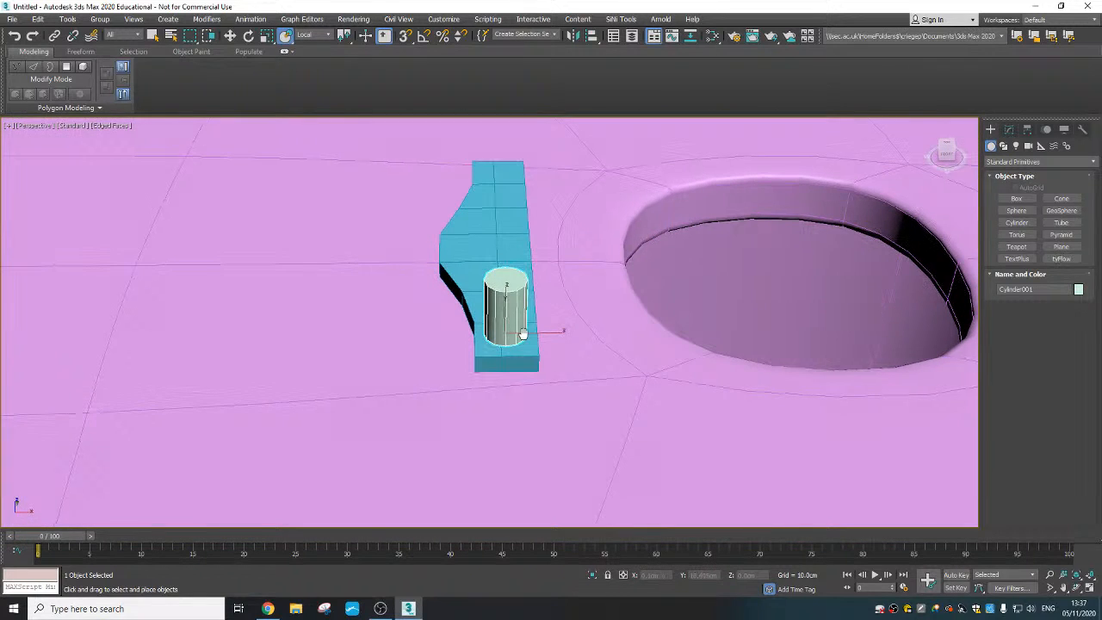
{"action": "left_click", "coordinate": [1009, 129]}
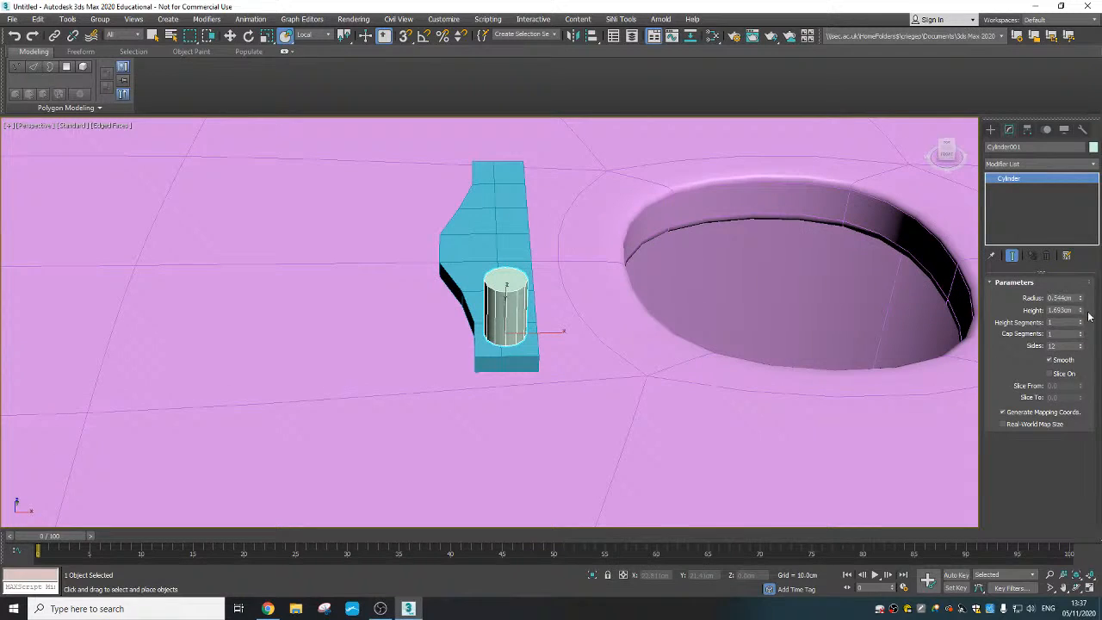
{"action": "left_click_drag", "start_coordinate": [1081, 299], "coordinate": [1081, 351]}
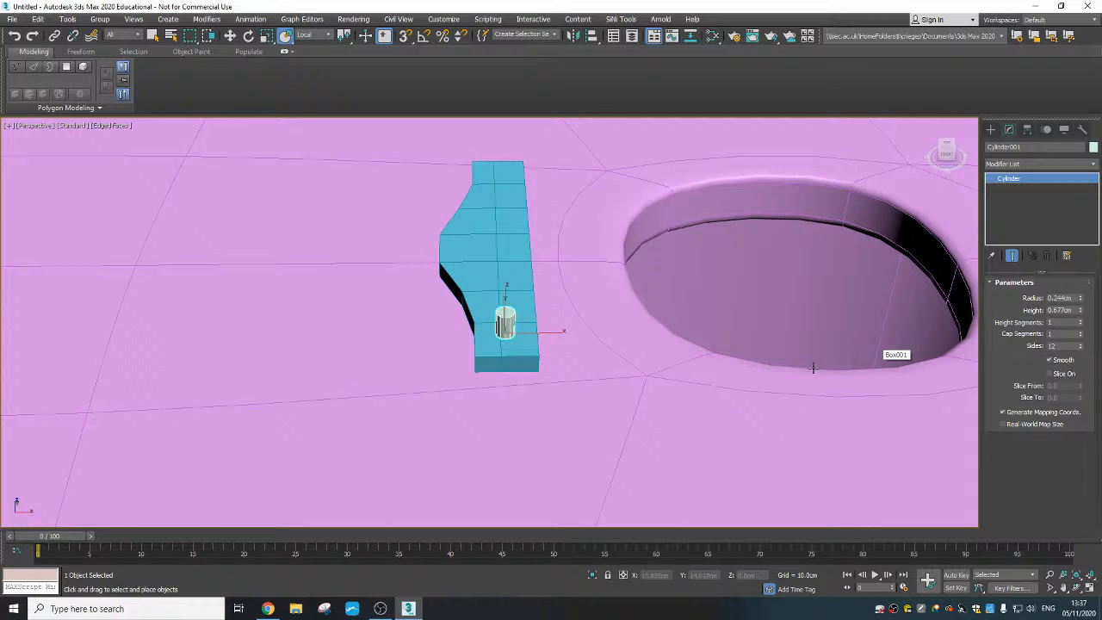
- Move the cylinder along Y from the bridge's end to just beside the bridge's middle
{"action": "middle_click_drag", "start_coordinate": [542, 321], "coordinate": [486, 335], "text": "alt"}
{"action": "right_click", "coordinate": [527, 322]}
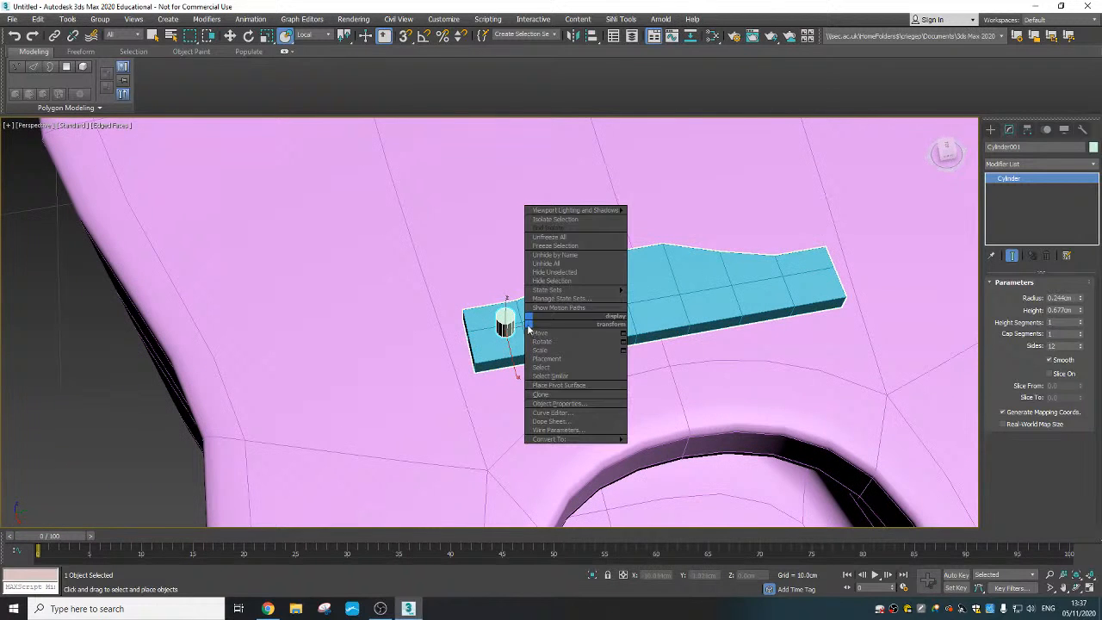
{"action": "left_click", "coordinate": [539, 333]}
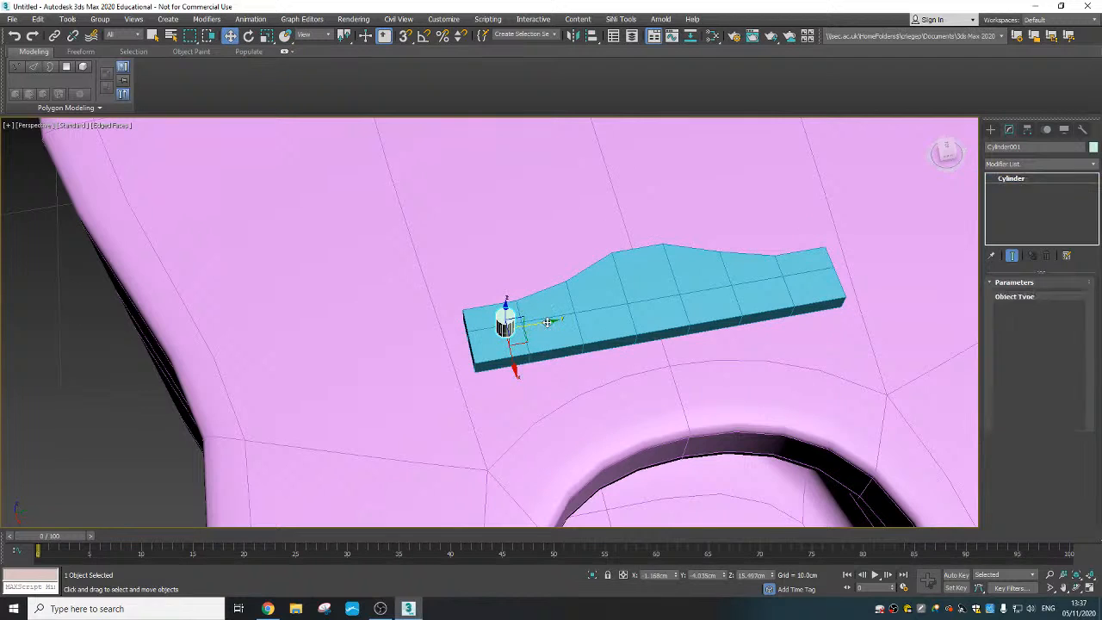
{"action": "mouse_move", "coordinate": [548, 322]}
{"action": "left_mouse_down", "text": "shift"}
{"action": "mouse_move", "coordinate": [670, 304]}
{"action": "mouse_move", "coordinate": [625, 308]}
{"action": "left_mouse_up", "text": "shift"}
- Clone the cylinder along Y toward the bridge's end as two evenly spaced copies
{"action": "left_click", "coordinate": [595, 353]}
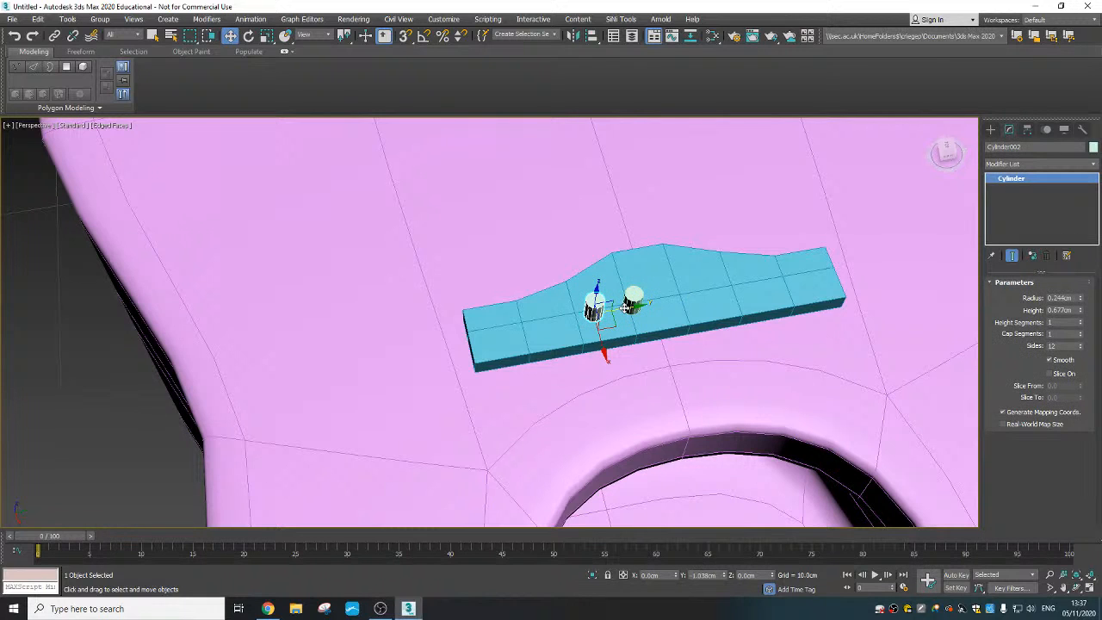
{"action": "left_click_drag", "start_coordinate": [625, 308], "coordinate": [625, 308], "text": "shift"}
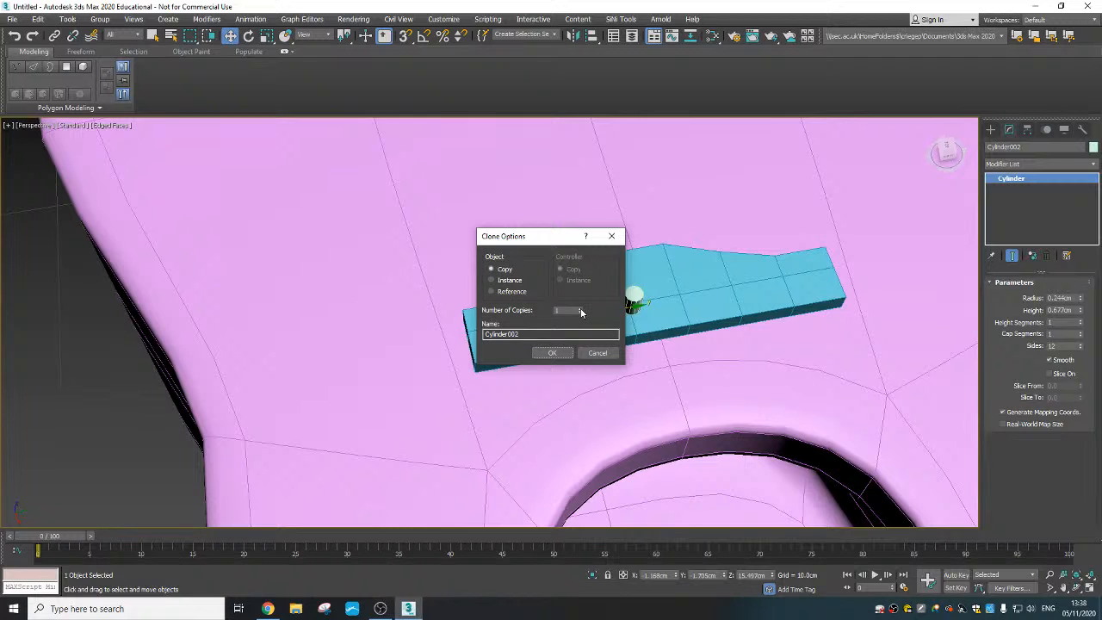
{"action": "left_click", "coordinate": [552, 353]}
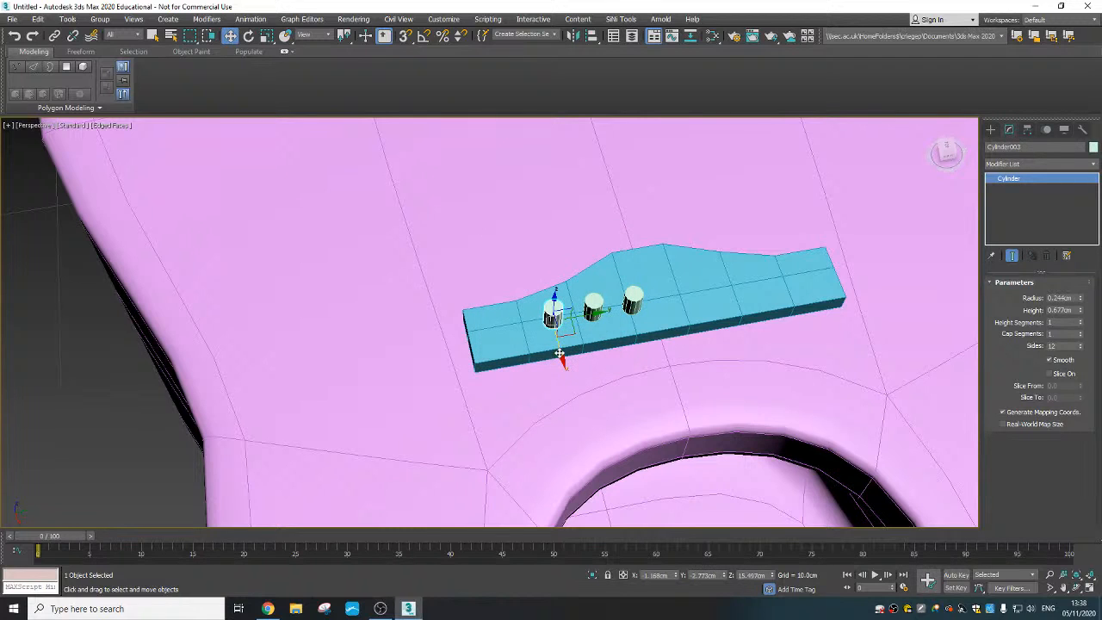
- Select all three cylinders and clone them as copies along Y onto the other half of the bridge, forming a row of six
{"action": "left_click", "coordinate": [635, 304]}
{"action": "left_click", "coordinate": [593, 309], "text": "ctrl"}
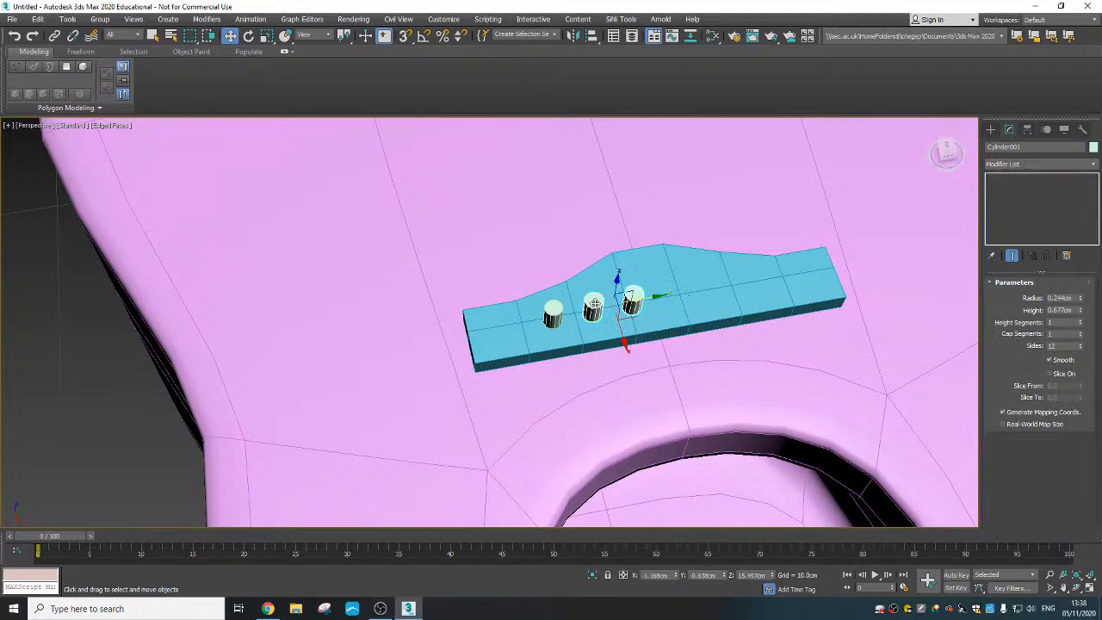
{"action": "left_click", "coordinate": [553, 311], "text": "ctrl"}
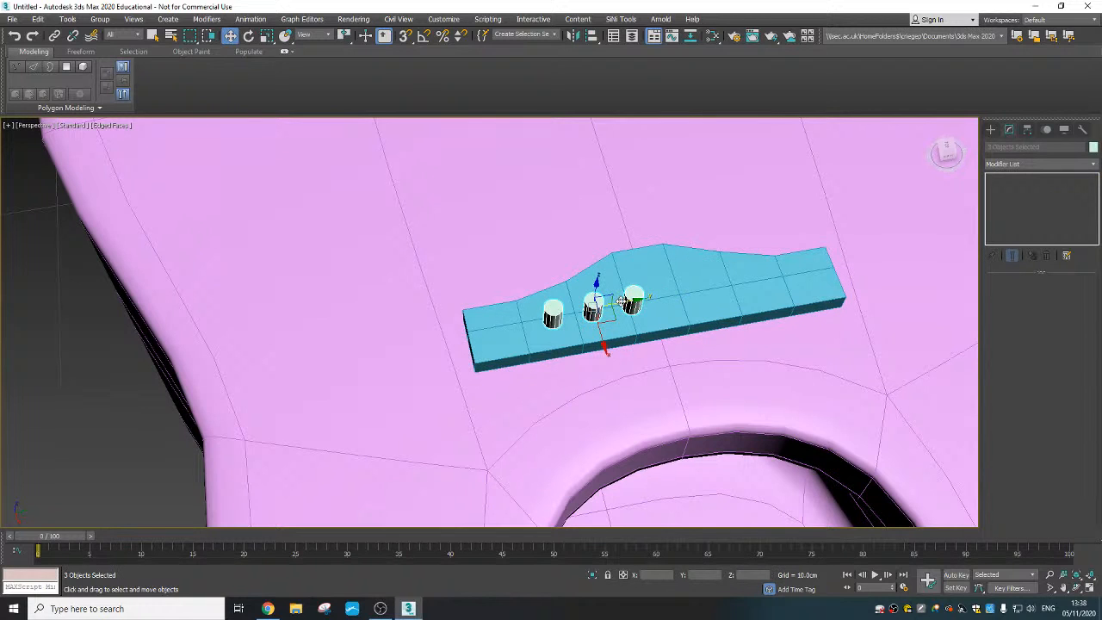
{"action": "left_click_drag", "start_coordinate": [621, 300], "coordinate": [745, 282], "text": "shift"}
{"action": "left_click", "coordinate": [554, 353]}
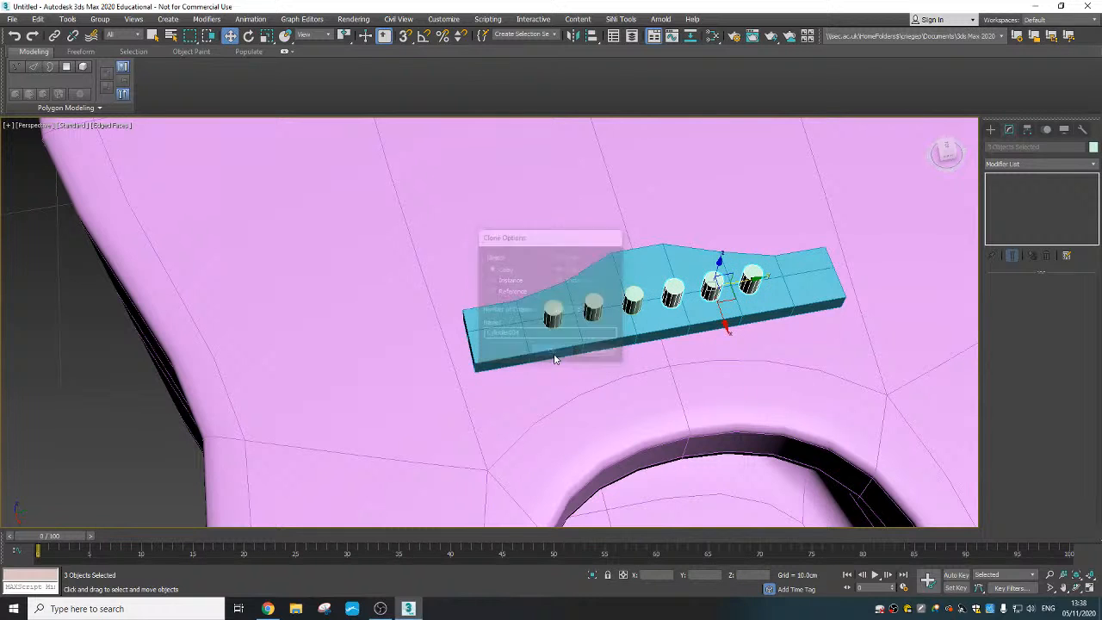
- Shift the three copied cylinders slightly along Y to even out the gap in the row
{"action": "scroll", "coordinate": [645, 404], "scroll_direction": "down", "scroll_amount": 3}
{"action": "mouse_move", "coordinate": [637, 398]}
{"action": "middle_mouse_down", "text": "alt"}
{"action": "mouse_move", "coordinate": [600, 373]}
{"action": "mouse_move", "coordinate": [591, 335]}
{"action": "middle_mouse_up", "text": "alt"}
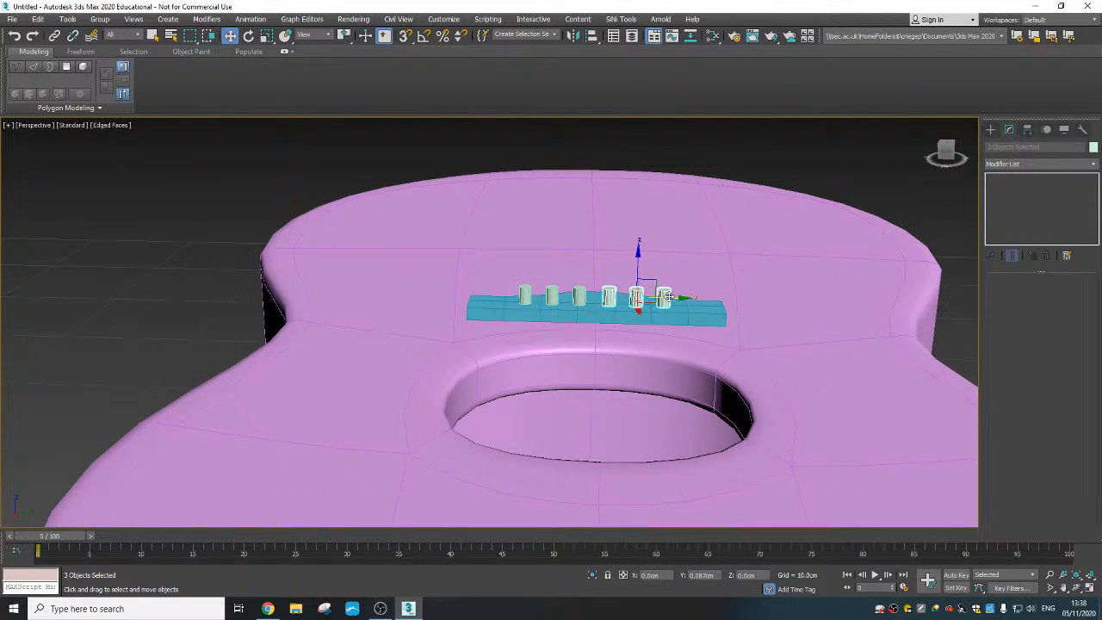
{"action": "left_click_drag", "start_coordinate": [668, 297], "coordinate": [666, 297]}
- Move each of the three copied cylinders along Y toward the bridge's middle, spacing them closer together
{"action": "scroll", "coordinate": [562, 367], "scroll_direction": "down", "scroll_amount": 3}
{"action": "middle_click_drag", "start_coordinate": [563, 367], "coordinate": [686, 439], "text": "alt"}
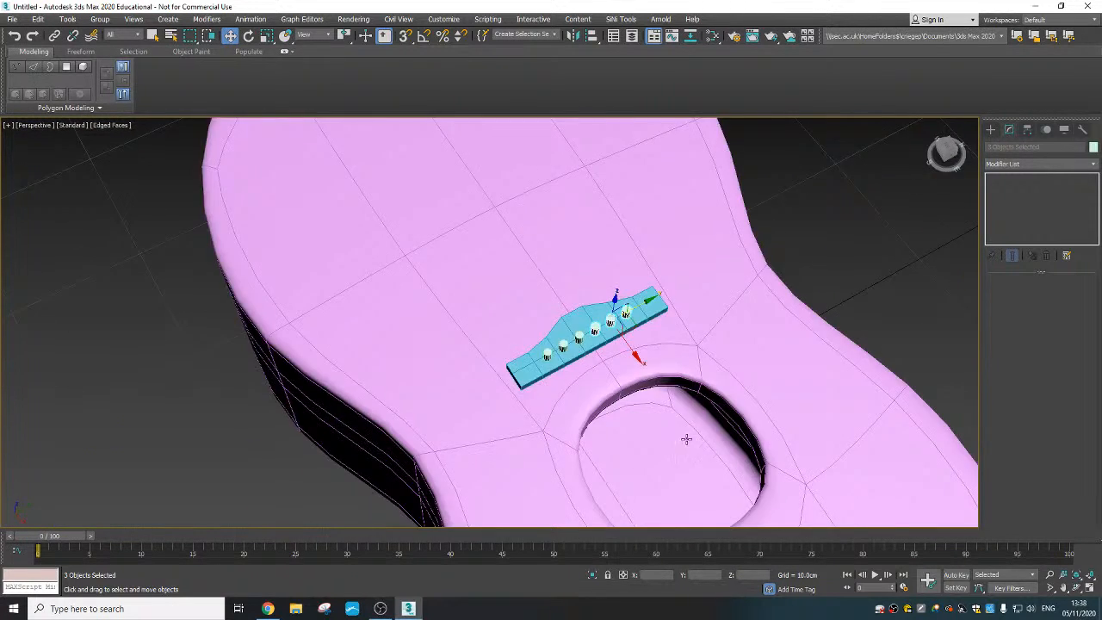
{"action": "scroll", "coordinate": [559, 298], "scroll_direction": "down", "scroll_amount": 5}
{"action": "middle_click_drag", "start_coordinate": [544, 306], "coordinate": [494, 275], "text": "alt"}
{"action": "scroll", "coordinate": [543, 293], "scroll_direction": "up", "scroll_amount": 2}
{"action": "scroll", "coordinate": [491, 256], "scroll_direction": "up", "scroll_amount": 6}
{"action": "scroll", "coordinate": [496, 277], "scroll_direction": "up", "scroll_amount": 3}
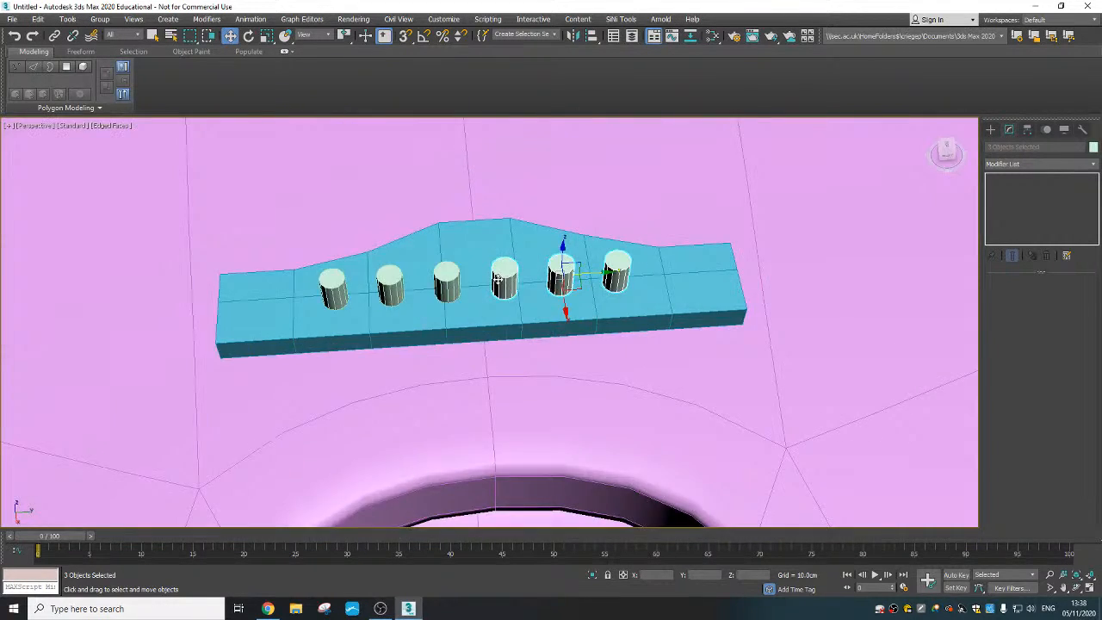
{"action": "left_click", "coordinate": [504, 280]}
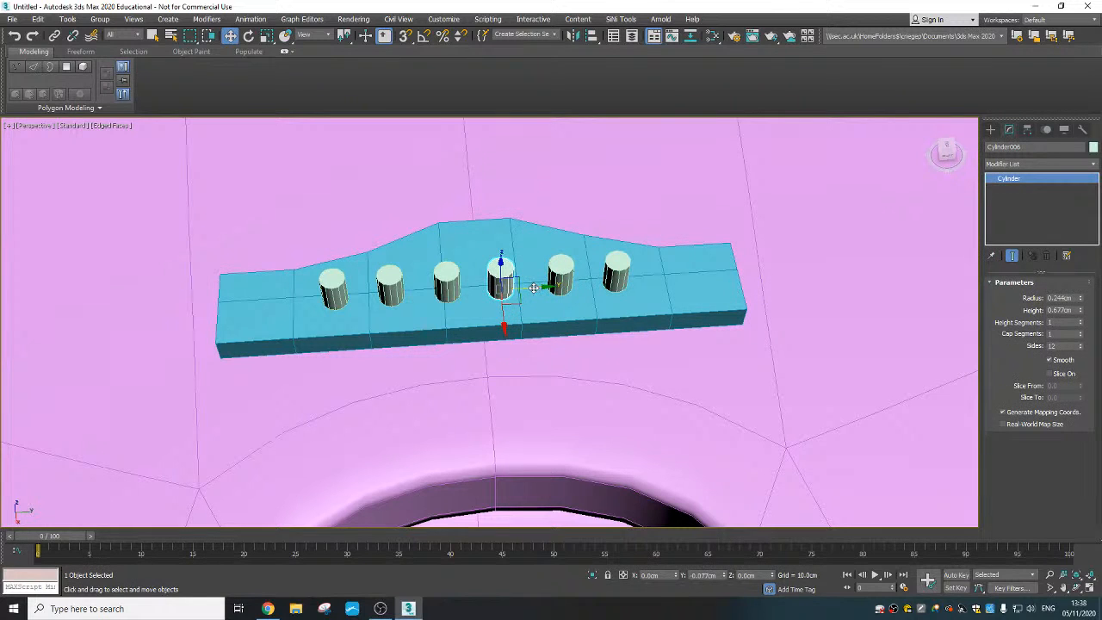
{"action": "left_click", "coordinate": [561, 279]}
{"action": "left_click_drag", "start_coordinate": [581, 284], "coordinate": [566, 285]}
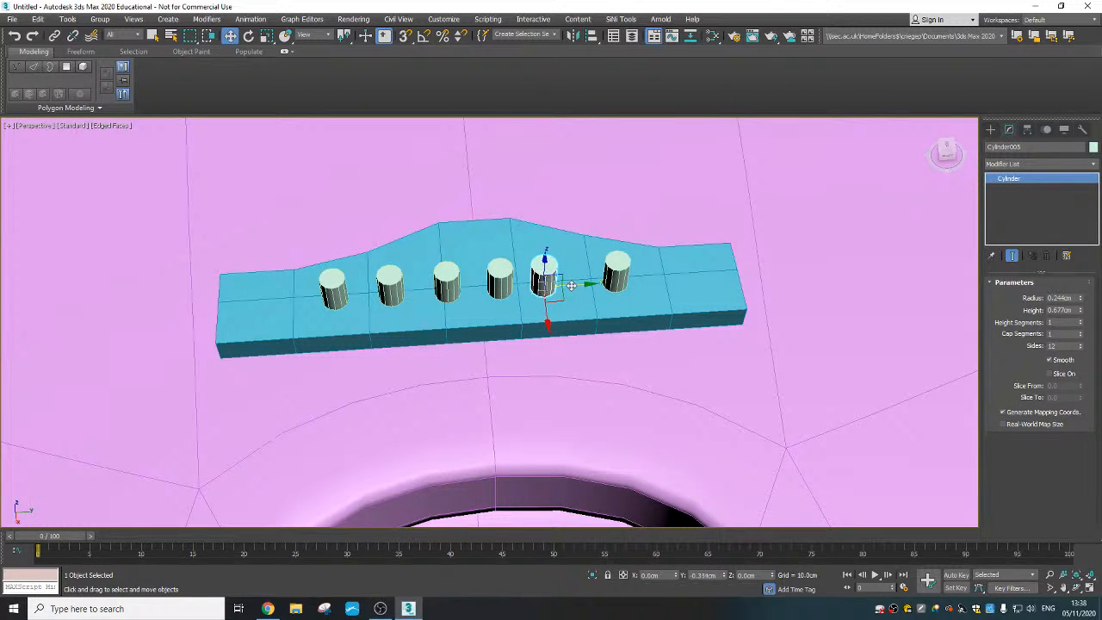
{"action": "left_click", "coordinate": [616, 277]}
{"action": "left_click_drag", "start_coordinate": [647, 280], "coordinate": [620, 280]}
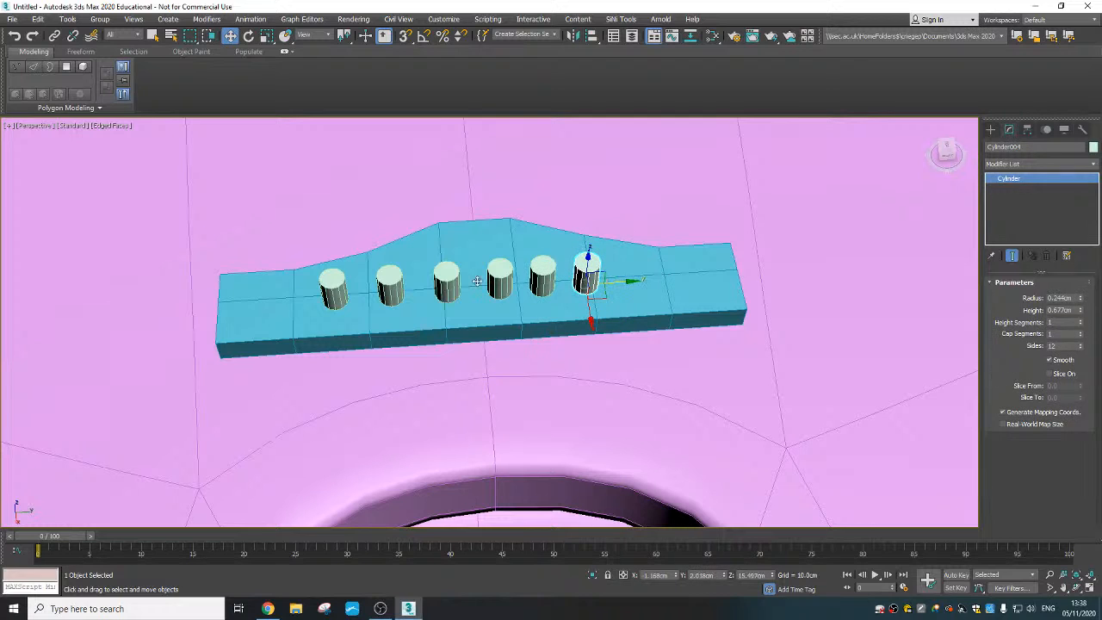
- Move the three cylinders on the other half along Y toward the bridge's middle, matching the tighter spacing of the row
{"action": "left_click", "coordinate": [444, 285]}
{"action": "left_click_drag", "start_coordinate": [478, 289], "coordinate": [451, 294]}
{"action": "left_click", "coordinate": [390, 289]}
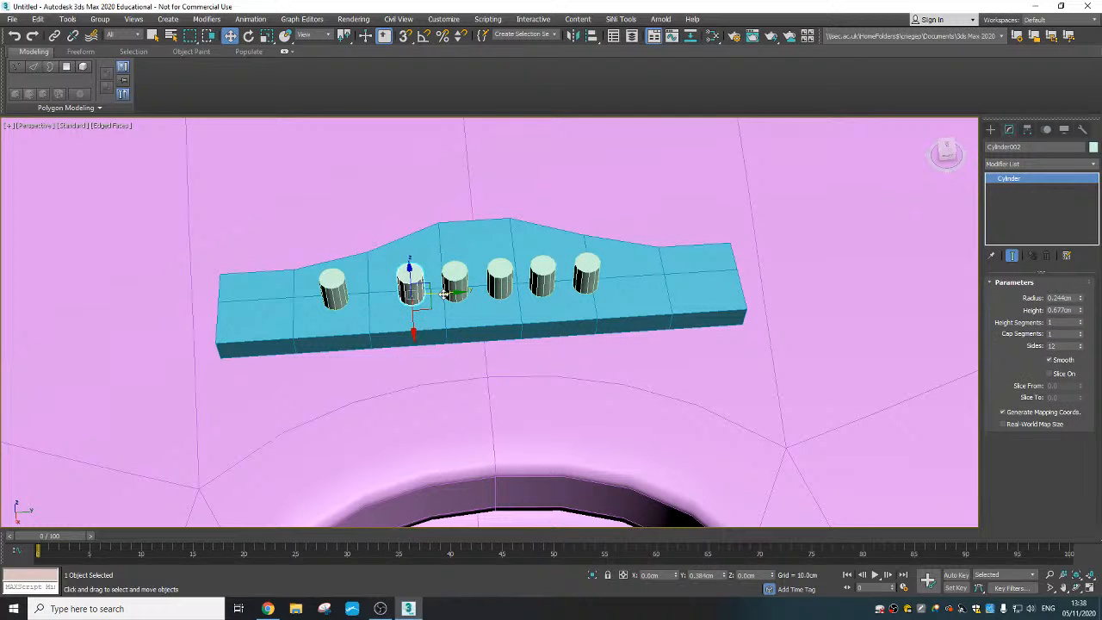
{"action": "left_click", "coordinate": [334, 291]}
{"action": "left_click_drag", "start_coordinate": [365, 297], "coordinate": [404, 297]}
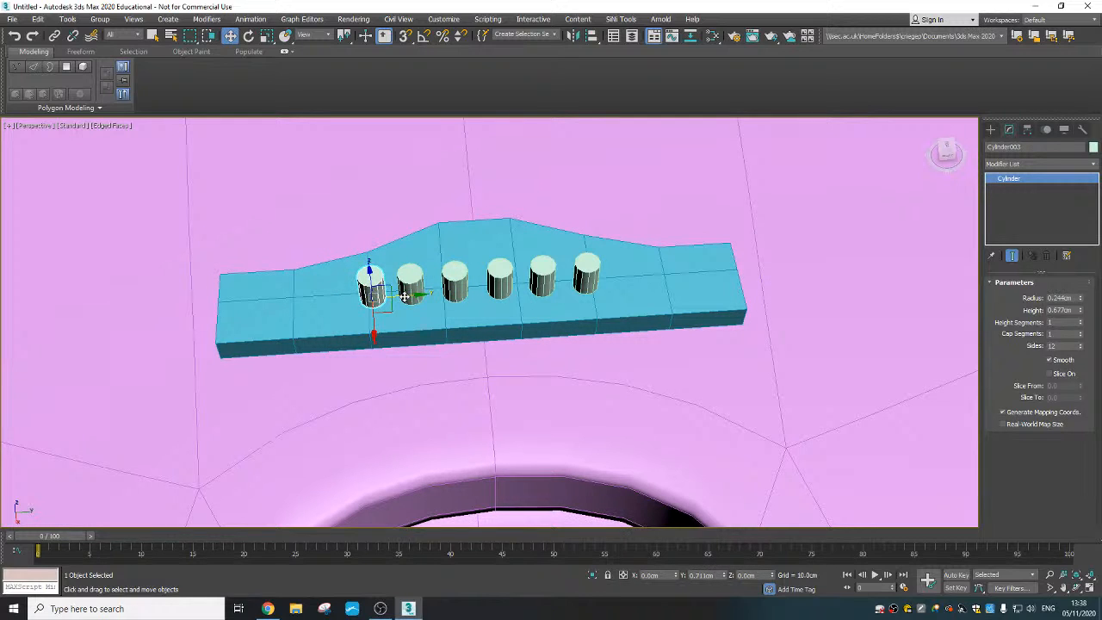
{"action": "left_click", "coordinate": [408, 291]}
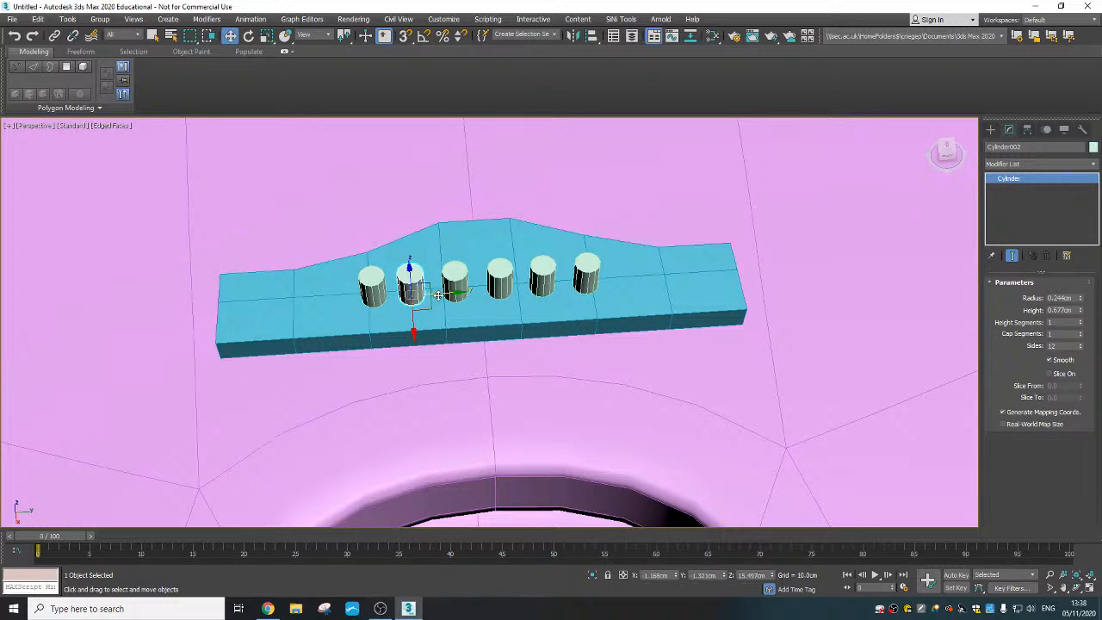
{"action": "left_click", "coordinate": [455, 283]}
{"action": "left_click_drag", "start_coordinate": [488, 291], "coordinate": [491, 291]}
- Select the bridge, attach all six cylinders to it as one object, and leave the Attach command
{"action": "scroll", "coordinate": [488, 314], "scroll_direction": "down", "scroll_amount": 5}
{"action": "middle_click_drag", "start_coordinate": [488, 327], "coordinate": [578, 346], "text": "alt"}
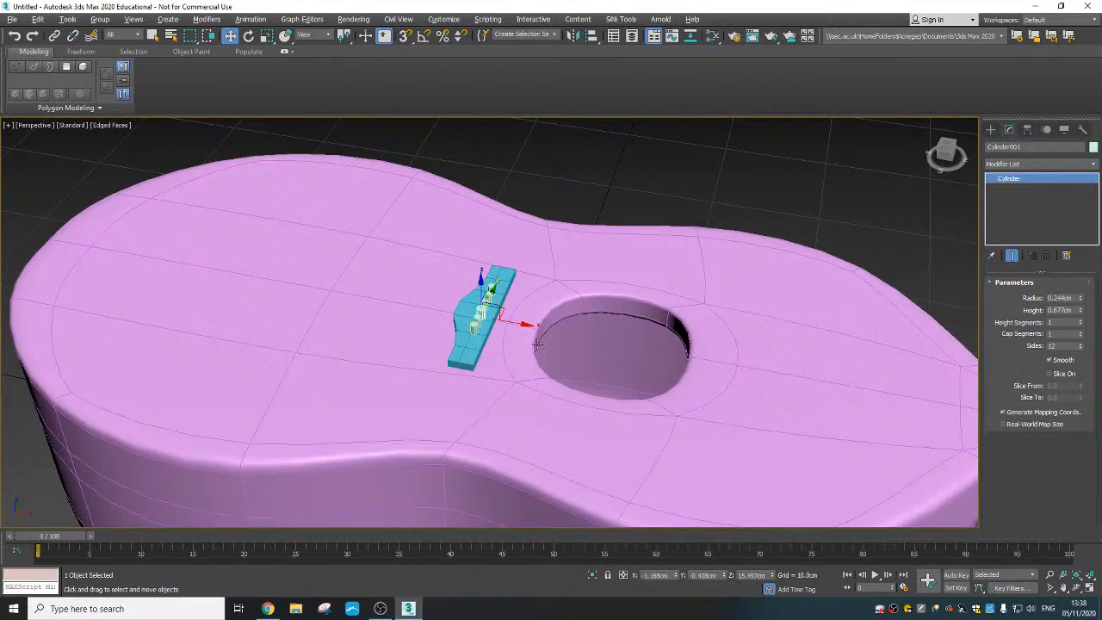
{"action": "scroll", "coordinate": [444, 334], "scroll_direction": "up", "scroll_amount": 2}
{"action": "left_click", "coordinate": [445, 352]}
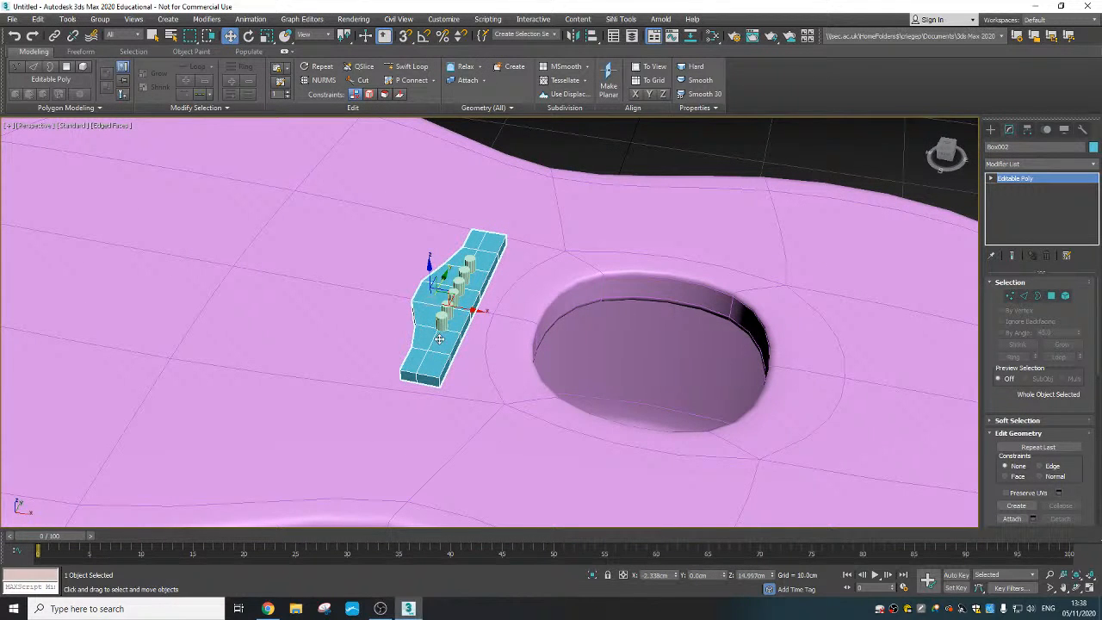
{"action": "right_click", "coordinate": [435, 335]}
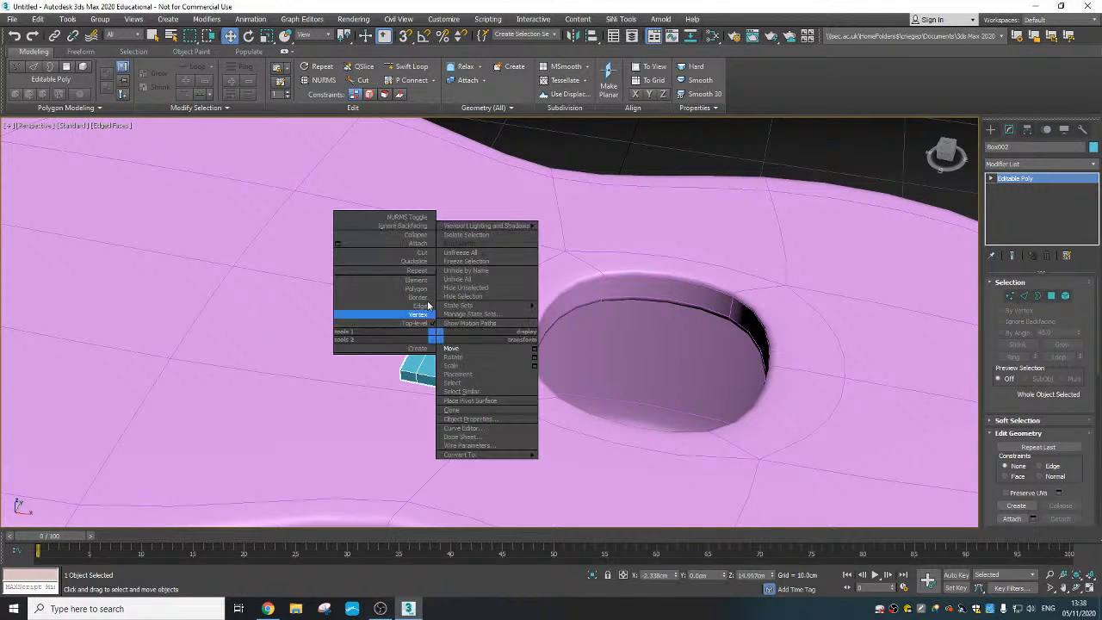
{"action": "left_click", "coordinate": [425, 244]}
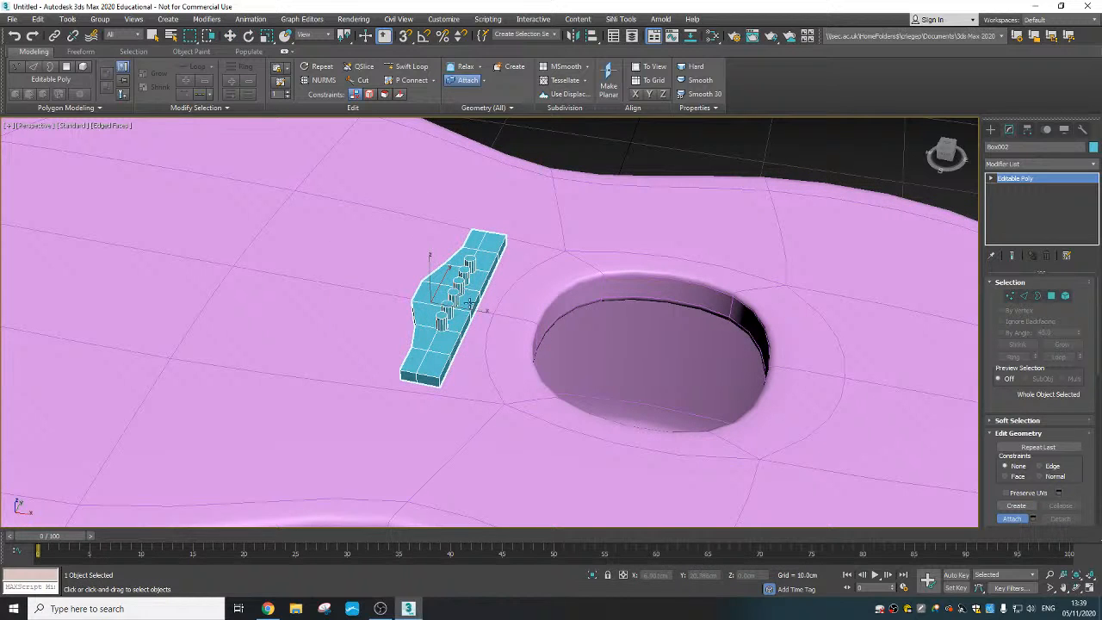
{"action": "key", "text": "w"}
{"action": "middle_click_drag", "start_coordinate": [475, 364], "coordinate": [405, 347]}
{"action": "scroll", "coordinate": [405, 347], "scroll_direction": "down", "scroll_amount": 3}
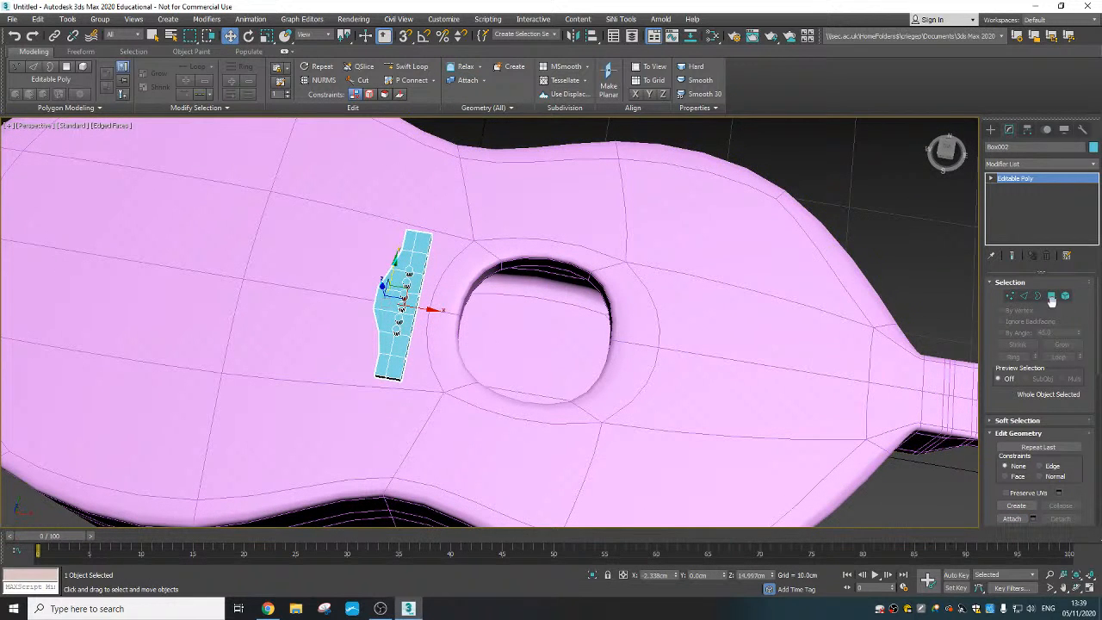
{"action": "left_click", "coordinate": [1065, 296]}
{"action": "key", "text": "5"}
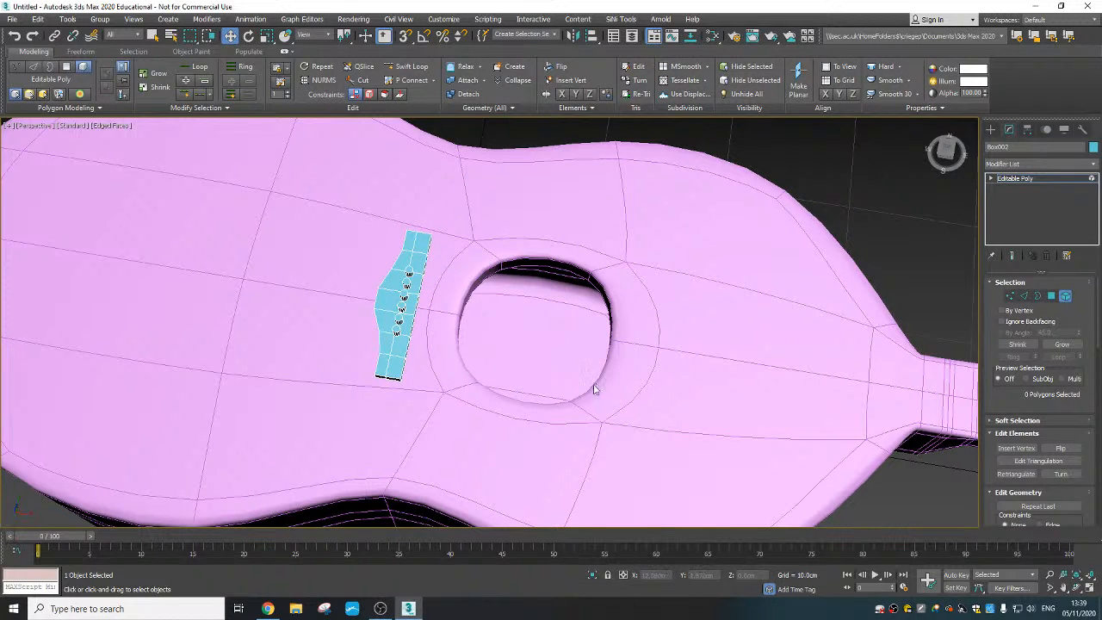
{"action": "scroll", "coordinate": [419, 340], "scroll_direction": "down", "scroll_amount": 6}
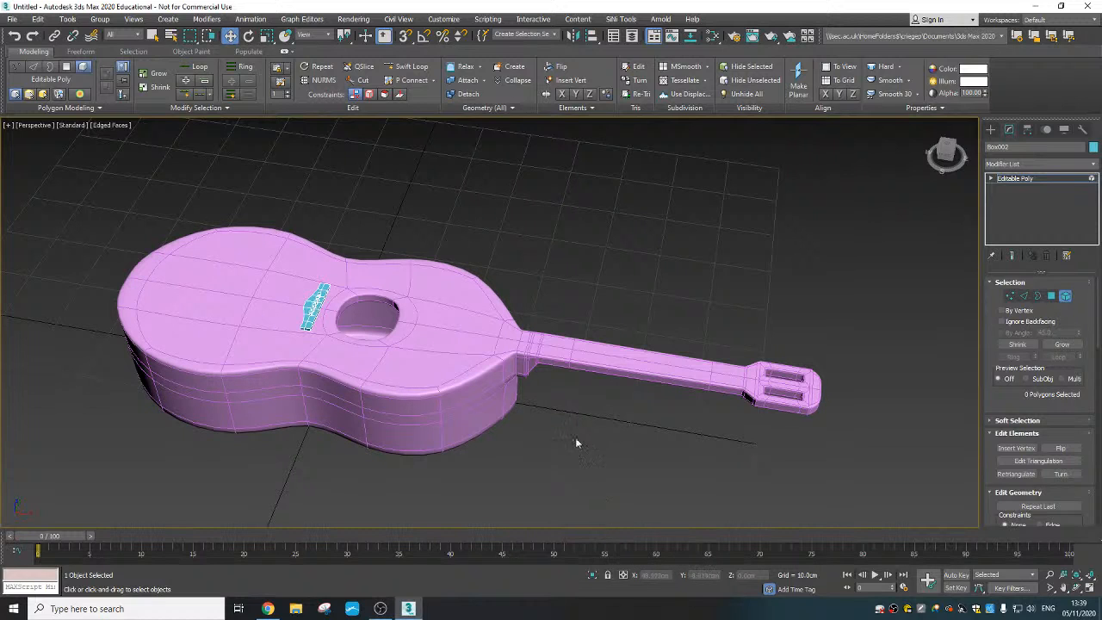
{"action": "left_click", "coordinate": [175, 19]}
{"action": "mouse_move", "coordinate": [207, 40]}
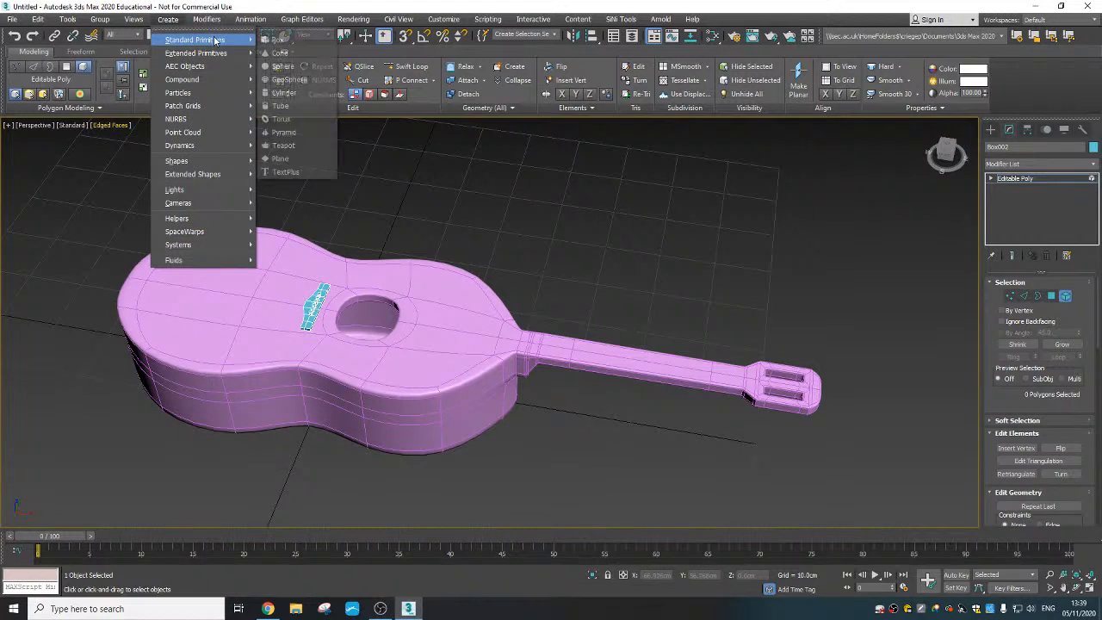
{"action": "left_click", "coordinate": [302, 69]}
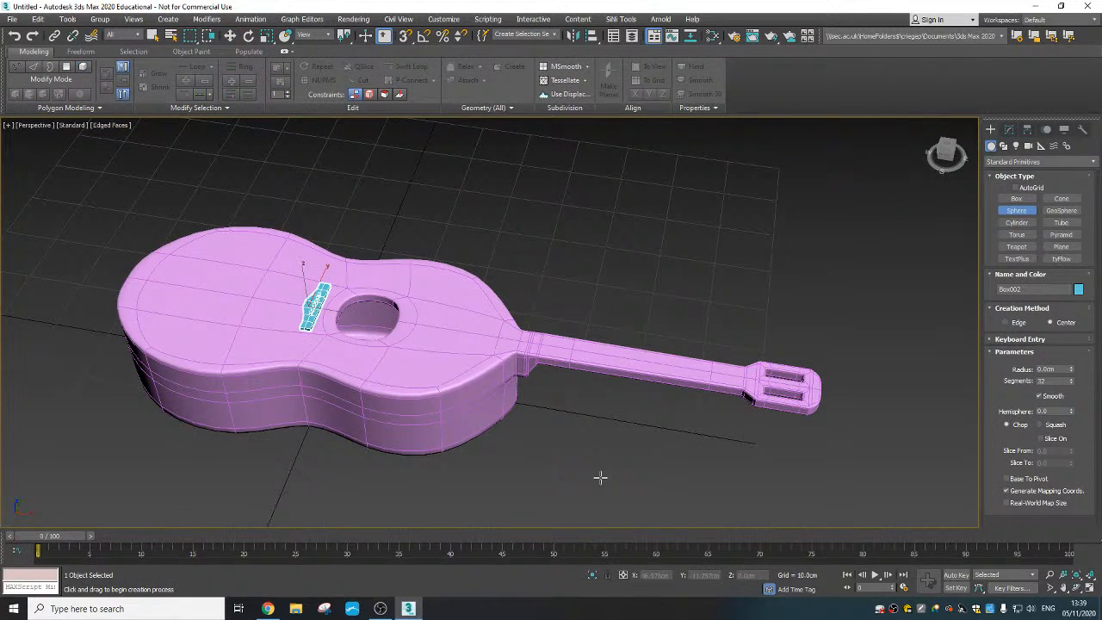
{"action": "left_click_drag", "start_coordinate": [600, 476], "coordinate": [601, 479]}
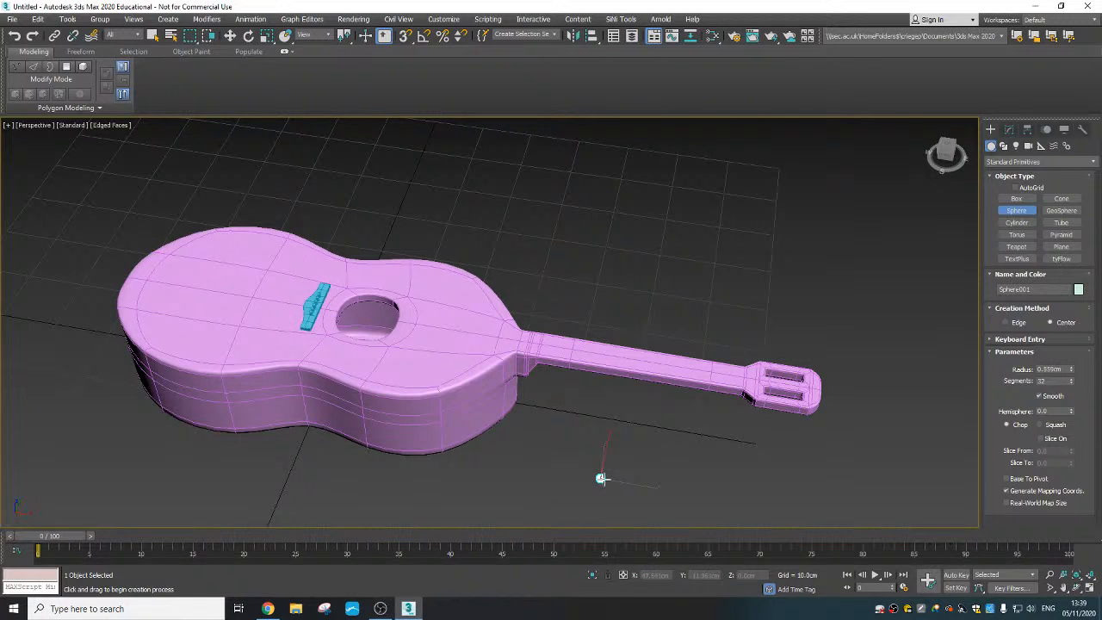
{"action": "right_click", "coordinate": [613, 429]}
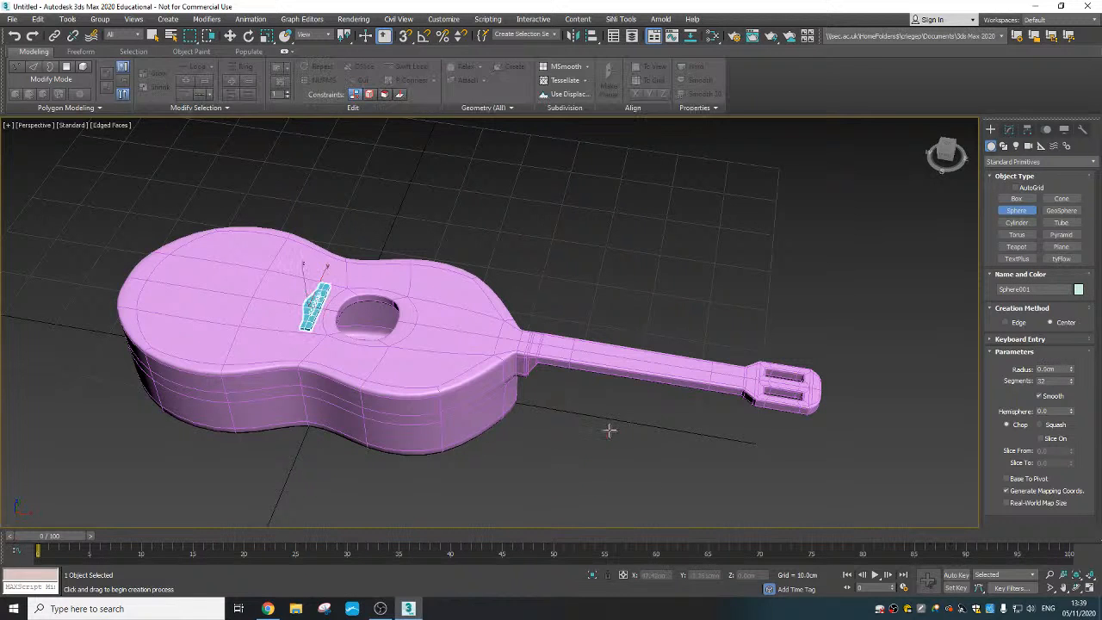
- Create a thin upright cylinder about 0.42 cm in radius and 5.3 cm high on the grid beside the guitar neck
{"action": "left_click", "coordinate": [170, 20]}
{"action": "mouse_move", "coordinate": [226, 40]}
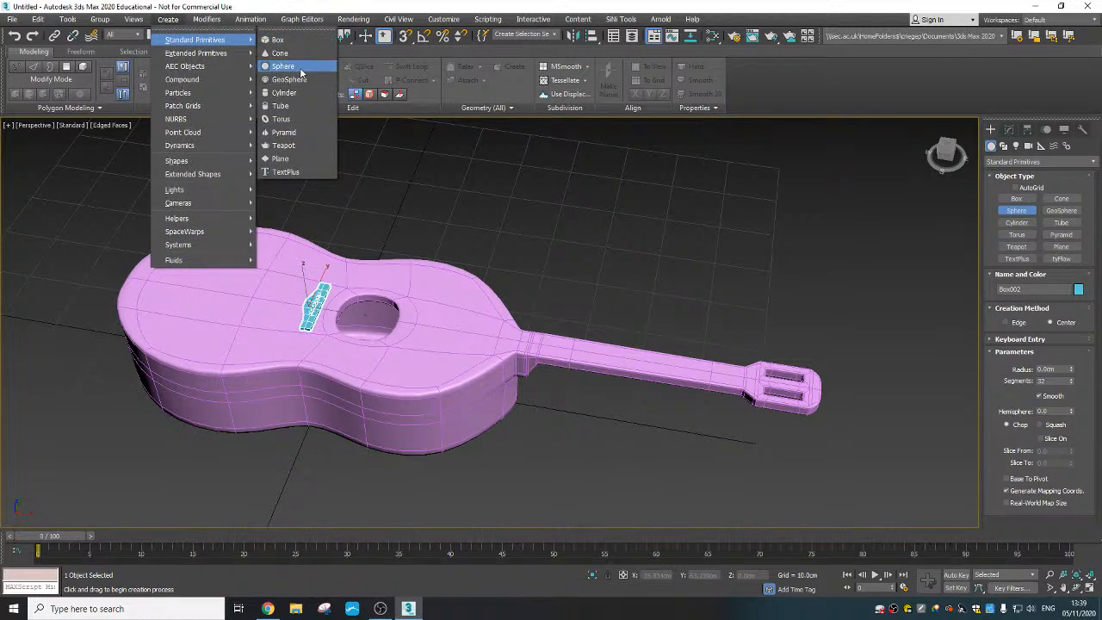
{"action": "left_click", "coordinate": [299, 92]}
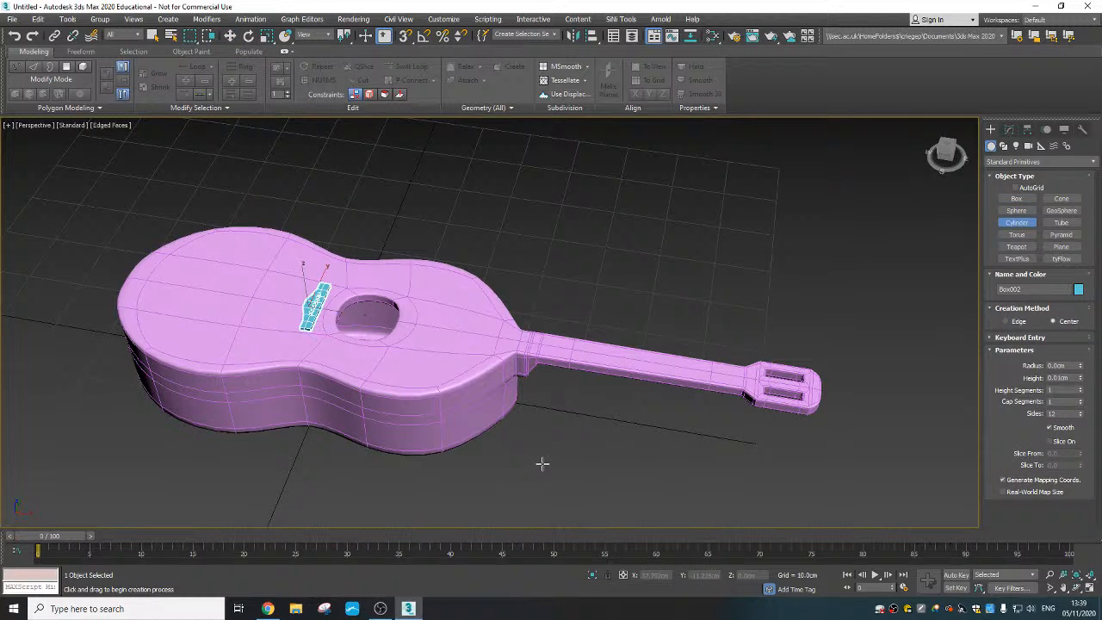
{"action": "left_click_drag", "start_coordinate": [562, 453], "coordinate": [564, 453]}
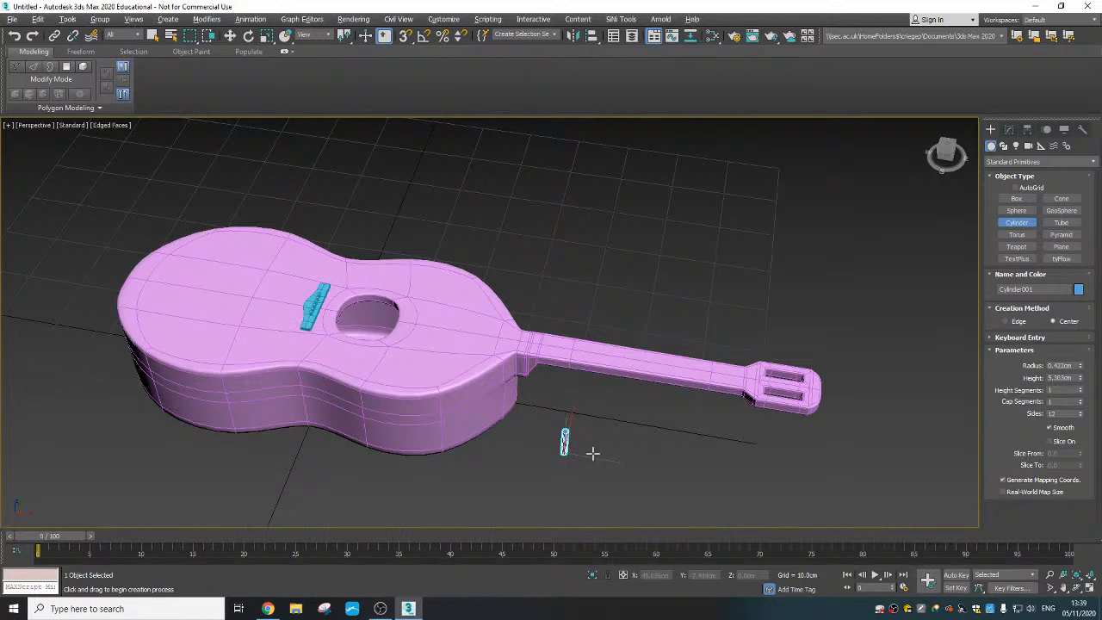
{"action": "scroll", "coordinate": [592, 452], "scroll_direction": "up", "scroll_amount": 6}
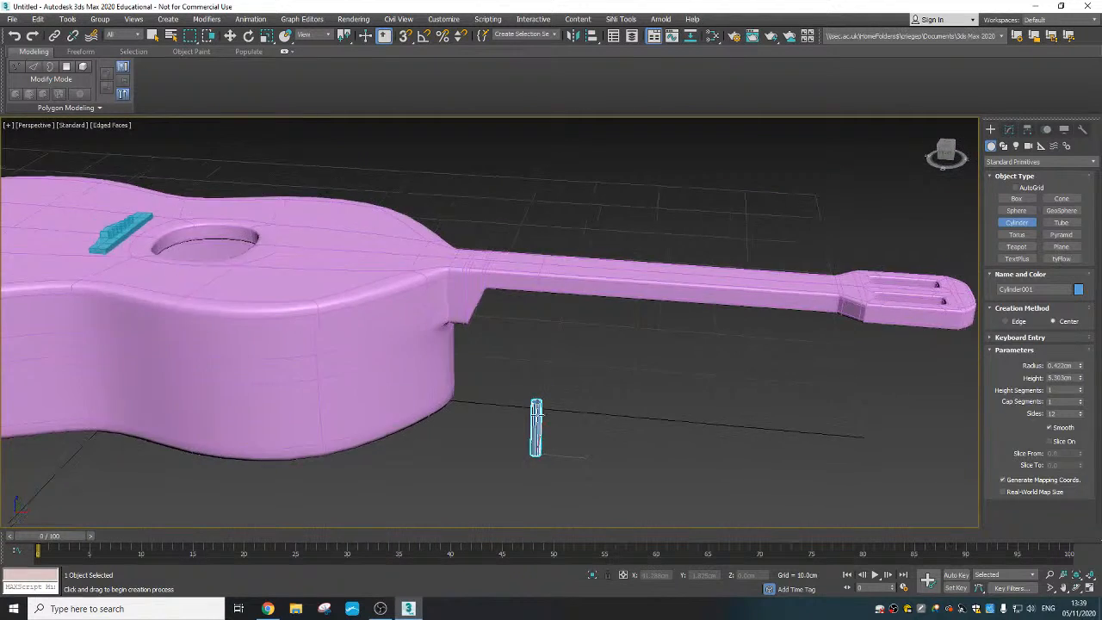
{"action": "scroll", "coordinate": [536, 414], "scroll_direction": "up", "scroll_amount": 8}
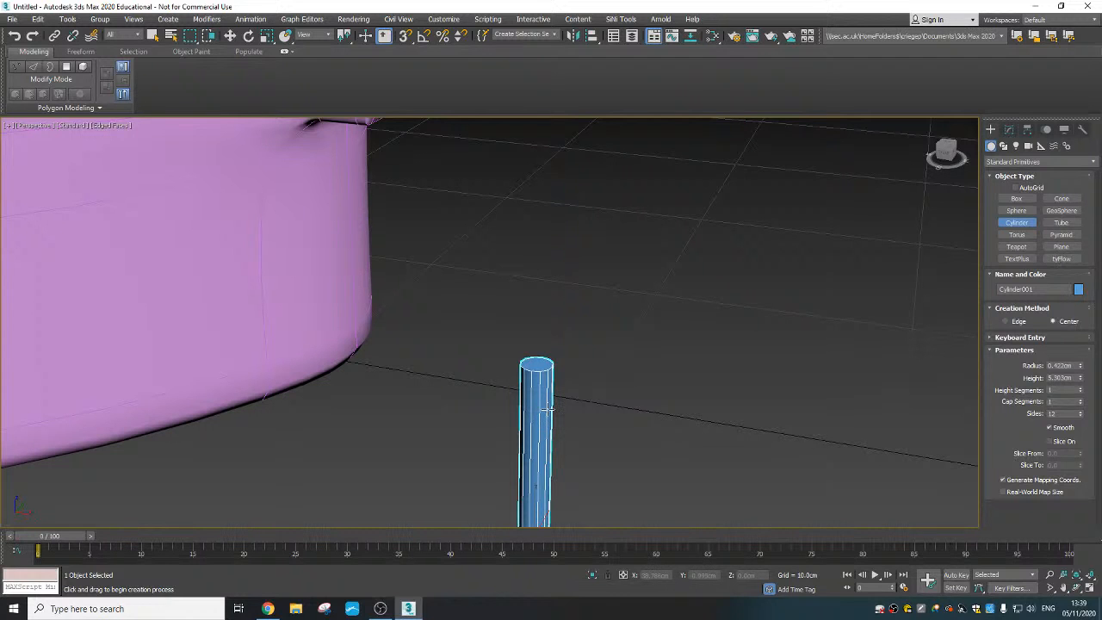
{"action": "scroll", "coordinate": [531, 463], "scroll_direction": "down", "scroll_amount": 4}
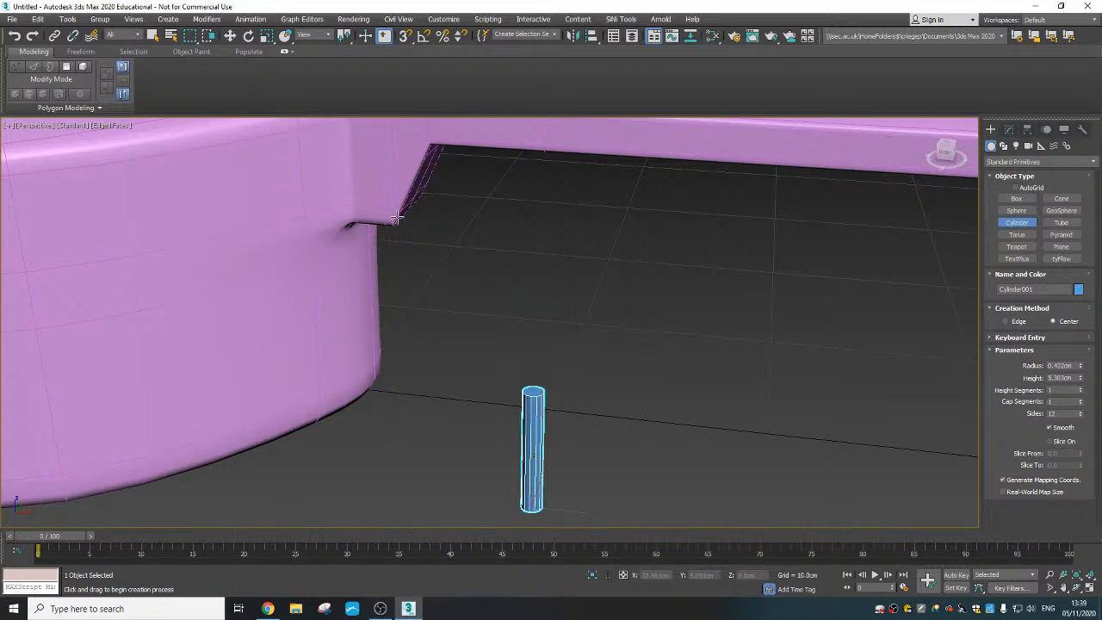
- Create a small box about 1.4 cm long, 1.2 cm wide and 1.6 cm high beside the cylinder's base
{"action": "left_click", "coordinate": [168, 18]}
{"action": "mouse_move", "coordinate": [198, 39]}
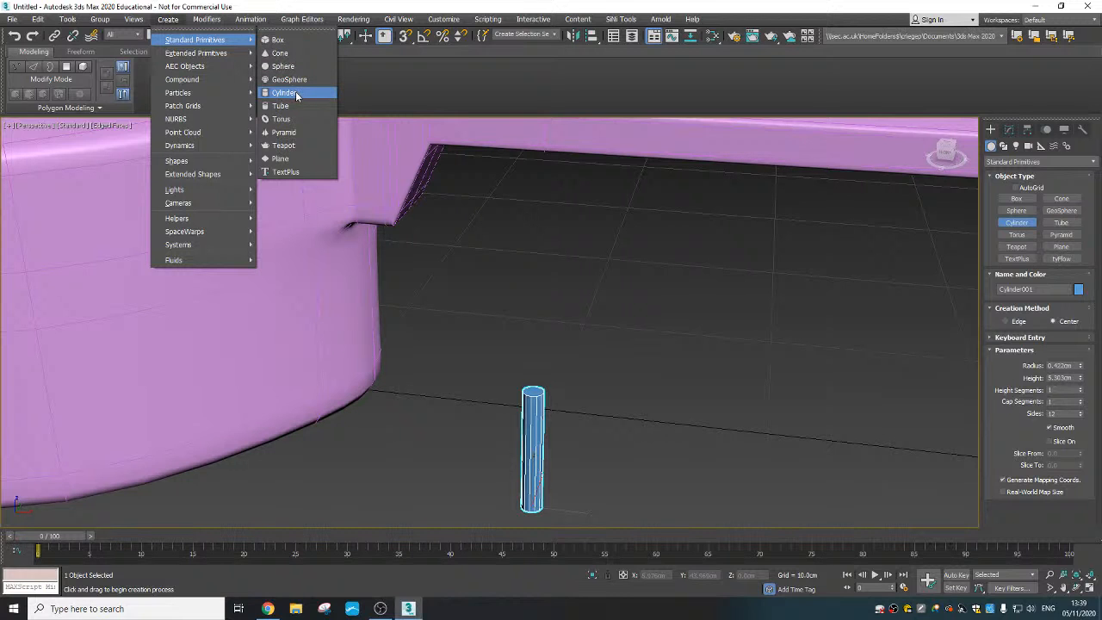
{"action": "left_click", "coordinate": [276, 39]}
{"action": "scroll", "coordinate": [489, 393], "scroll_direction": "down", "scroll_amount": 2}
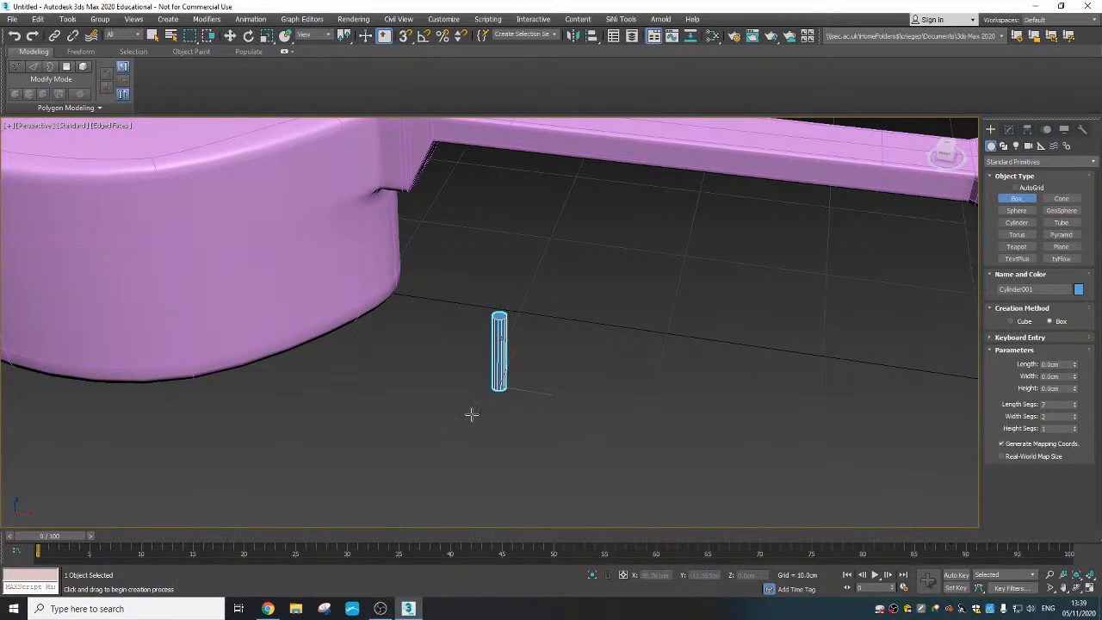
{"action": "left_click_drag", "start_coordinate": [473, 414], "coordinate": [487, 429]}
{"action": "left_click", "coordinate": [482, 426]}
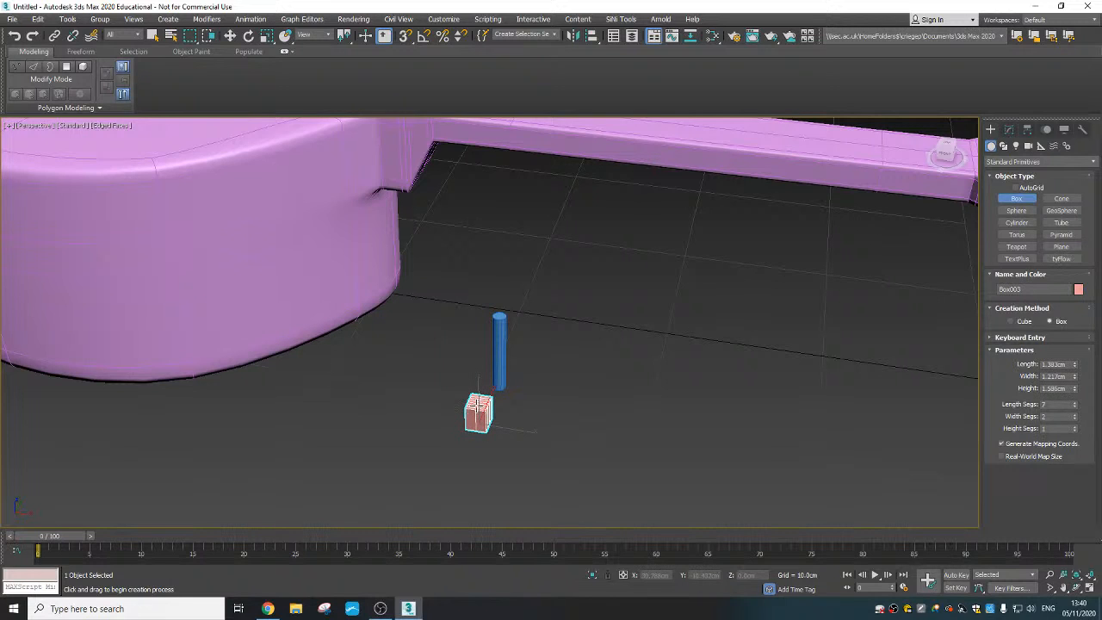
- Set the new box's length, width and height to 1 cm each, with 3 segments in every direction
{"action": "double_click", "coordinate": [1065, 365]}
{"action": "type", "text": "1"}
{"action": "key", "text": "Tab"}
{"action": "type", "text": "1"}
{"action": "key", "text": "Tab"}
{"action": "type", "text": "1"}
{"action": "key", "text": "Tab"}
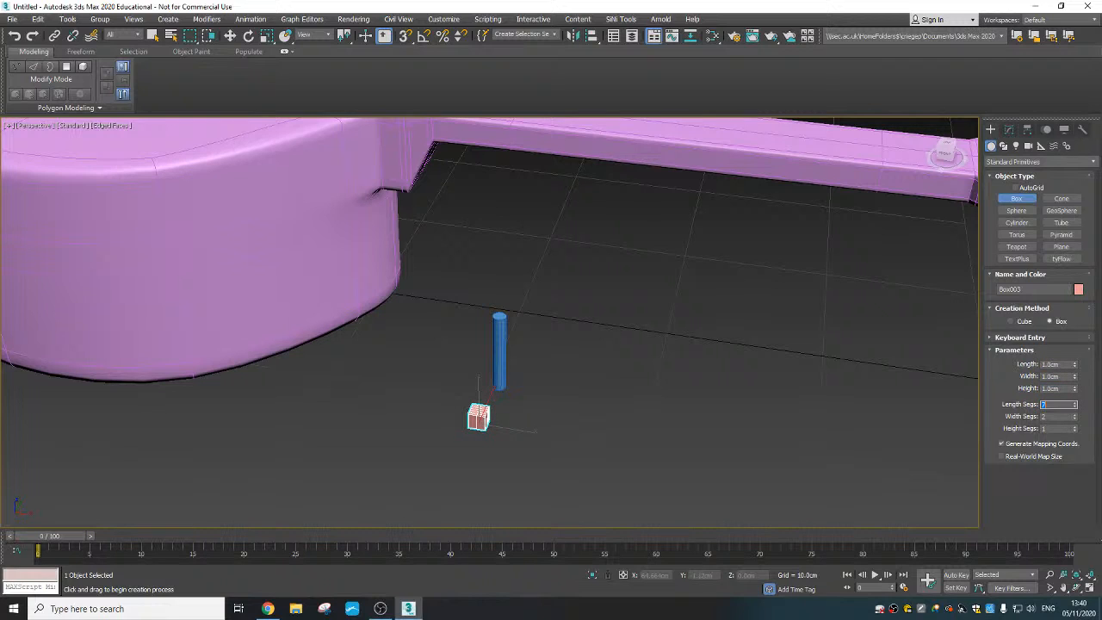
{"action": "type", "text": "3"}
{"action": "key", "text": "Tab"}
{"action": "type", "text": "3"}
{"action": "key", "text": "Tab"}
{"action": "type", "text": "3"}
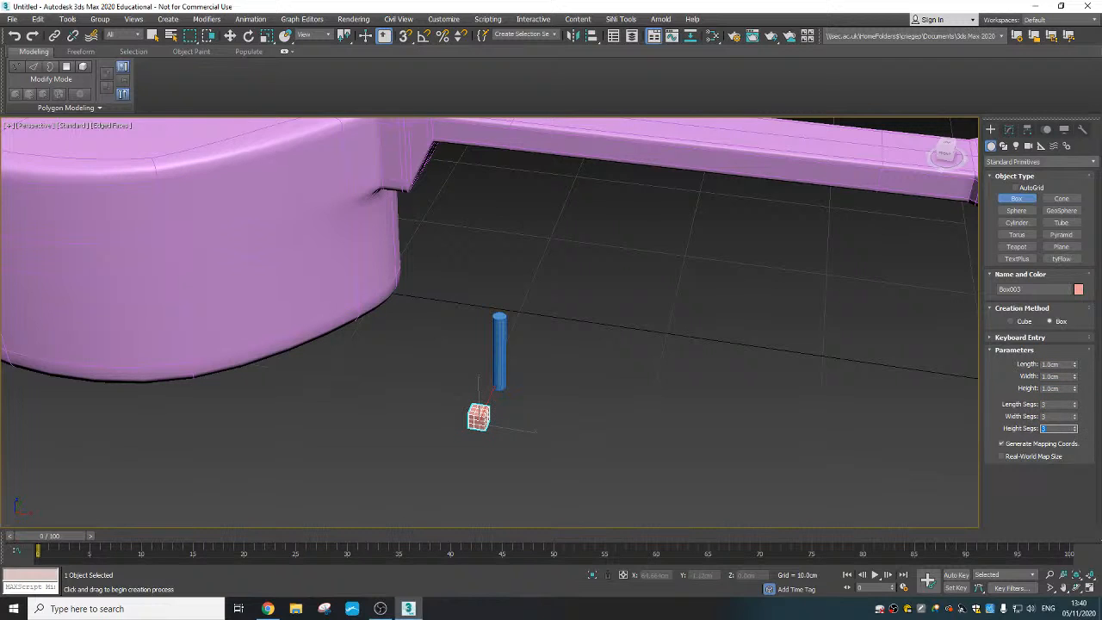
- Scale the small box along Y to about 45.6 percent, making it a thin block
{"action": "scroll", "coordinate": [488, 434], "scroll_direction": "up", "scroll_amount": 5}
{"action": "middle_click_drag", "start_coordinate": [489, 433], "coordinate": [425, 433], "text": "alt"}
{"action": "right_click", "coordinate": [470, 401]}
{"action": "right_click", "coordinate": [468, 400]}
{"action": "left_click", "coordinate": [495, 431]}
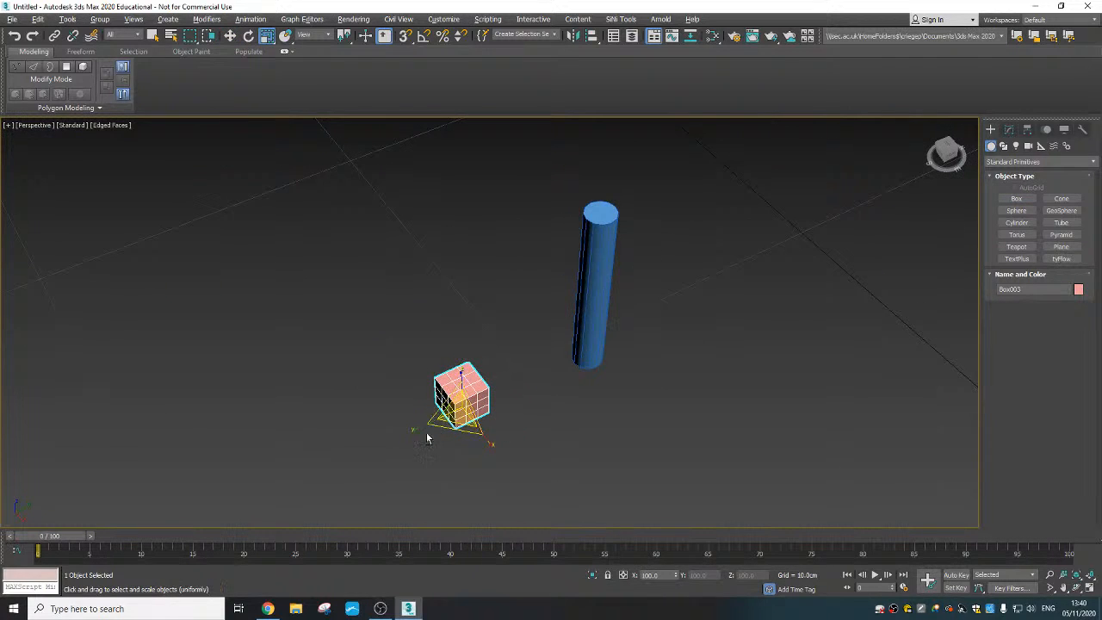
{"action": "left_click_drag", "start_coordinate": [445, 419], "coordinate": [453, 416]}
{"action": "middle_click_drag", "start_coordinate": [468, 413], "coordinate": [509, 385], "text": "alt"}
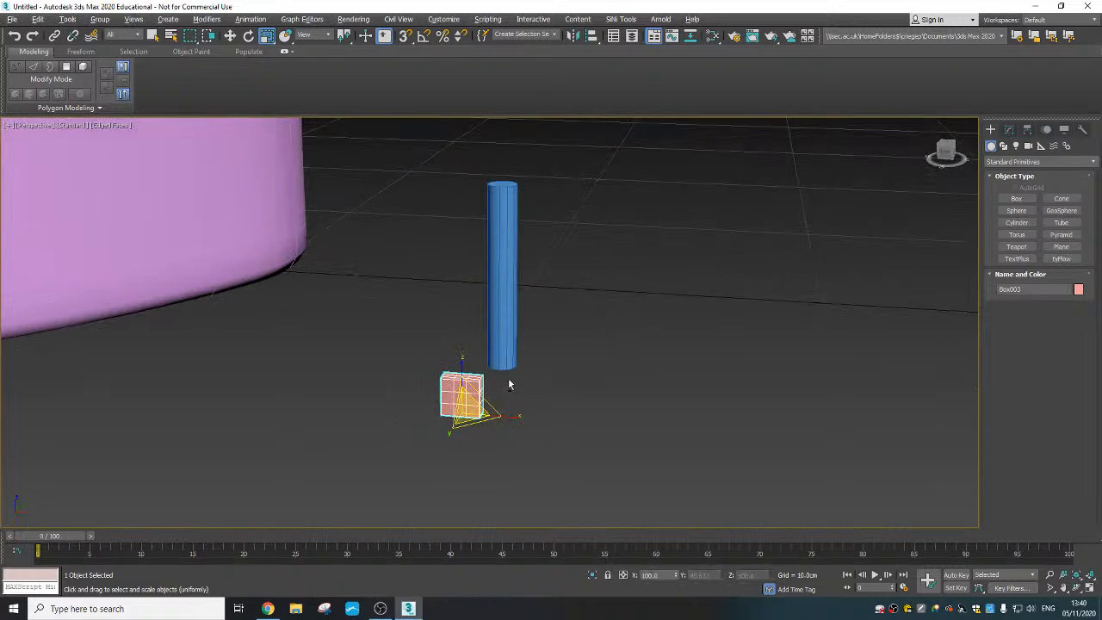
- Set the thin block to 2 length segments, 3 width segments and 3 height segments
{"action": "left_click", "coordinate": [1008, 129]}
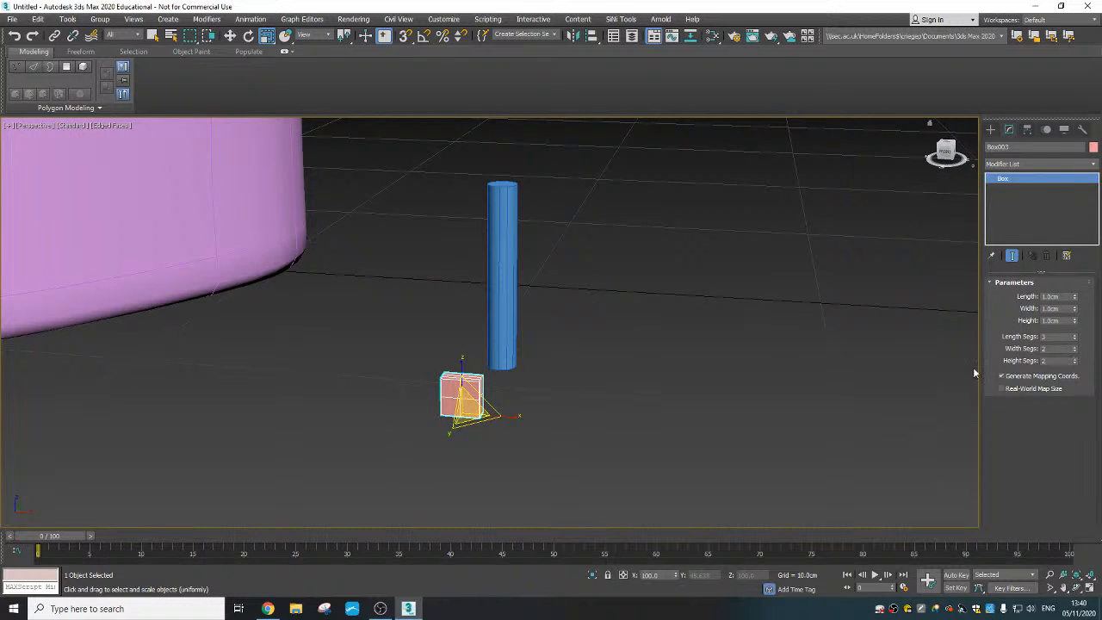
{"action": "middle_click_drag", "start_coordinate": [975, 372], "coordinate": [834, 412], "text": "alt"}
{"action": "left_click", "coordinate": [1074, 341]}
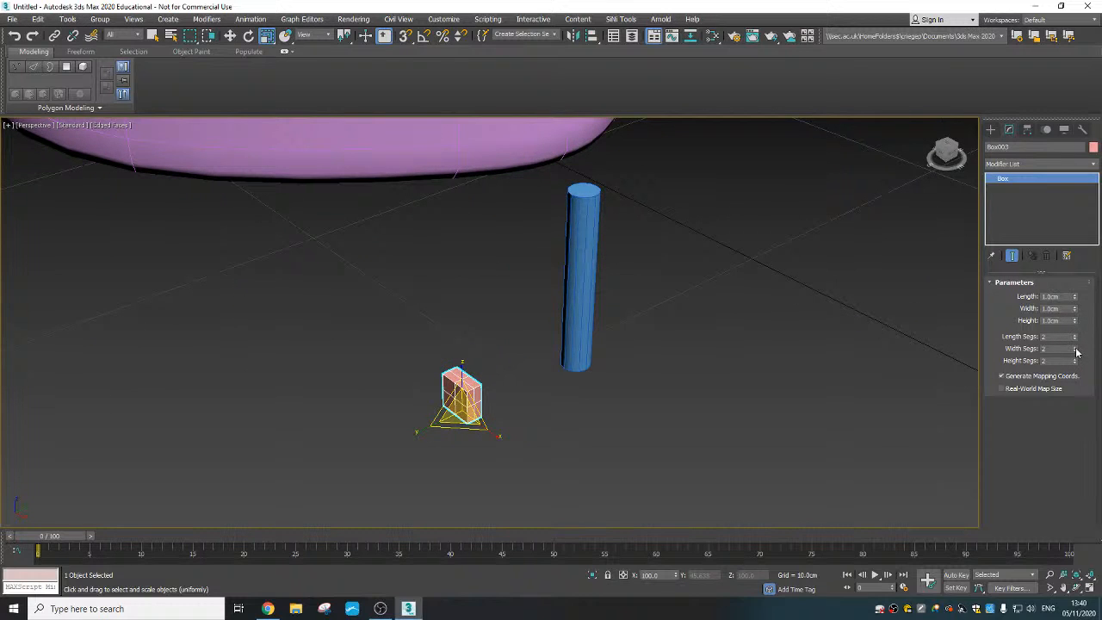
{"action": "left_click", "coordinate": [1075, 351]}
{"action": "left_click", "coordinate": [1075, 358]}
{"action": "middle_click_drag", "start_coordinate": [599, 398], "coordinate": [558, 394], "text": "alt"}
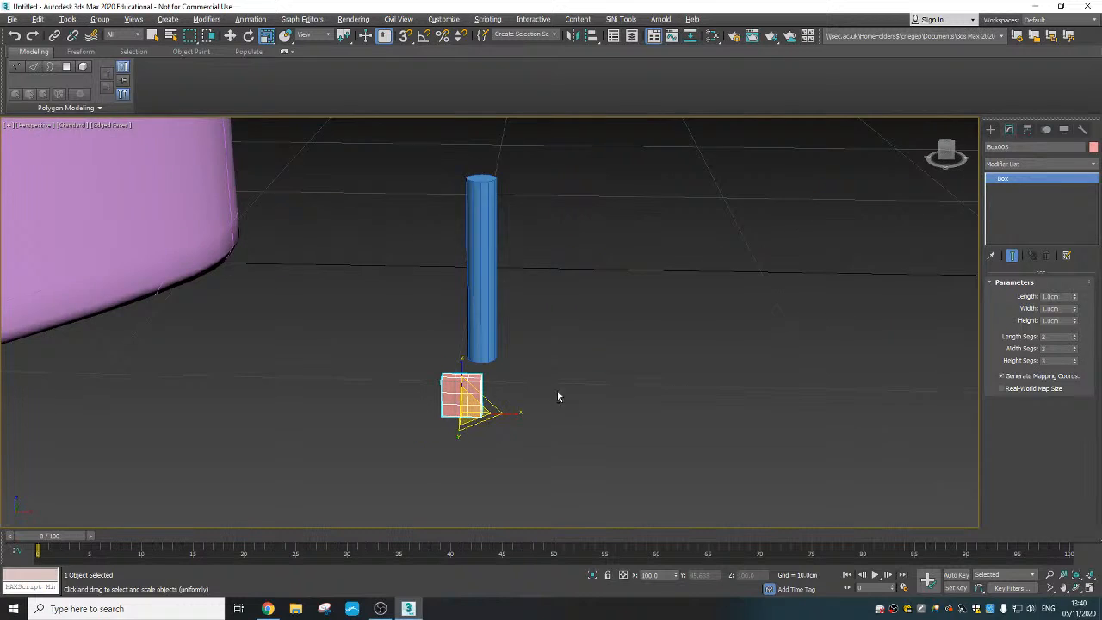
- Convert the thin block to an Editable Poly
{"action": "scroll", "coordinate": [459, 391], "scroll_direction": "up", "scroll_amount": 3}
{"action": "right_click", "coordinate": [457, 390]}
{"action": "right_click", "coordinate": [458, 392]}
{"action": "right_click", "coordinate": [464, 405]}
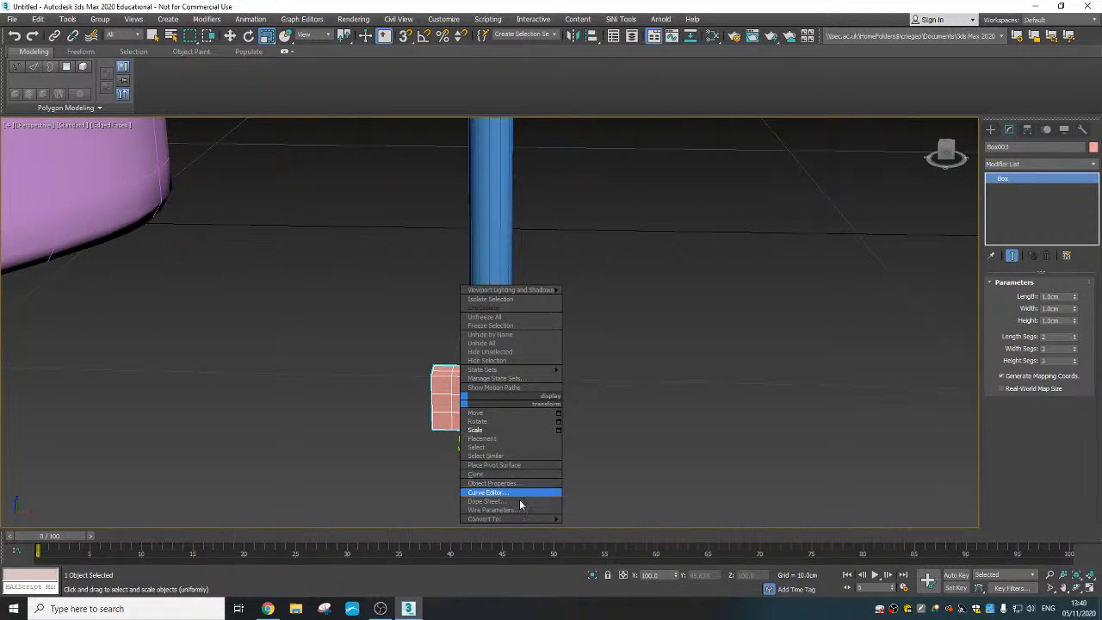
{"action": "mouse_move", "coordinate": [527, 519]}
{"action": "left_click", "coordinate": [612, 527]}
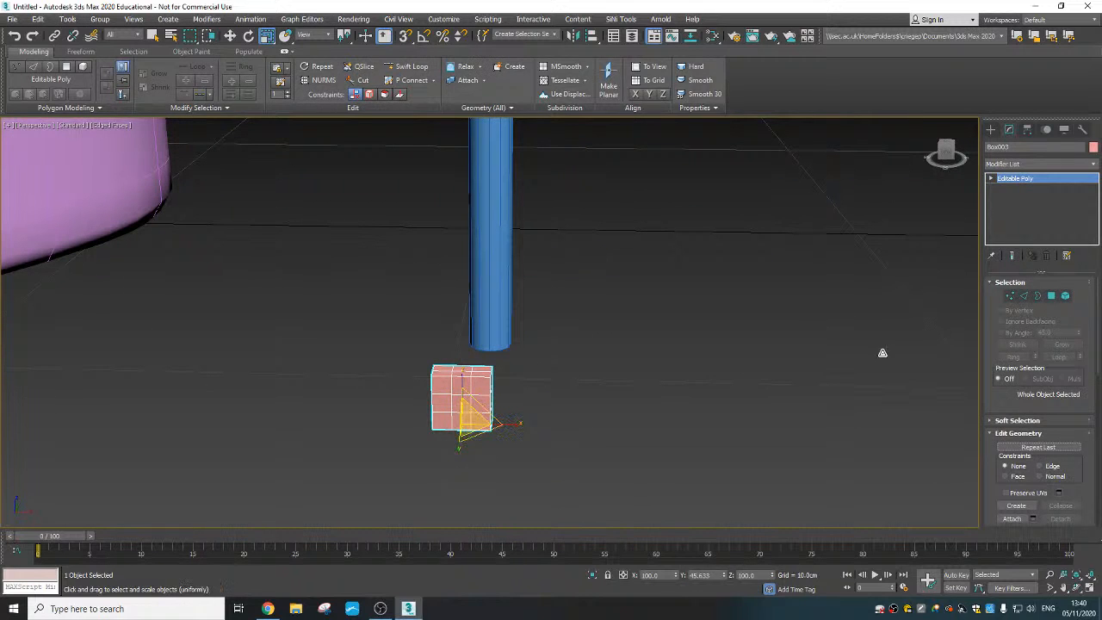
- Select the block's top middle vertices through its thickness and raise them slightly along Z
{"action": "key", "text": "1"}
{"action": "middle_click_drag", "start_coordinate": [620, 352], "coordinate": [451, 365], "text": "alt"}
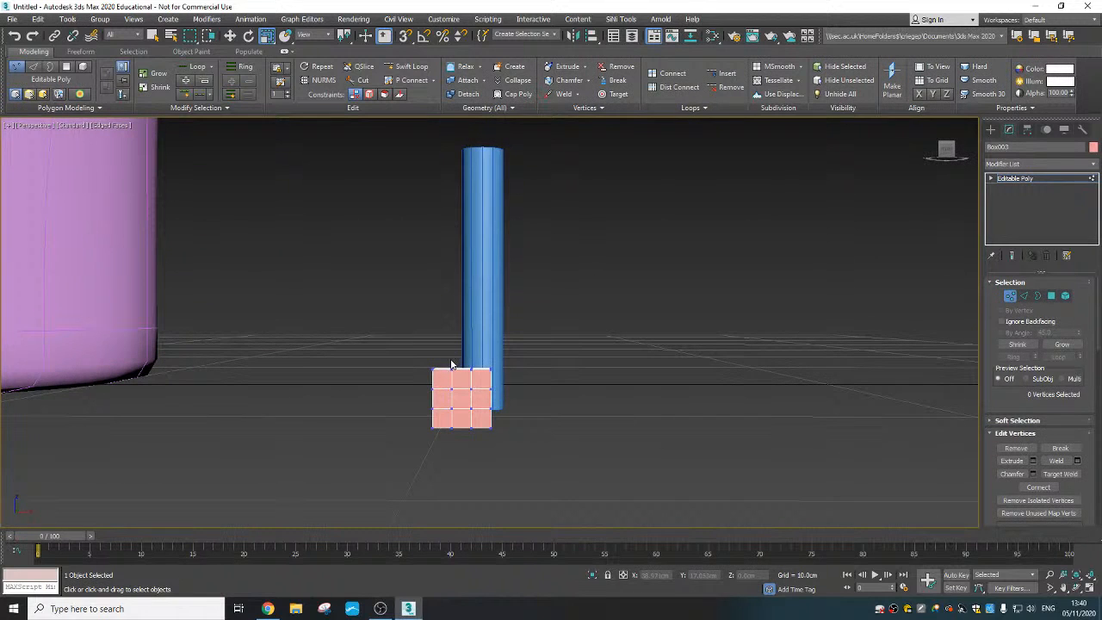
{"action": "left_click_drag", "start_coordinate": [479, 382], "coordinate": [478, 379]}
{"action": "right_click", "coordinate": [465, 349]}
{"action": "left_click", "coordinate": [505, 358]}
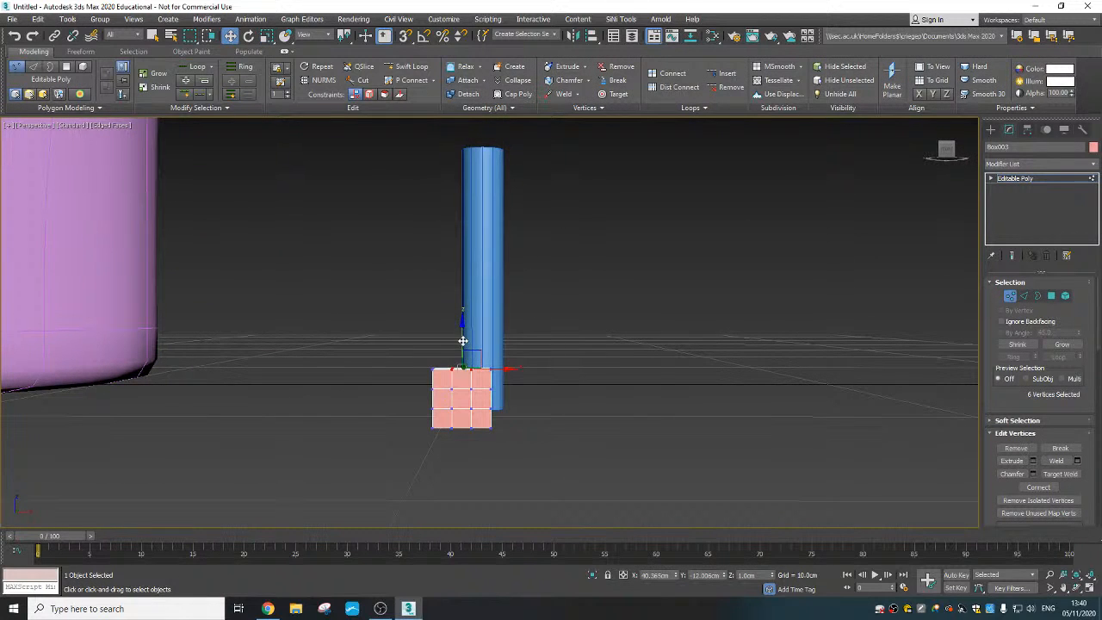
{"action": "left_click_drag", "start_coordinate": [460, 339], "coordinate": [462, 327]}
- Select the block's two columns of top corner vertices and scale them inward along X to about 83 percent
{"action": "middle_click_drag", "start_coordinate": [460, 326], "coordinate": [487, 400], "text": "alt"}
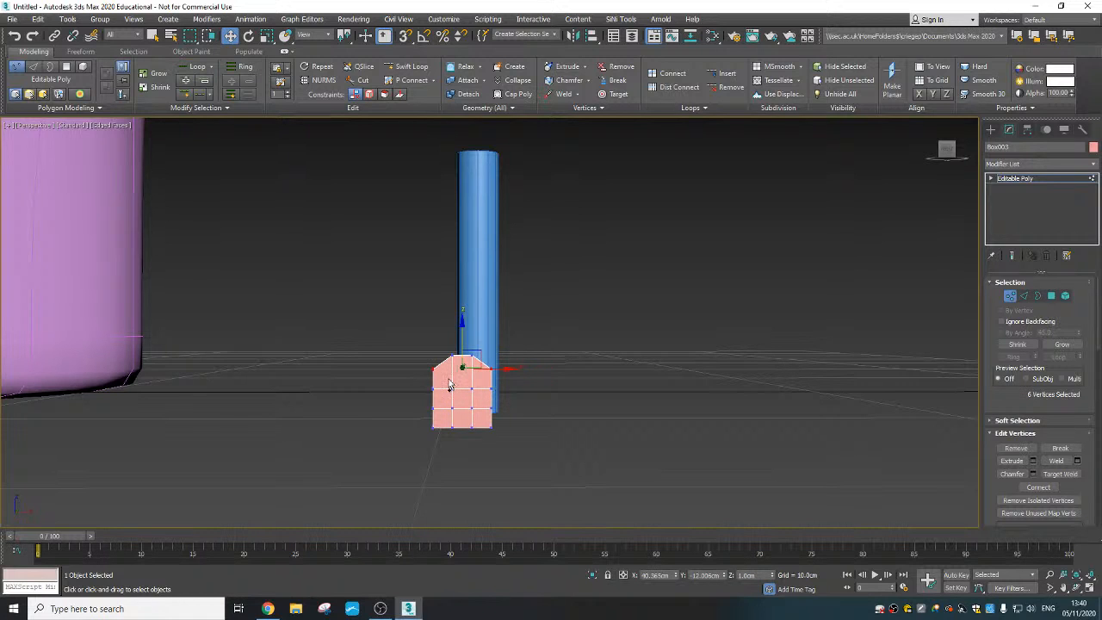
{"action": "scroll", "coordinate": [447, 376], "scroll_direction": "up", "scroll_amount": 2}
{"action": "right_click", "coordinate": [519, 380]}
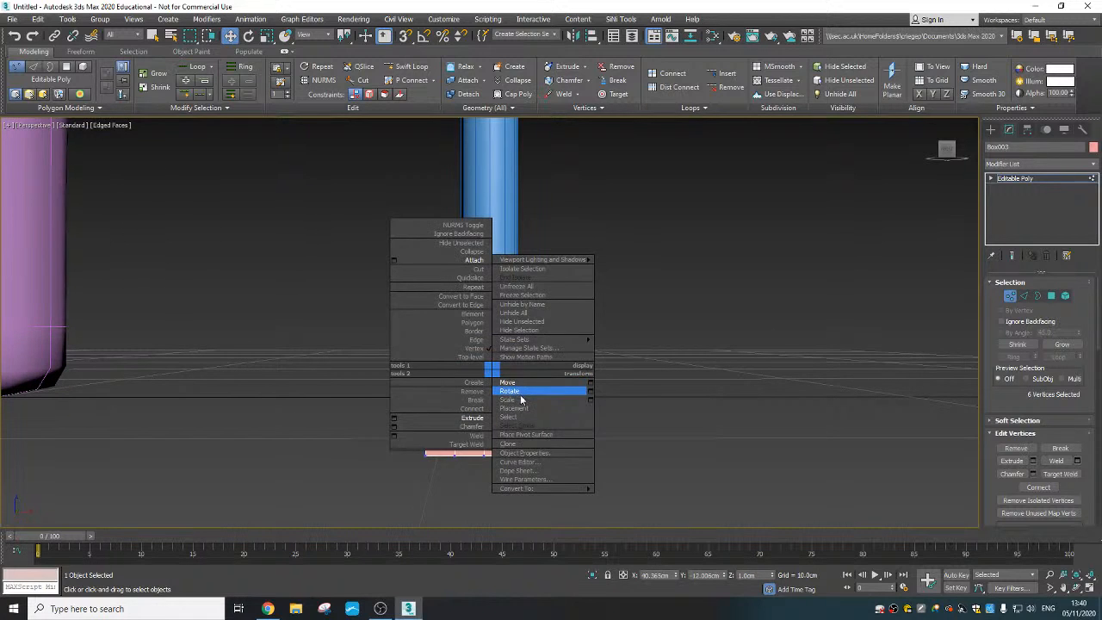
{"action": "left_click", "coordinate": [519, 392]}
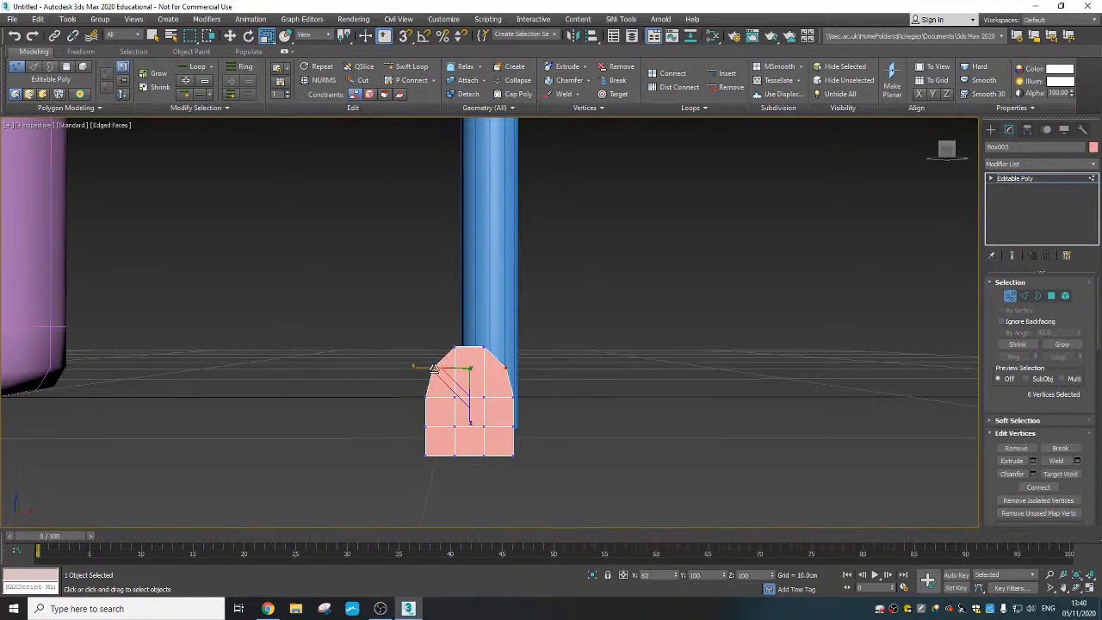
{"action": "middle_click_drag", "start_coordinate": [435, 368], "coordinate": [543, 396], "text": "alt"}
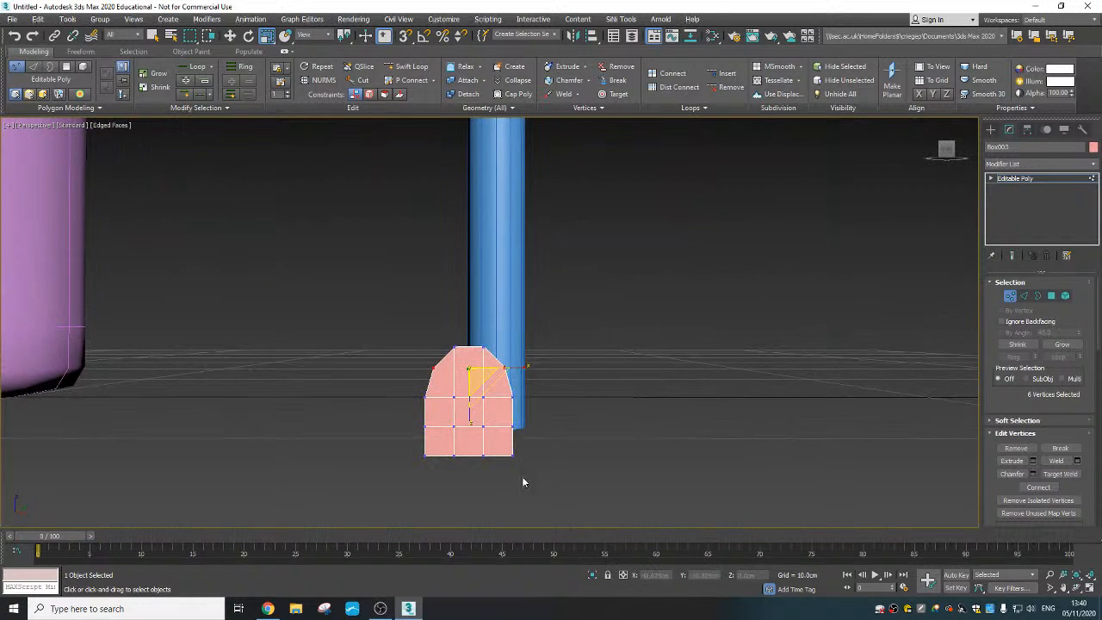
- Pull the block's bottom corner vertices inward along X and move them up about 0.128 cm to round the underside
{"action": "mouse_move", "coordinate": [491, 451]}
{"action": "left_mouse_down"}
{"action": "mouse_move", "coordinate": [442, 467]}
{"action": "mouse_move", "coordinate": [504, 455]}
{"action": "mouse_move", "coordinate": [495, 454]}
{"action": "left_mouse_up"}
{"action": "right_click", "coordinate": [484, 450]}
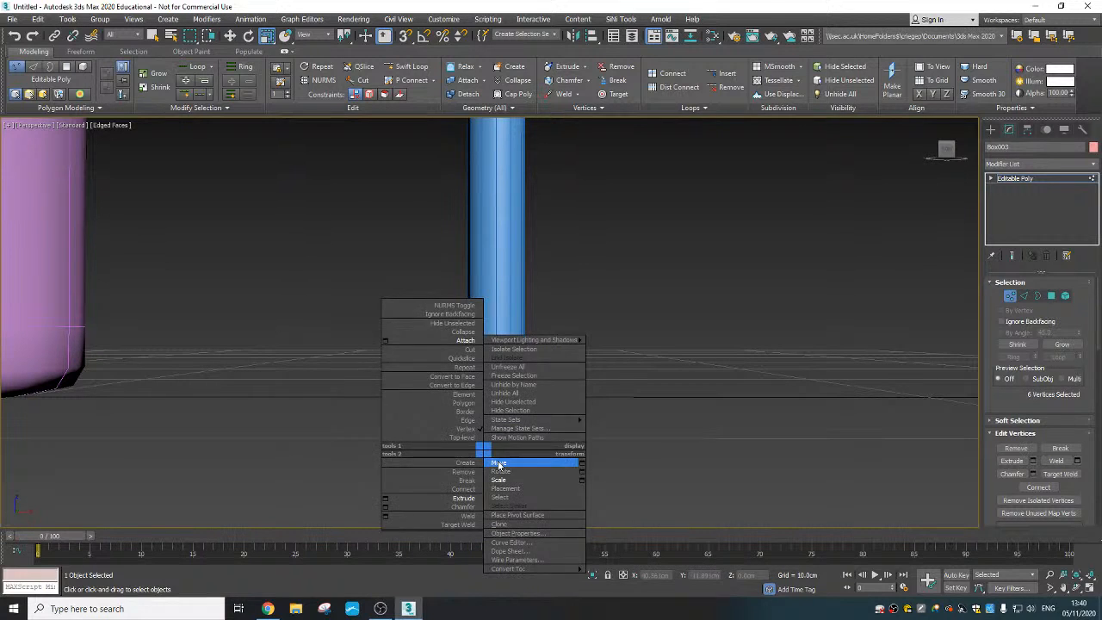
{"action": "left_click", "coordinate": [498, 462]}
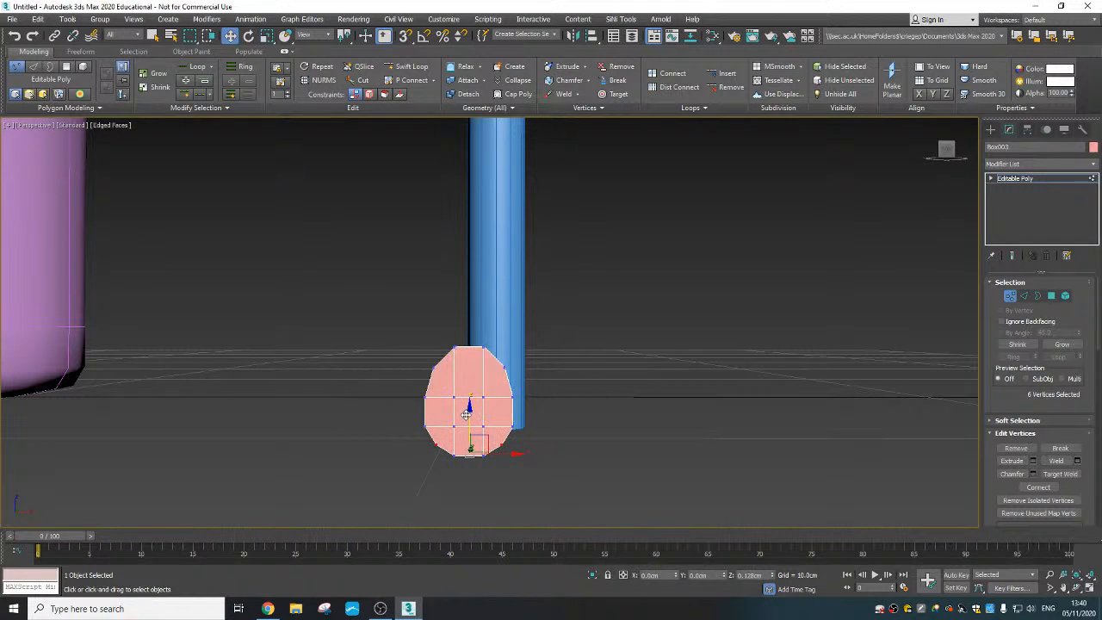
{"action": "middle_click_drag", "start_coordinate": [466, 414], "coordinate": [464, 349], "text": "alt"}
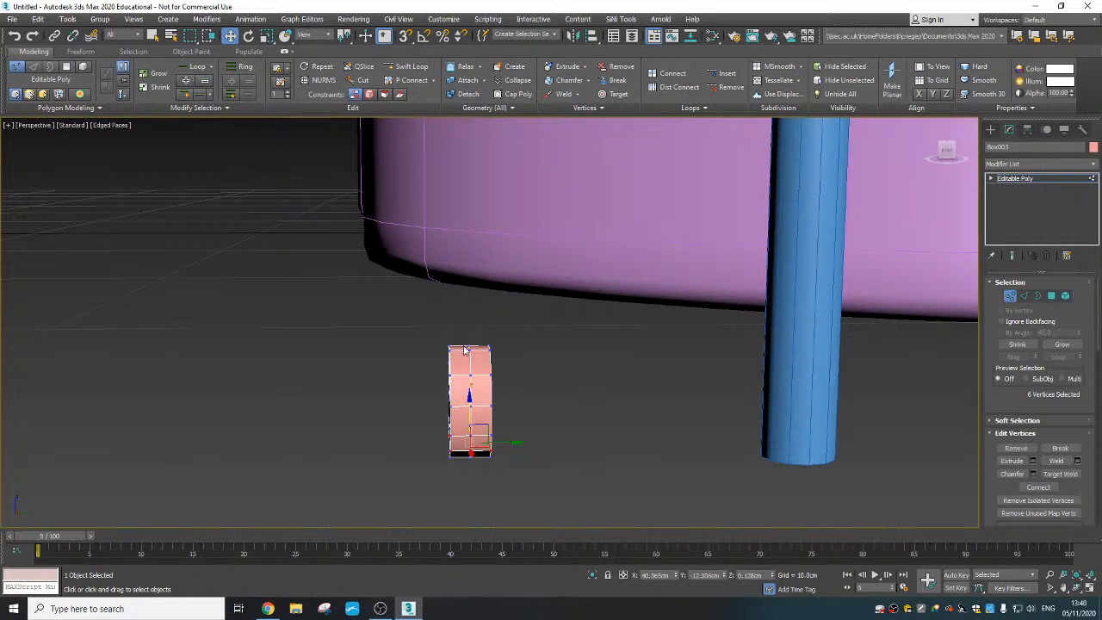
- Select the middle loop of vertices around the disc's rim and scale it uniformly inward to form a groove
{"action": "left_click_drag", "start_coordinate": [481, 448], "coordinate": [482, 474]}
{"action": "middle_click_drag", "start_coordinate": [479, 463], "coordinate": [475, 446], "text": "alt"}
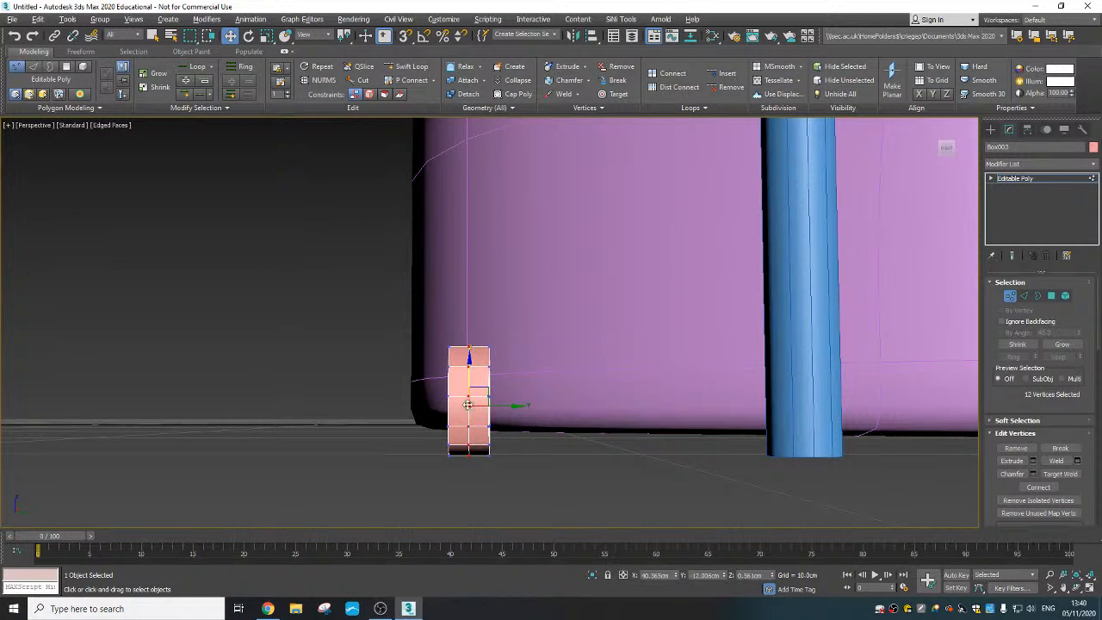
{"action": "middle_click_drag", "start_coordinate": [476, 488], "coordinate": [532, 474], "text": "alt"}
{"action": "right_click", "coordinate": [532, 474]}
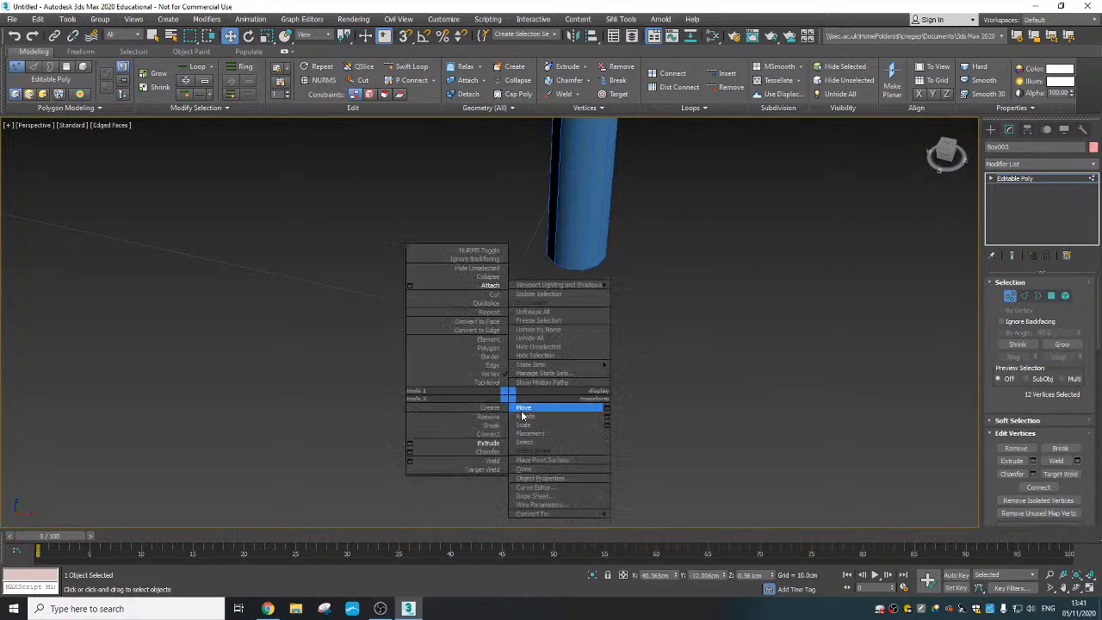
{"action": "left_click", "coordinate": [551, 422]}
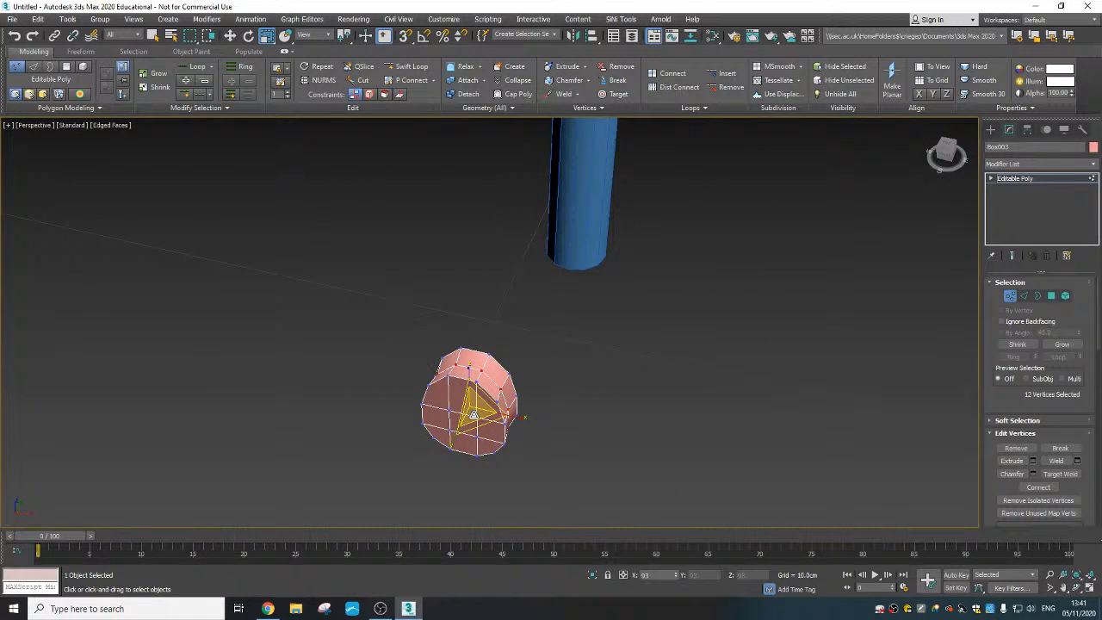
{"action": "middle_click_drag", "start_coordinate": [475, 416], "coordinate": [601, 432], "text": "alt"}
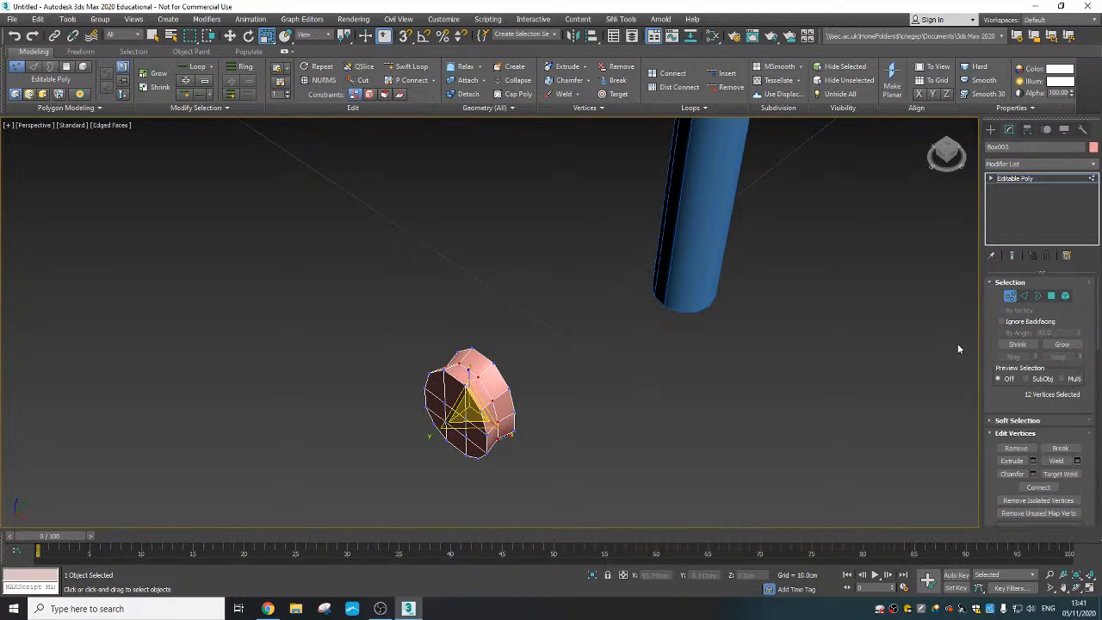
- Thin the whole disc by scaling it along Y to about 21 percent
{"action": "left_click", "coordinate": [1009, 295]}
{"action": "middle_click_drag", "start_coordinate": [516, 419], "coordinate": [534, 419], "text": "alt"}
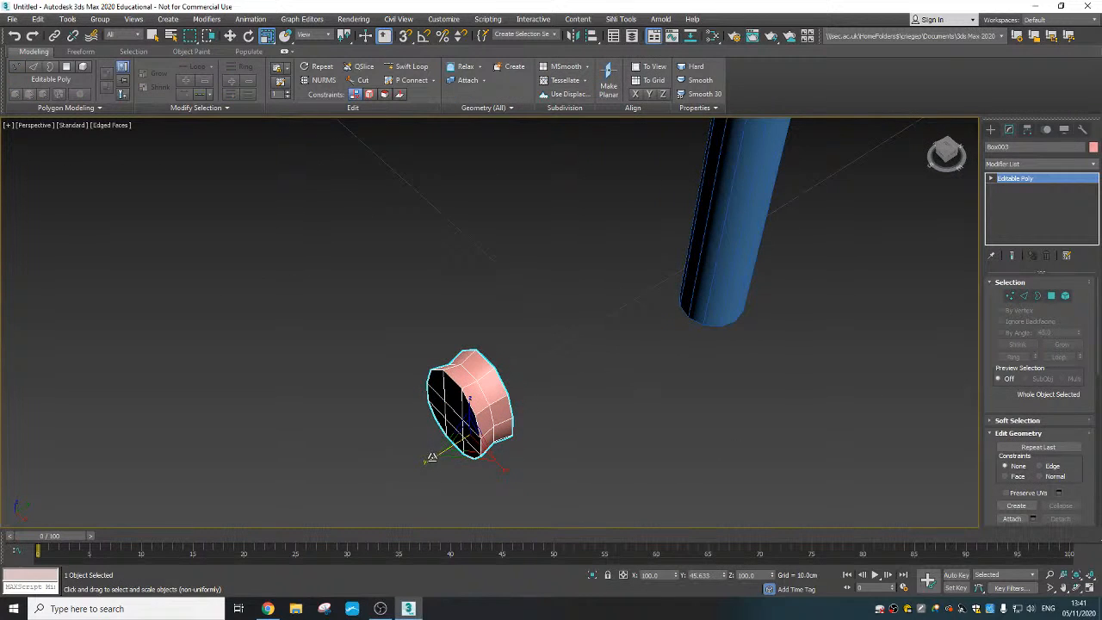
{"action": "left_click_drag", "start_coordinate": [430, 456], "coordinate": [475, 436]}
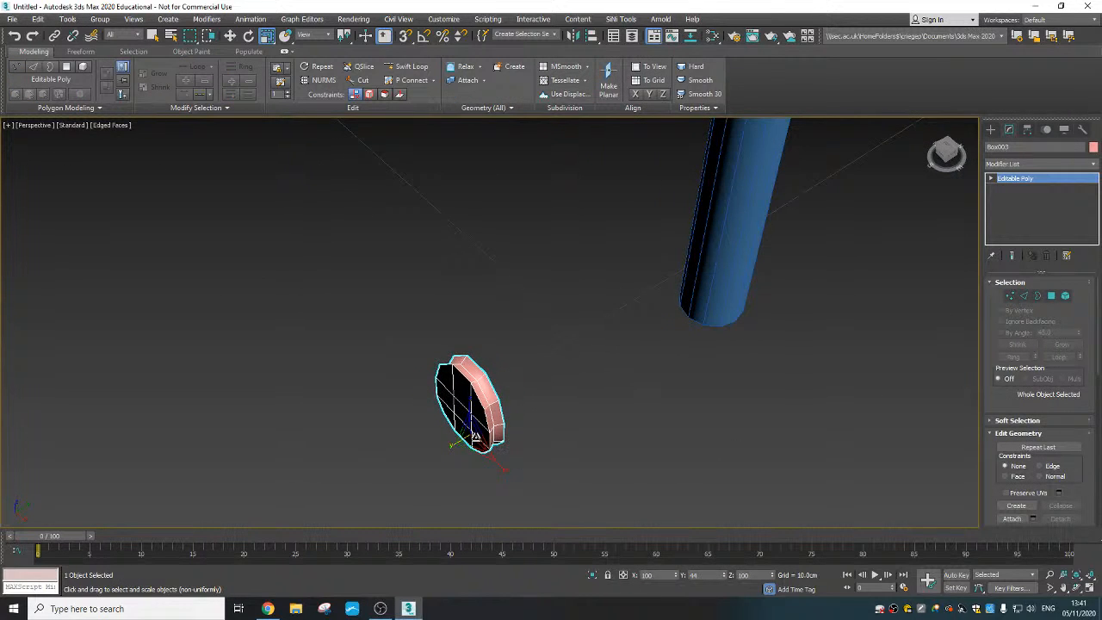
{"action": "middle_click_drag", "start_coordinate": [475, 436], "coordinate": [528, 342], "text": "alt"}
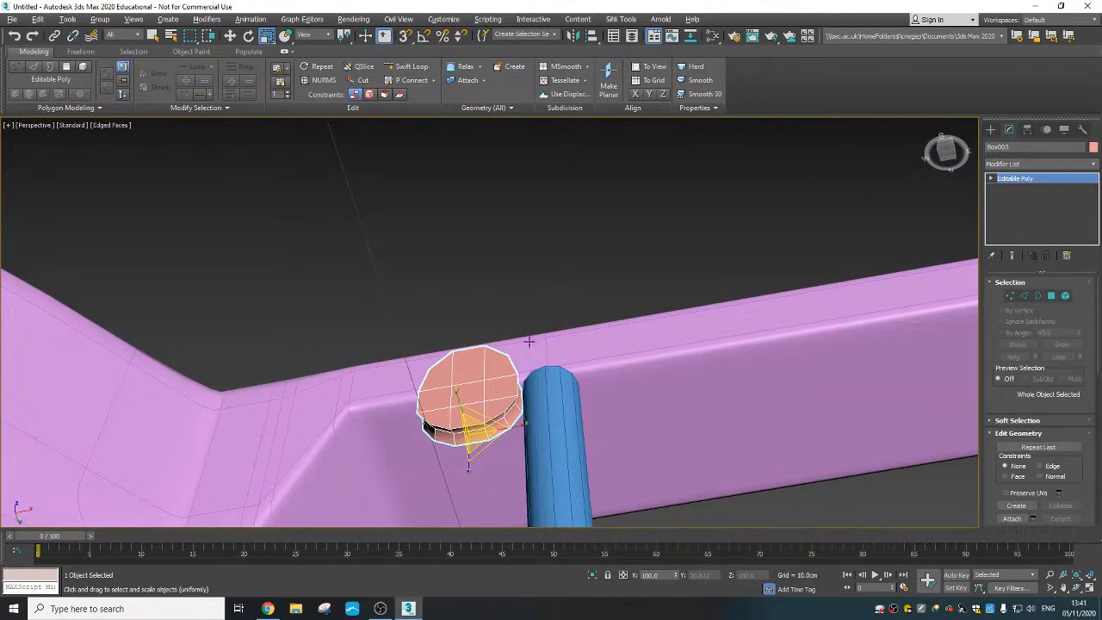
- Select the two middle polygons on the underside of the disc's rim and make them planar along Z
{"action": "left_click", "coordinate": [1052, 296]}
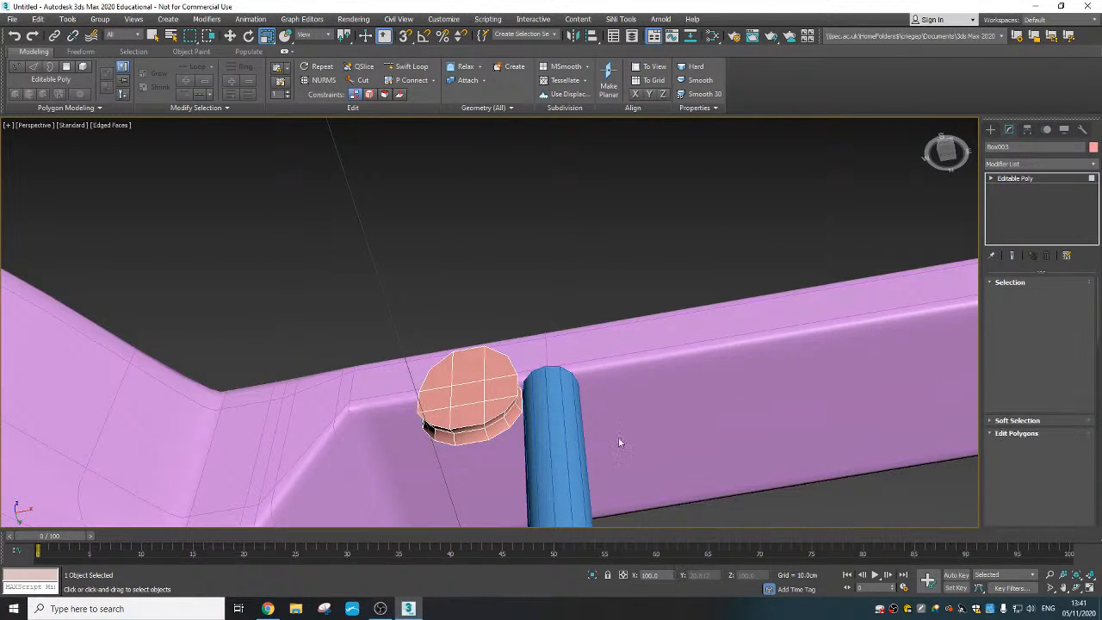
{"action": "left_click", "coordinate": [463, 438], "text": "ctrl"}
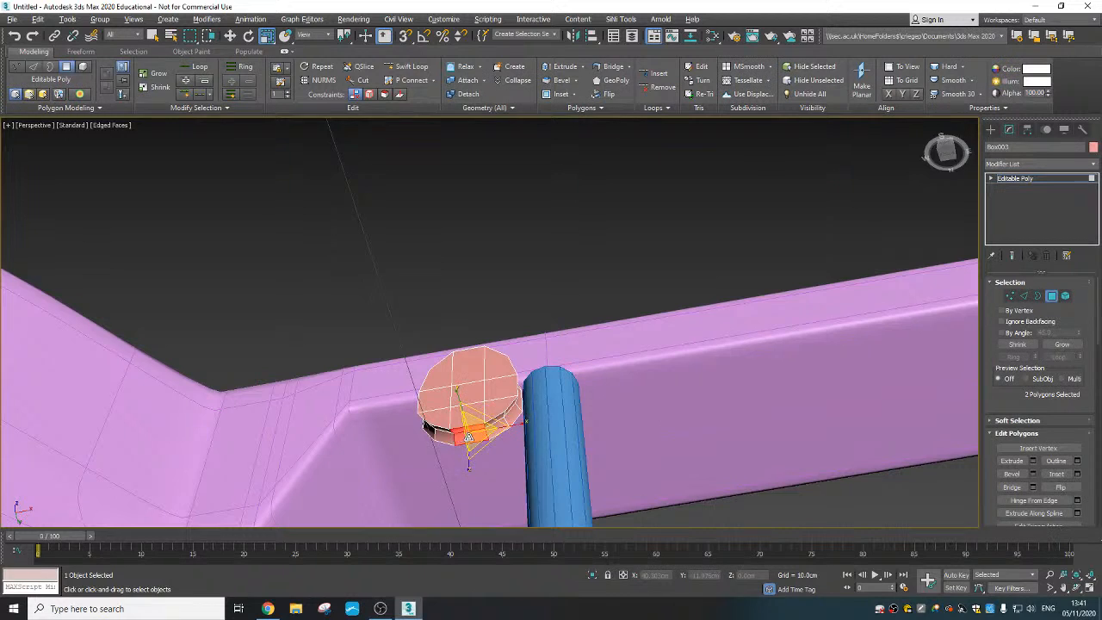
{"action": "middle_click_drag", "start_coordinate": [463, 438], "coordinate": [543, 457], "text": "alt"}
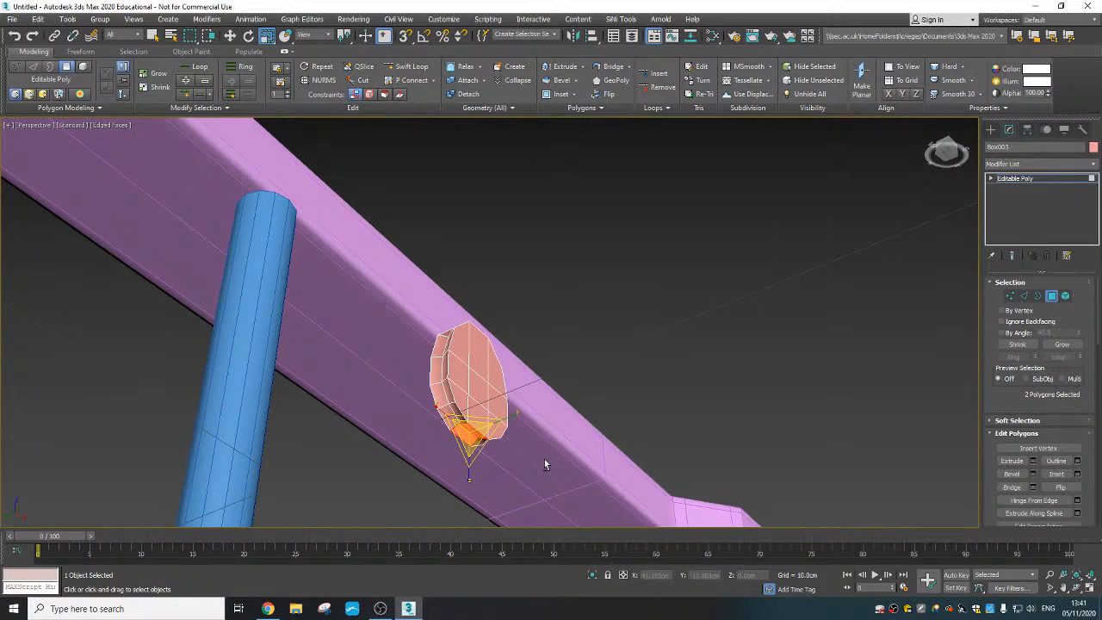
{"action": "mouse_move", "coordinate": [473, 424]}
{"action": "middle_mouse_down", "text": "alt"}
{"action": "mouse_move", "coordinate": [462, 433]}
{"action": "mouse_move", "coordinate": [490, 425]}
{"action": "middle_mouse_up", "text": "alt"}
{"action": "right_click", "coordinate": [462, 433]}
{"action": "left_click", "coordinate": [476, 445]}
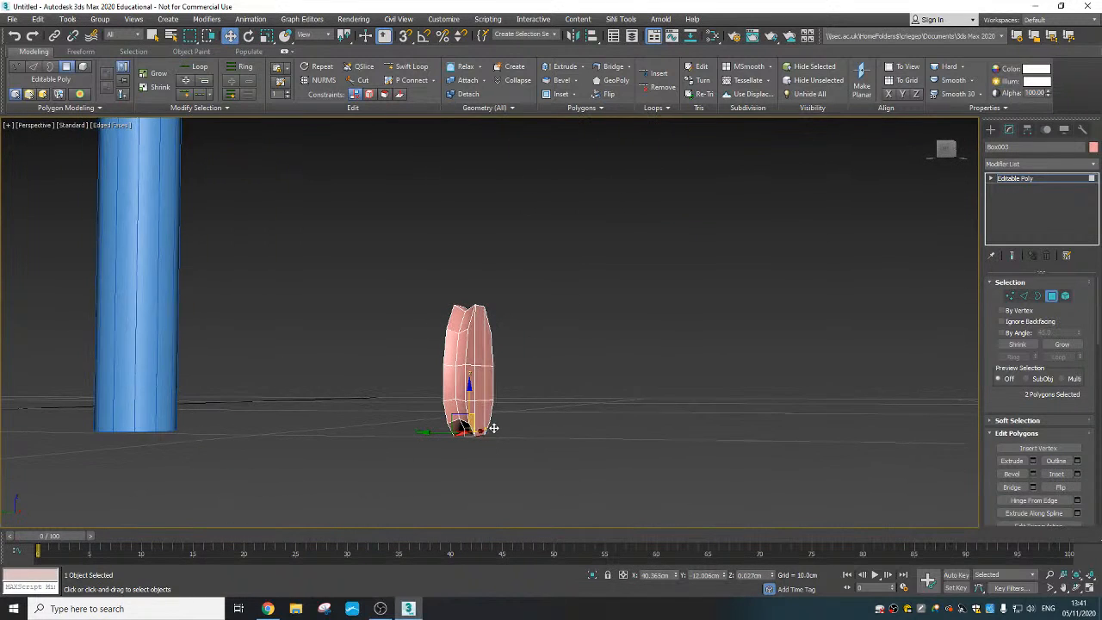
{"action": "left_click", "coordinate": [916, 95]}
{"action": "middle_click_drag", "start_coordinate": [520, 272], "coordinate": [460, 263], "text": "alt"}
{"action": "left_click", "coordinate": [652, 403]}
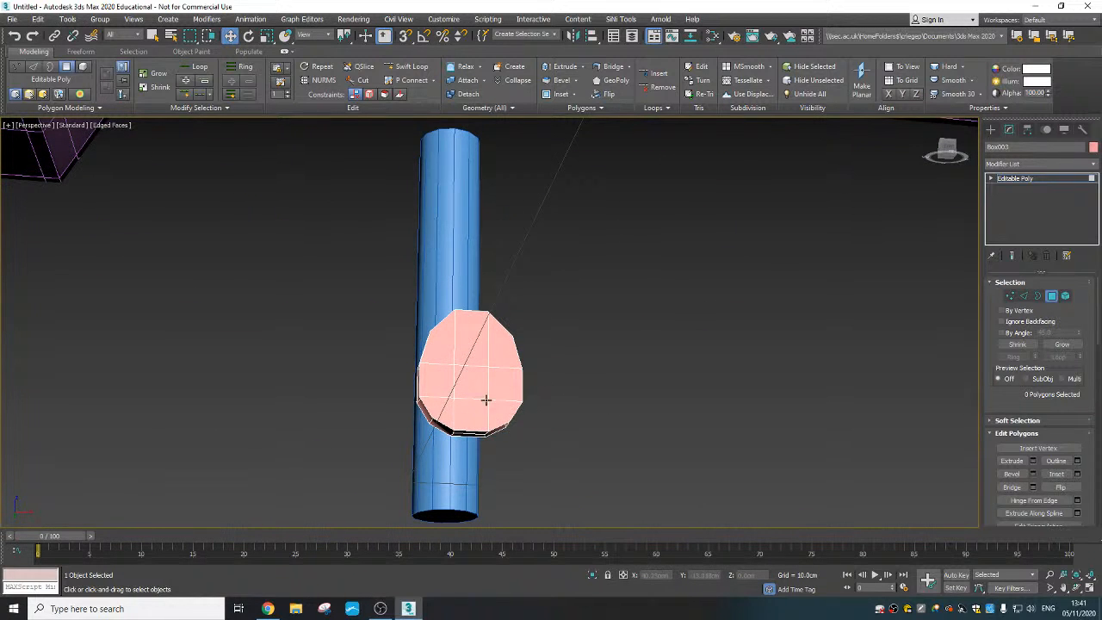
- Move the whole disc over to the top end of the blue cylinder
{"action": "left_click", "coordinate": [1052, 296]}
{"action": "scroll", "coordinate": [577, 365], "scroll_direction": "down", "scroll_amount": 4}
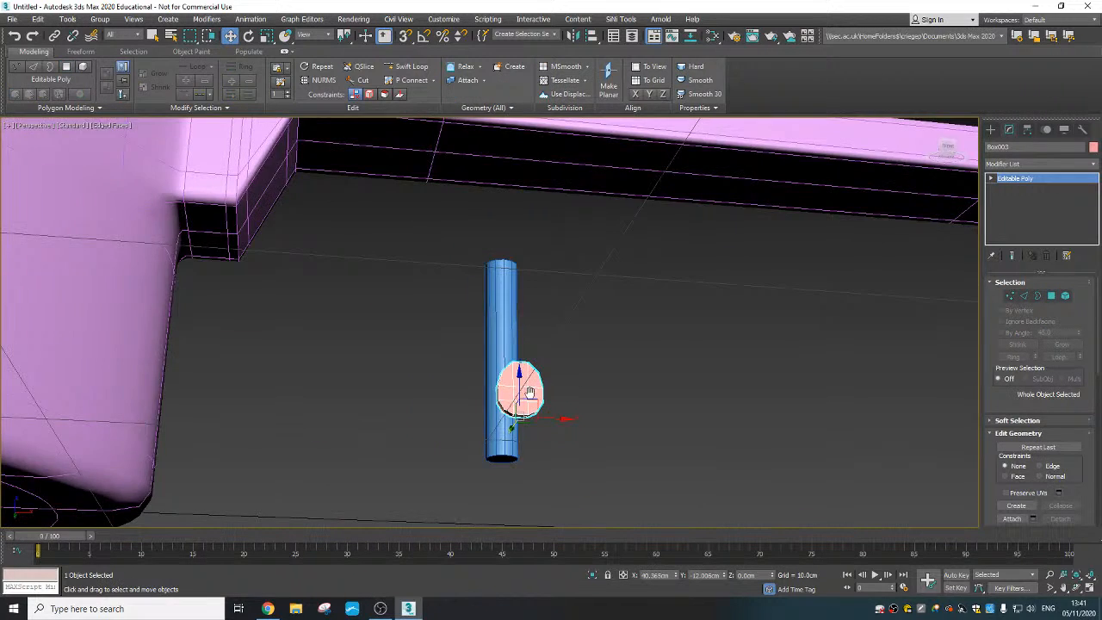
{"action": "middle_click_drag", "start_coordinate": [531, 394], "coordinate": [518, 412], "text": "alt"}
{"action": "left_click_drag", "start_coordinate": [535, 398], "coordinate": [712, 172]}
{"action": "middle_click_drag", "start_coordinate": [712, 172], "coordinate": [700, 259], "text": "alt"}
- Set the blue cylinder's radius to about 0.272 cm and reposition the disc on its top end at about Z 5.226 cm
{"action": "left_click", "coordinate": [712, 244]}
{"action": "left_click_drag", "start_coordinate": [1082, 305], "coordinate": [1085, 310]}
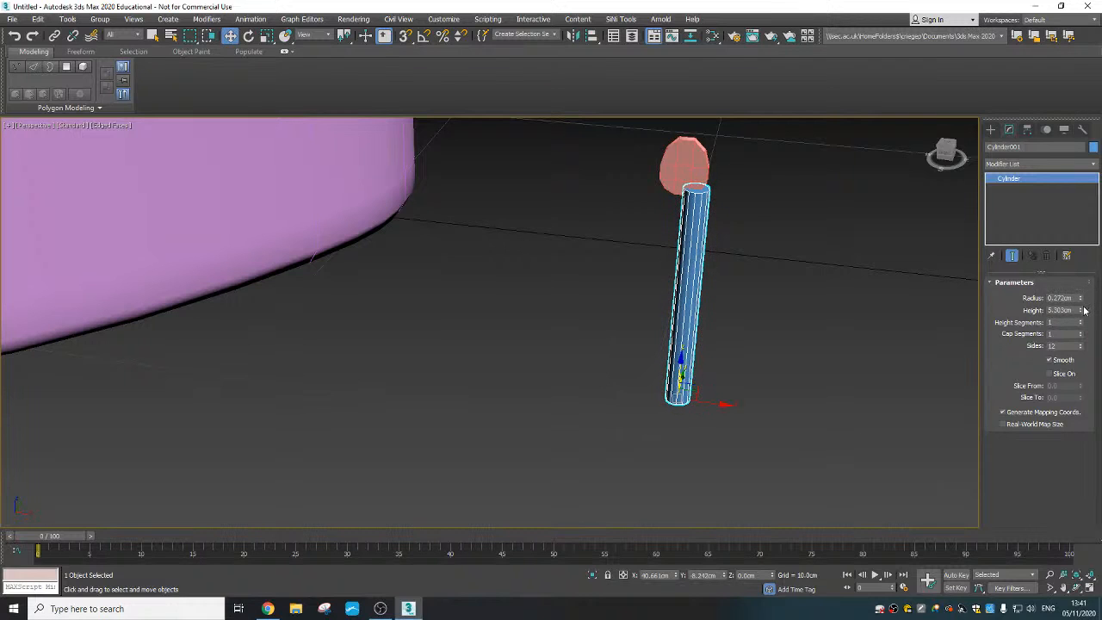
{"action": "left_click", "coordinate": [682, 167]}
{"action": "middle_click_drag", "start_coordinate": [683, 167], "coordinate": [695, 203], "text": "alt"}
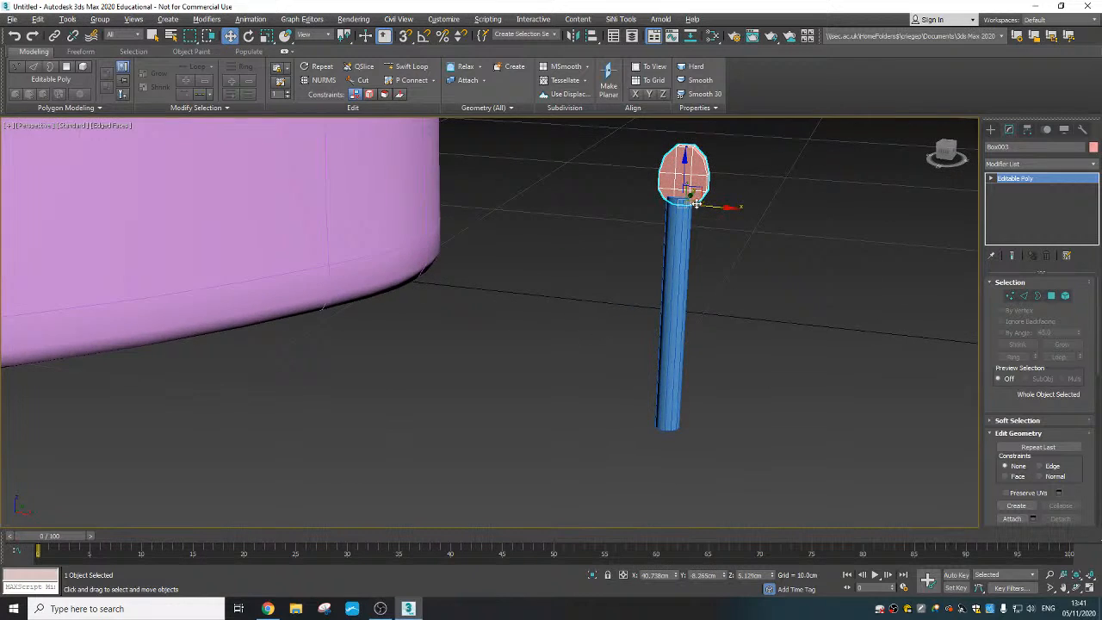
{"action": "scroll", "coordinate": [721, 197], "scroll_direction": "up", "scroll_amount": 4}
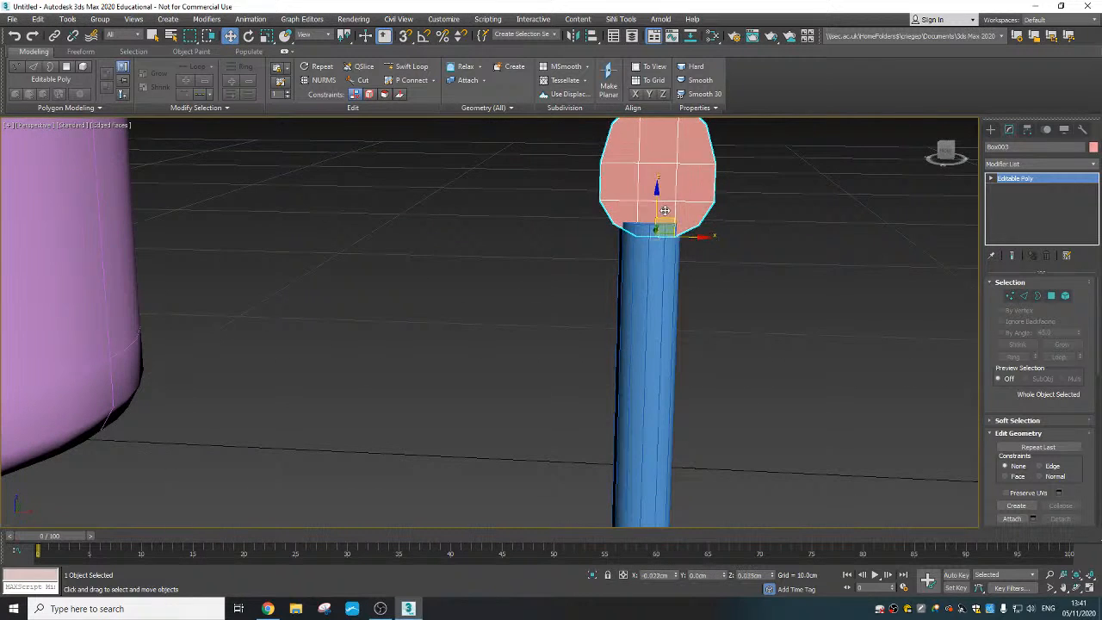
{"action": "middle_click_drag", "start_coordinate": [689, 234], "coordinate": [697, 269], "text": "alt"}
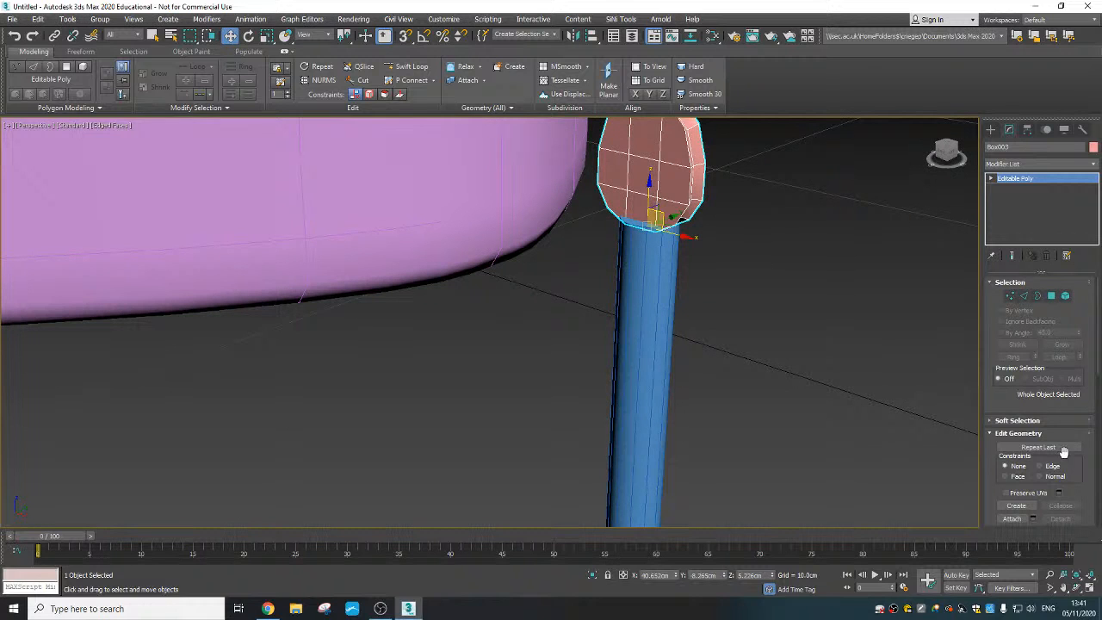
- Set the cylinder's radius to about 0.212 cm and its height segments to 2
{"action": "left_click", "coordinate": [665, 318]}
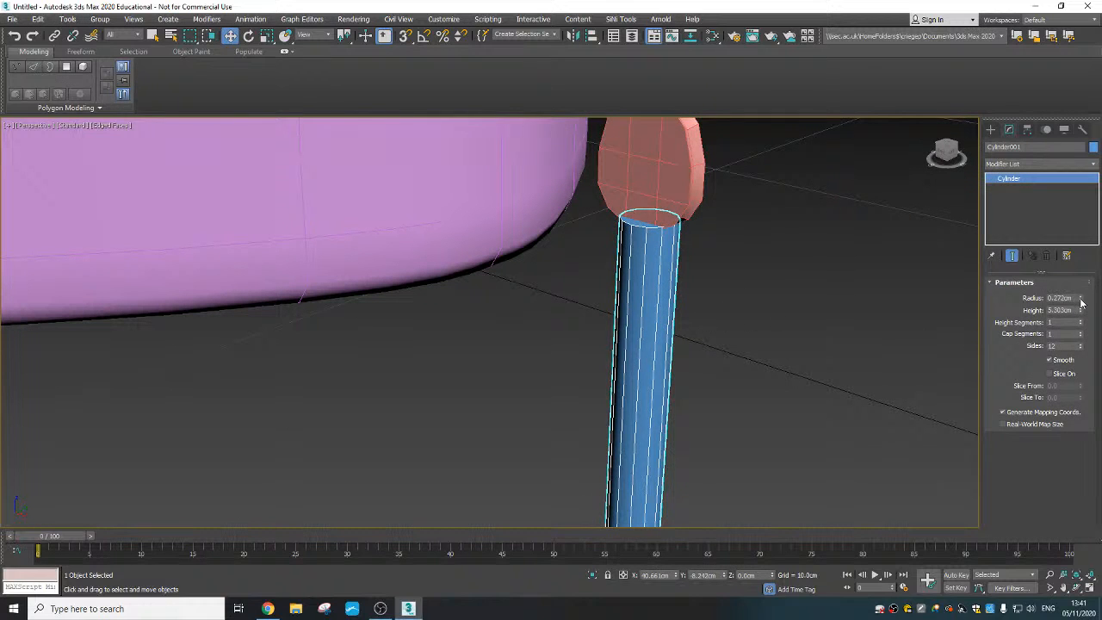
{"action": "left_click_drag", "start_coordinate": [1081, 301], "coordinate": [1081, 320]}
{"action": "middle_click_drag", "start_coordinate": [671, 258], "coordinate": [689, 248], "text": "alt"}
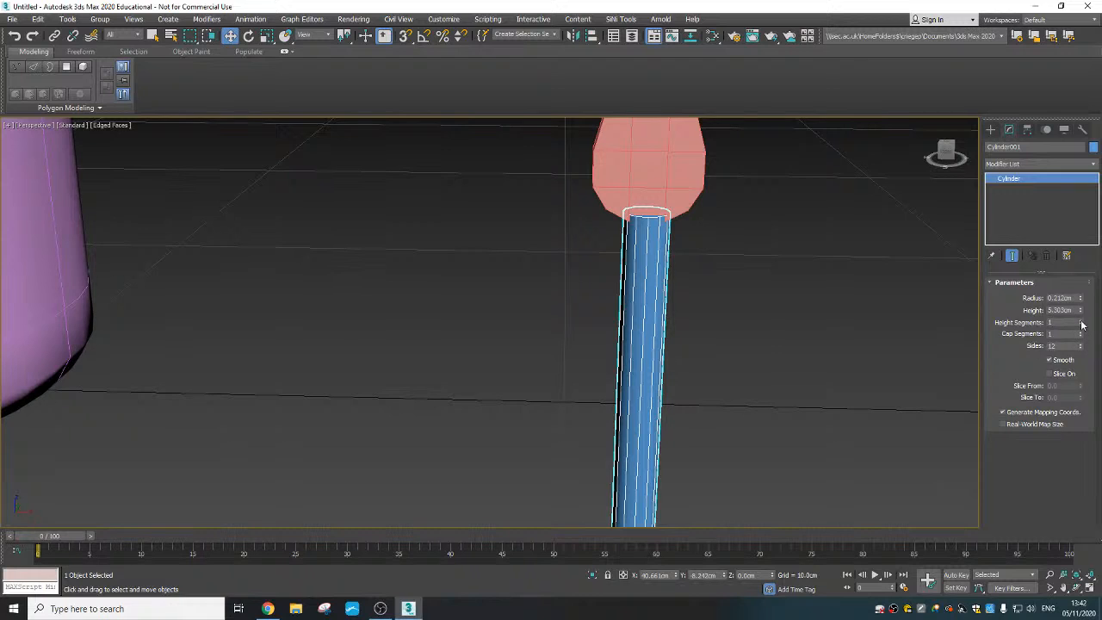
- Convert the cylinder to an Editable Poly
{"action": "right_click", "coordinate": [658, 339]}
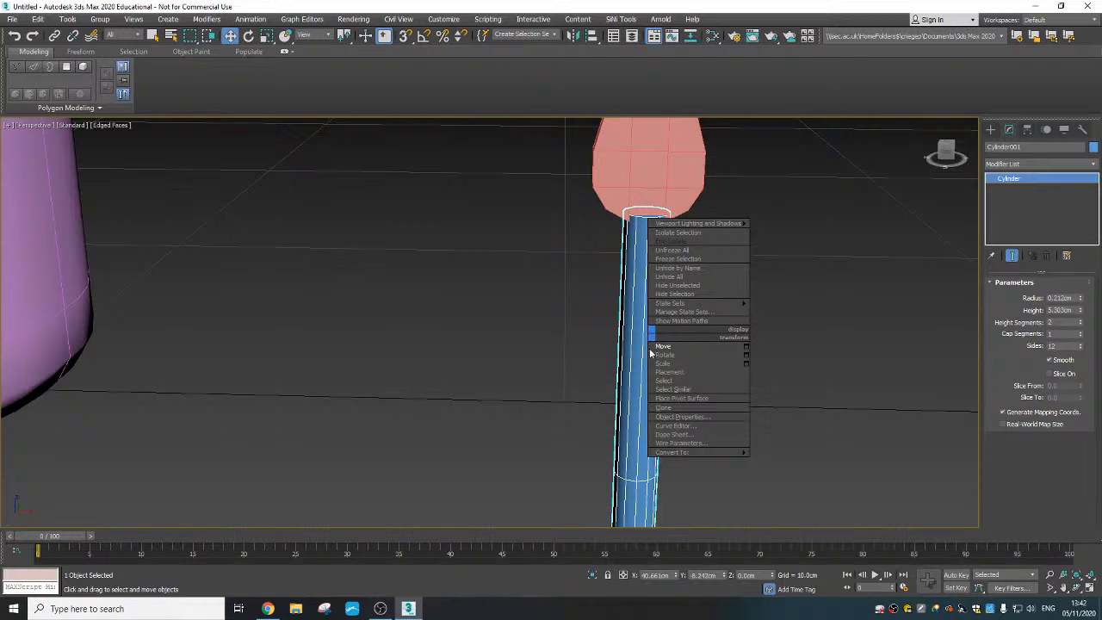
{"action": "mouse_move", "coordinate": [688, 456]}
{"action": "left_click", "coordinate": [777, 456]}
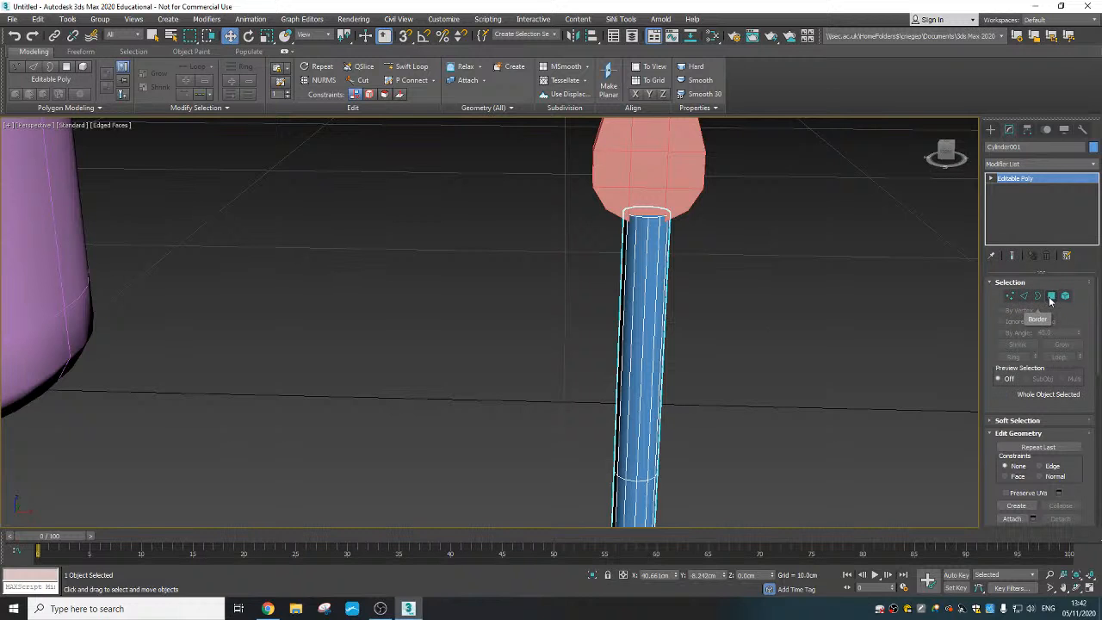
- Select the cylinder's top cap polygon and scale it inward so the shaft tapers towards the disc
{"action": "left_click", "coordinate": [1051, 295]}
{"action": "left_click", "coordinate": [647, 214]}
{"action": "right_click", "coordinate": [648, 217]}
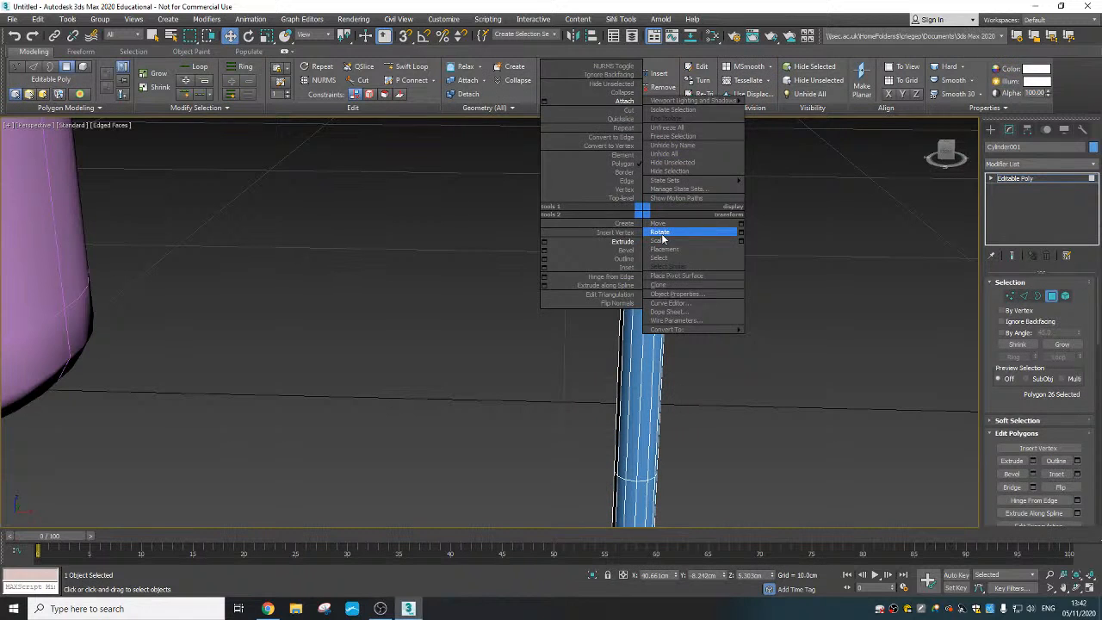
{"action": "left_click", "coordinate": [680, 231]}
{"action": "left_click_drag", "start_coordinate": [658, 222], "coordinate": [654, 250]}
{"action": "middle_click_drag", "start_coordinate": [654, 250], "coordinate": [682, 222], "text": "alt"}
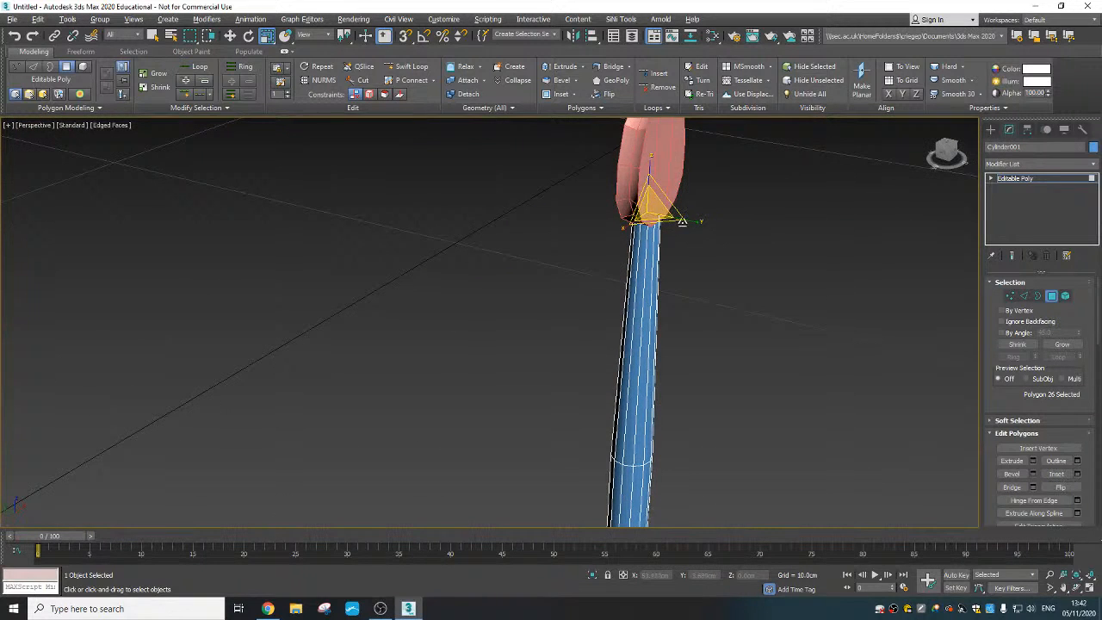
{"action": "right_click", "coordinate": [726, 256]}
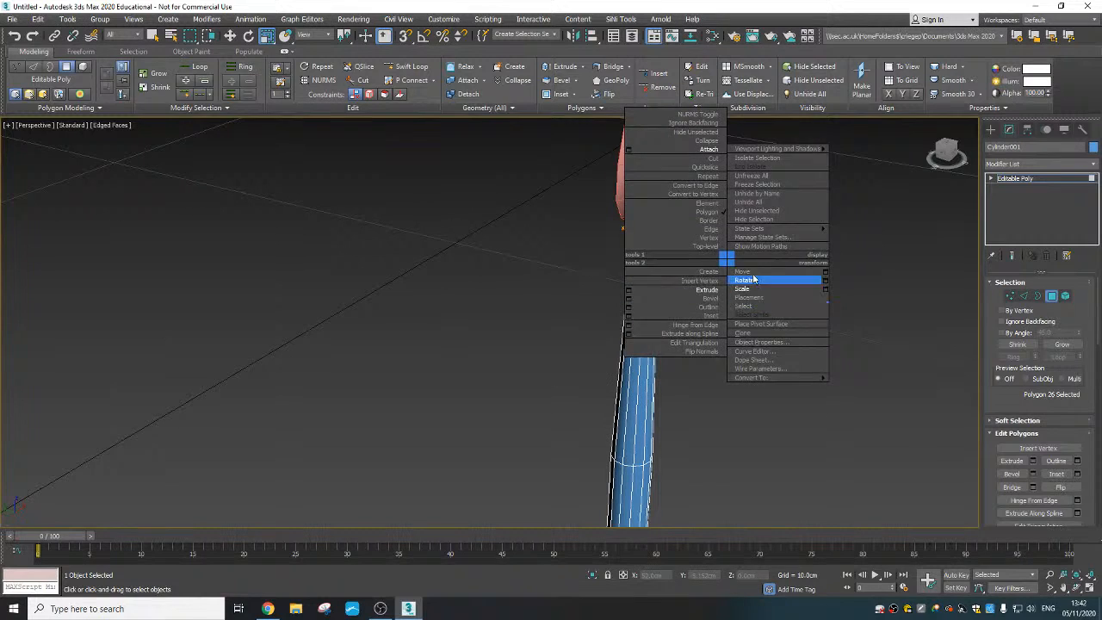
{"action": "left_click", "coordinate": [753, 283]}
{"action": "left_click", "coordinate": [752, 283]}
{"action": "middle_click_drag", "start_coordinate": [689, 366], "coordinate": [658, 250], "text": "alt"}
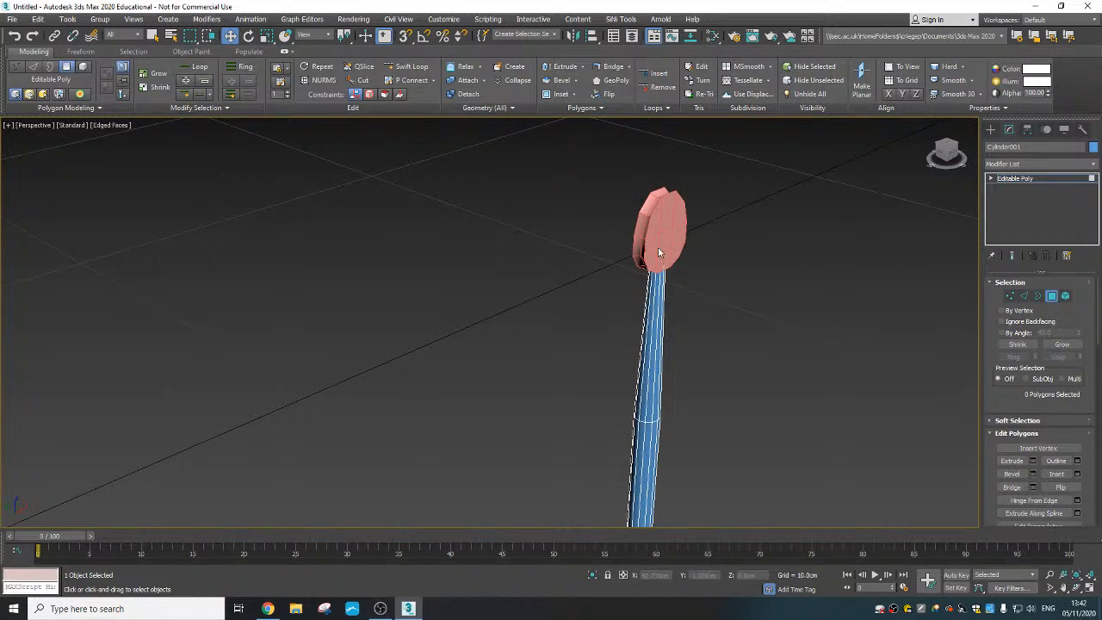
- Align the disc to the cylinder in X, Y and Z position, pivot point to pivot point
{"action": "left_click", "coordinate": [990, 129]}
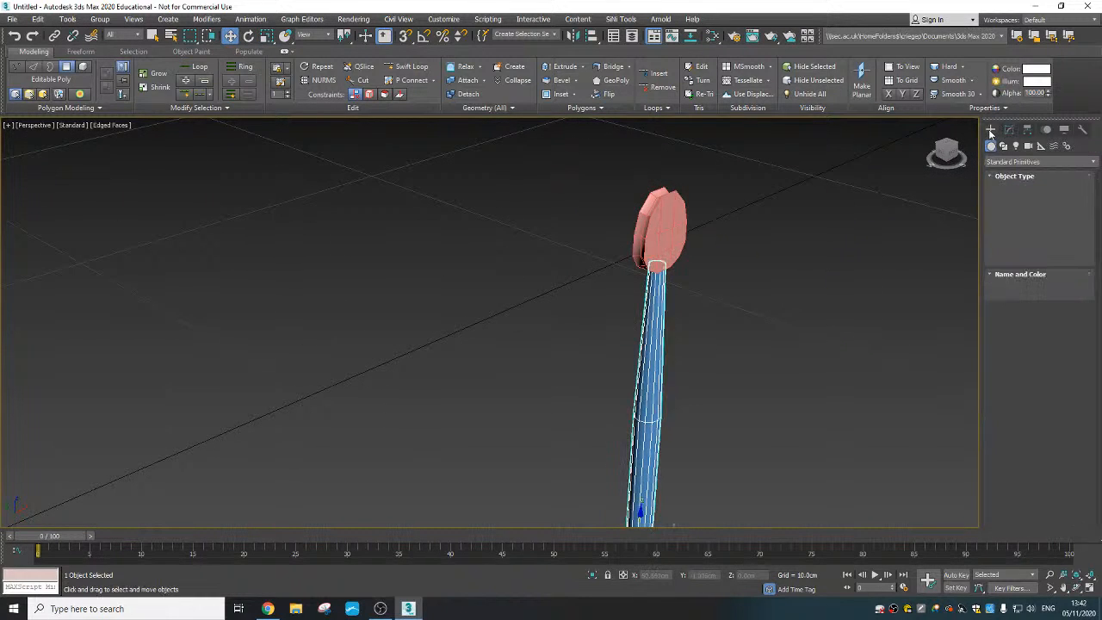
{"action": "left_click", "coordinate": [668, 238]}
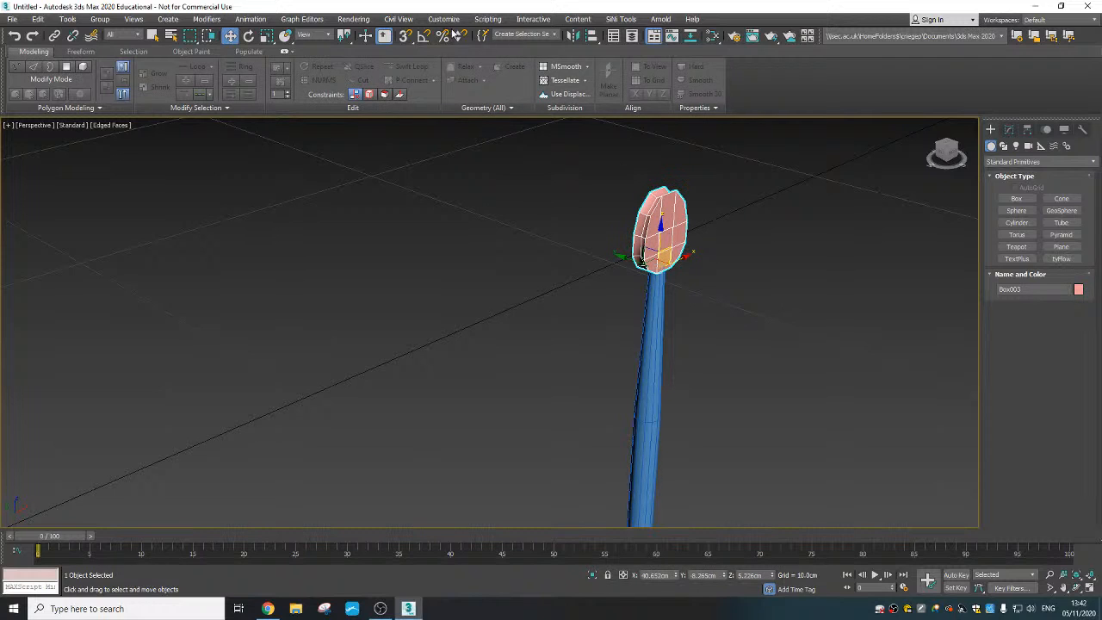
{"action": "left_click", "coordinate": [589, 38]}
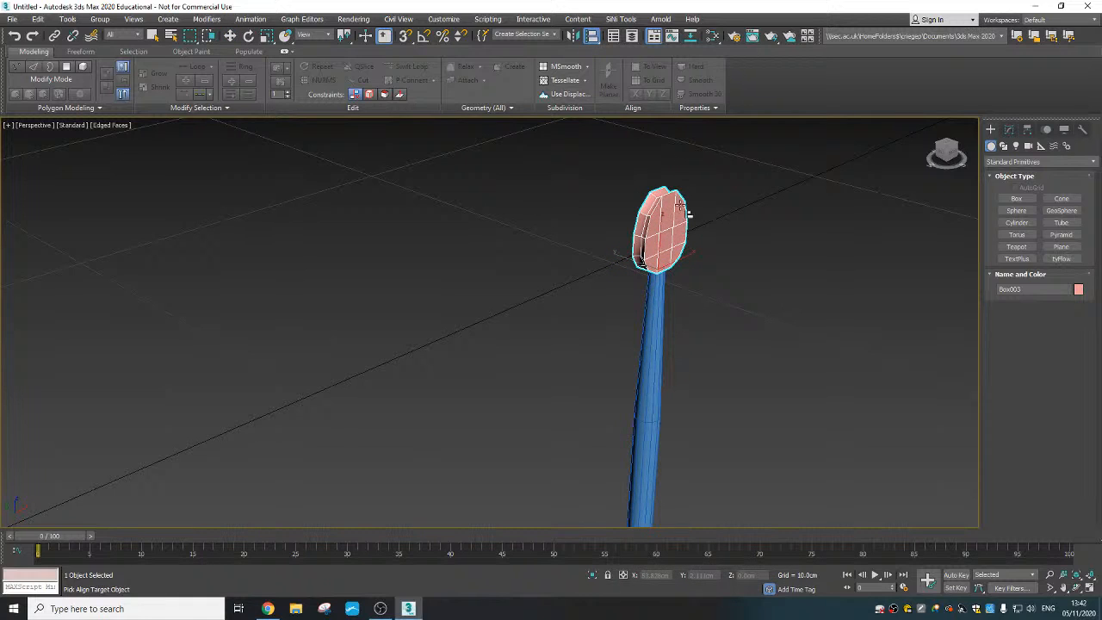
{"action": "left_click", "coordinate": [654, 329]}
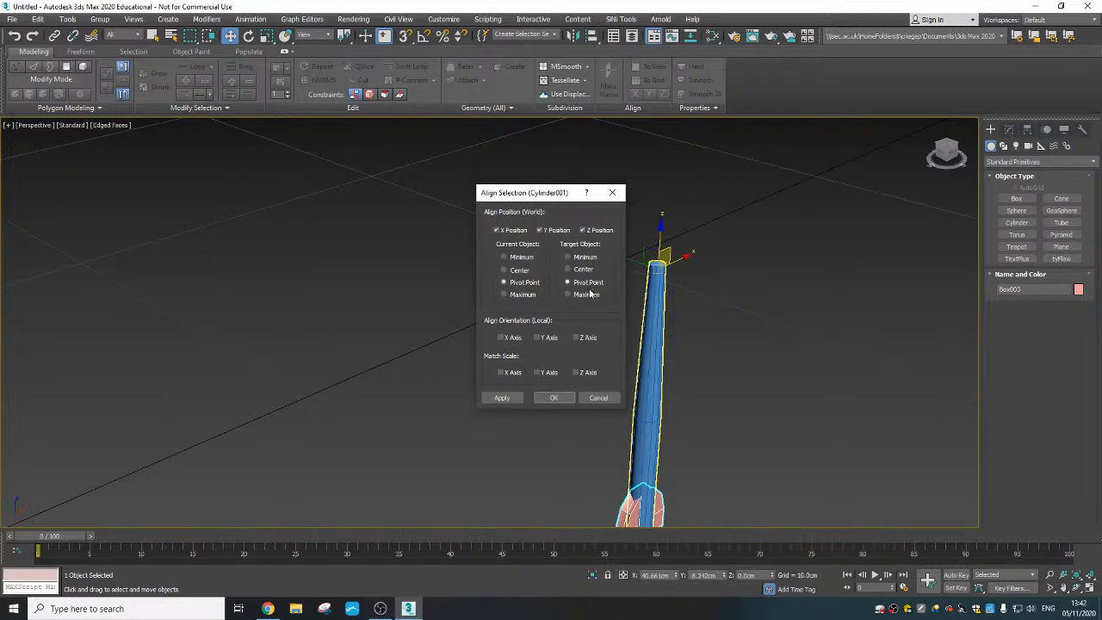
{"action": "left_click", "coordinate": [553, 397]}
- Raise the disc about 5.261 cm along Z so it sits on the cylinder's top end
{"action": "scroll", "coordinate": [602, 447], "scroll_direction": "down", "scroll_amount": 2}
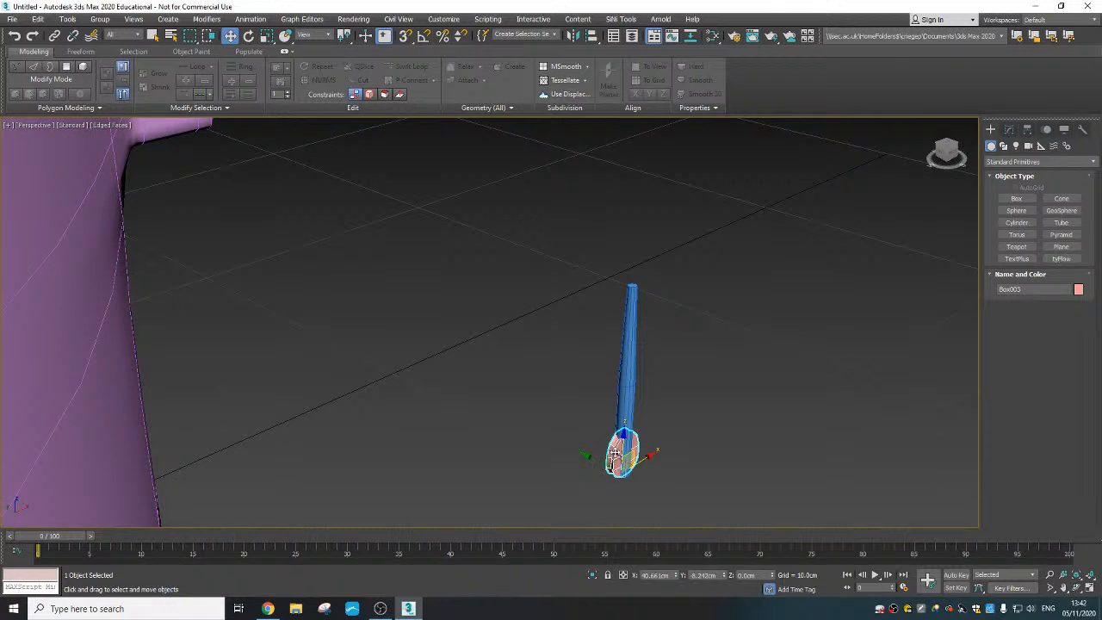
{"action": "left_click_drag", "start_coordinate": [623, 441], "coordinate": [639, 267]}
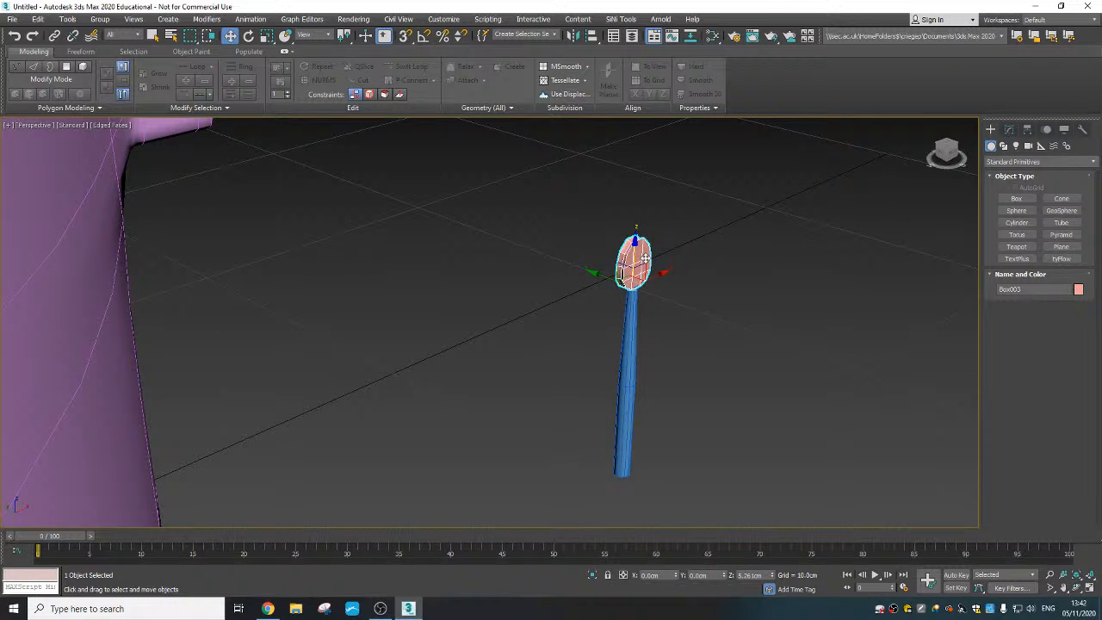
{"action": "scroll", "coordinate": [638, 277], "scroll_direction": "up", "scroll_amount": 3}
{"action": "middle_click_drag", "start_coordinate": [639, 277], "coordinate": [763, 288], "text": "alt"}
{"action": "middle_click_drag", "start_coordinate": [578, 285], "coordinate": [609, 332], "text": "alt"}
- Select the ring of vertices at the cylinder's top end and scale it inward to slim the shaft below the disc
{"action": "left_click", "coordinate": [619, 339]}
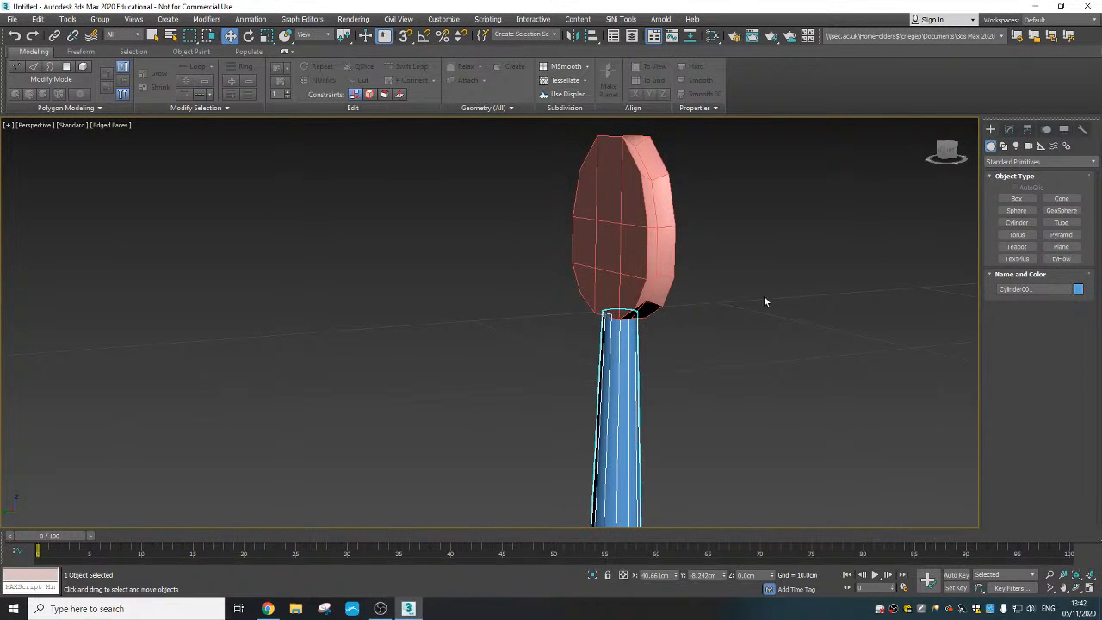
{"action": "left_click", "coordinate": [1008, 129]}
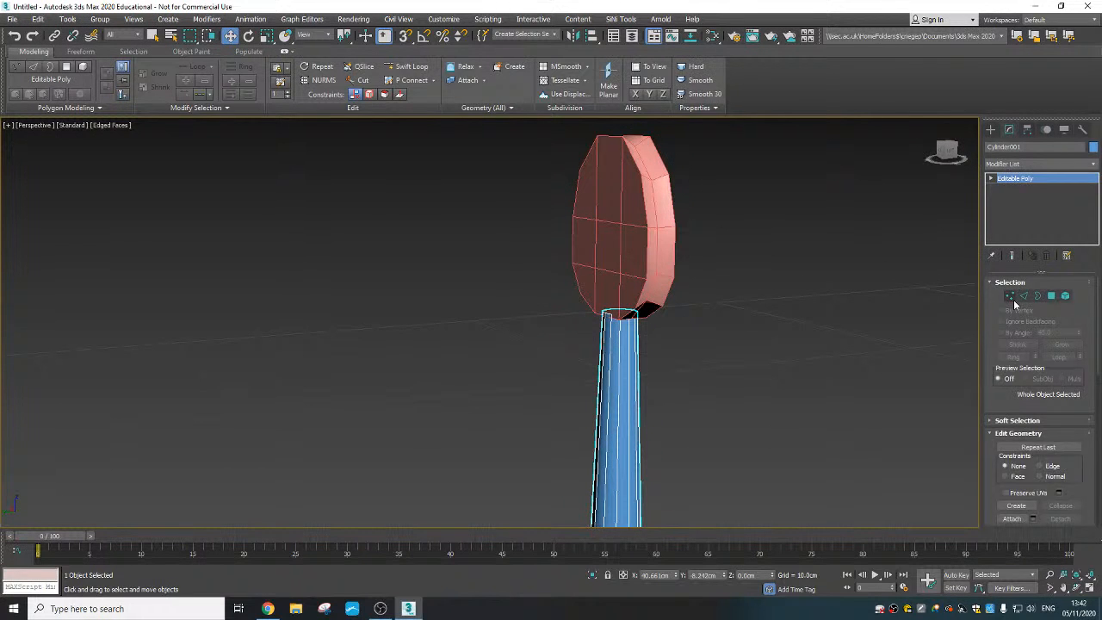
{"action": "left_click", "coordinate": [1010, 296]}
{"action": "left_click_drag", "start_coordinate": [591, 290], "coordinate": [621, 300]}
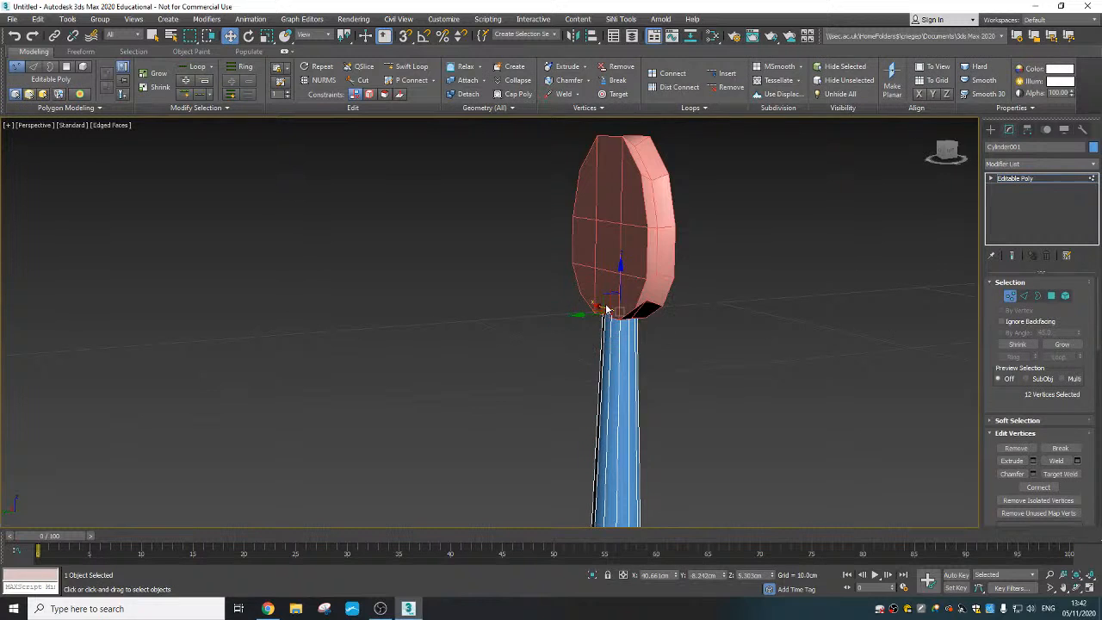
{"action": "right_click", "coordinate": [605, 309]}
{"action": "left_click", "coordinate": [652, 323]}
{"action": "middle_click_drag", "start_coordinate": [652, 323], "coordinate": [623, 311], "text": "alt"}
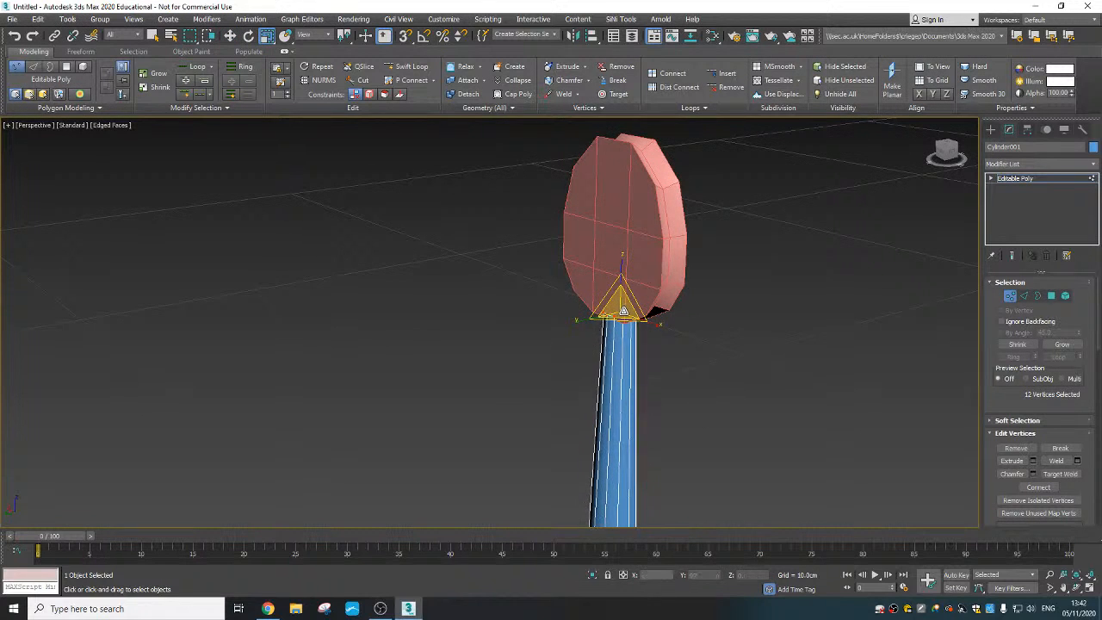
{"action": "left_click_drag", "start_coordinate": [623, 310], "coordinate": [623, 318]}
{"action": "left_click", "coordinate": [715, 348]}
- Select the ring of vertices around the middle of the shaft and scale it inward
{"action": "scroll", "coordinate": [714, 343], "scroll_direction": "down", "scroll_amount": 3}
{"action": "middle_click_drag", "start_coordinate": [713, 336], "coordinate": [564, 326]}
{"action": "left_click_drag", "start_coordinate": [637, 417], "coordinate": [669, 426]}
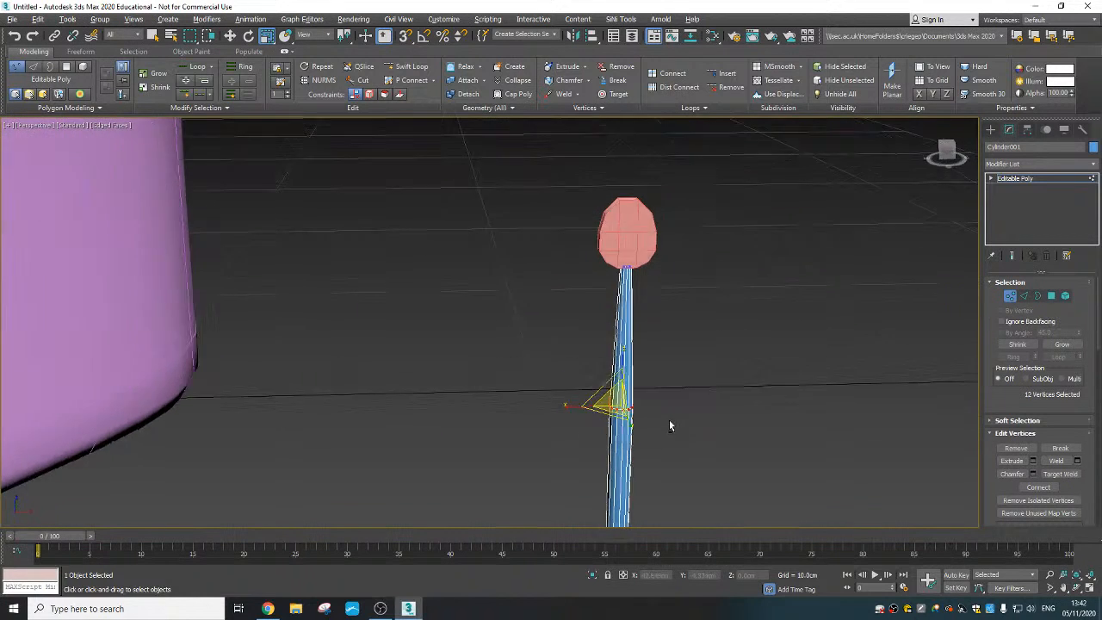
{"action": "middle_click_drag", "start_coordinate": [669, 425], "coordinate": [620, 389], "text": "alt"}
{"action": "right_click", "coordinate": [620, 389]}
{"action": "left_click", "coordinate": [646, 419]}
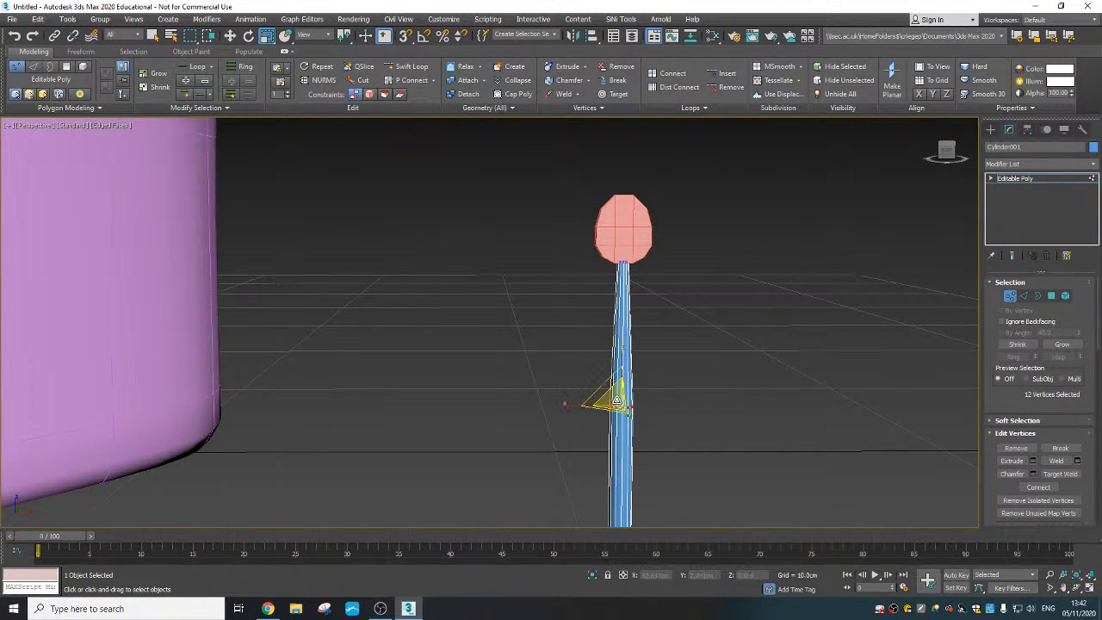
{"action": "left_click_drag", "start_coordinate": [617, 404], "coordinate": [614, 423]}
- Raise the shaft's middle and bottom vertex rings along Z to shorten the shaft
{"action": "right_click", "coordinate": [615, 399]}
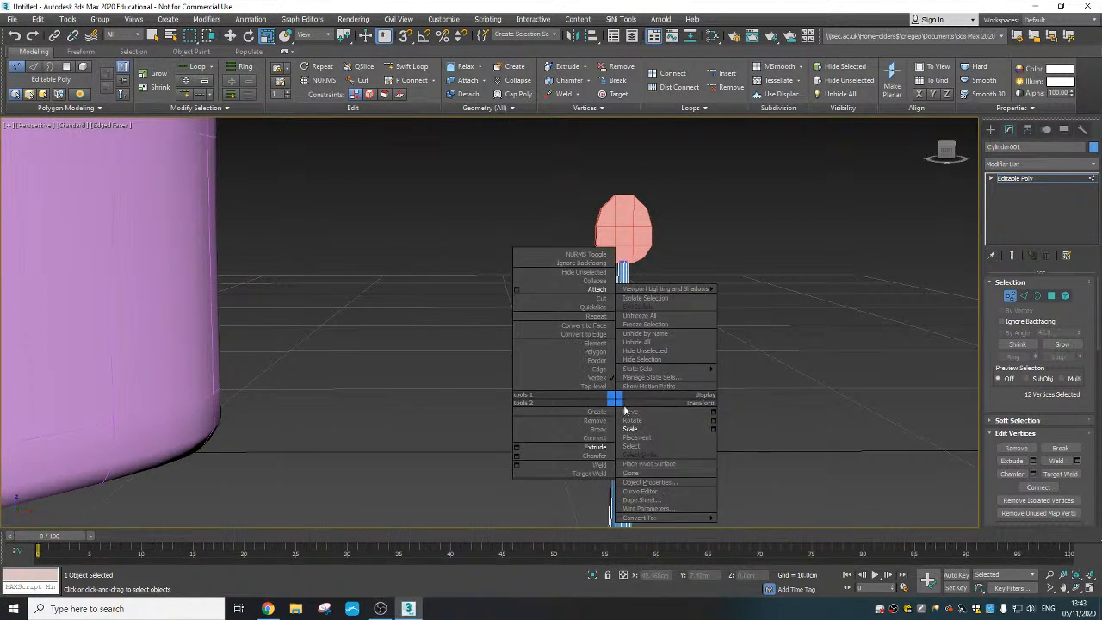
{"action": "left_click", "coordinate": [626, 411]}
{"action": "left_click_drag", "start_coordinate": [620, 382], "coordinate": [621, 318]}
{"action": "middle_click_drag", "start_coordinate": [621, 430], "coordinate": [622, 355]}
{"action": "scroll", "coordinate": [622, 356], "scroll_direction": "down", "scroll_amount": 3}
{"action": "left_click_drag", "start_coordinate": [663, 445], "coordinate": [620, 303]}
{"action": "left_click", "coordinate": [696, 343]}
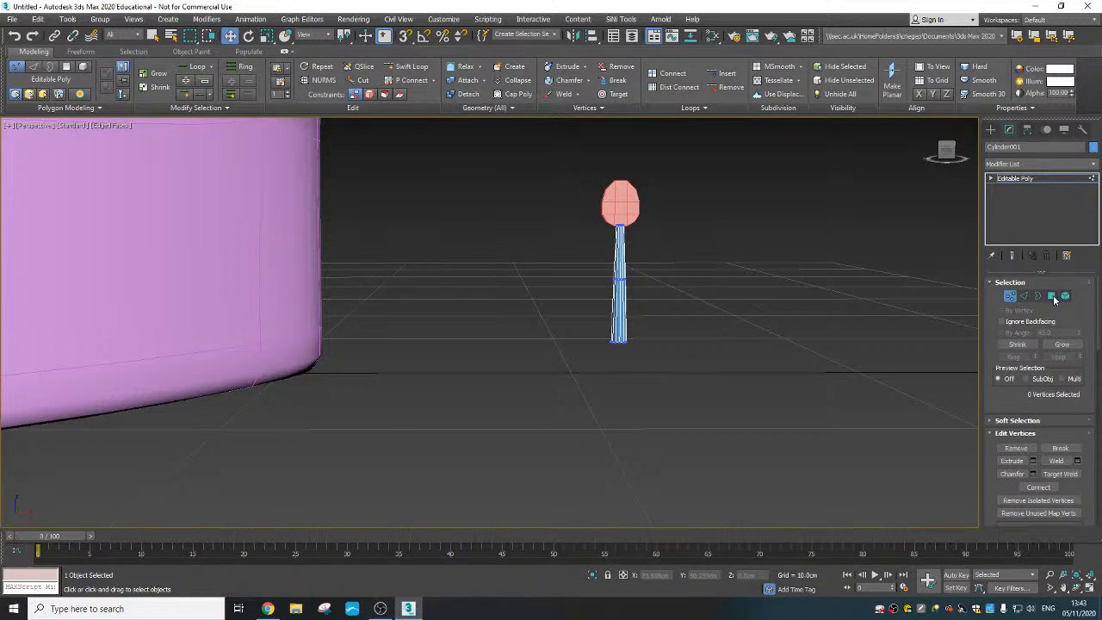
{"action": "left_click", "coordinate": [1012, 297]}
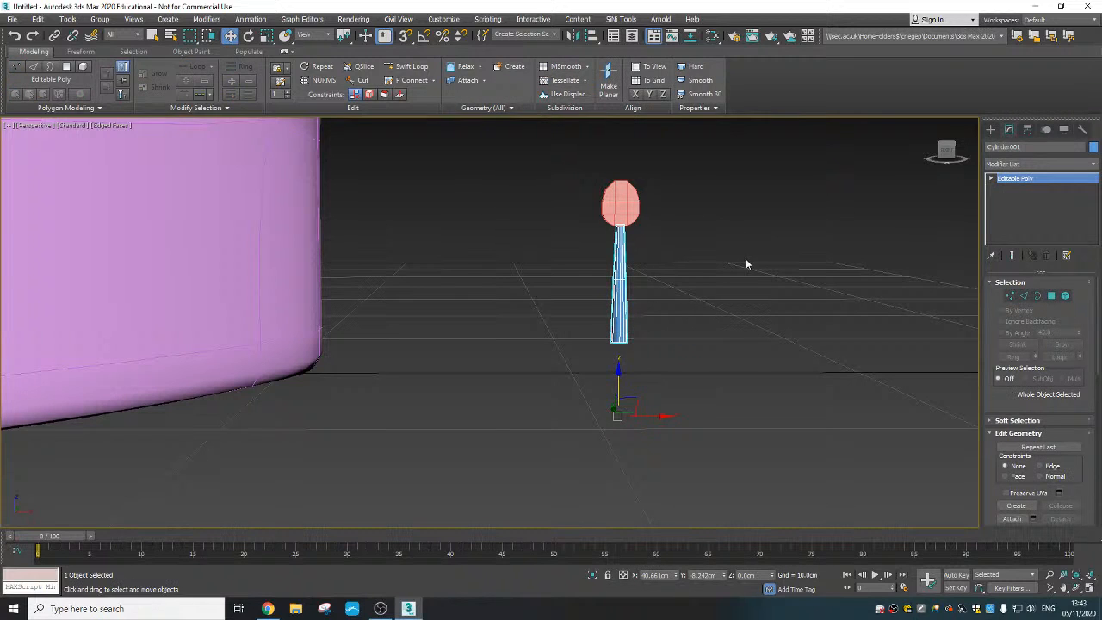
- Centre the cylinder's pivot to the object using Affect Pivot Only
{"action": "left_click", "coordinate": [1026, 129]}
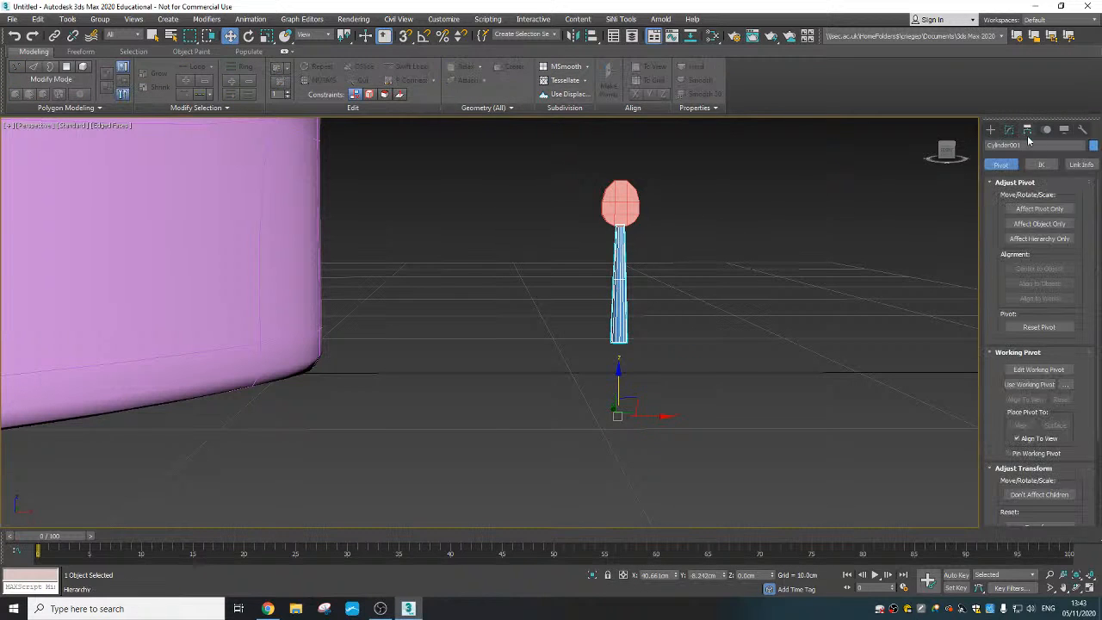
{"action": "left_click", "coordinate": [1033, 209]}
{"action": "left_click", "coordinate": [1037, 268]}
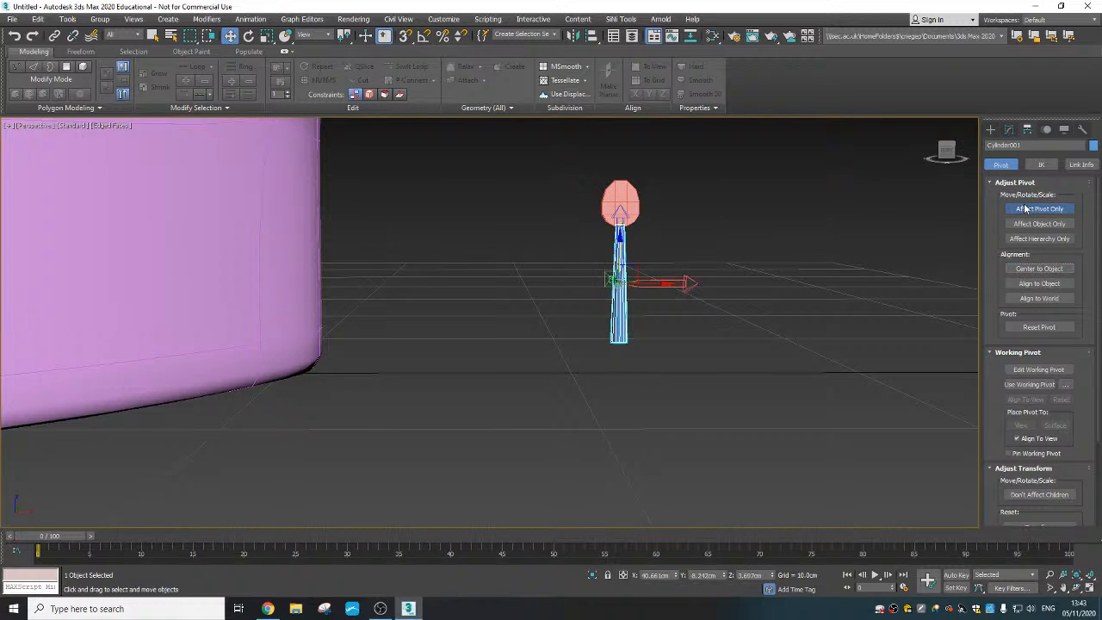
{"action": "left_click", "coordinate": [1026, 209]}
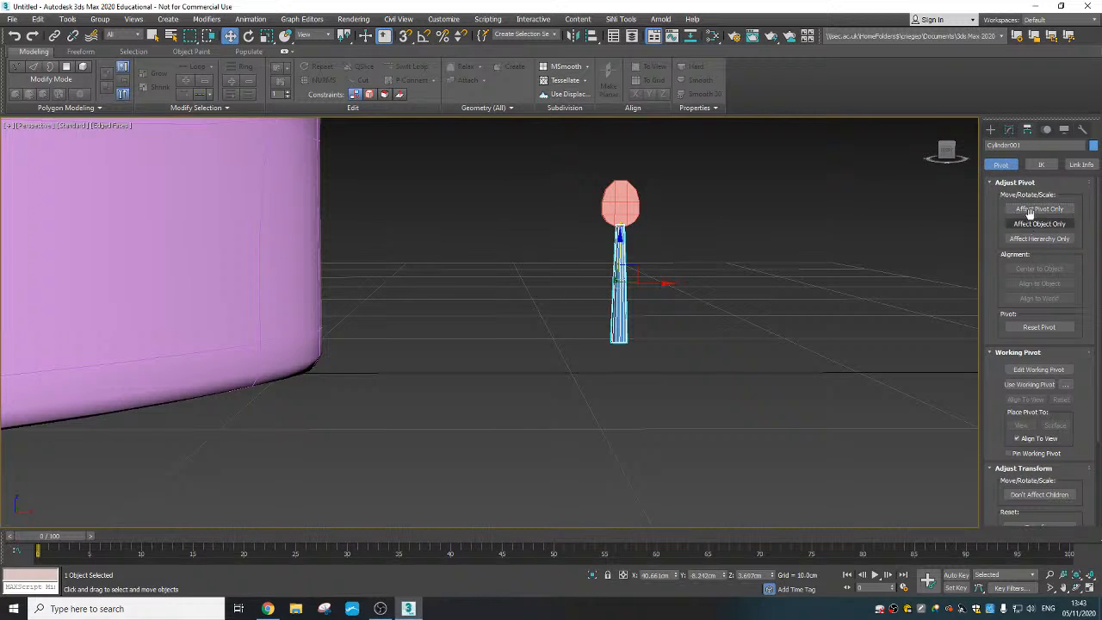
{"action": "left_click", "coordinate": [990, 129]}
- Attach the disc to the cylinder so the tuning peg becomes a single object
{"action": "middle_click_drag", "start_coordinate": [649, 299], "coordinate": [650, 293], "text": "alt"}
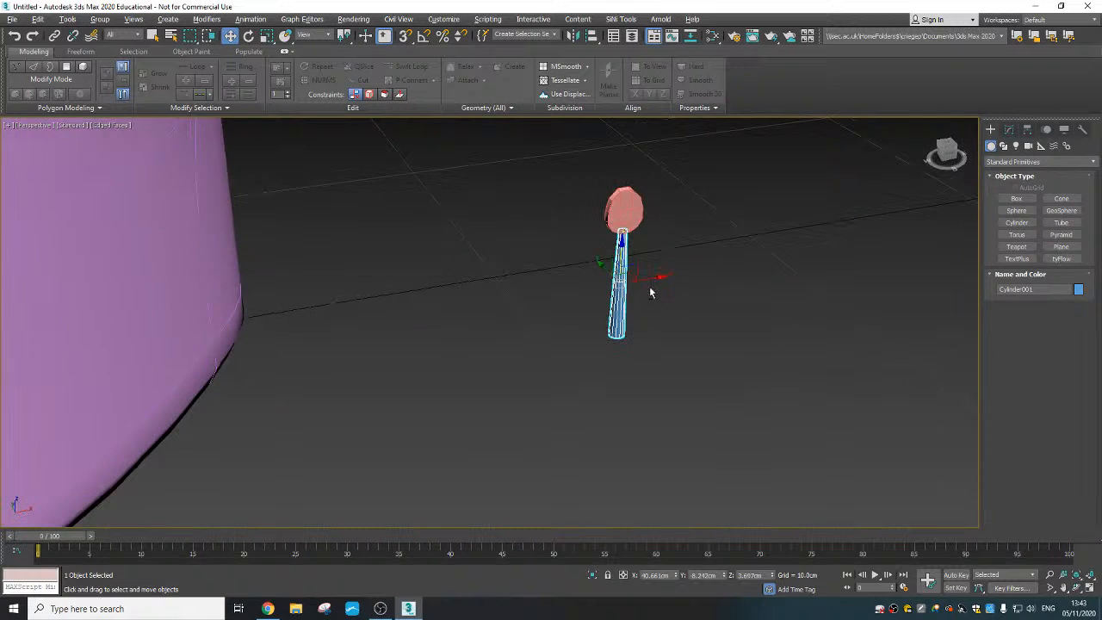
{"action": "right_click", "coordinate": [607, 267]}
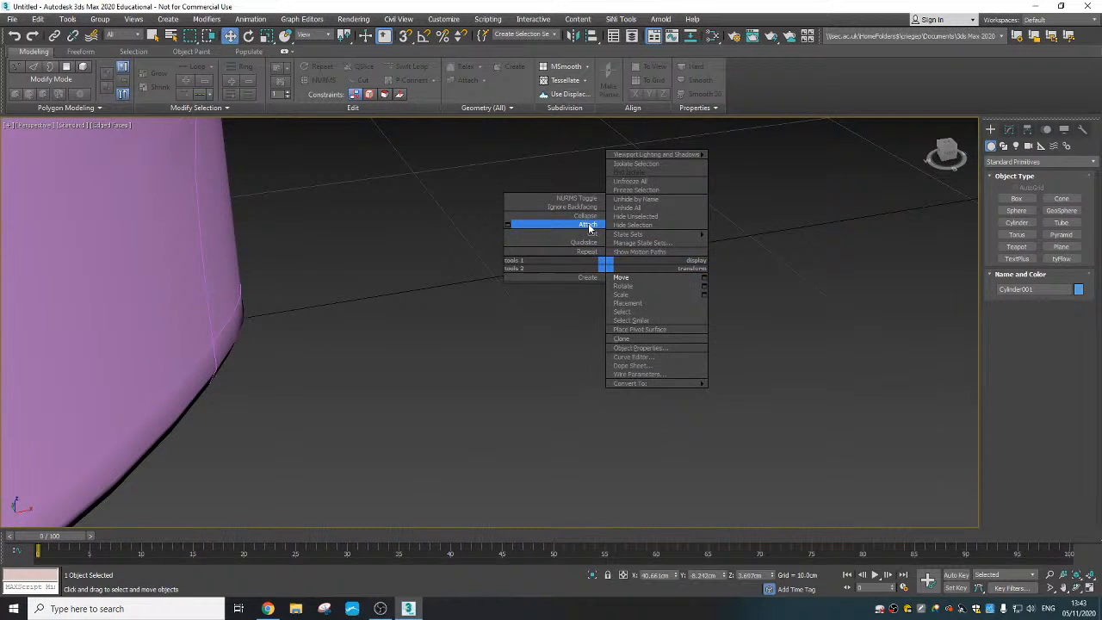
{"action": "left_click", "coordinate": [588, 225]}
{"action": "left_click", "coordinate": [627, 206]}
{"action": "middle_click_drag", "start_coordinate": [644, 275], "coordinate": [664, 299], "text": "alt"}
{"action": "key", "text": "w"}
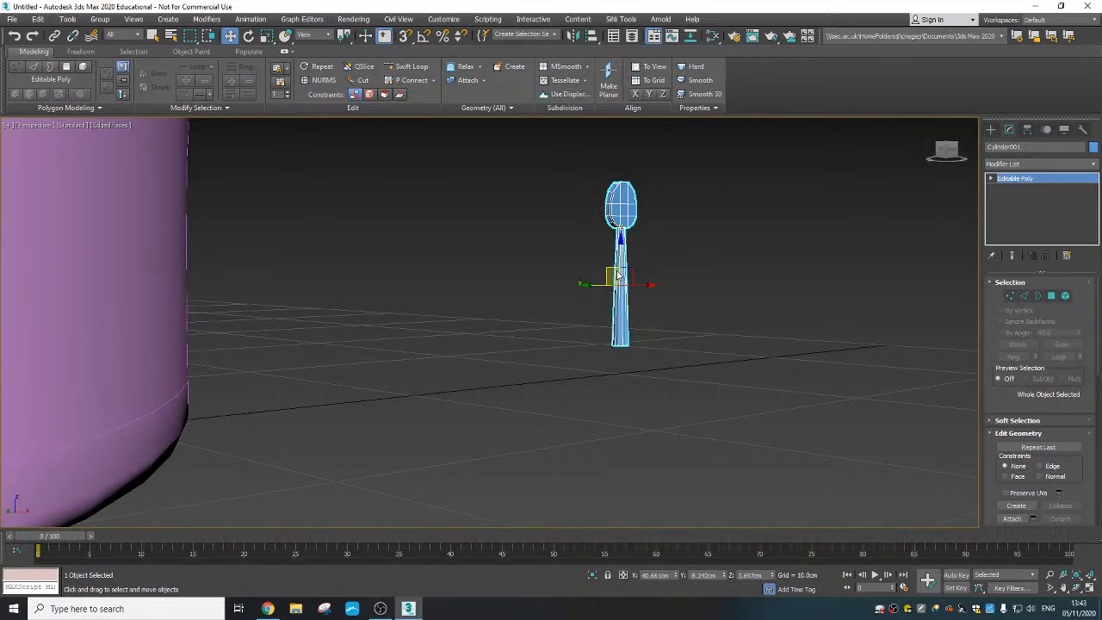
{"action": "right_click", "coordinate": [618, 274]}
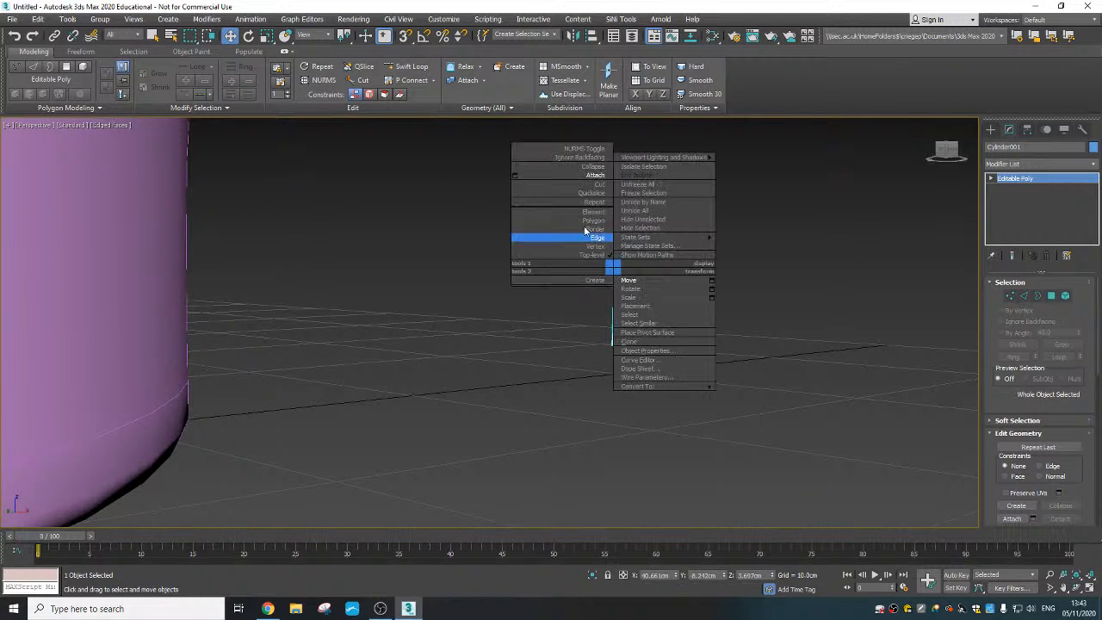
{"action": "left_click", "coordinate": [739, 224]}
- Turn on angle snap and rotate the tuning peg 90° about the X axis so it lies flat
{"action": "scroll", "coordinate": [640, 280], "scroll_direction": "down", "scroll_amount": 5}
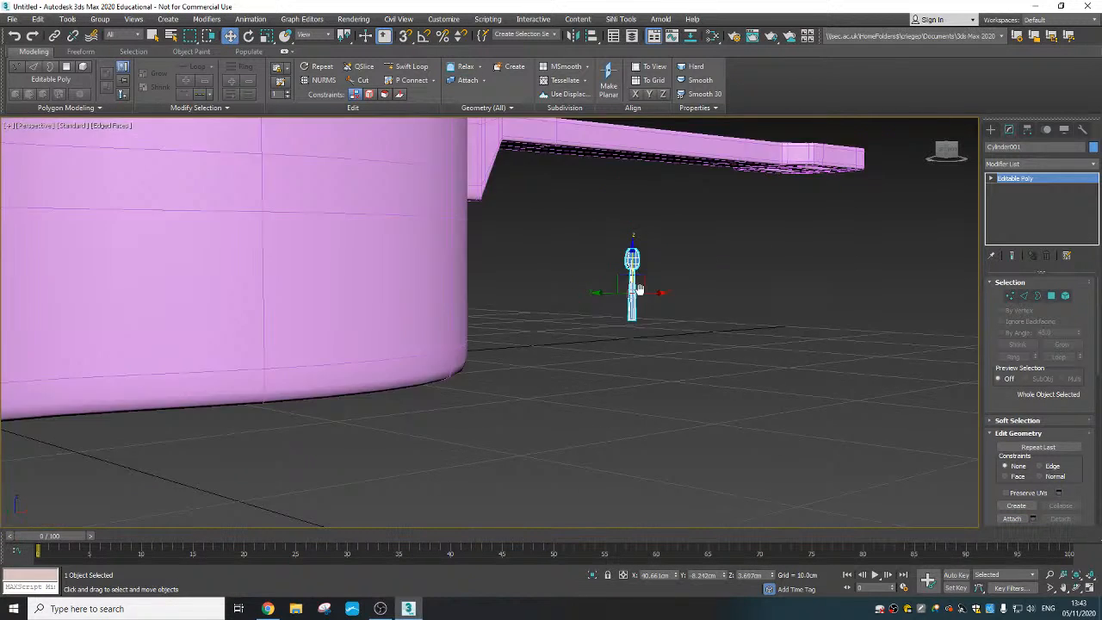
{"action": "middle_click_drag", "start_coordinate": [639, 290], "coordinate": [572, 376], "text": "alt"}
{"action": "middle_click_drag", "start_coordinate": [611, 311], "coordinate": [427, 351]}
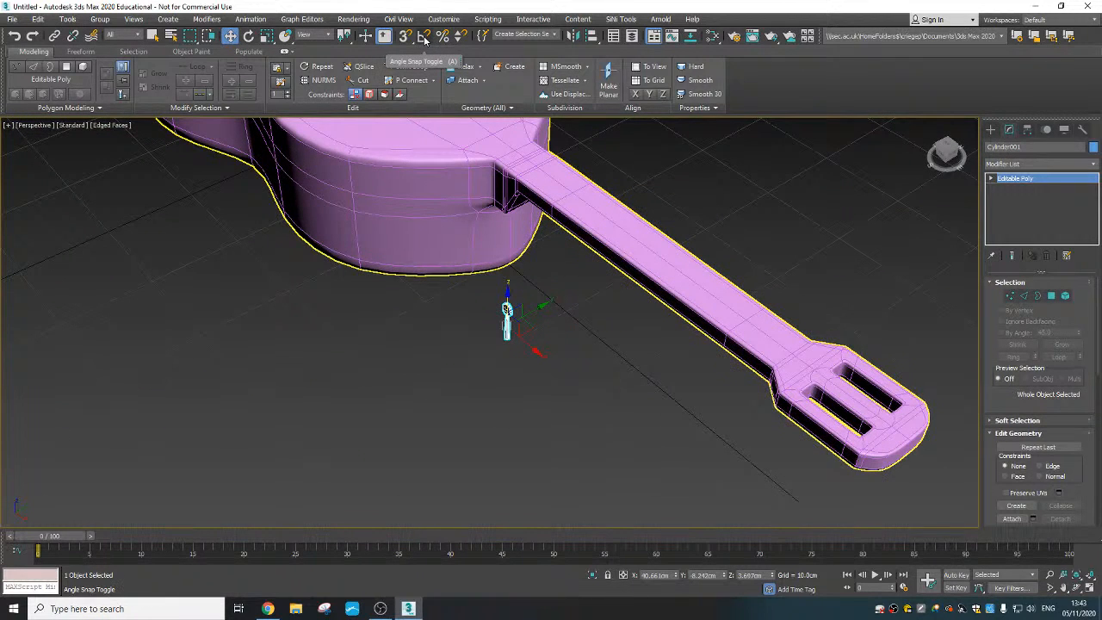
{"action": "left_click", "coordinate": [424, 41]}
{"action": "right_click", "coordinate": [502, 306]}
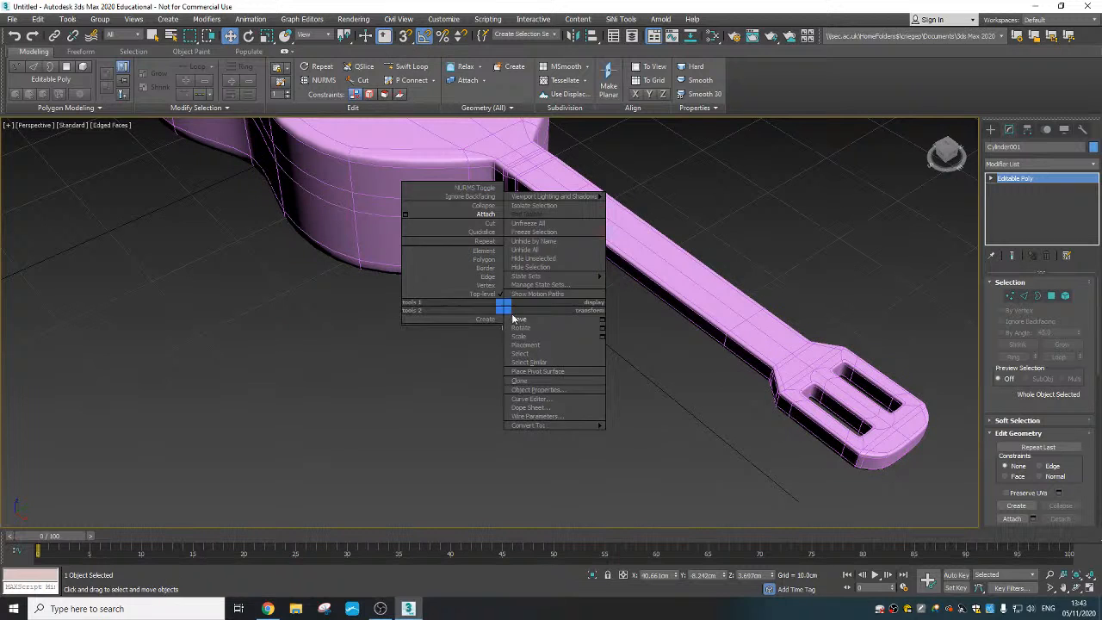
{"action": "left_click", "coordinate": [516, 319]}
{"action": "key", "text": "e"}
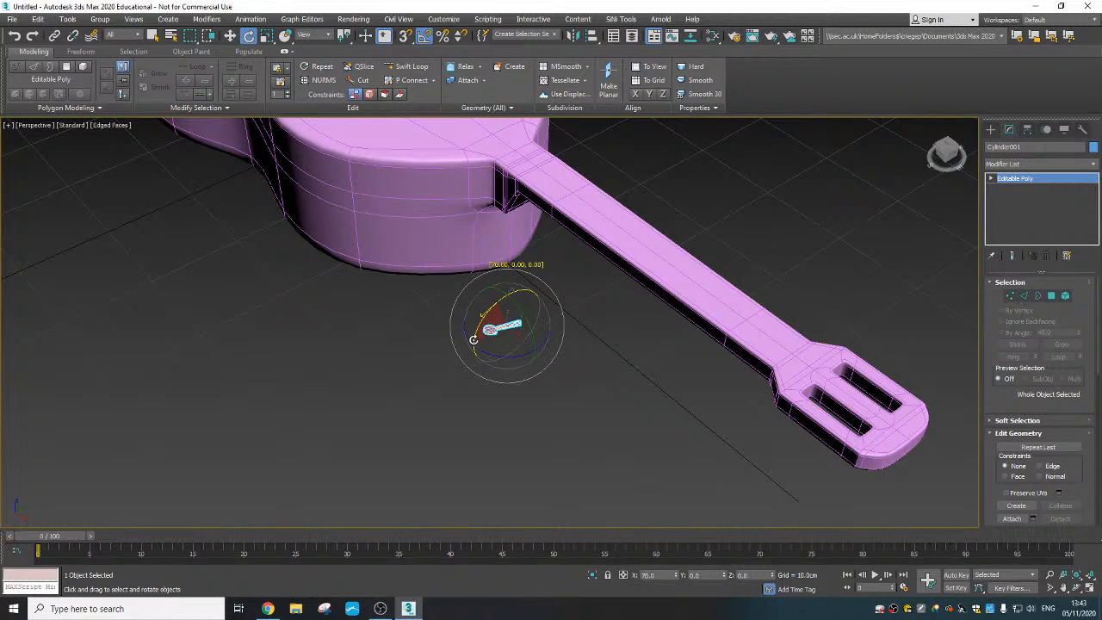
{"action": "left_click_drag", "start_coordinate": [473, 339], "coordinate": [474, 354]}
{"action": "middle_click_drag", "start_coordinate": [488, 344], "coordinate": [600, 368], "text": "alt"}
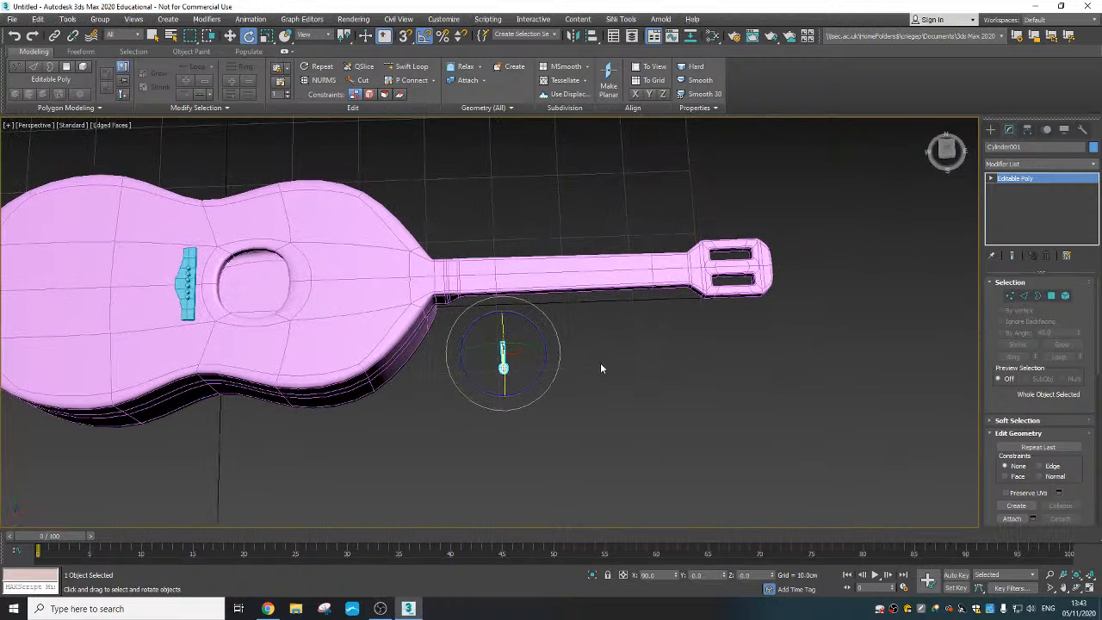
- Move the tuning peg beside the headstock, at about X 68.65 cm and Z 14.67 cm
{"action": "right_click", "coordinate": [505, 329]}
{"action": "left_click", "coordinate": [529, 337]}
{"action": "middle_click_drag", "start_coordinate": [563, 379], "coordinate": [532, 319], "text": "alt"}
{"action": "left_click_drag", "start_coordinate": [520, 342], "coordinate": [717, 263]}
{"action": "middle_click_drag", "start_coordinate": [732, 333], "coordinate": [603, 335], "text": "alt"}
{"action": "scroll", "coordinate": [701, 256], "scroll_direction": "up", "scroll_amount": 3}
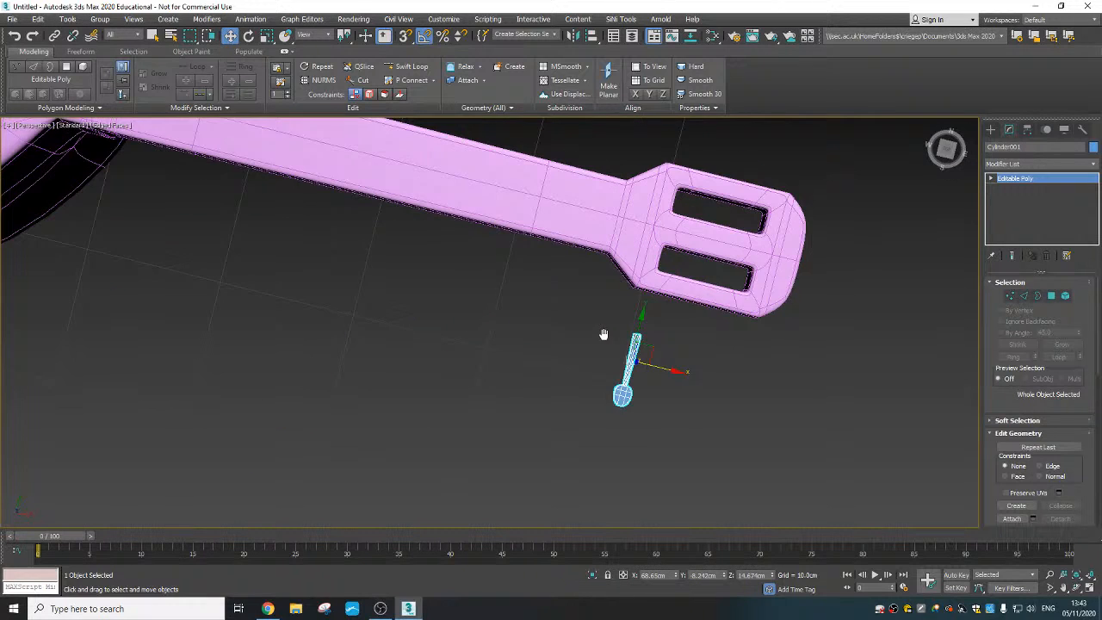
- Move the peg so its shaft runs through the headstock's side into the nearest slot, leaving the disc outside
{"action": "left_click_drag", "start_coordinate": [654, 342], "coordinate": [684, 261]}
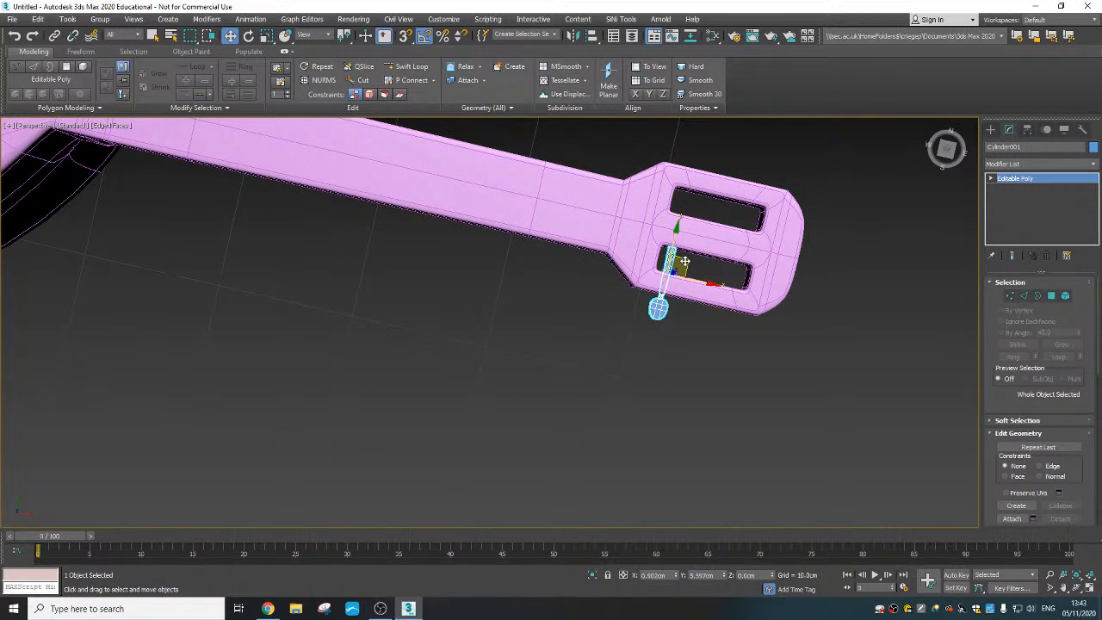
{"action": "middle_click_drag", "start_coordinate": [684, 261], "coordinate": [662, 294], "text": "alt"}
{"action": "scroll", "coordinate": [668, 264], "scroll_direction": "up", "scroll_amount": 4}
{"action": "left_click_drag", "start_coordinate": [725, 326], "coordinate": [719, 319]}
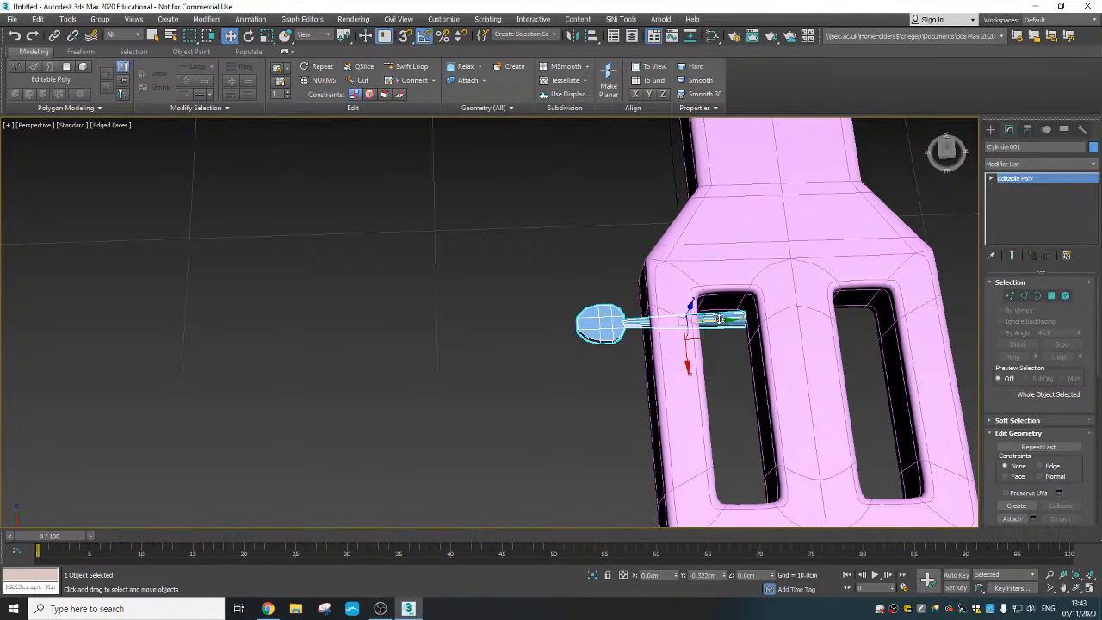
{"action": "middle_click_drag", "start_coordinate": [729, 322], "coordinate": [665, 300]}
{"action": "middle_click_drag", "start_coordinate": [665, 300], "coordinate": [666, 315], "text": "alt"}
- Move the vertices at the shaft's inner end along Y to about -0.815 cm so it reaches the slot's inner wall
{"action": "left_click", "coordinate": [1011, 298]}
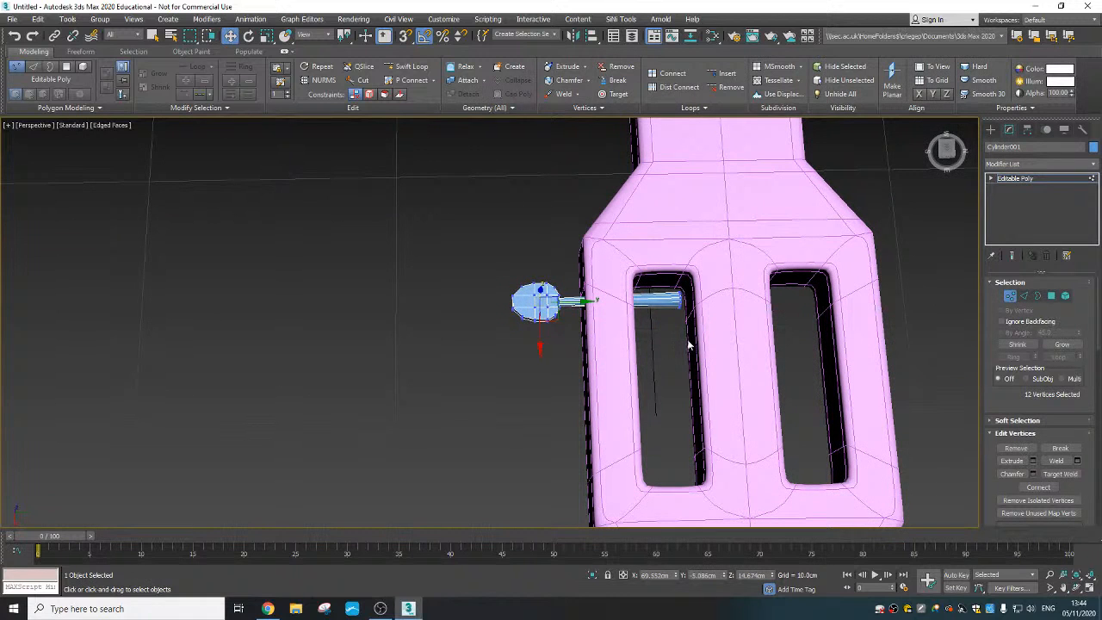
{"action": "left_click_drag", "start_coordinate": [691, 345], "coordinate": [656, 281]}
{"action": "left_click_drag", "start_coordinate": [716, 299], "coordinate": [752, 299]}
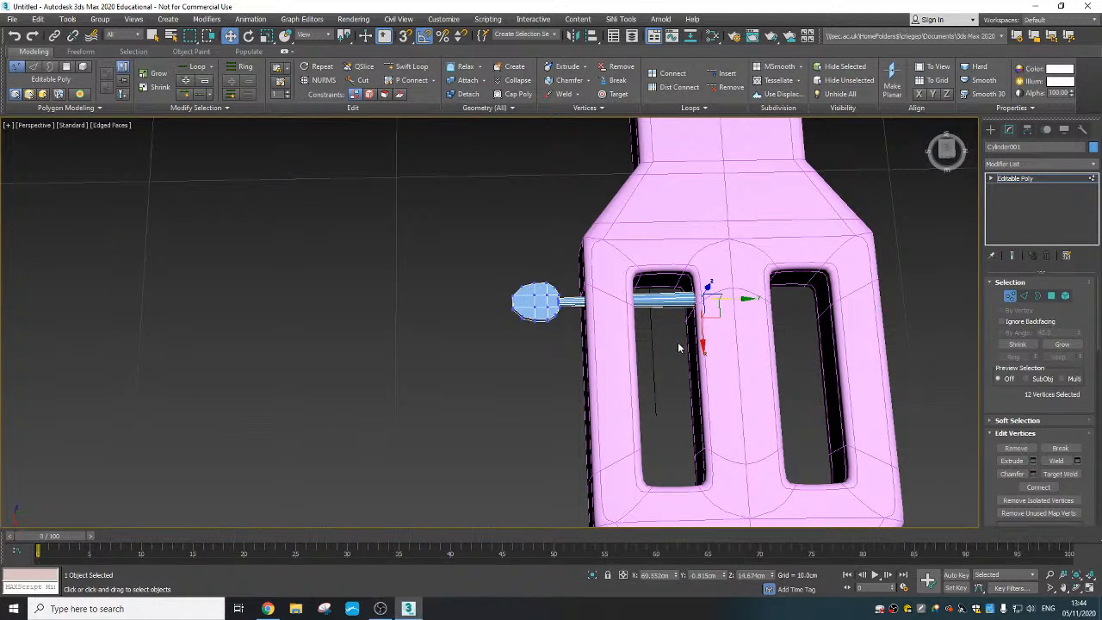
{"action": "left_click", "coordinate": [1011, 299]}
- Lower the peg to about Z 14.15 cm and shift it along the headstock to about X 70.03 cm
{"action": "middle_click_drag", "start_coordinate": [662, 360], "coordinate": [616, 264], "text": "alt"}
{"action": "left_click_drag", "start_coordinate": [616, 264], "coordinate": [616, 282]}
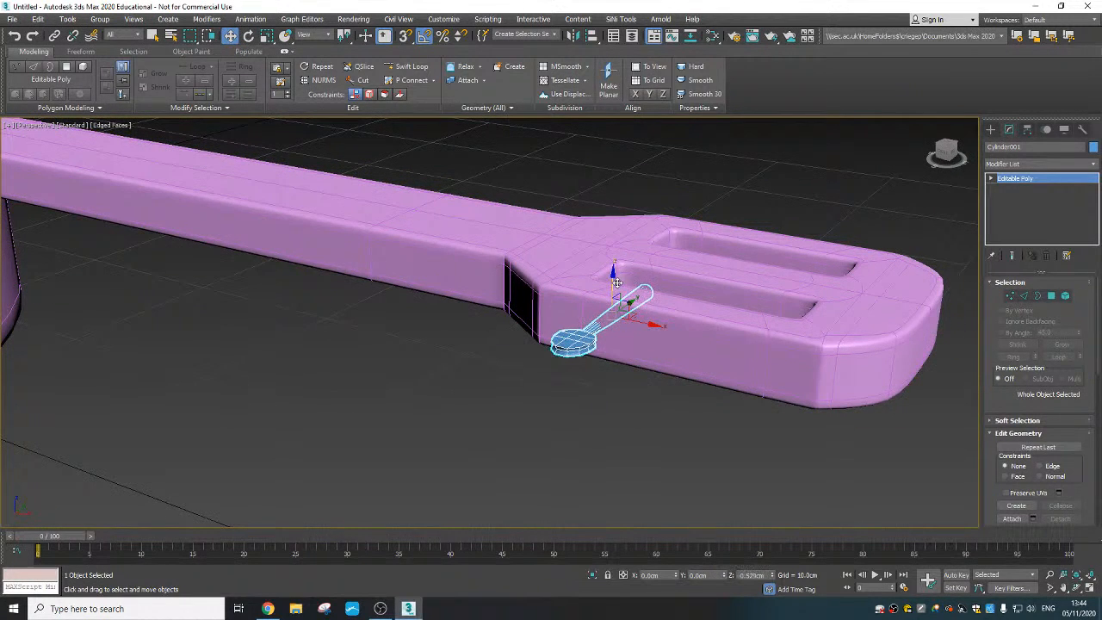
{"action": "middle_click_drag", "start_coordinate": [645, 310], "coordinate": [651, 315], "text": "alt"}
{"action": "left_click_drag", "start_coordinate": [652, 315], "coordinate": [654, 318]}
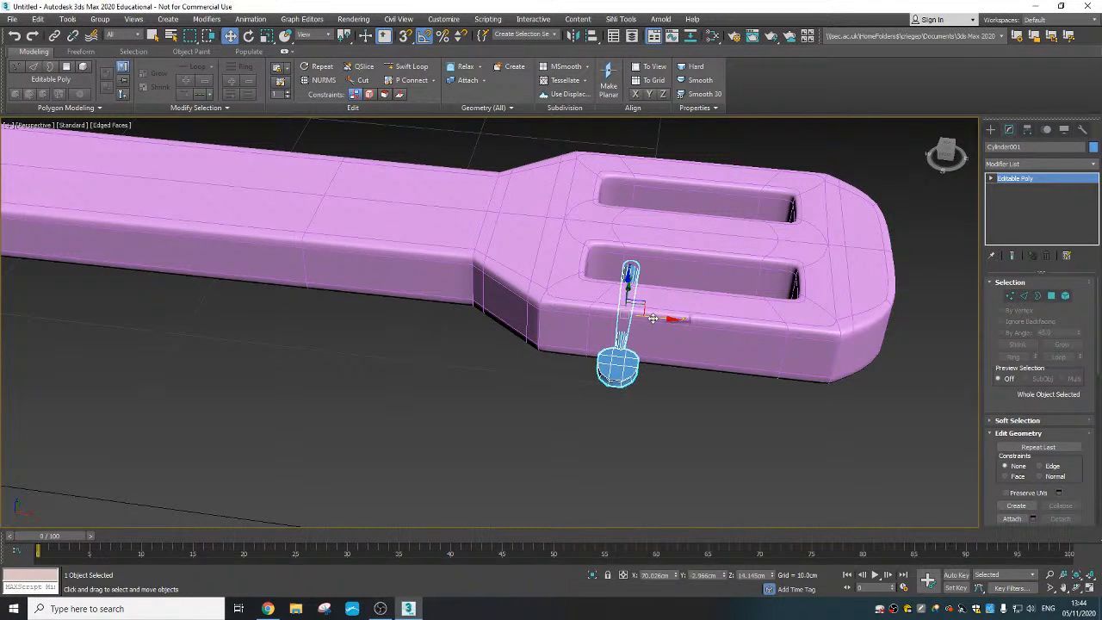
- Clone the peg along X as two copies spaced about 1.71 cm apart
{"action": "left_click_drag", "start_coordinate": [653, 316], "coordinate": [724, 327], "text": "shift"}
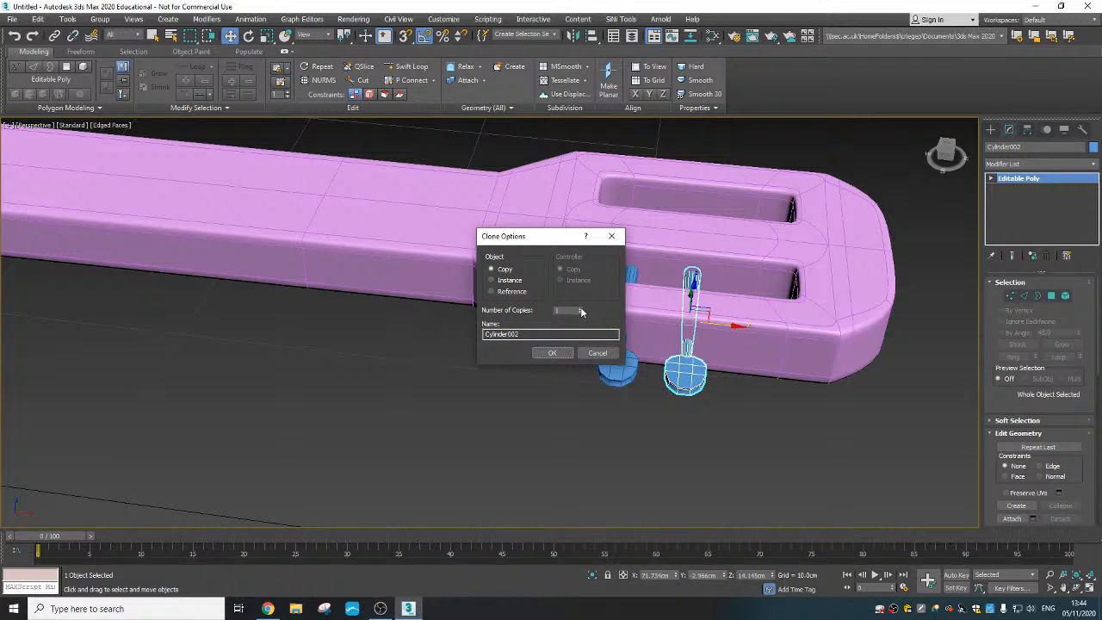
{"action": "left_click", "coordinate": [554, 352]}
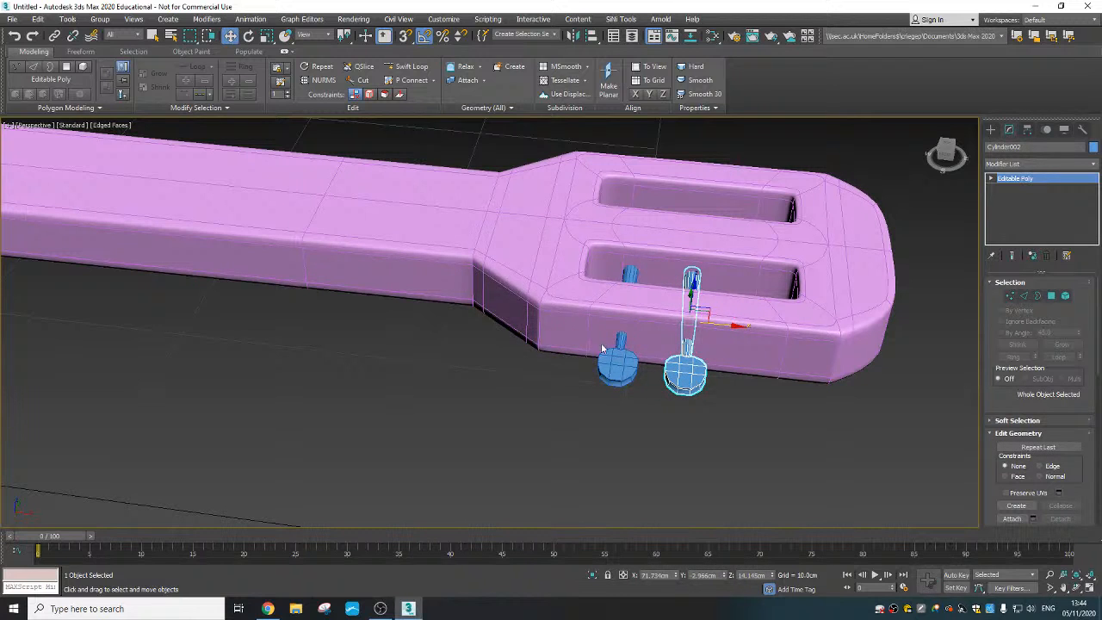
{"action": "middle_click_drag", "start_coordinate": [730, 389], "coordinate": [725, 418], "text": "alt"}
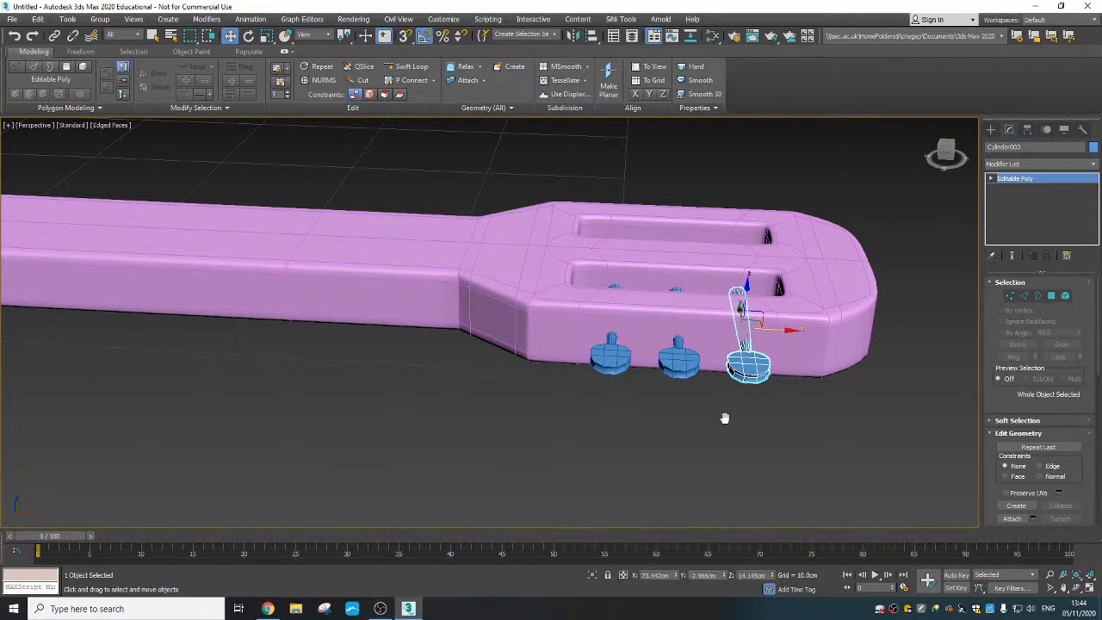
- Mirror the three tuning pegs across Y as copies with a 6.687 cm offset so they fit the headstock's opposite side
{"action": "left_click", "coordinate": [684, 356]}
{"action": "middle_click_drag", "start_coordinate": [669, 365], "coordinate": [596, 425], "text": "alt"}
{"action": "left_click_drag", "start_coordinate": [595, 407], "coordinate": [599, 411]}
{"action": "middle_click_drag", "start_coordinate": [663, 397], "coordinate": [585, 394]}
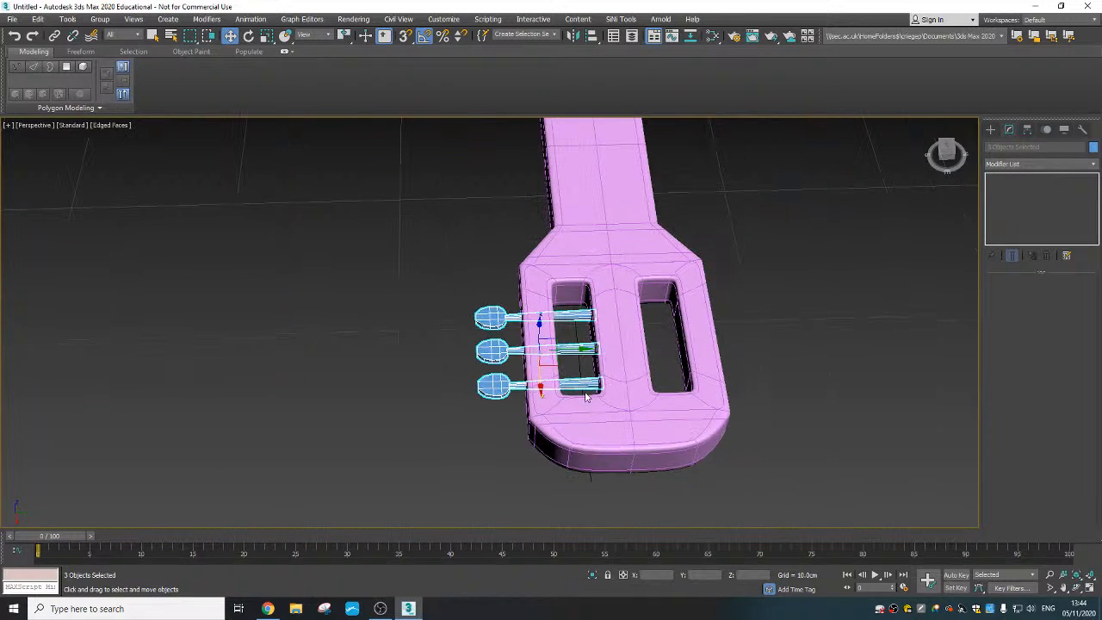
{"action": "left_click", "coordinate": [573, 38]}
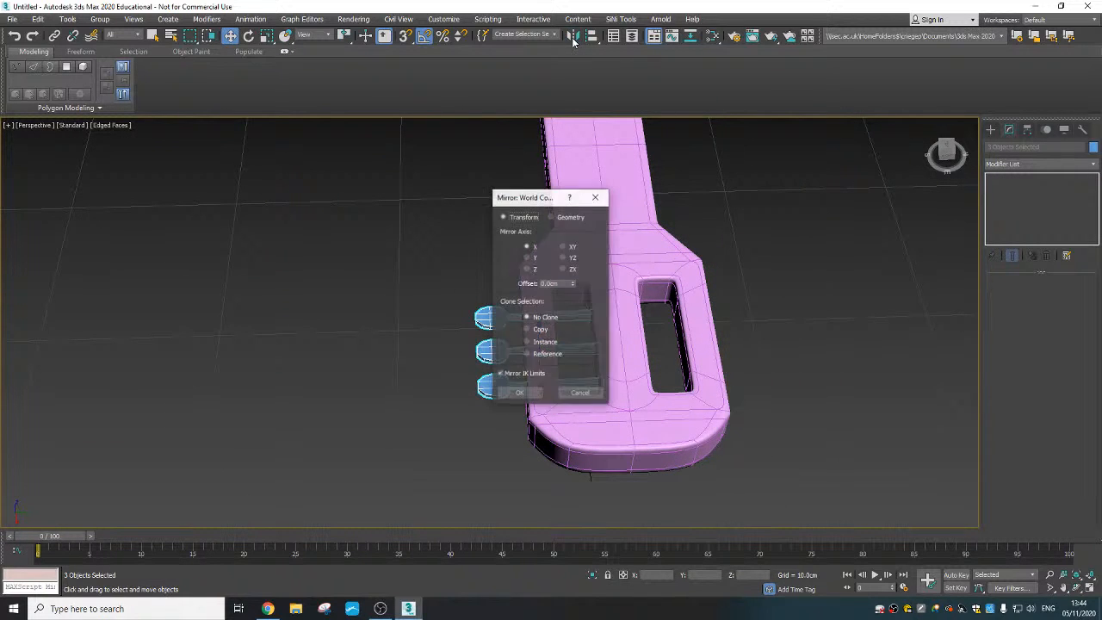
{"action": "left_click_drag", "start_coordinate": [532, 193], "coordinate": [349, 184]}
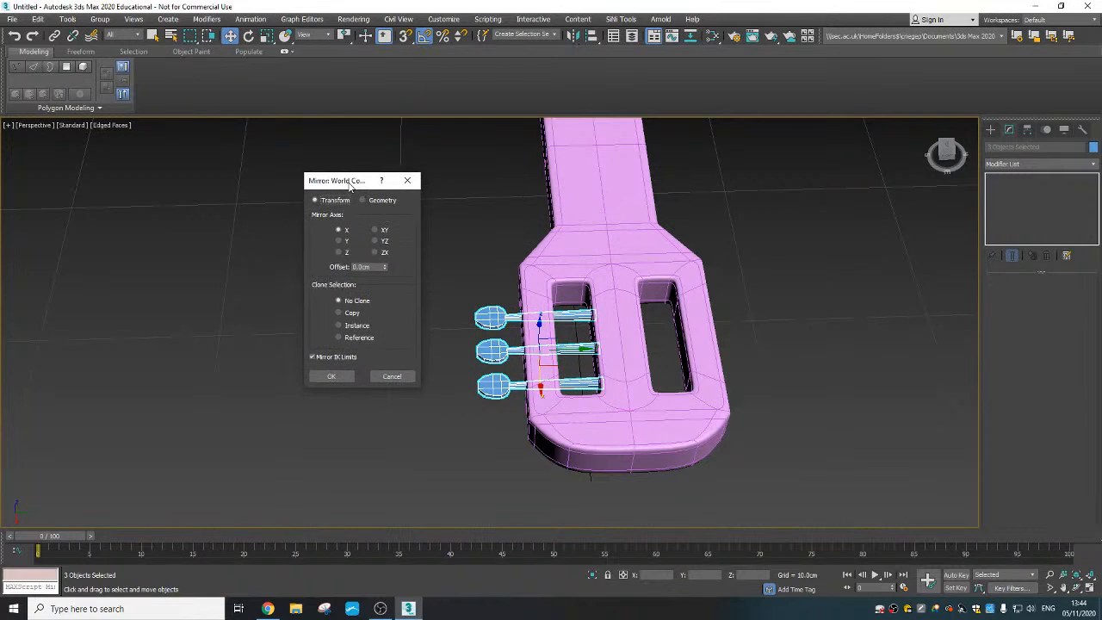
{"action": "left_click", "coordinate": [345, 313]}
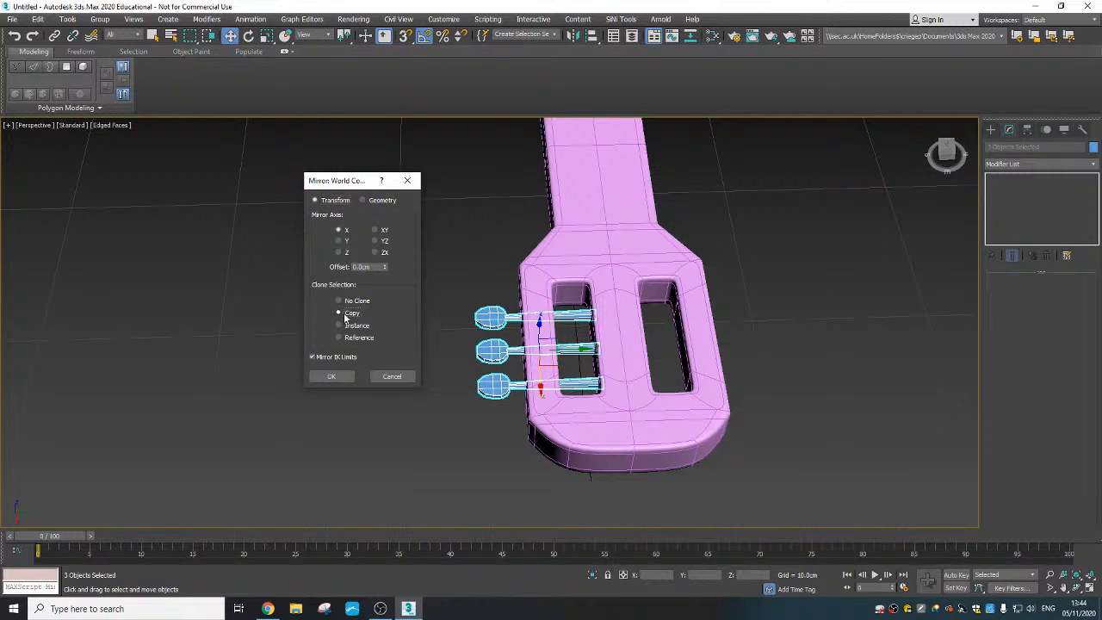
{"action": "left_click", "coordinate": [340, 241]}
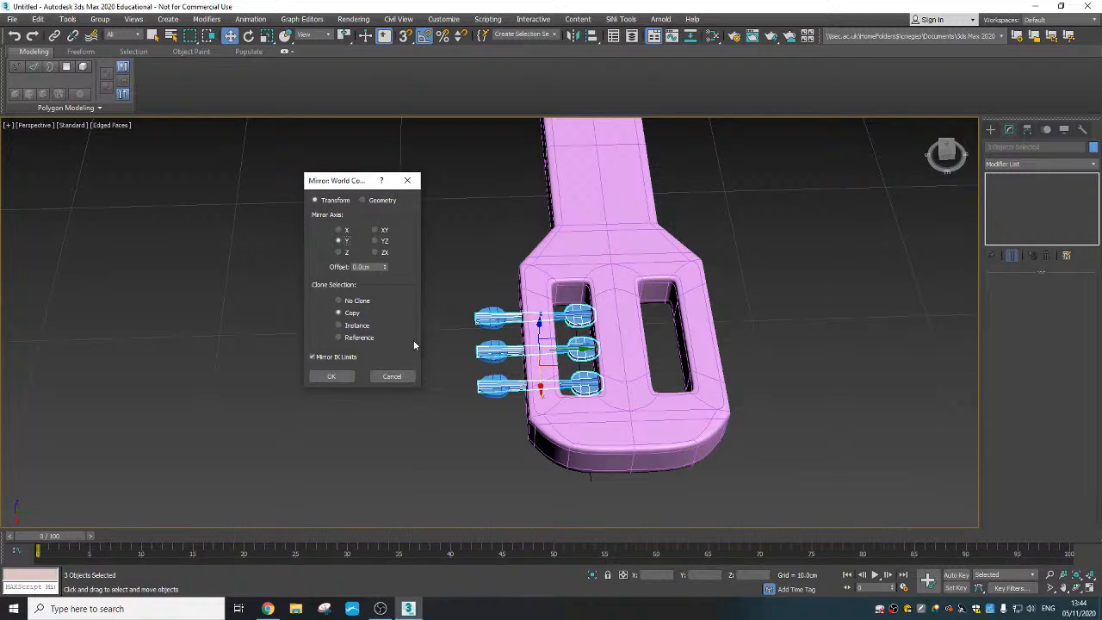
{"action": "left_click_drag", "start_coordinate": [391, 217], "coordinate": [402, 7]}
{"action": "left_click_drag", "start_coordinate": [383, 266], "coordinate": [386, 240]}
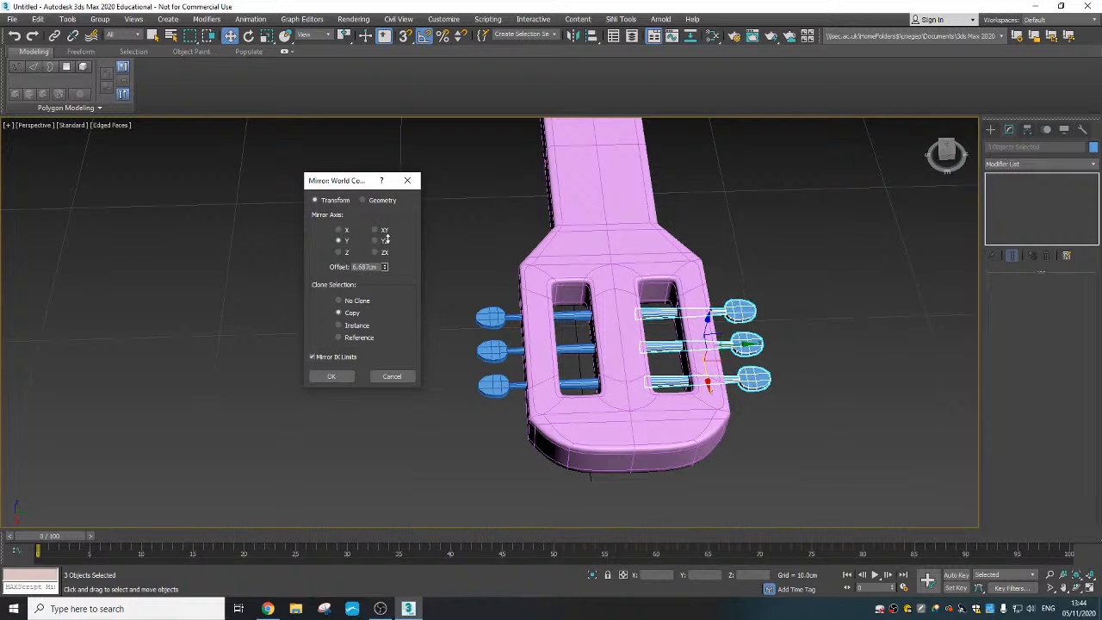
{"action": "left_click", "coordinate": [330, 377]}
{"action": "middle_click_drag", "start_coordinate": [614, 381], "coordinate": [613, 374], "text": "alt"}
{"action": "scroll", "coordinate": [613, 374], "scroll_direction": "up", "scroll_amount": 2}
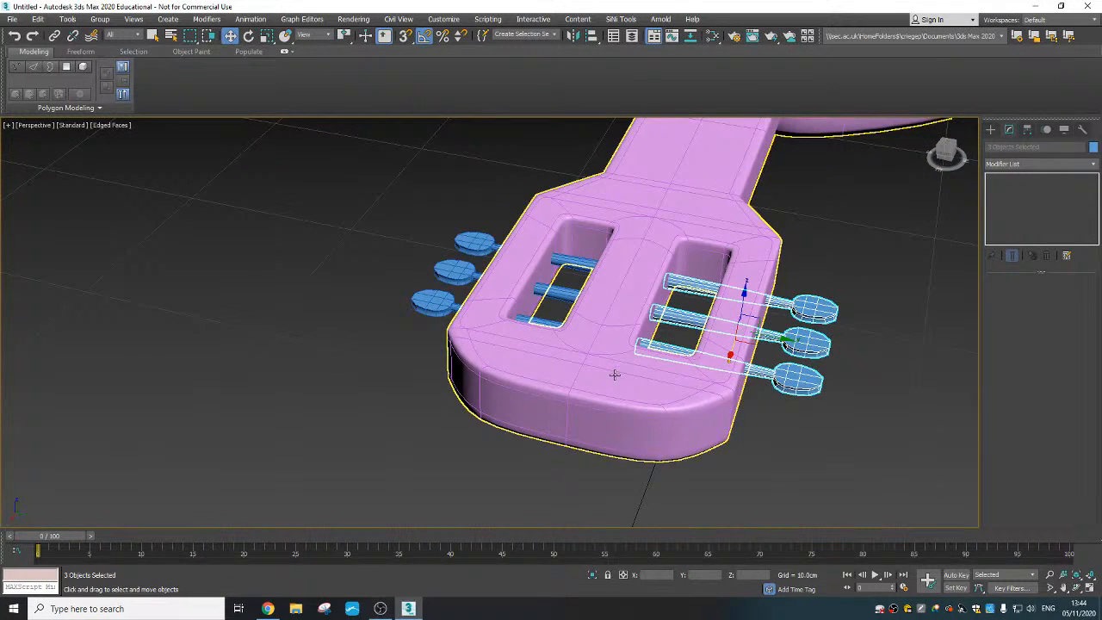
{"action": "middle_click_drag", "start_coordinate": [735, 371], "coordinate": [741, 377], "text": "alt"}
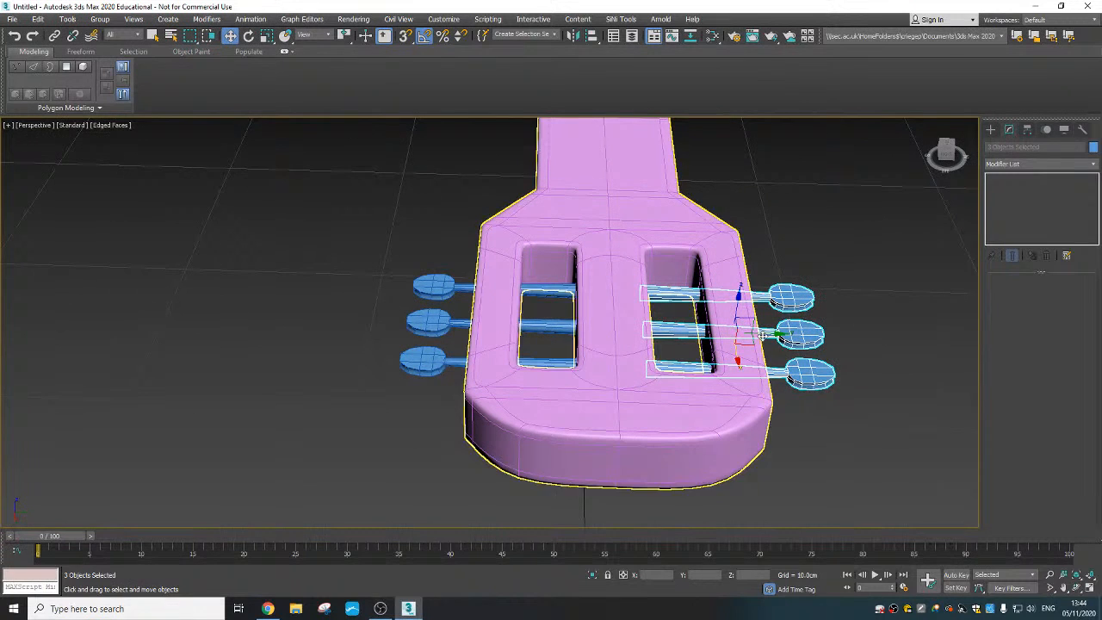
{"action": "left_click_drag", "start_coordinate": [764, 333], "coordinate": [762, 332]}
{"action": "left_click", "coordinate": [929, 403]}
- Rotate the three original pegs about their shafts by different angles, turning the one nearest the neck about 20 degrees
{"action": "middle_click_drag", "start_coordinate": [629, 404], "coordinate": [736, 348], "text": "alt"}
{"action": "scroll", "coordinate": [671, 412], "scroll_direction": "down", "scroll_amount": 4}
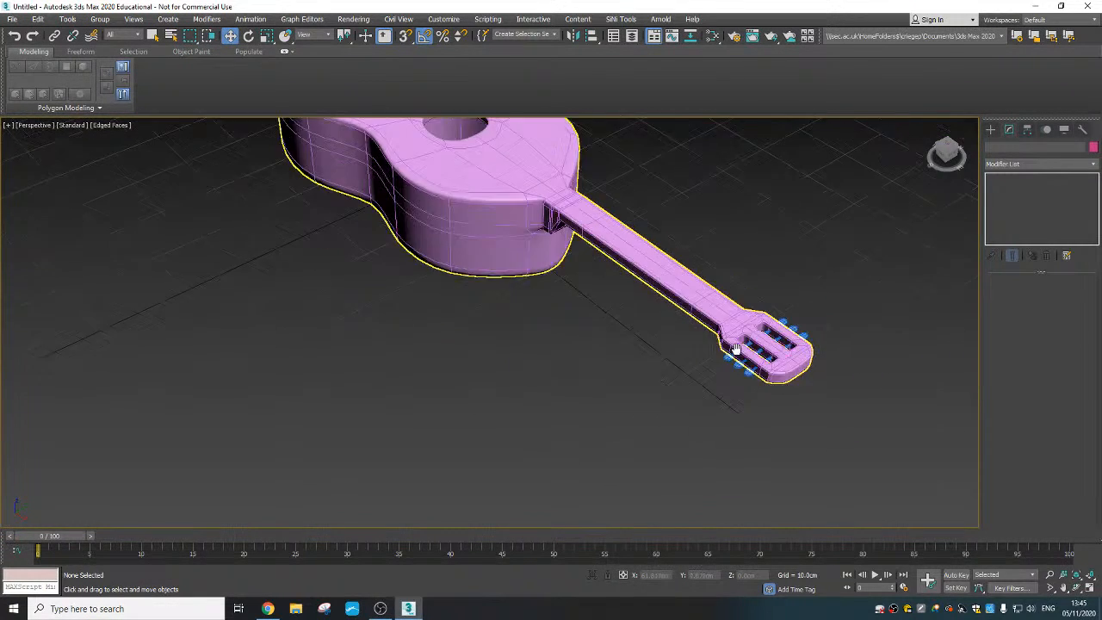
{"action": "scroll", "coordinate": [736, 349], "scroll_direction": "down", "scroll_amount": 3}
{"action": "scroll", "coordinate": [663, 376], "scroll_direction": "up", "scroll_amount": 7}
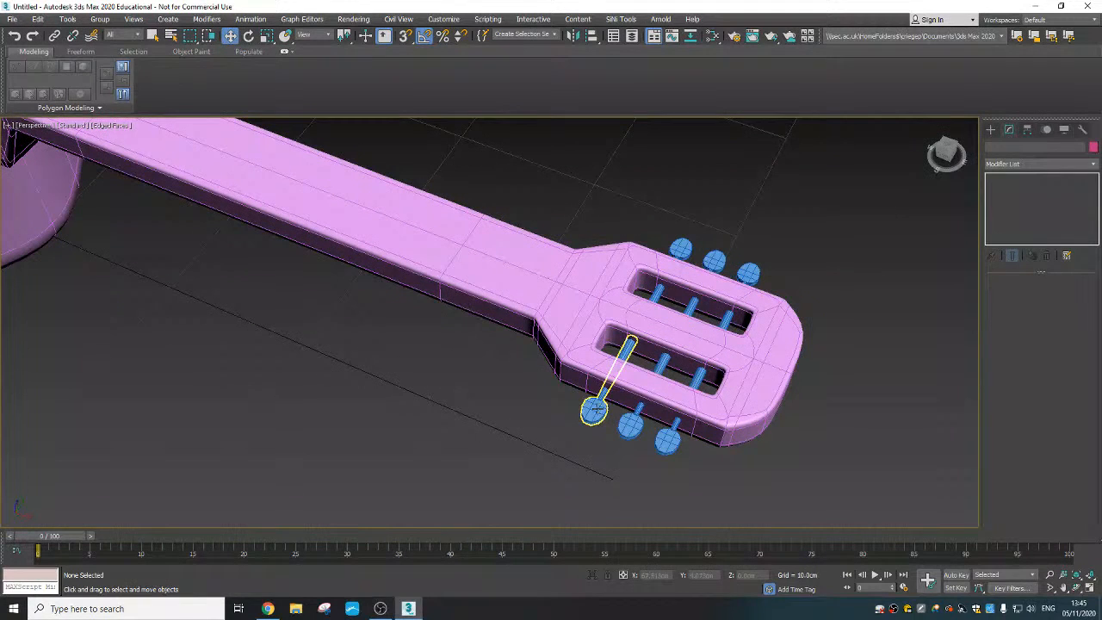
{"action": "left_click", "coordinate": [594, 410]}
{"action": "right_click", "coordinate": [598, 395]}
{"action": "left_click", "coordinate": [637, 412]}
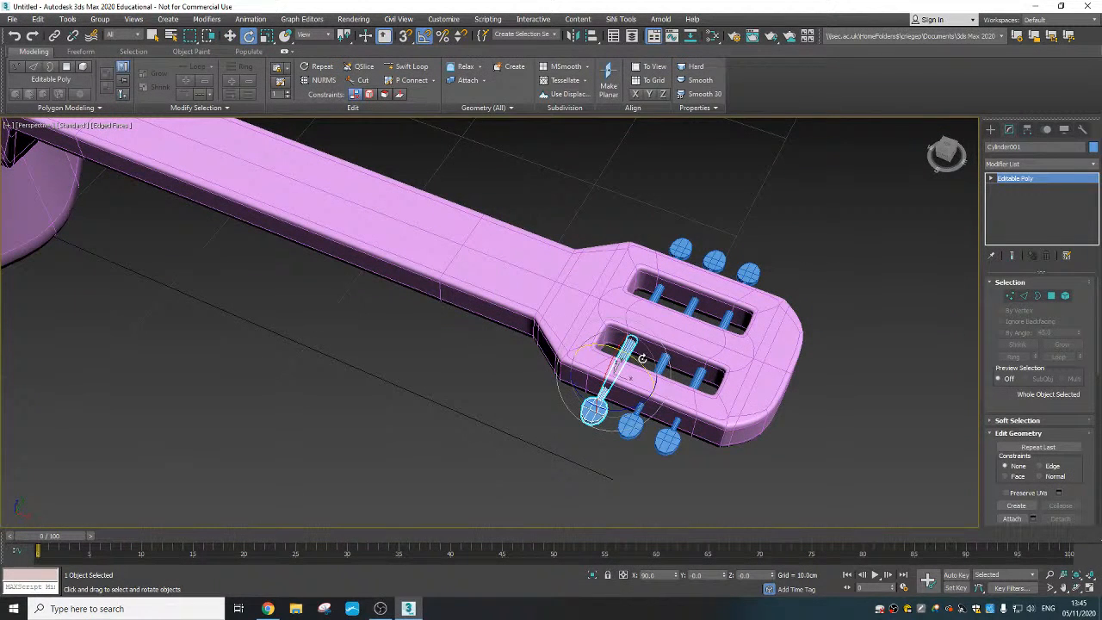
{"action": "left_click_drag", "start_coordinate": [642, 359], "coordinate": [629, 353]}
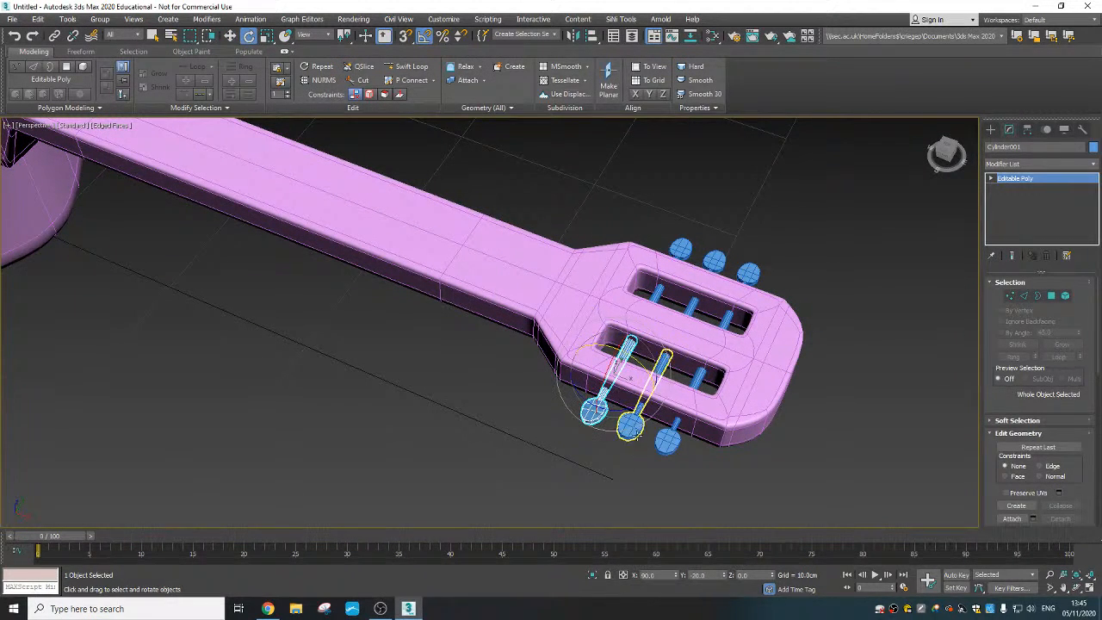
{"action": "left_click", "coordinate": [629, 425]}
{"action": "left_click_drag", "start_coordinate": [661, 390], "coordinate": [749, 395]}
{"action": "left_click", "coordinate": [689, 394]}
- Rotate the three mirrored pegs about their shafts by different angles, turning the one nearest the neck about 30 degrees
{"action": "left_click", "coordinate": [748, 273]}
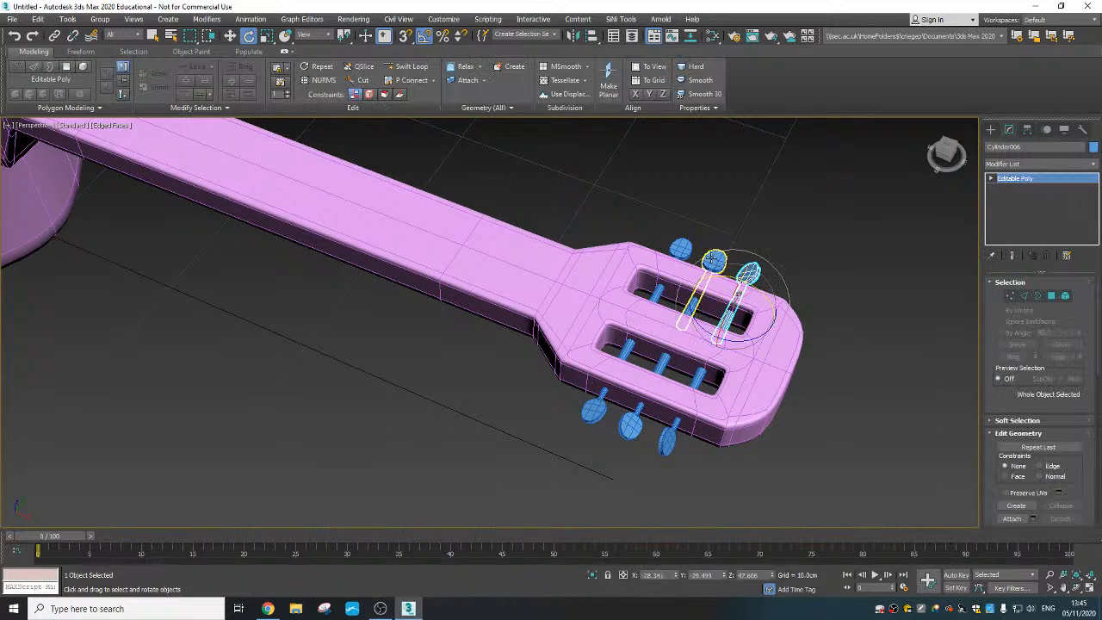
{"action": "left_click", "coordinate": [712, 259]}
{"action": "left_click_drag", "start_coordinate": [741, 286], "coordinate": [686, 256]}
{"action": "left_click", "coordinate": [678, 249]}
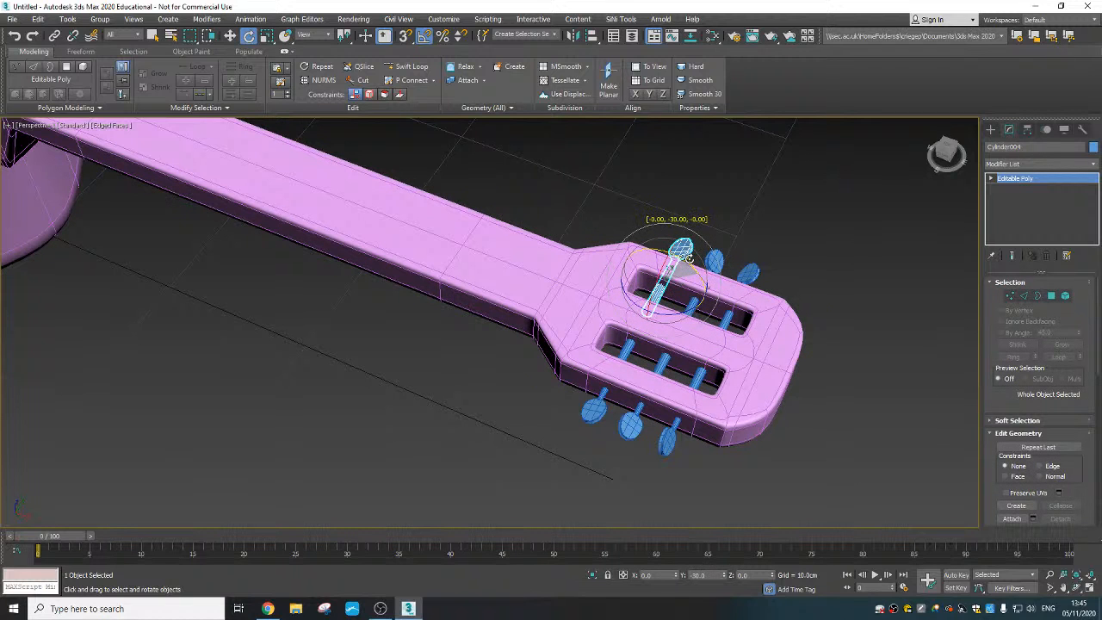
{"action": "left_click", "coordinate": [833, 263]}
- Try to attach the bridge to the guitar at the Editable Poly level beneath its MeshSmooth modifier
{"action": "scroll", "coordinate": [631, 371], "scroll_direction": "down", "scroll_amount": 5}
{"action": "mouse_move", "coordinate": [630, 372]}
{"action": "middle_mouse_down", "text": "alt"}
{"action": "mouse_move", "coordinate": [531, 346]}
{"action": "mouse_move", "coordinate": [578, 386]}
{"action": "mouse_move", "coordinate": [545, 370]}
{"action": "mouse_move", "coordinate": [635, 369]}
{"action": "middle_mouse_up", "text": "alt"}
{"action": "left_click", "coordinate": [507, 334]}
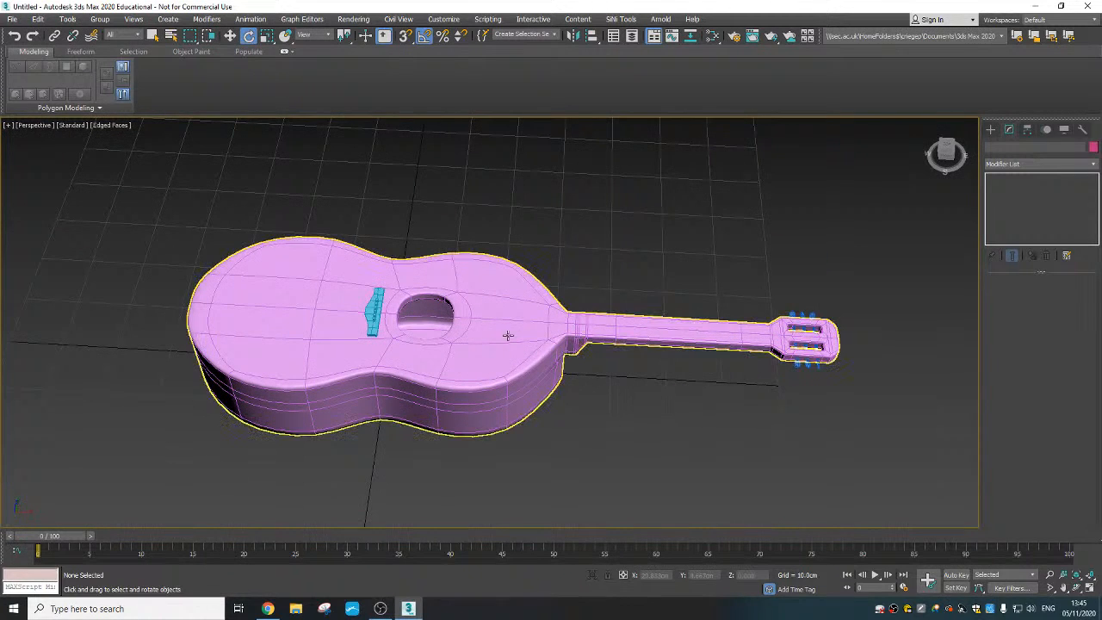
{"action": "left_click", "coordinate": [487, 350]}
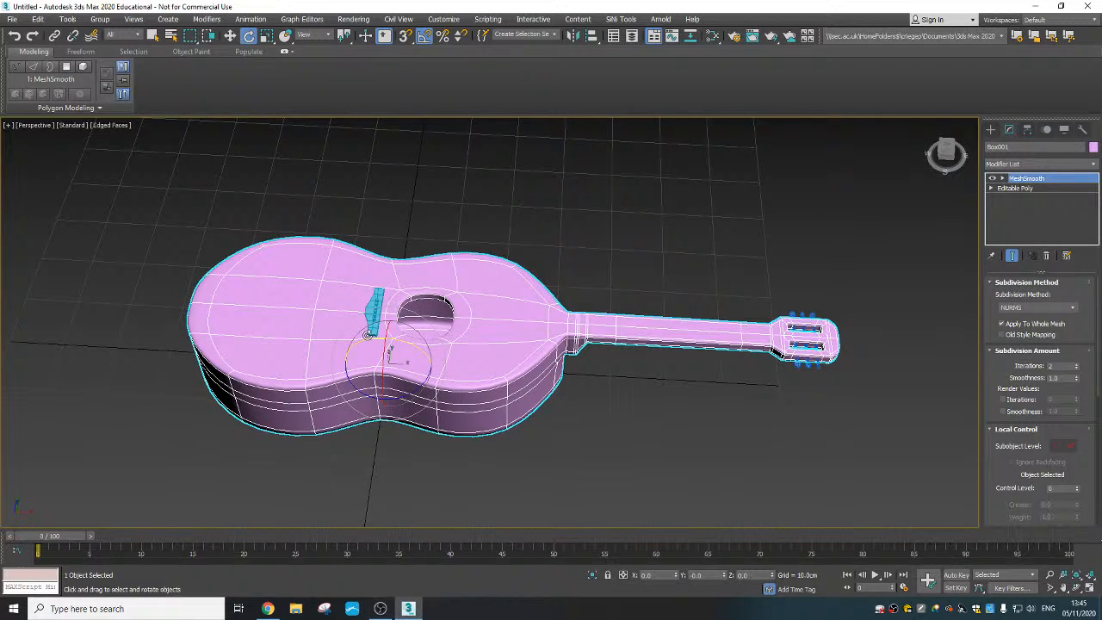
{"action": "scroll", "coordinate": [368, 334], "scroll_direction": "up", "scroll_amount": 4}
{"action": "right_click", "coordinate": [569, 391]}
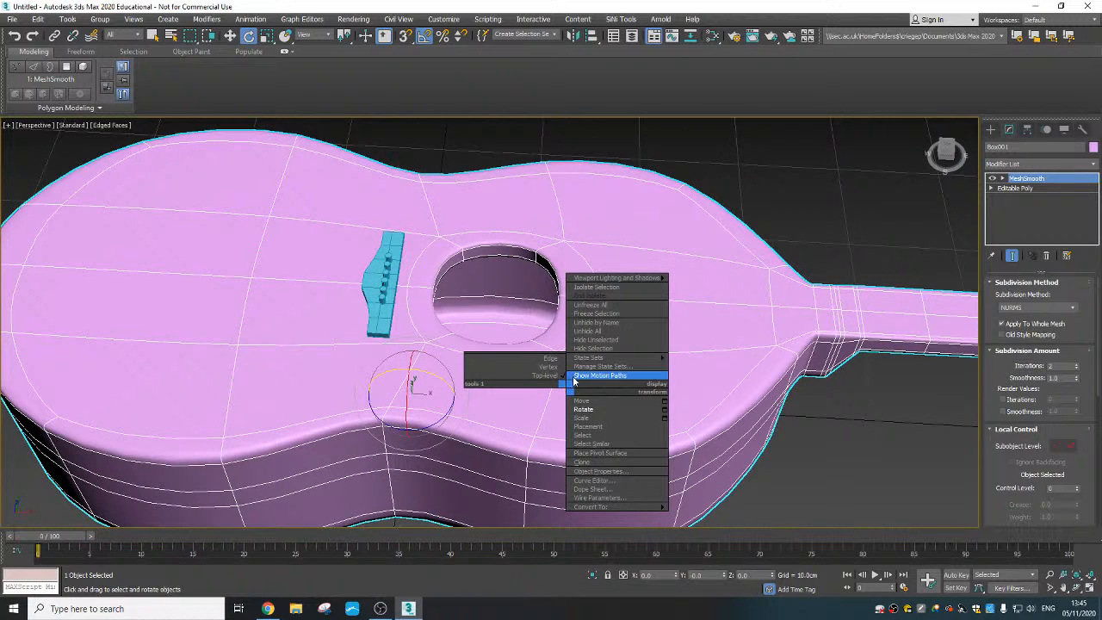
{"action": "left_click", "coordinate": [1025, 191]}
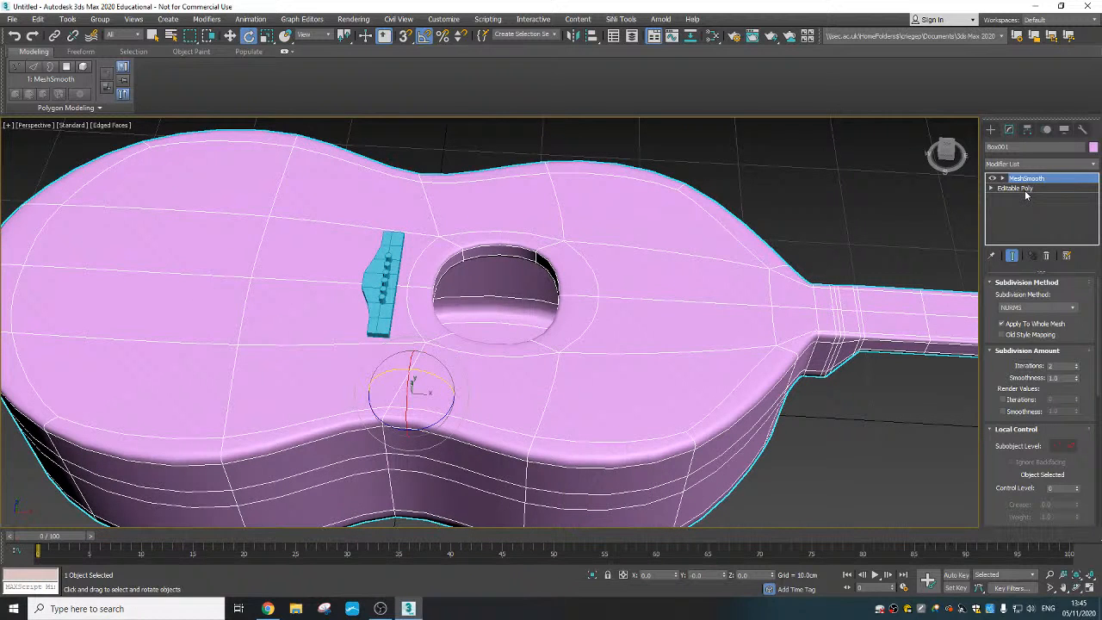
{"action": "left_click", "coordinate": [1025, 189]}
{"action": "right_click", "coordinate": [552, 351]}
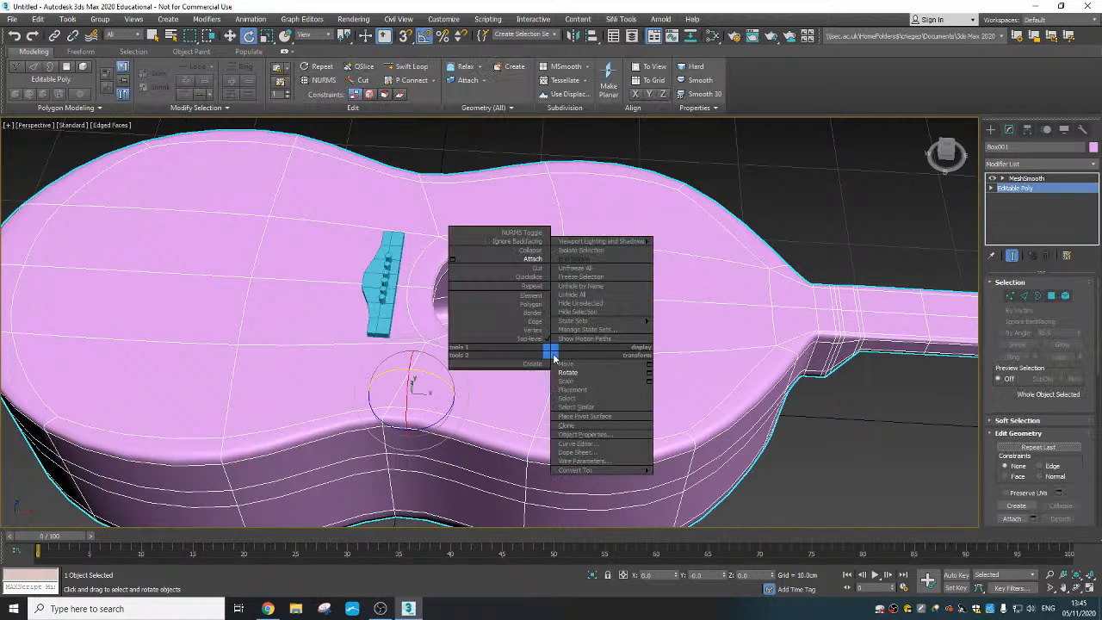
{"action": "left_click", "coordinate": [530, 258]}
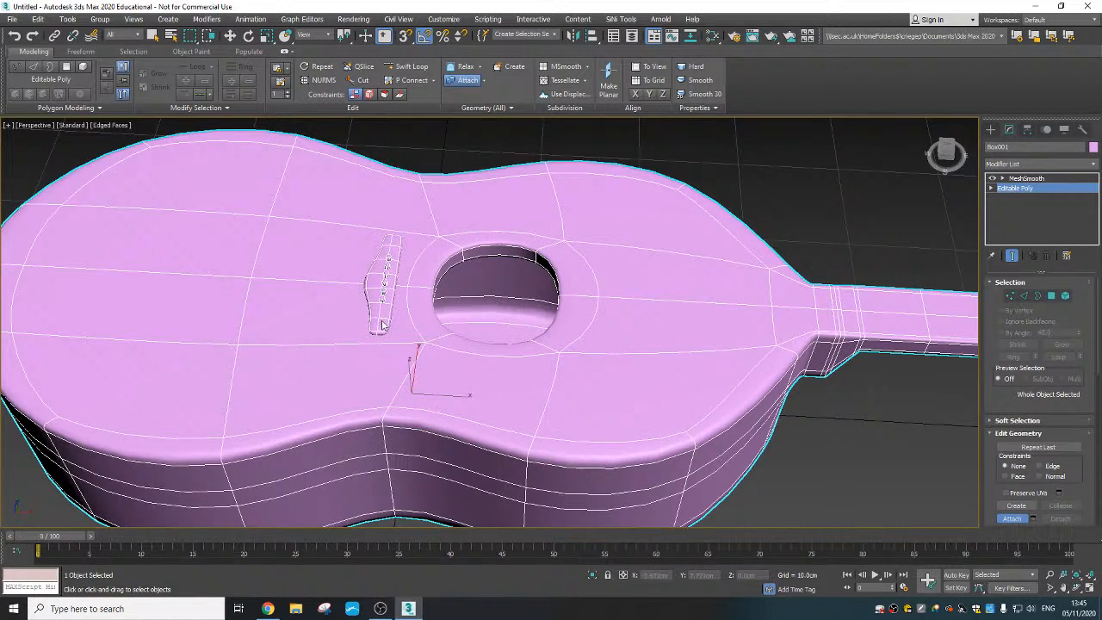
{"action": "scroll", "coordinate": [383, 324], "scroll_direction": "up", "scroll_amount": 5}
{"action": "scroll", "coordinate": [414, 289], "scroll_direction": "down", "scroll_amount": 2}
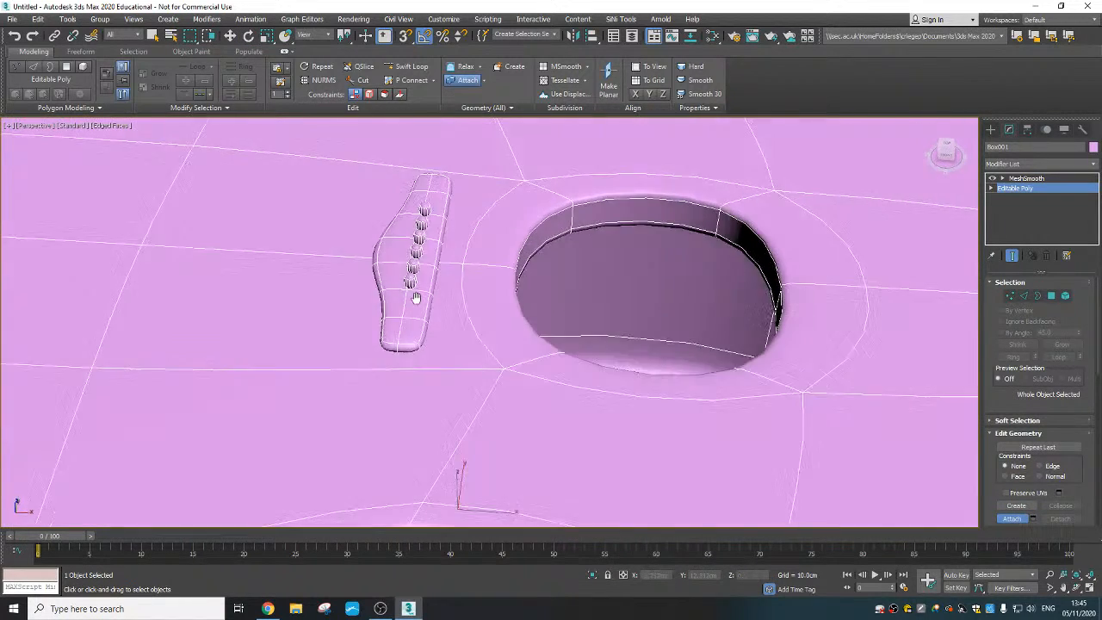
{"action": "middle_click_drag", "start_coordinate": [416, 295], "coordinate": [424, 255], "text": "alt"}
{"action": "middle_click_drag", "start_coordinate": [425, 267], "coordinate": [483, 303], "text": "alt"}
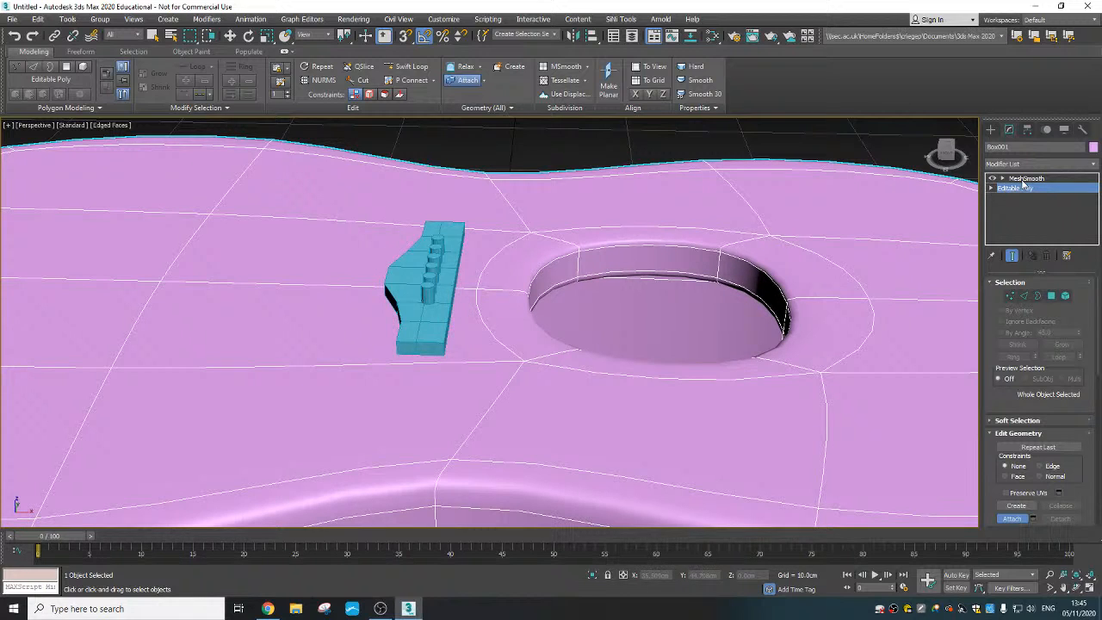
- Collapse the guitar's whole modifier stack, baking the MeshSmooth into a single Editable Poly
{"action": "left_click", "coordinate": [1024, 179]}
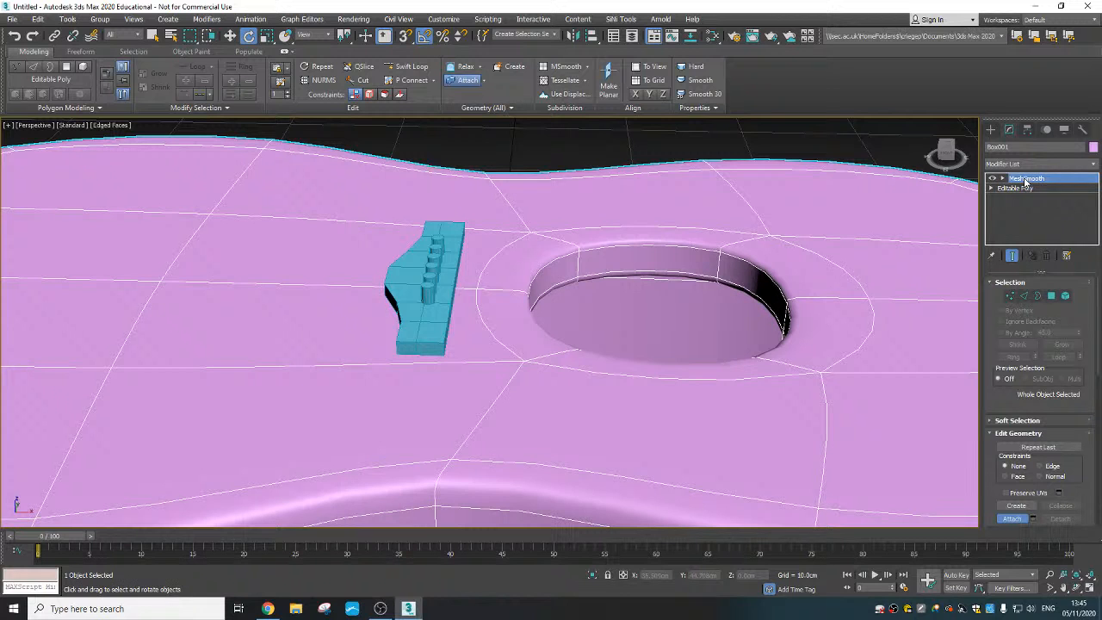
{"action": "scroll", "coordinate": [763, 372], "scroll_direction": "down", "scroll_amount": 5}
{"action": "middle_click_drag", "start_coordinate": [513, 369], "coordinate": [446, 358]}
{"action": "scroll", "coordinate": [446, 358], "scroll_direction": "down", "scroll_amount": 2}
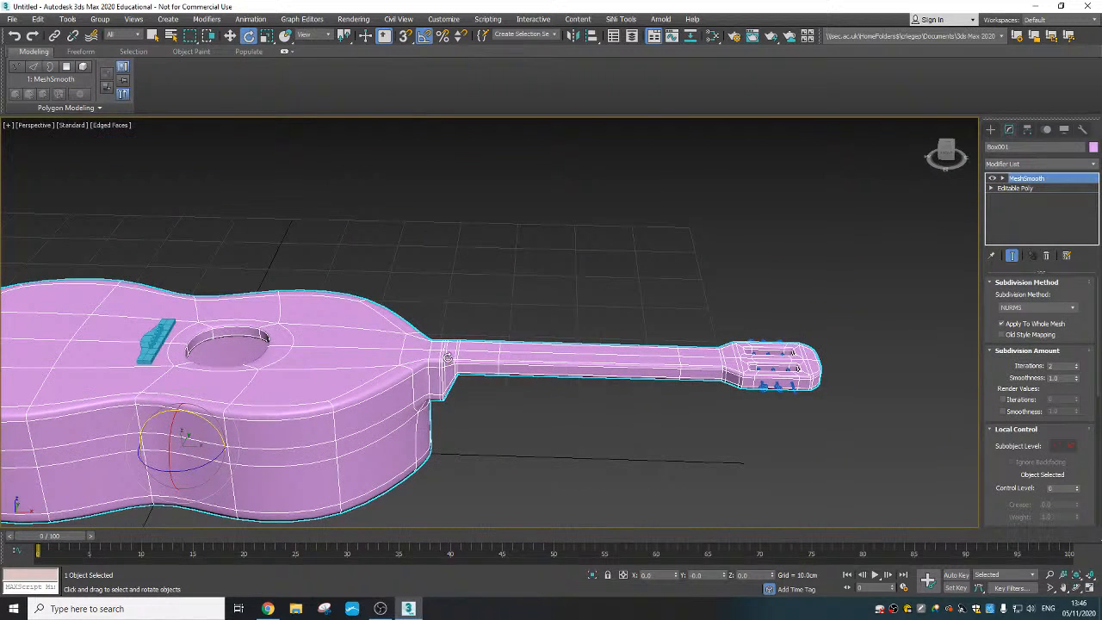
{"action": "right_click", "coordinate": [1024, 179]}
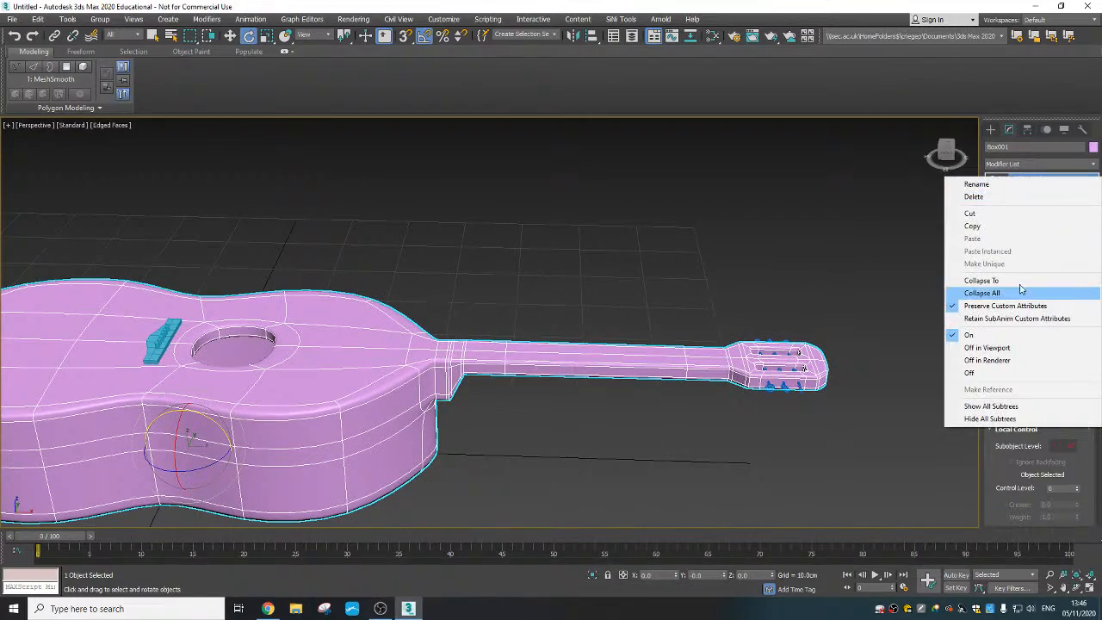
{"action": "left_click", "coordinate": [981, 293]}
{"action": "left_click", "coordinate": [602, 354]}
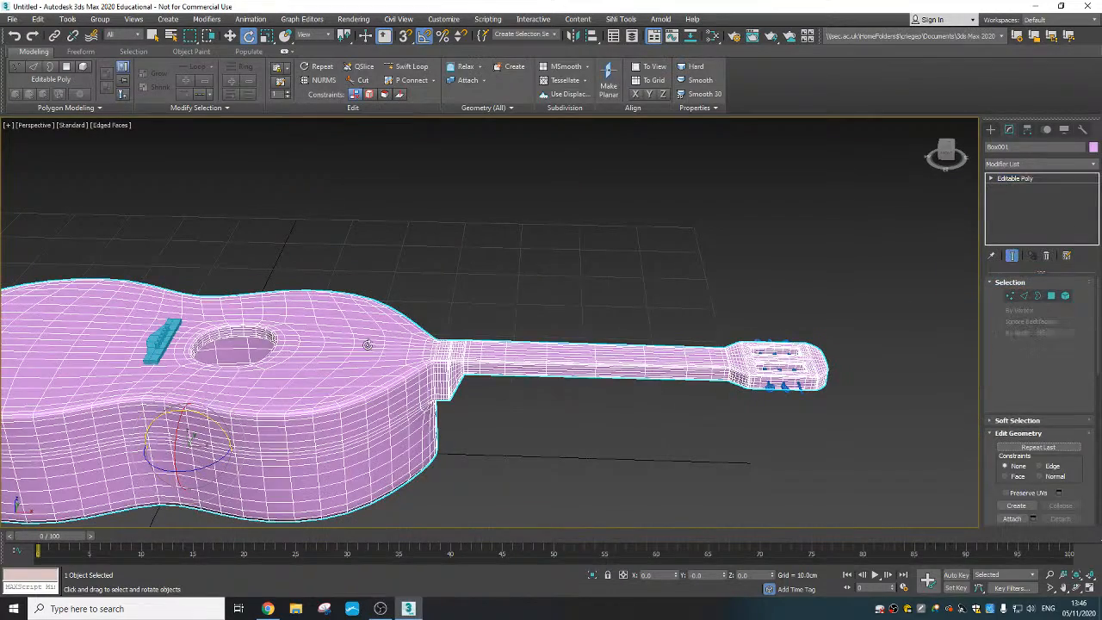
- Attach the bridge to the collapsed guitar mesh
{"action": "middle_click_drag", "start_coordinate": [401, 345], "coordinate": [516, 325]}
{"action": "scroll", "coordinate": [430, 336], "scroll_direction": "up", "scroll_amount": 3}
{"action": "right_click", "coordinate": [425, 314]}
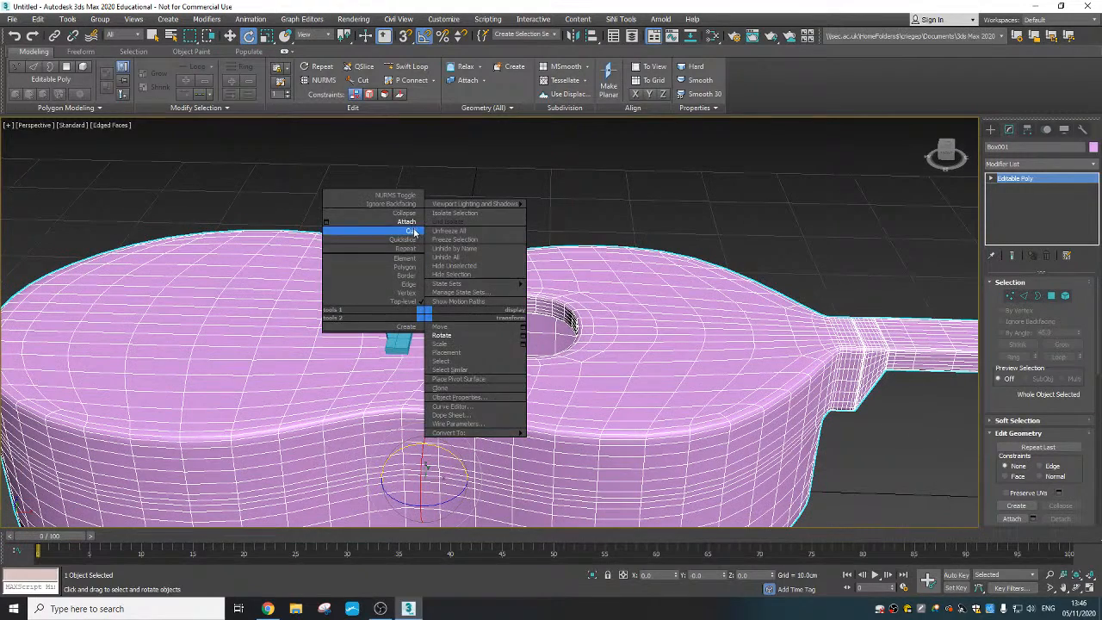
{"action": "left_click", "coordinate": [406, 221]}
{"action": "left_click", "coordinate": [403, 323]}
- Attach all six tuning pegs on both sides of the headstock to the guitar mesh
{"action": "scroll", "coordinate": [687, 350], "scroll_direction": "down", "scroll_amount": 2}
{"action": "middle_click_drag", "start_coordinate": [650, 350], "coordinate": [354, 350]}
{"action": "scroll", "coordinate": [817, 353], "scroll_direction": "up", "scroll_amount": 3}
{"action": "middle_click_drag", "start_coordinate": [818, 352], "coordinate": [669, 347]}
{"action": "left_click", "coordinate": [695, 380]}
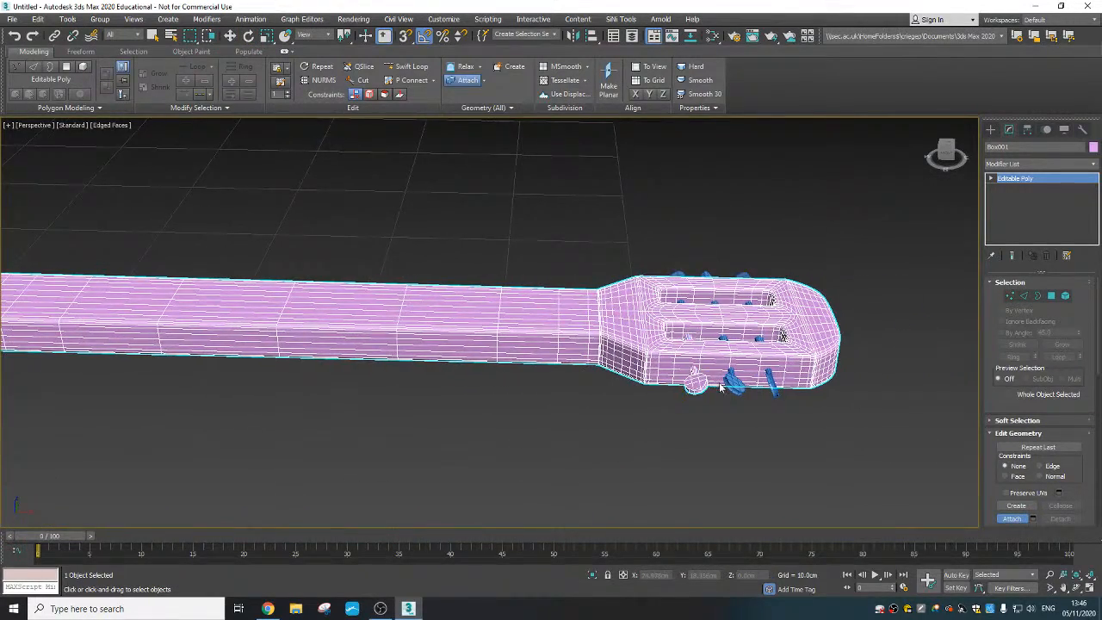
{"action": "left_click", "coordinate": [732, 381]}
{"action": "left_click", "coordinate": [769, 384]}
{"action": "left_click", "coordinate": [743, 276]}
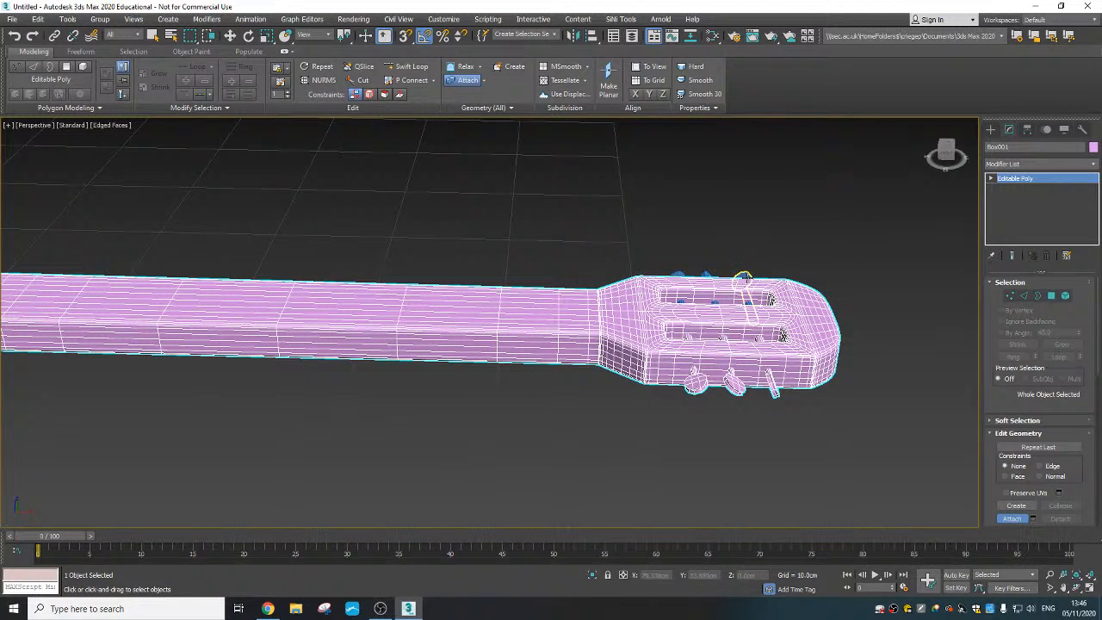
{"action": "left_click", "coordinate": [705, 275]}
{"action": "left_click", "coordinate": [678, 277]}
- Turn off the edged-faces display and show the whole guitar with plain default shading
{"action": "scroll", "coordinate": [677, 276], "scroll_direction": "down", "scroll_amount": 6}
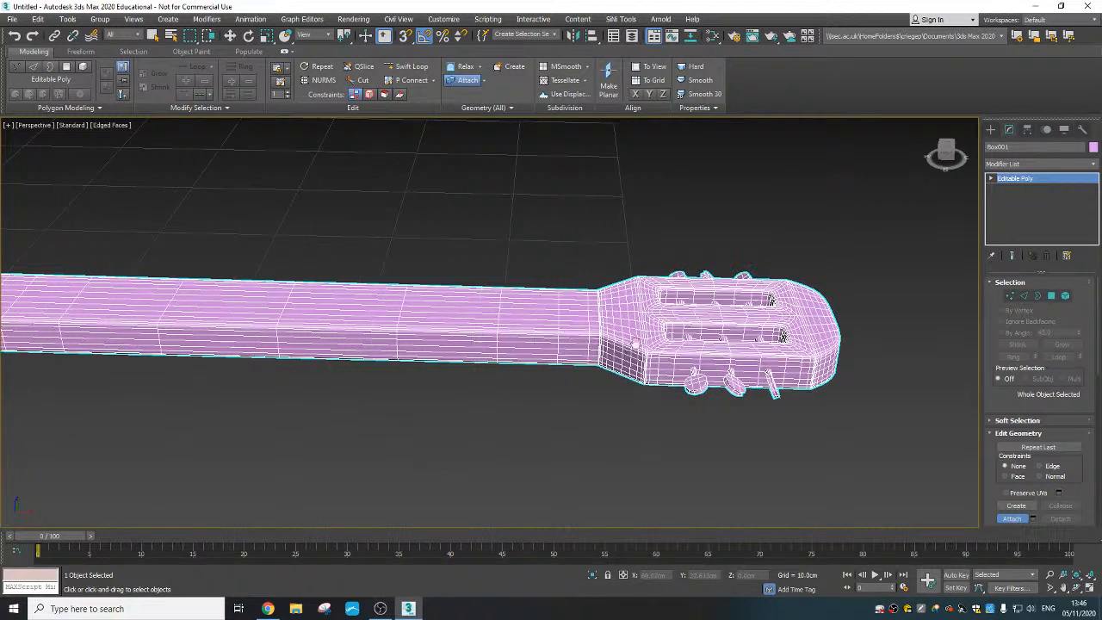
{"action": "middle_click_drag", "start_coordinate": [659, 336], "coordinate": [627, 349], "text": "alt"}
{"action": "scroll", "coordinate": [650, 315], "scroll_direction": "up", "scroll_amount": 5}
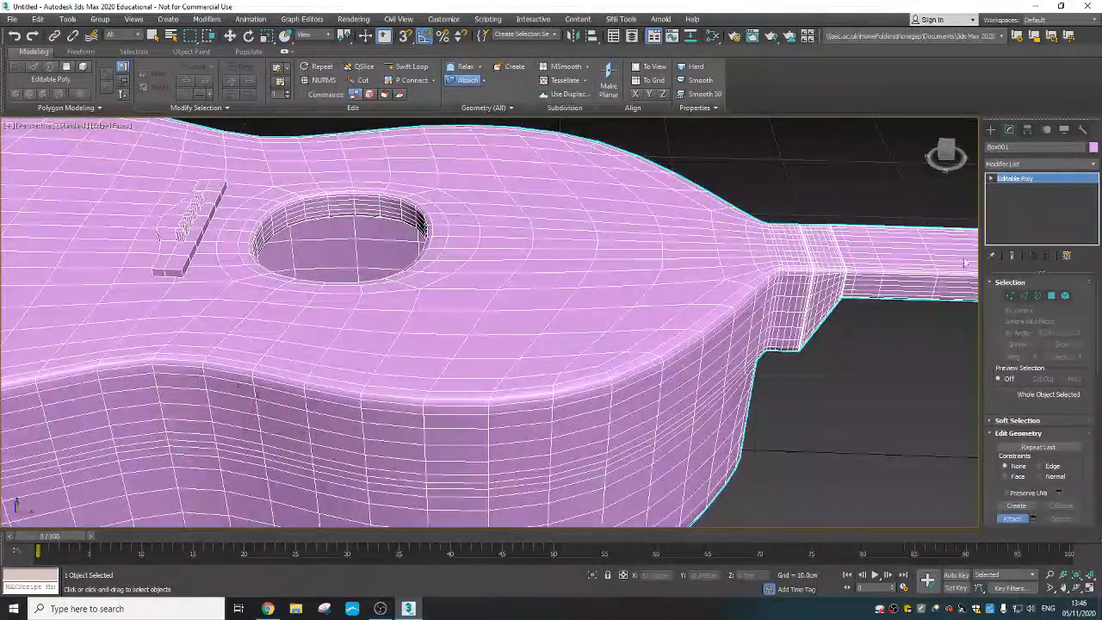
{"action": "scroll", "coordinate": [515, 340], "scroll_direction": "down", "scroll_amount": 5}
{"action": "mouse_move", "coordinate": [523, 347]}
{"action": "middle_mouse_down"}
{"action": "mouse_move", "coordinate": [536, 367]}
{"action": "mouse_move", "coordinate": [497, 342]}
{"action": "mouse_move", "coordinate": [405, 335]}
{"action": "middle_mouse_up"}
{"action": "key", "text": "F4"}
{"action": "scroll", "coordinate": [575, 382], "scroll_direction": "down", "scroll_amount": 4}
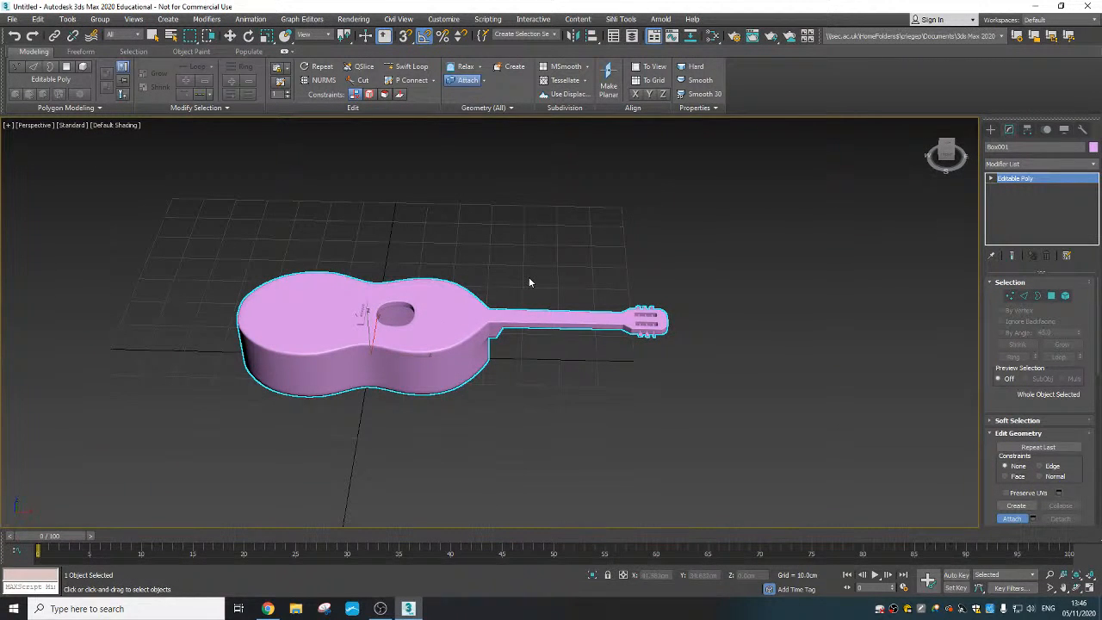
- Draw a straight two-point line spline about 74.7 cm long beside the guitar, parallel to the neck, in the Top view with default shading
{"action": "left_click", "coordinate": [206, 19]}
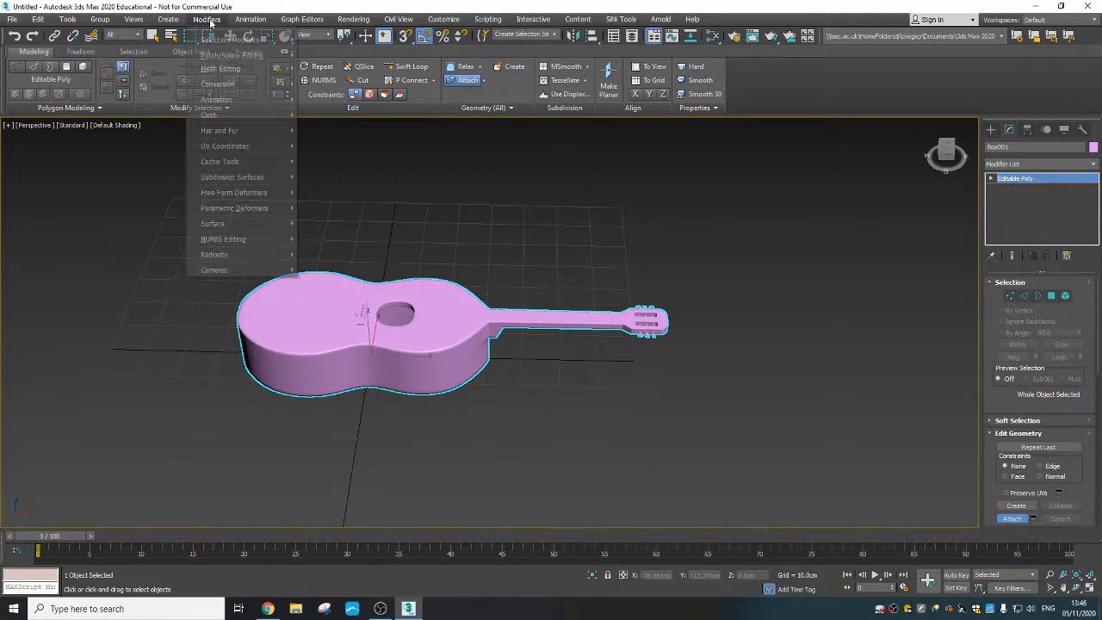
{"action": "mouse_move", "coordinate": [167, 19]}
{"action": "mouse_move", "coordinate": [207, 161]}
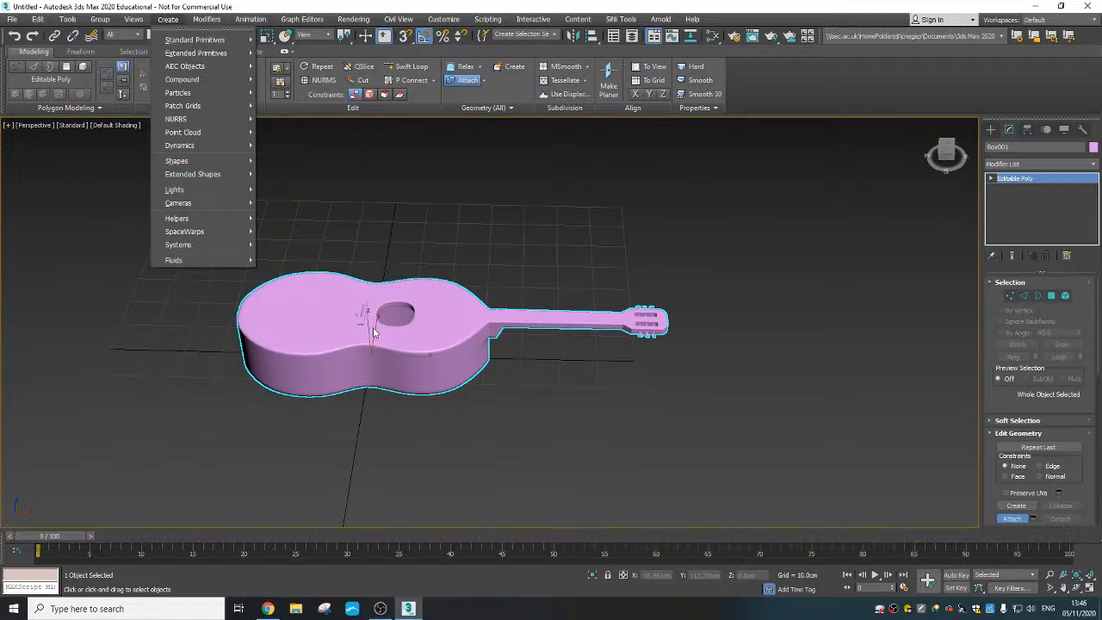
{"action": "mouse_move", "coordinate": [208, 194]}
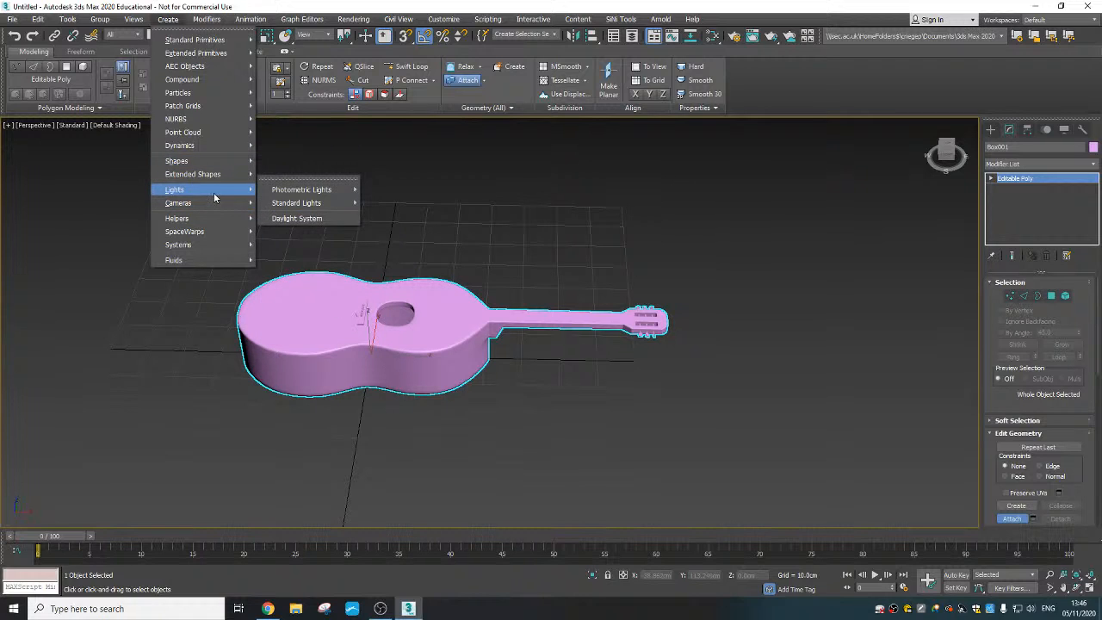
{"action": "left_click", "coordinate": [287, 167]}
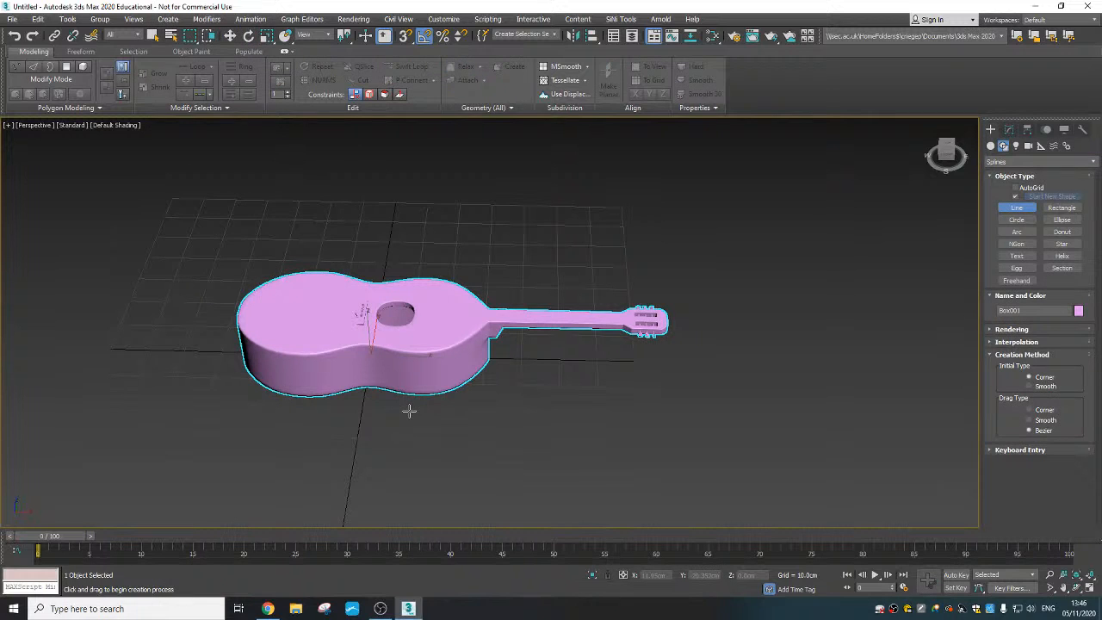
{"action": "key", "text": "t"}
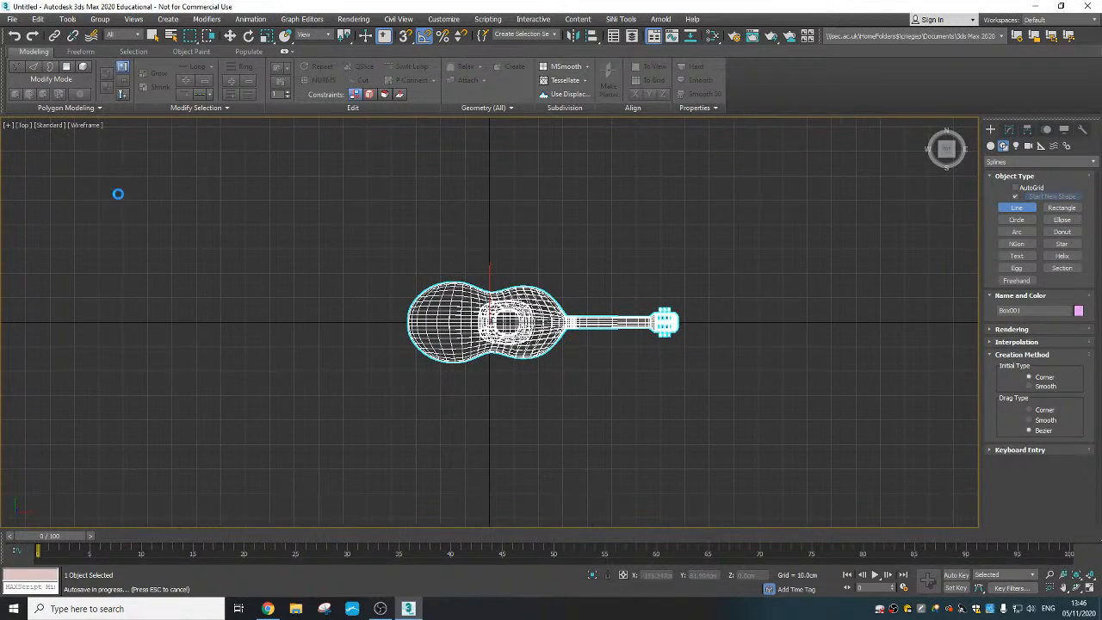
{"action": "left_click", "coordinate": [85, 130]}
{"action": "left_click", "coordinate": [105, 138]}
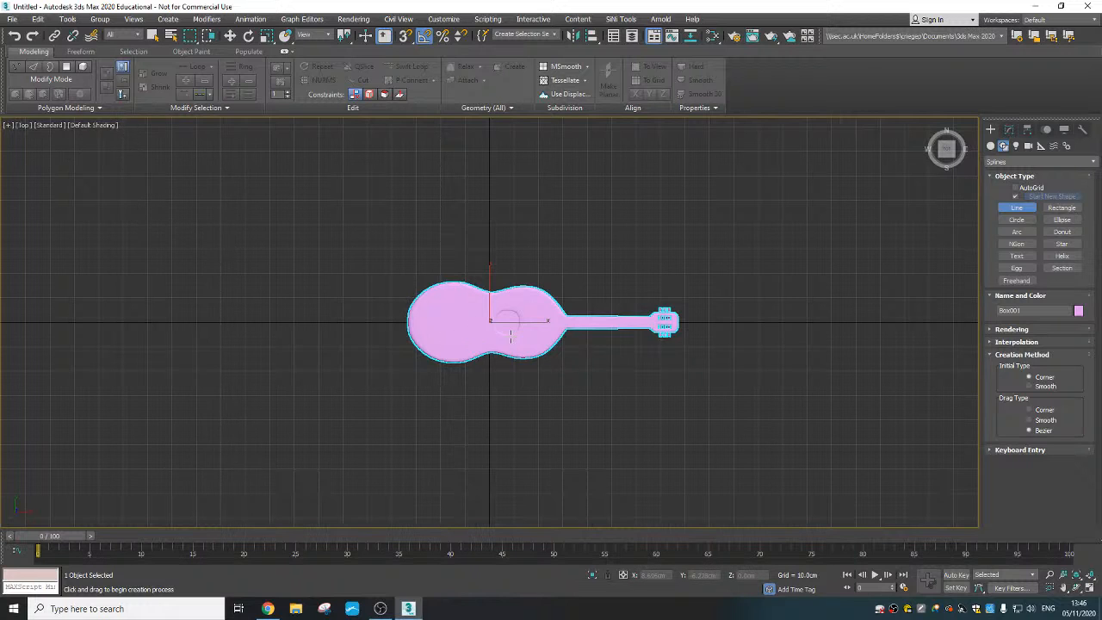
{"action": "scroll", "coordinate": [510, 338], "scroll_direction": "up", "scroll_amount": 10}
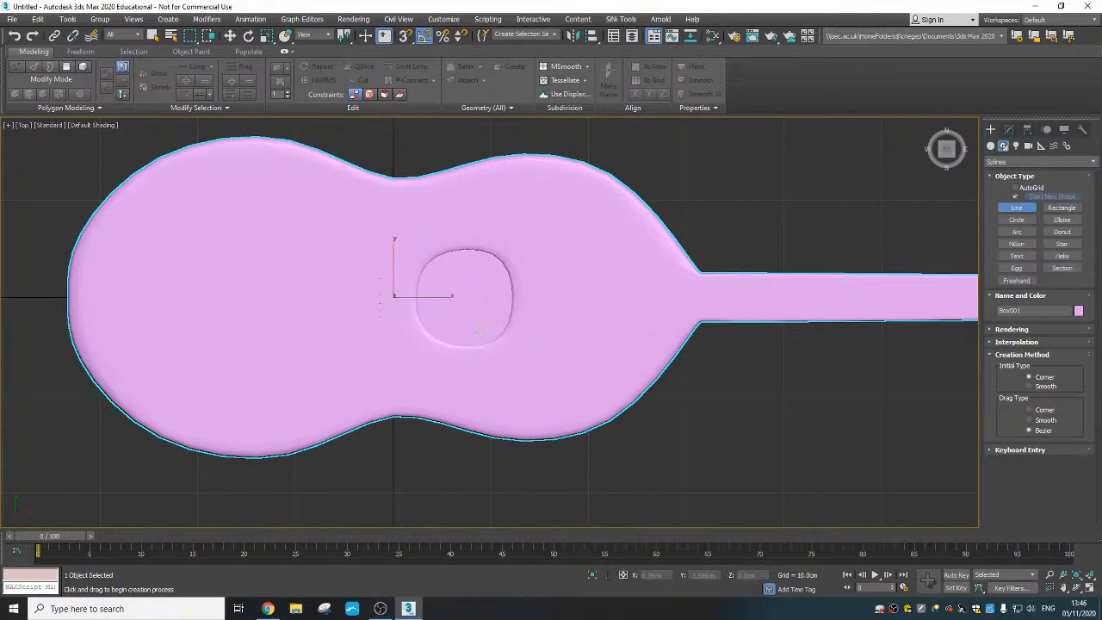
{"action": "scroll", "coordinate": [520, 362], "scroll_direction": "down", "scroll_amount": 3}
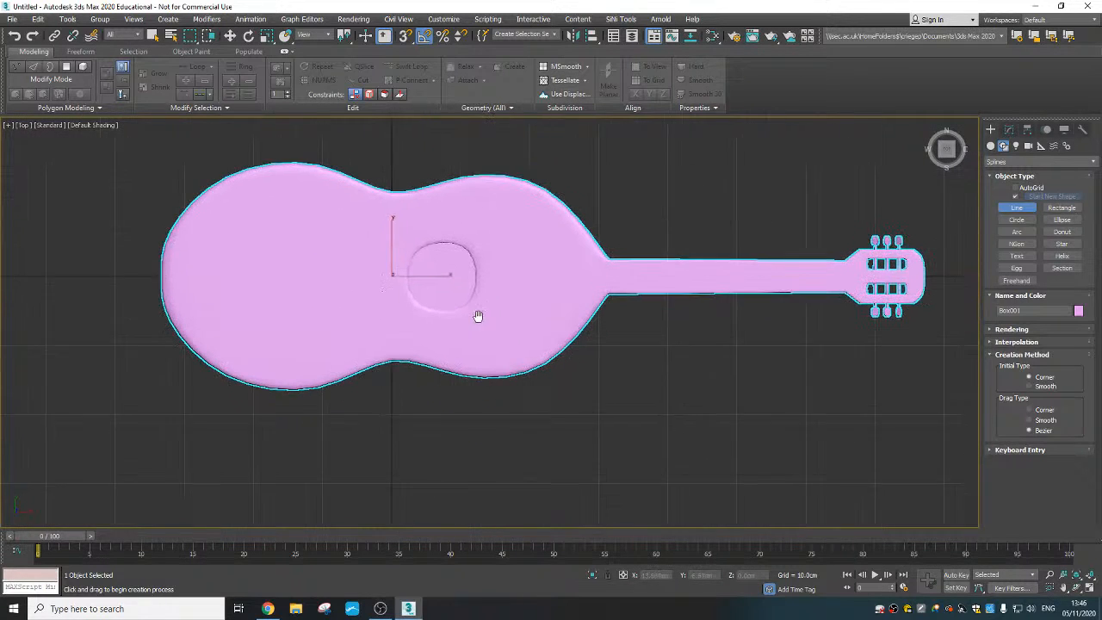
{"action": "left_click", "coordinate": [375, 379]}
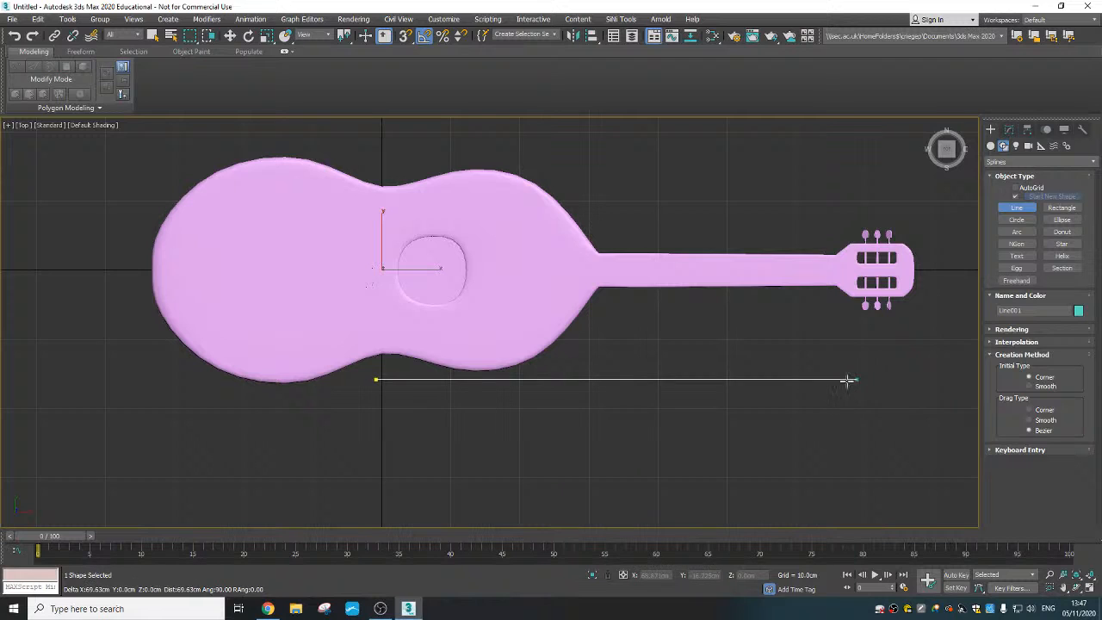
{"action": "left_click", "coordinate": [891, 381]}
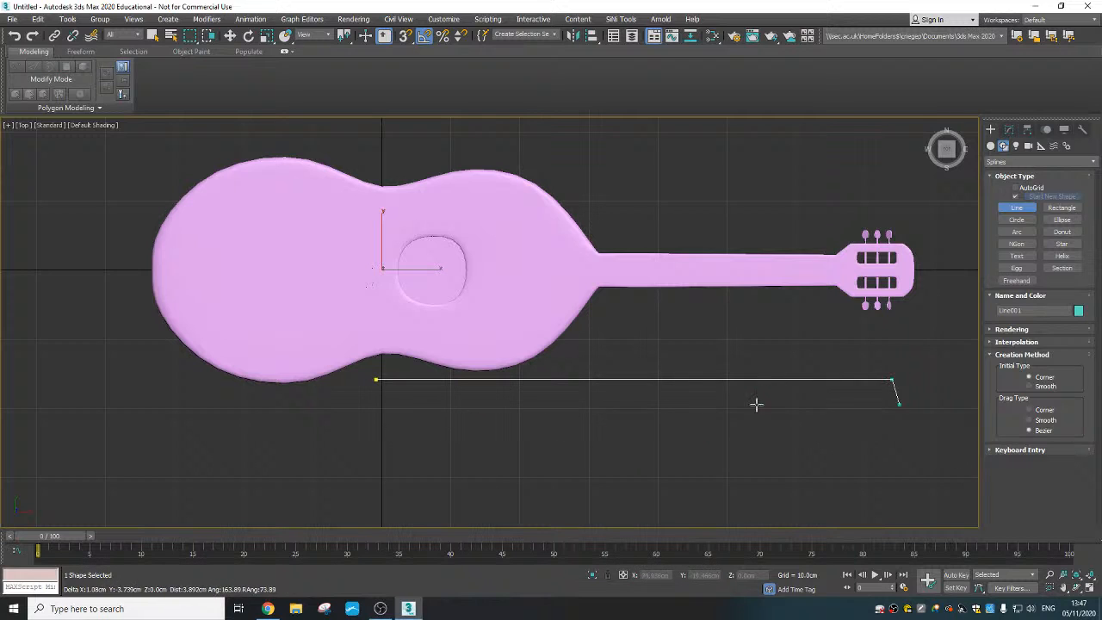
{"action": "right_click", "coordinate": [894, 489]}
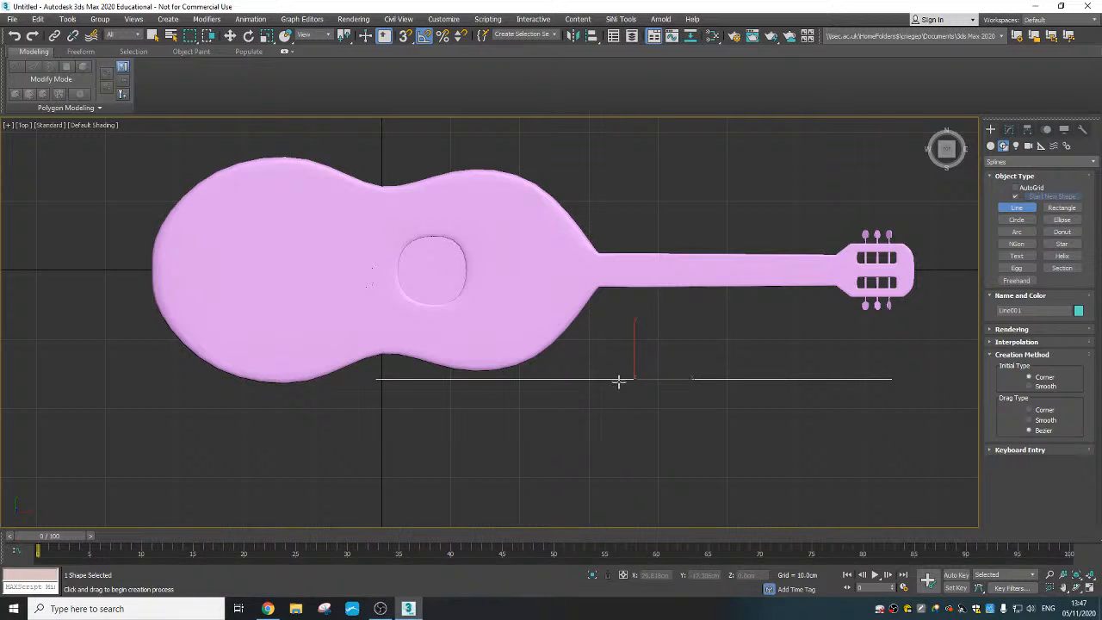
- Move the line onto the guitar's top face, running from the bridge pegs along the neck, at about Y 2.14 cm and Z 15.94 cm
{"action": "left_click", "coordinate": [1009, 129]}
{"action": "key", "text": "e"}
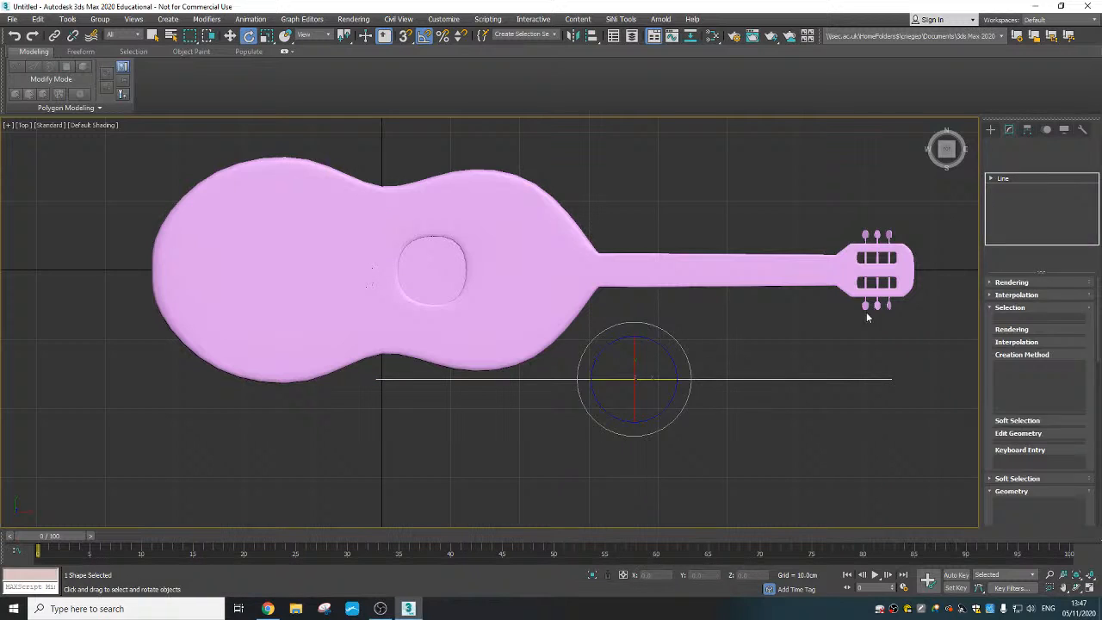
{"action": "right_click", "coordinate": [620, 365]}
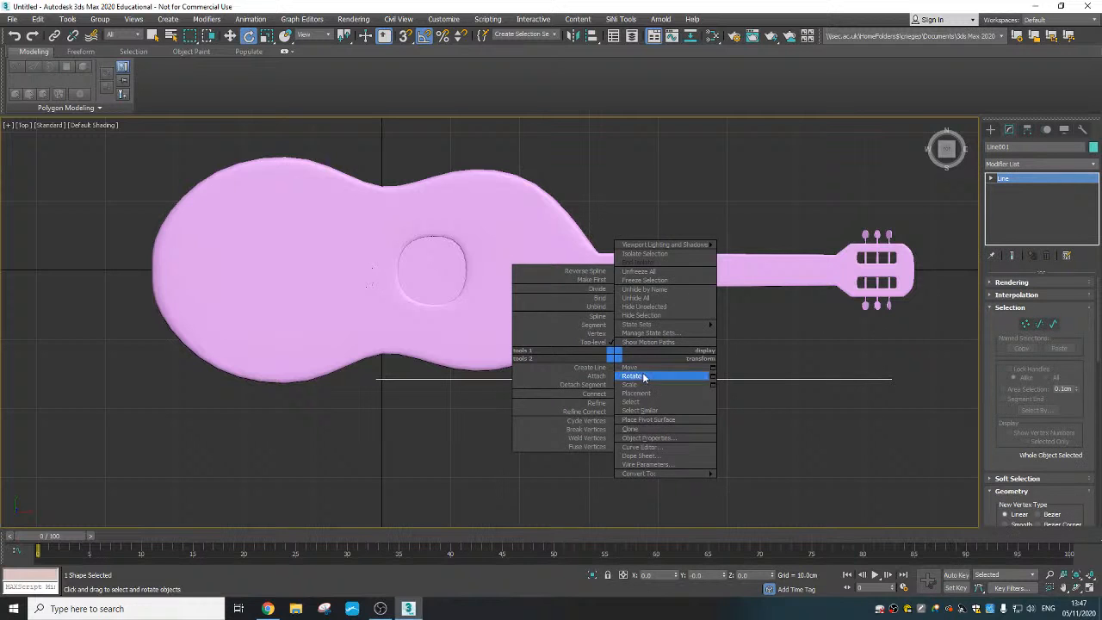
{"action": "left_click", "coordinate": [645, 375]}
{"action": "middle_click_drag", "start_coordinate": [581, 389], "coordinate": [575, 403]}
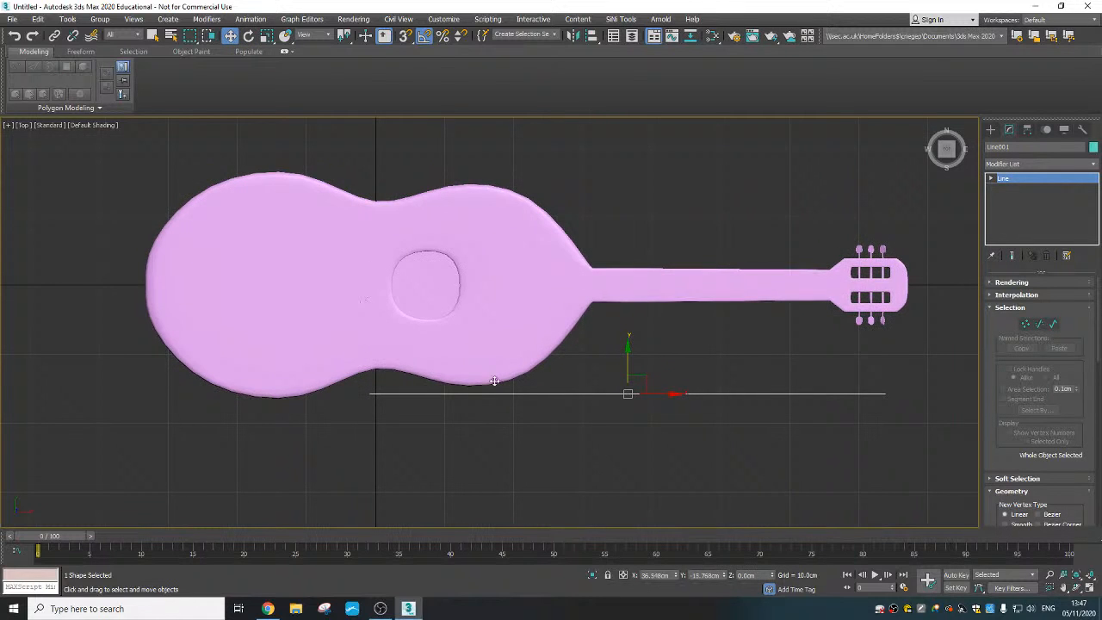
{"action": "key", "text": "p"}
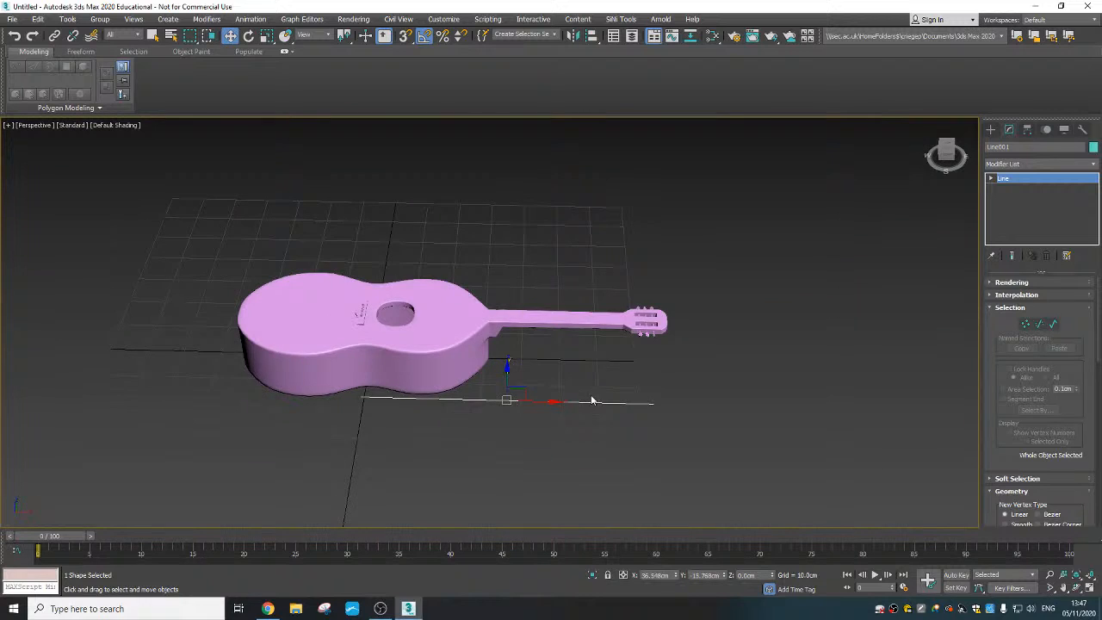
{"action": "middle_click_drag", "start_coordinate": [538, 406], "coordinate": [547, 370], "text": "alt"}
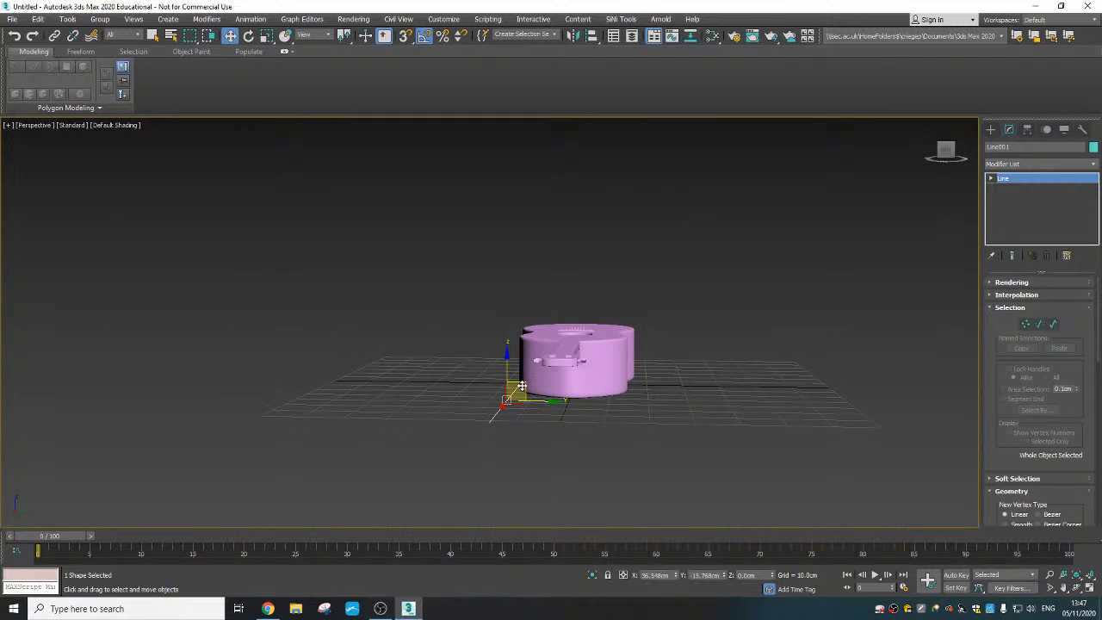
{"action": "left_click_drag", "start_coordinate": [525, 387], "coordinate": [560, 345]}
{"action": "middle_click_drag", "start_coordinate": [560, 345], "coordinate": [460, 337], "text": "alt"}
- Turn on edged faces and lower the line to about Z 15.14 cm, just above the neck surface
{"action": "scroll", "coordinate": [457, 331], "scroll_direction": "up", "scroll_amount": 6}
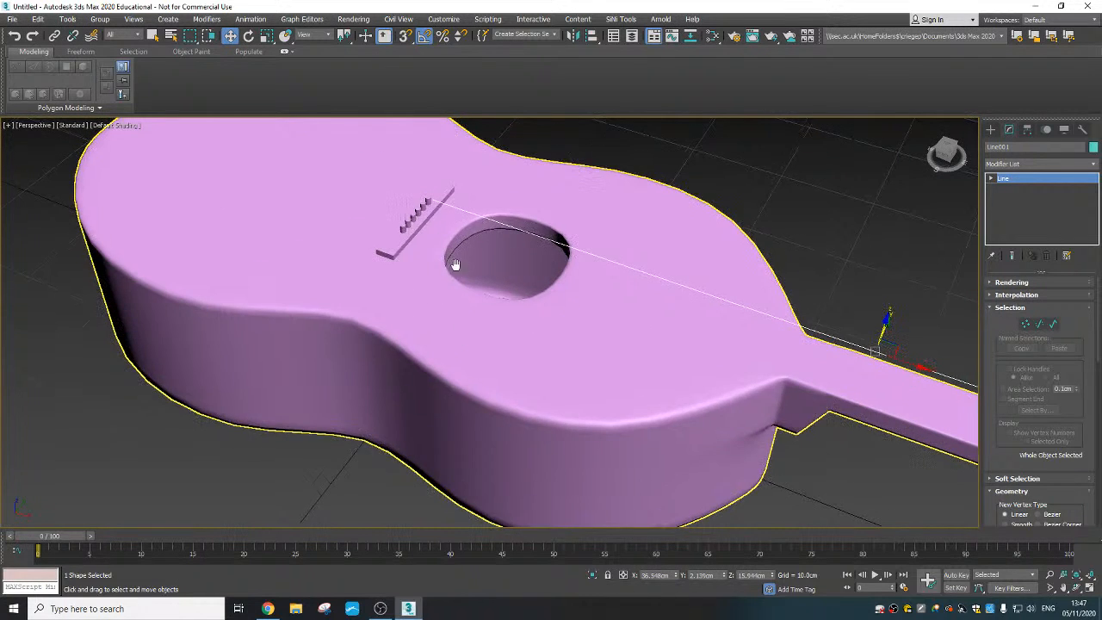
{"action": "mouse_move", "coordinate": [455, 264]}
{"action": "middle_mouse_down"}
{"action": "mouse_move", "coordinate": [491, 362]}
{"action": "mouse_move", "coordinate": [487, 386]}
{"action": "mouse_move", "coordinate": [539, 352]}
{"action": "mouse_move", "coordinate": [512, 268]}
{"action": "mouse_move", "coordinate": [523, 309]}
{"action": "mouse_move", "coordinate": [506, 301]}
{"action": "middle_mouse_up"}
{"action": "key", "text": "F4"}
{"action": "scroll", "coordinate": [531, 259], "scroll_direction": "up", "scroll_amount": 4}
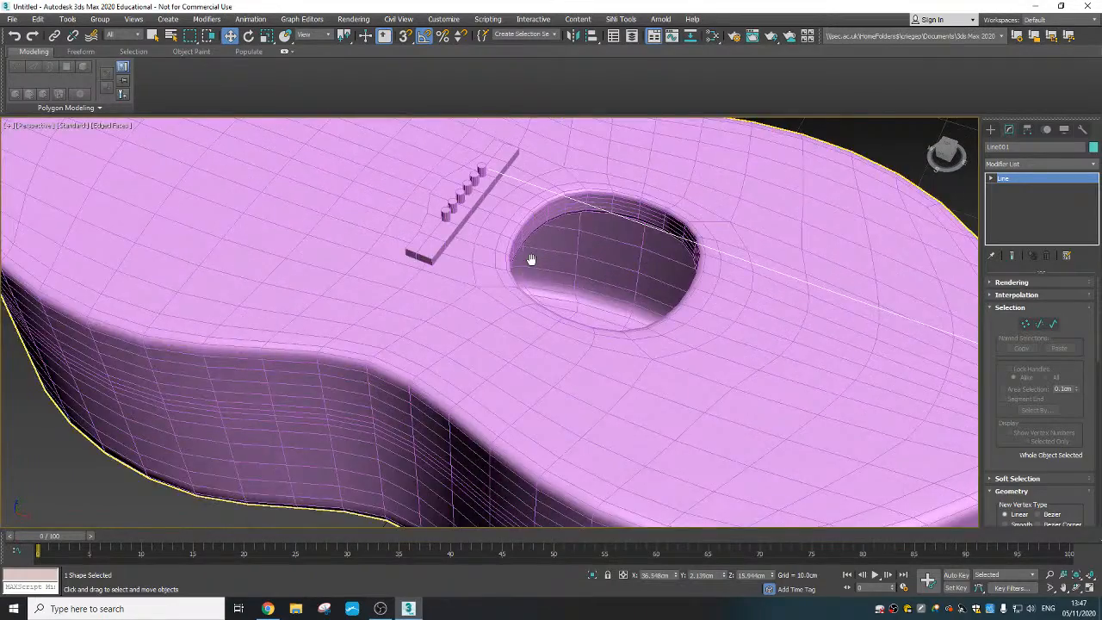
{"action": "scroll", "coordinate": [541, 315], "scroll_direction": "up", "scroll_amount": 4}
{"action": "middle_click_drag", "start_coordinate": [531, 259], "coordinate": [639, 297]}
{"action": "middle_click_drag", "start_coordinate": [640, 297], "coordinate": [579, 265]}
{"action": "scroll", "coordinate": [578, 265], "scroll_direction": "down", "scroll_amount": 6}
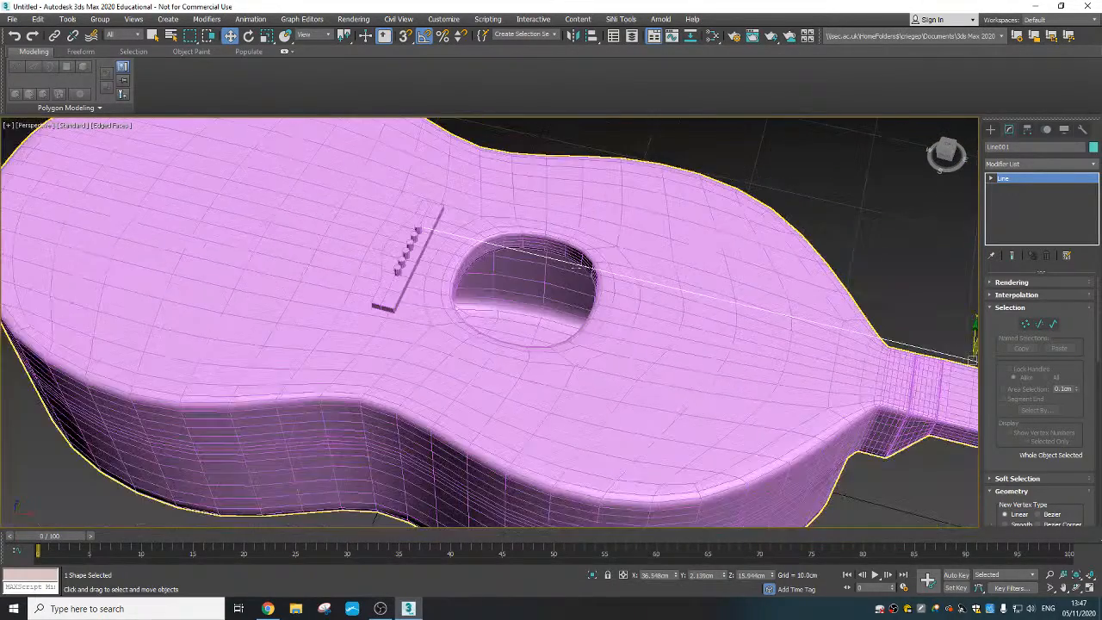
{"action": "middle_click_drag", "start_coordinate": [600, 322], "coordinate": [468, 270]}
{"action": "middle_click_drag", "start_coordinate": [874, 345], "coordinate": [618, 301]}
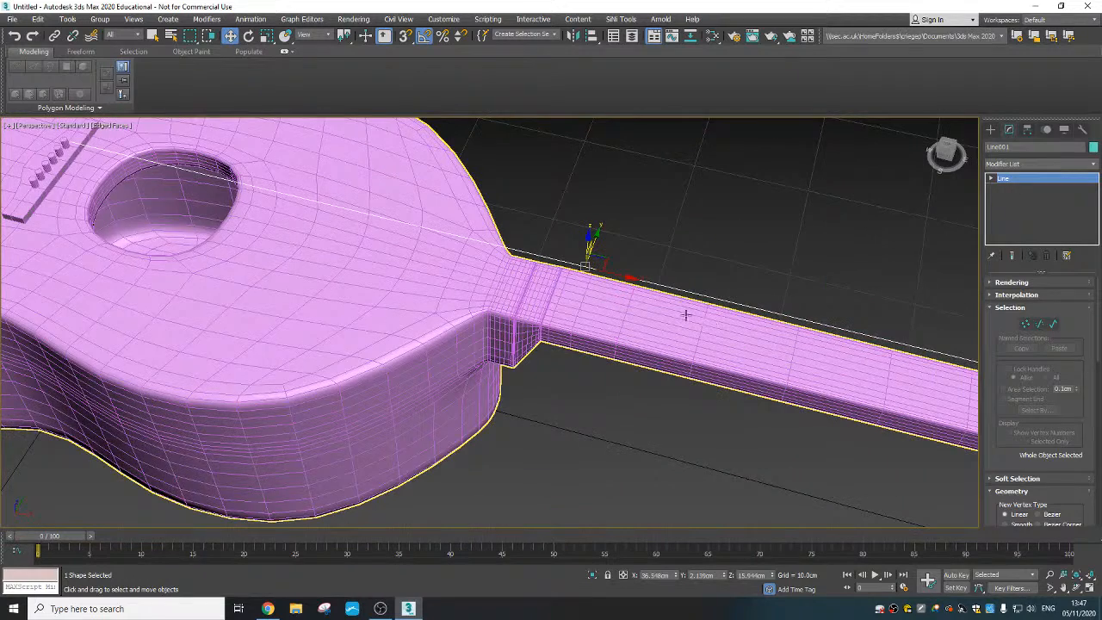
{"action": "middle_click_drag", "start_coordinate": [686, 315], "coordinate": [604, 258], "text": "alt"}
{"action": "left_click_drag", "start_coordinate": [585, 231], "coordinate": [582, 245]}
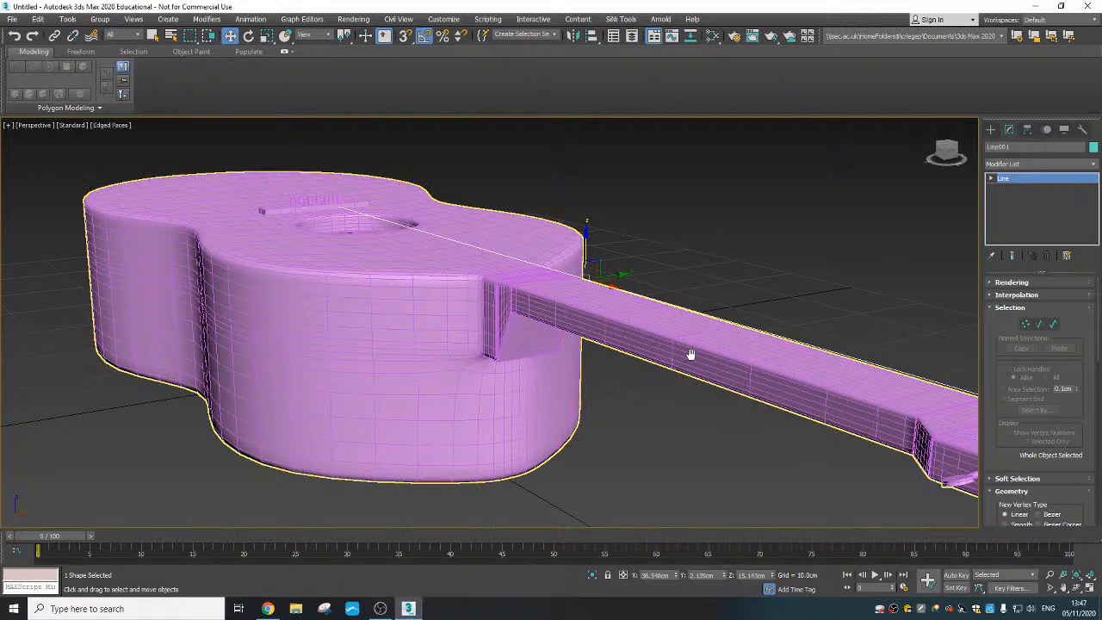
{"action": "middle_click_drag", "start_coordinate": [690, 354], "coordinate": [662, 366]}
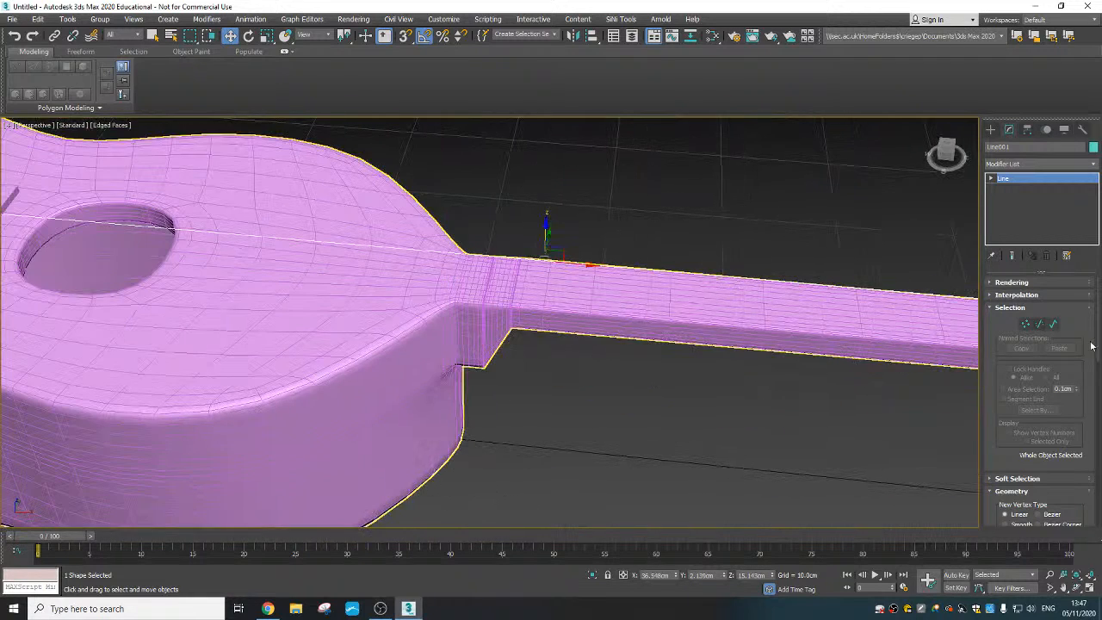
- Refine the line at vertex level by inserting two vertices between the bridge and the sound hole
{"action": "left_click", "coordinate": [1025, 324]}
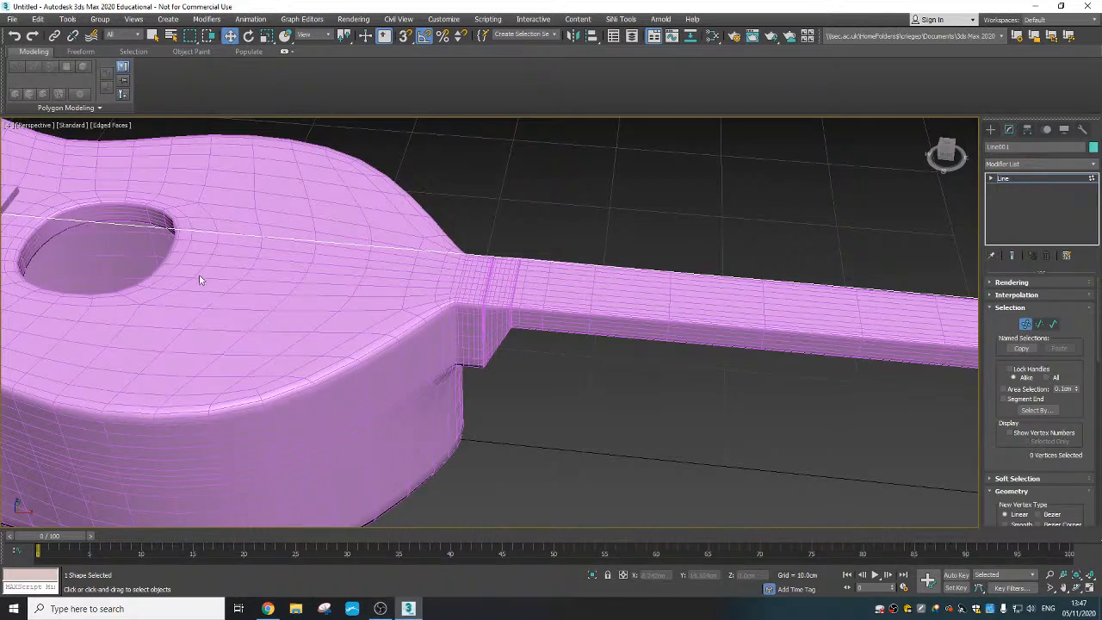
{"action": "scroll", "coordinate": [536, 339], "scroll_direction": "down", "scroll_amount": 5}
{"action": "scroll", "coordinate": [551, 349], "scroll_direction": "up", "scroll_amount": 8}
{"action": "middle_click_drag", "start_coordinate": [449, 338], "coordinate": [427, 285], "text": "alt"}
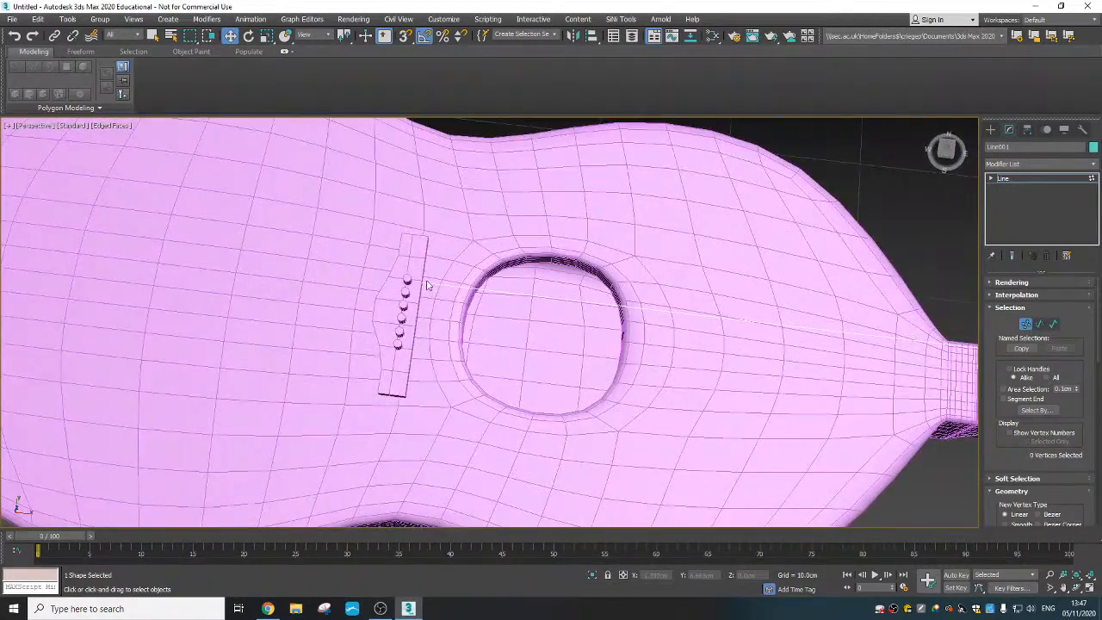
{"action": "scroll", "coordinate": [430, 286], "scroll_direction": "up", "scroll_amount": 5}
{"action": "right_click", "coordinate": [457, 289]}
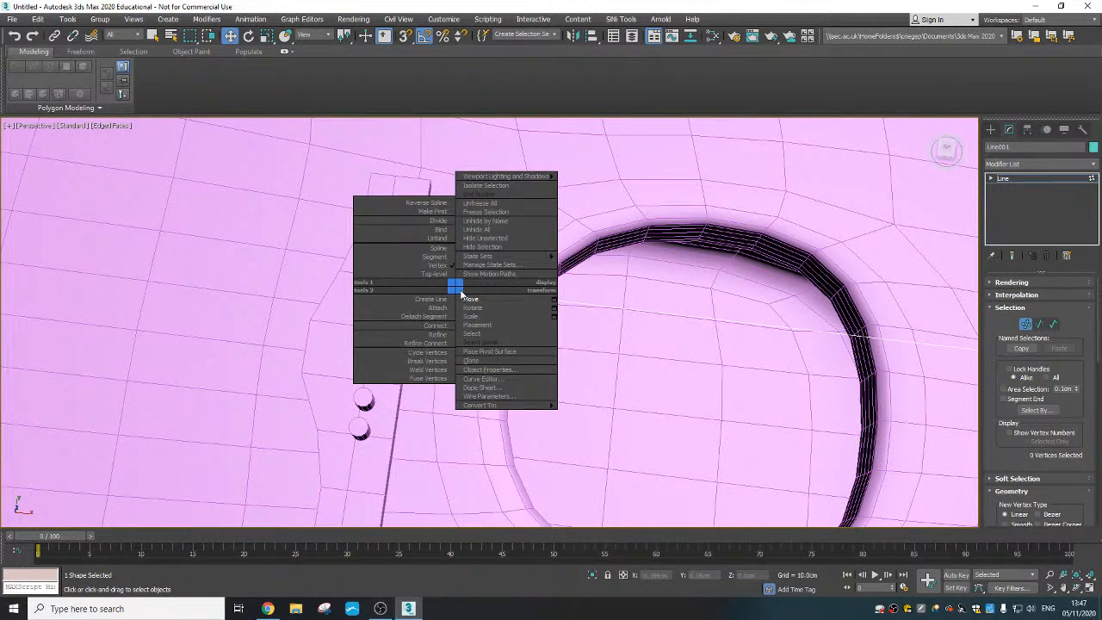
{"action": "left_click", "coordinate": [444, 336]}
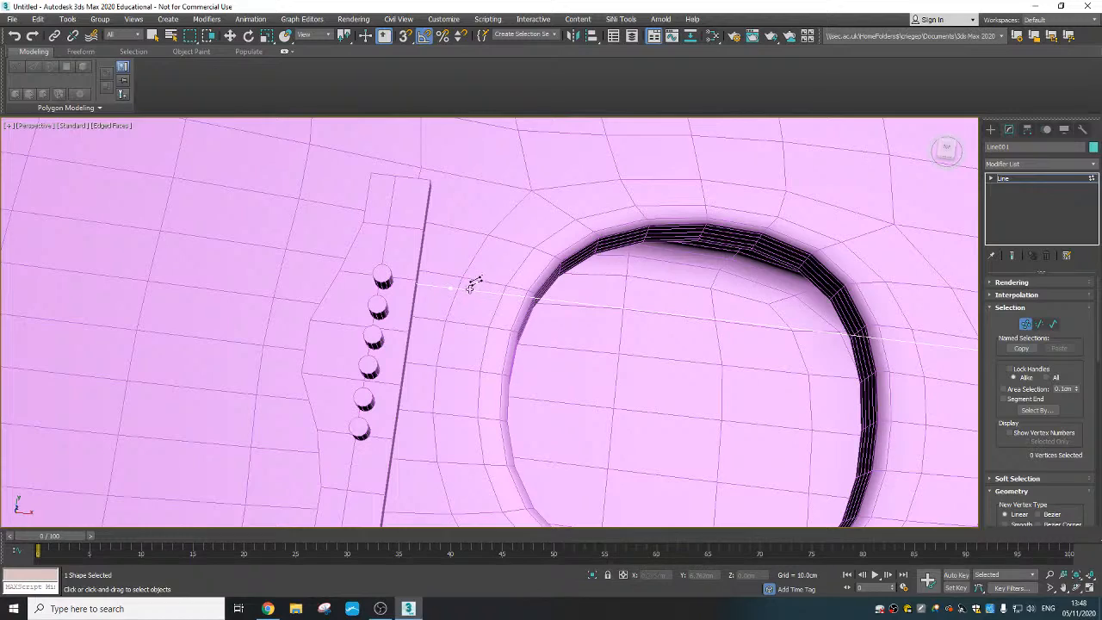
{"action": "middle_click_drag", "start_coordinate": [467, 283], "coordinate": [500, 249], "text": "alt"}
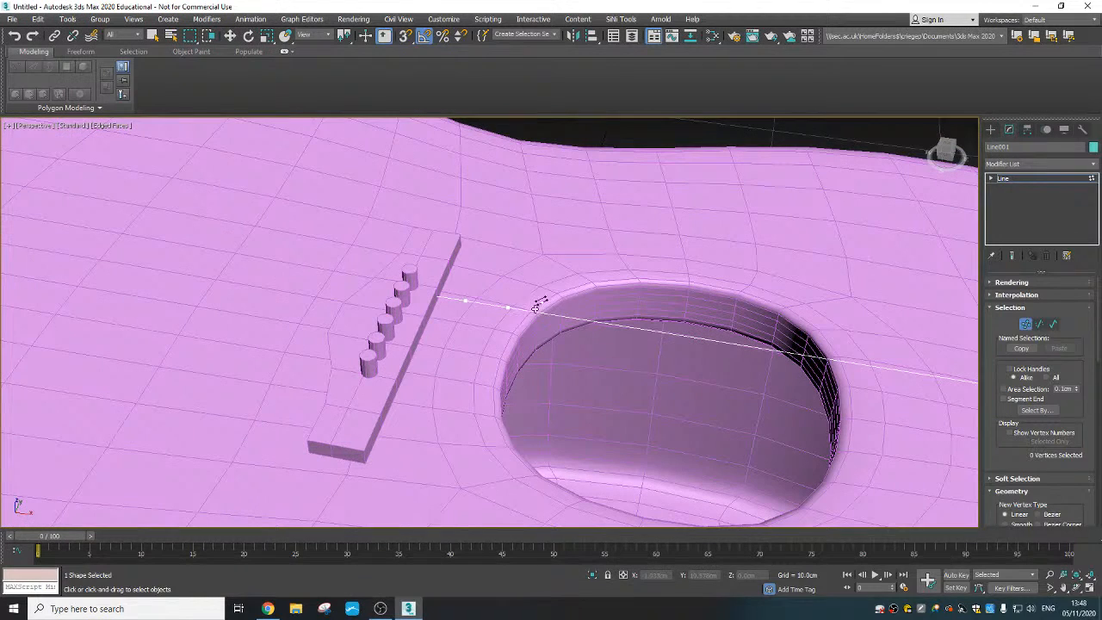
- Delete the inserted line vertex nearest the sound hole
{"action": "key", "text": "w"}
{"action": "left_click", "coordinate": [507, 306]}
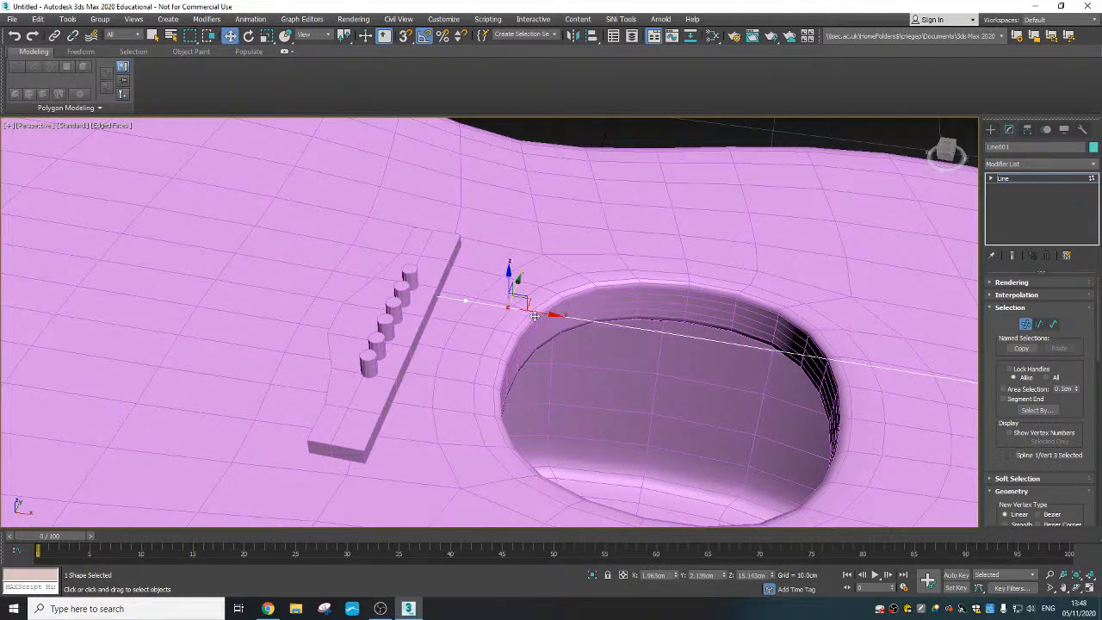
{"action": "left_click", "coordinate": [590, 328]}
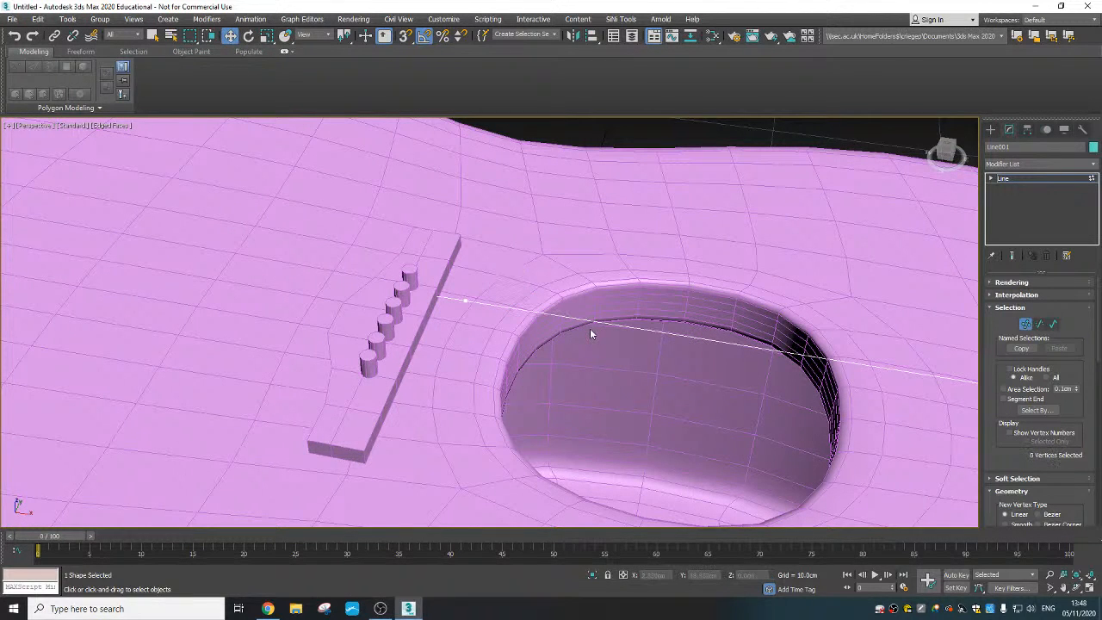
- Raise the line's end vertex at the bridge peg to about Z 15.76 cm
{"action": "left_click", "coordinate": [424, 294]}
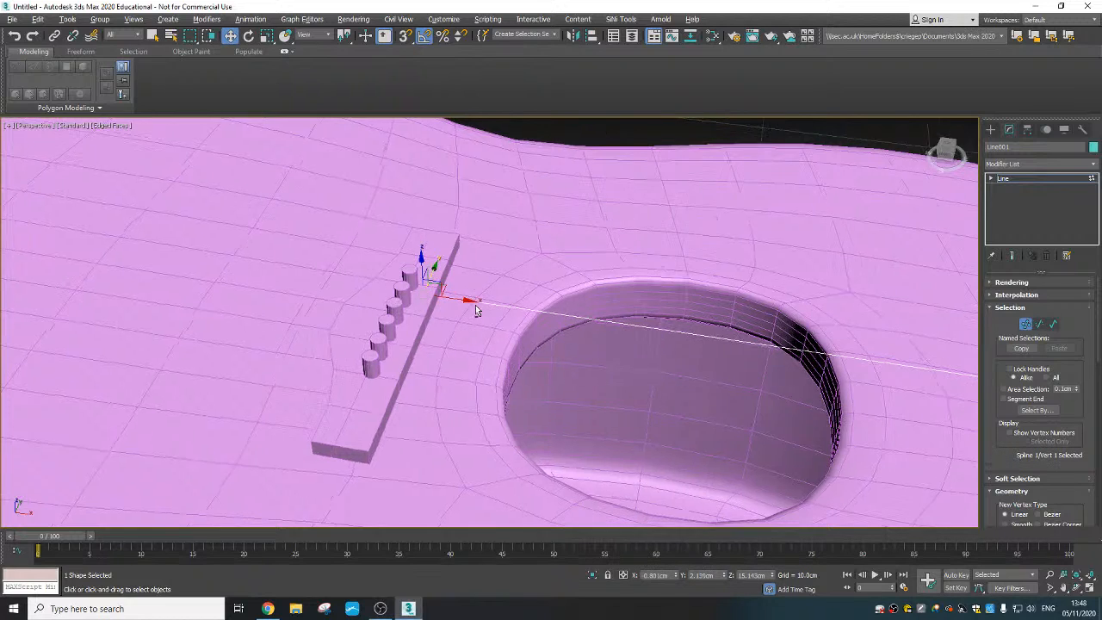
{"action": "mouse_move", "coordinate": [474, 305]}
{"action": "middle_mouse_down", "text": "alt"}
{"action": "mouse_move", "coordinate": [480, 315]}
{"action": "mouse_move", "coordinate": [471, 295]}
{"action": "mouse_move", "coordinate": [494, 301]}
{"action": "mouse_move", "coordinate": [485, 291]}
{"action": "middle_mouse_up", "text": "alt"}
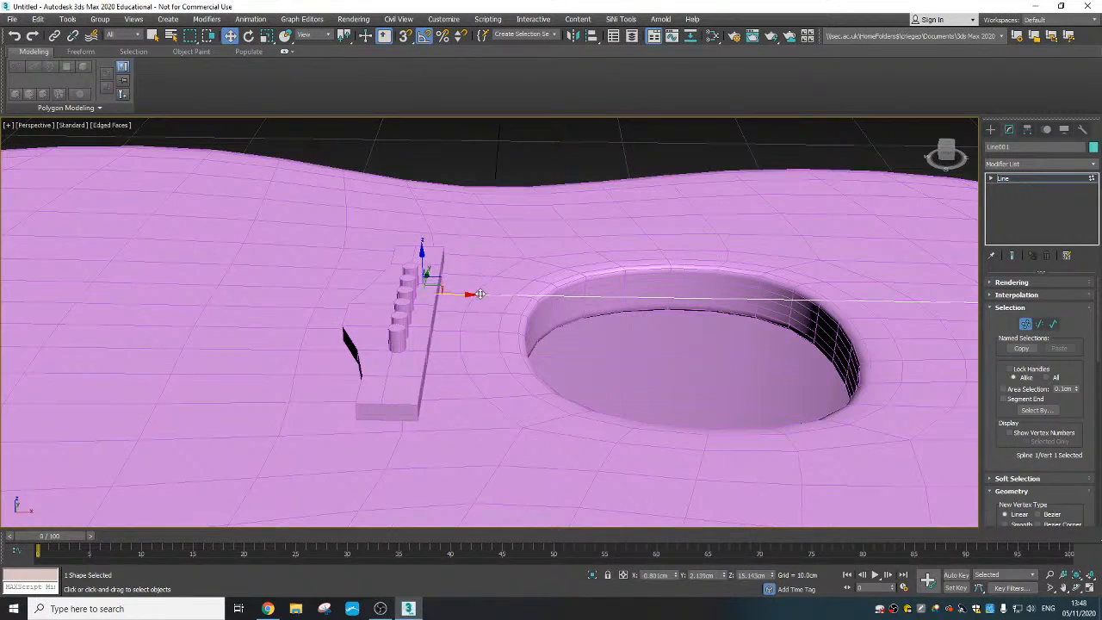
{"action": "left_click_drag", "start_coordinate": [420, 260], "coordinate": [419, 249]}
{"action": "scroll", "coordinate": [482, 305], "scroll_direction": "up", "scroll_amount": 4}
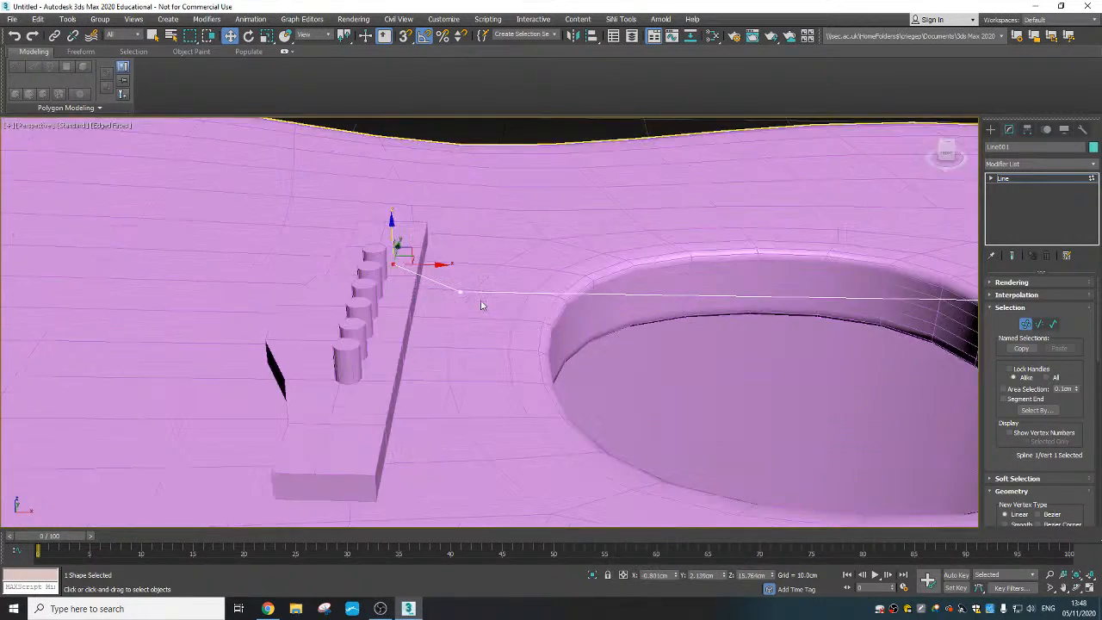
- Move the line's second vertex toward the sound hole to about X 0.88 cm and raise it to about Z 15.26 cm
{"action": "left_click", "coordinate": [465, 303]}
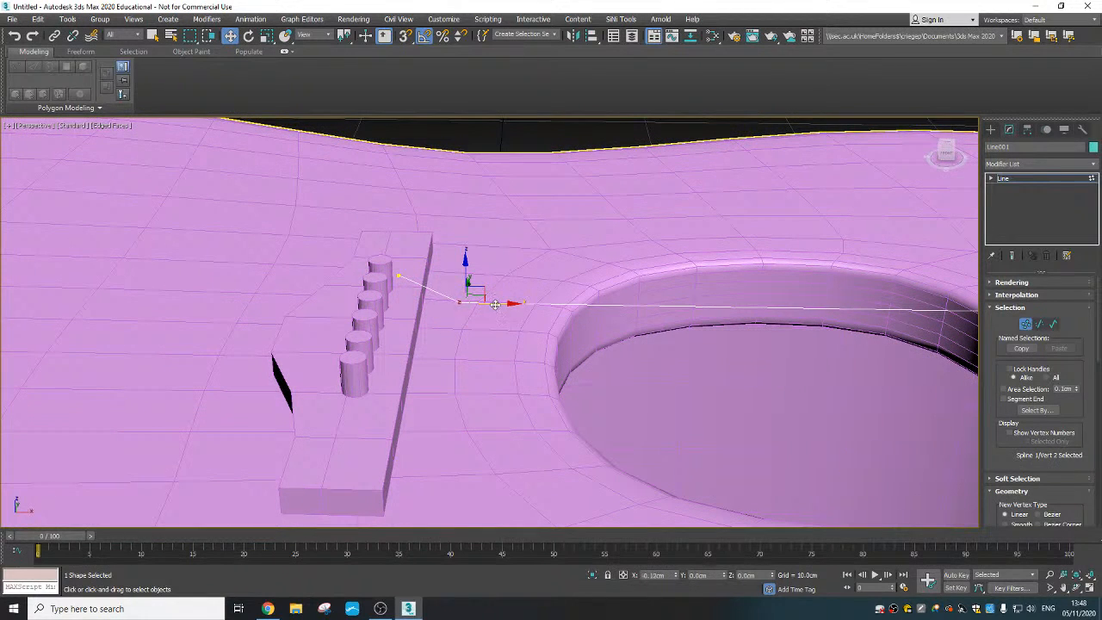
{"action": "left_click_drag", "start_coordinate": [500, 304], "coordinate": [513, 304]}
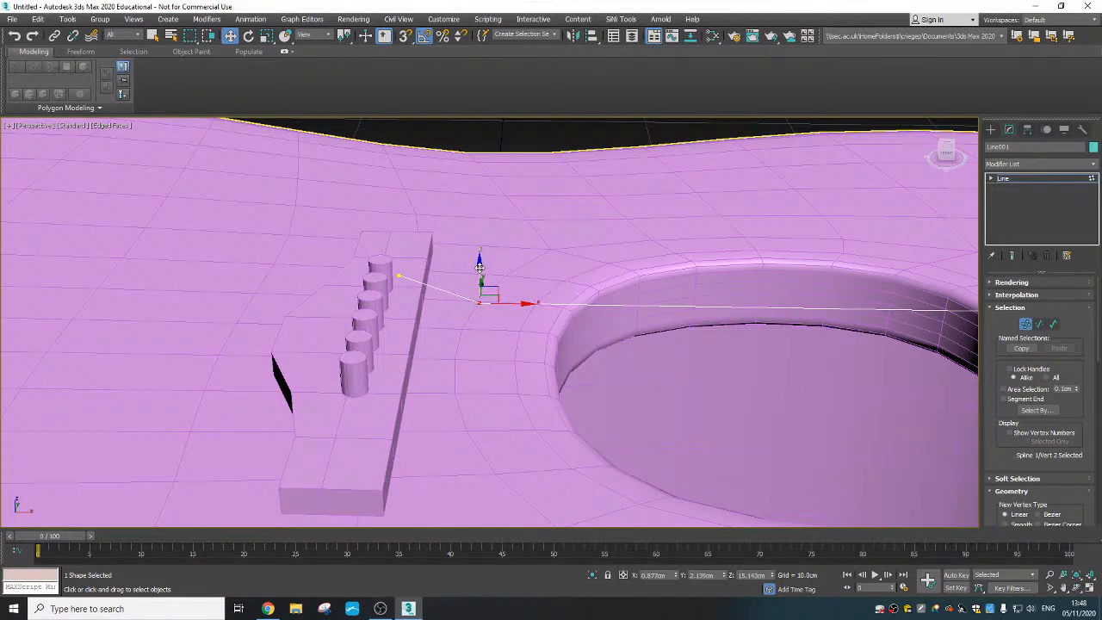
{"action": "left_click_drag", "start_coordinate": [479, 268], "coordinate": [478, 263]}
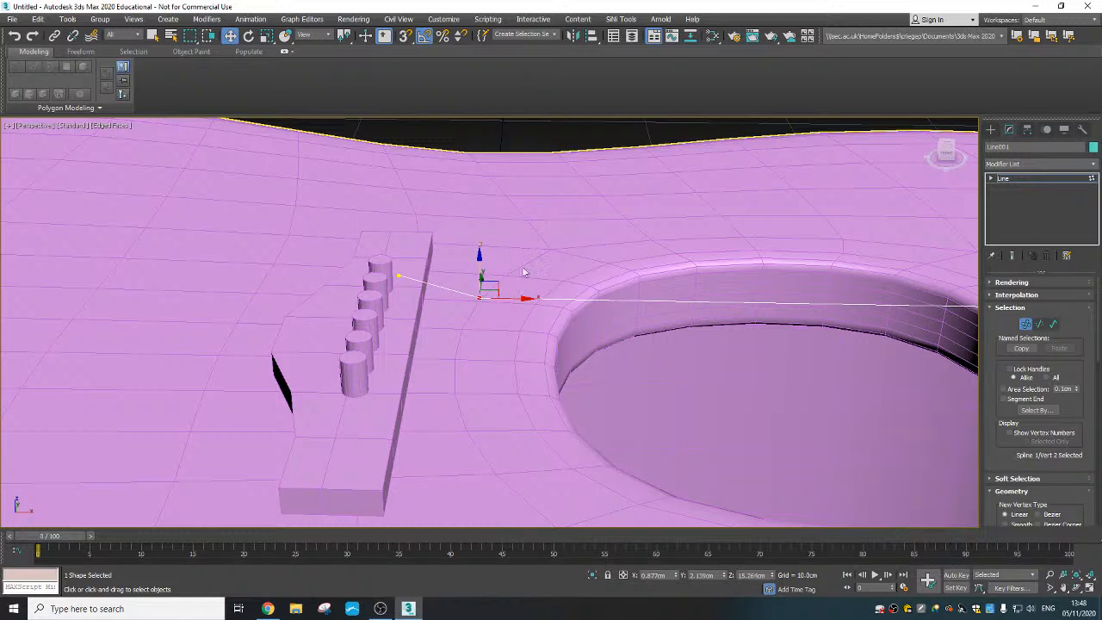
- Refine the line by inserting three vertices between its end at the bridge peg and the bridge's edge facing the sound hole
{"action": "scroll", "coordinate": [482, 283], "scroll_direction": "up", "scroll_amount": 5}
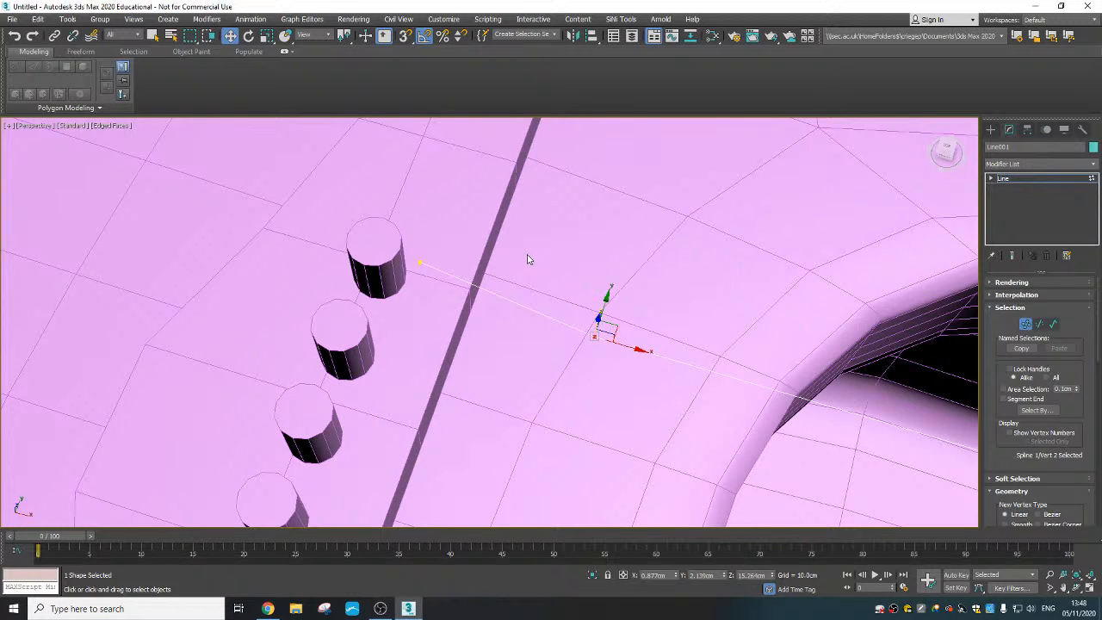
{"action": "right_click", "coordinate": [432, 273]}
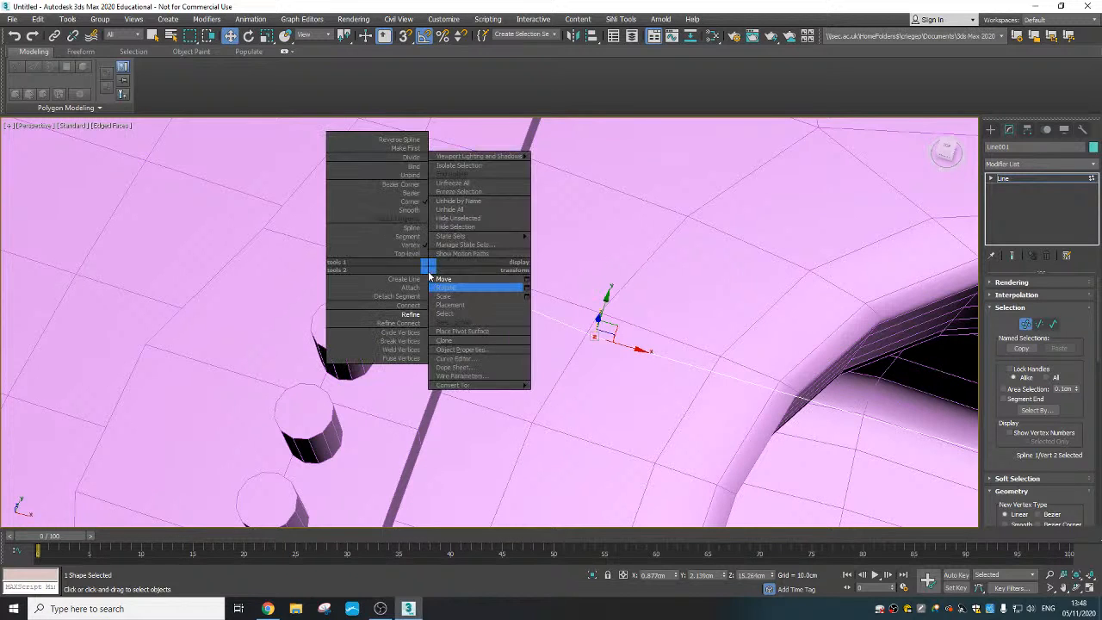
{"action": "left_click", "coordinate": [415, 314]}
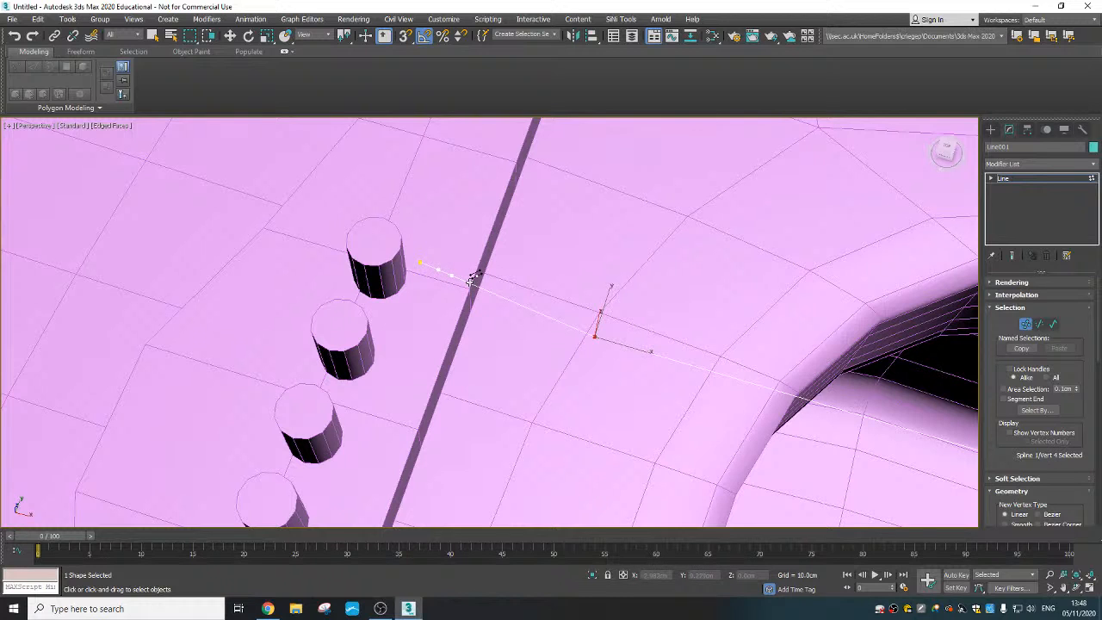
{"action": "key", "text": "w"}
- Move the line's end vertex against the first bridge peg, to about Y 2.04 cm and Z 15.91 cm
{"action": "left_click", "coordinate": [421, 264]}
{"action": "middle_click_drag", "start_coordinate": [420, 289], "coordinate": [423, 311], "text": "alt"}
{"action": "left_click_drag", "start_coordinate": [440, 251], "coordinate": [429, 261]}
{"action": "middle_click_drag", "start_coordinate": [428, 258], "coordinate": [402, 250], "text": "alt"}
{"action": "left_click_drag", "start_coordinate": [402, 250], "coordinate": [433, 260]}
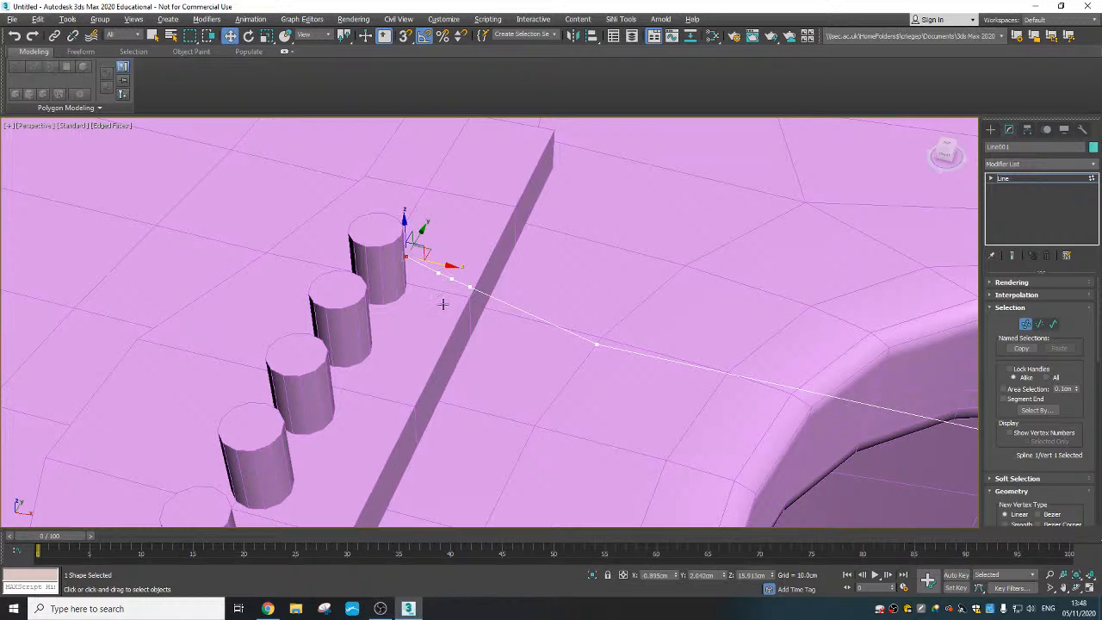
- Move the line's second vertex to the peg's side facing the neighbouring peg, at about X -1.10 cm, Y 1.66 cm
{"action": "middle_click_drag", "start_coordinate": [443, 302], "coordinate": [452, 320], "text": "alt"}
{"action": "left_click", "coordinate": [438, 267]}
{"action": "left_click_drag", "start_coordinate": [459, 266], "coordinate": [387, 285]}
{"action": "middle_click_drag", "start_coordinate": [443, 304], "coordinate": [447, 256], "text": "alt"}
{"action": "left_click", "coordinate": [445, 258]}
- Move the line's third vertex behind the peg, to about X -1.49 cm, Y 2.00 cm
{"action": "middle_click_drag", "start_coordinate": [522, 282], "coordinate": [533, 300]}
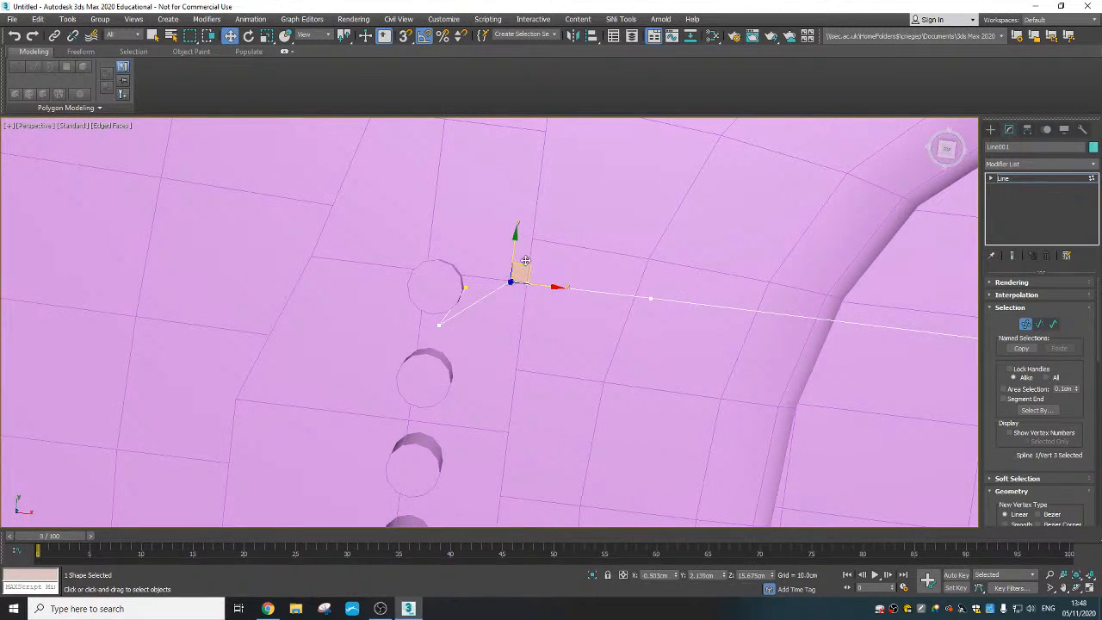
{"action": "left_click", "coordinate": [523, 289]}
{"action": "left_click", "coordinate": [511, 281]}
{"action": "left_click_drag", "start_coordinate": [420, 272], "coordinate": [422, 269]}
- Refine another vertex into the line near the bridge's edge and move the fourth vertex to the peg's outer side, about X -1.17 cm, Y 2.34 cm
{"action": "right_click", "coordinate": [508, 284]}
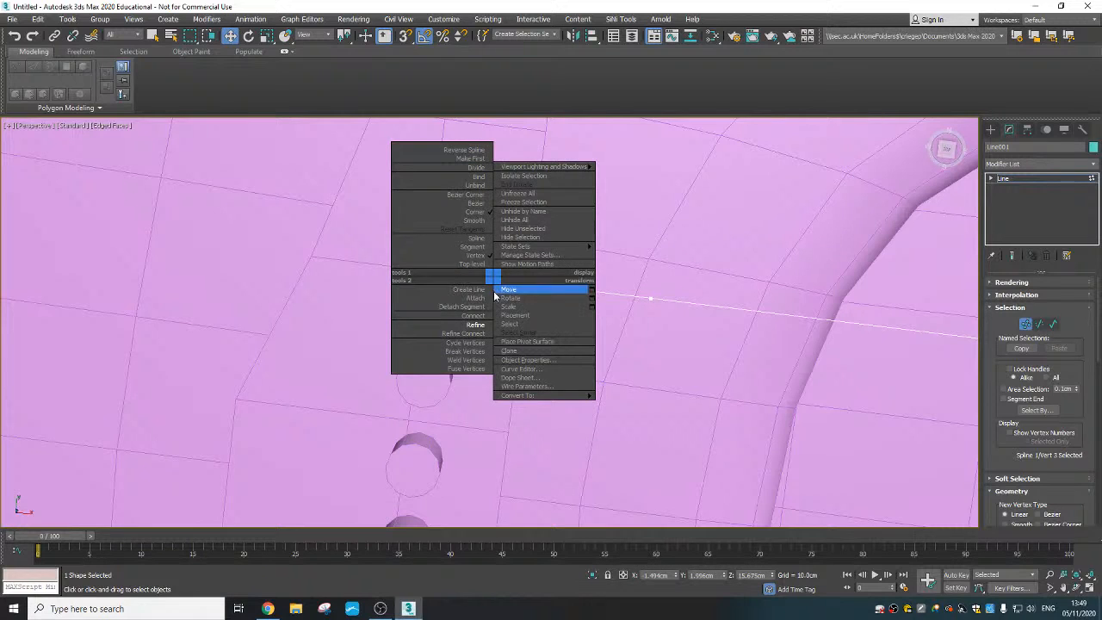
{"action": "left_click", "coordinate": [456, 321]}
{"action": "key", "text": "w"}
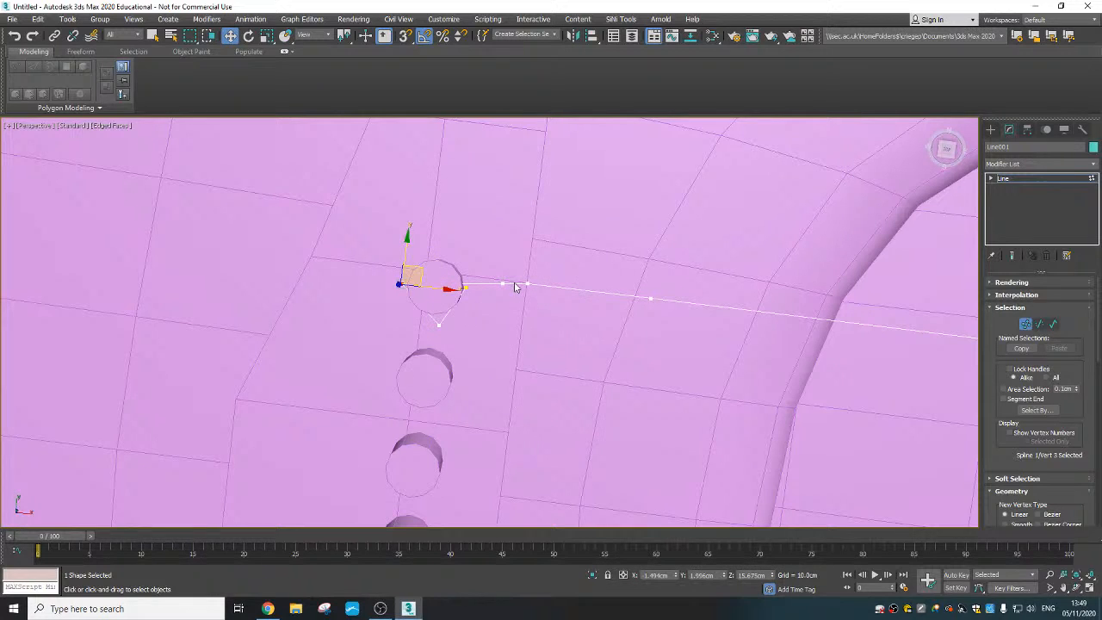
{"action": "left_click", "coordinate": [504, 283]}
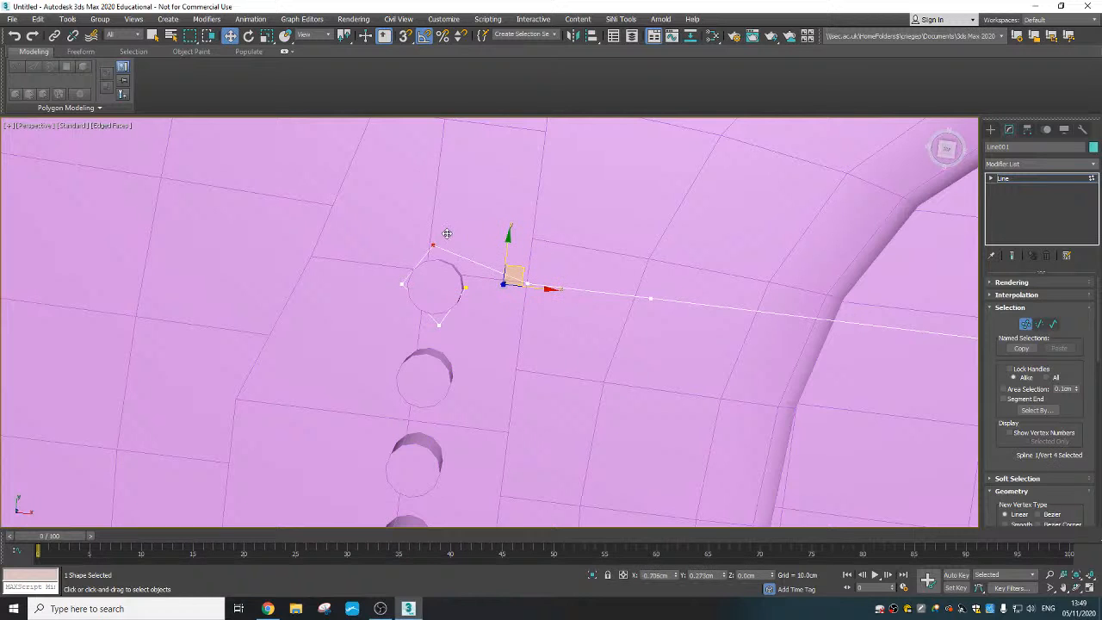
{"action": "middle_click_drag", "start_coordinate": [460, 247], "coordinate": [424, 287], "text": "alt"}
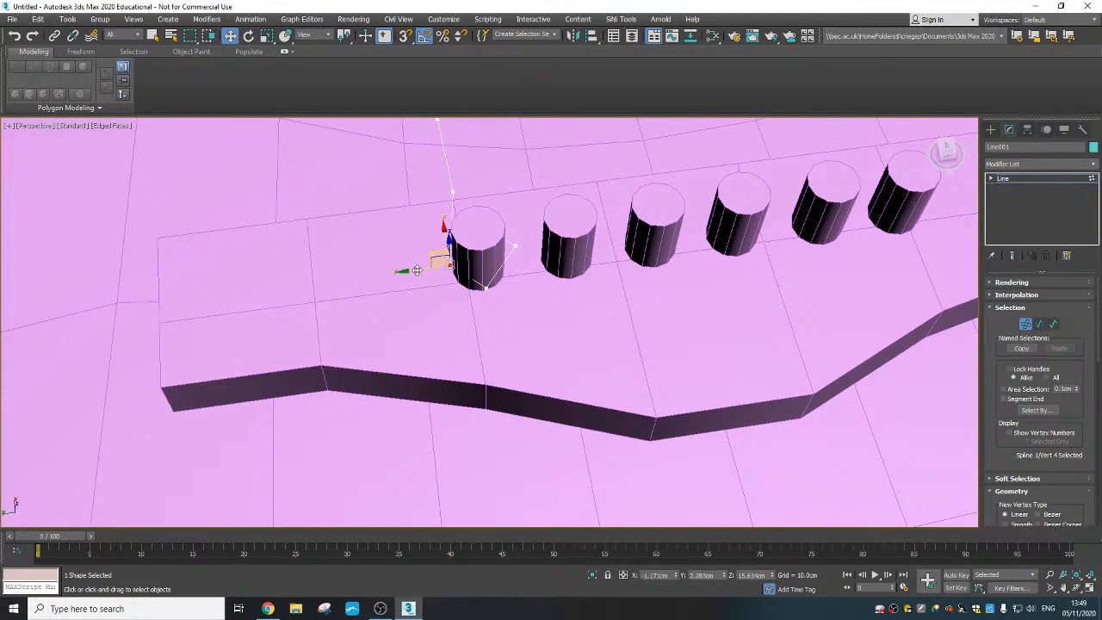
{"action": "scroll", "coordinate": [443, 267], "scroll_direction": "up", "scroll_amount": 3}
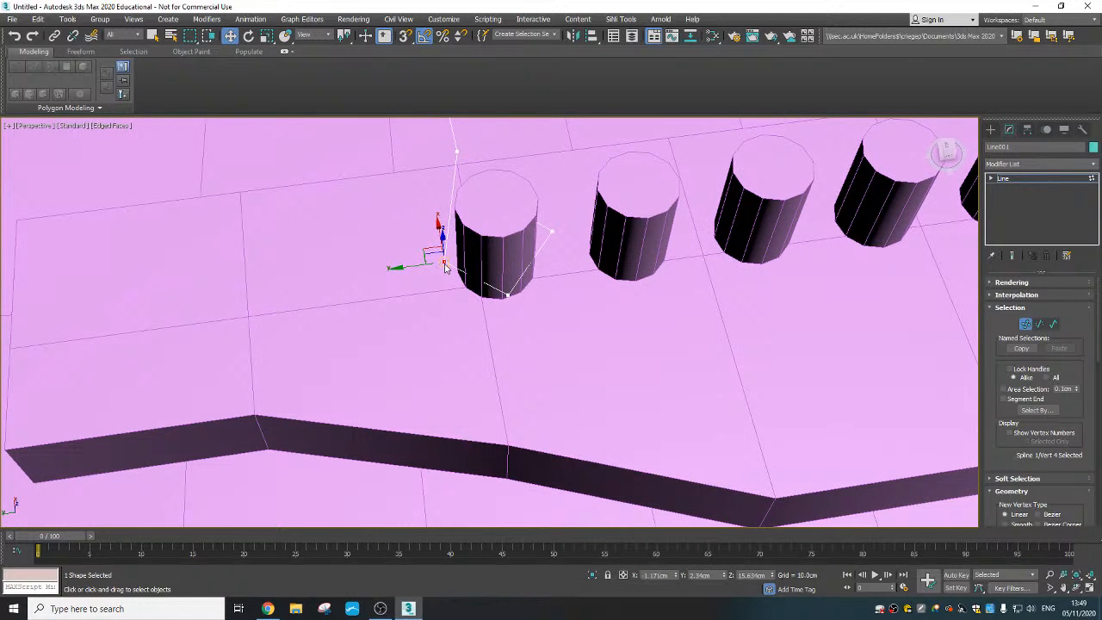
- Set the line's fourth, third and second vertices around the peg to Smooth
{"action": "right_click", "coordinate": [444, 267]}
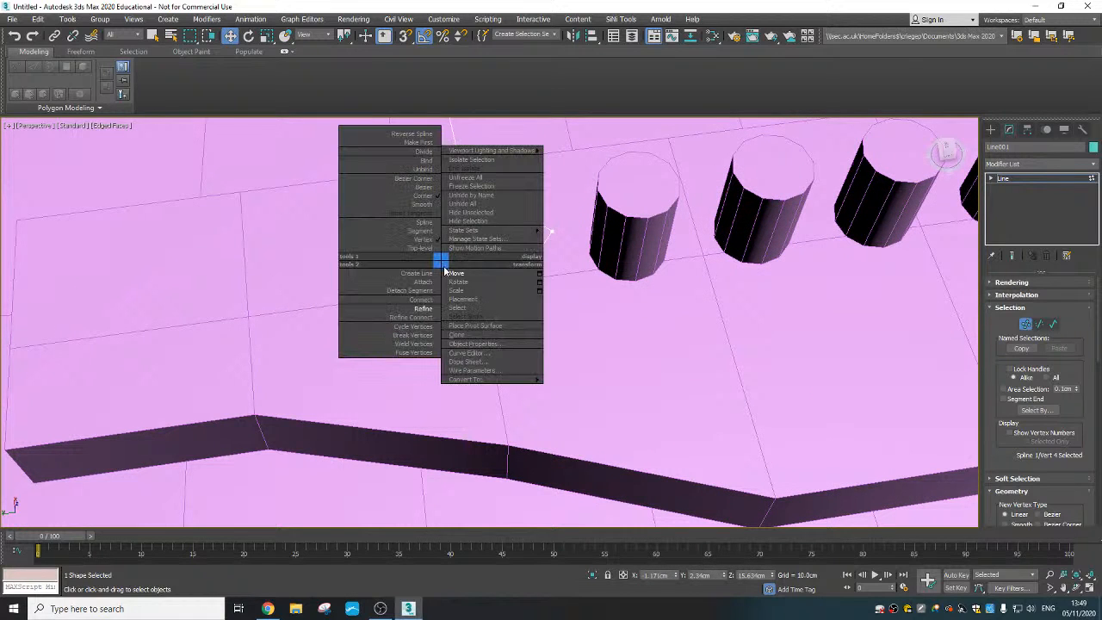
{"action": "left_click", "coordinate": [426, 209]}
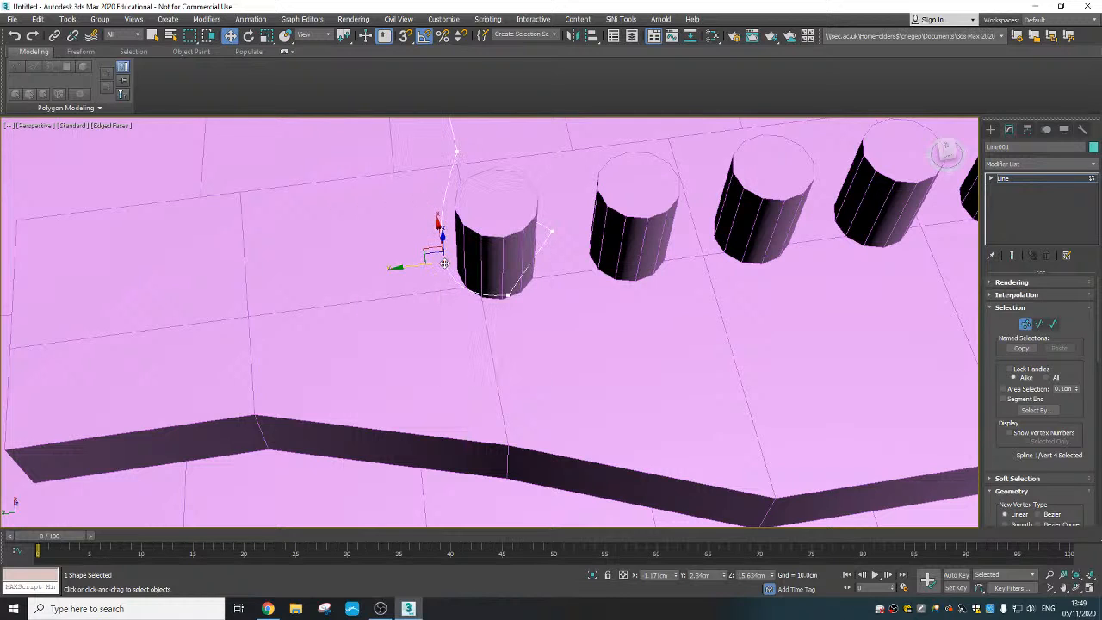
{"action": "left_click", "coordinate": [508, 295]}
{"action": "right_click", "coordinate": [504, 275]}
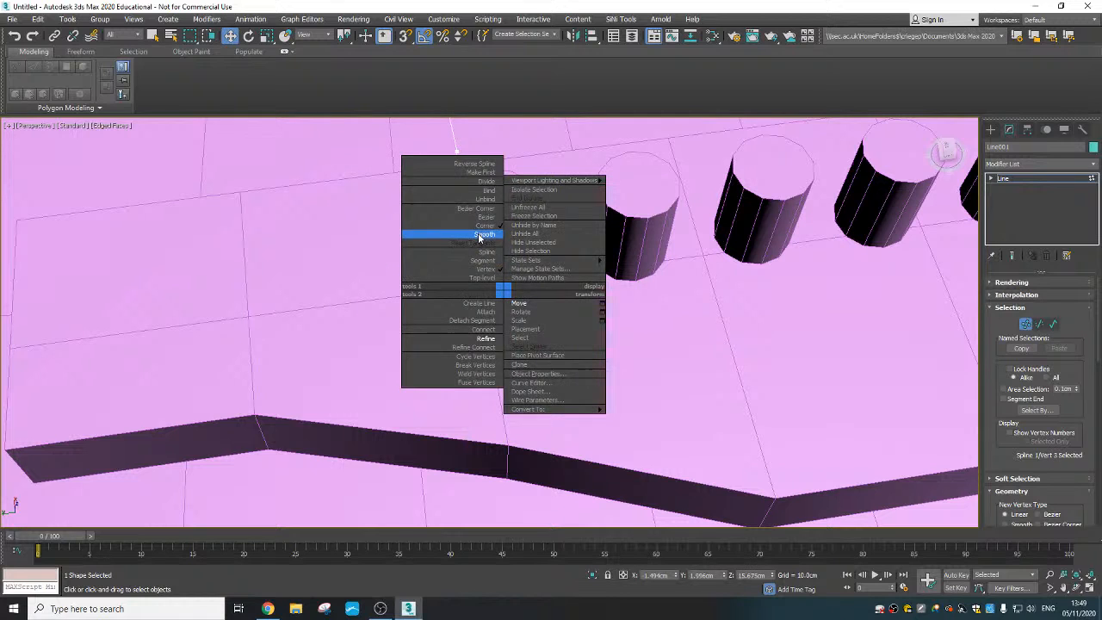
{"action": "left_click", "coordinate": [486, 233]}
{"action": "left_click", "coordinate": [552, 233]}
{"action": "right_click", "coordinate": [553, 229]}
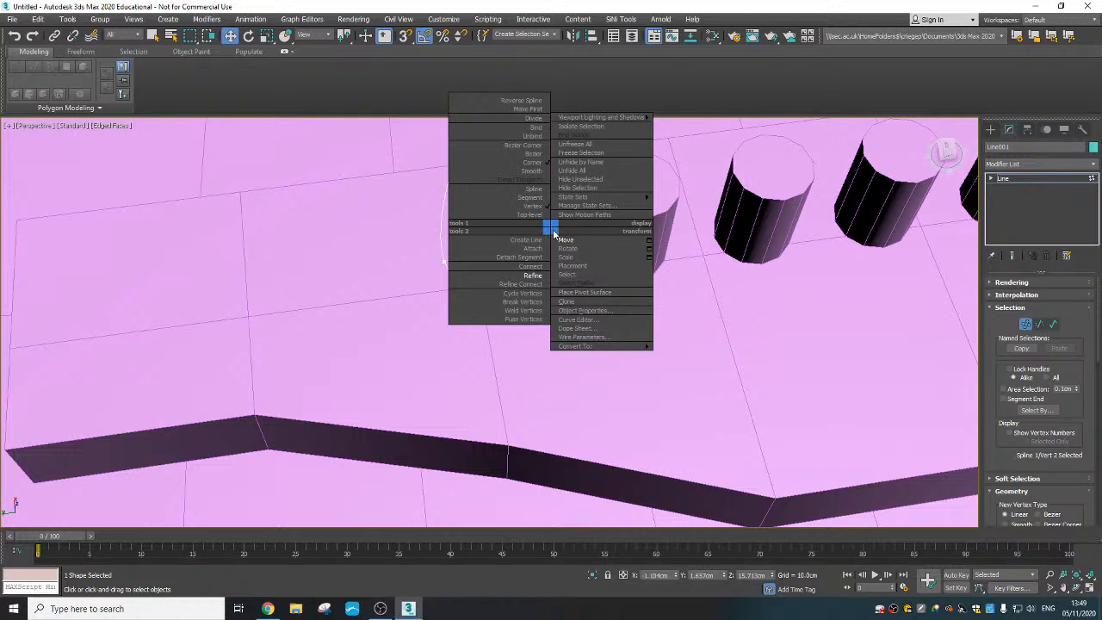
{"action": "left_click", "coordinate": [537, 174]}
- Move the second vertex closer to the peg, to about X -1.15 cm, Y 1.73 cm
{"action": "middle_click_drag", "start_coordinate": [585, 287], "coordinate": [546, 253], "text": "alt"}
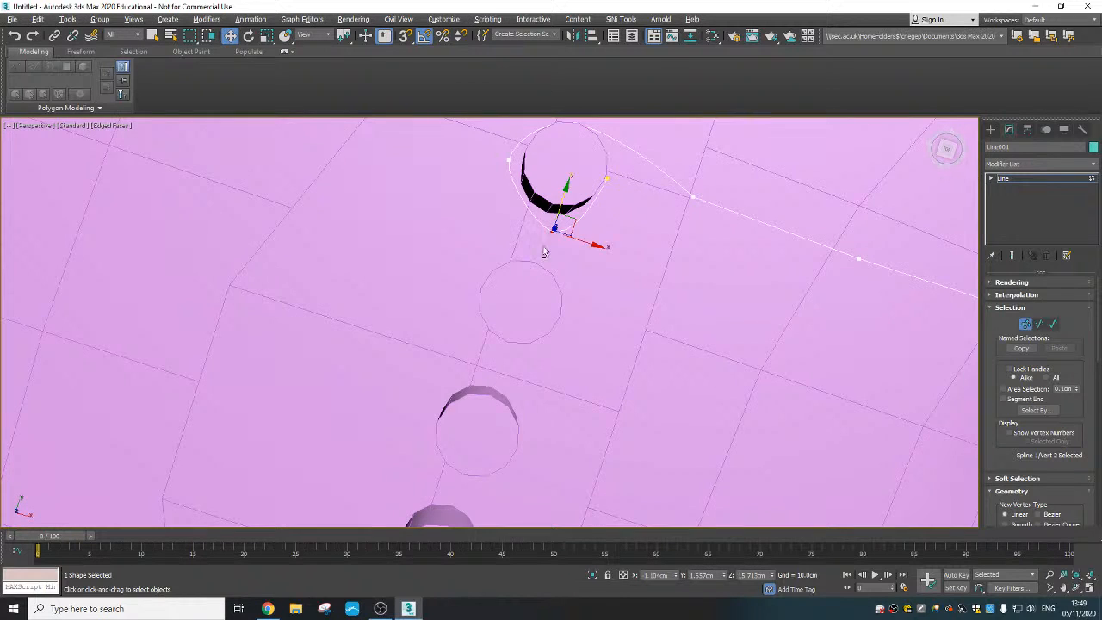
{"action": "middle_click_drag", "start_coordinate": [594, 220], "coordinate": [565, 370]}
{"action": "scroll", "coordinate": [586, 285], "scroll_direction": "up", "scroll_amount": 2}
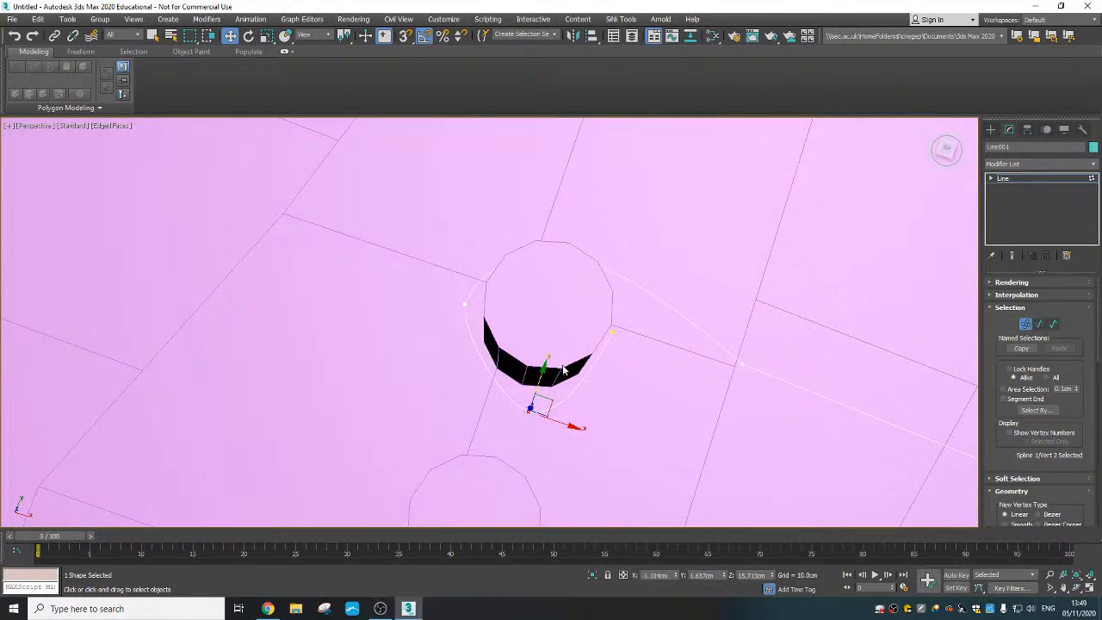
{"action": "left_click_drag", "start_coordinate": [550, 401], "coordinate": [547, 380]}
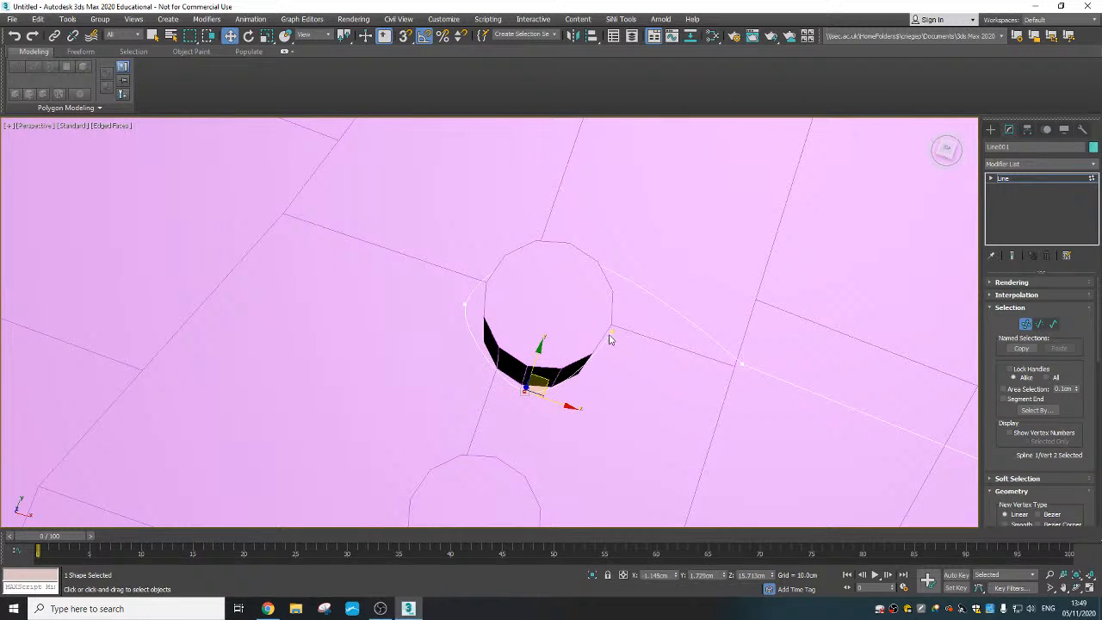
- Change the line's end vertex at the peg to a Bezier vertex
{"action": "left_click", "coordinate": [612, 332]}
{"action": "right_click", "coordinate": [612, 332]}
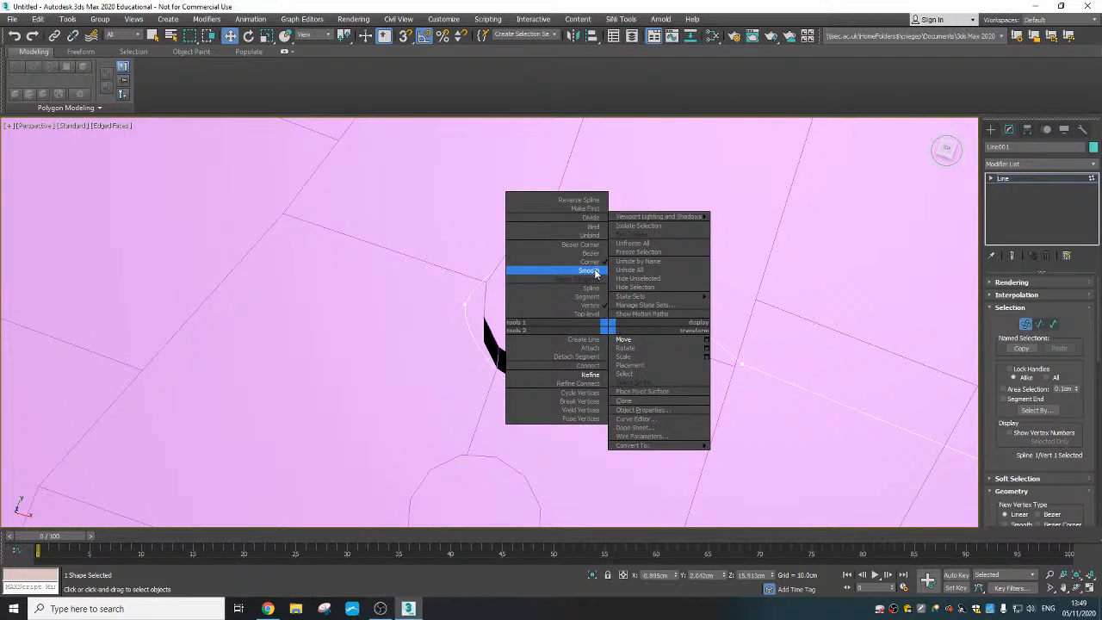
{"action": "left_click", "coordinate": [540, 267]}
{"action": "middle_click_drag", "start_coordinate": [639, 371], "coordinate": [630, 337], "text": "alt"}
{"action": "right_click", "coordinate": [613, 334]}
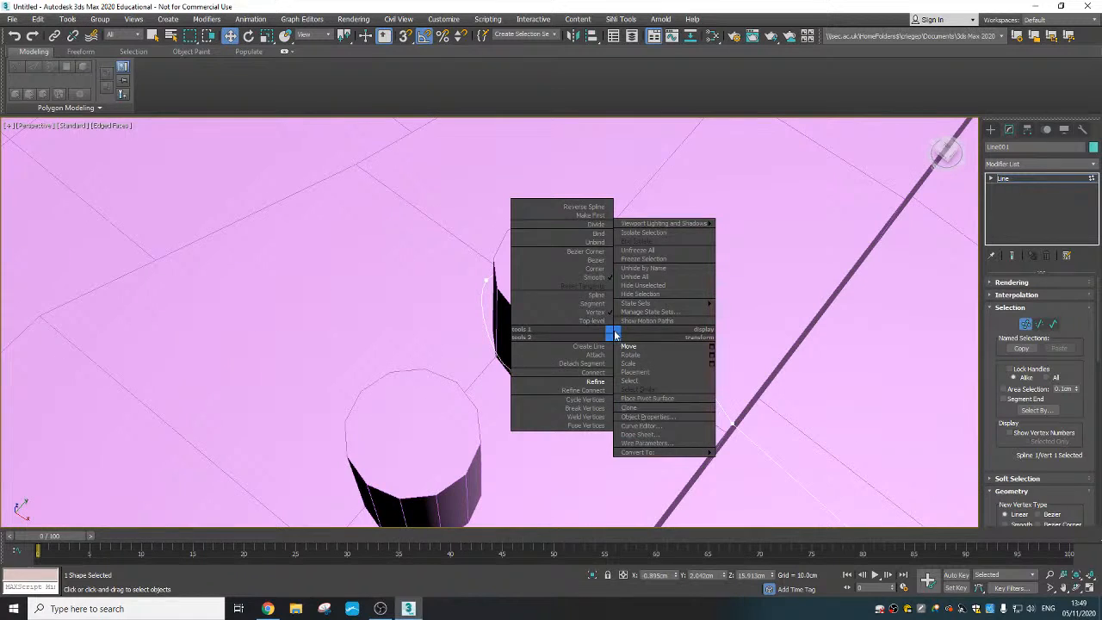
{"action": "left_click", "coordinate": [600, 267]}
- Adjust the end vertex's handle to curve around the peg and shift the vertex to about X -0.91 cm
{"action": "middle_click_drag", "start_coordinate": [602, 275], "coordinate": [630, 384], "text": "alt"}
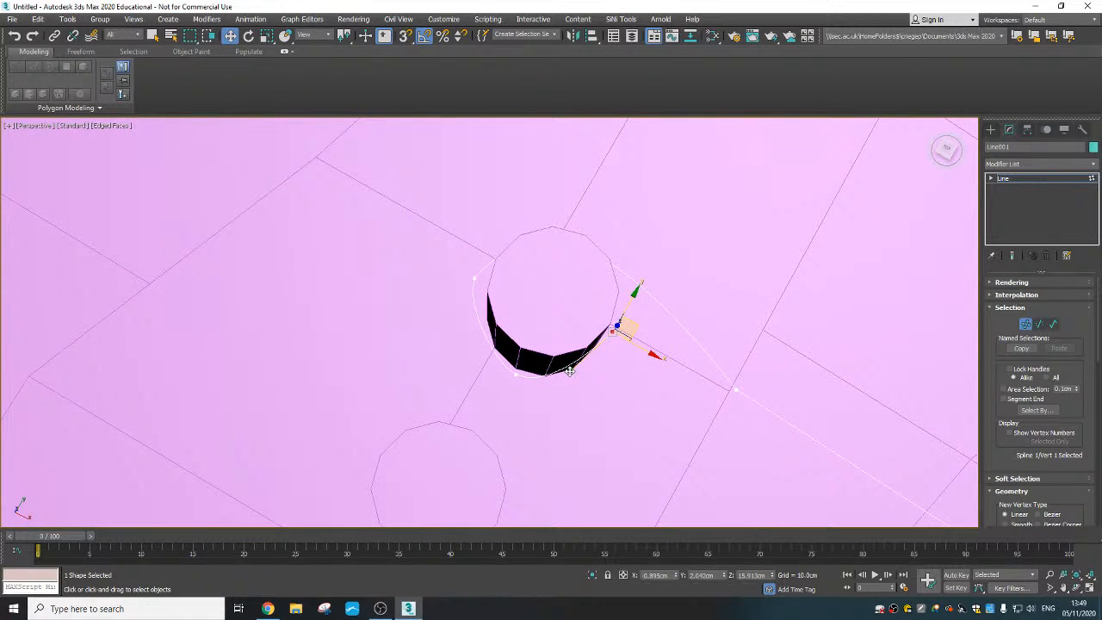
{"action": "left_click_drag", "start_coordinate": [568, 371], "coordinate": [597, 381]}
{"action": "middle_click_drag", "start_coordinate": [642, 387], "coordinate": [616, 381], "text": "alt"}
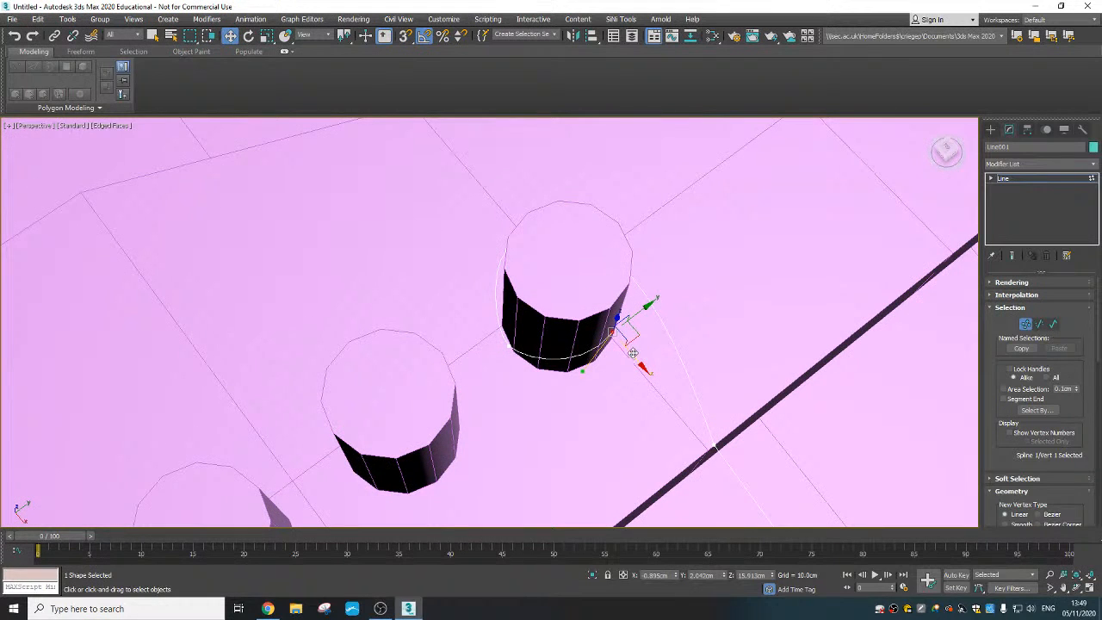
{"action": "middle_click_drag", "start_coordinate": [633, 344], "coordinate": [554, 366], "text": "alt"}
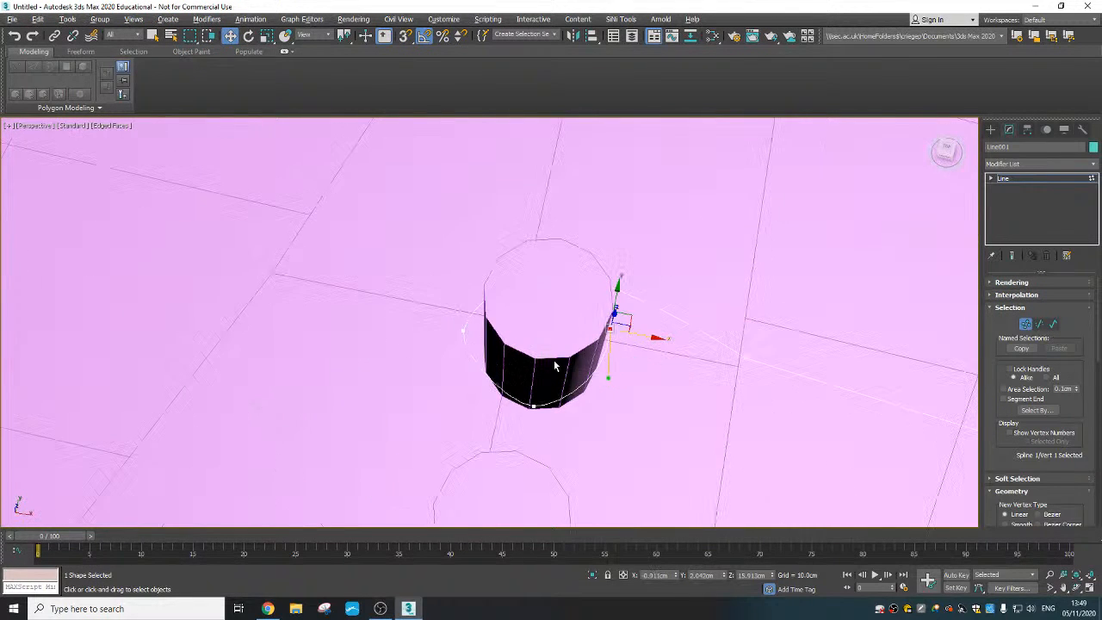
- Move the third vertex closer to the peg along X and the fourth vertex to about Y 2.28 cm, Z 15.62 cm
{"action": "left_click", "coordinate": [465, 332]}
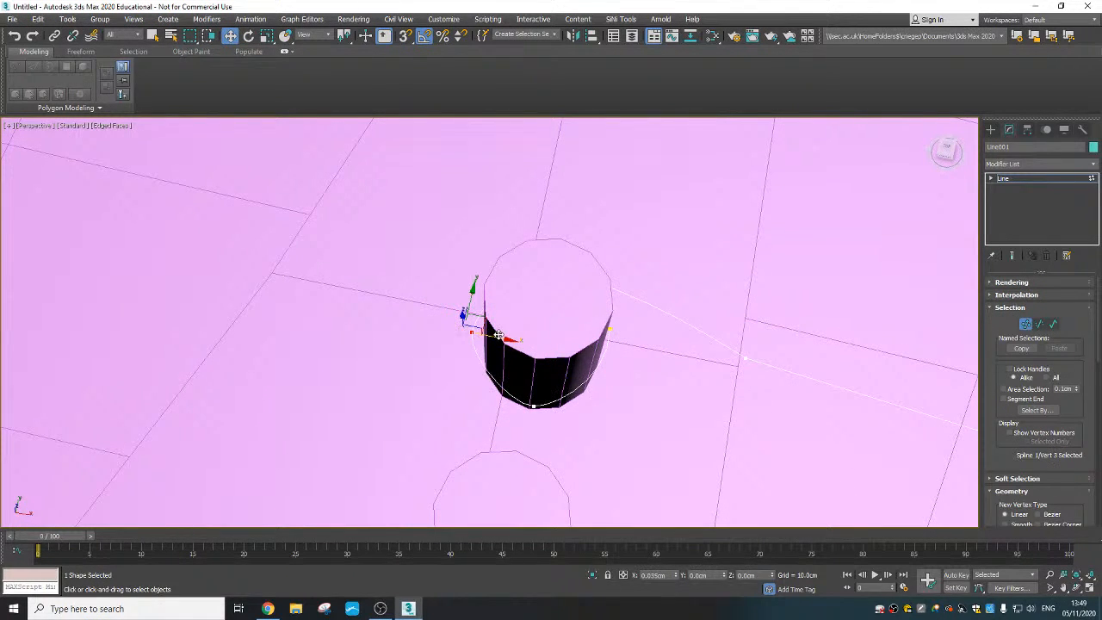
{"action": "middle_click_drag", "start_coordinate": [487, 334], "coordinate": [371, 321], "text": "alt"}
{"action": "left_click", "coordinate": [368, 343]}
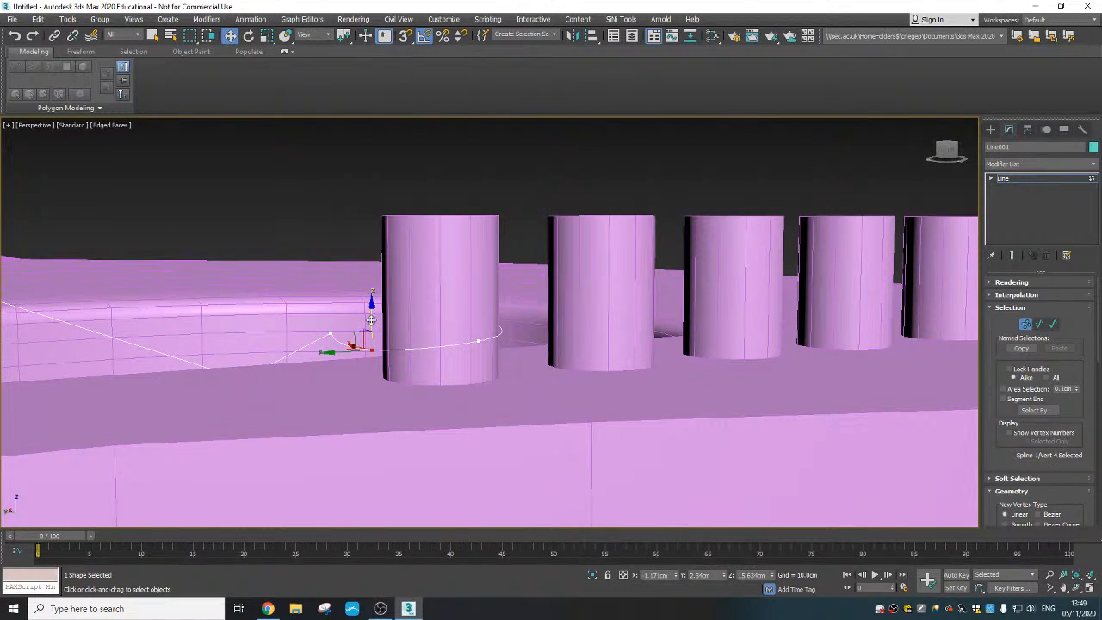
{"action": "left_click_drag", "start_coordinate": [371, 321], "coordinate": [370, 326]}
{"action": "left_click_drag", "start_coordinate": [339, 359], "coordinate": [349, 357]}
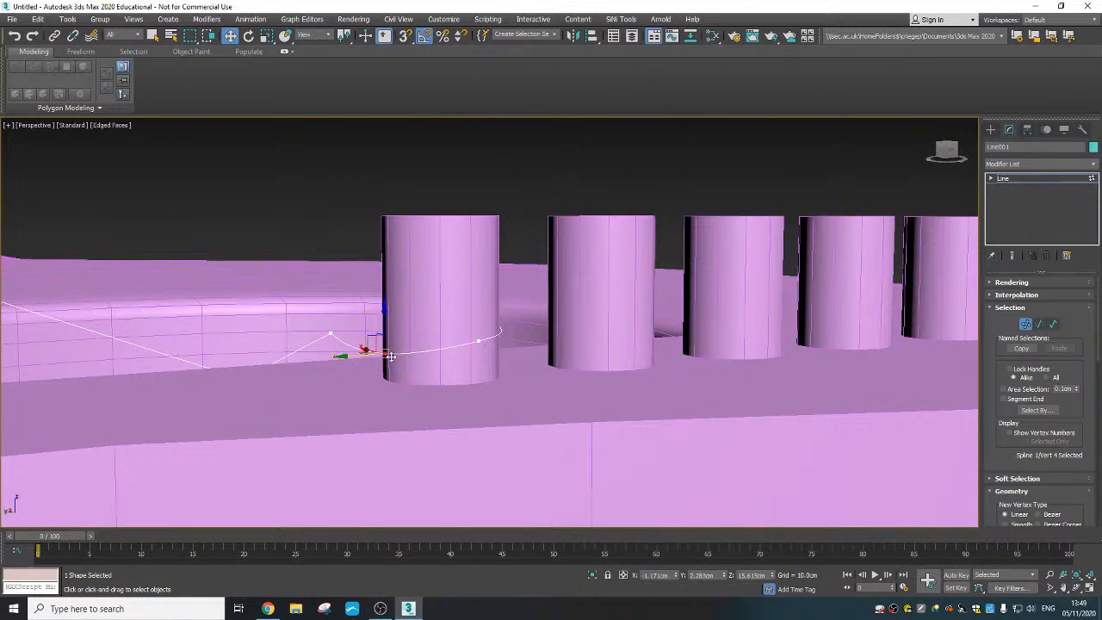
{"action": "middle_click_drag", "start_coordinate": [349, 357], "coordinate": [357, 440], "text": "alt"}
- Pull the fifth vertex toward the peg along X and move the fourth vertex to about X -1.25 cm
{"action": "left_click", "coordinate": [588, 313]}
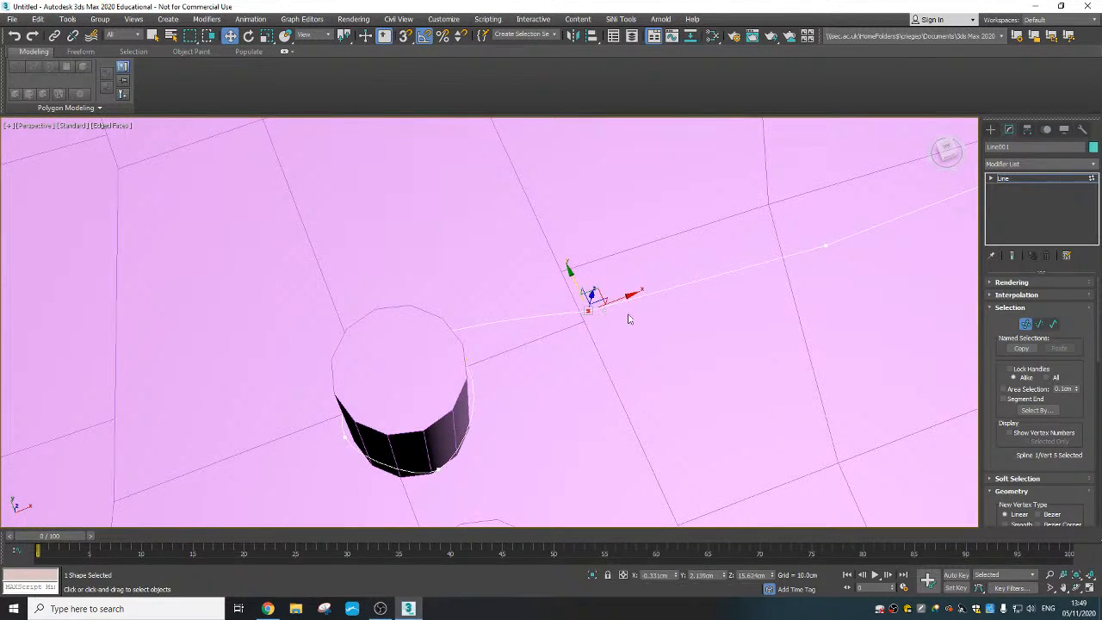
{"action": "middle_click_drag", "start_coordinate": [632, 318], "coordinate": [585, 341], "text": "alt"}
{"action": "left_click_drag", "start_coordinate": [573, 328], "coordinate": [435, 324]}
{"action": "left_click", "coordinate": [421, 311]}
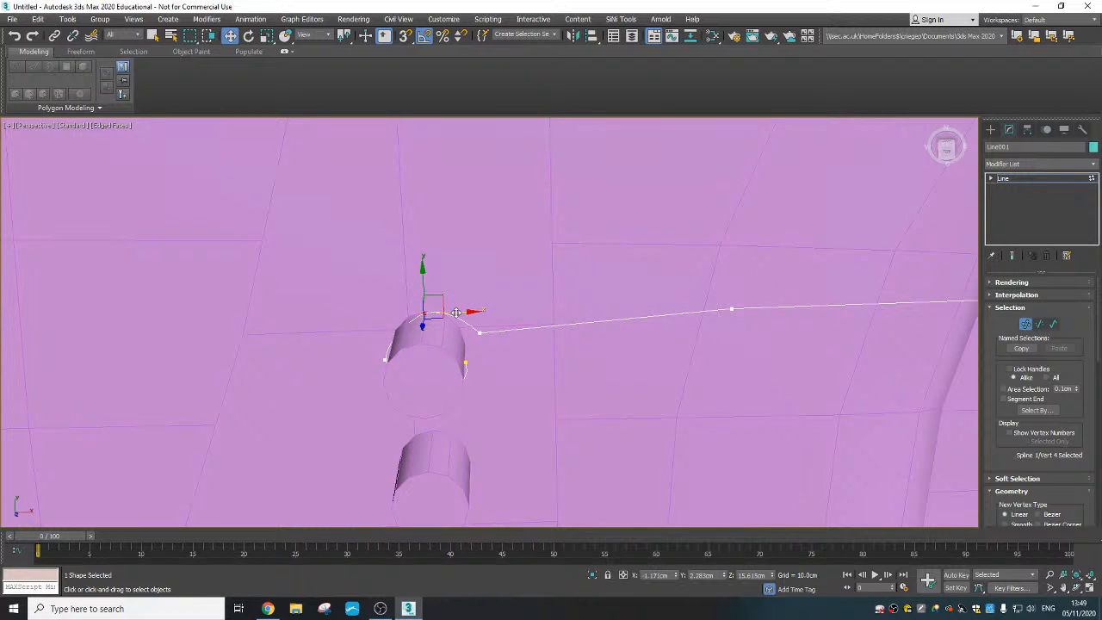
{"action": "middle_click_drag", "start_coordinate": [471, 366], "coordinate": [519, 366], "text": "alt"}
- Refine the line by inserting two vertices where the neck joins the guitar body
{"action": "middle_click_drag", "start_coordinate": [809, 465], "coordinate": [659, 429]}
{"action": "scroll", "coordinate": [660, 429], "scroll_direction": "down", "scroll_amount": 8}
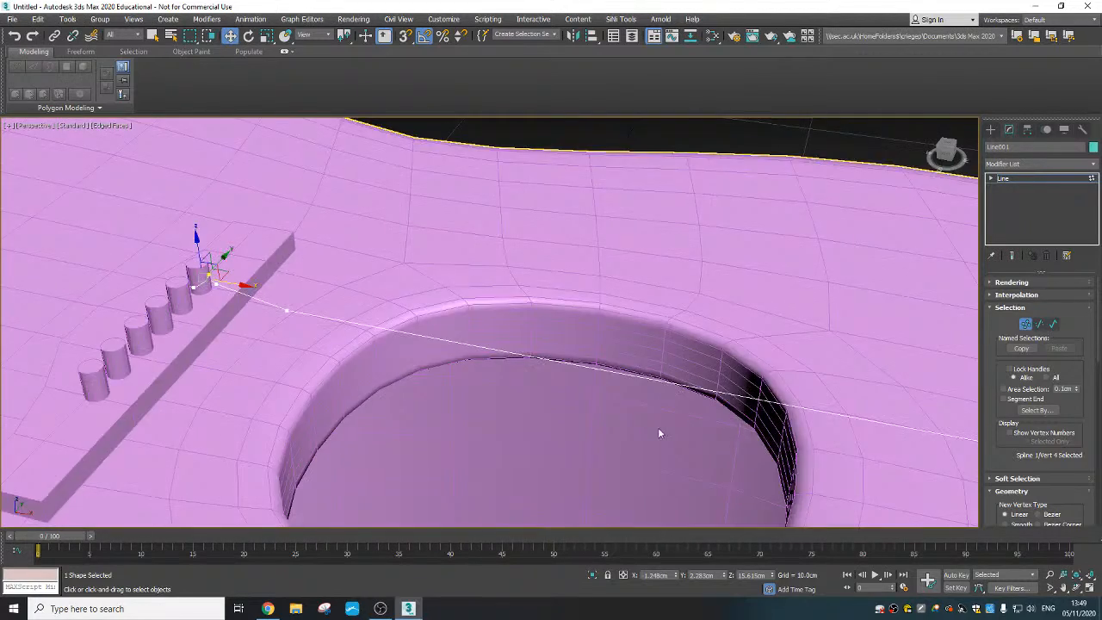
{"action": "middle_click_drag", "start_coordinate": [809, 420], "coordinate": [696, 401]}
{"action": "middle_click_drag", "start_coordinate": [912, 451], "coordinate": [667, 411]}
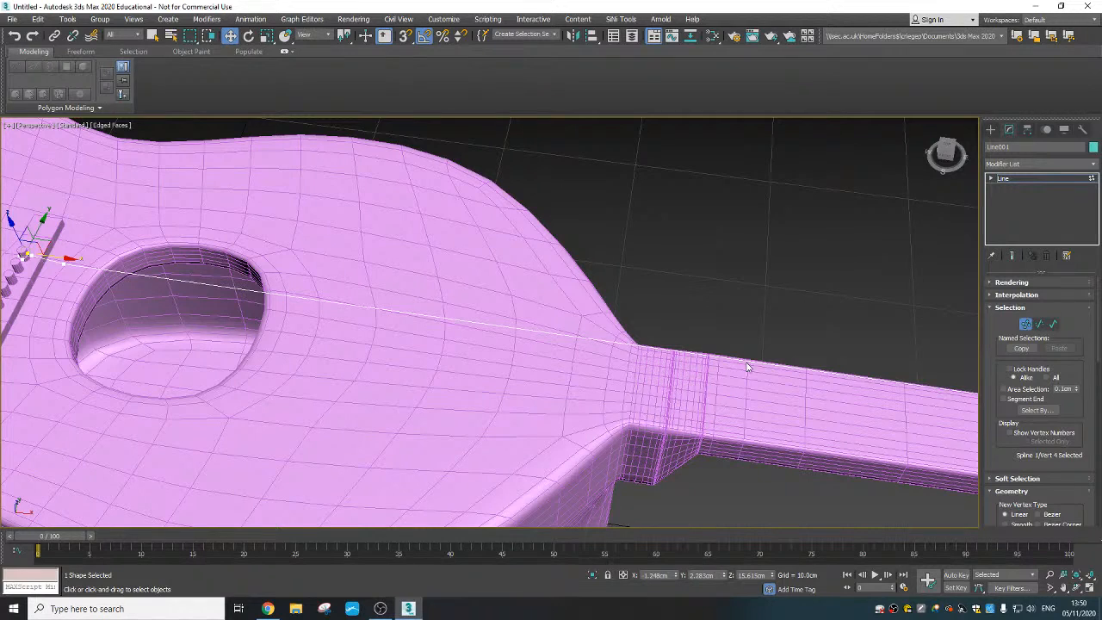
{"action": "right_click", "coordinate": [638, 353]}
{"action": "left_click", "coordinate": [607, 392]}
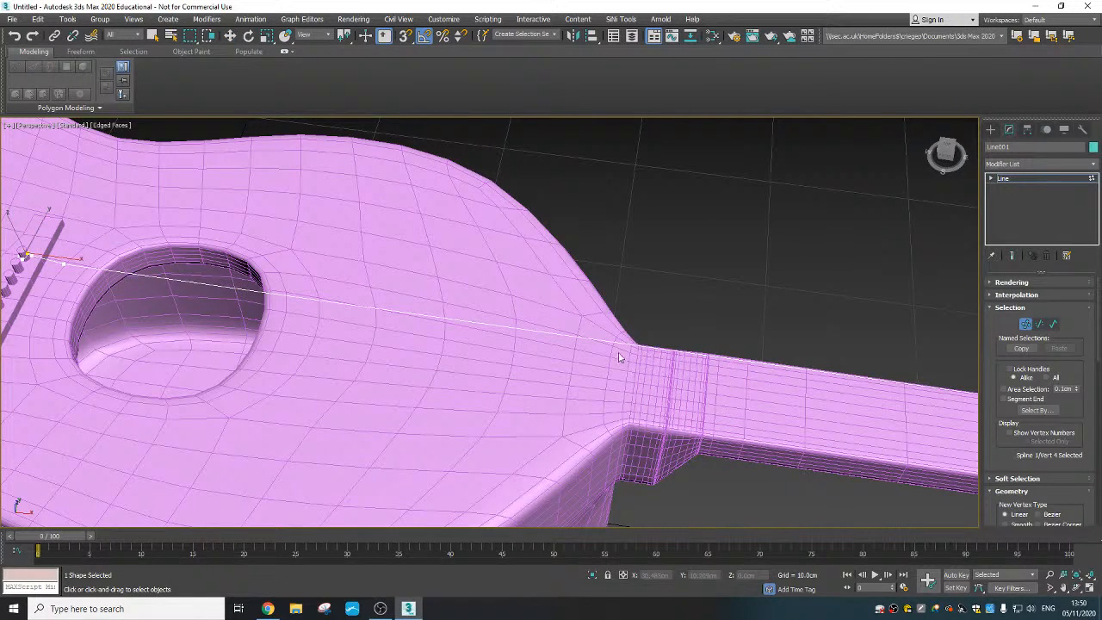
{"action": "middle_click_drag", "start_coordinate": [635, 343], "coordinate": [700, 272], "text": "alt"}
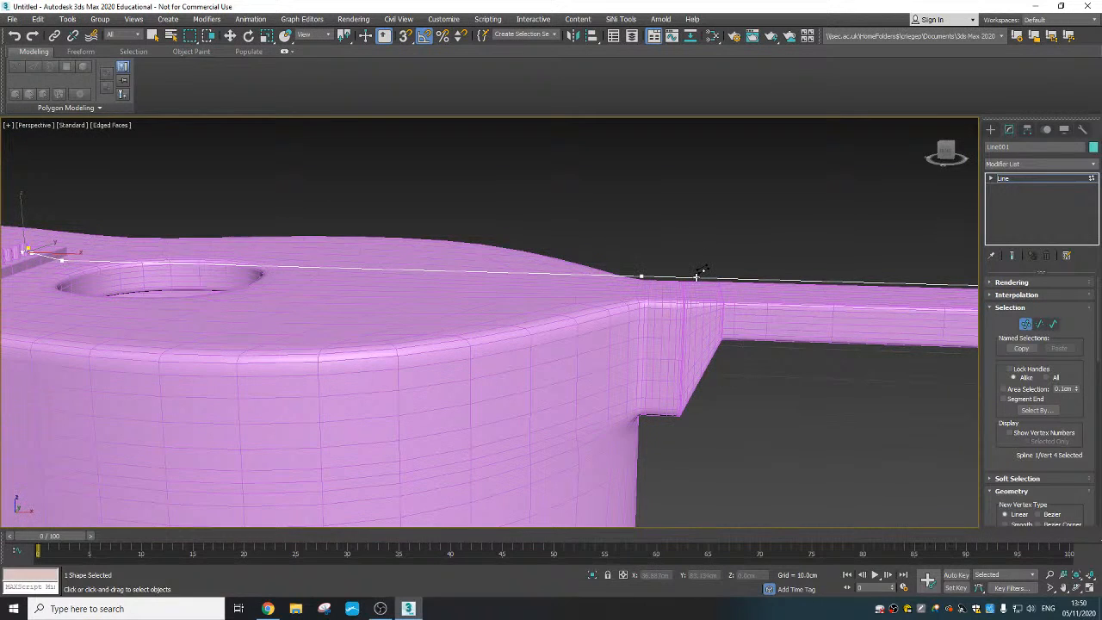
- Insert a line vertex where the neck meets the headstock
{"action": "scroll", "coordinate": [787, 358], "scroll_direction": "down", "scroll_amount": 3}
{"action": "middle_click_drag", "start_coordinate": [818, 357], "coordinate": [584, 406]}
{"action": "scroll", "coordinate": [809, 372], "scroll_direction": "up", "scroll_amount": 2}
{"action": "scroll", "coordinate": [817, 365], "scroll_direction": "up", "scroll_amount": 3}
{"action": "scroll", "coordinate": [582, 384], "scroll_direction": "up", "scroll_amount": 2}
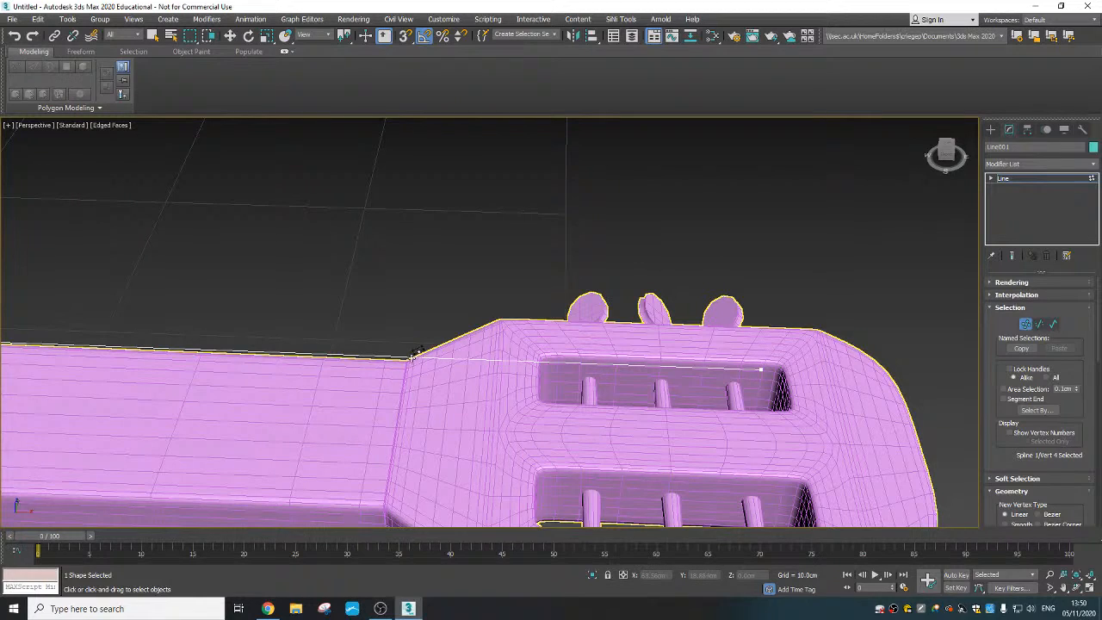
- Refine the string line by inserting three vertices near its end above the headstock's far slot
{"action": "middle_click_drag", "start_coordinate": [559, 394], "coordinate": [662, 361], "text": "alt"}
{"action": "scroll", "coordinate": [566, 377], "scroll_direction": "down", "scroll_amount": 3}
{"action": "scroll", "coordinate": [644, 356], "scroll_direction": "down", "scroll_amount": 2}
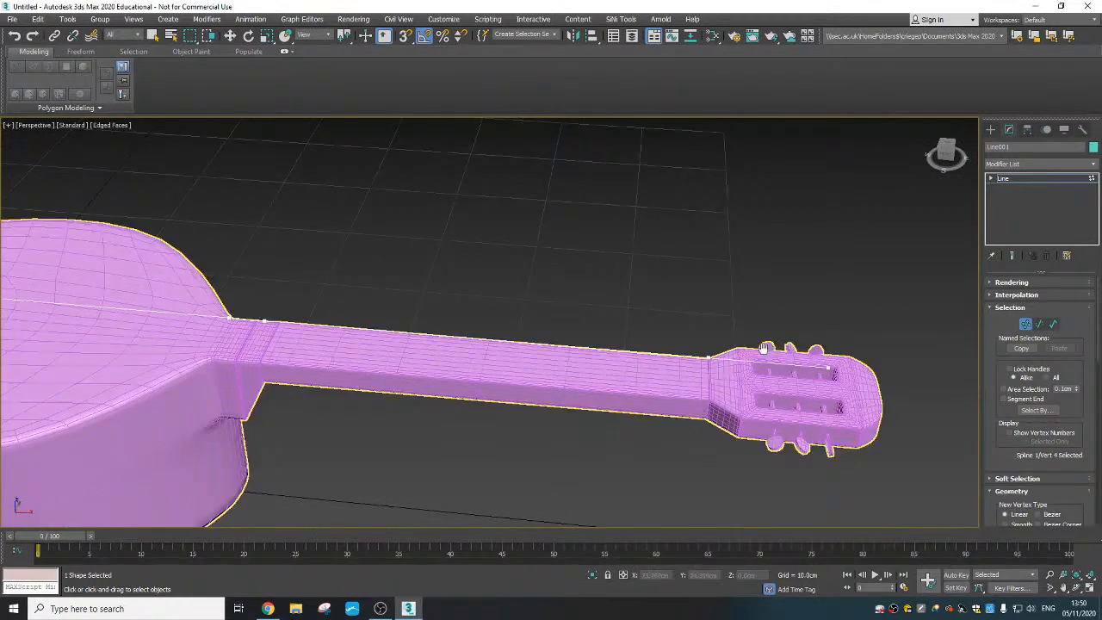
{"action": "scroll", "coordinate": [818, 369], "scroll_direction": "up", "scroll_amount": 4}
{"action": "middle_click_drag", "start_coordinate": [817, 368], "coordinate": [650, 336]}
{"action": "scroll", "coordinate": [632, 329], "scroll_direction": "up", "scroll_amount": 3}
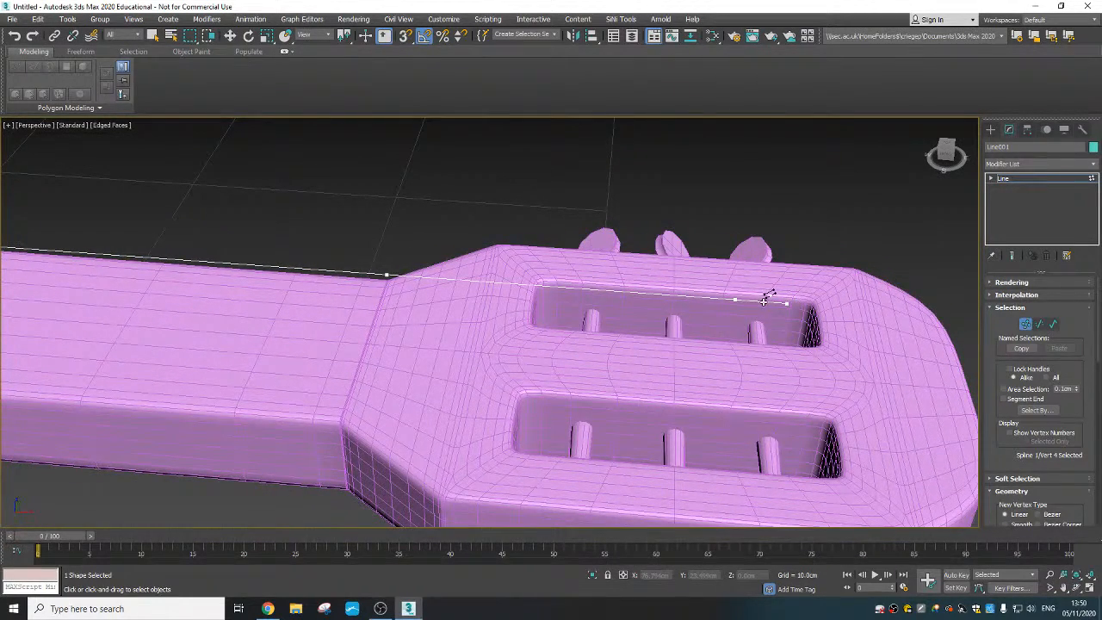
{"action": "key", "text": "w"}
{"action": "right_click", "coordinate": [723, 304]}
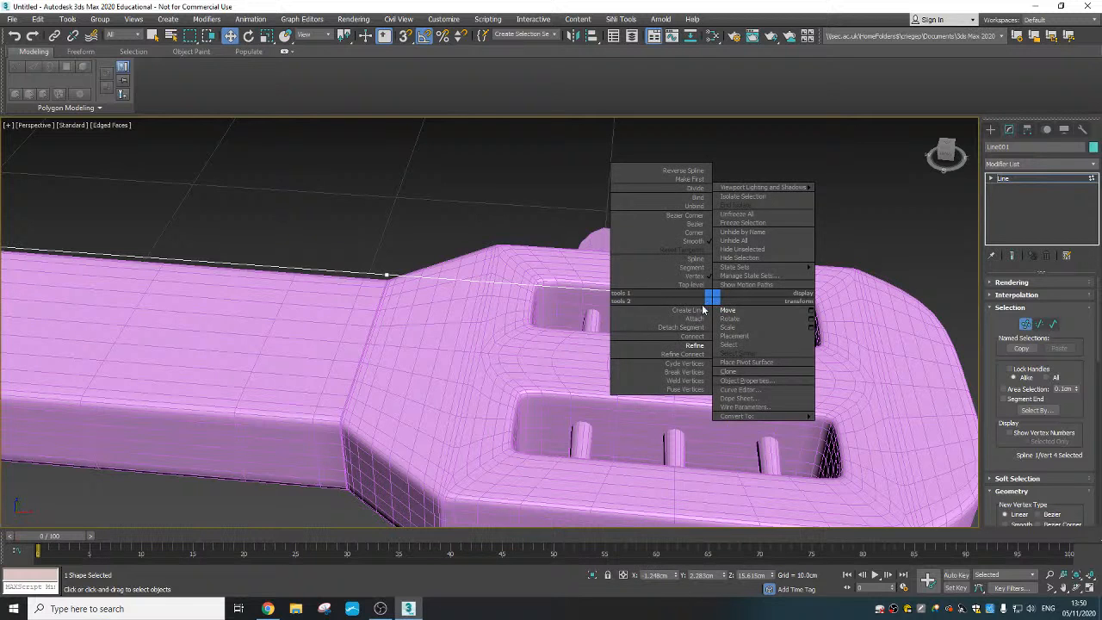
{"action": "left_click", "coordinate": [680, 342]}
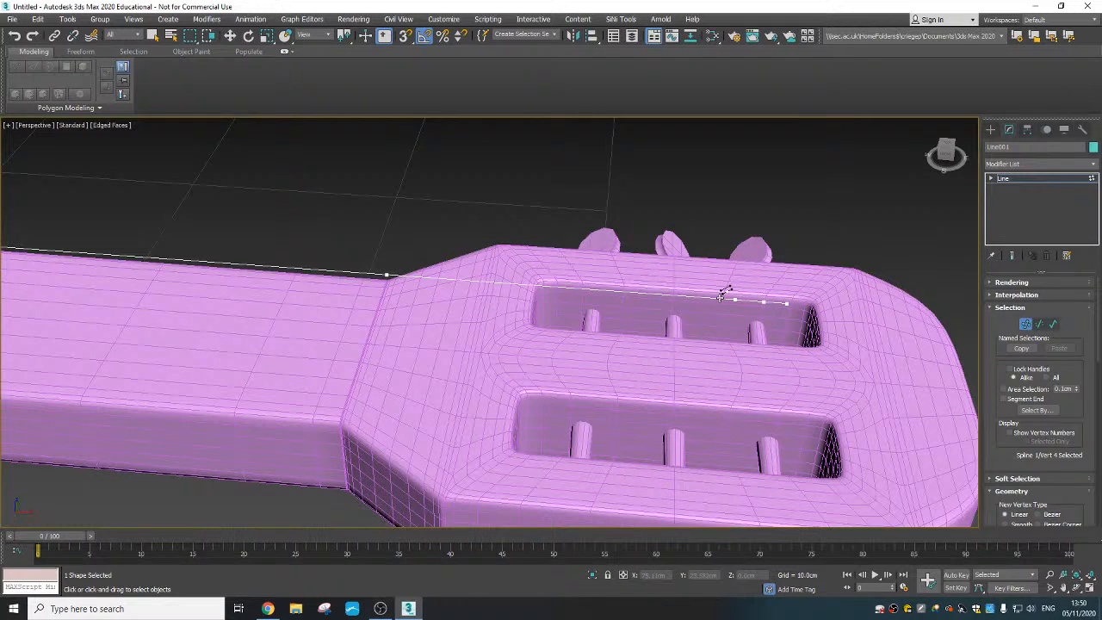
{"action": "right_click", "coordinate": [725, 303]}
- Move the first of the inserted end vertices along X to the slot's first tuning peg, at about X 69.66 cm
{"action": "middle_click_drag", "start_coordinate": [691, 298], "coordinate": [721, 299], "text": "alt"}
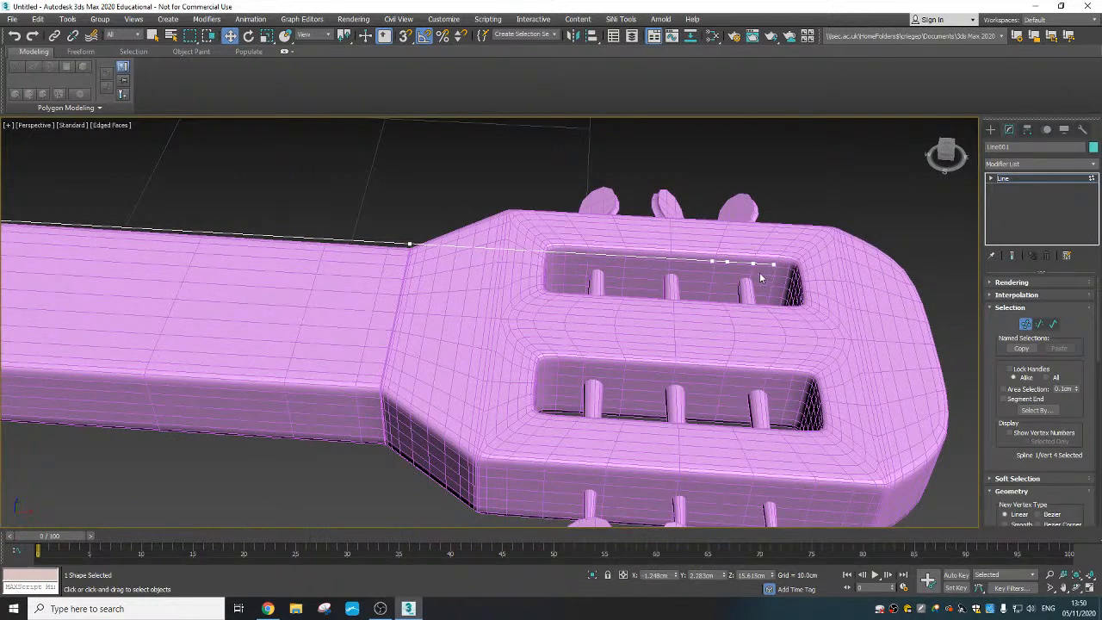
{"action": "left_click", "coordinate": [712, 262]}
{"action": "left_click_drag", "start_coordinate": [741, 262], "coordinate": [634, 261]}
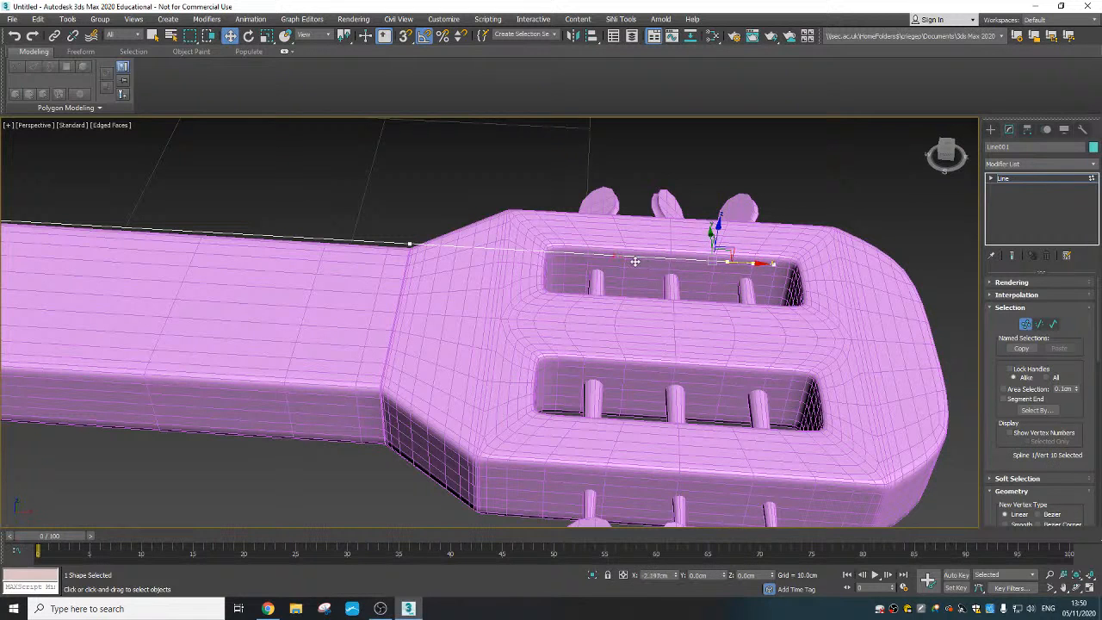
{"action": "scroll", "coordinate": [608, 258], "scroll_direction": "up", "scroll_amount": 2}
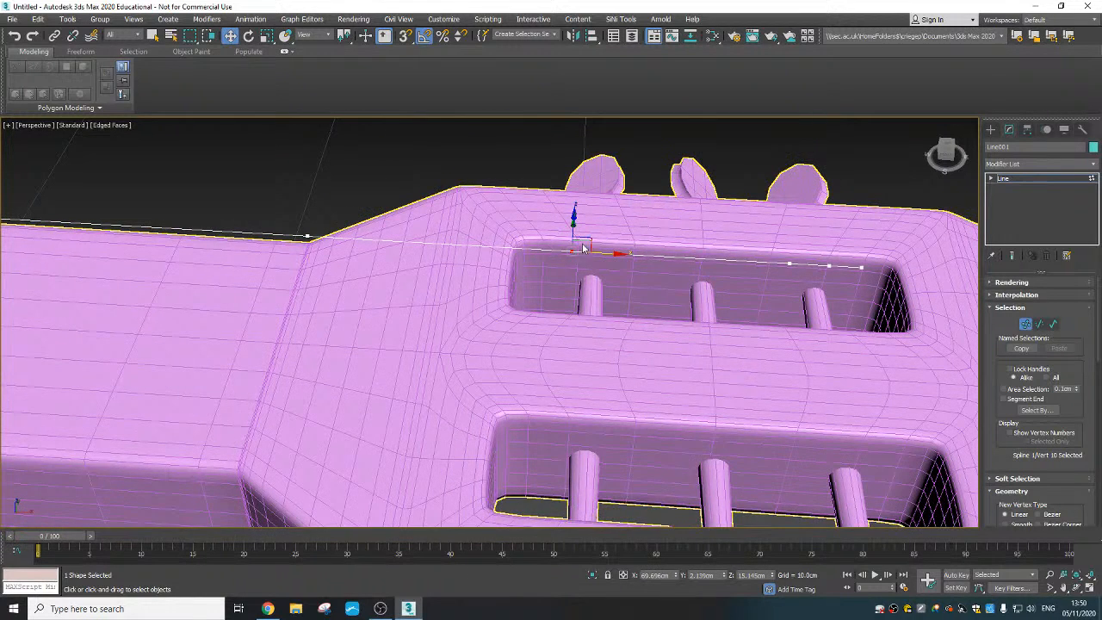
{"action": "middle_click_drag", "start_coordinate": [597, 262], "coordinate": [598, 254], "text": "alt"}
- Insert a line vertex at the slot's neck-side edge and lower the vertex beside the first peg to about Z 14.5 cm
{"action": "right_click", "coordinate": [443, 233]}
{"action": "left_click", "coordinate": [442, 280]}
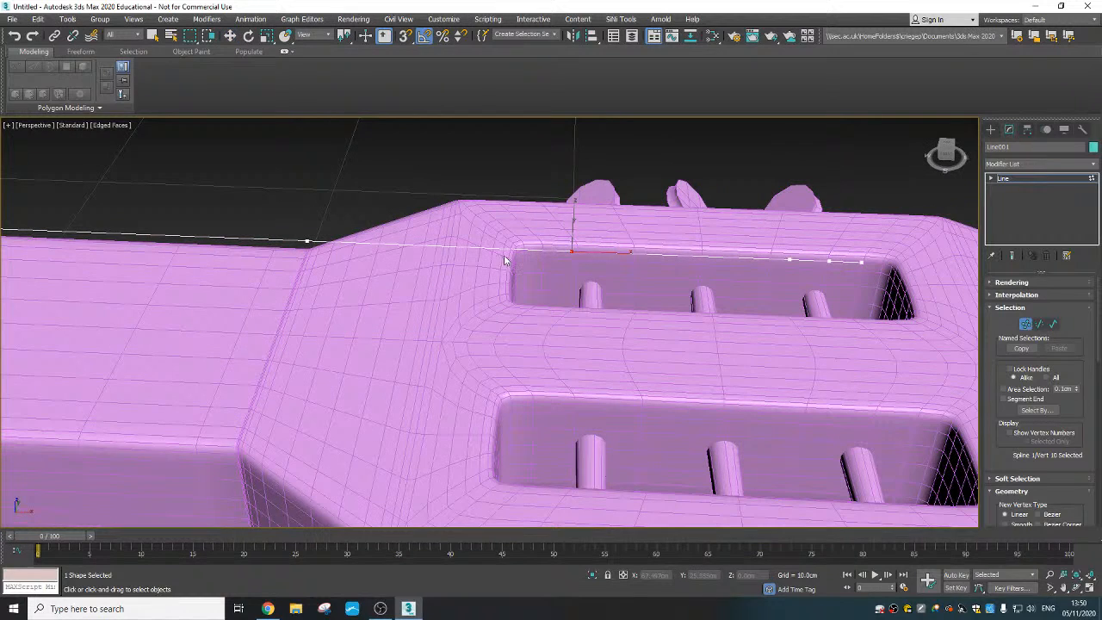
{"action": "key", "text": "w"}
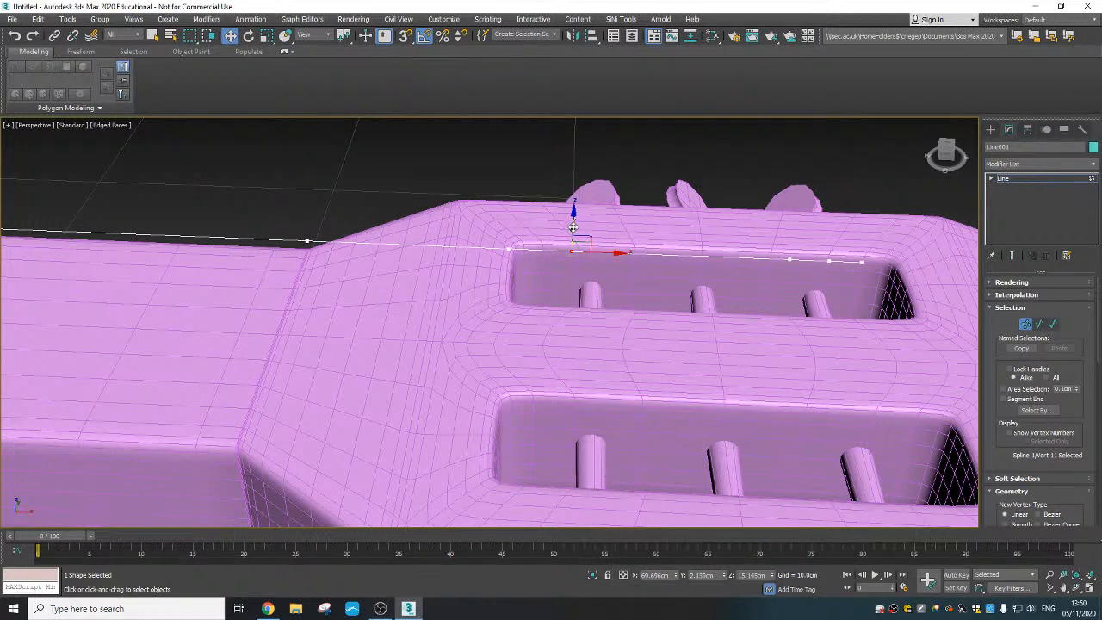
{"action": "middle_click_drag", "start_coordinate": [590, 227], "coordinate": [616, 224], "text": "alt"}
{"action": "left_click_drag", "start_coordinate": [573, 220], "coordinate": [574, 255]}
{"action": "middle_click_drag", "start_coordinate": [581, 262], "coordinate": [775, 280], "text": "alt"}
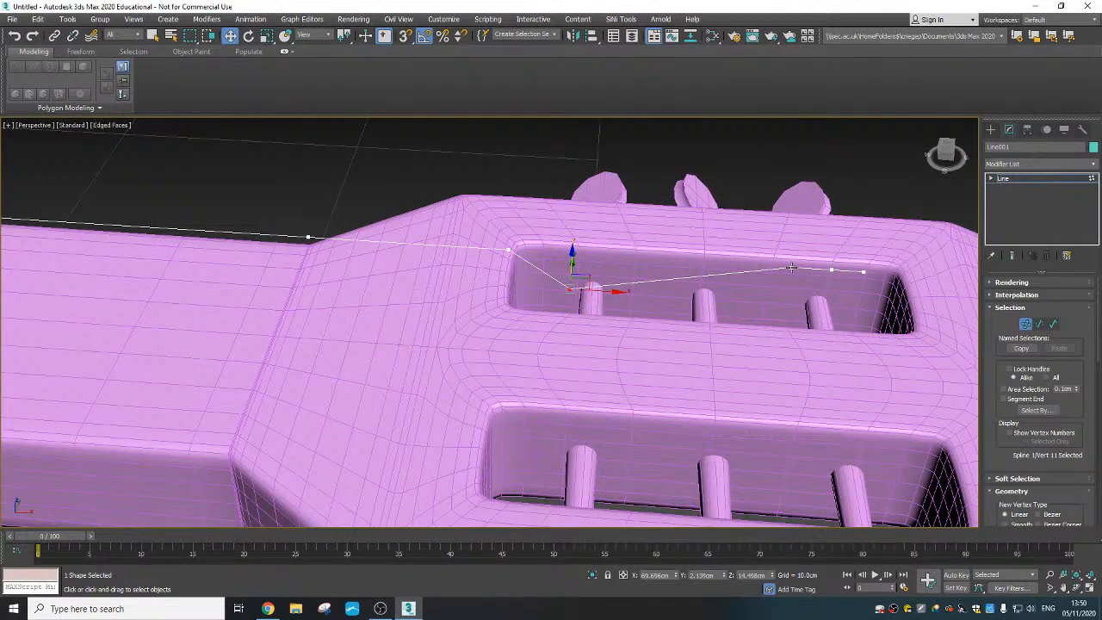
- Move the twelfth vertex to the other side of the first peg, at about X 70.18 cm, Z 14.17 cm
{"action": "left_click_drag", "start_coordinate": [791, 267], "coordinate": [604, 252]}
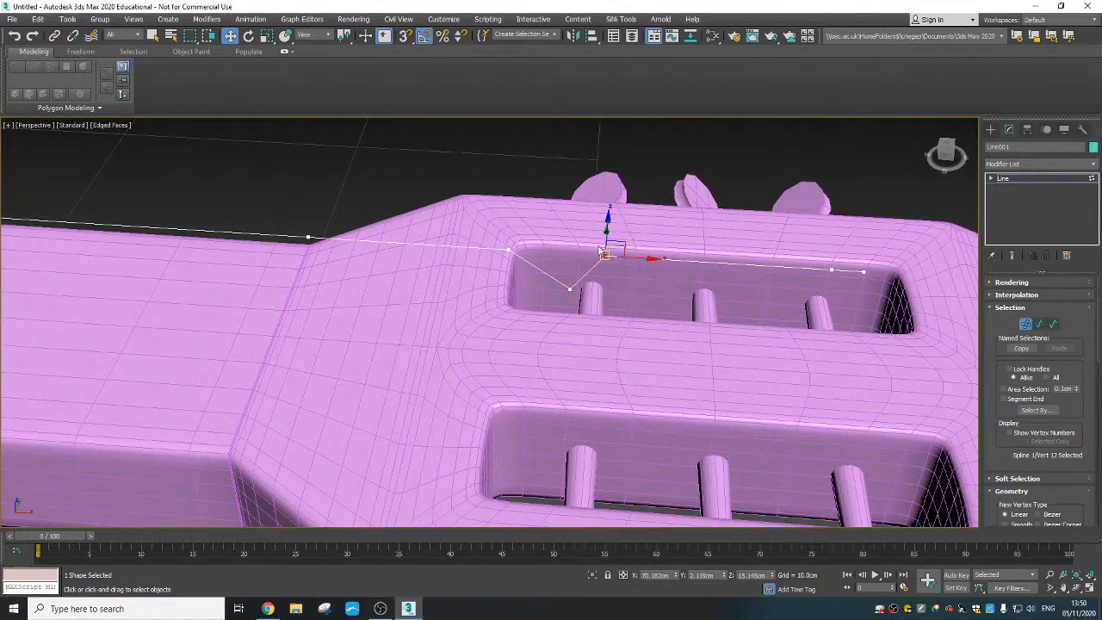
{"action": "middle_click_drag", "start_coordinate": [608, 220], "coordinate": [639, 235], "text": "alt"}
{"action": "left_click_drag", "start_coordinate": [609, 225], "coordinate": [609, 273]}
{"action": "scroll", "coordinate": [631, 300], "scroll_direction": "up", "scroll_amount": 3}
{"action": "middle_click_drag", "start_coordinate": [609, 273], "coordinate": [631, 301], "text": "alt"}
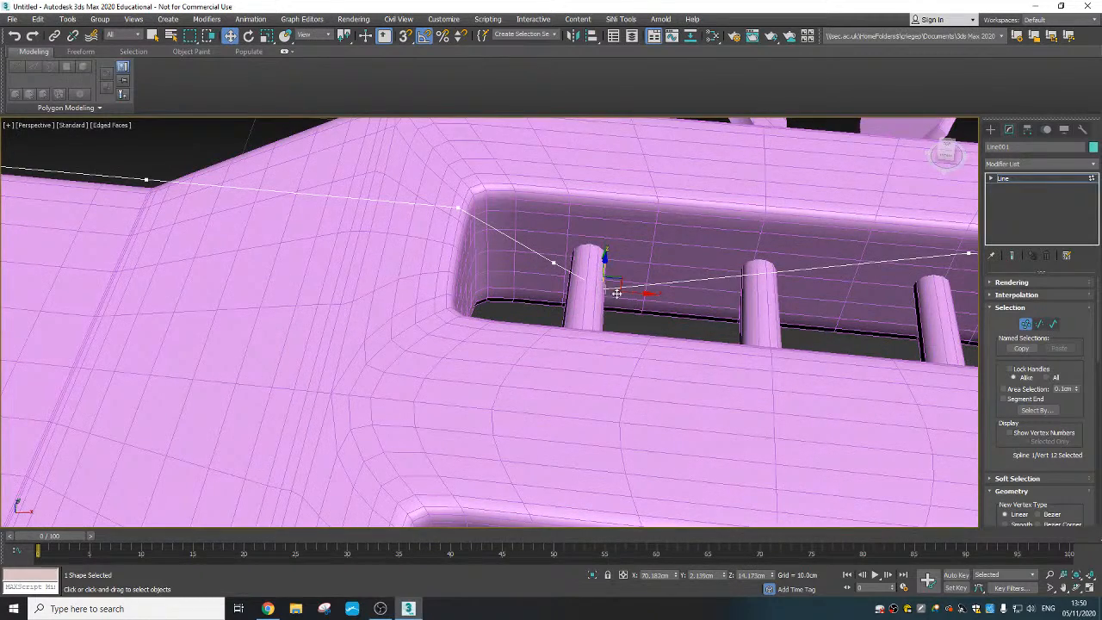
- Bring the thirteenth vertex down beside the first peg, then adjust the twelfth vertex along X and Z to fit around the peg
{"action": "middle_click_drag", "start_coordinate": [818, 294], "coordinate": [743, 307]}
{"action": "left_click", "coordinate": [891, 267]}
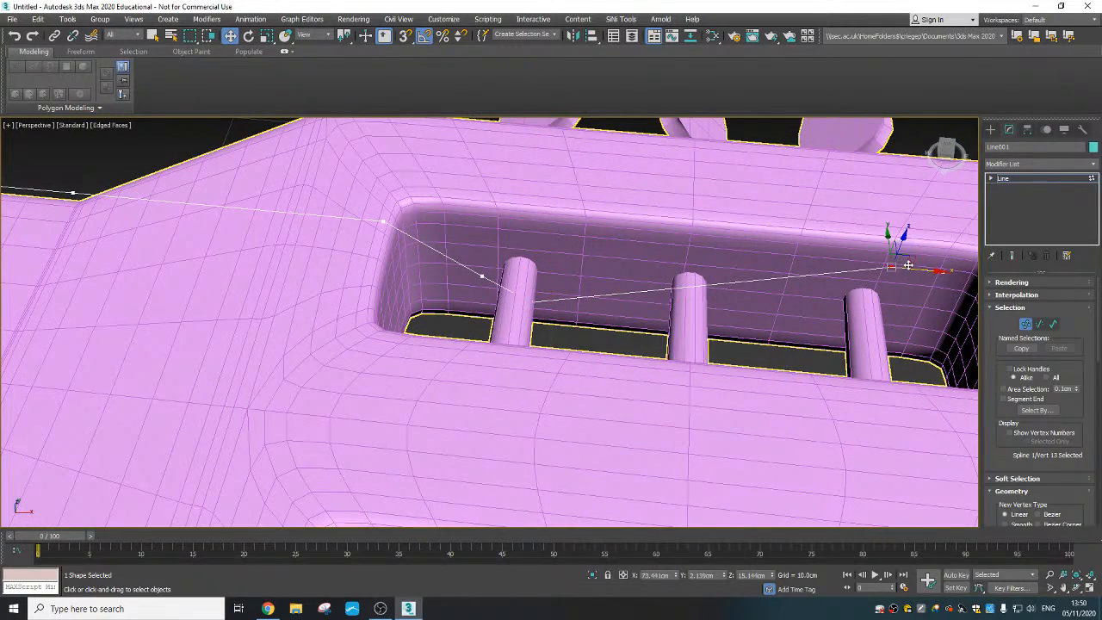
{"action": "left_click_drag", "start_coordinate": [903, 261], "coordinate": [532, 321]}
{"action": "left_click", "coordinate": [534, 302]}
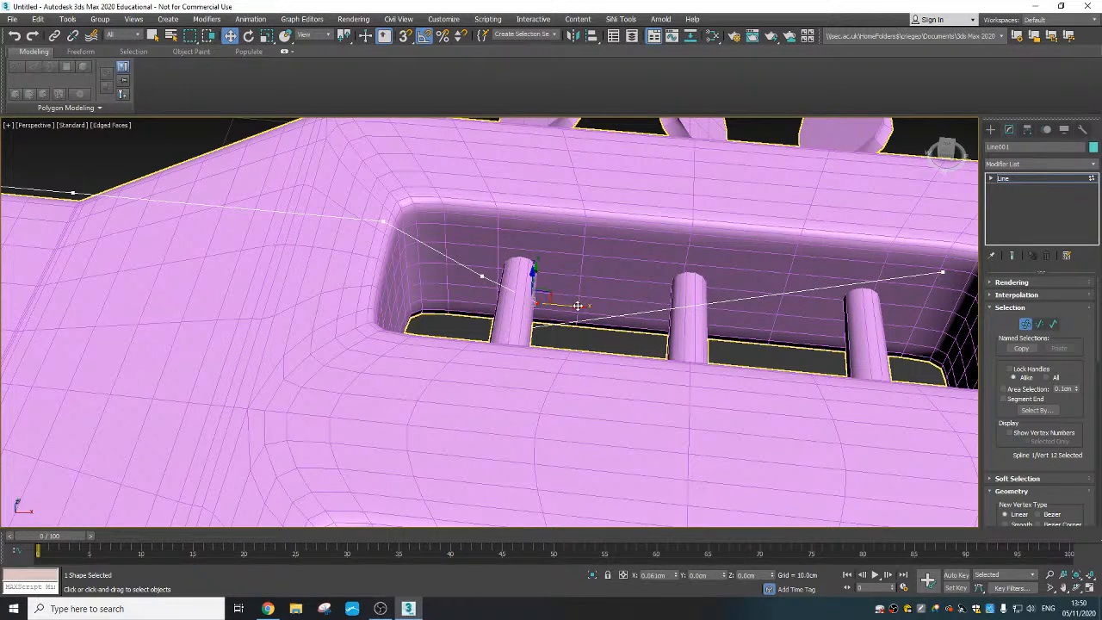
{"action": "middle_click_drag", "start_coordinate": [551, 292], "coordinate": [546, 281], "text": "alt"}
{"action": "left_click_drag", "start_coordinate": [546, 281], "coordinate": [547, 274]}
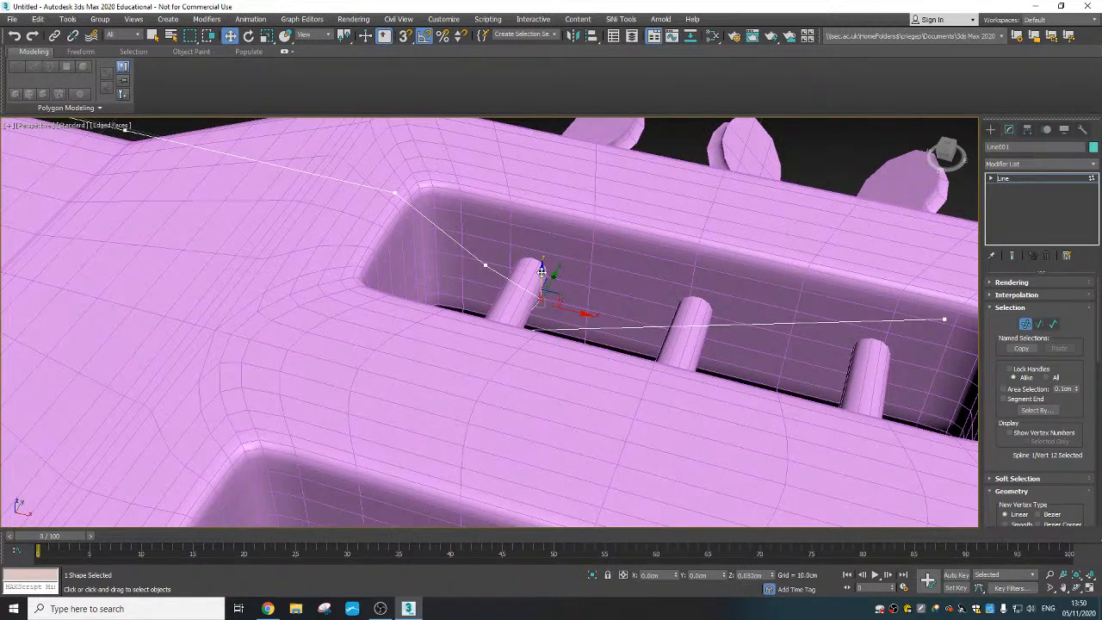
- Move the line's end vertex back to the peg's neck side at about X 69.70 cm, Z 14.14 cm to finish the wrap
{"action": "left_click", "coordinate": [943, 319]}
{"action": "middle_click_drag", "start_coordinate": [943, 320], "coordinate": [968, 325], "text": "alt"}
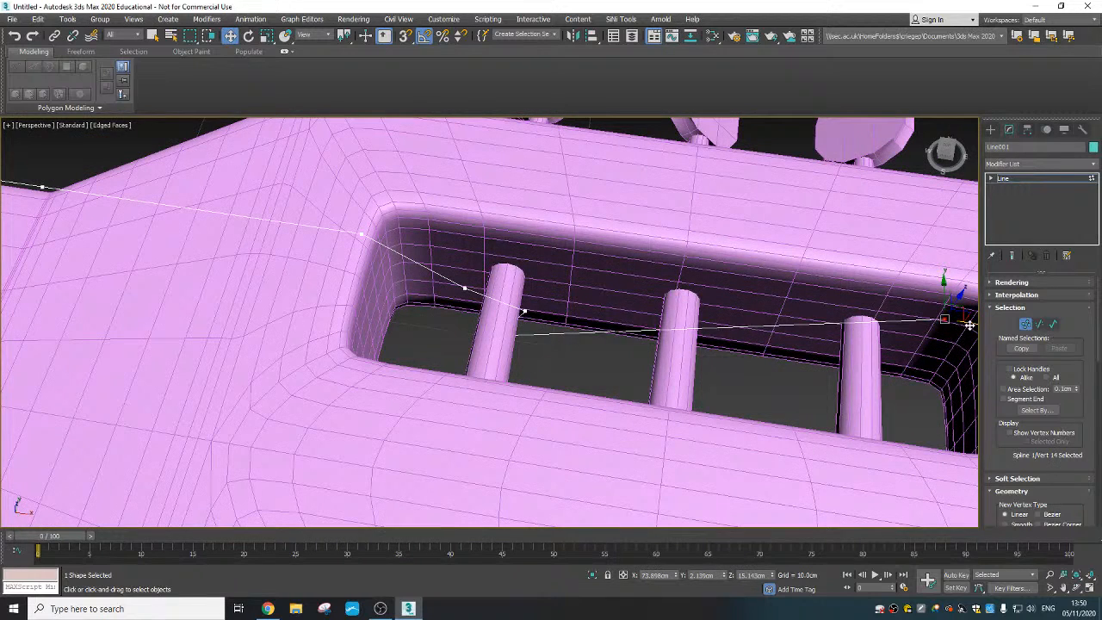
{"action": "left_click_drag", "start_coordinate": [480, 333], "coordinate": [467, 332]}
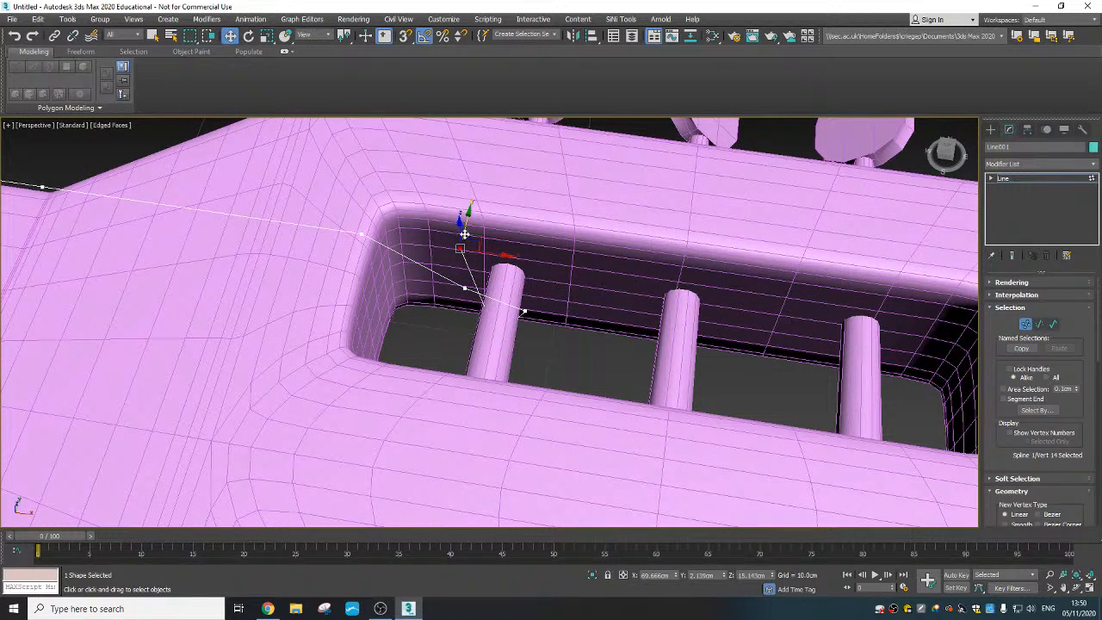
{"action": "middle_click_drag", "start_coordinate": [474, 285], "coordinate": [511, 322], "text": "alt"}
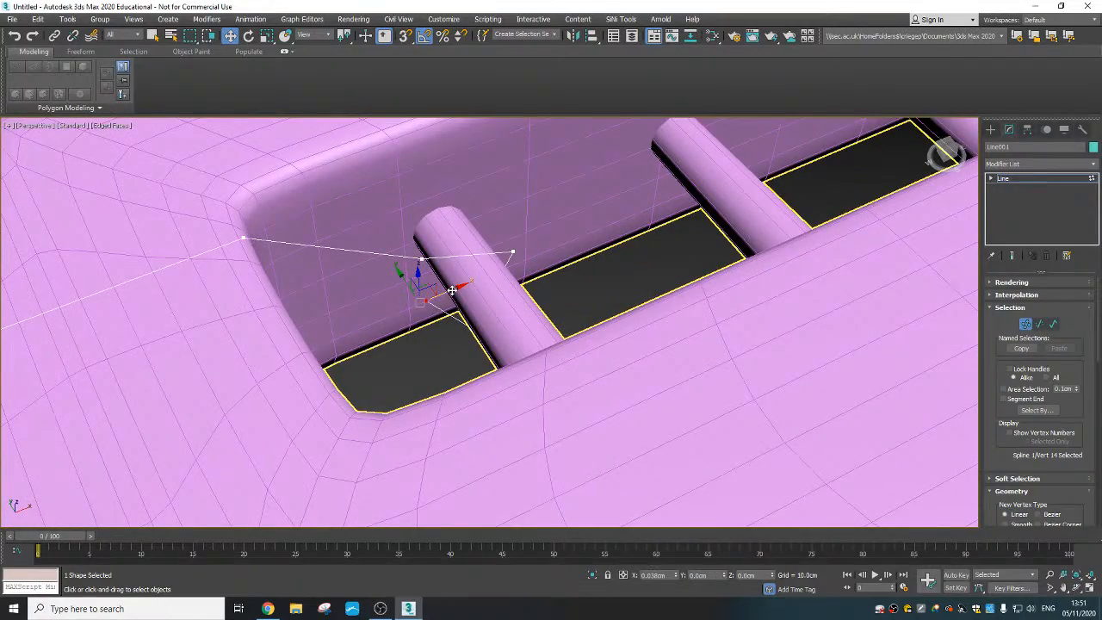
{"action": "scroll", "coordinate": [422, 319], "scroll_direction": "down", "scroll_amount": 4}
{"action": "middle_click_drag", "start_coordinate": [422, 319], "coordinate": [448, 288], "text": "alt"}
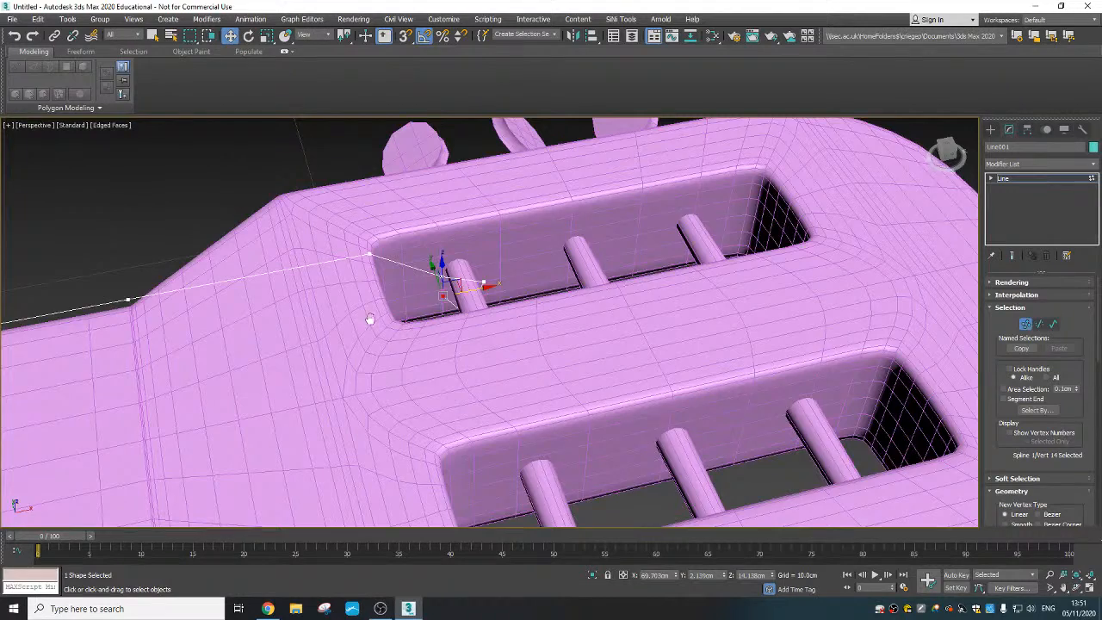
{"action": "scroll", "coordinate": [543, 313], "scroll_direction": "down", "scroll_amount": 6}
{"action": "middle_click_drag", "start_coordinate": [370, 320], "coordinate": [461, 204]}
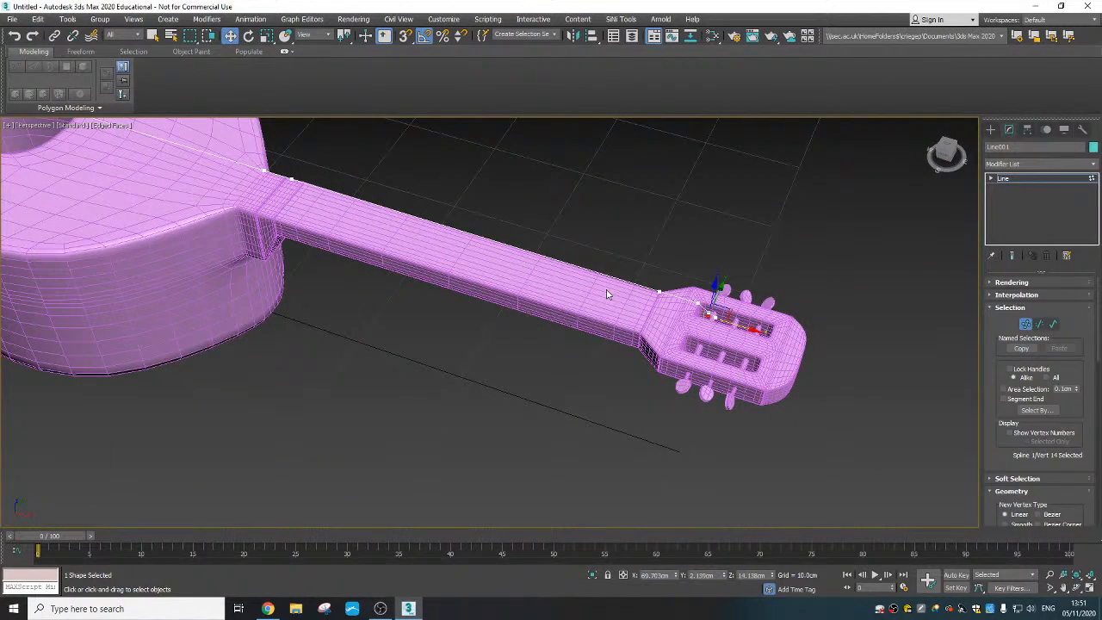
- Enable the string line in the renderer and in the viewport so that it shows as a solid tube
{"action": "left_click", "coordinate": [998, 282]}
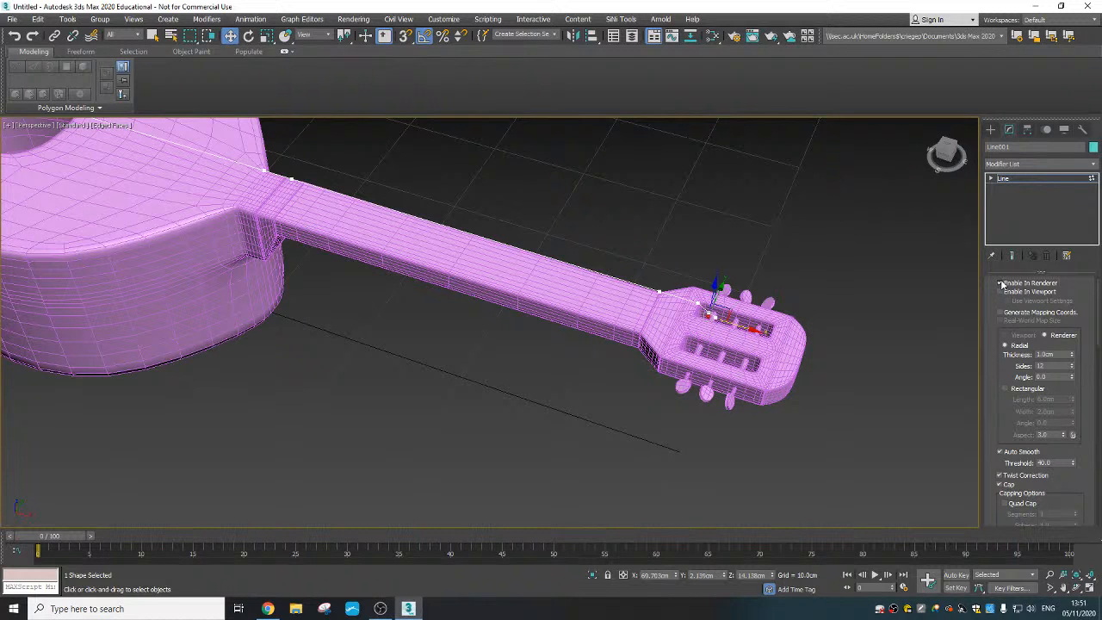
{"action": "left_click", "coordinate": [1000, 292]}
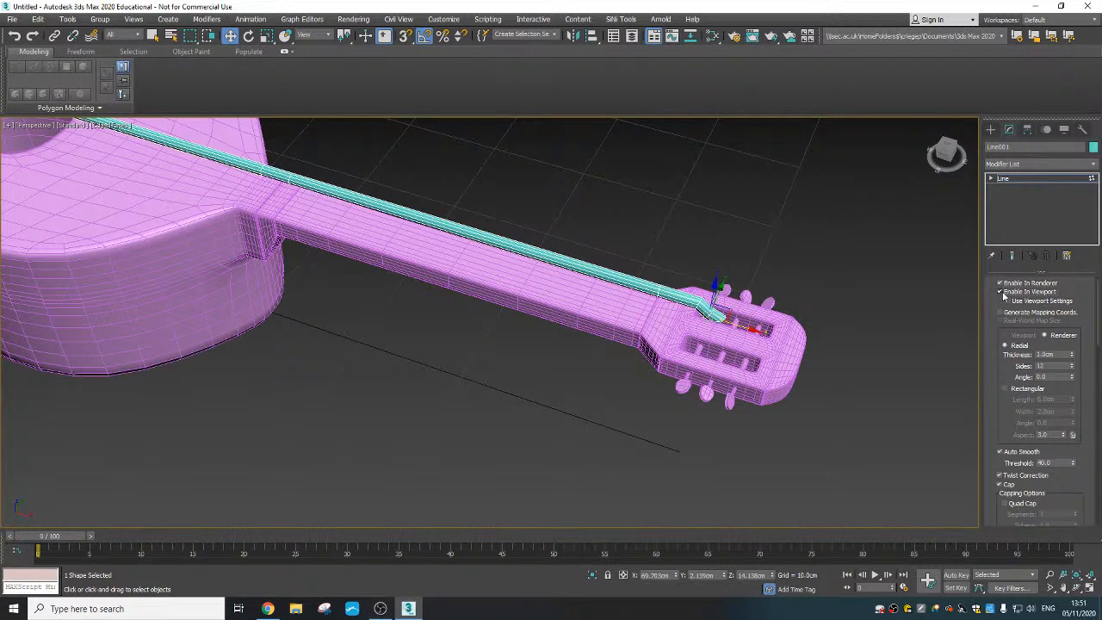
{"action": "scroll", "coordinate": [493, 349], "scroll_direction": "down", "scroll_amount": 5}
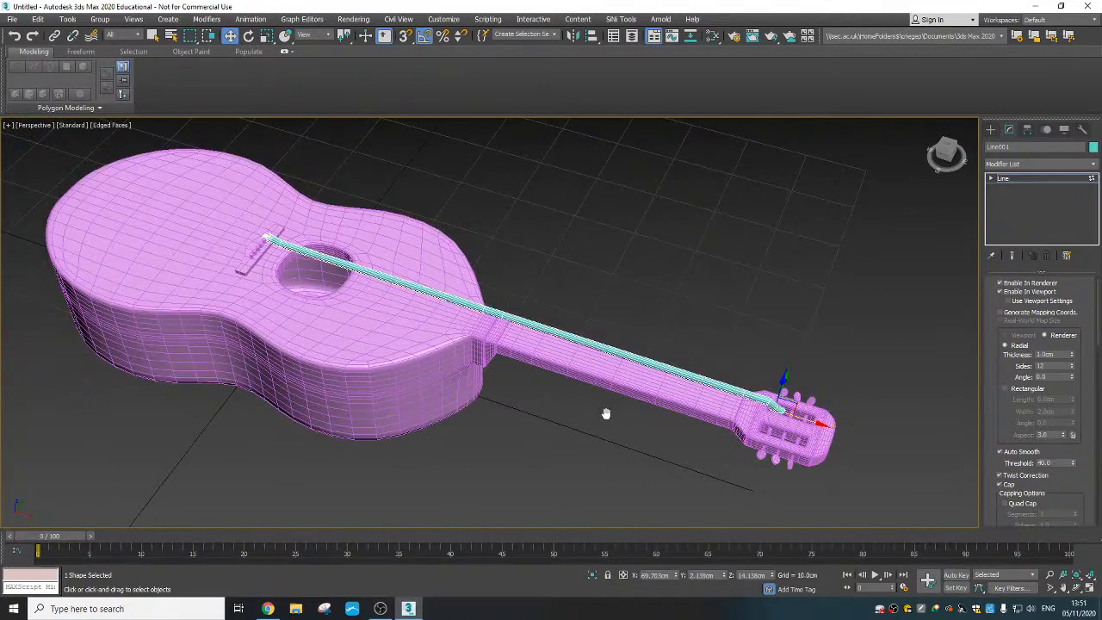
{"action": "middle_click_drag", "start_coordinate": [650, 412], "coordinate": [654, 362], "text": "alt"}
{"action": "scroll", "coordinate": [681, 384], "scroll_direction": "up", "scroll_amount": 5}
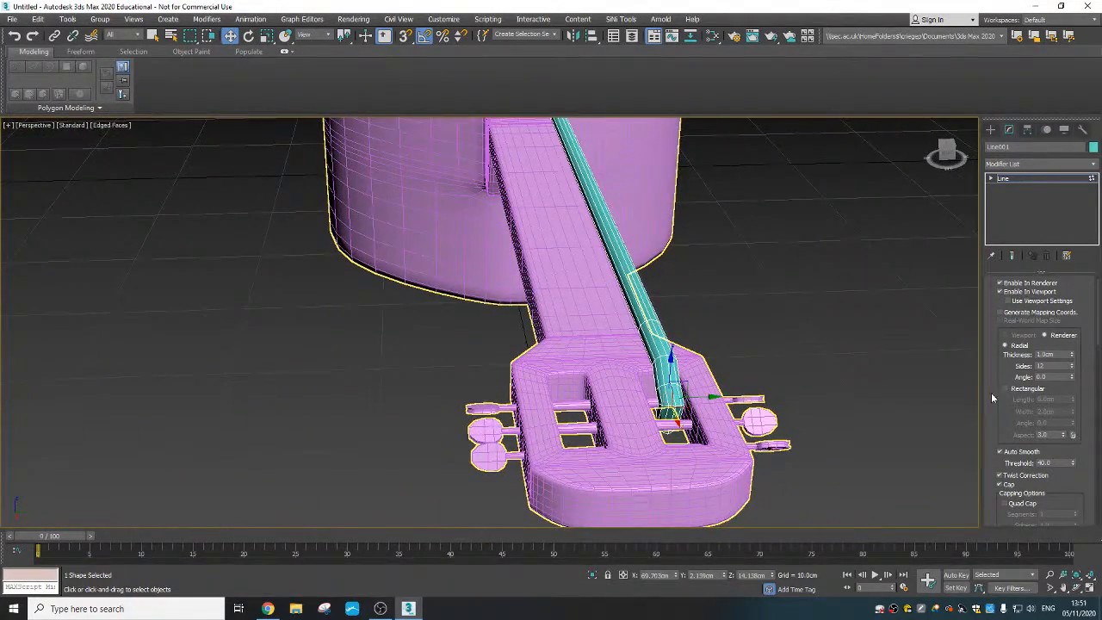
- Reduce the string's radial rendering thickness to 0.15 cm
{"action": "left_click_drag", "start_coordinate": [1072, 357], "coordinate": [1072, 398]}
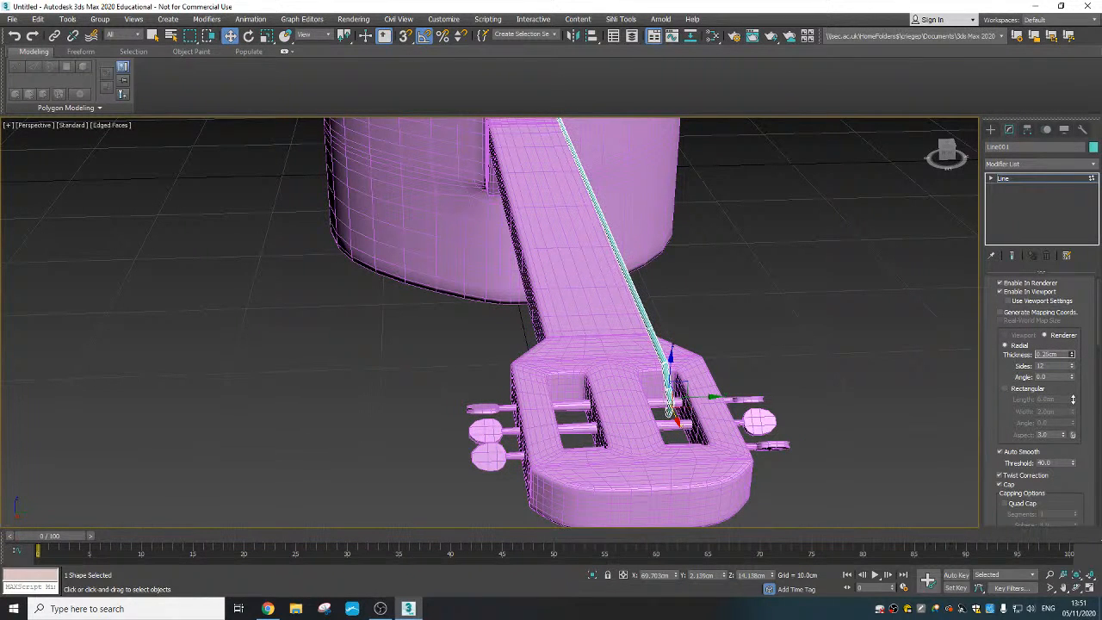
{"action": "middle_click_drag", "start_coordinate": [619, 332], "coordinate": [661, 336], "text": "alt"}
{"action": "right_click", "coordinate": [1071, 355]}
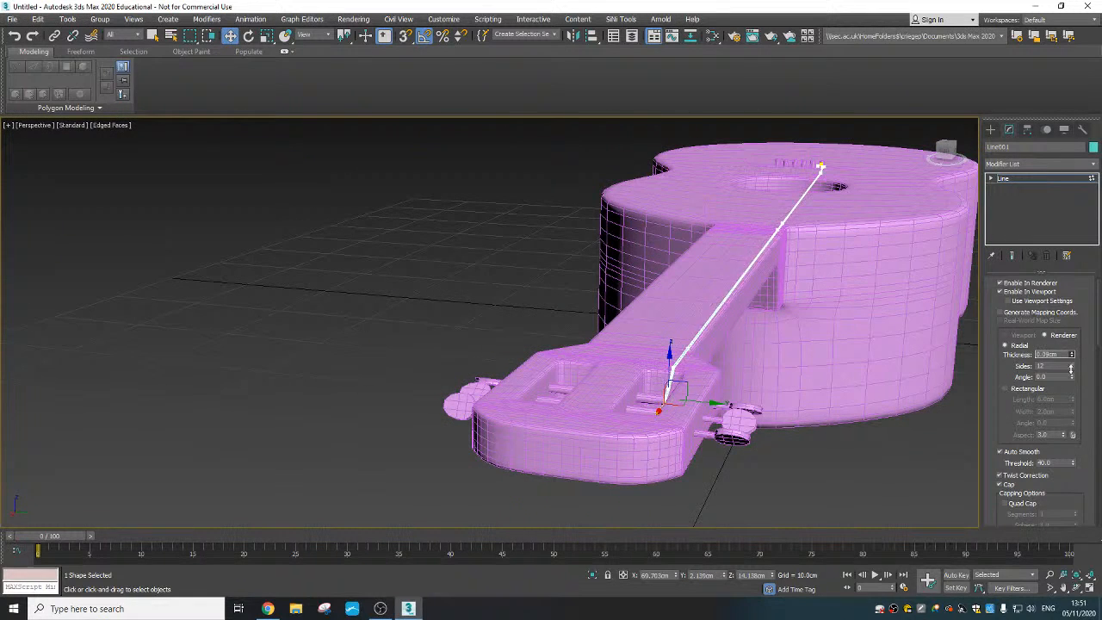
{"action": "left_click_drag", "start_coordinate": [1070, 368], "coordinate": [1068, 366]}
{"action": "scroll", "coordinate": [679, 388], "scroll_direction": "up", "scroll_amount": 10}
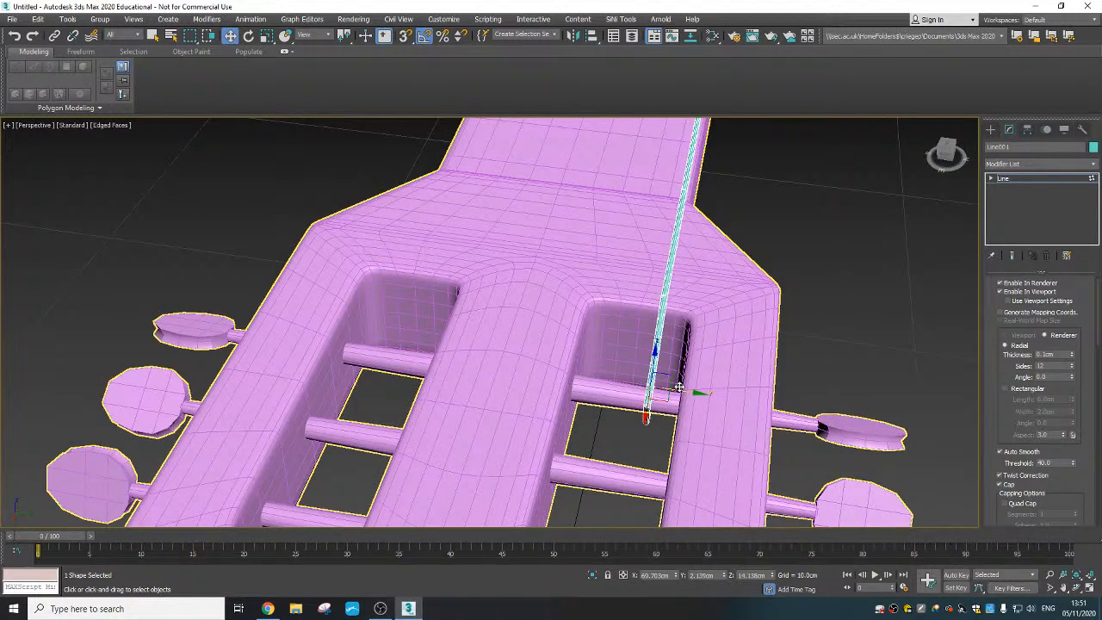
{"action": "left_click_drag", "start_coordinate": [1072, 353], "coordinate": [1067, 355]}
{"action": "scroll", "coordinate": [635, 396], "scroll_direction": "down", "scroll_amount": 3}
{"action": "middle_click_drag", "start_coordinate": [646, 396], "coordinate": [576, 407], "text": "alt"}
{"action": "scroll", "coordinate": [650, 407], "scroll_direction": "down", "scroll_amount": 5}
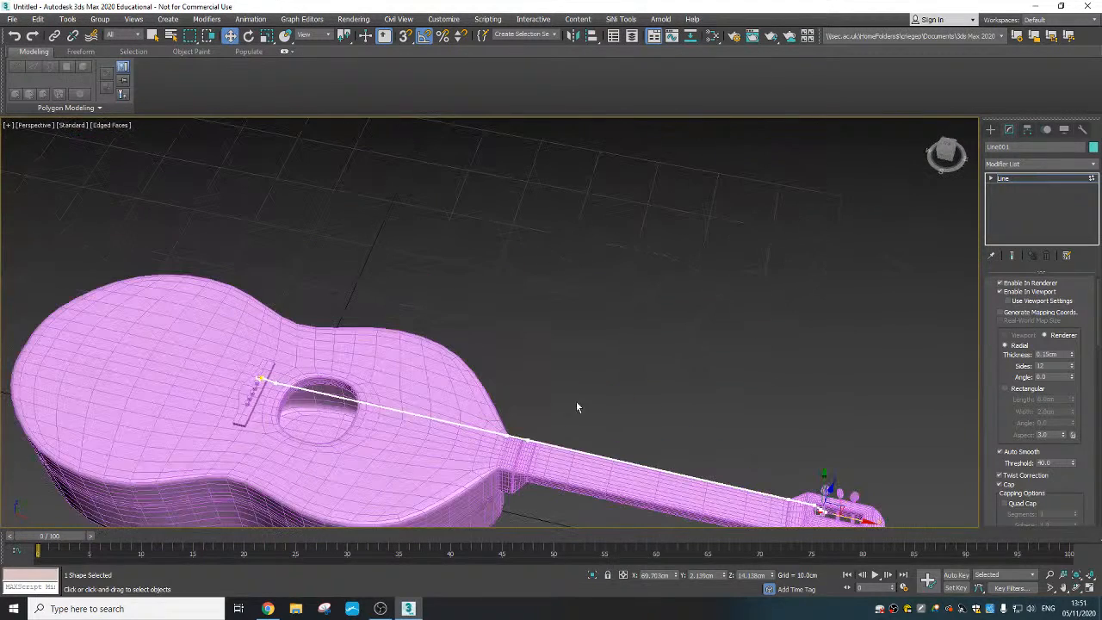
- Leave vertex editing, select the whole string and clone it along Y as five copies spaced about 0.77 cm apart
{"action": "left_click", "coordinate": [990, 129]}
{"action": "left_click", "coordinate": [663, 369]}
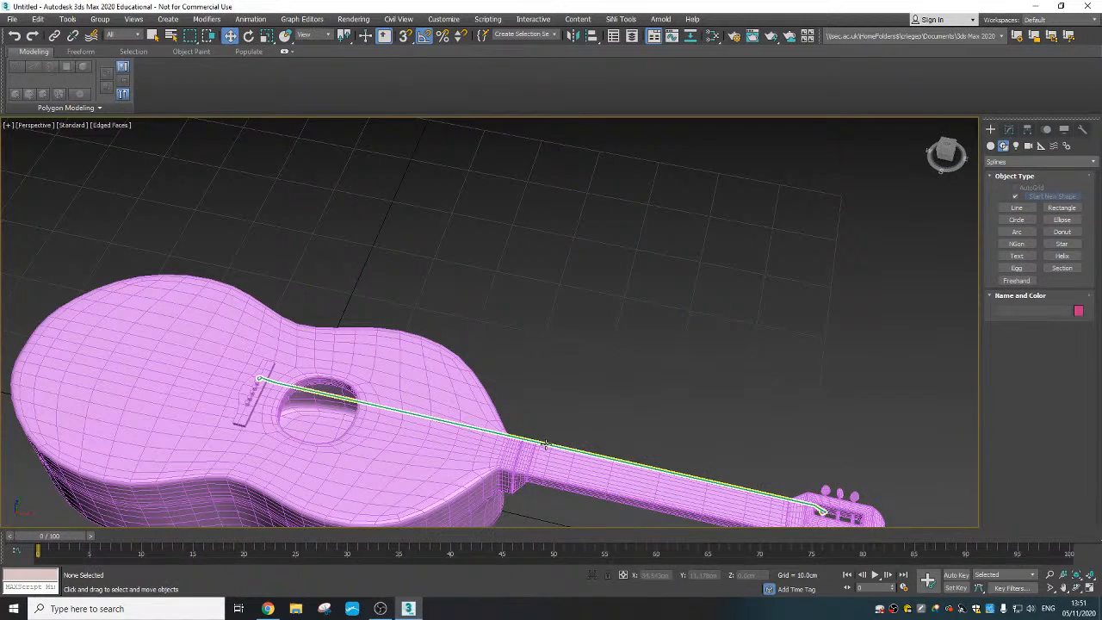
{"action": "left_click", "coordinate": [418, 414]}
{"action": "mouse_move", "coordinate": [459, 368]}
{"action": "middle_mouse_down"}
{"action": "mouse_move", "coordinate": [471, 364]}
{"action": "mouse_move", "coordinate": [456, 353]}
{"action": "middle_mouse_up"}
{"action": "left_click", "coordinate": [1009, 129]}
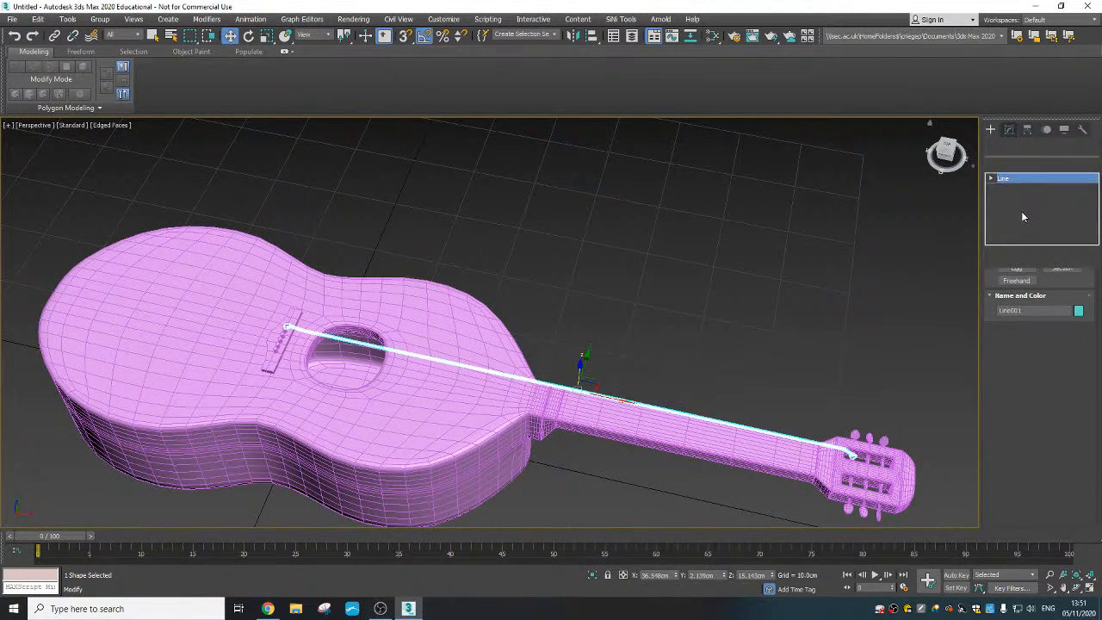
{"action": "left_click_drag", "start_coordinate": [1001, 323], "coordinate": [997, 416]}
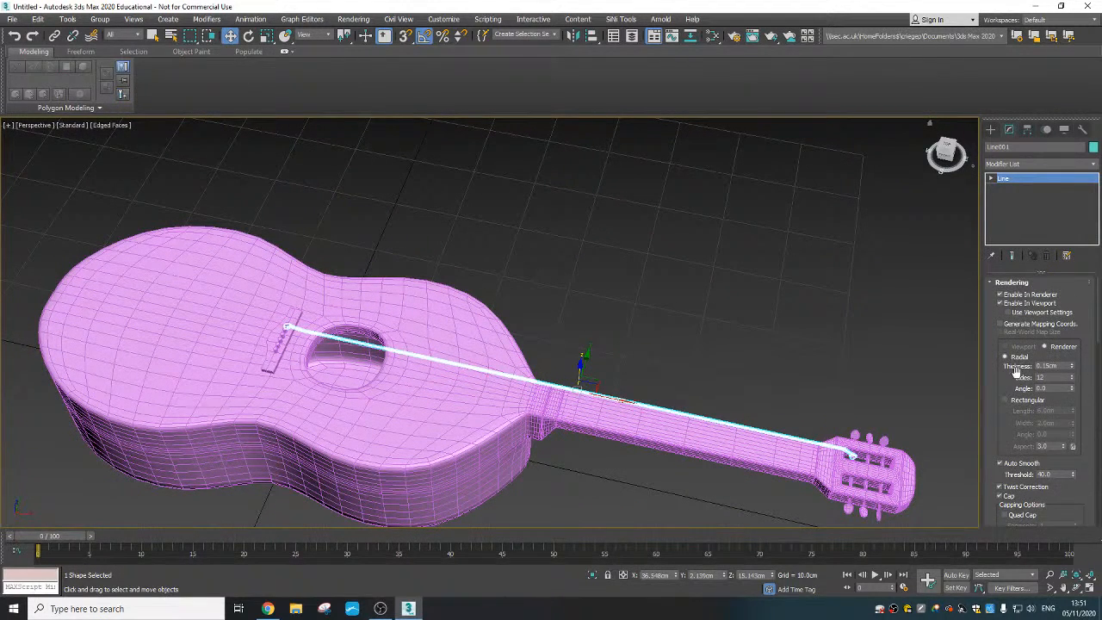
{"action": "scroll", "coordinate": [996, 426], "scroll_direction": "down", "scroll_amount": 5}
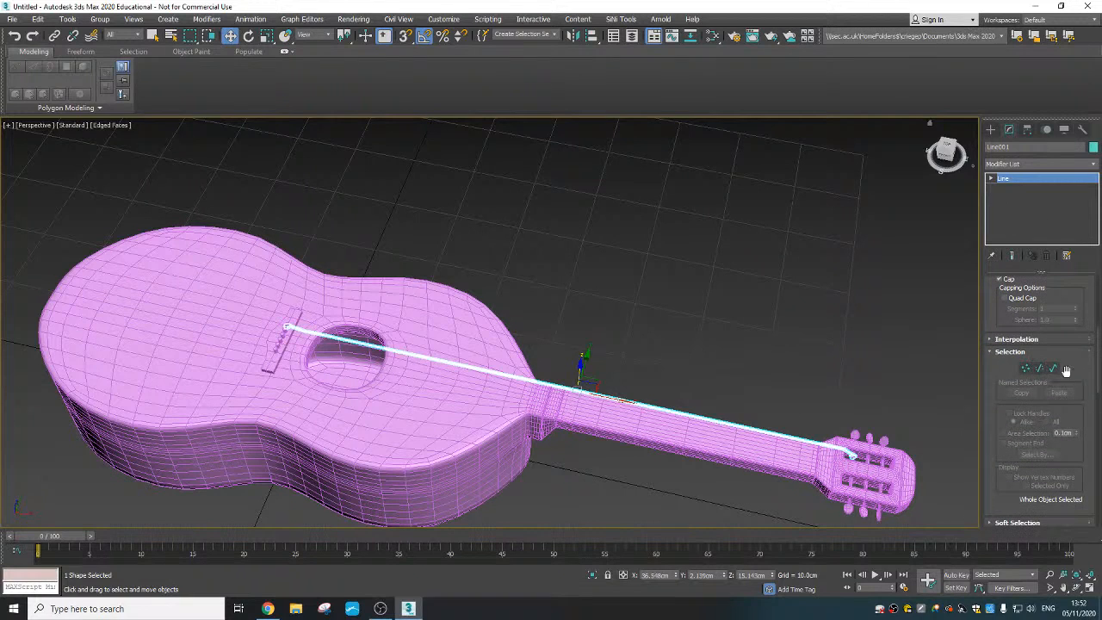
{"action": "scroll", "coordinate": [588, 307], "scroll_direction": "up", "scroll_amount": 5}
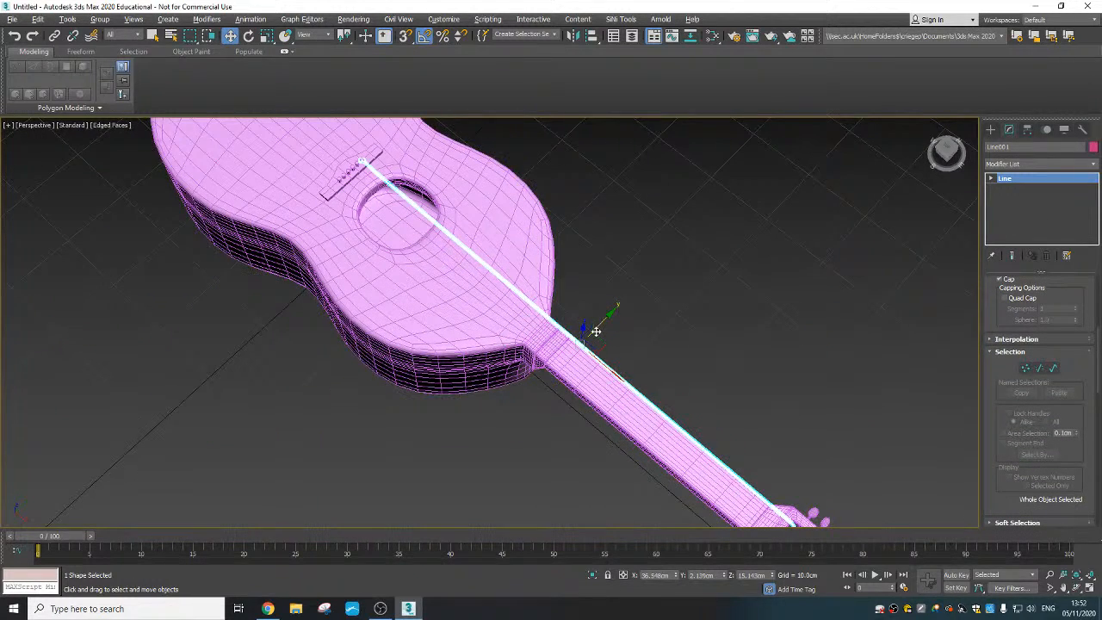
{"action": "left_click_drag", "start_coordinate": [594, 327], "coordinate": [602, 329], "text": "shift"}
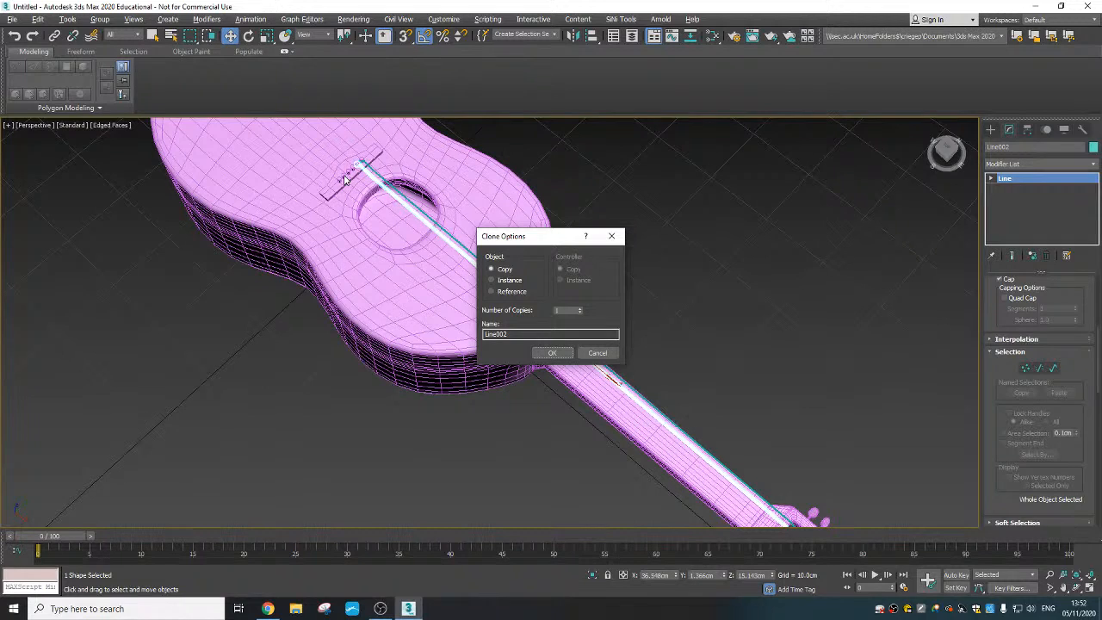
{"action": "left_click", "coordinate": [579, 308]}
{"action": "left_click", "coordinate": [552, 352]}
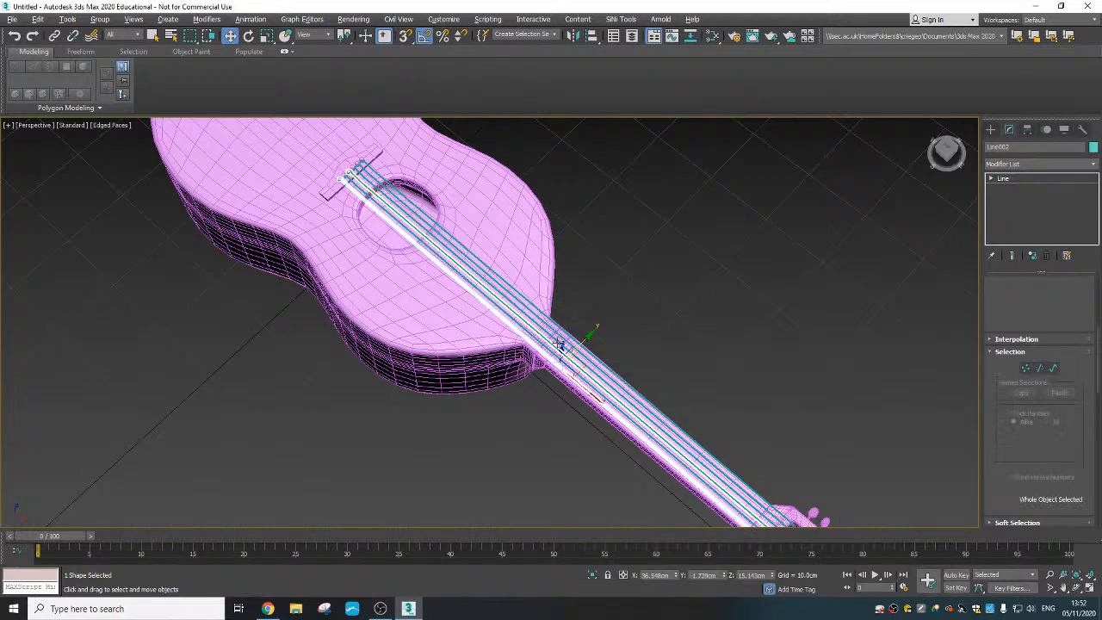
- Examine how the copied strings line up with the bridge pegs
{"action": "middle_click_drag", "start_coordinate": [399, 267], "coordinate": [409, 274]}
{"action": "middle_click_drag", "start_coordinate": [409, 274], "coordinate": [550, 237], "text": "alt"}
{"action": "scroll", "coordinate": [452, 276], "scroll_direction": "up", "scroll_amount": 5}
{"action": "scroll", "coordinate": [425, 364], "scroll_direction": "up", "scroll_amount": 5}
{"action": "middle_click_drag", "start_coordinate": [394, 370], "coordinate": [652, 337], "text": "alt"}
{"action": "scroll", "coordinate": [652, 336], "scroll_direction": "down", "scroll_amount": 5}
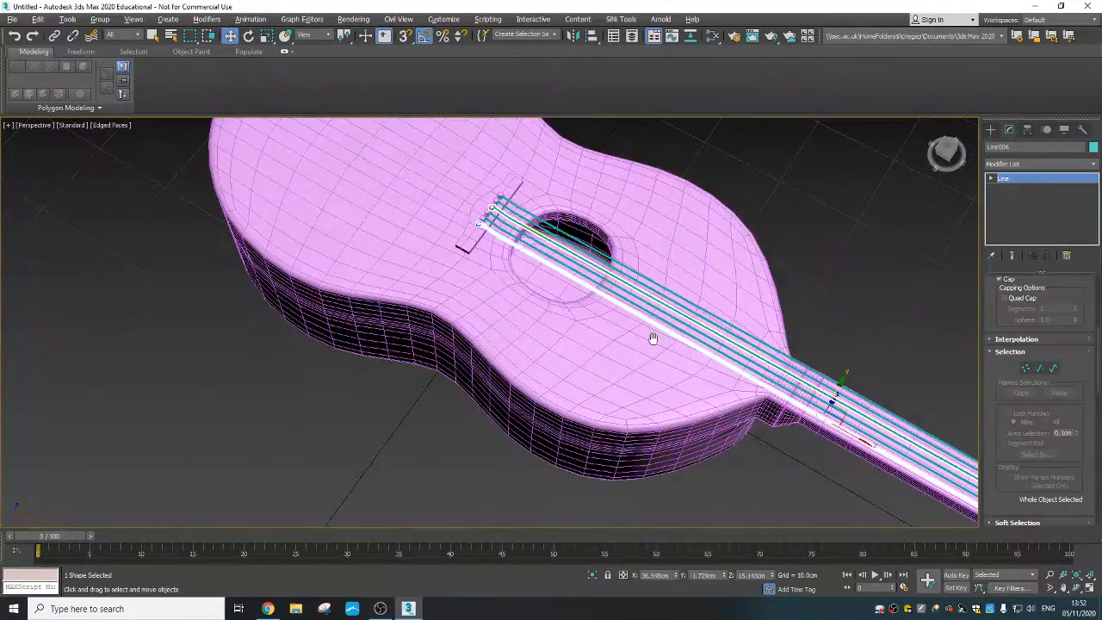
{"action": "middle_click_drag", "start_coordinate": [544, 378], "coordinate": [465, 456]}
{"action": "scroll", "coordinate": [480, 272], "scroll_direction": "up", "scroll_amount": 4}
{"action": "scroll", "coordinate": [343, 307], "scroll_direction": "up", "scroll_amount": 2}
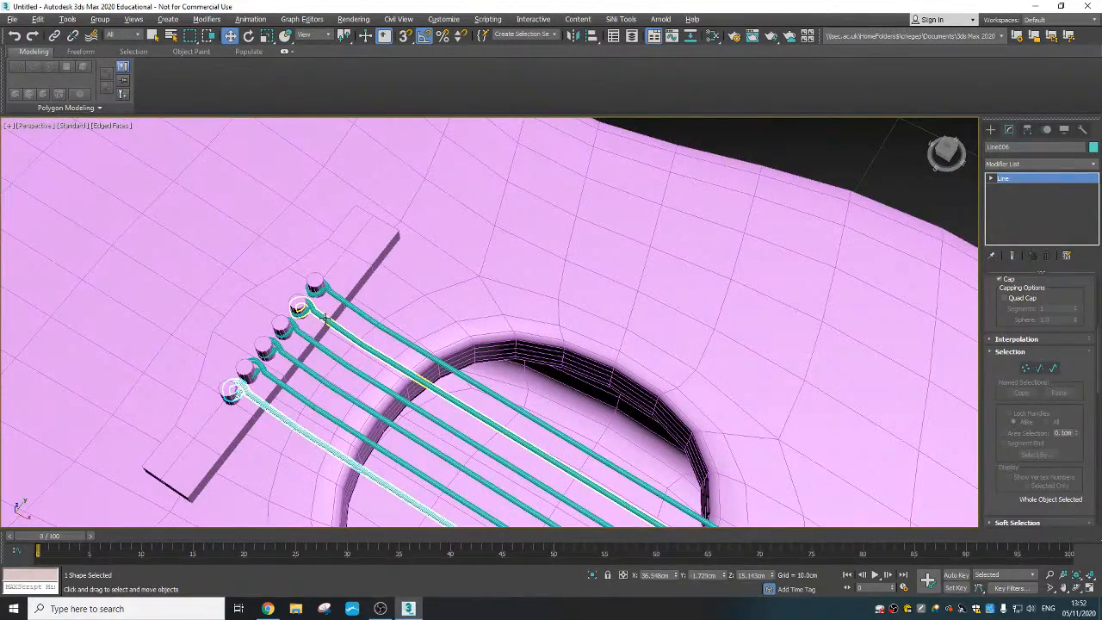
- Nudge the second string along Y to about 1.364 cm so that its loop fits around its bridge peg
{"action": "left_click", "coordinate": [385, 354]}
{"action": "middle_click_drag", "start_coordinate": [524, 418], "coordinate": [383, 262]}
{"action": "middle_click_drag", "start_coordinate": [506, 381], "coordinate": [360, 281]}
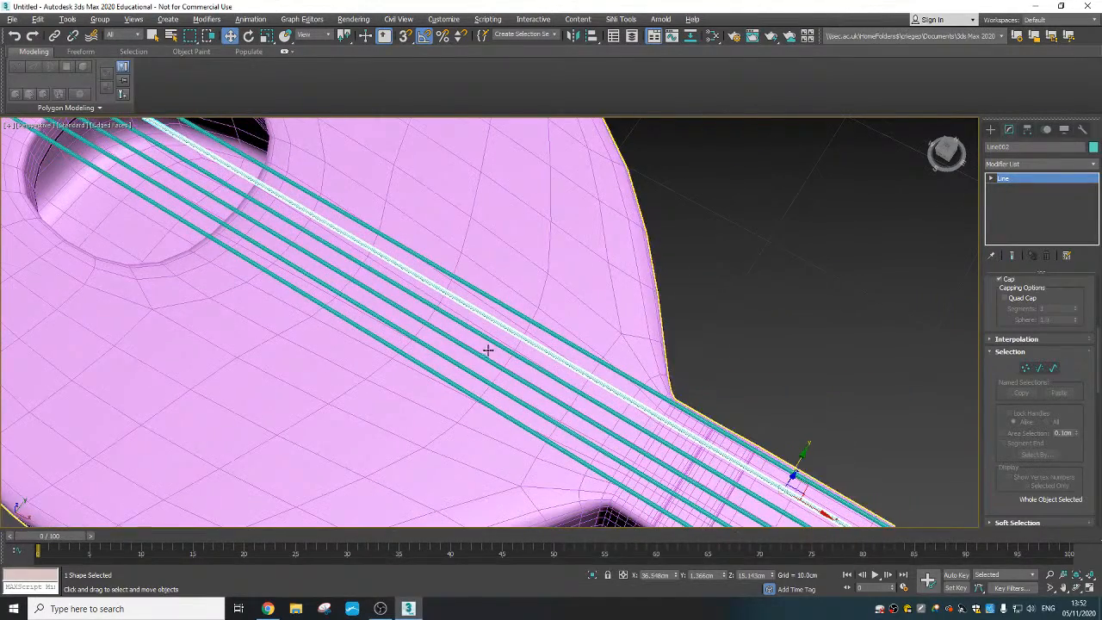
{"action": "scroll", "coordinate": [499, 370], "scroll_direction": "down", "scroll_amount": 3}
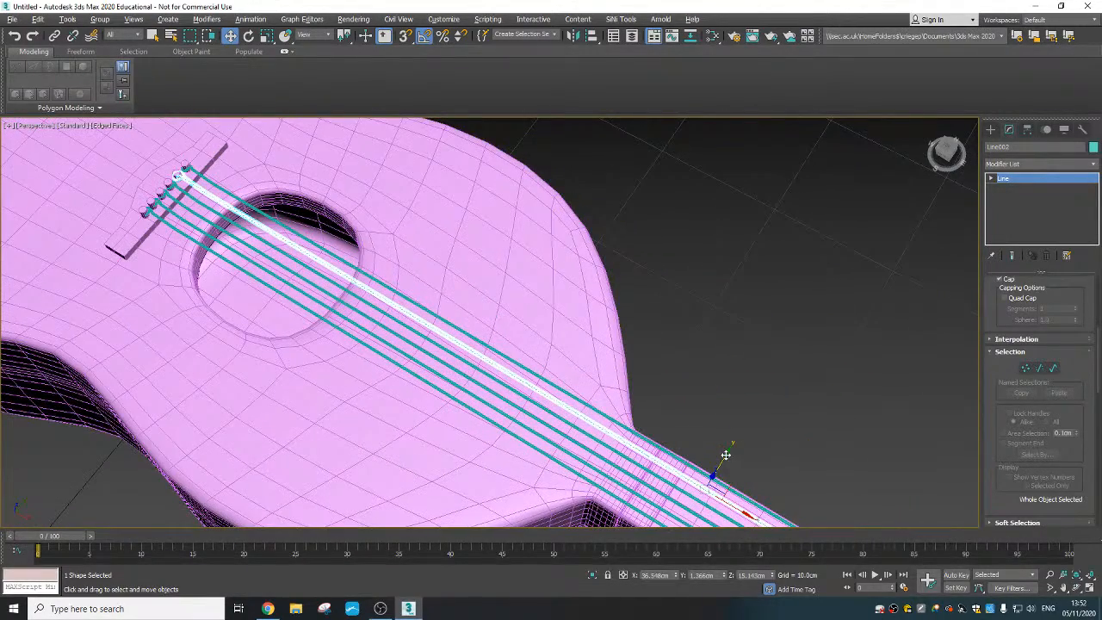
{"action": "left_click_drag", "start_coordinate": [726, 456], "coordinate": [723, 455]}
{"action": "scroll", "coordinate": [258, 238], "scroll_direction": "up", "scroll_amount": 10}
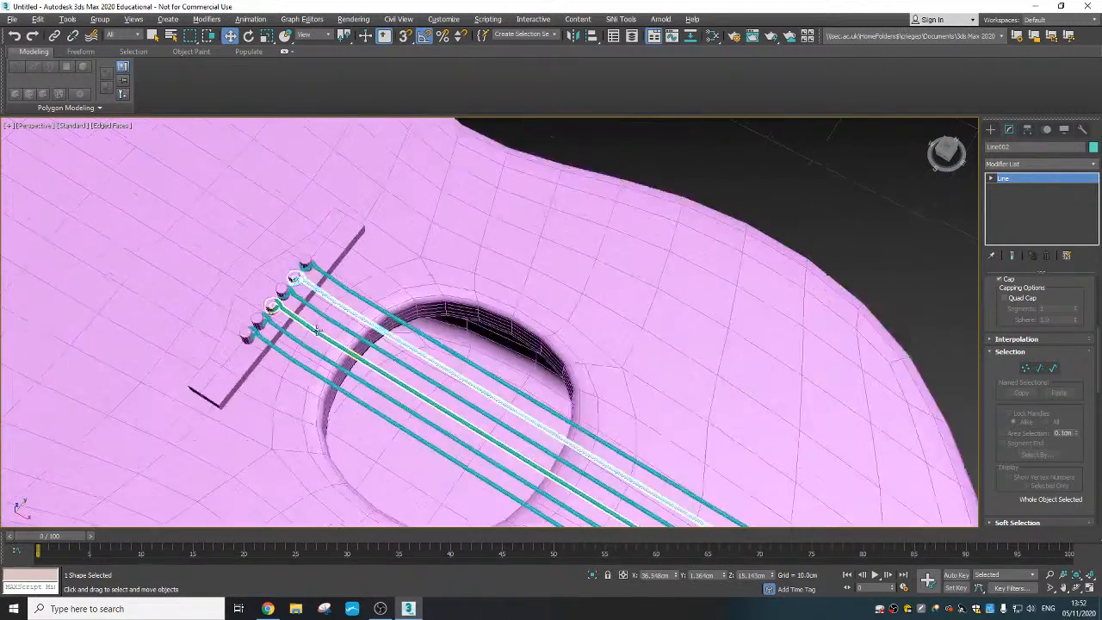
{"action": "scroll", "coordinate": [366, 301], "scroll_direction": "up", "scroll_amount": 3}
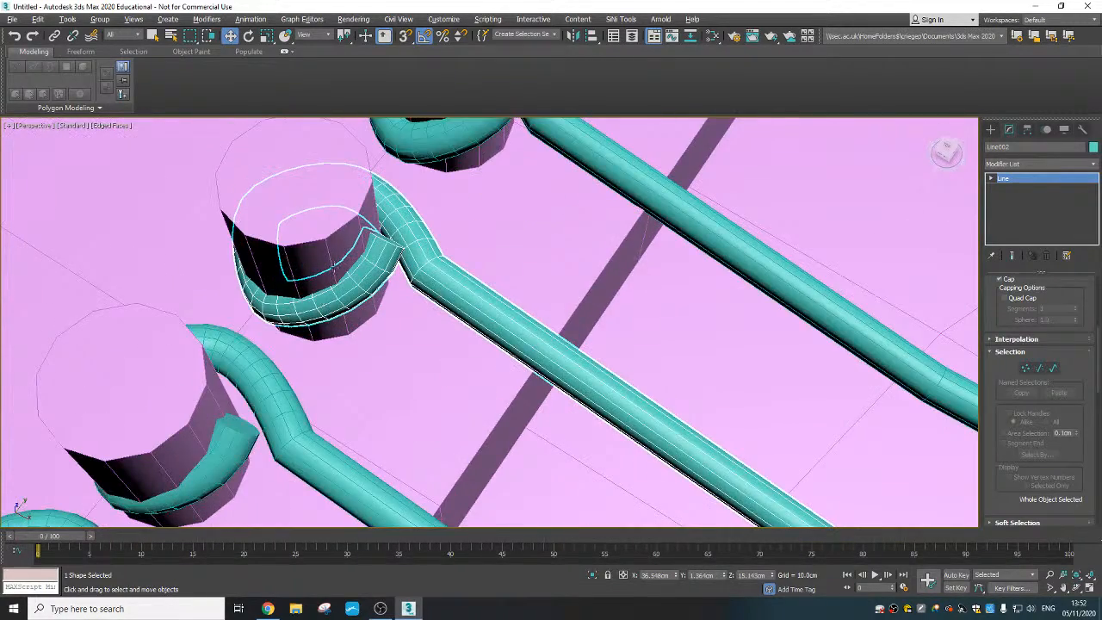
- Refine the first string with an extra vertex near the start of its loop around the bridge peg
{"action": "scroll", "coordinate": [334, 266], "scroll_direction": "down", "scroll_amount": 5}
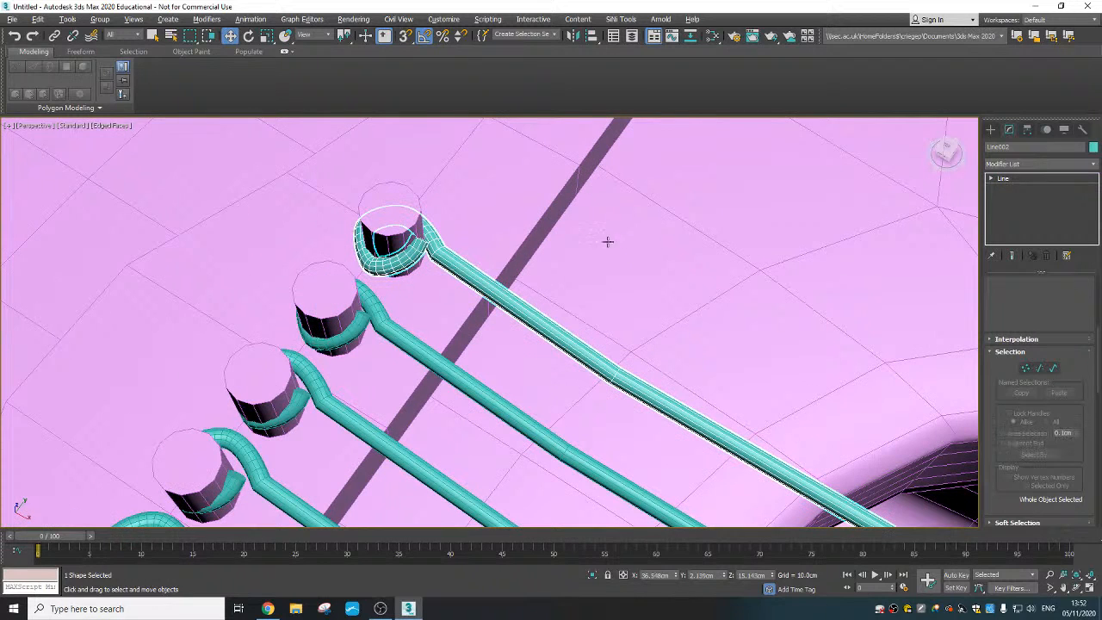
{"action": "left_click", "coordinate": [1023, 367]}
{"action": "scroll", "coordinate": [435, 239], "scroll_direction": "up", "scroll_amount": 2}
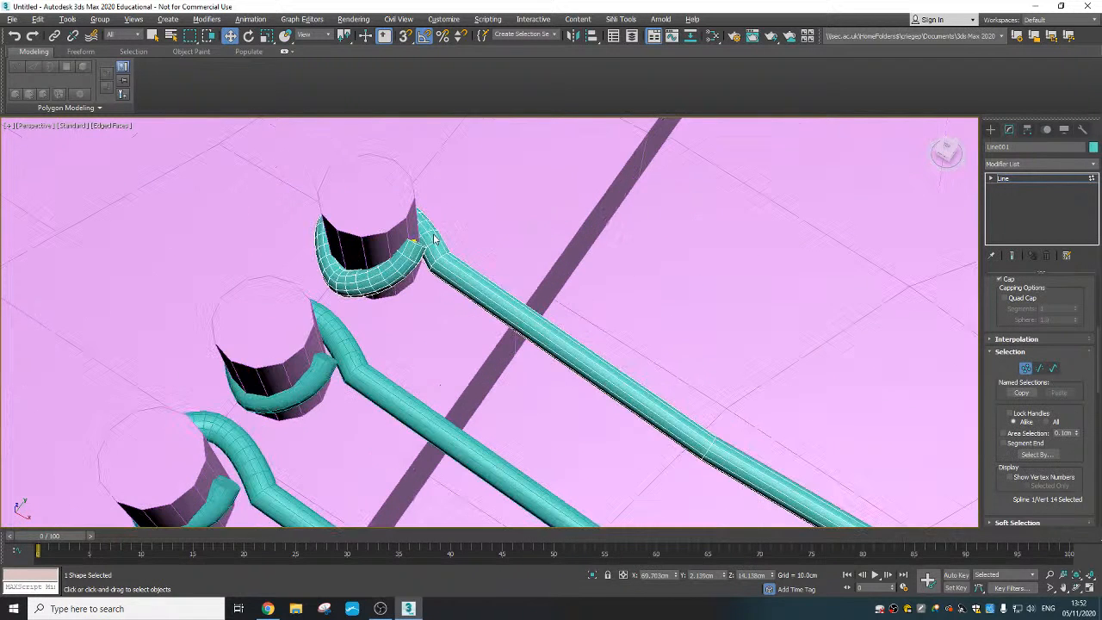
{"action": "left_click", "coordinate": [415, 241]}
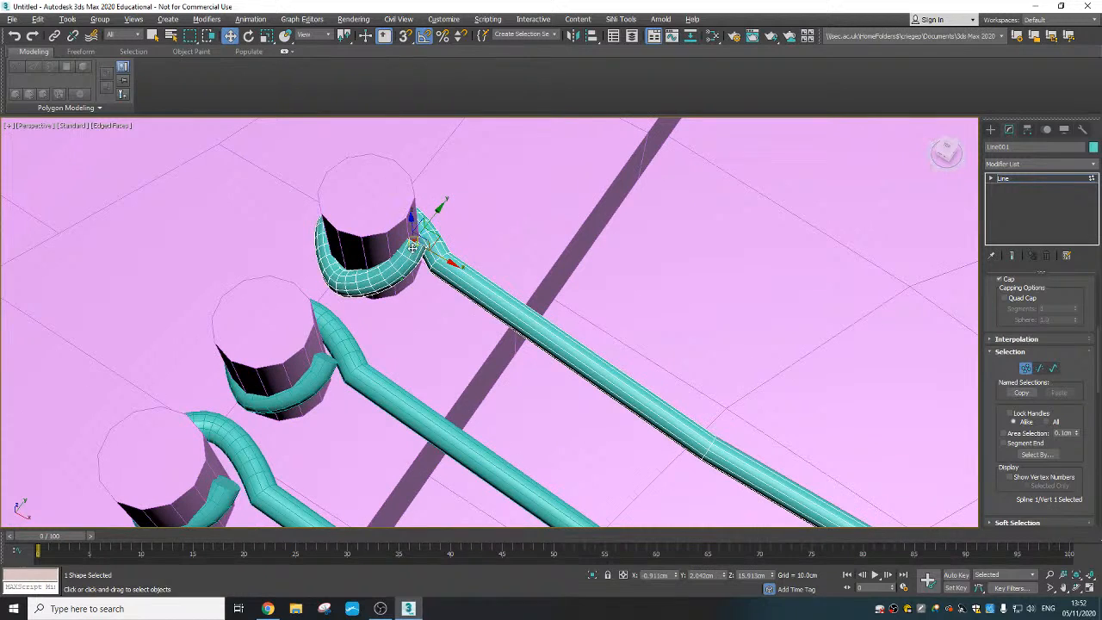
{"action": "right_click", "coordinate": [402, 252]}
{"action": "left_click", "coordinate": [392, 299]}
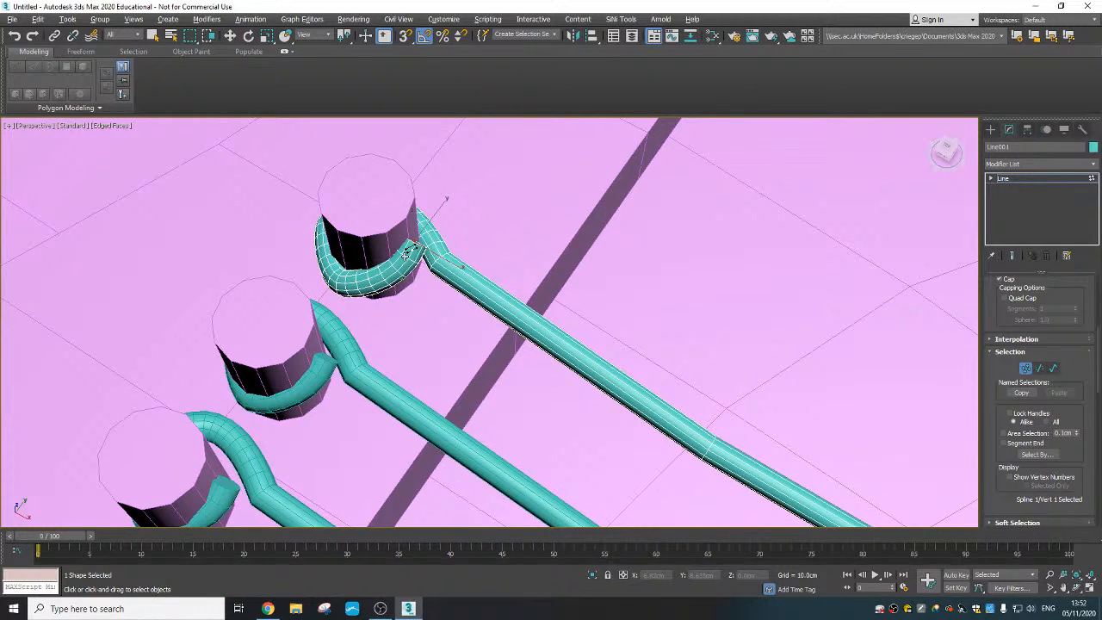
{"action": "left_click", "coordinate": [409, 251]}
{"action": "right_click", "coordinate": [425, 262]}
{"action": "left_click", "coordinate": [442, 255]}
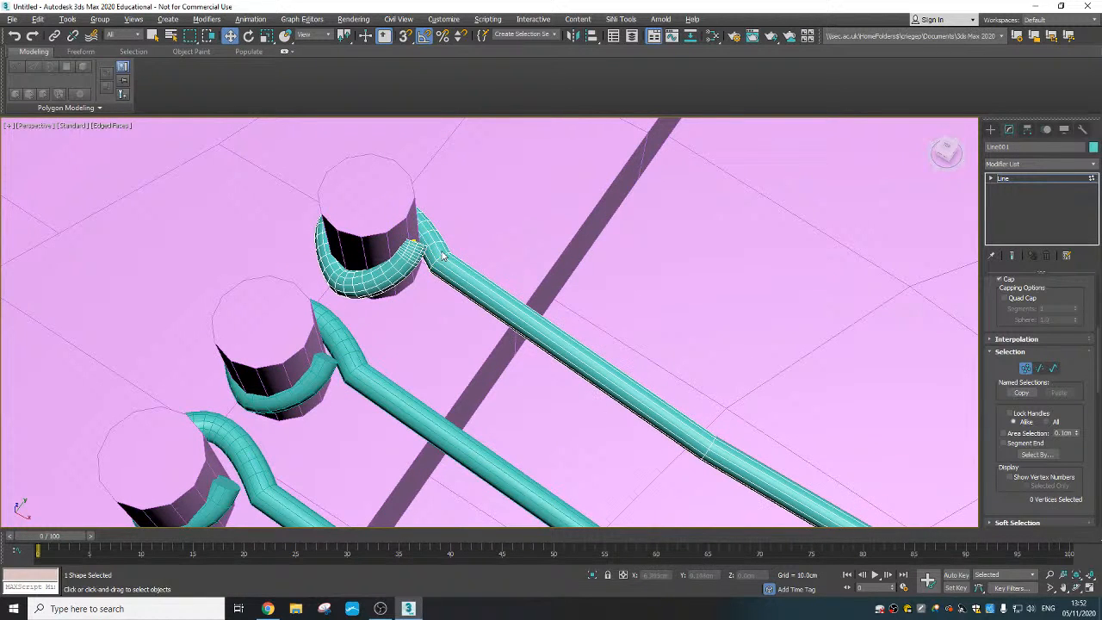
- Move the first string's starting vertex along X to about -1.05 cm, closer to the bridge peg
{"action": "left_click", "coordinate": [415, 243]}
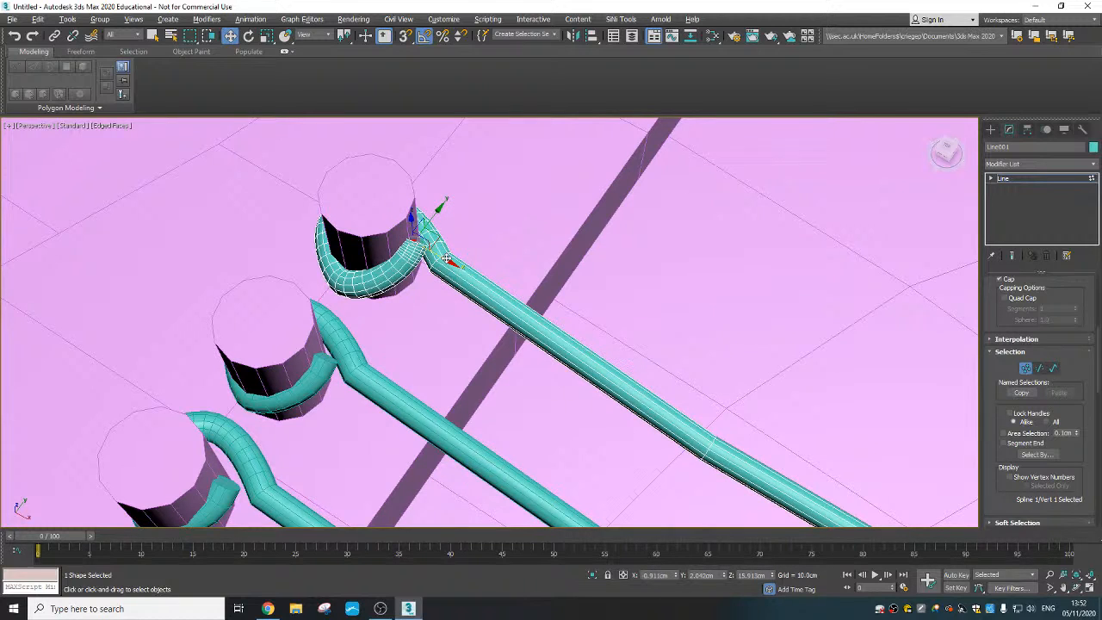
{"action": "left_click_drag", "start_coordinate": [447, 258], "coordinate": [428, 241]}
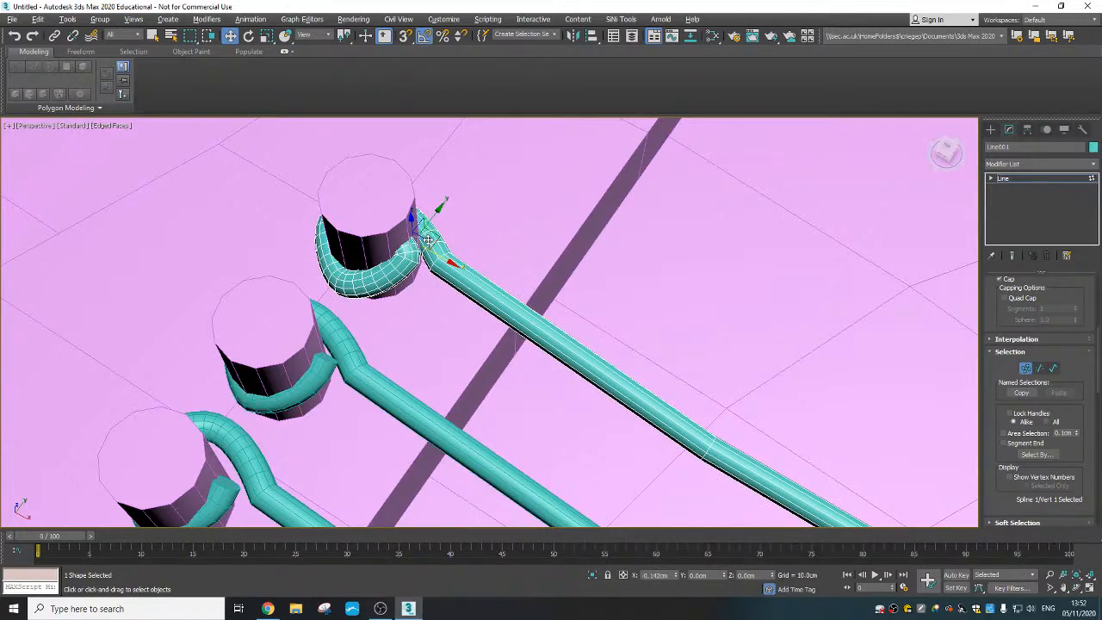
{"action": "middle_click_drag", "start_coordinate": [507, 370], "coordinate": [439, 206]}
{"action": "scroll", "coordinate": [439, 206], "scroll_direction": "down", "scroll_amount": 10}
{"action": "scroll", "coordinate": [440, 208], "scroll_direction": "up", "scroll_amount": 4}
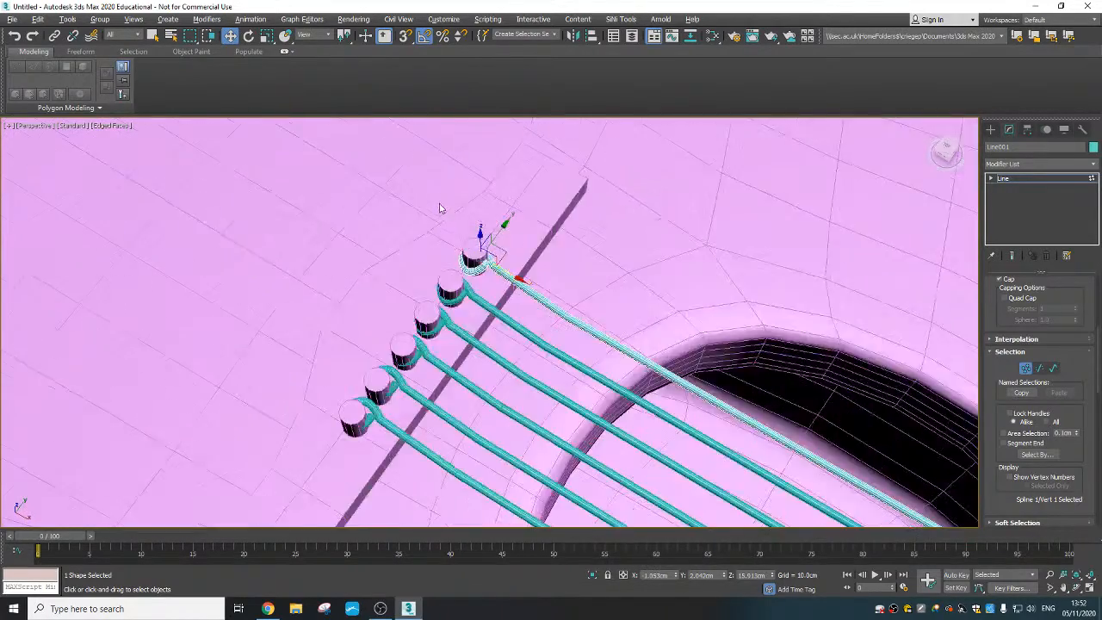
{"action": "scroll", "coordinate": [439, 207], "scroll_direction": "up", "scroll_amount": 3}
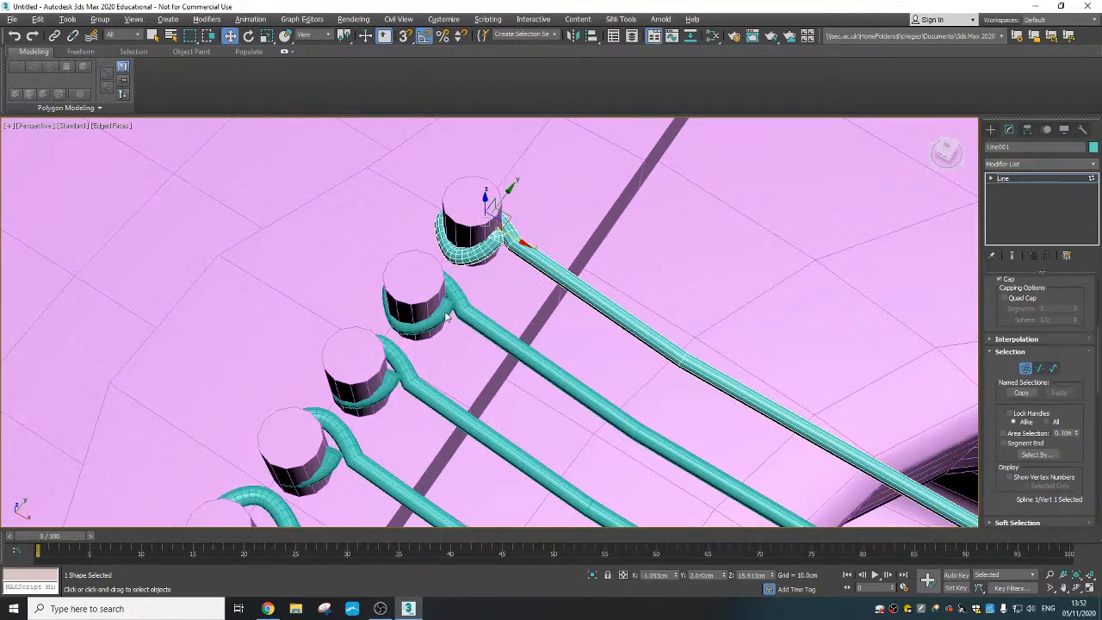
- Examine how the strings run above the joint between the guitar body and neck
{"action": "scroll", "coordinate": [681, 310], "scroll_direction": "down", "scroll_amount": 8}
{"action": "scroll", "coordinate": [795, 396], "scroll_direction": "down", "scroll_amount": 2}
{"action": "middle_click_drag", "start_coordinate": [794, 396], "coordinate": [680, 337]}
{"action": "middle_click_drag", "start_coordinate": [679, 338], "coordinate": [662, 261]}
{"action": "scroll", "coordinate": [610, 336], "scroll_direction": "down", "scroll_amount": 6}
{"action": "scroll", "coordinate": [578, 230], "scroll_direction": "up", "scroll_amount": 8}
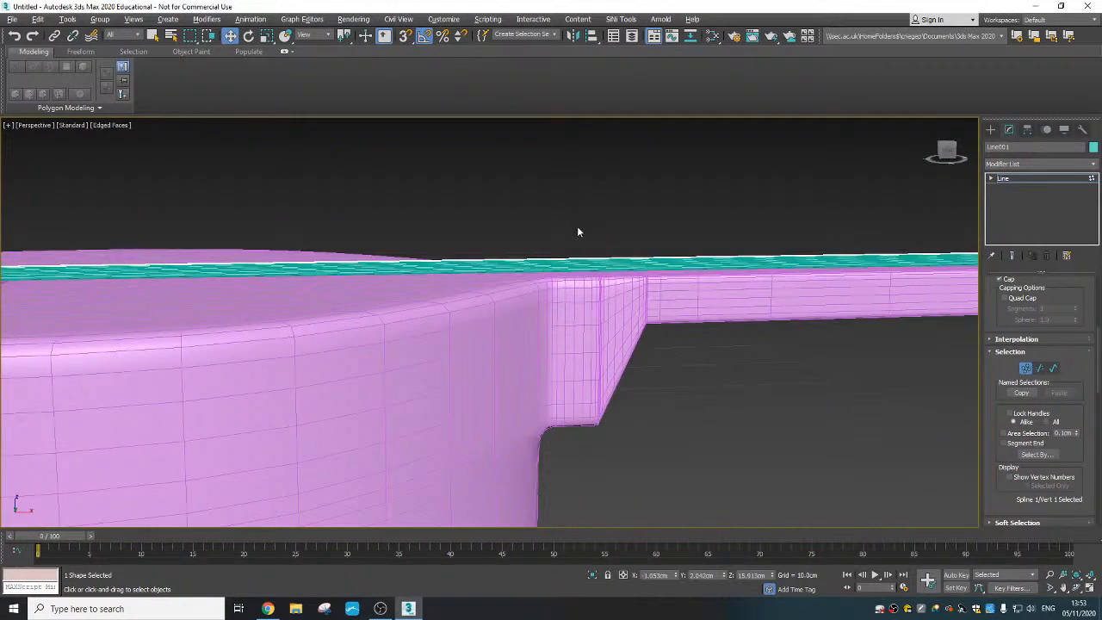
{"action": "middle_click_drag", "start_coordinate": [578, 229], "coordinate": [530, 225], "text": "alt"}
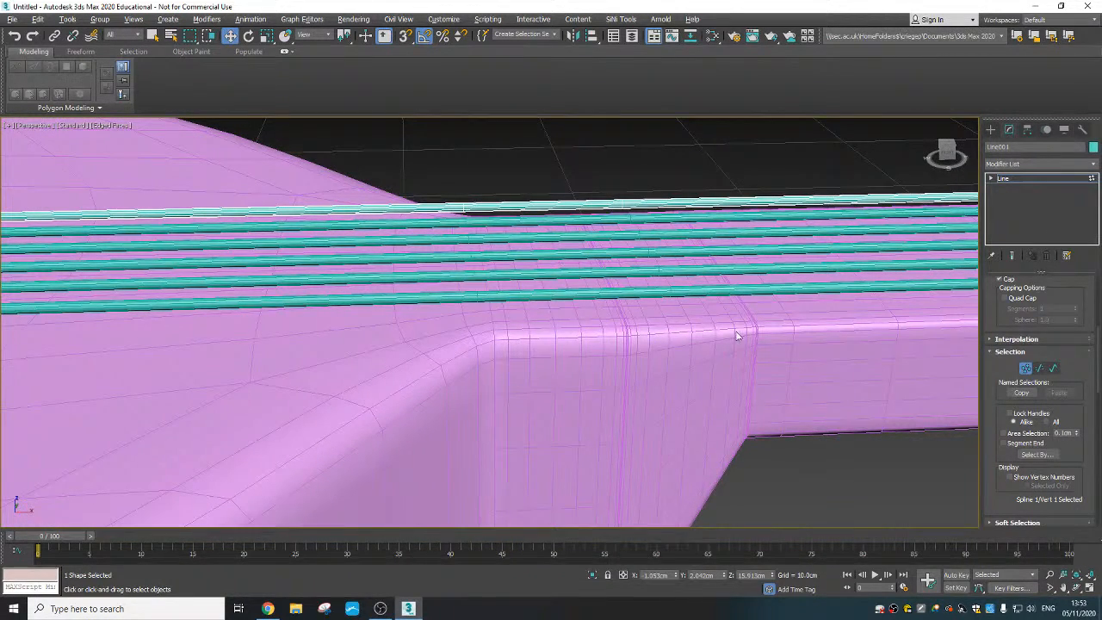
{"action": "scroll", "coordinate": [747, 378], "scroll_direction": "down", "scroll_amount": 4}
- Check where the string ends lie relative to the headstock slots and tuning pegs
{"action": "middle_click_drag", "start_coordinate": [747, 378], "coordinate": [551, 356]}
{"action": "scroll", "coordinate": [550, 355], "scroll_direction": "down", "scroll_amount": 2}
{"action": "scroll", "coordinate": [935, 335], "scroll_direction": "down", "scroll_amount": 3}
{"action": "middle_click_drag", "start_coordinate": [936, 335], "coordinate": [447, 374]}
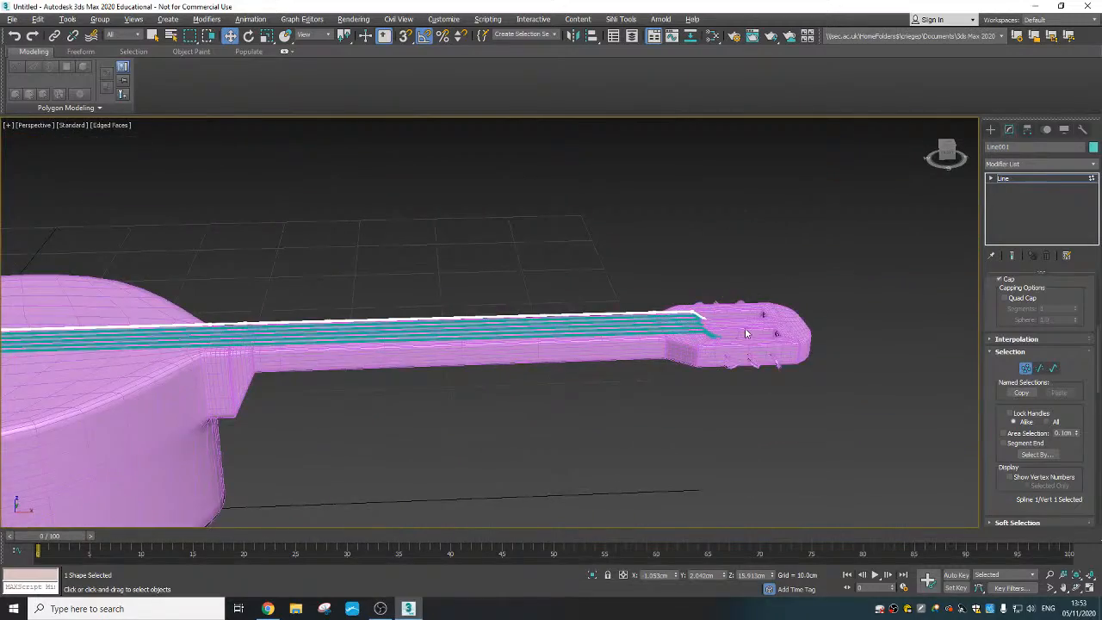
{"action": "middle_click_drag", "start_coordinate": [747, 334], "coordinate": [740, 346], "text": "alt"}
{"action": "scroll", "coordinate": [659, 442], "scroll_direction": "up", "scroll_amount": 3}
{"action": "middle_click_drag", "start_coordinate": [659, 443], "coordinate": [671, 370]}
{"action": "scroll", "coordinate": [740, 370], "scroll_direction": "up", "scroll_amount": 3}
{"action": "middle_click_drag", "start_coordinate": [740, 370], "coordinate": [688, 393], "text": "alt"}
{"action": "scroll", "coordinate": [691, 396], "scroll_direction": "up", "scroll_amount": 3}
{"action": "scroll", "coordinate": [691, 399], "scroll_direction": "down", "scroll_amount": 1}
{"action": "middle_click_drag", "start_coordinate": [680, 469], "coordinate": [692, 413]}
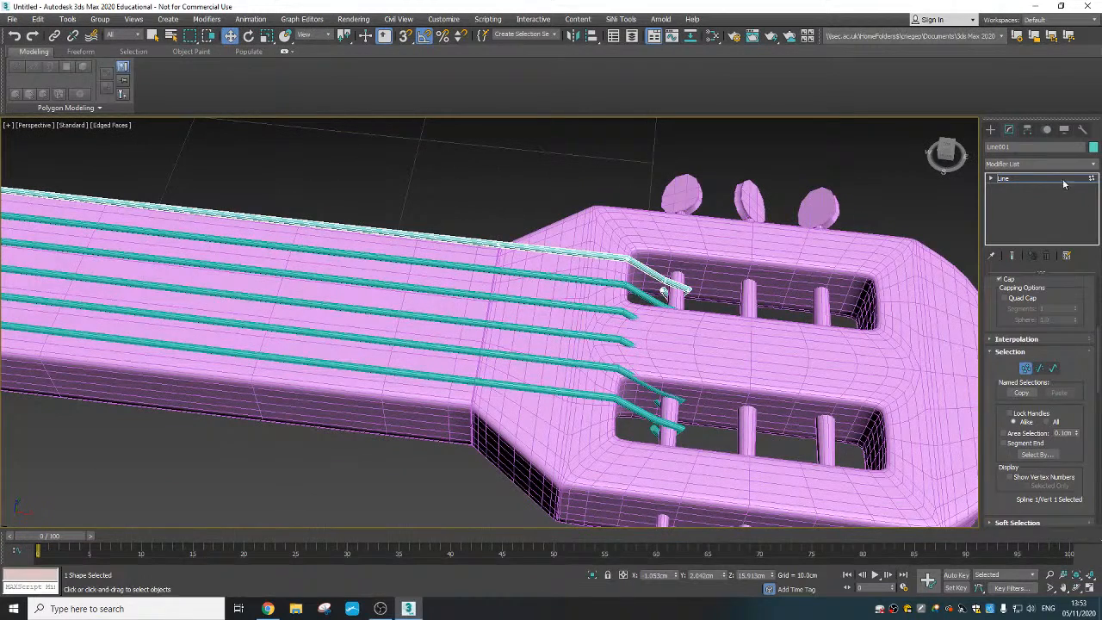
- Move the five end vertices of the second string along X so its loop reaches the middle tuning peg of its slot
{"action": "left_click", "coordinate": [990, 129]}
{"action": "left_click", "coordinate": [617, 285]}
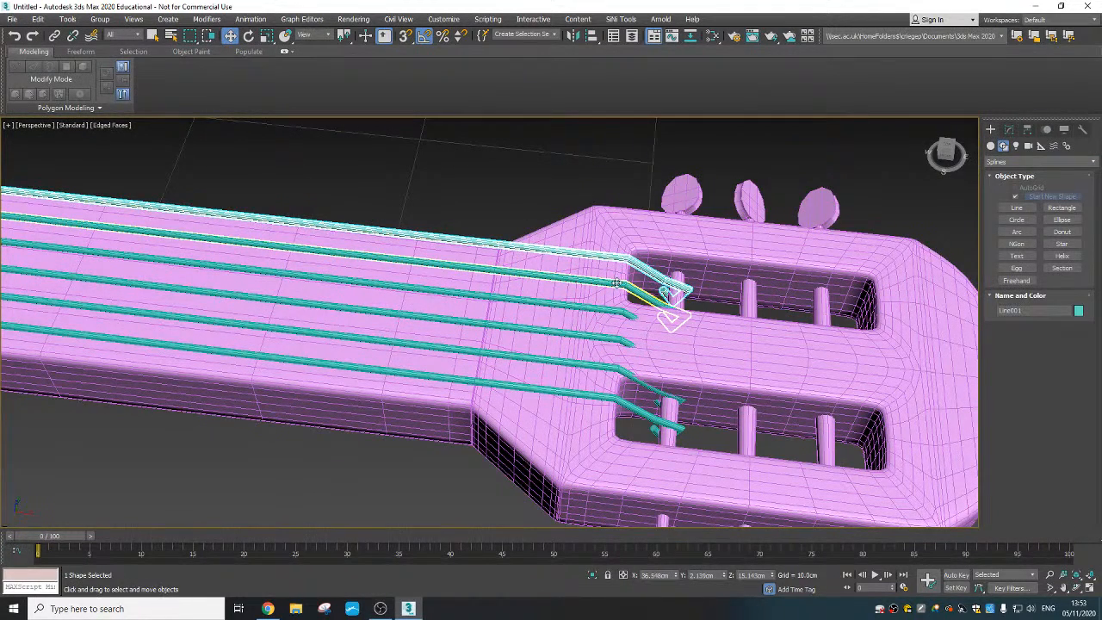
{"action": "left_click", "coordinate": [1009, 129]}
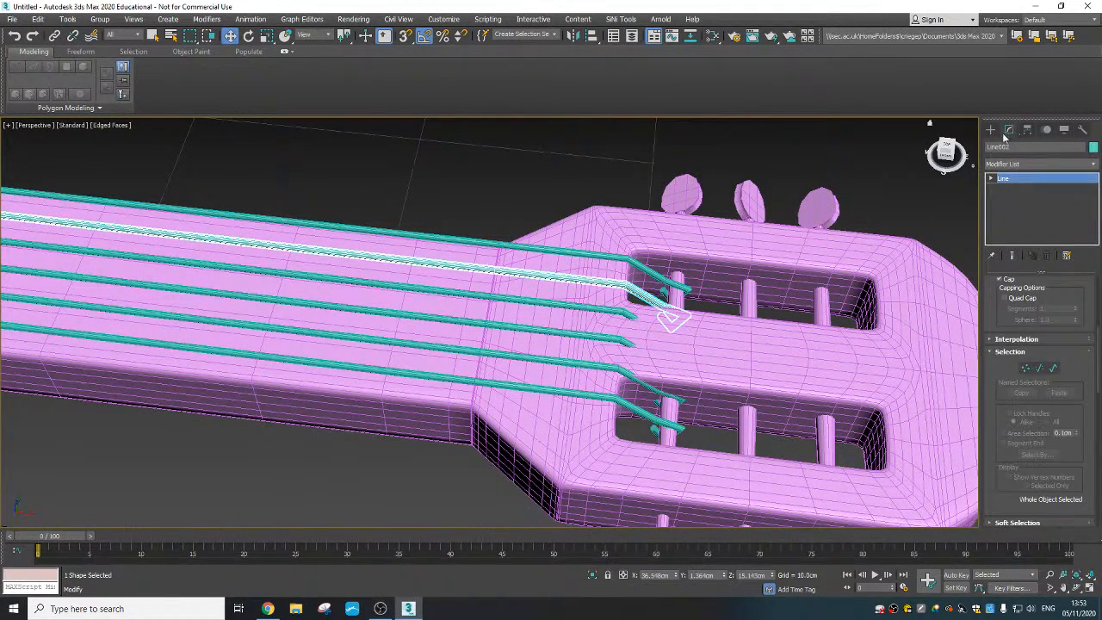
{"action": "left_click", "coordinate": [1024, 369]}
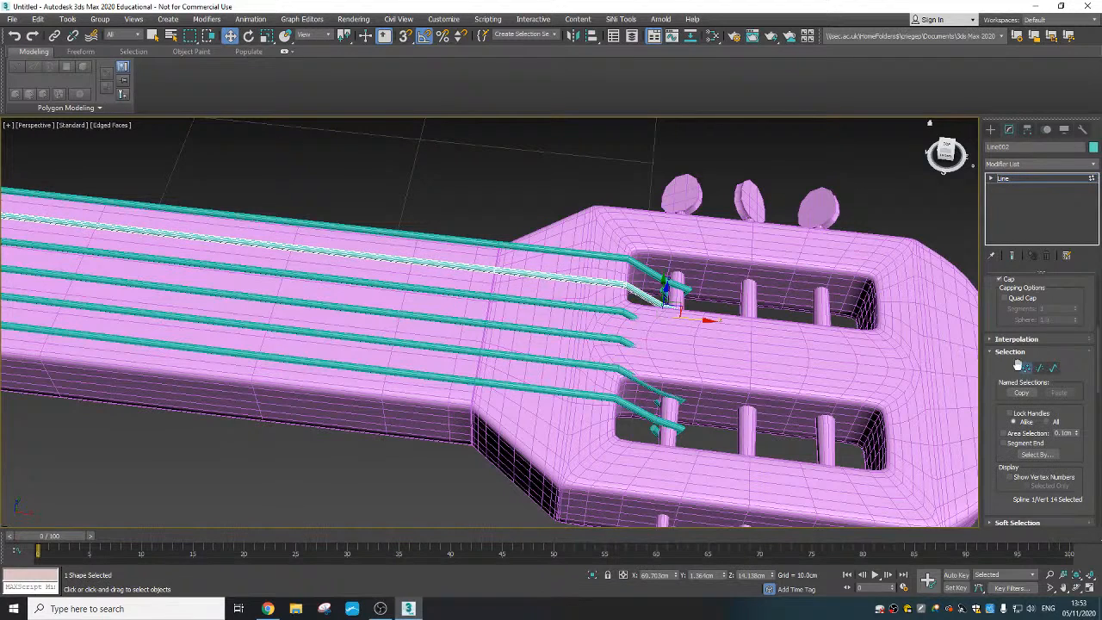
{"action": "middle_click_drag", "start_coordinate": [693, 336], "coordinate": [669, 362]}
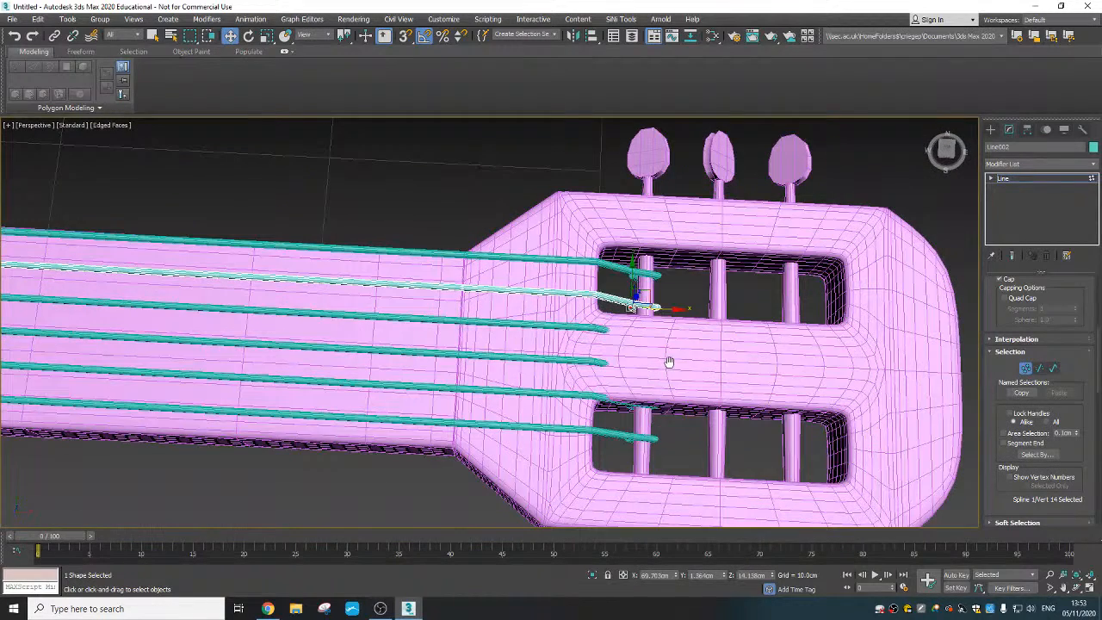
{"action": "left_click_drag", "start_coordinate": [600, 314], "coordinate": [755, 315]}
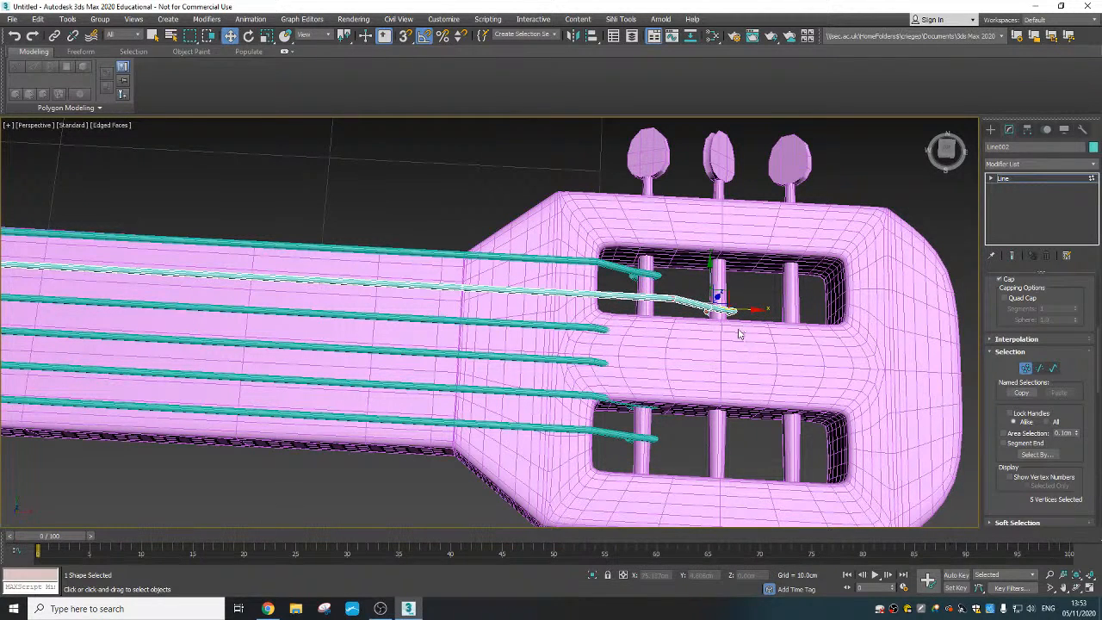
{"action": "middle_click_drag", "start_coordinate": [735, 343], "coordinate": [735, 312], "text": "alt"}
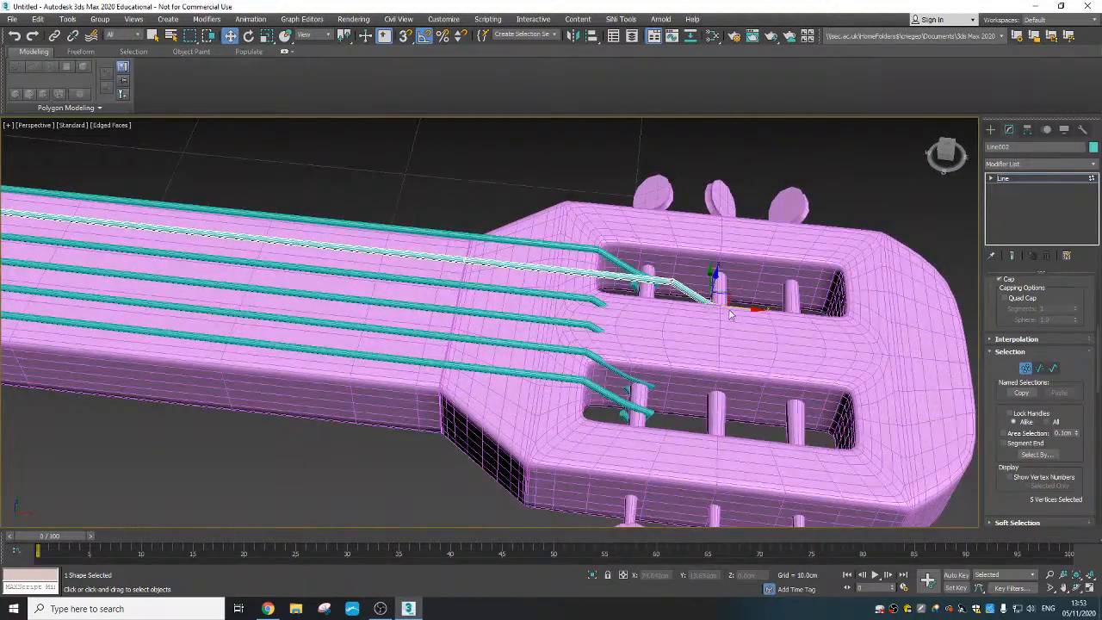
- Move the second string's bend vertex back along X to the near edge of the headstock slot
{"action": "scroll", "coordinate": [734, 310], "scroll_direction": "up", "scroll_amount": 4}
{"action": "left_click", "coordinate": [628, 262]}
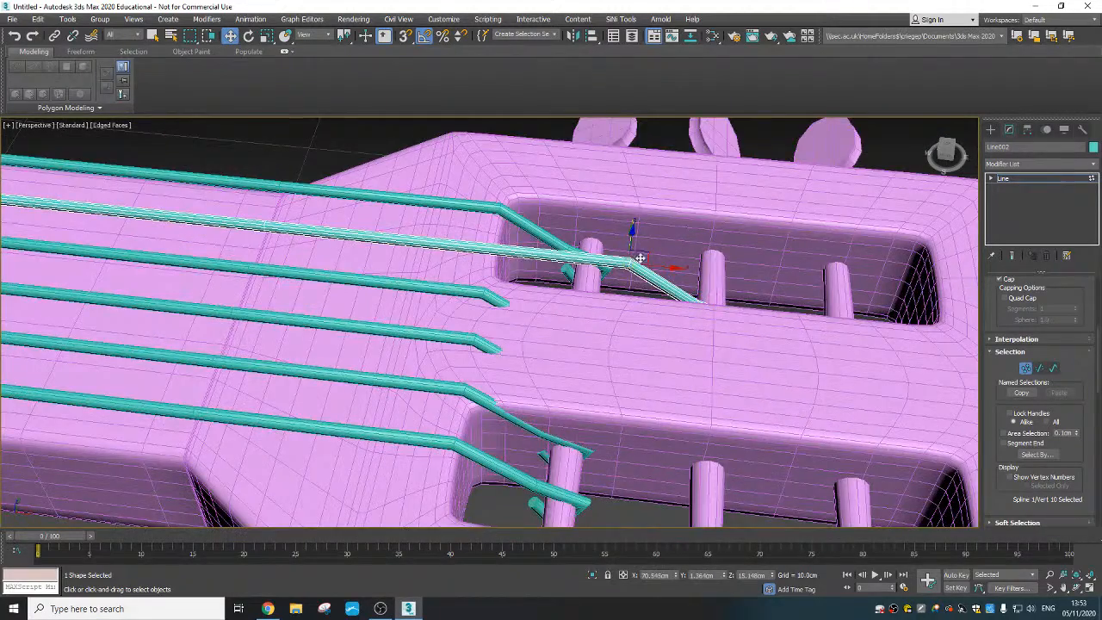
{"action": "middle_click_drag", "start_coordinate": [636, 258], "coordinate": [662, 256], "text": "alt"}
{"action": "left_click_drag", "start_coordinate": [632, 234], "coordinate": [487, 233]}
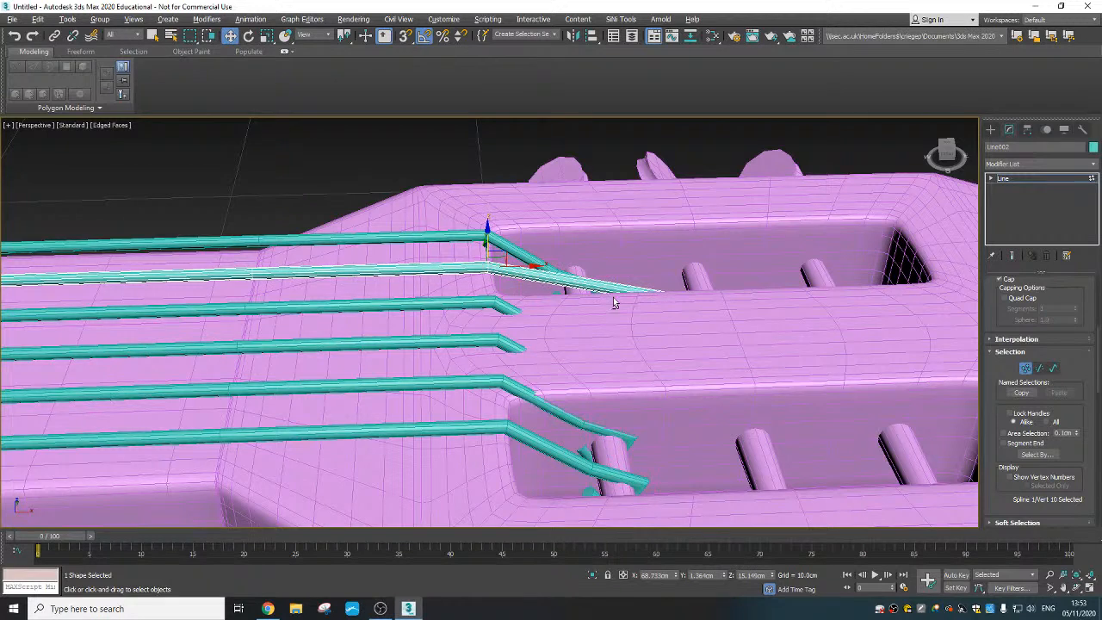
{"action": "middle_click_drag", "start_coordinate": [614, 302], "coordinate": [615, 375], "text": "alt"}
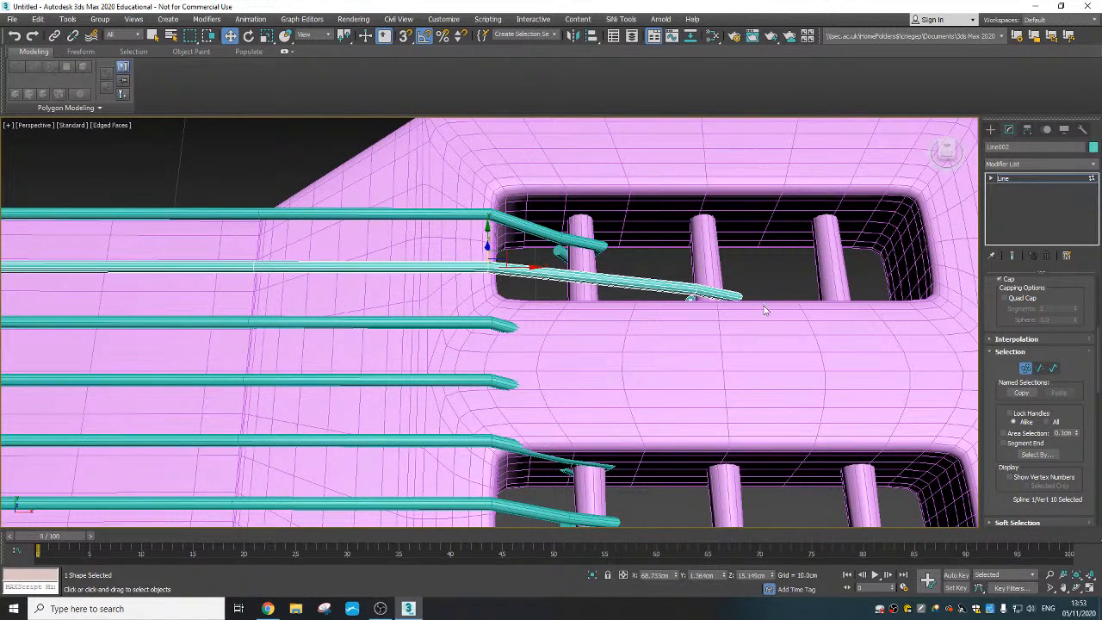
- Convert the two corner vertices at the far side of the second string's tuning-peg loop to Smooth
{"action": "left_click", "coordinate": [735, 297]}
{"action": "right_click", "coordinate": [733, 293]}
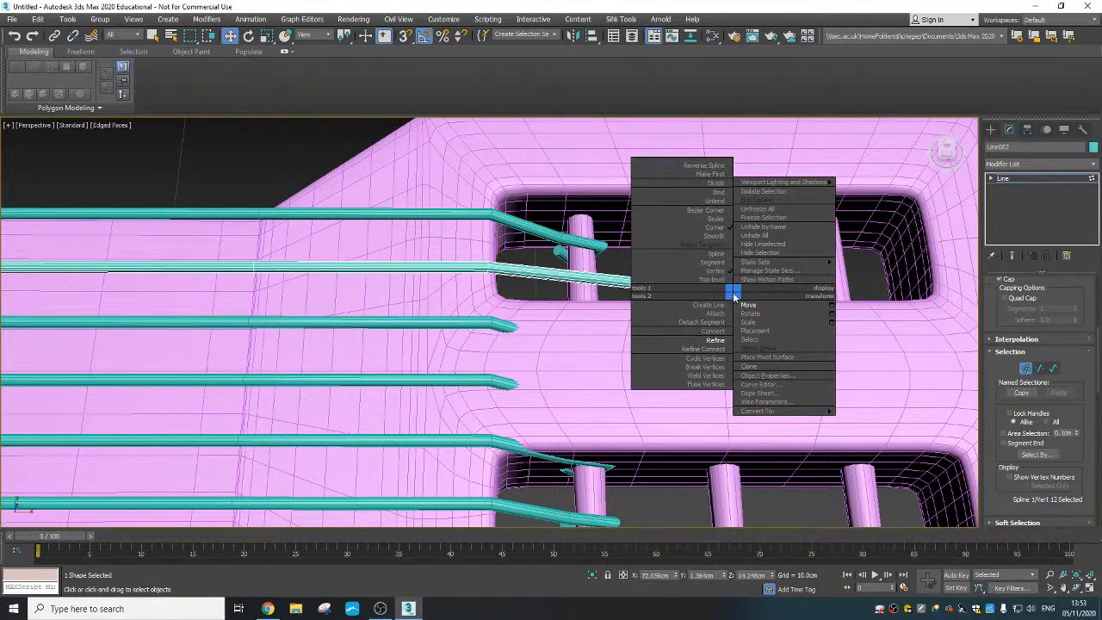
{"action": "left_click", "coordinate": [716, 237]}
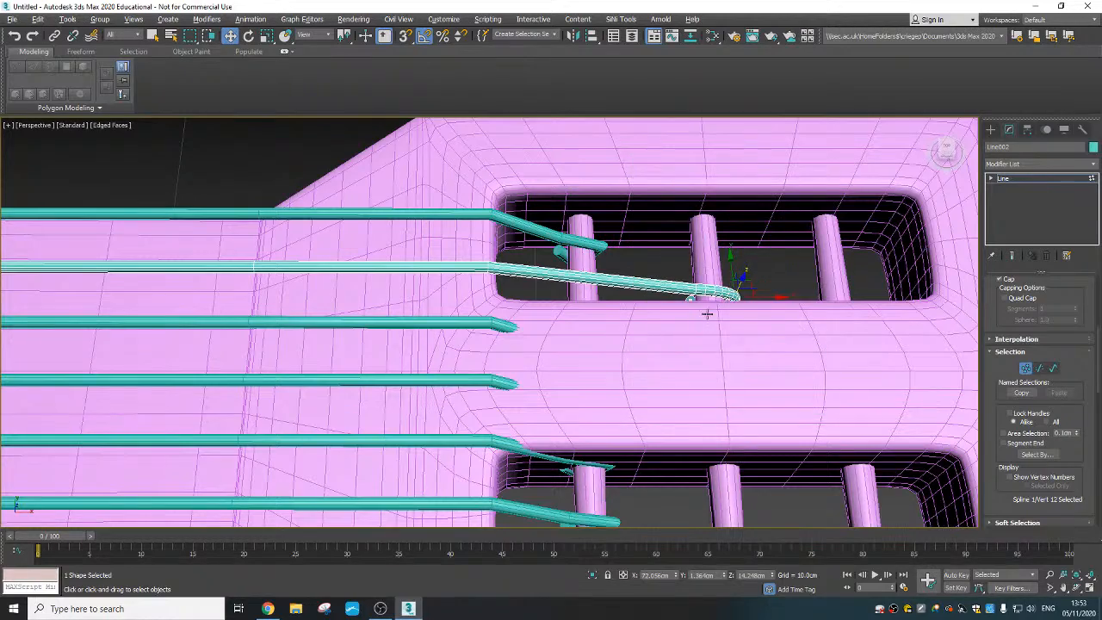
{"action": "middle_click_drag", "start_coordinate": [706, 314], "coordinate": [703, 369], "text": "alt"}
{"action": "left_click", "coordinate": [694, 296]}
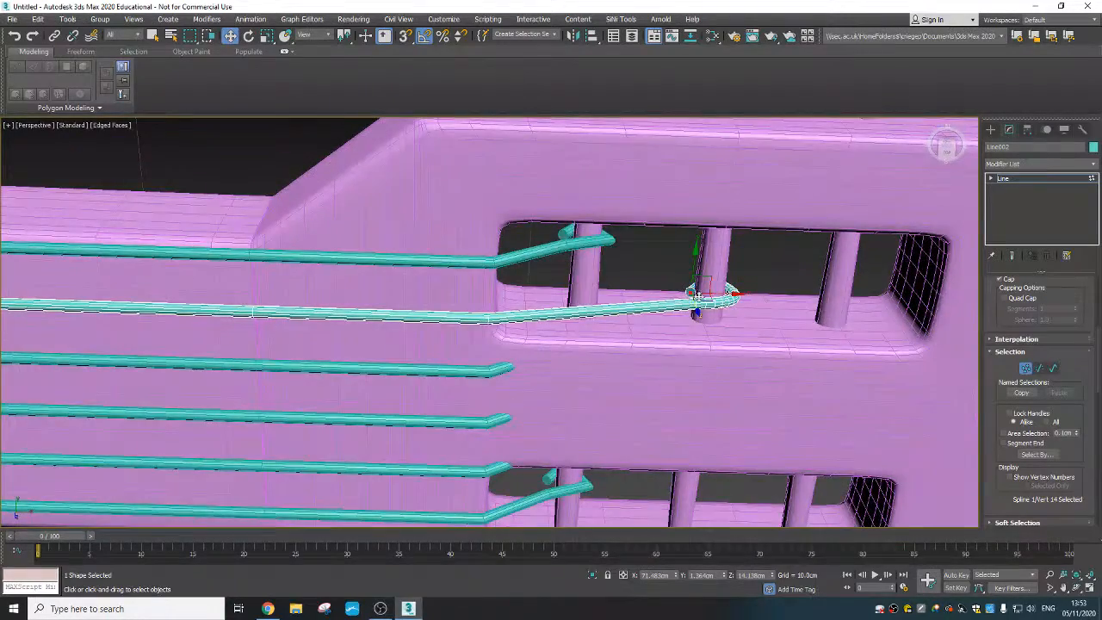
{"action": "scroll", "coordinate": [706, 297], "scroll_direction": "up", "scroll_amount": 2}
{"action": "middle_click_drag", "start_coordinate": [727, 295], "coordinate": [682, 347], "text": "alt"}
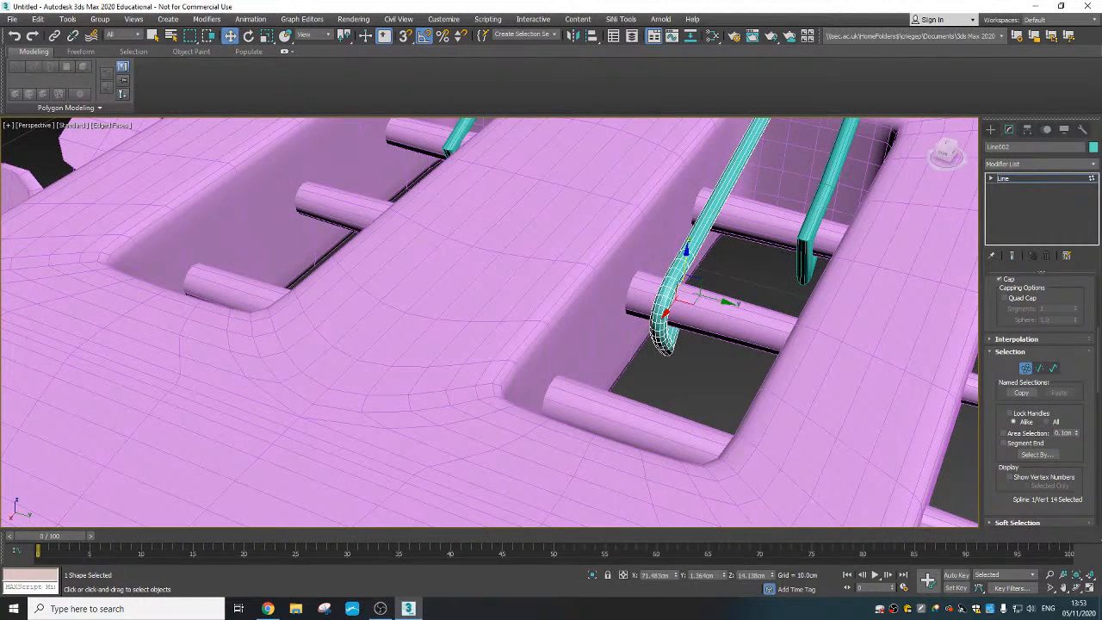
{"action": "left_click", "coordinate": [659, 344]}
{"action": "right_click", "coordinate": [657, 343]}
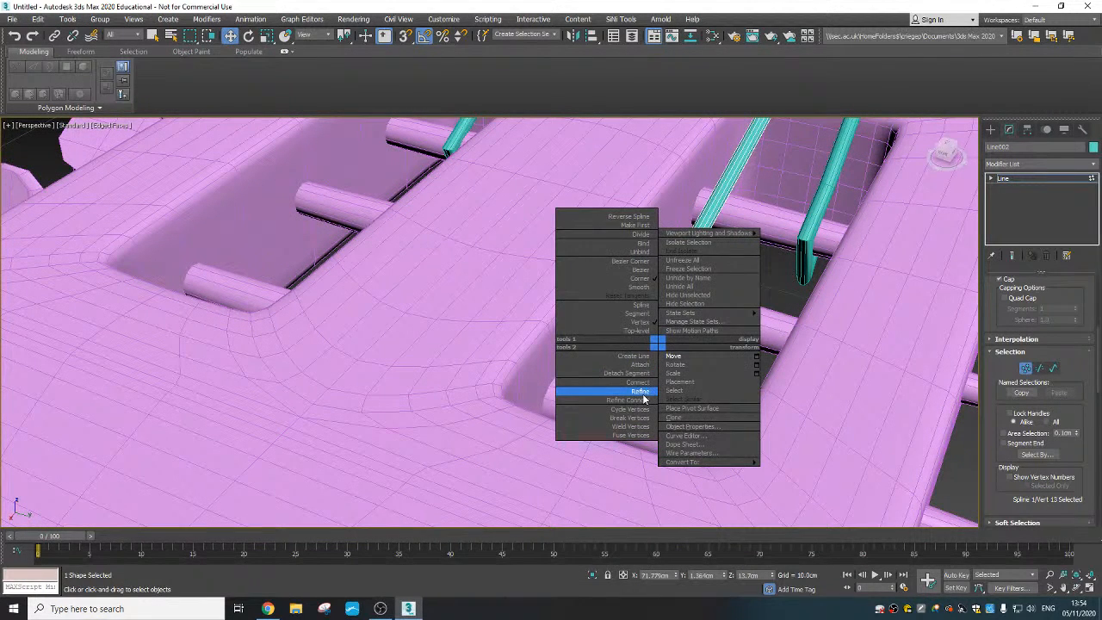
{"action": "right_click", "coordinate": [671, 367]}
{"action": "right_click", "coordinate": [670, 344]}
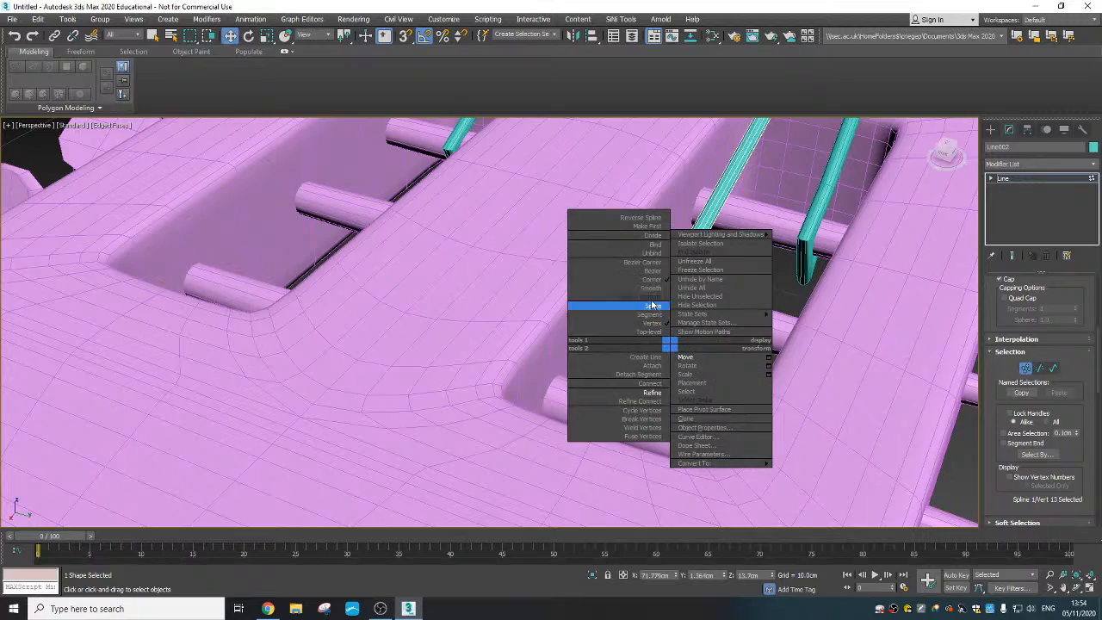
{"action": "left_click", "coordinate": [651, 288]}
- Shift the second string's headstock-end vertices along Y away from the slot's inner edge, including the vertex at the neck-headstock joint
{"action": "middle_click_drag", "start_coordinate": [654, 292], "coordinate": [754, 388], "text": "alt"}
{"action": "scroll", "coordinate": [688, 372], "scroll_direction": "down", "scroll_amount": 6}
{"action": "scroll", "coordinate": [615, 379], "scroll_direction": "down", "scroll_amount": 3}
{"action": "middle_click_drag", "start_coordinate": [615, 379], "coordinate": [766, 422]}
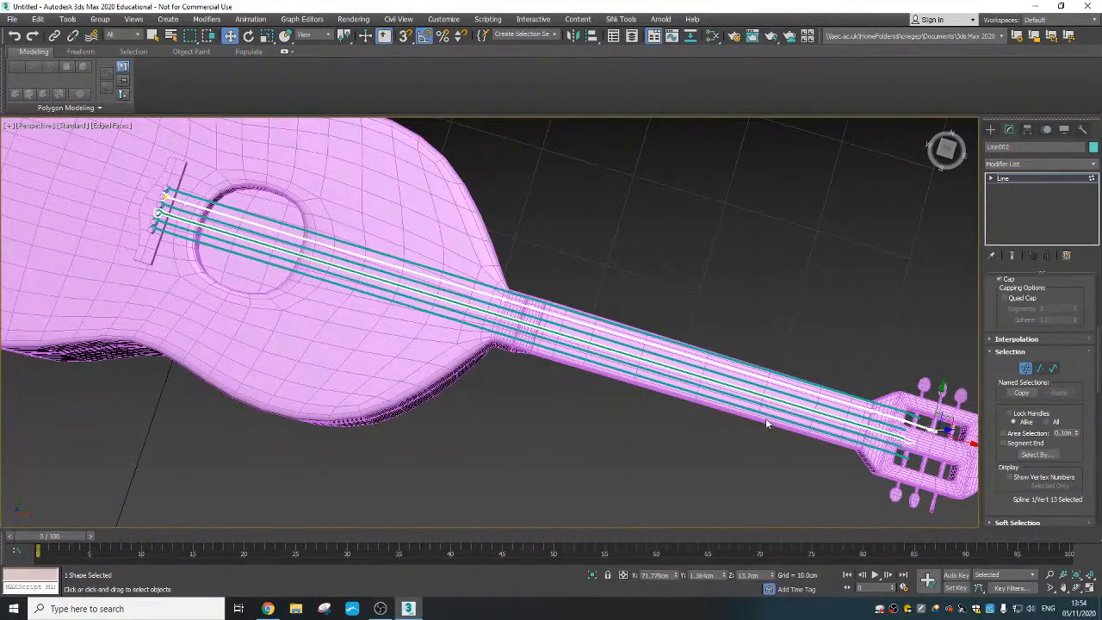
{"action": "middle_click_drag", "start_coordinate": [898, 393], "coordinate": [606, 299]}
{"action": "scroll", "coordinate": [606, 298], "scroll_direction": "up", "scroll_amount": 3}
{"action": "scroll", "coordinate": [603, 345], "scroll_direction": "up", "scroll_amount": 4}
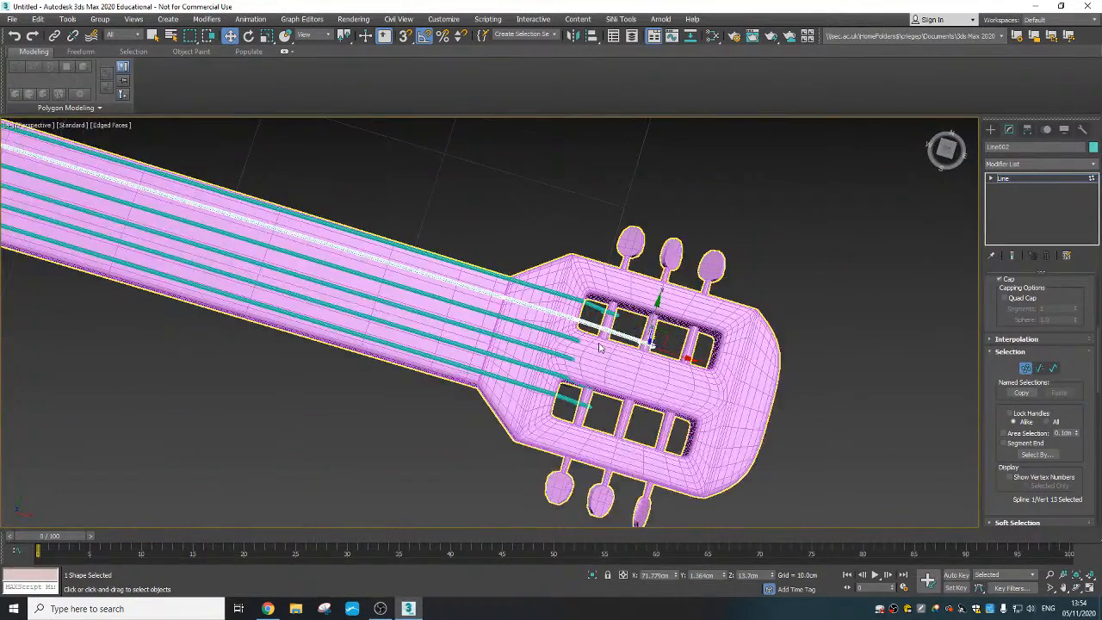
{"action": "middle_click_drag", "start_coordinate": [540, 377], "coordinate": [473, 325], "text": "alt"}
{"action": "left_click_drag", "start_coordinate": [563, 333], "coordinate": [706, 356]}
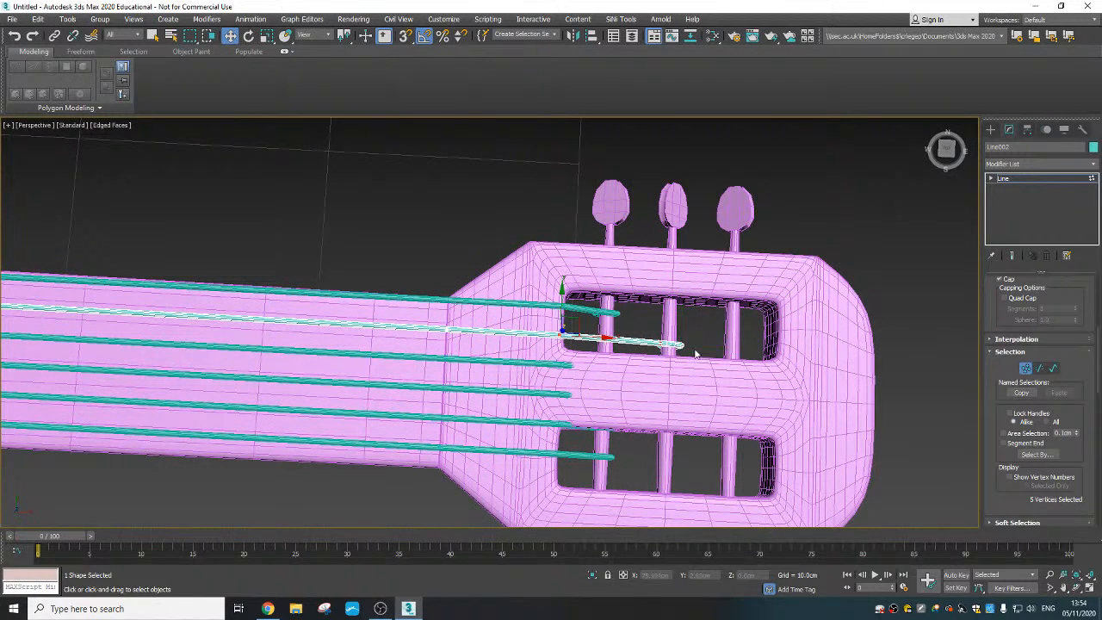
{"action": "left_click_drag", "start_coordinate": [680, 313], "coordinate": [680, 302]}
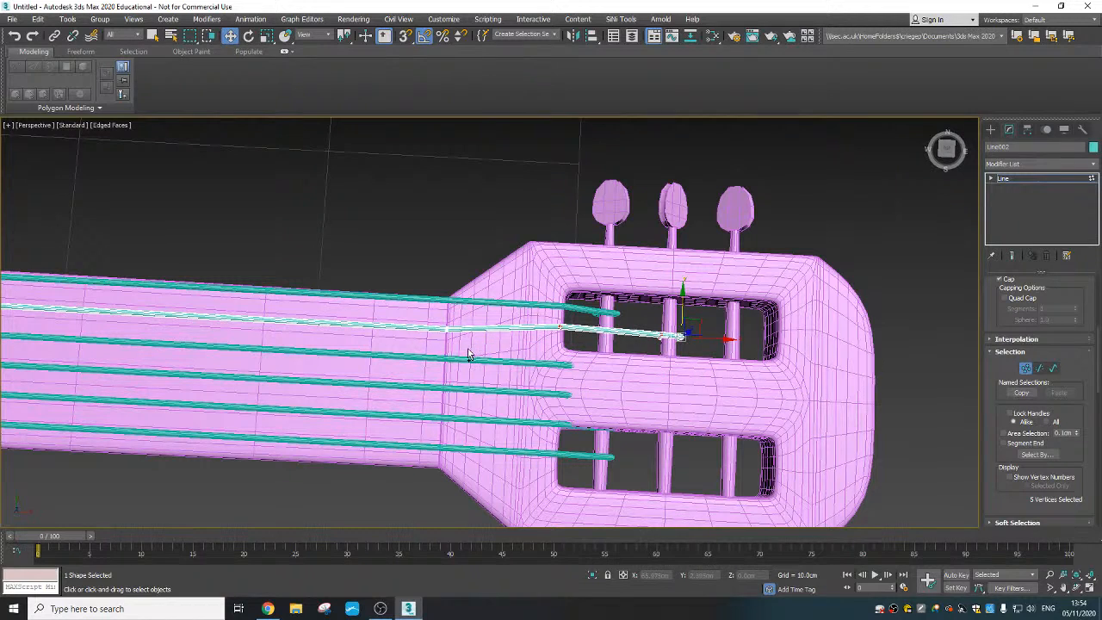
{"action": "left_click", "coordinate": [444, 328]}
{"action": "left_click_drag", "start_coordinate": [446, 295], "coordinate": [446, 279]}
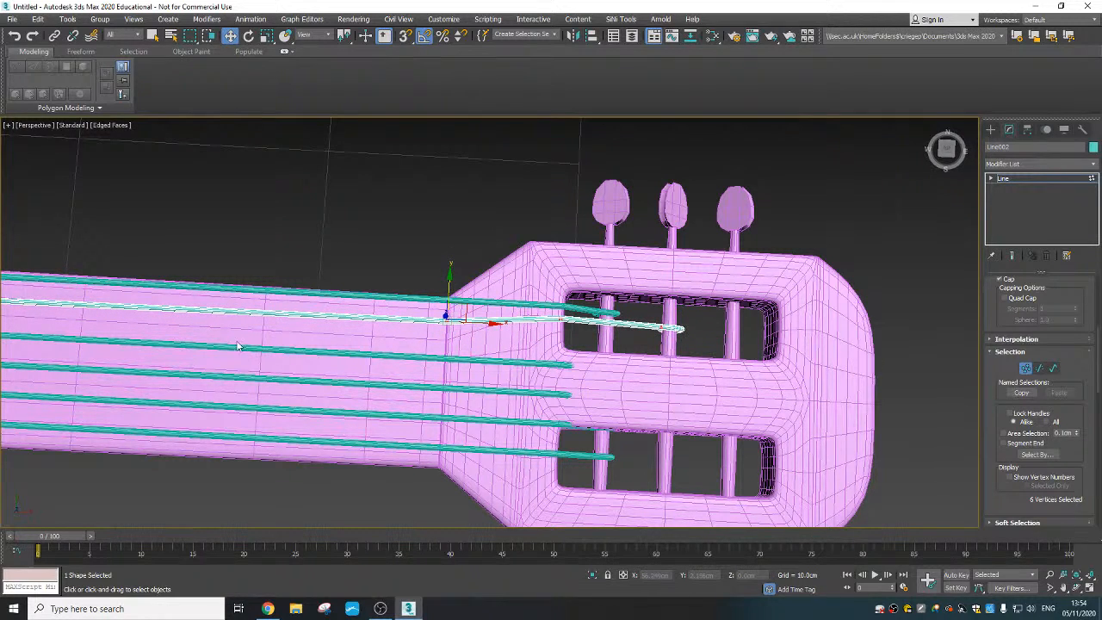
- Select the third string and shift it slightly along Y so its loop fits around its bridge peg
{"action": "scroll", "coordinate": [385, 362], "scroll_direction": "down", "scroll_amount": 2}
{"action": "middle_click_drag", "start_coordinate": [385, 363], "coordinate": [525, 357]}
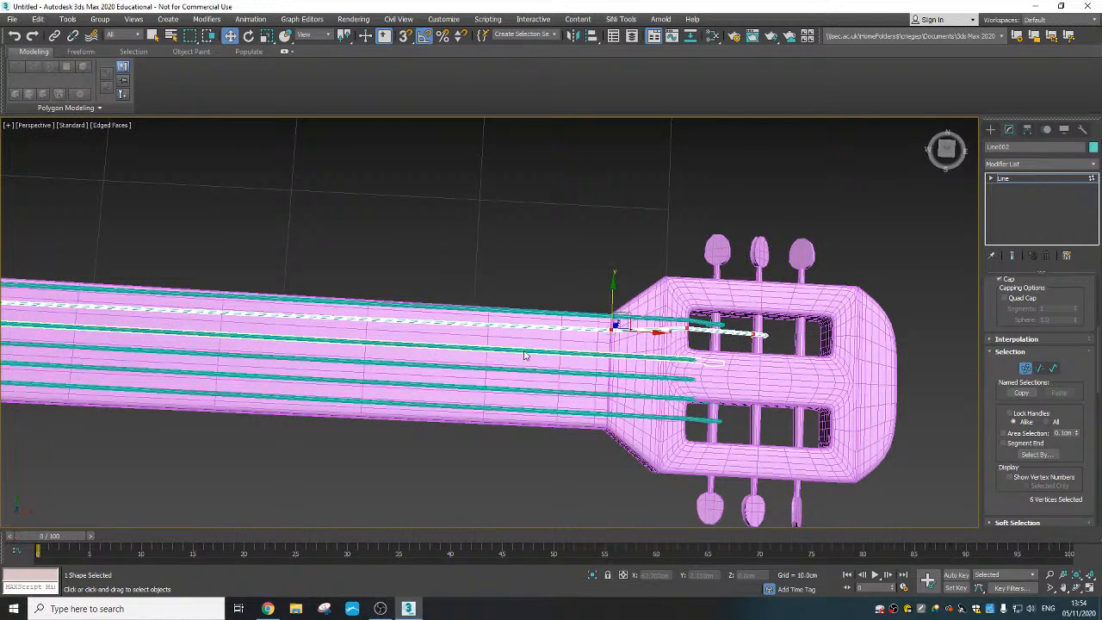
{"action": "left_click", "coordinate": [525, 354]}
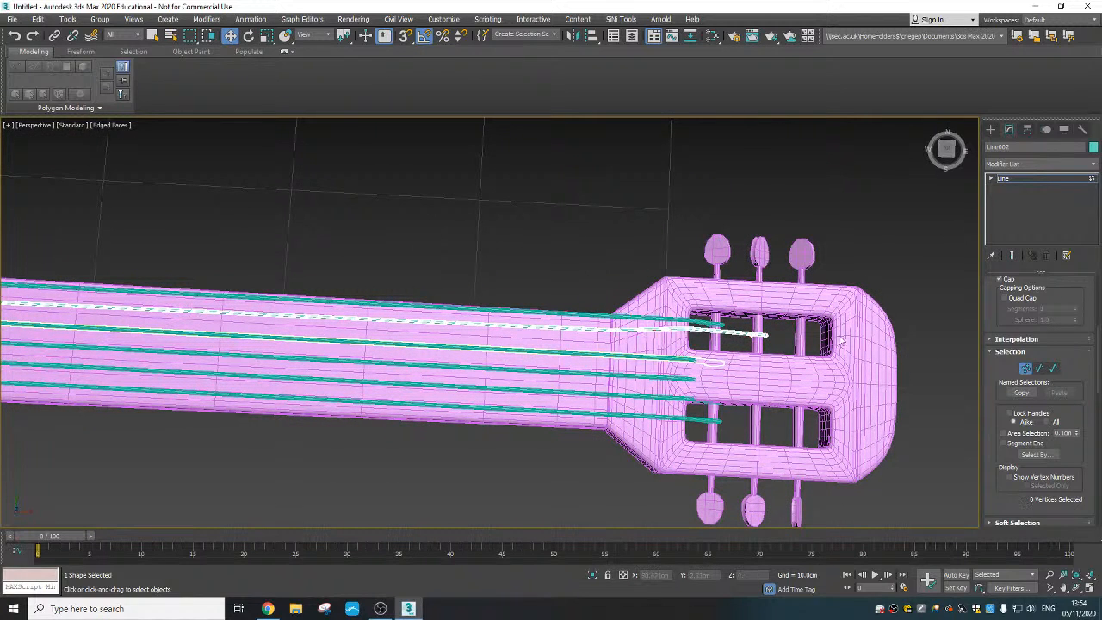
{"action": "left_click", "coordinate": [990, 129]}
{"action": "left_click", "coordinate": [634, 352]}
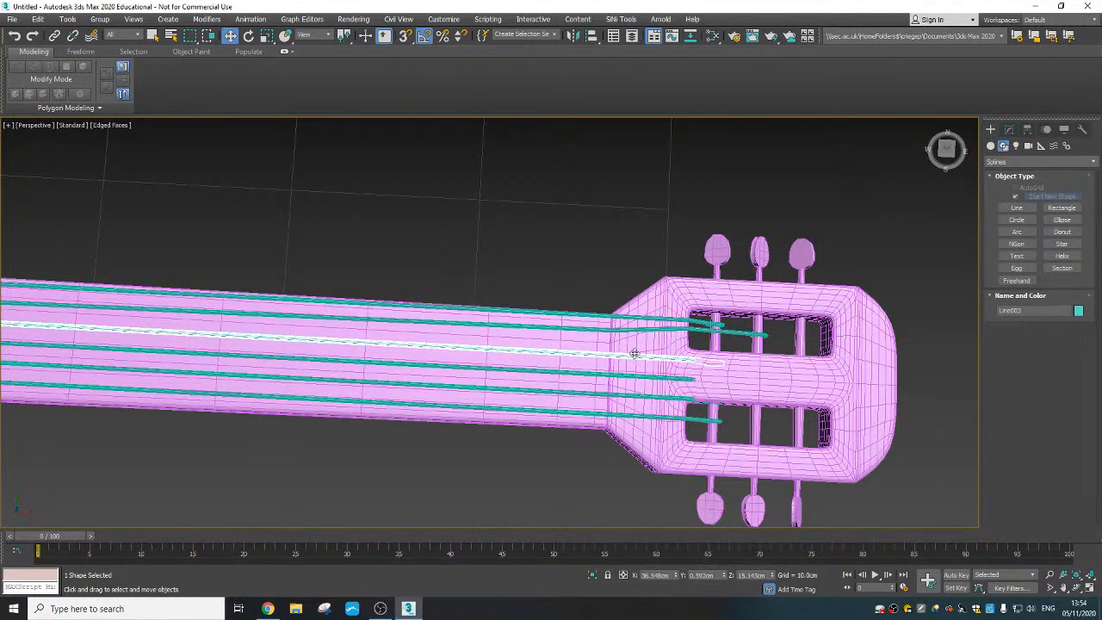
{"action": "scroll", "coordinate": [603, 373], "scroll_direction": "down", "scroll_amount": 2}
{"action": "middle_click_drag", "start_coordinate": [604, 373], "coordinate": [499, 356]}
{"action": "scroll", "coordinate": [396, 332], "scroll_direction": "up", "scroll_amount": 5}
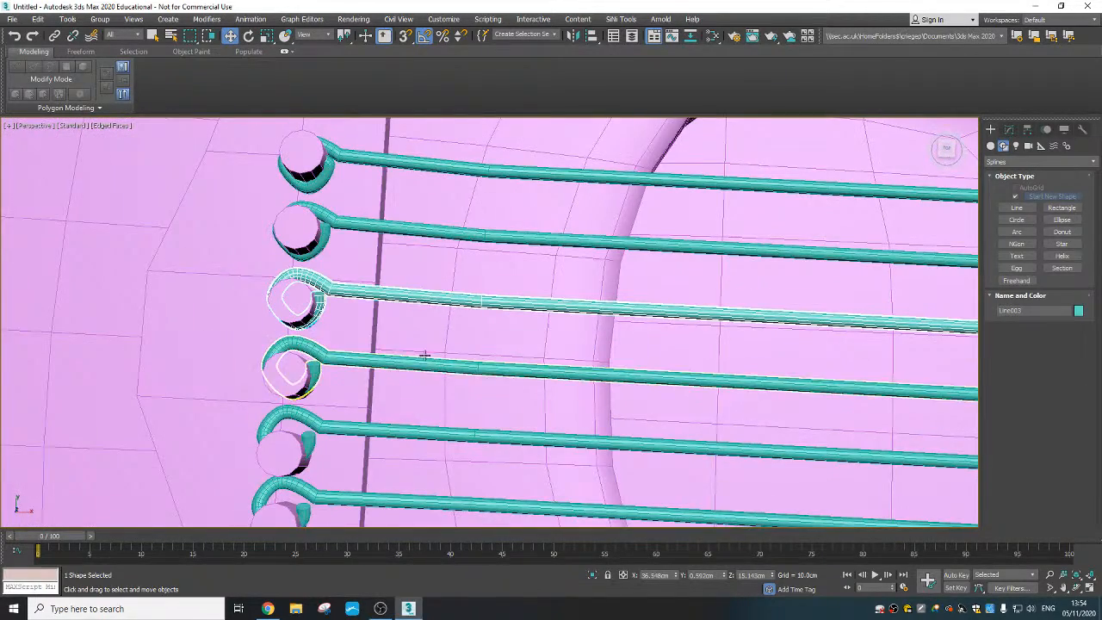
{"action": "middle_click_drag", "start_coordinate": [416, 344], "coordinate": [389, 338]}
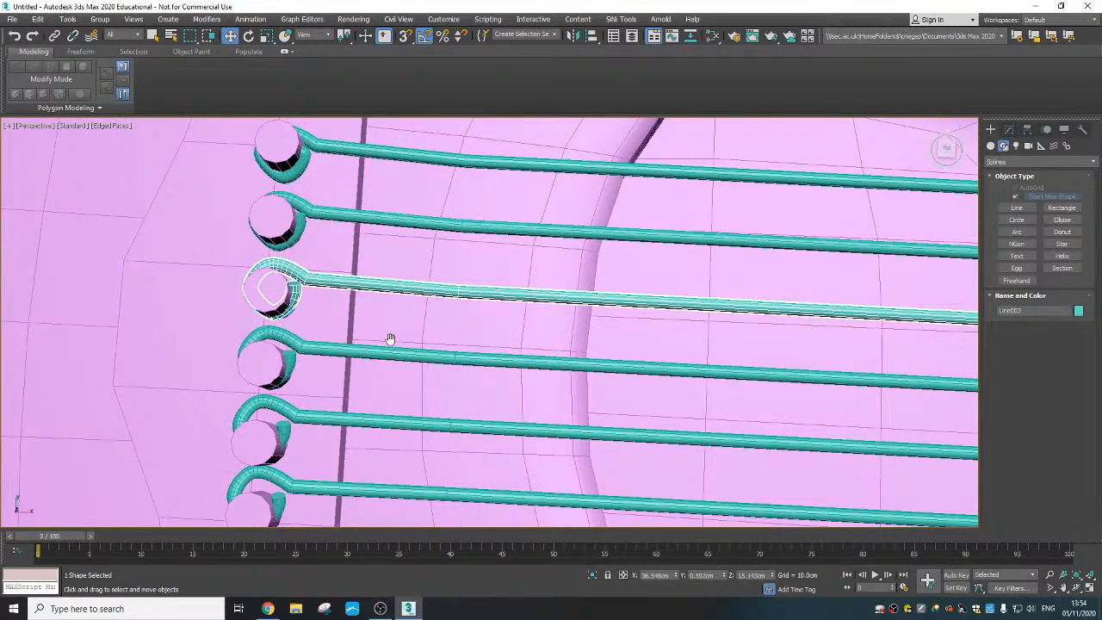
{"action": "scroll", "coordinate": [390, 346], "scroll_direction": "down", "scroll_amount": 8}
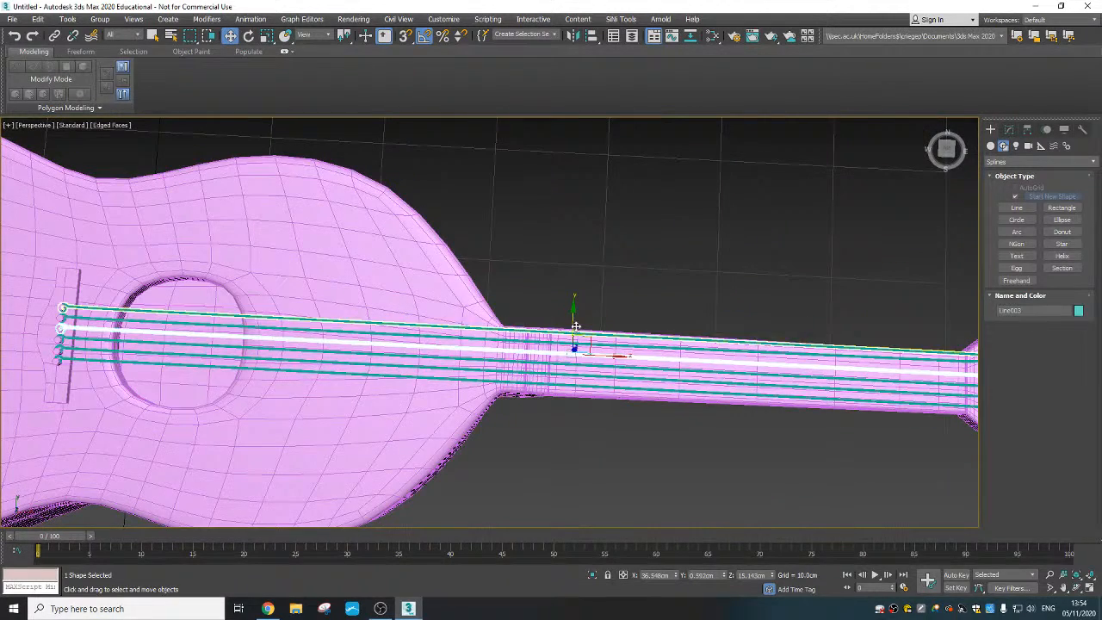
{"action": "left_click_drag", "start_coordinate": [571, 319], "coordinate": [572, 320]}
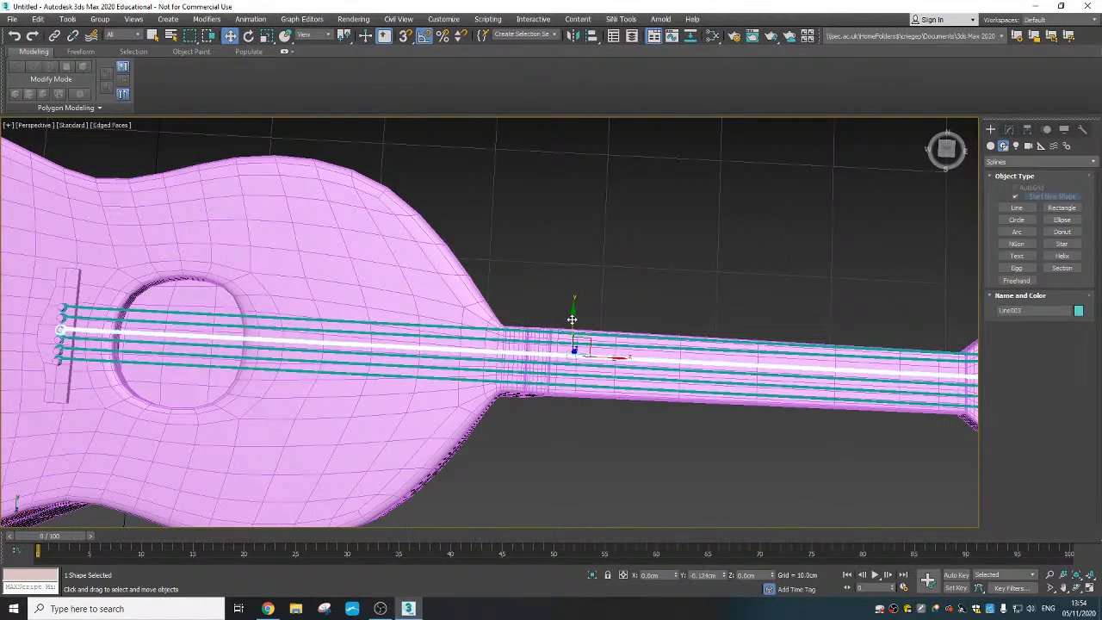
{"action": "middle_click_drag", "start_coordinate": [234, 388], "coordinate": [556, 391]}
{"action": "scroll", "coordinate": [414, 347], "scroll_direction": "up", "scroll_amount": 5}
{"action": "scroll", "coordinate": [414, 346], "scroll_direction": "up", "scroll_amount": 5}
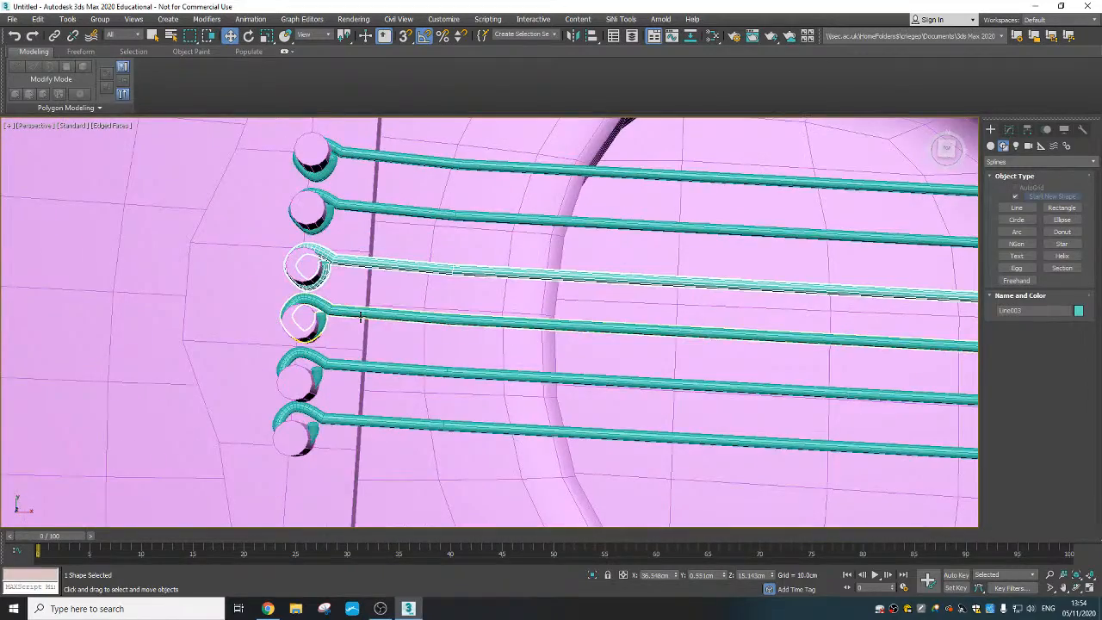
- Move the third string's six headstock-end vertices along Y so its end lies inside the same headstock slot as the first two strings
{"action": "scroll", "coordinate": [484, 346], "scroll_direction": "down", "scroll_amount": 7}
{"action": "middle_click_drag", "start_coordinate": [955, 383], "coordinate": [276, 348]}
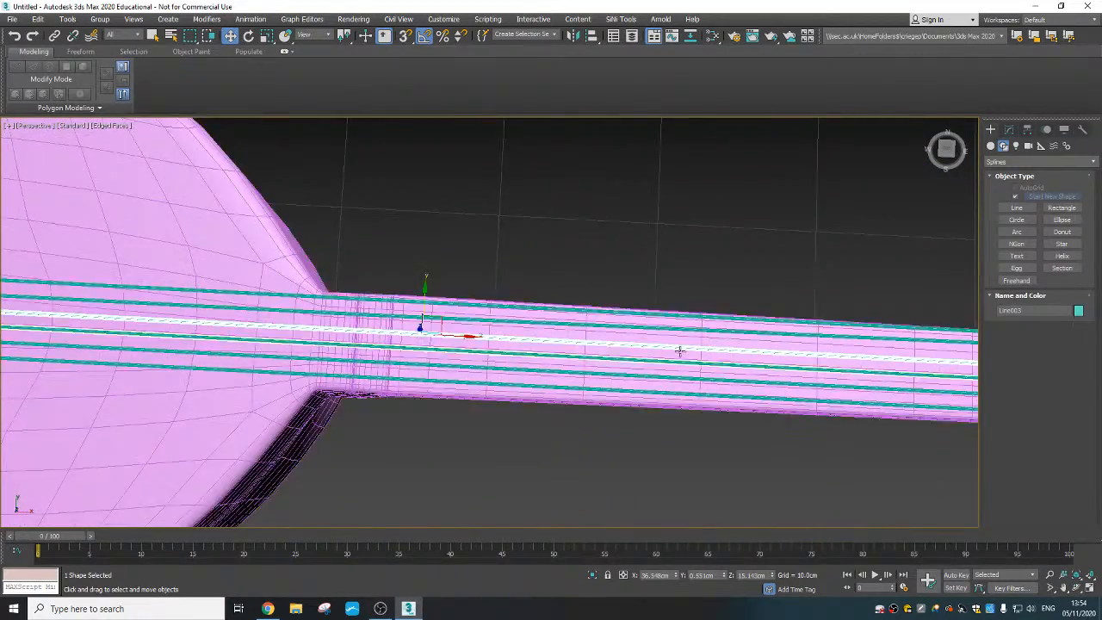
{"action": "middle_click_drag", "start_coordinate": [930, 370], "coordinate": [556, 371]}
{"action": "scroll", "coordinate": [593, 382], "scroll_direction": "up", "scroll_amount": 3}
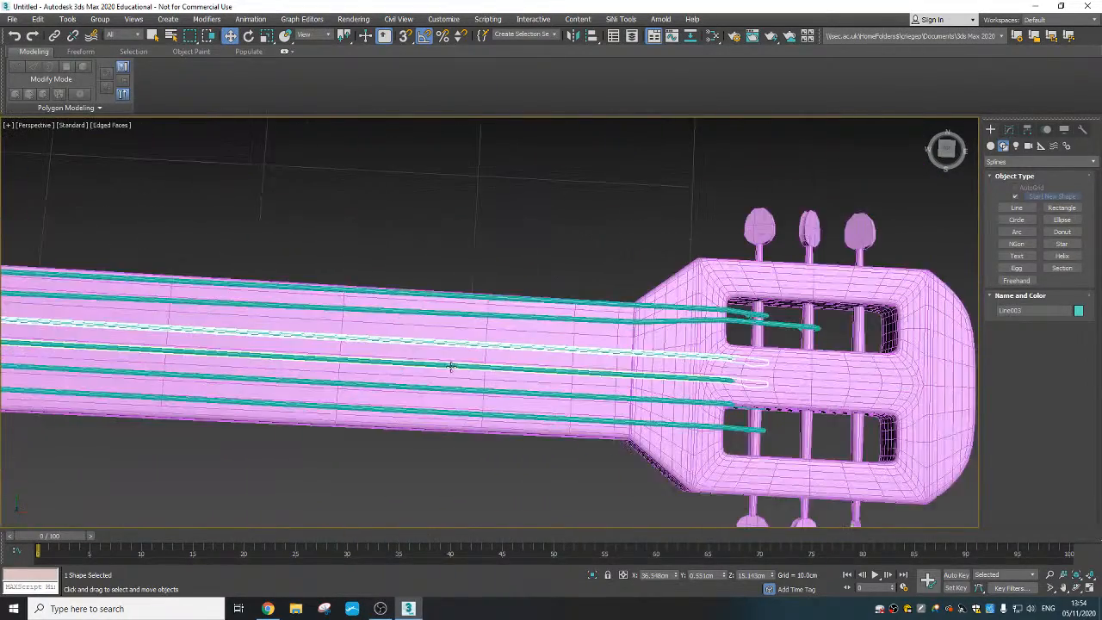
{"action": "left_click", "coordinate": [1009, 129]}
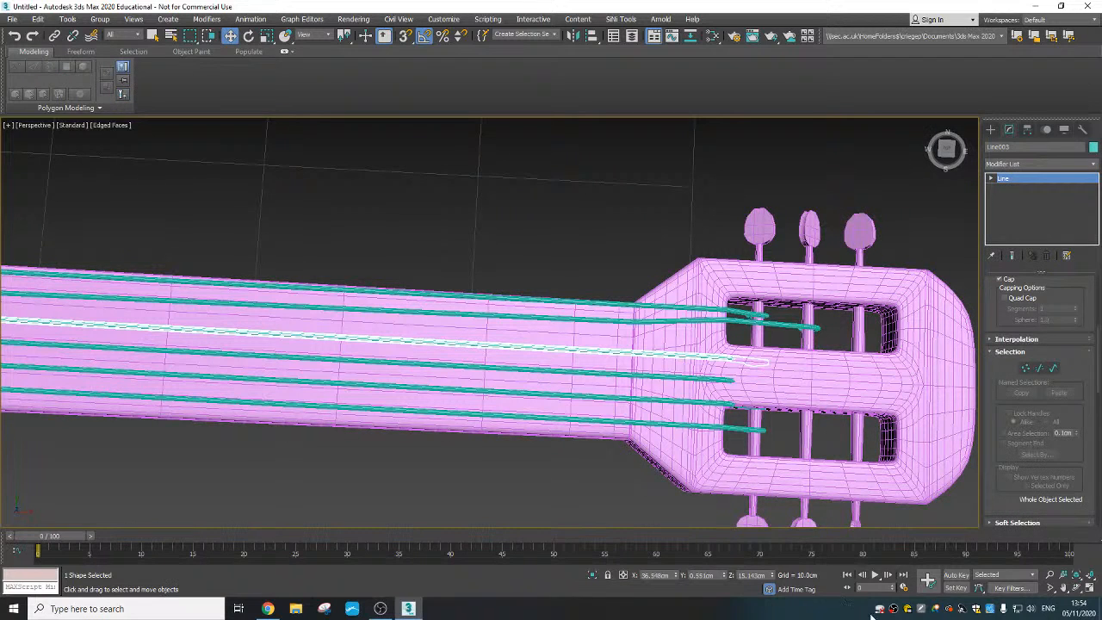
{"action": "left_click", "coordinate": [1025, 368]}
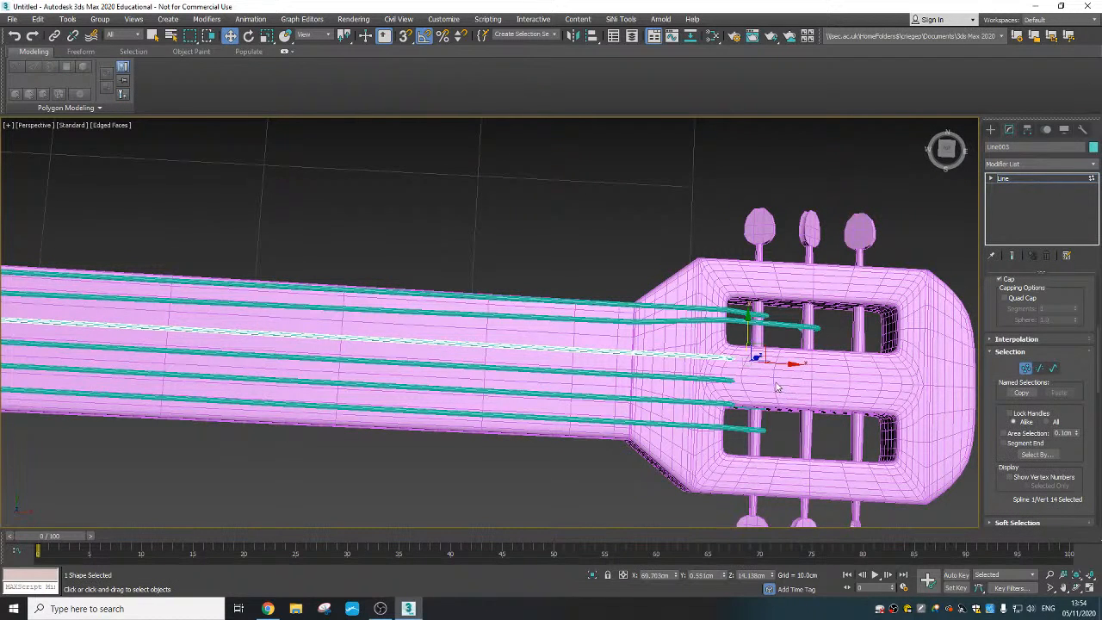
{"action": "scroll", "coordinate": [718, 368], "scroll_direction": "up", "scroll_amount": 3}
{"action": "left_click_drag", "start_coordinate": [788, 408], "coordinate": [647, 357]}
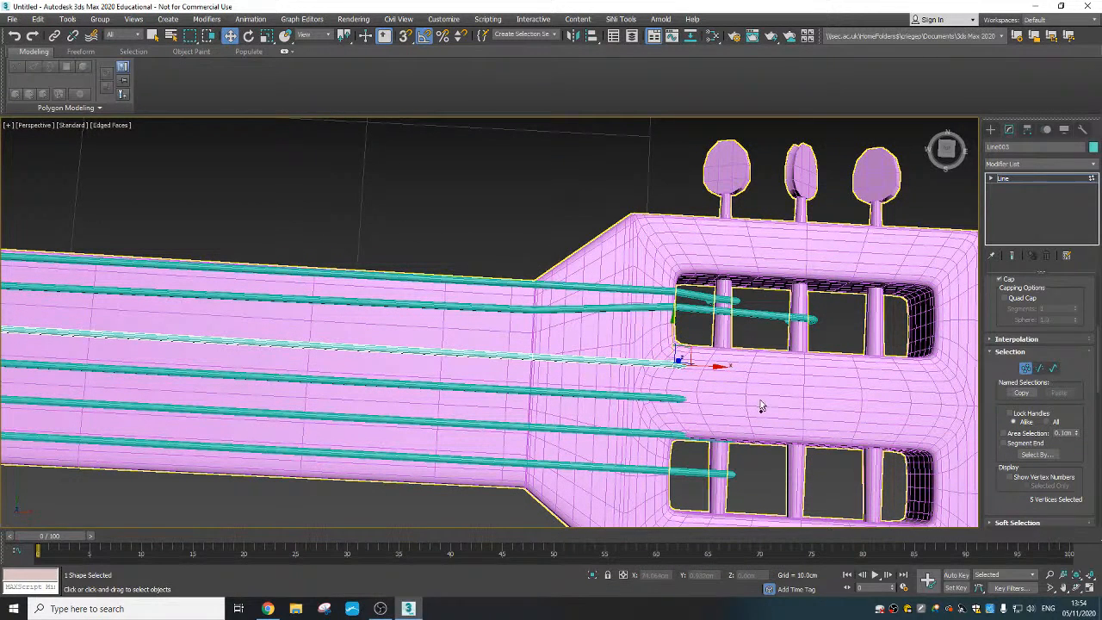
{"action": "left_click_drag", "start_coordinate": [545, 352], "coordinate": [767, 368]}
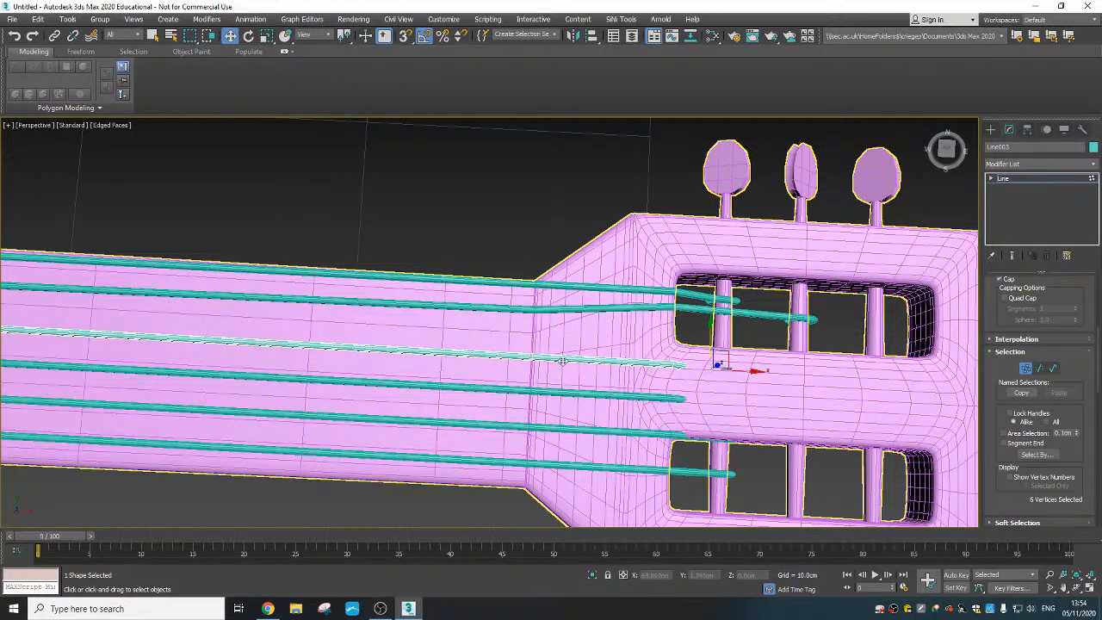
{"action": "key", "text": "ctrl+z"}
{"action": "left_click_drag", "start_coordinate": [531, 326], "coordinate": [537, 296]}
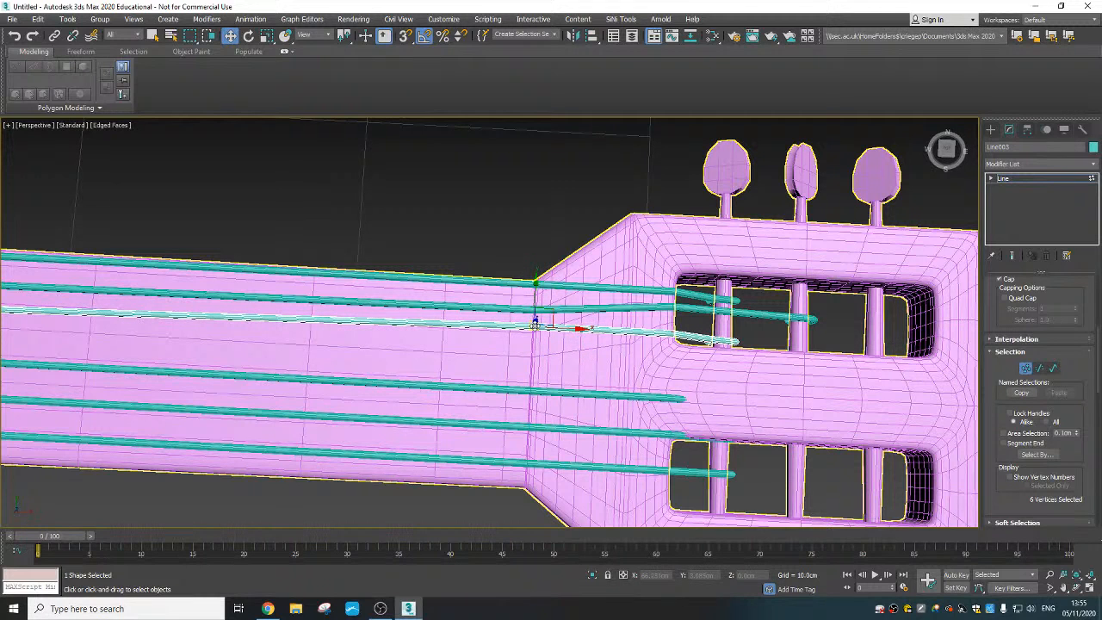
- Move the third string's vertex at the neck-headstock joint along Y toward the neck's centre line
{"action": "left_click", "coordinate": [534, 296]}
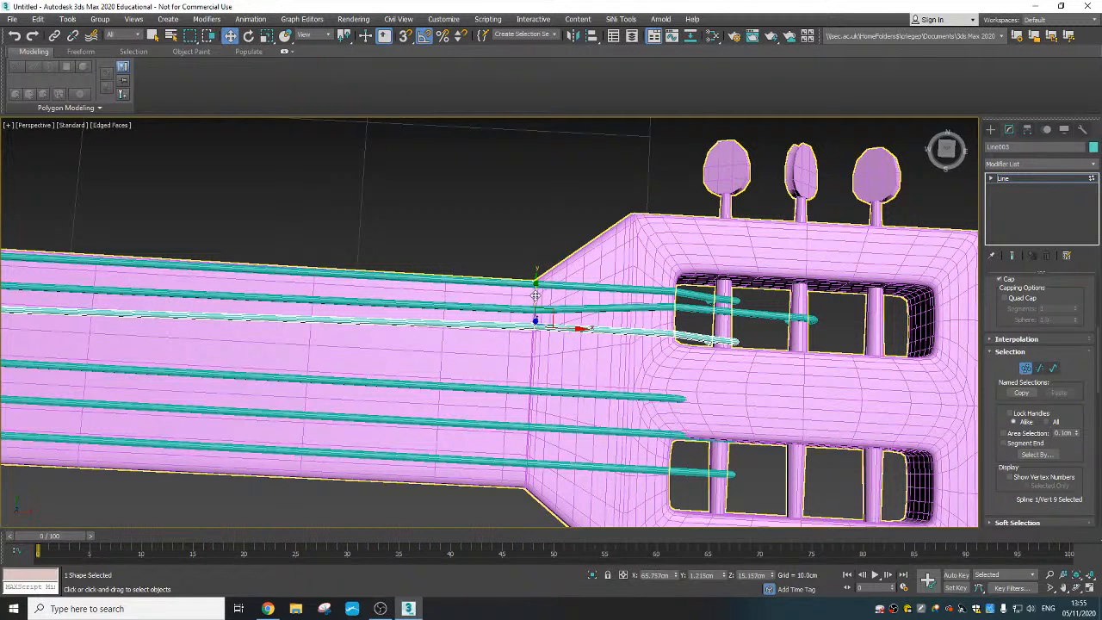
{"action": "left_click_drag", "start_coordinate": [535, 295], "coordinate": [525, 310]}
- Extend the third string's end-loop vertices along X to the third tuning peg, and shift its five headstock-end vertices slightly along Y into the slot
{"action": "middle_click_drag", "start_coordinate": [688, 357], "coordinate": [644, 374]}
{"action": "scroll", "coordinate": [645, 374], "scroll_direction": "up", "scroll_amount": 3}
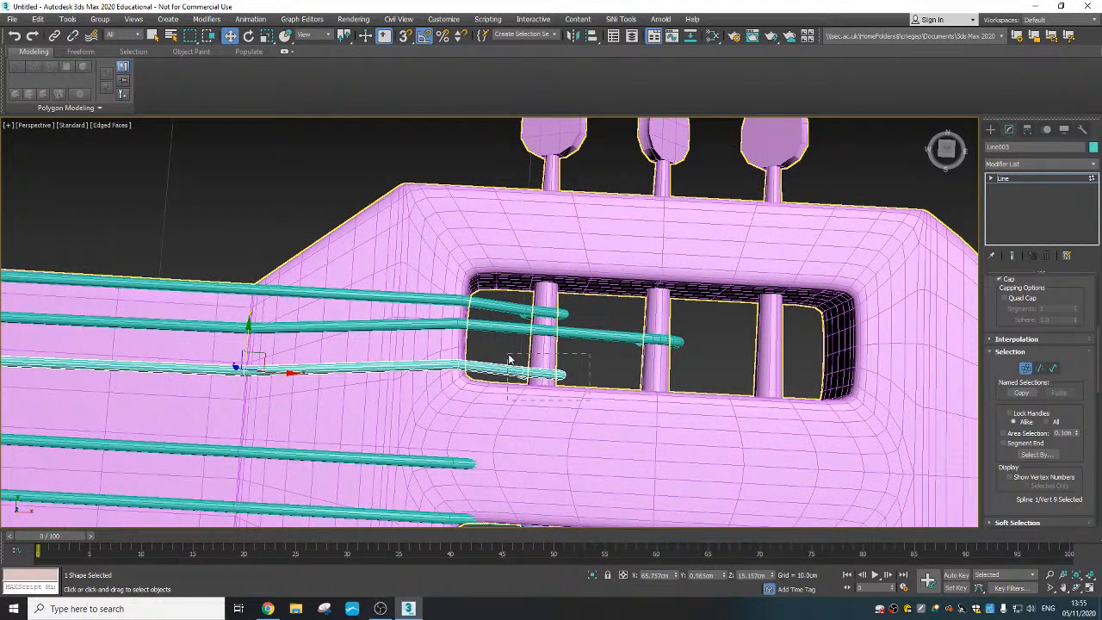
{"action": "left_click_drag", "start_coordinate": [509, 359], "coordinate": [507, 358]}
{"action": "left_click_drag", "start_coordinate": [592, 375], "coordinate": [812, 389]}
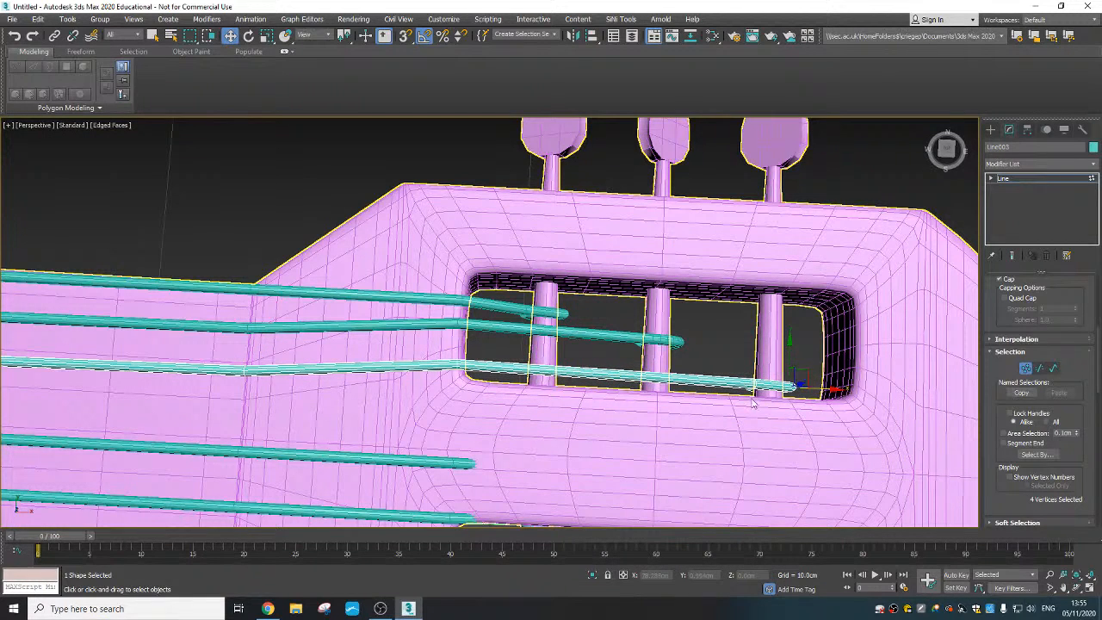
{"action": "left_click_drag", "start_coordinate": [449, 354], "coordinate": [446, 353]}
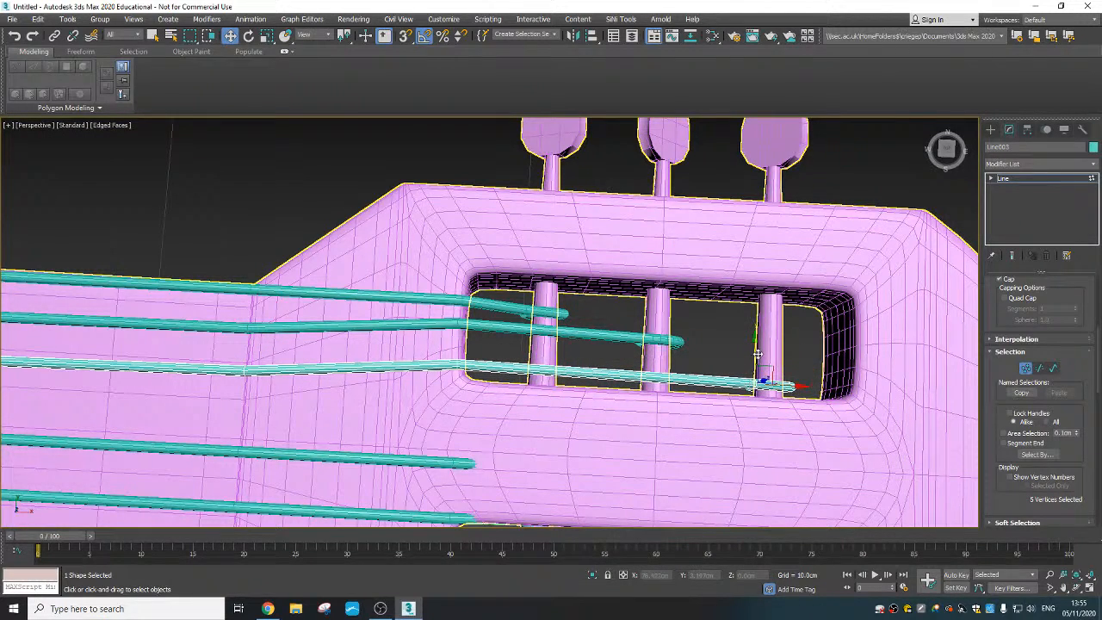
{"action": "left_click_drag", "start_coordinate": [757, 354], "coordinate": [757, 348]}
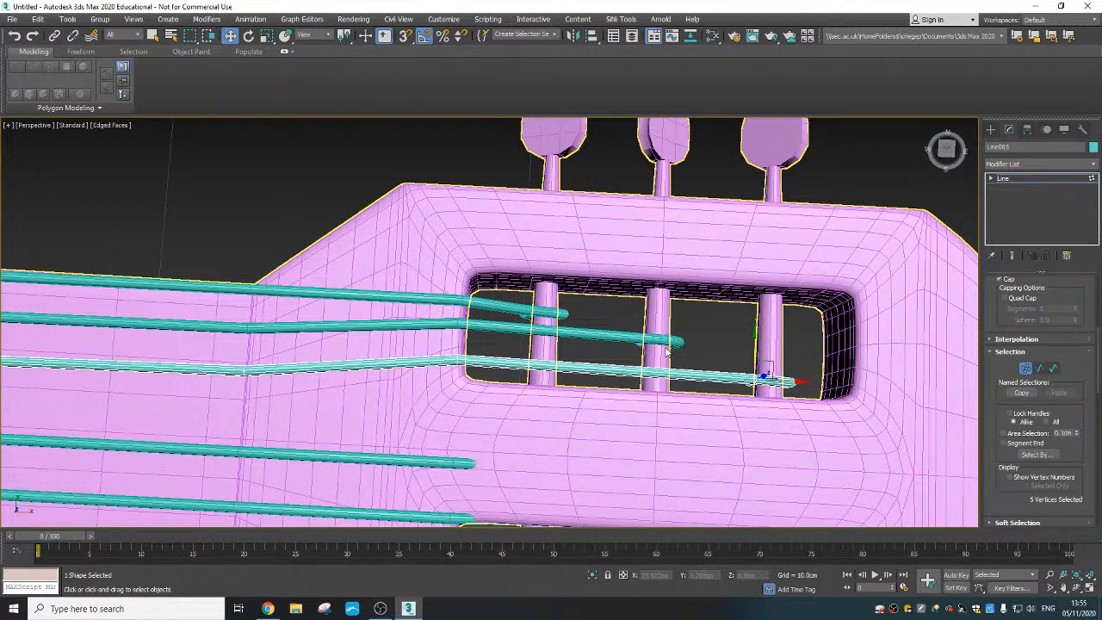
- Select the second string and shift its headstock-end vertices along Y toward the third string
{"action": "left_click", "coordinate": [990, 128]}
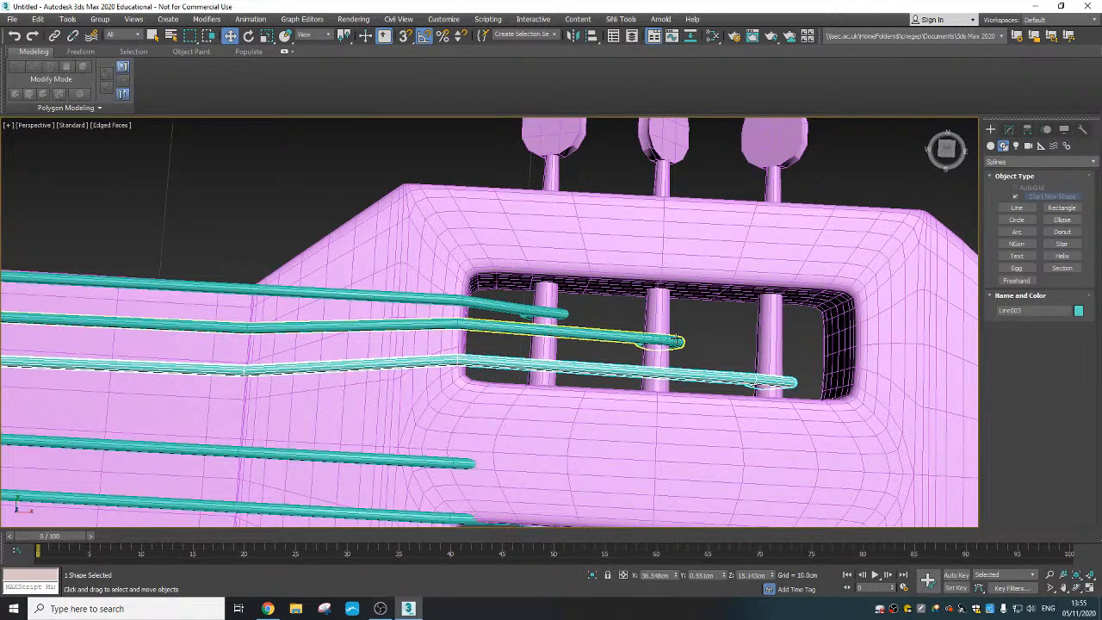
{"action": "left_click", "coordinate": [1008, 128]}
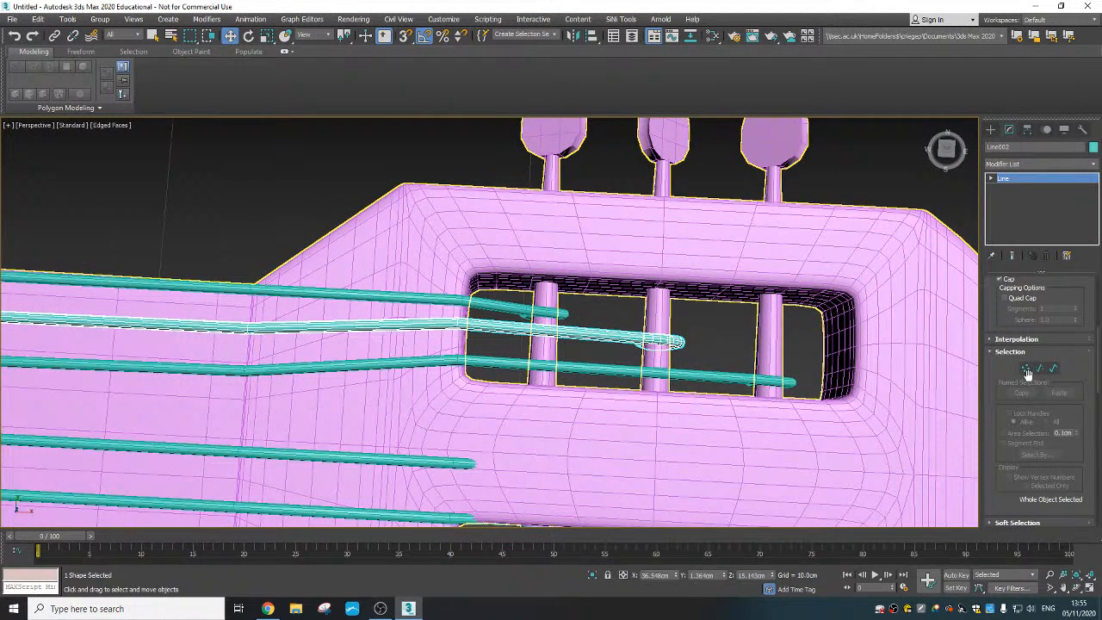
{"action": "left_click_drag", "start_coordinate": [537, 327], "coordinate": [458, 301]}
{"action": "left_click", "coordinate": [725, 355]}
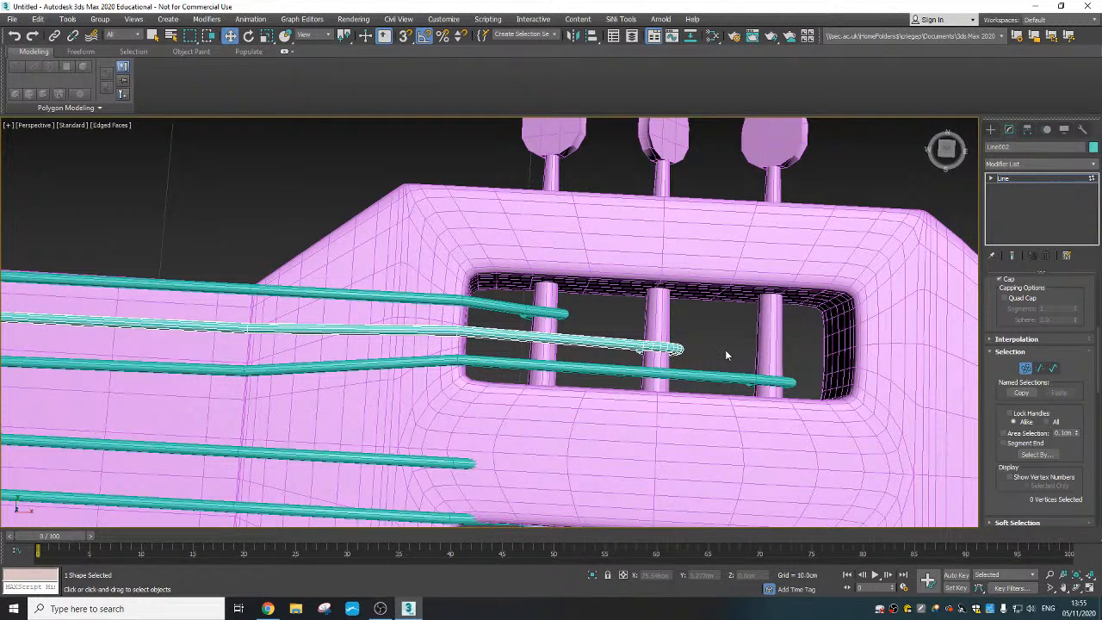
- Delete the three strings on the other half of the neck that have not been fitted to tuning pegs
{"action": "scroll", "coordinate": [623, 335], "scroll_direction": "down", "scroll_amount": 5}
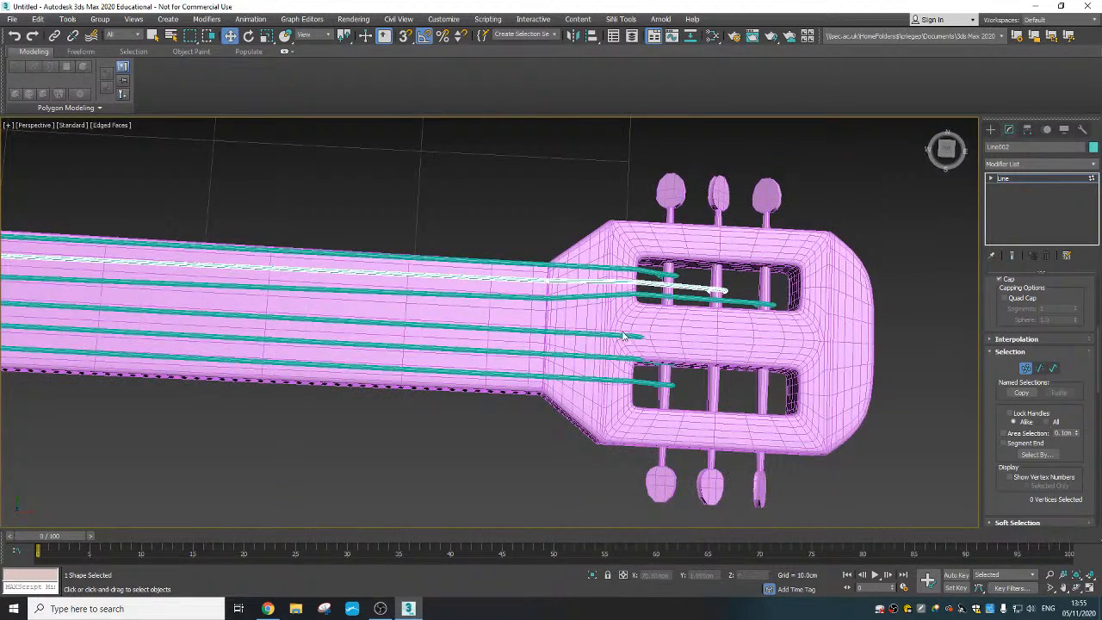
{"action": "middle_click_drag", "start_coordinate": [623, 336], "coordinate": [651, 322]}
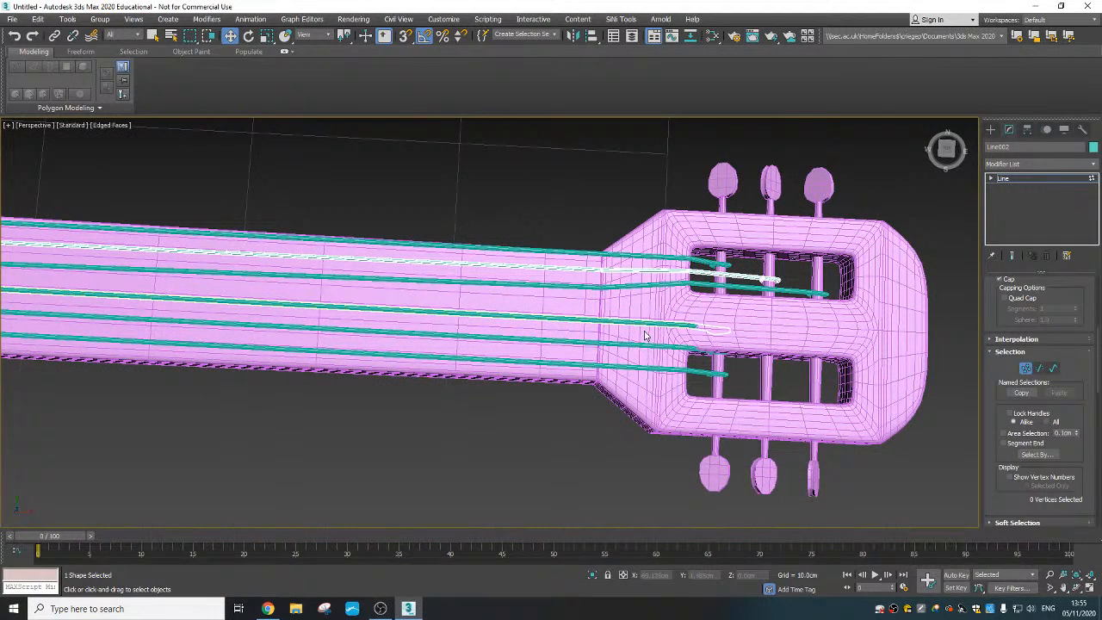
{"action": "left_click", "coordinate": [1025, 368]}
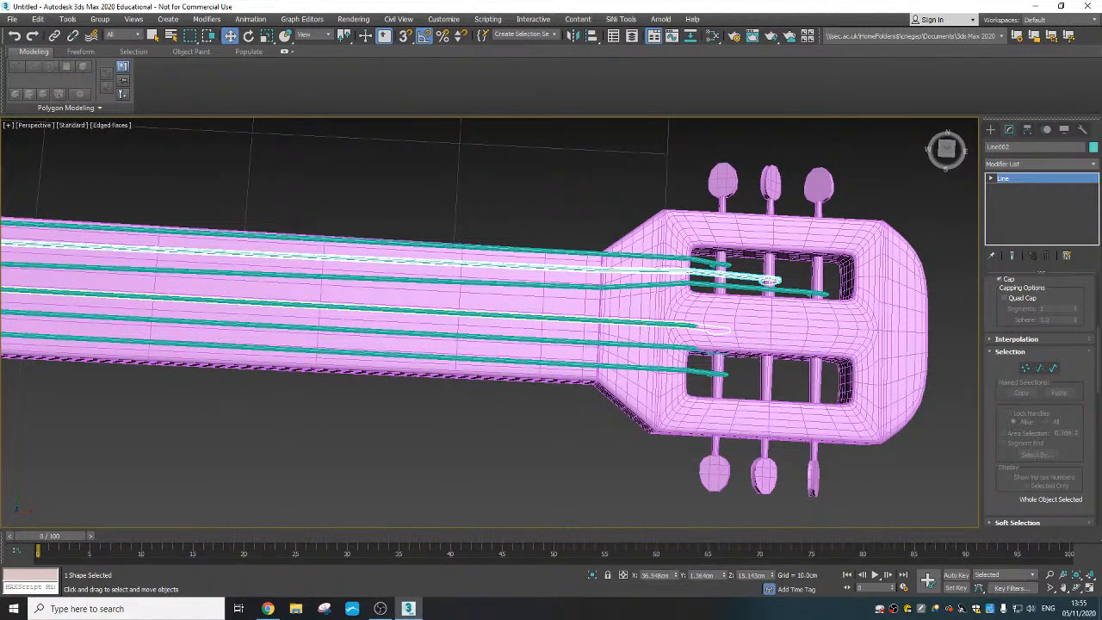
{"action": "left_click", "coordinate": [658, 324]}
{"action": "left_click", "coordinate": [660, 346], "text": "ctrl"}
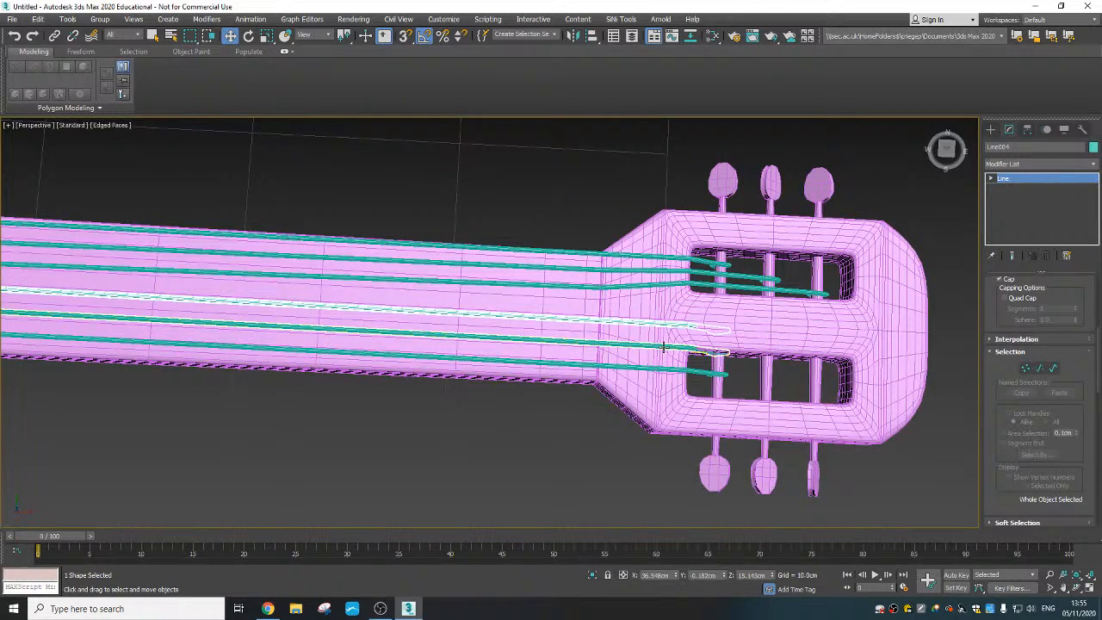
{"action": "left_click", "coordinate": [663, 370], "text": "ctrl"}
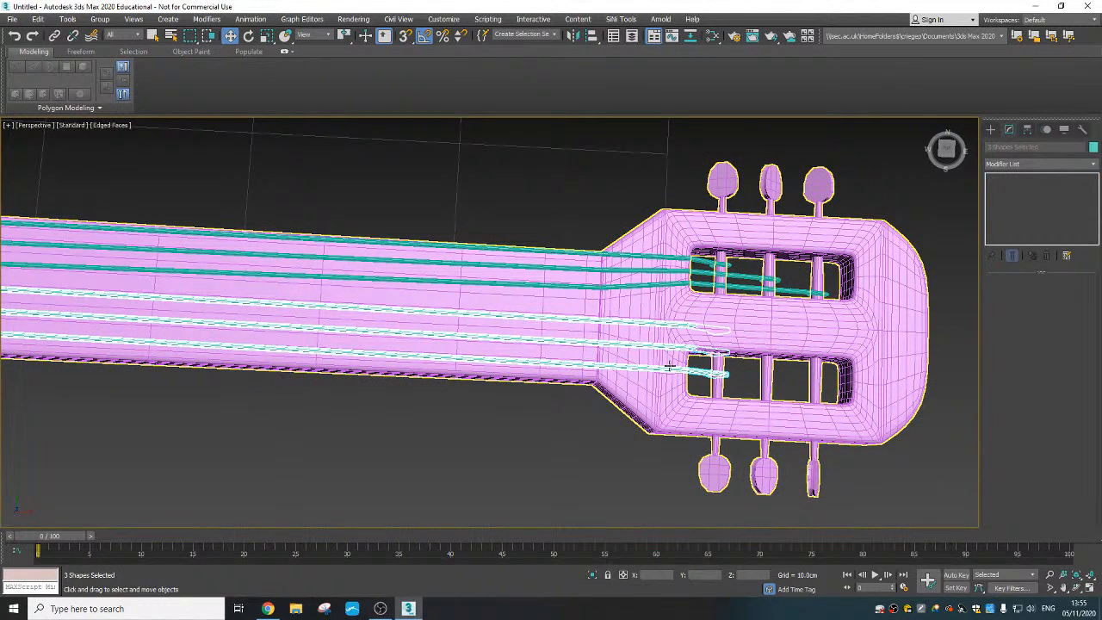
{"action": "key", "text": "Delete"}
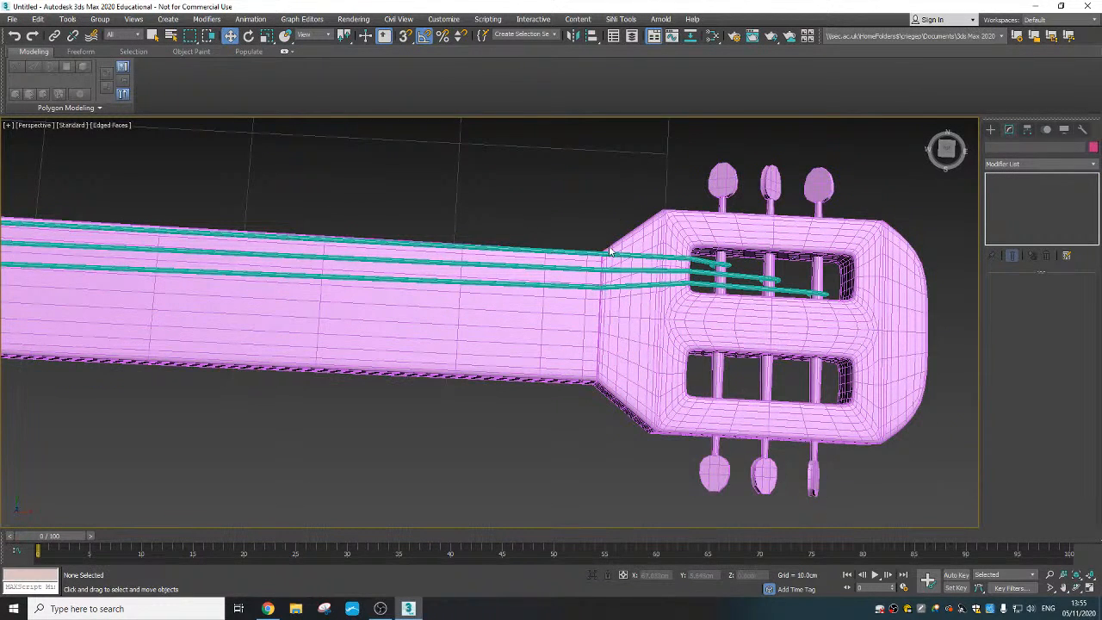
- Shift the first string's tuning-peg end vertices slightly along Y toward the second string
{"action": "left_click", "coordinate": [580, 251]}
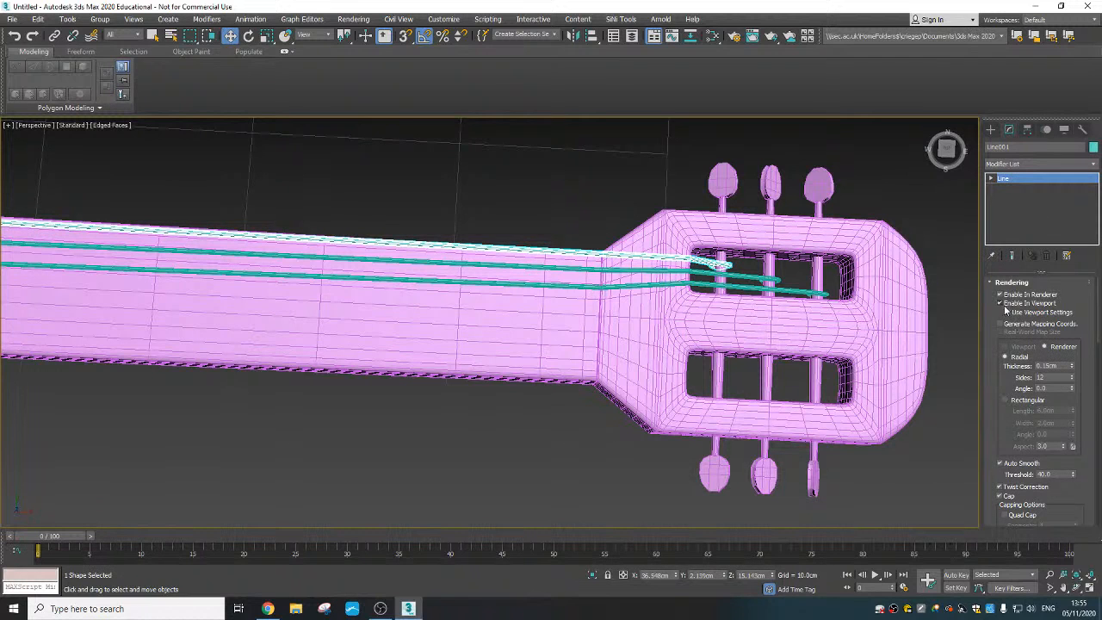
{"action": "scroll", "coordinate": [1011, 426], "scroll_direction": "down", "scroll_amount": 4}
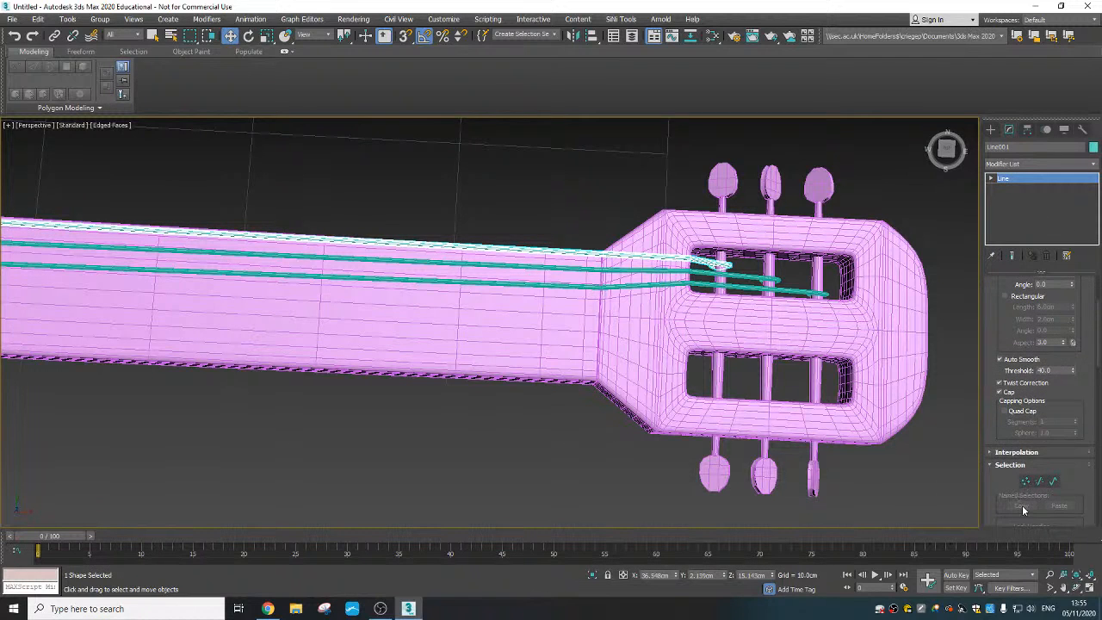
{"action": "left_click", "coordinate": [1025, 482]}
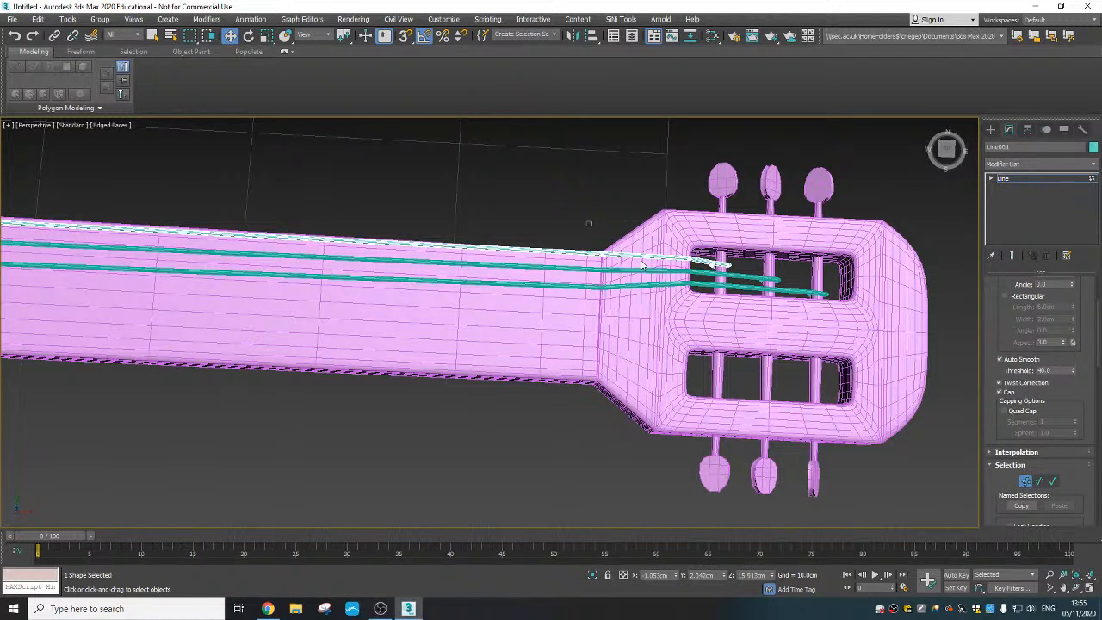
{"action": "left_click_drag", "start_coordinate": [747, 277], "coordinate": [742, 273]}
{"action": "left_click_drag", "start_coordinate": [726, 231], "coordinate": [729, 233]}
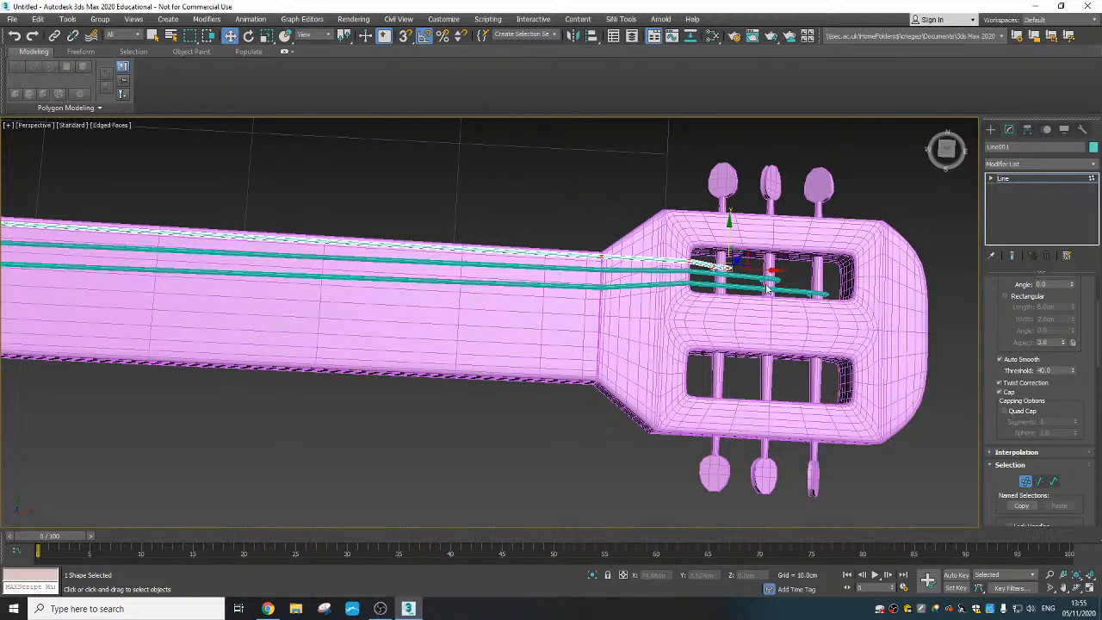
- Nudge the second string's tuning-peg end vertices slightly along Y toward the third string
{"action": "left_click", "coordinate": [990, 130]}
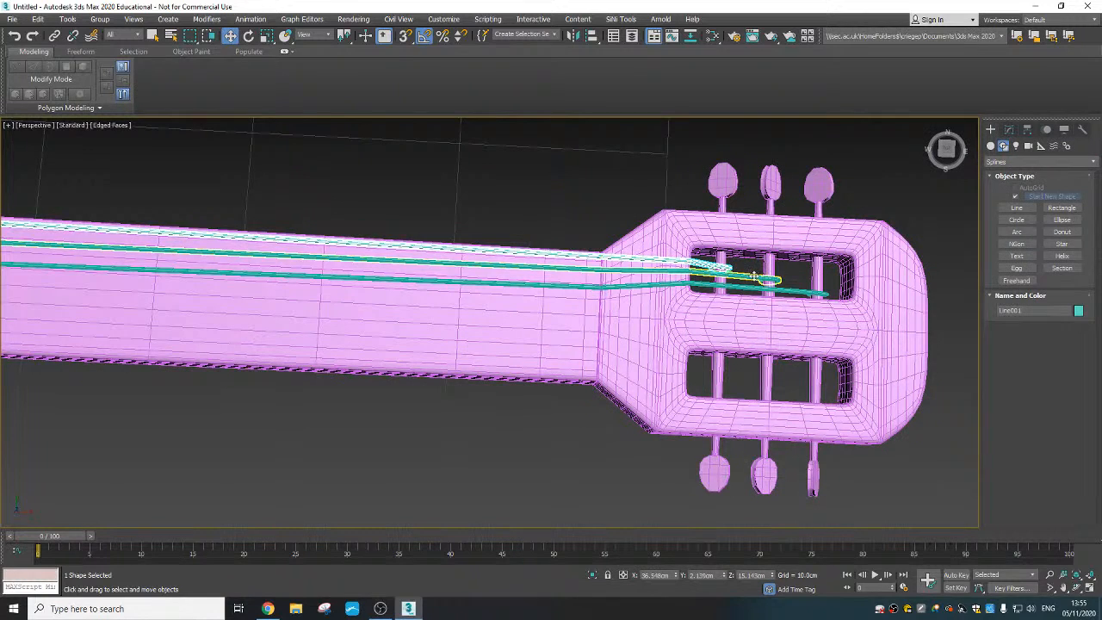
{"action": "left_click", "coordinate": [1010, 130]}
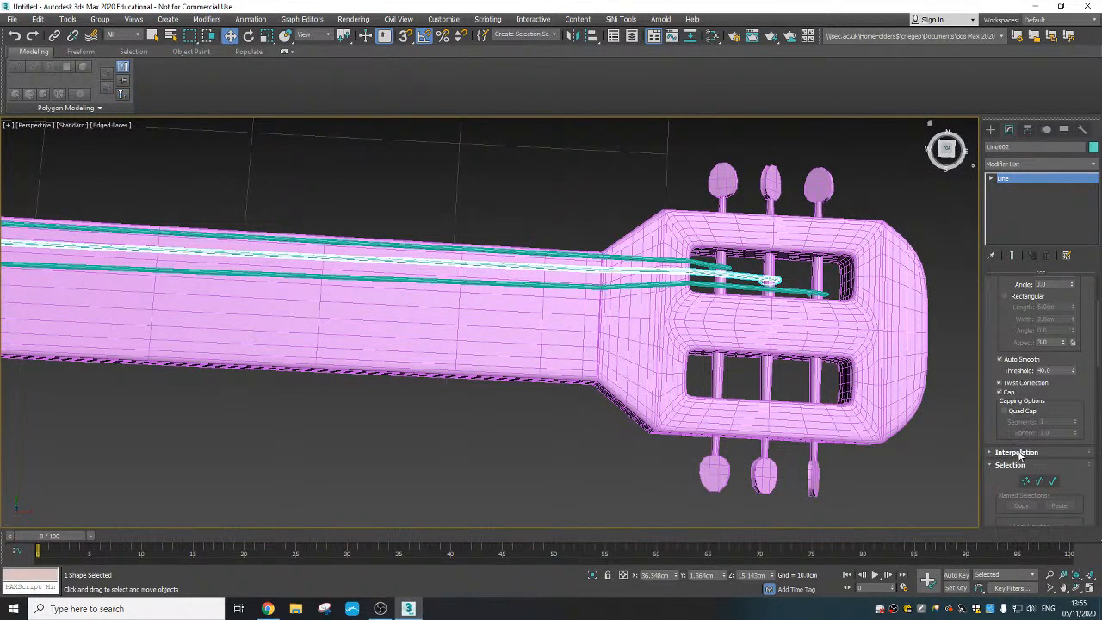
{"action": "left_click", "coordinate": [1024, 482]}
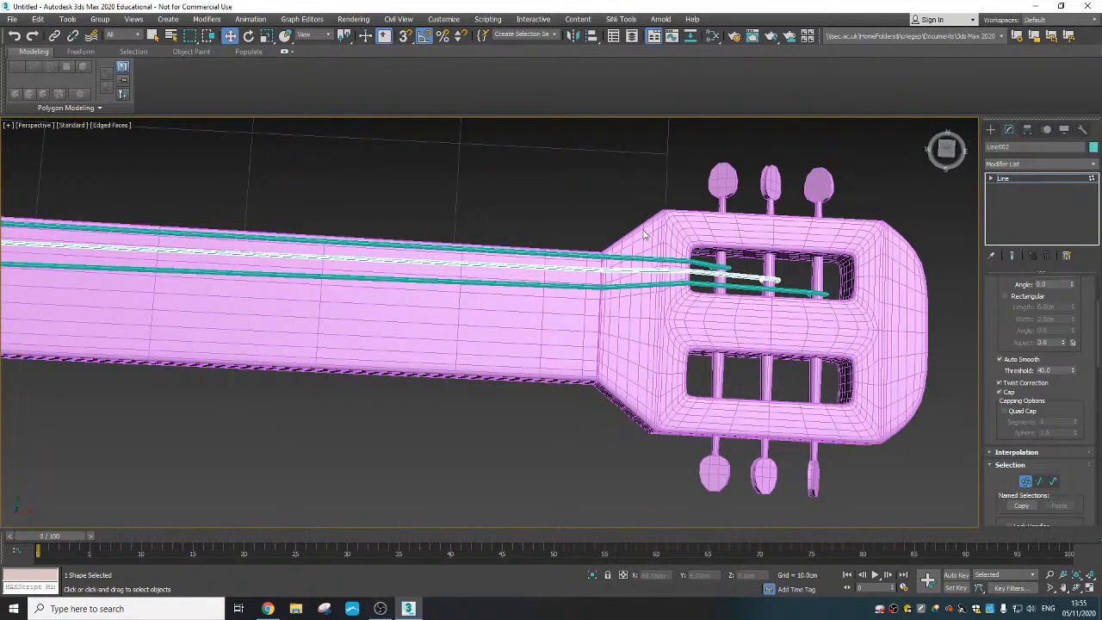
{"action": "left_click_drag", "start_coordinate": [816, 315], "coordinate": [819, 317]}
{"action": "left_click_drag", "start_coordinate": [777, 247], "coordinate": [778, 250]}
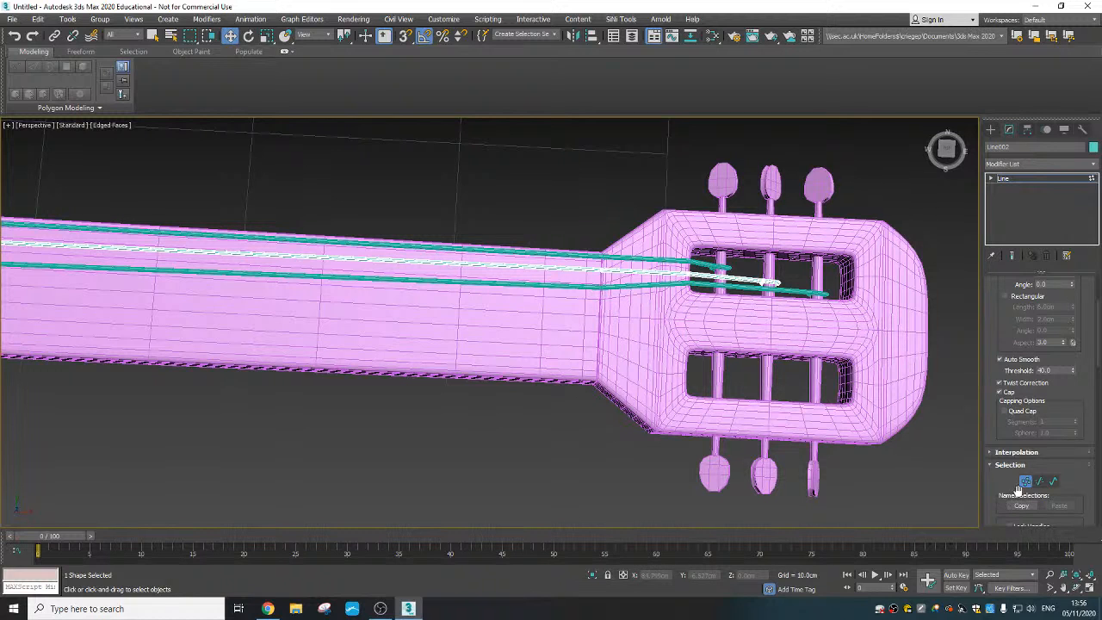
- Select the three fitted strings and mirror them as copies on the Y axis with an offset of about -2.74 cm
{"action": "left_click", "coordinate": [572, 254]}
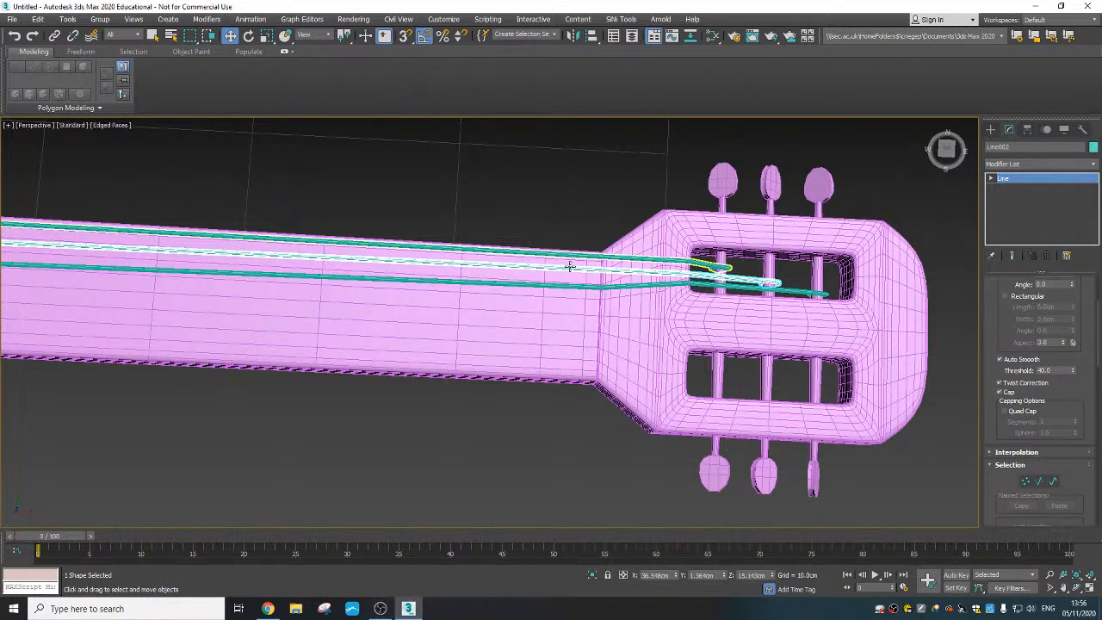
{"action": "left_click", "coordinate": [570, 268], "text": "ctrl"}
{"action": "left_click", "coordinate": [569, 287], "text": "ctrl"}
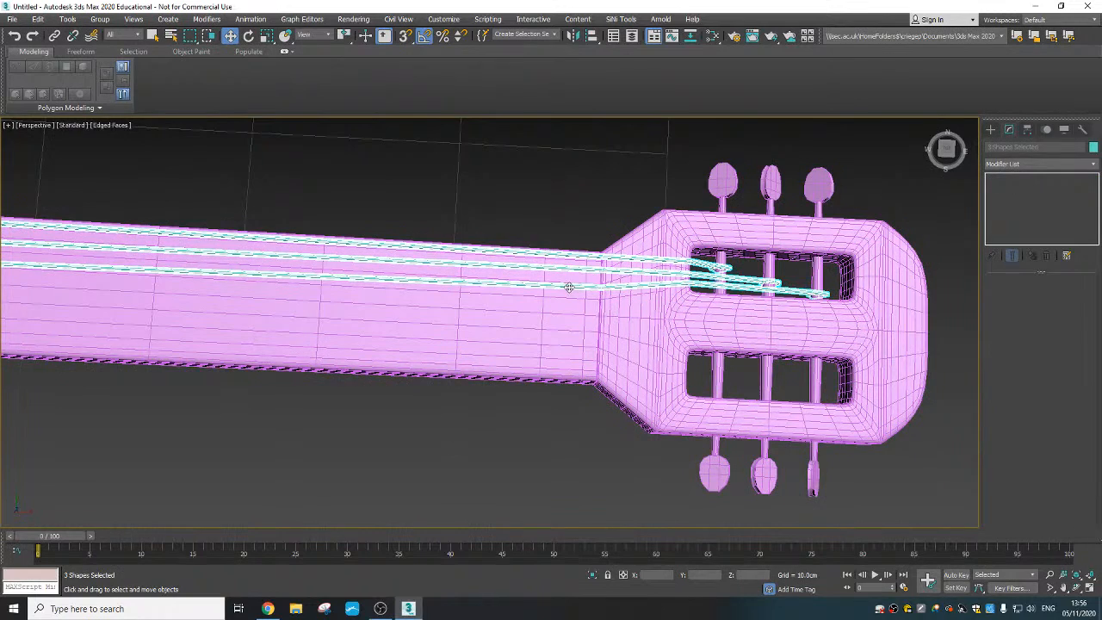
{"action": "scroll", "coordinate": [582, 282], "scroll_direction": "down", "scroll_amount": 6}
{"action": "middle_click_drag", "start_coordinate": [508, 261], "coordinate": [578, 253]}
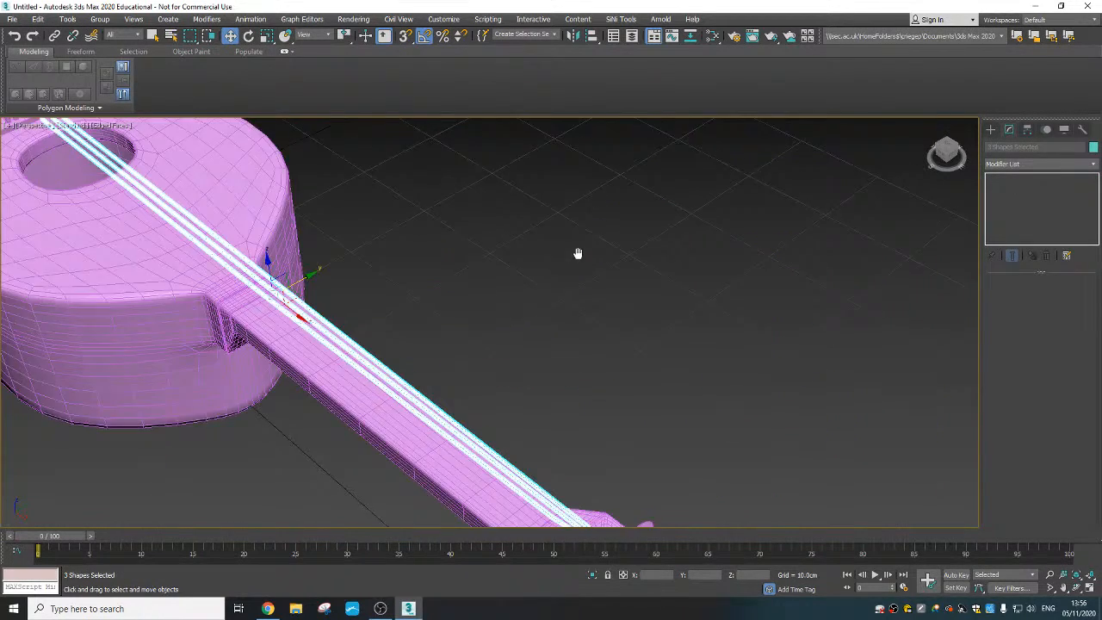
{"action": "scroll", "coordinate": [517, 276], "scroll_direction": "down", "scroll_amount": 3}
{"action": "middle_click_drag", "start_coordinate": [445, 300], "coordinate": [450, 283]}
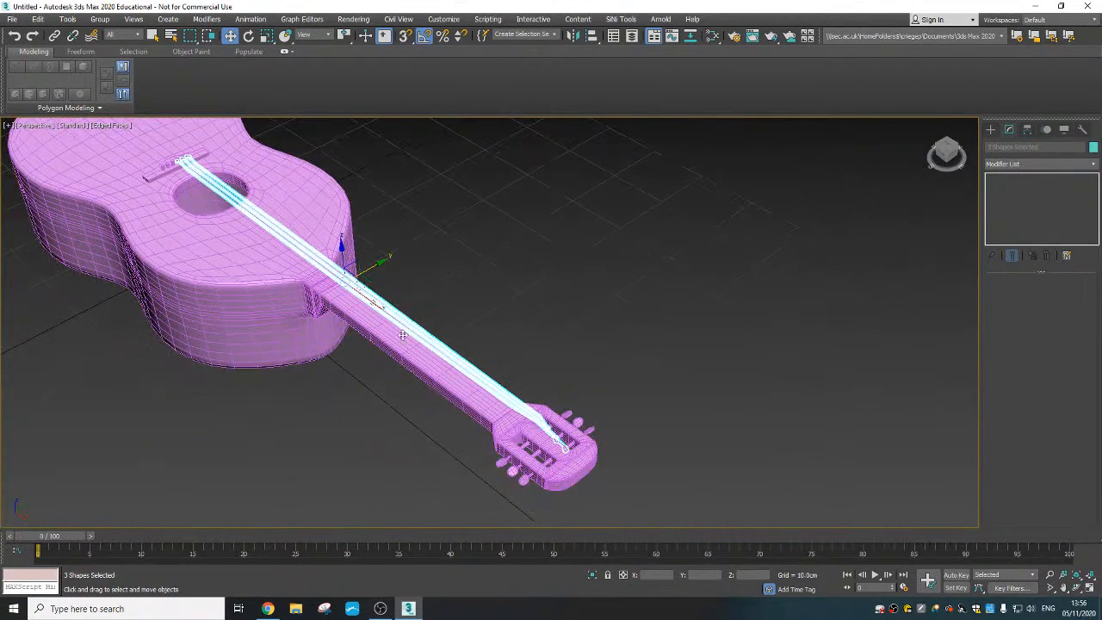
{"action": "left_click", "coordinate": [573, 36]}
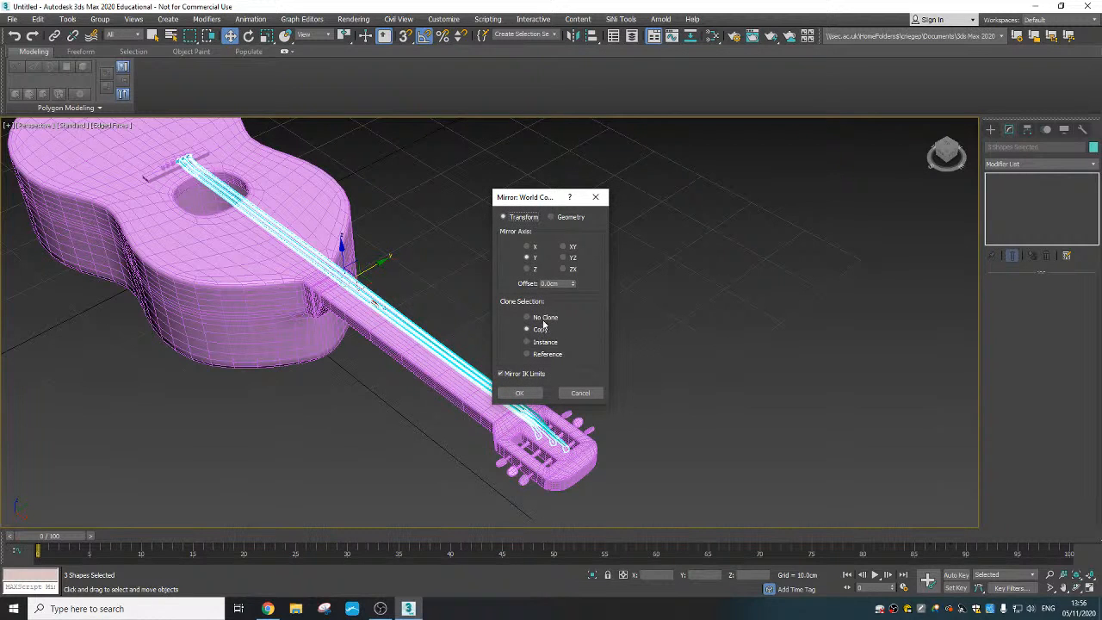
{"action": "left_click_drag", "start_coordinate": [573, 269], "coordinate": [553, 437]}
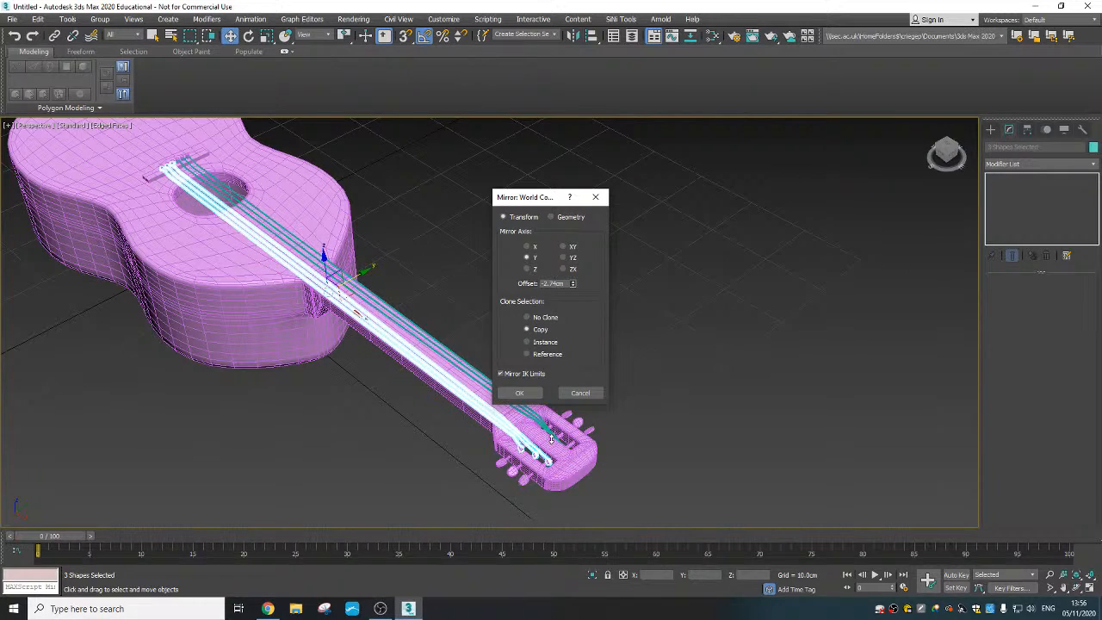
{"action": "left_click", "coordinate": [531, 393]}
- Shift the three mirrored strings about 0.05 cm along Y so their loops fit around the remaining bridge pegs, and deselect them
{"action": "scroll", "coordinate": [362, 362], "scroll_direction": "up", "scroll_amount": 6}
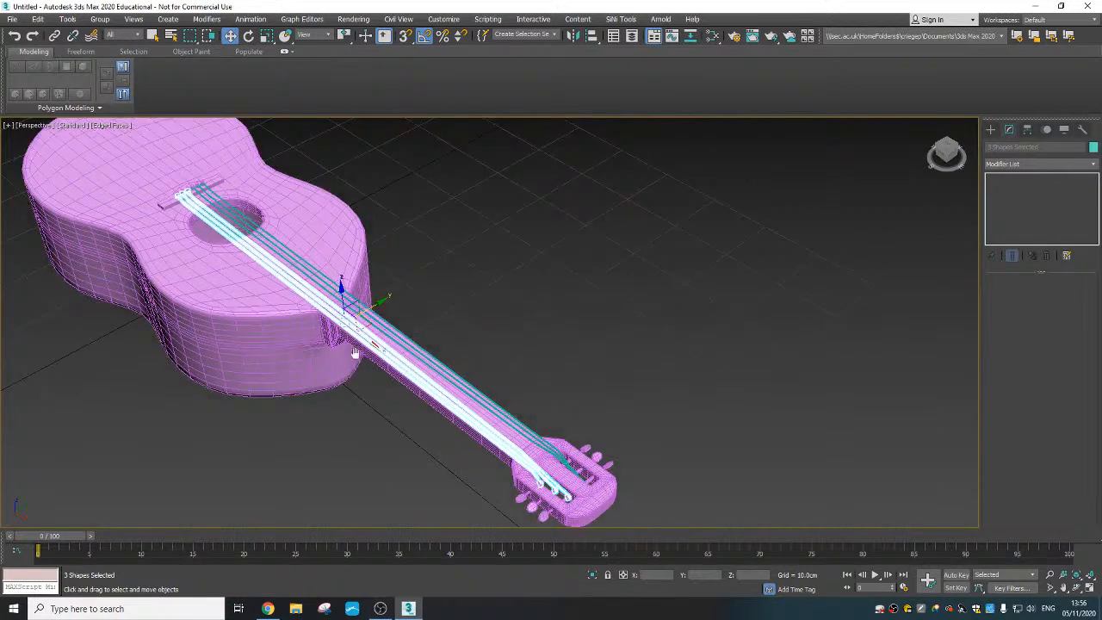
{"action": "middle_click_drag", "start_coordinate": [368, 368], "coordinate": [445, 335], "text": "alt"}
{"action": "scroll", "coordinate": [418, 386], "scroll_direction": "down", "scroll_amount": 4}
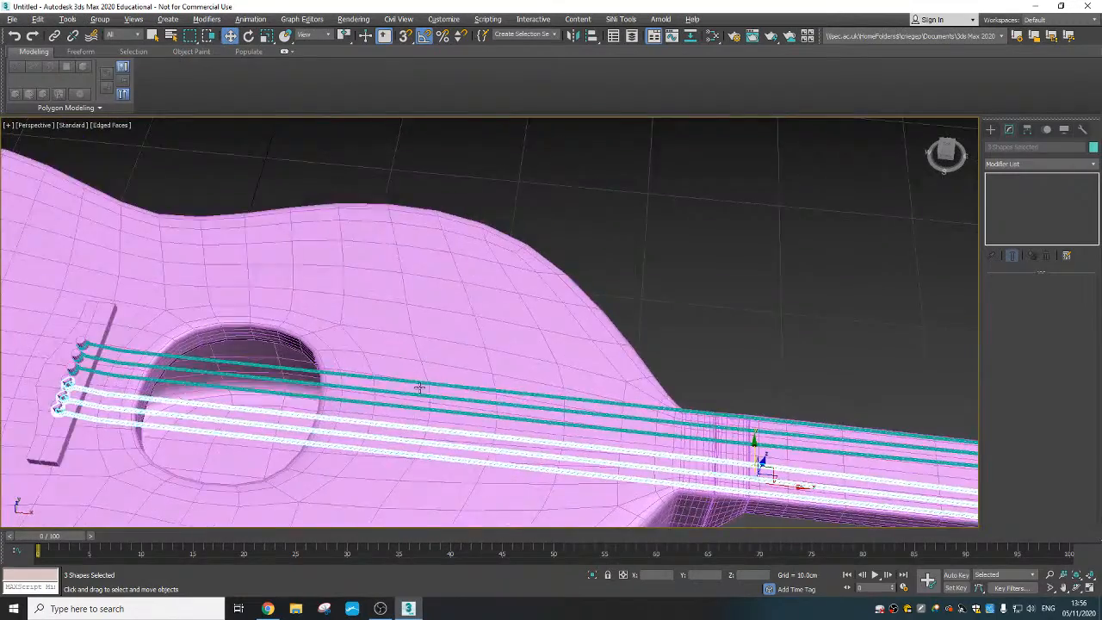
{"action": "middle_click_drag", "start_coordinate": [419, 386], "coordinate": [707, 221], "text": "alt"}
{"action": "middle_click_drag", "start_coordinate": [617, 392], "coordinate": [698, 374], "text": "alt"}
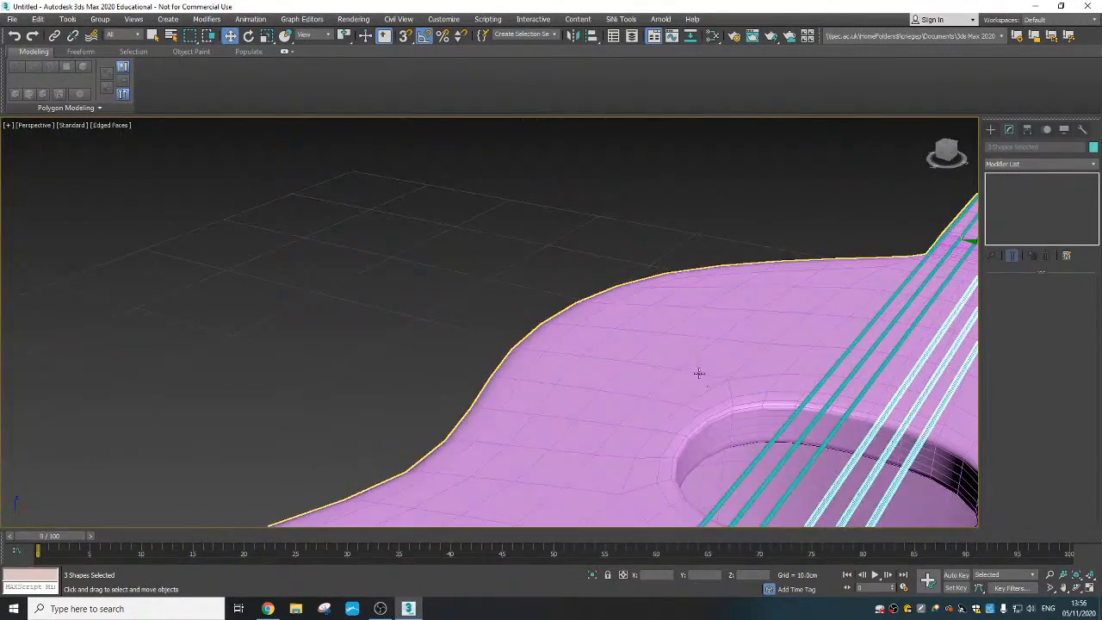
{"action": "middle_click_drag", "start_coordinate": [632, 329], "coordinate": [506, 291]}
{"action": "scroll", "coordinate": [779, 357], "scroll_direction": "up", "scroll_amount": 2}
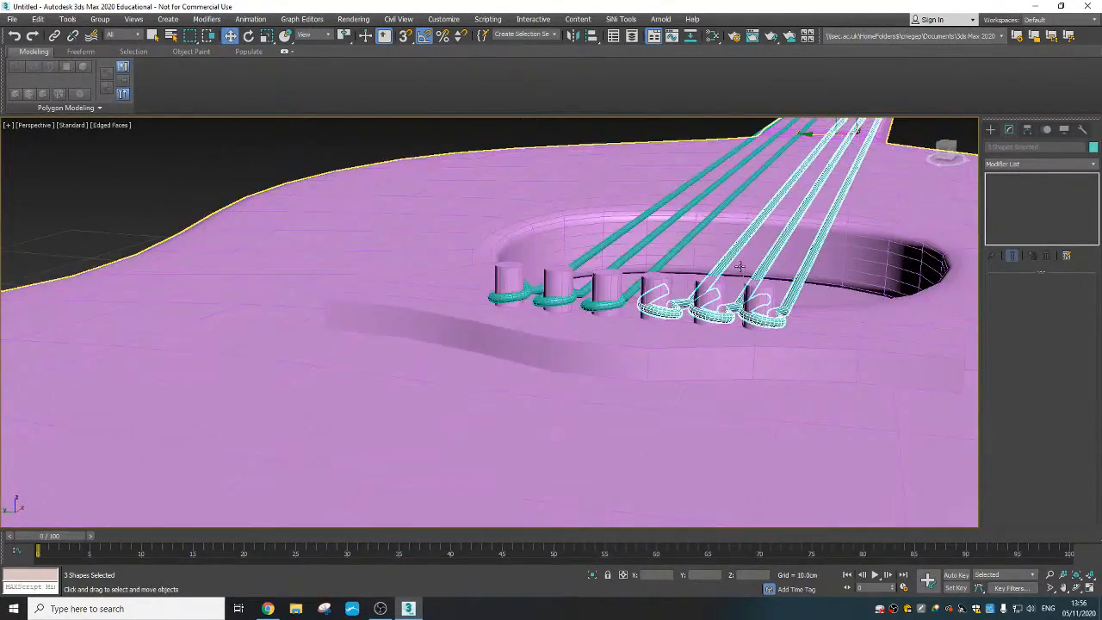
{"action": "scroll", "coordinate": [739, 267], "scroll_direction": "up", "scroll_amount": 4}
{"action": "middle_click_drag", "start_coordinate": [834, 349], "coordinate": [755, 425]}
{"action": "scroll", "coordinate": [755, 425], "scroll_direction": "down", "scroll_amount": 2}
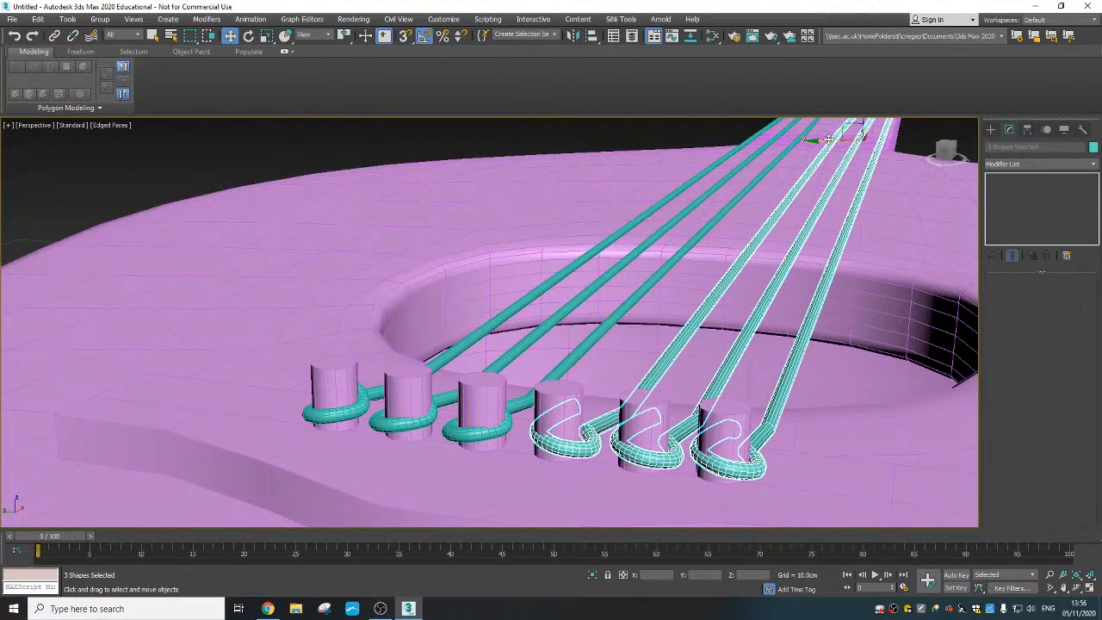
{"action": "left_click_drag", "start_coordinate": [827, 139], "coordinate": [827, 140]}
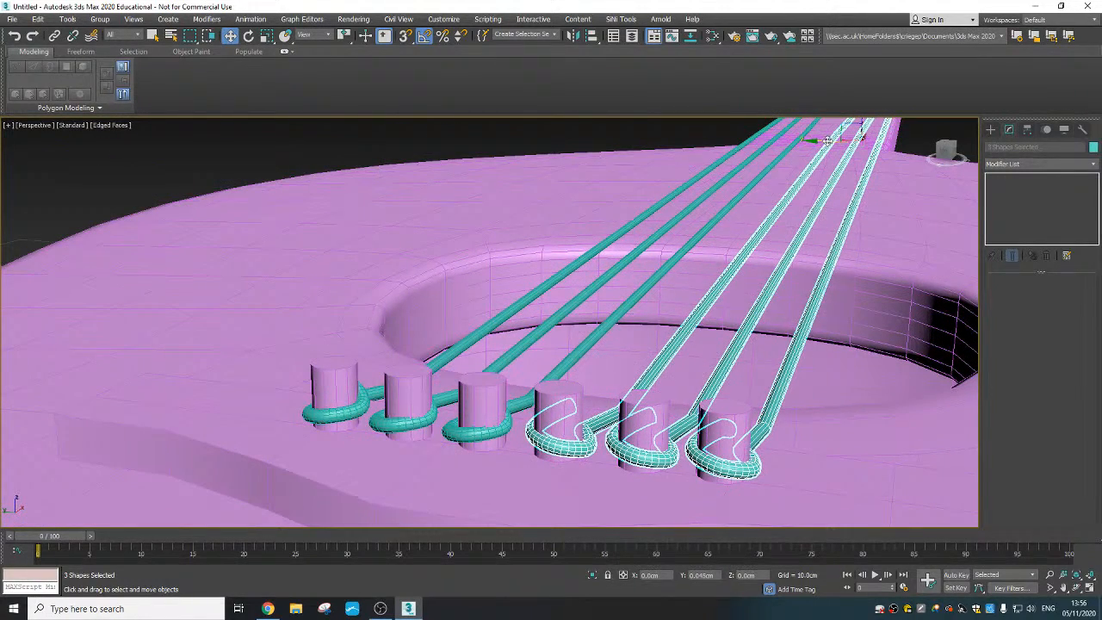
{"action": "scroll", "coordinate": [725, 271], "scroll_direction": "down", "scroll_amount": 7}
{"action": "middle_click_drag", "start_coordinate": [560, 336], "coordinate": [610, 376], "text": "alt"}
{"action": "left_click", "coordinate": [609, 376]}
{"action": "middle_click_drag", "start_coordinate": [689, 326], "coordinate": [686, 333]}
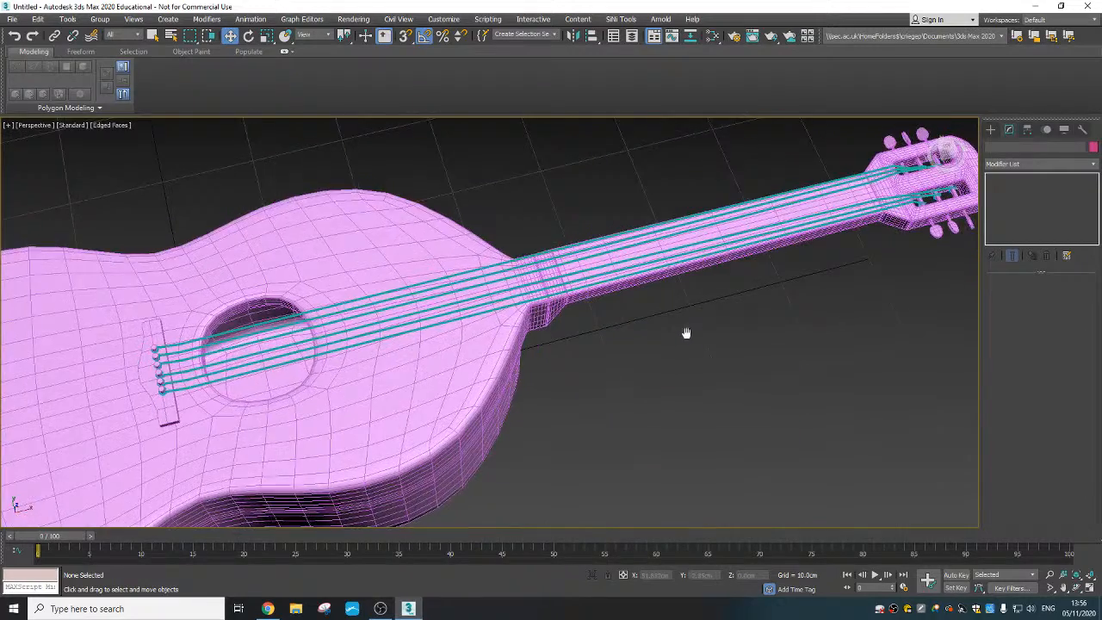
- Turn off the edged-faces display in the perspective viewport and bring the headstock end of the neck into view
{"action": "scroll", "coordinate": [686, 333], "scroll_direction": "down", "scroll_amount": 3}
{"action": "mouse_move", "coordinate": [585, 332]}
{"action": "middle_mouse_down", "text": "alt"}
{"action": "mouse_move", "coordinate": [561, 325]}
{"action": "mouse_move", "coordinate": [627, 349]}
{"action": "mouse_move", "coordinate": [628, 386]}
{"action": "mouse_move", "coordinate": [616, 362]}
{"action": "middle_mouse_up", "text": "alt"}
{"action": "key", "text": "F4"}
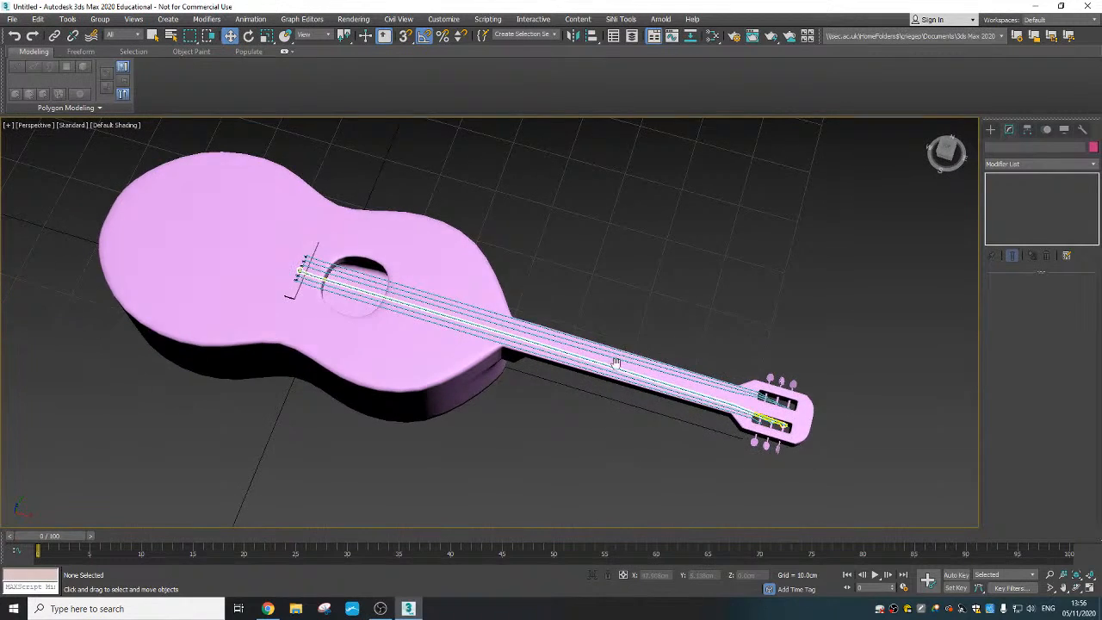
{"action": "scroll", "coordinate": [616, 362], "scroll_direction": "down", "scroll_amount": 2}
{"action": "scroll", "coordinate": [695, 360], "scroll_direction": "up", "scroll_amount": 6}
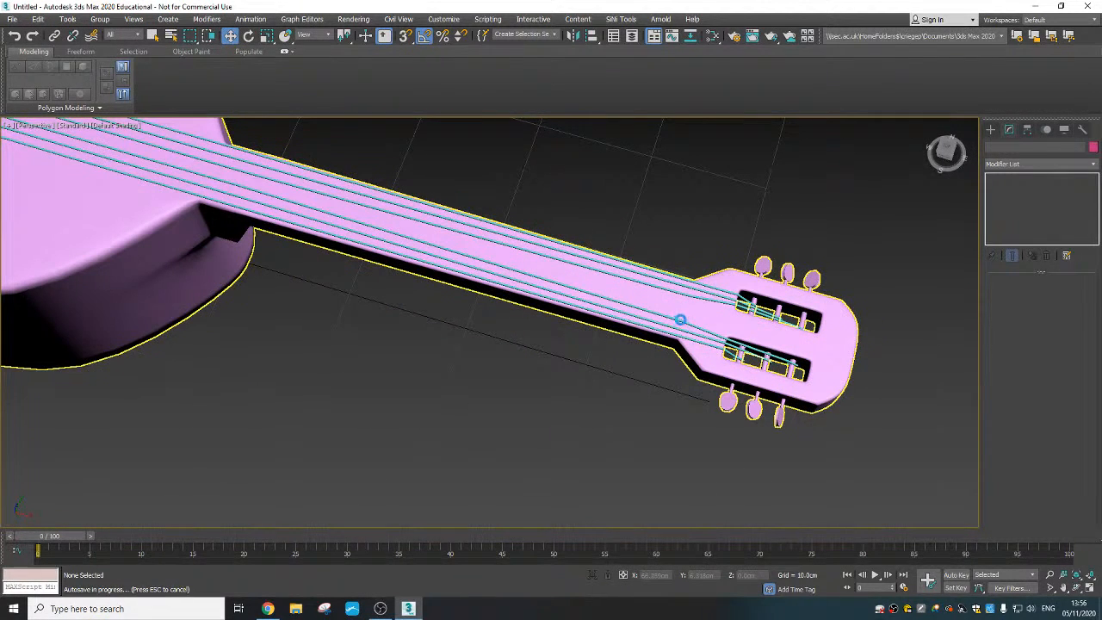
- Move the innermost mirrored string's vertex at the neck-headstock junction along Y toward the neck's centre, to about Y -0.4 cm
{"action": "left_click", "coordinate": [679, 319]}
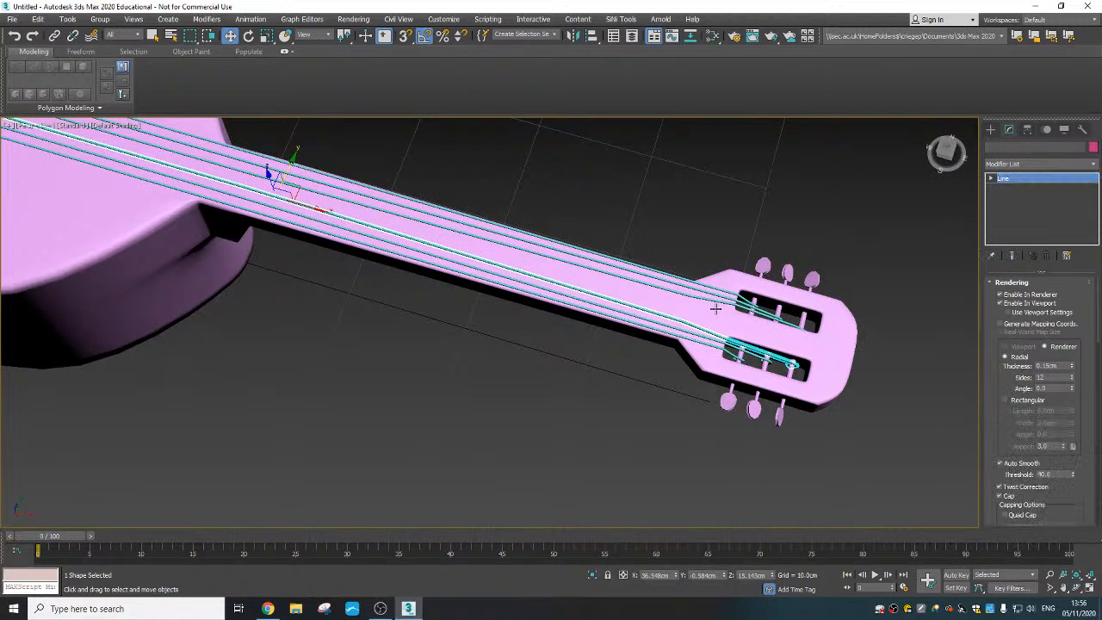
{"action": "scroll", "coordinate": [715, 308], "scroll_direction": "up", "scroll_amount": 2}
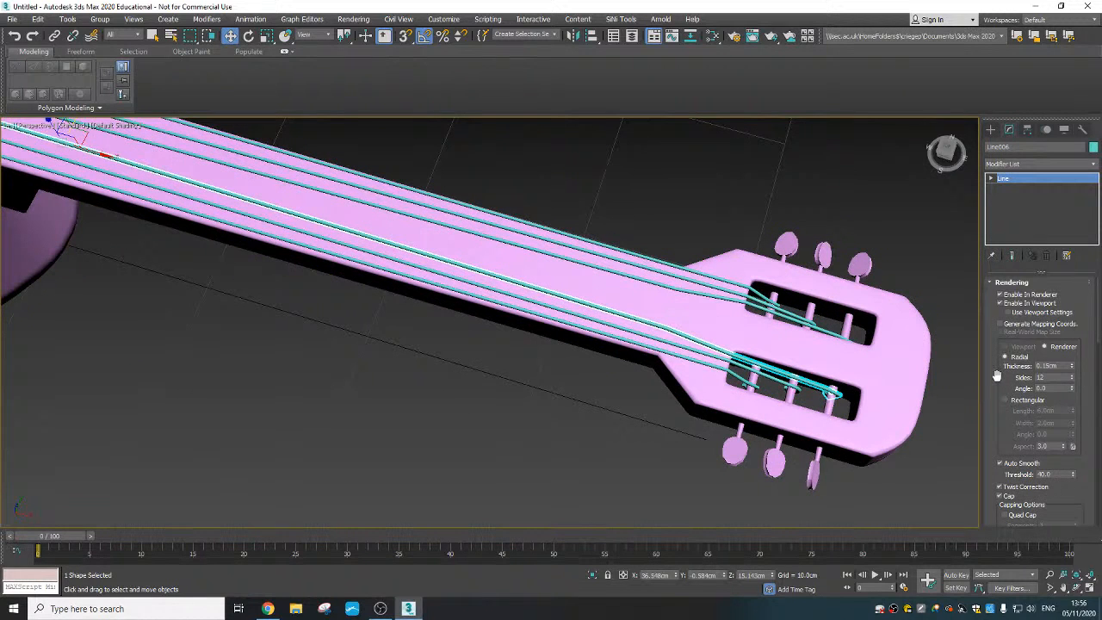
{"action": "scroll", "coordinate": [994, 403], "scroll_direction": "down", "scroll_amount": 5}
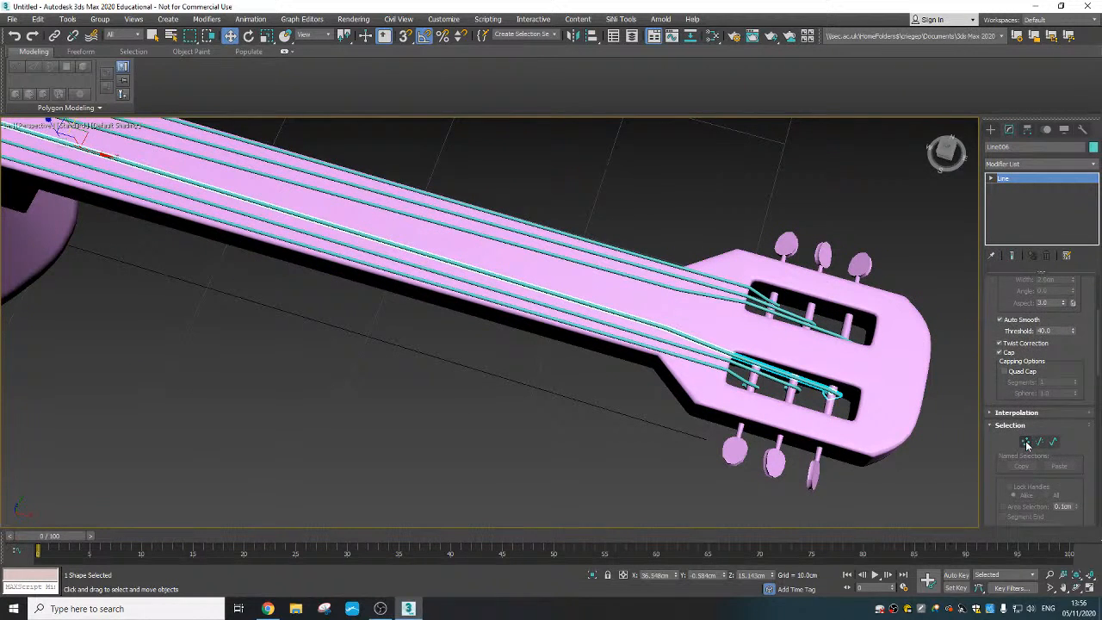
{"action": "left_click", "coordinate": [1026, 442]}
{"action": "scroll", "coordinate": [734, 340], "scroll_direction": "up", "scroll_amount": 2}
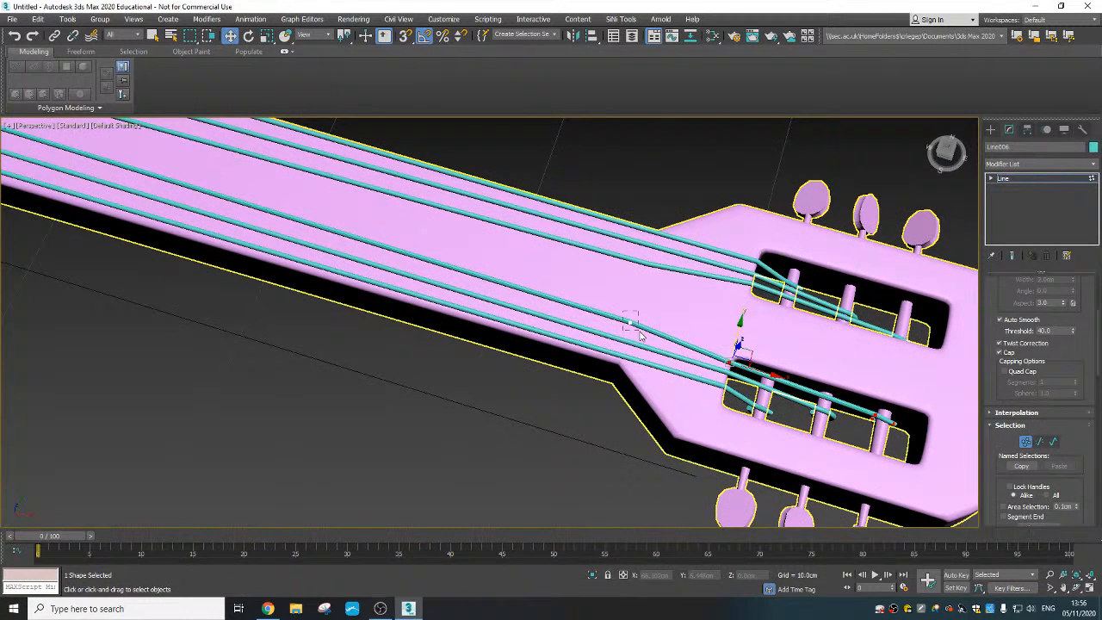
{"action": "left_click_drag", "start_coordinate": [640, 335], "coordinate": [641, 334]}
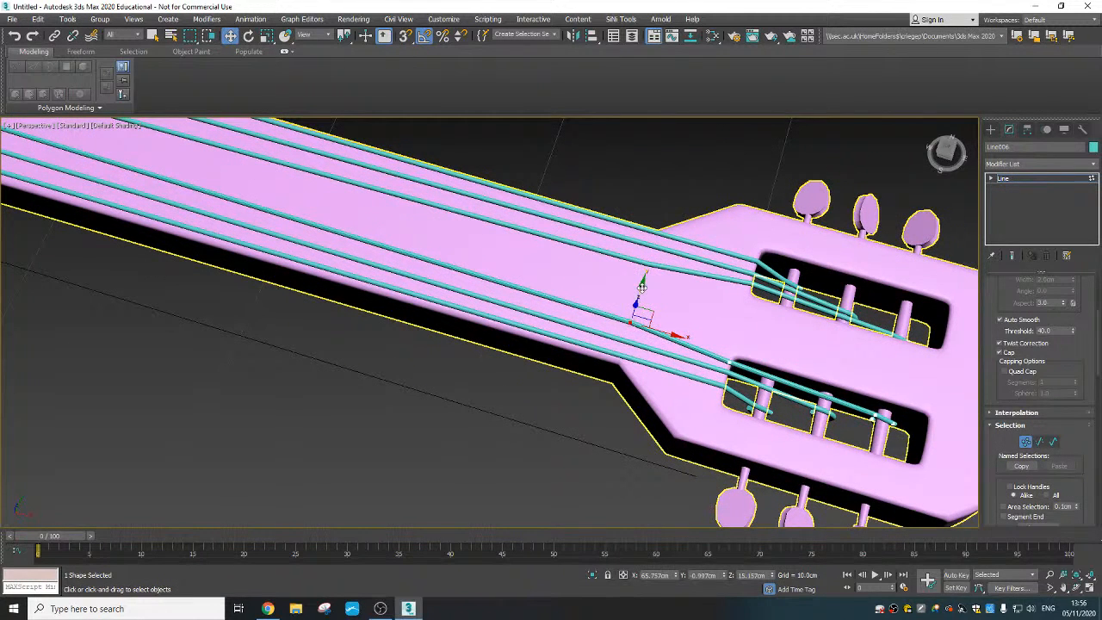
{"action": "left_click_drag", "start_coordinate": [641, 287], "coordinate": [643, 271]}
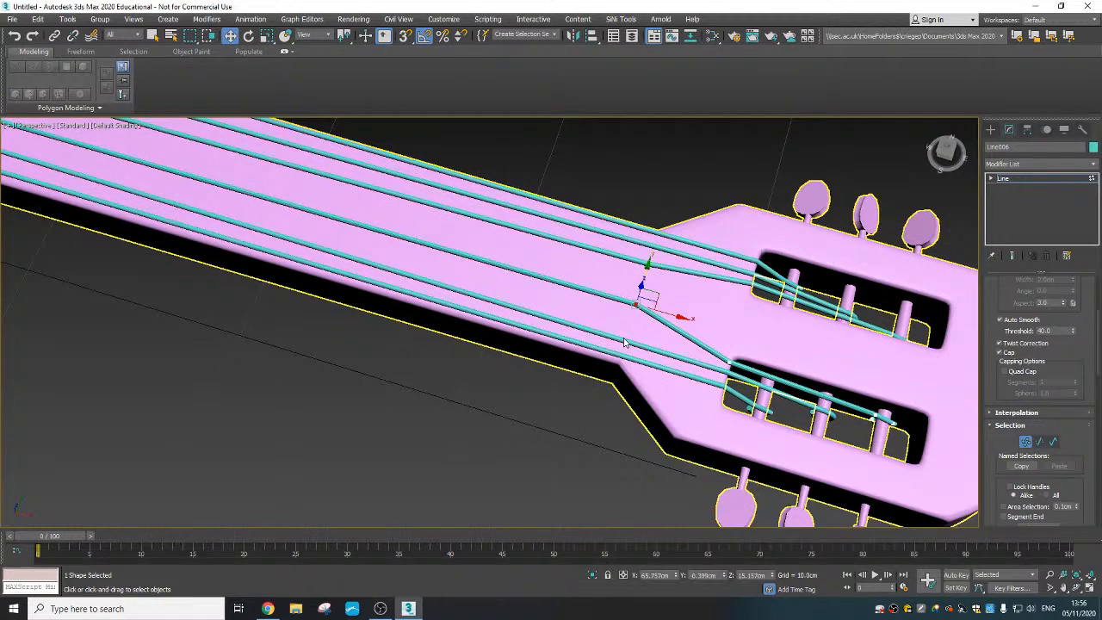
{"action": "left_click", "coordinate": [991, 129]}
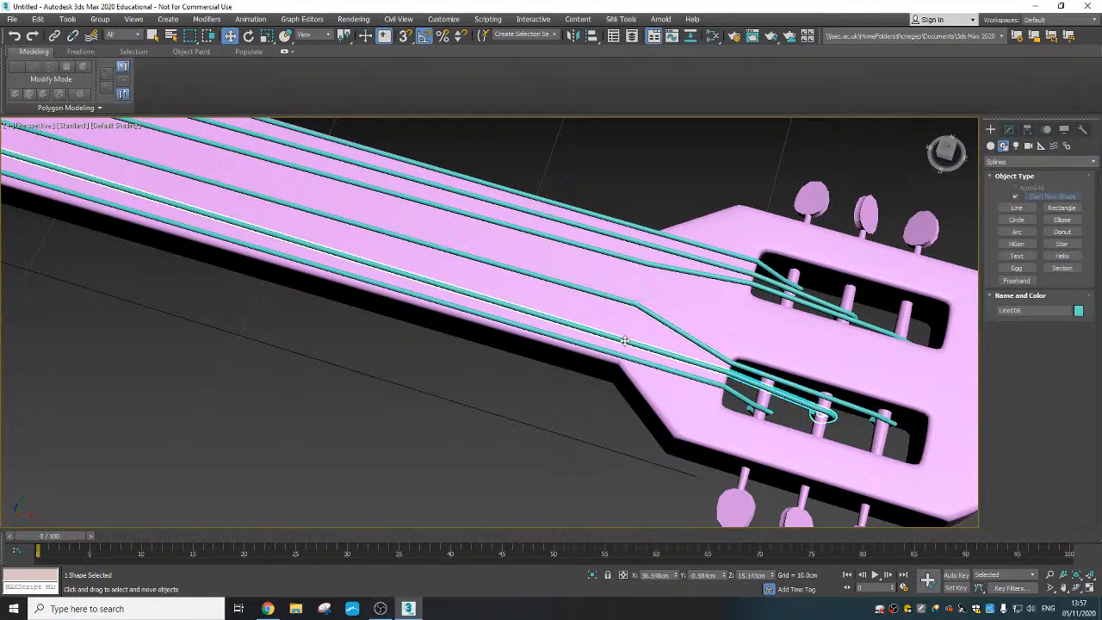
- Move the middle mirrored string's vertex at the neck-headstock junction along Y toward the neck's centre, to about Y -1.07 cm
{"action": "left_click", "coordinate": [1006, 129]}
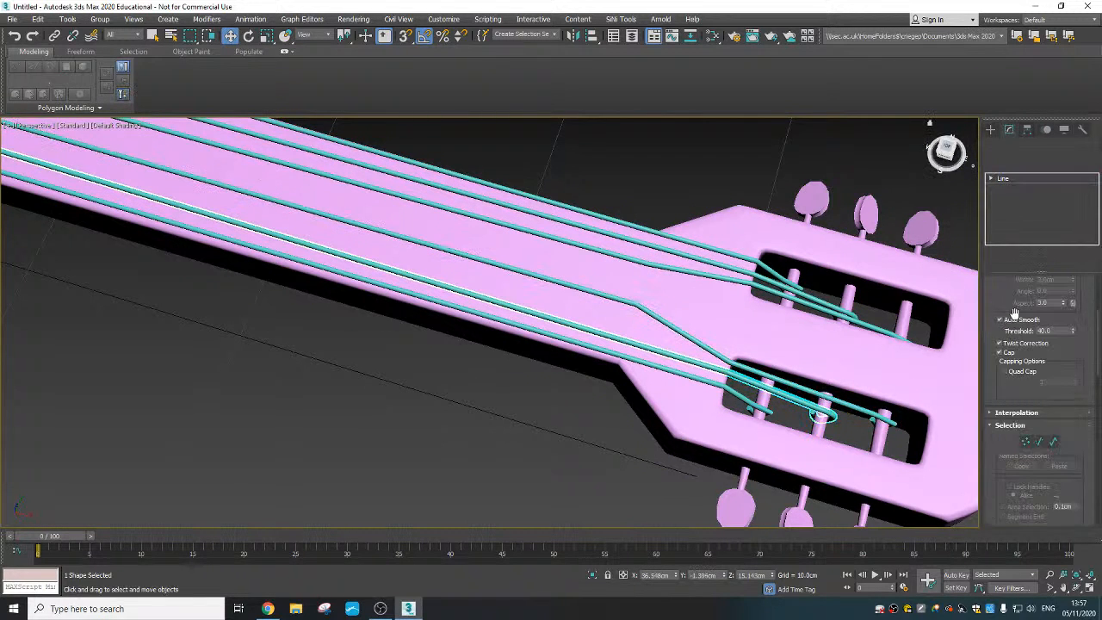
{"action": "left_click", "coordinate": [1025, 442]}
{"action": "left_click", "coordinate": [627, 340]}
{"action": "left_click_drag", "start_coordinate": [633, 312], "coordinate": [637, 296]}
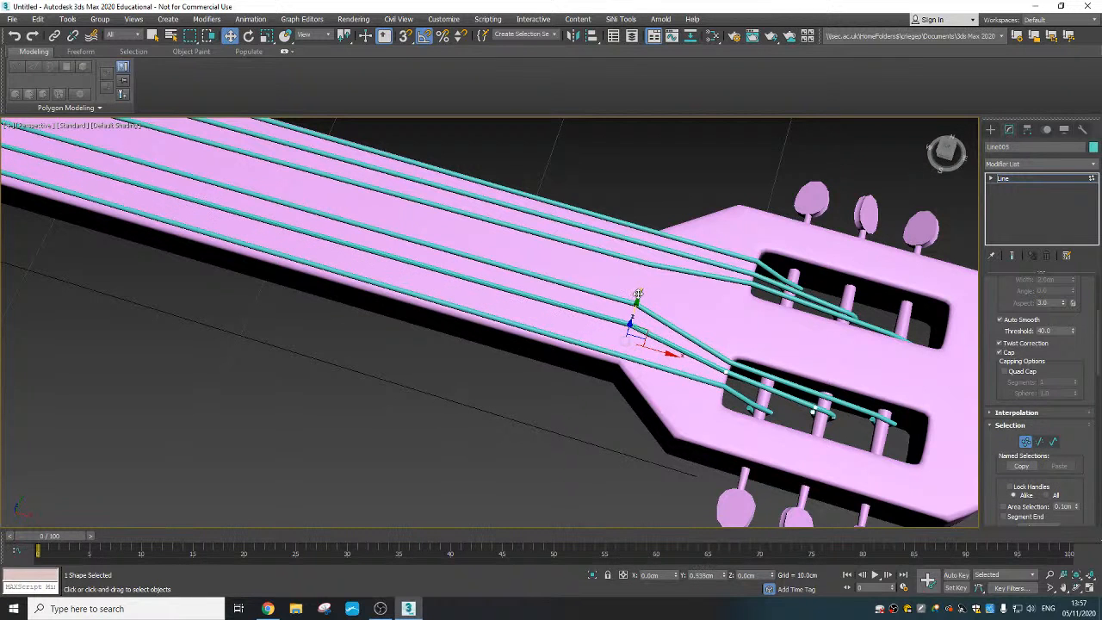
{"action": "left_click", "coordinate": [990, 130]}
- Move the outermost mirrored string's vertex at the neck-headstock junction along Y onto the neck, to about Y -1.59 cm
{"action": "left_click", "coordinate": [627, 355]}
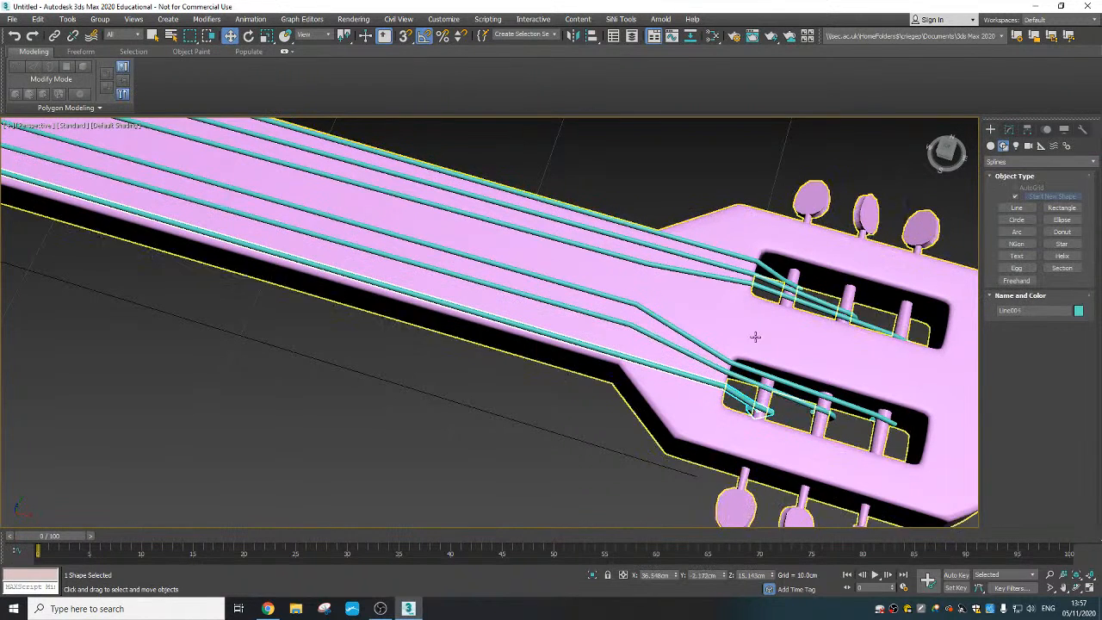
{"action": "left_click", "coordinate": [1008, 129]}
{"action": "left_click", "coordinate": [1024, 441]}
{"action": "left_click", "coordinate": [624, 351]}
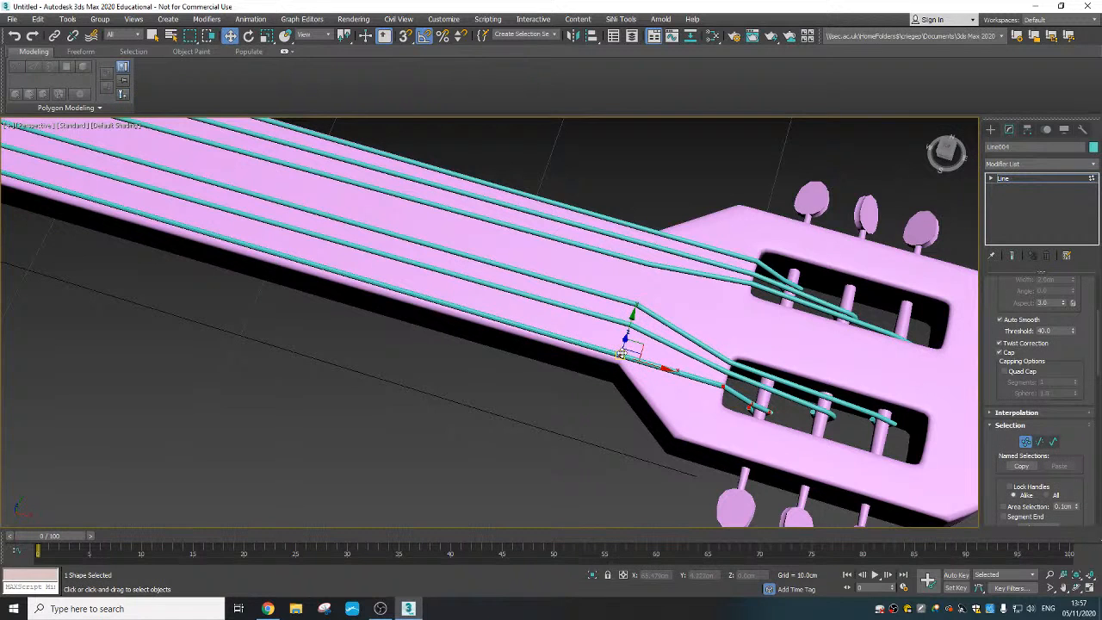
{"action": "left_click_drag", "start_coordinate": [626, 332], "coordinate": [638, 296]}
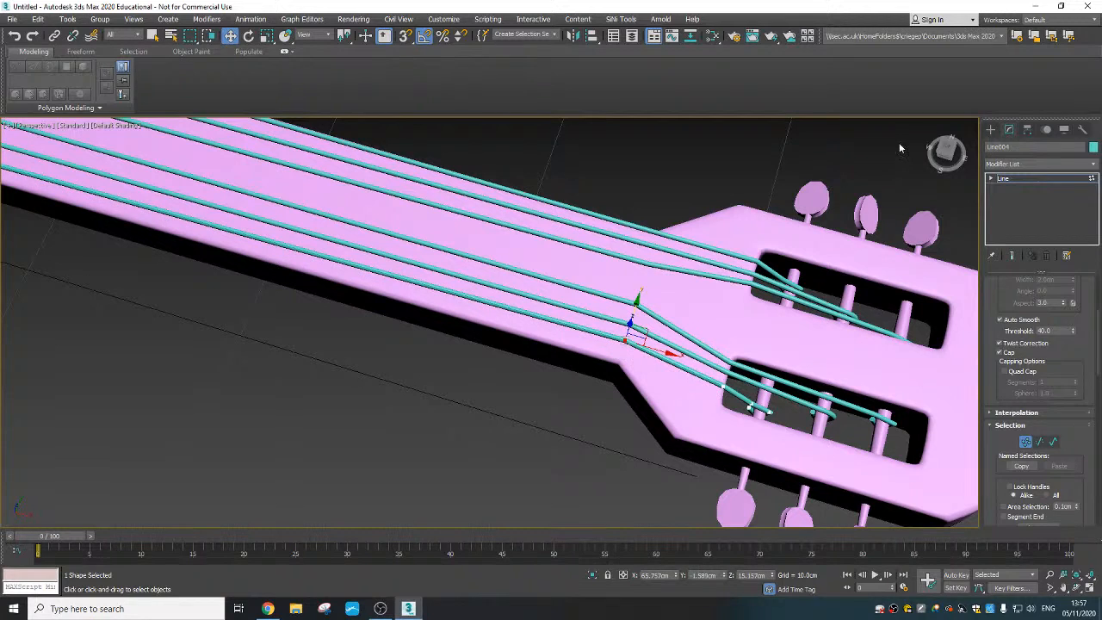
{"action": "left_click", "coordinate": [990, 129]}
- Move the innermost original string's vertex at the neck-headstock junction along Y toward the neck's centre, to about Y 0.4 cm
{"action": "left_click", "coordinate": [1016, 208]}
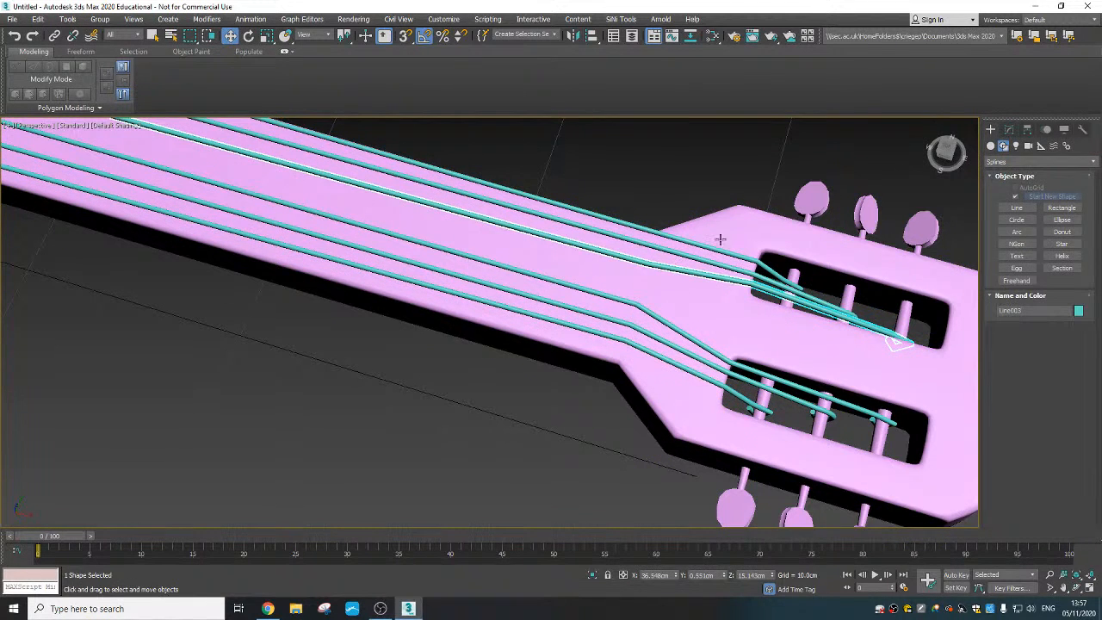
{"action": "left_click", "coordinate": [1009, 129]}
{"action": "scroll", "coordinate": [1022, 414], "scroll_direction": "down", "scroll_amount": 5}
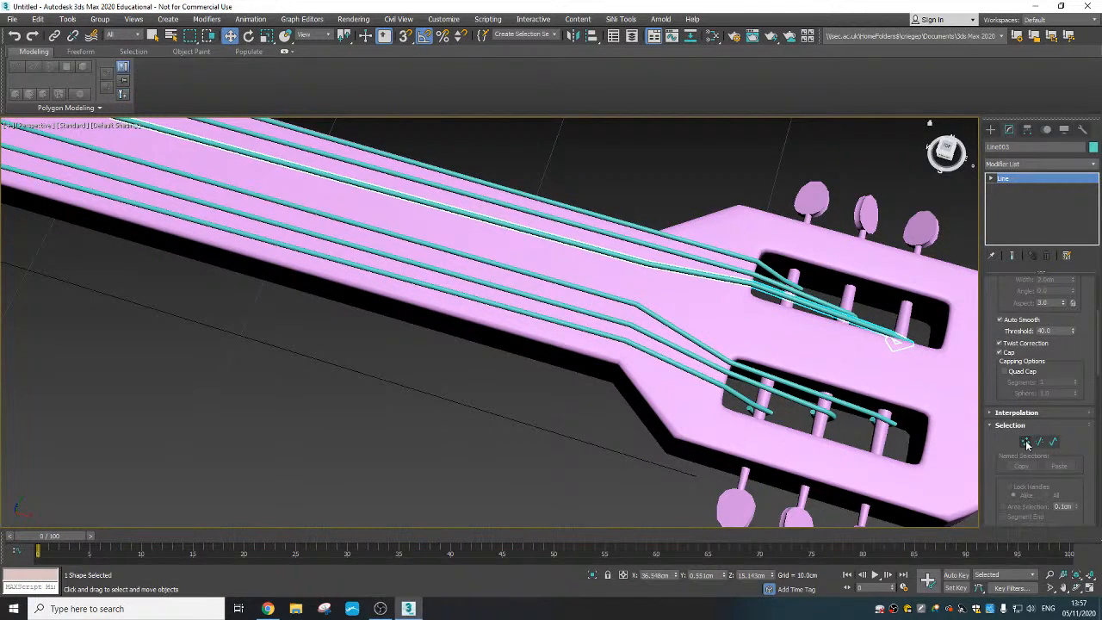
{"action": "left_click", "coordinate": [1025, 441]}
{"action": "left_click", "coordinate": [651, 265]}
{"action": "left_click_drag", "start_coordinate": [658, 234], "coordinate": [652, 247]}
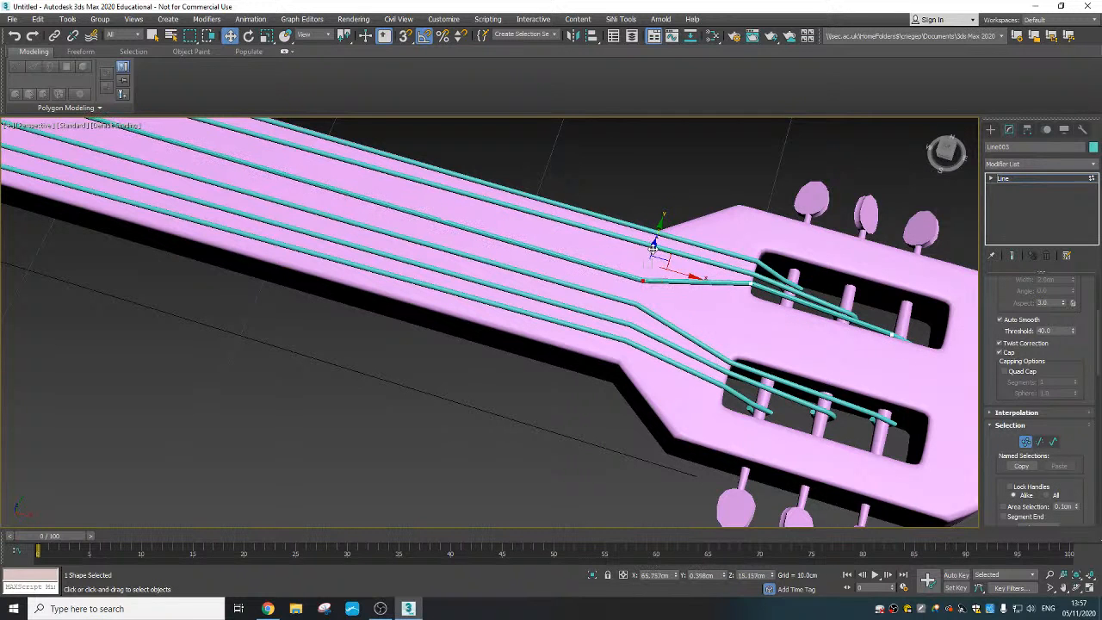
{"action": "left_click", "coordinate": [989, 129]}
- Move the middle original string's vertex at the neck-headstock junction along Y toward the neck's centre, to about Y 1.16 cm
{"action": "left_click", "coordinate": [673, 250]}
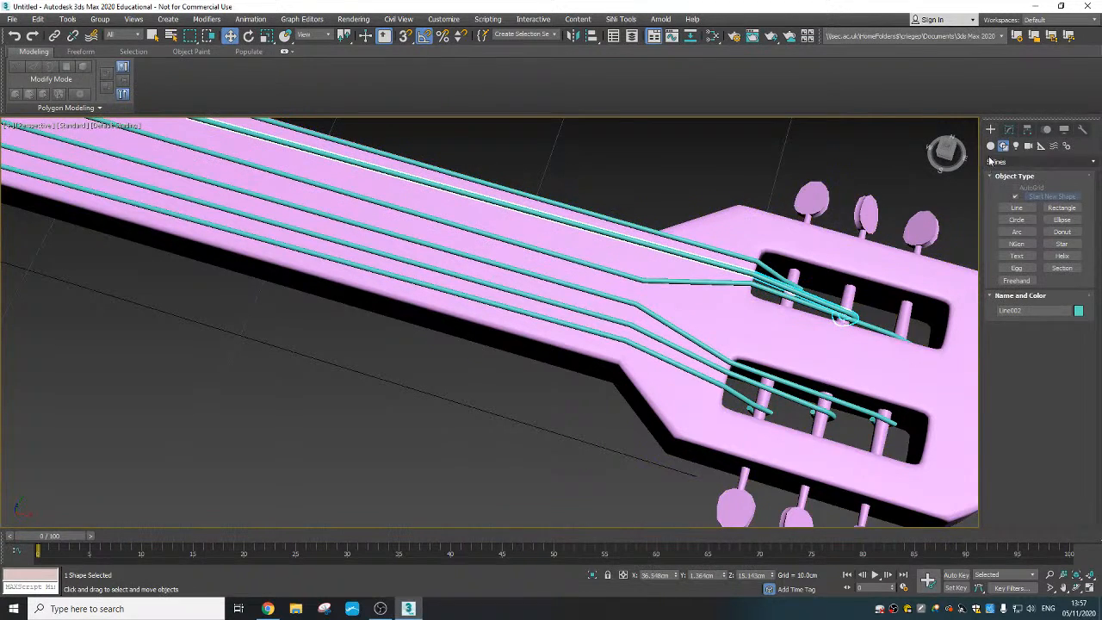
{"action": "left_click", "coordinate": [1008, 129]}
{"action": "scroll", "coordinate": [1026, 360], "scroll_direction": "down", "scroll_amount": 5}
{"action": "left_click", "coordinate": [1024, 441]}
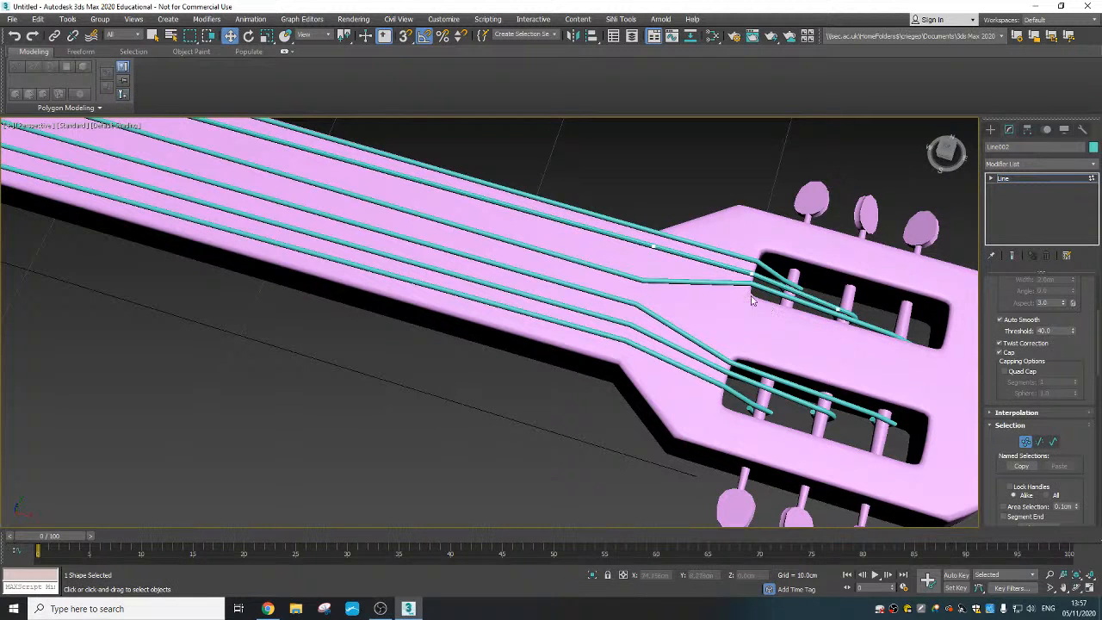
{"action": "left_click", "coordinate": [656, 246]}
{"action": "left_click_drag", "start_coordinate": [661, 216], "coordinate": [659, 228]}
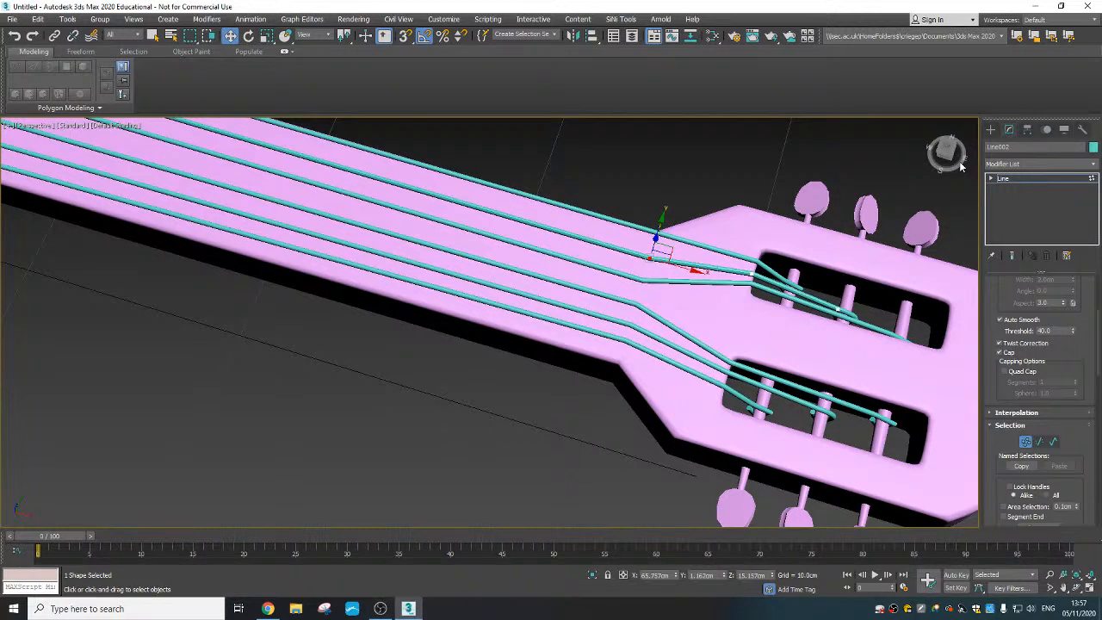
{"action": "left_click", "coordinate": [990, 129]}
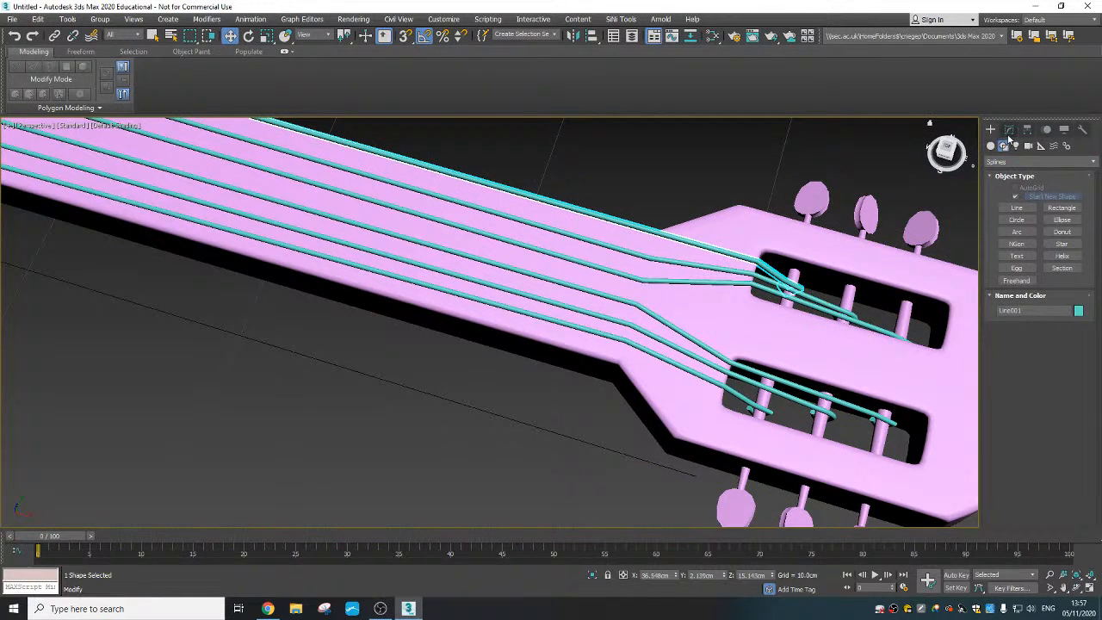
- Adjust the outermost original string's vertex at the neck-headstock junction slightly along Y, leave vertex editing and deselect the string
{"action": "left_click", "coordinate": [1009, 130]}
{"action": "left_click", "coordinate": [1025, 441]}
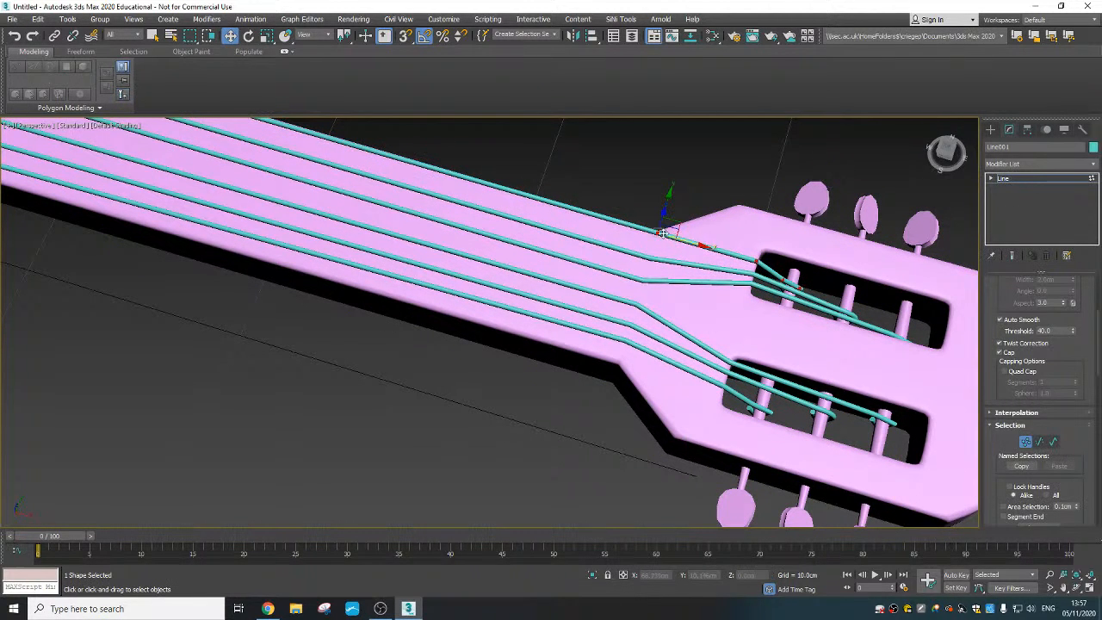
{"action": "left_click_drag", "start_coordinate": [664, 205], "coordinate": [666, 197]}
{"action": "scroll", "coordinate": [705, 258], "scroll_direction": "down", "scroll_amount": 10}
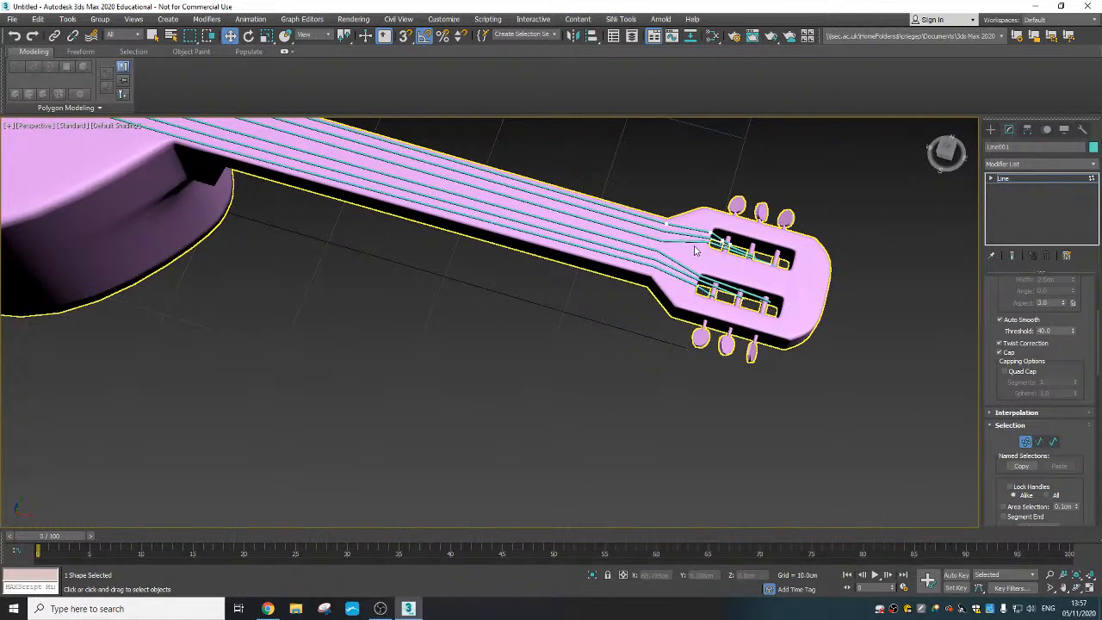
{"action": "left_click", "coordinate": [1025, 444]}
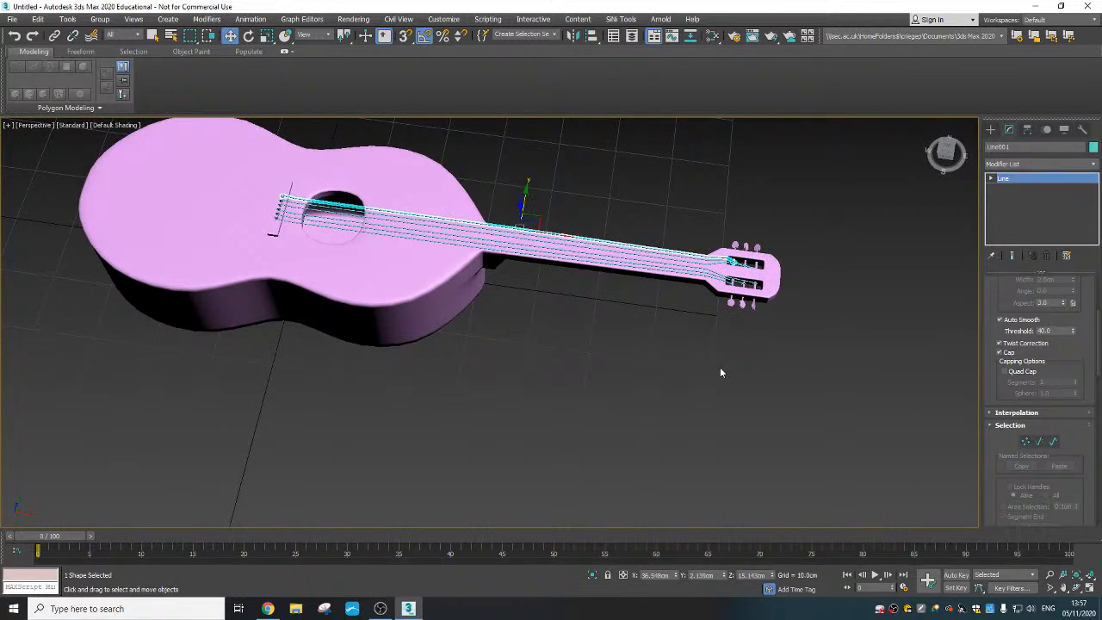
{"action": "left_click", "coordinate": [720, 372]}
- Attach all six strings to the guitar's editable poly body and deselect the merged mesh
{"action": "scroll", "coordinate": [443, 290], "scroll_direction": "up", "scroll_amount": 6}
{"action": "middle_click_drag", "start_coordinate": [462, 288], "coordinate": [509, 287], "text": "alt"}
{"action": "left_click", "coordinate": [504, 329]}
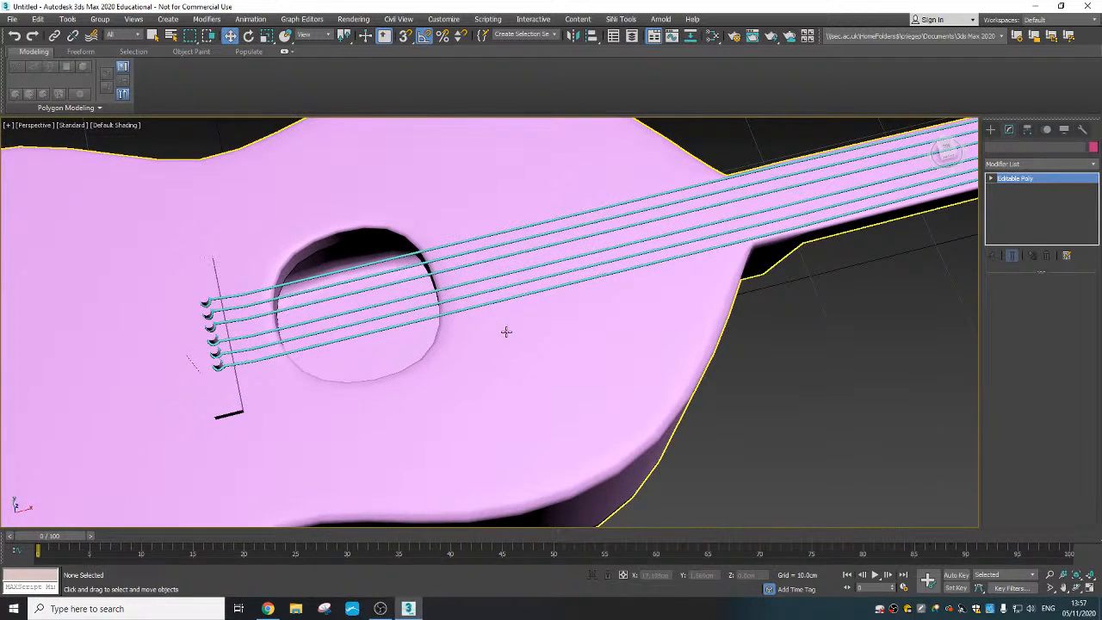
{"action": "right_click", "coordinate": [502, 329]}
{"action": "left_click", "coordinate": [482, 238]}
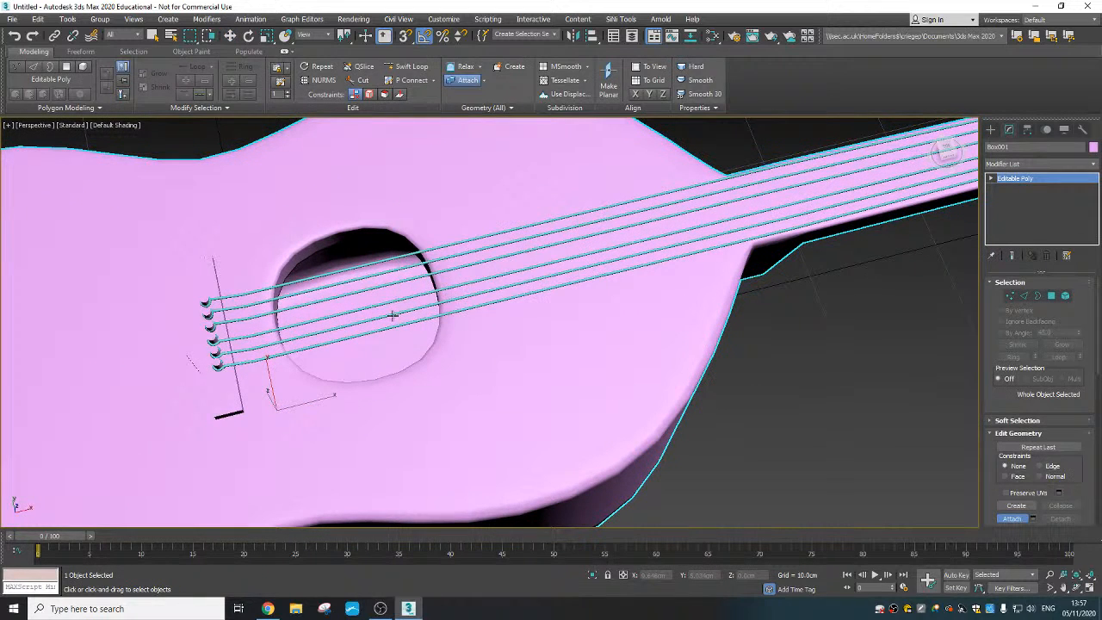
{"action": "left_click", "coordinate": [391, 299]}
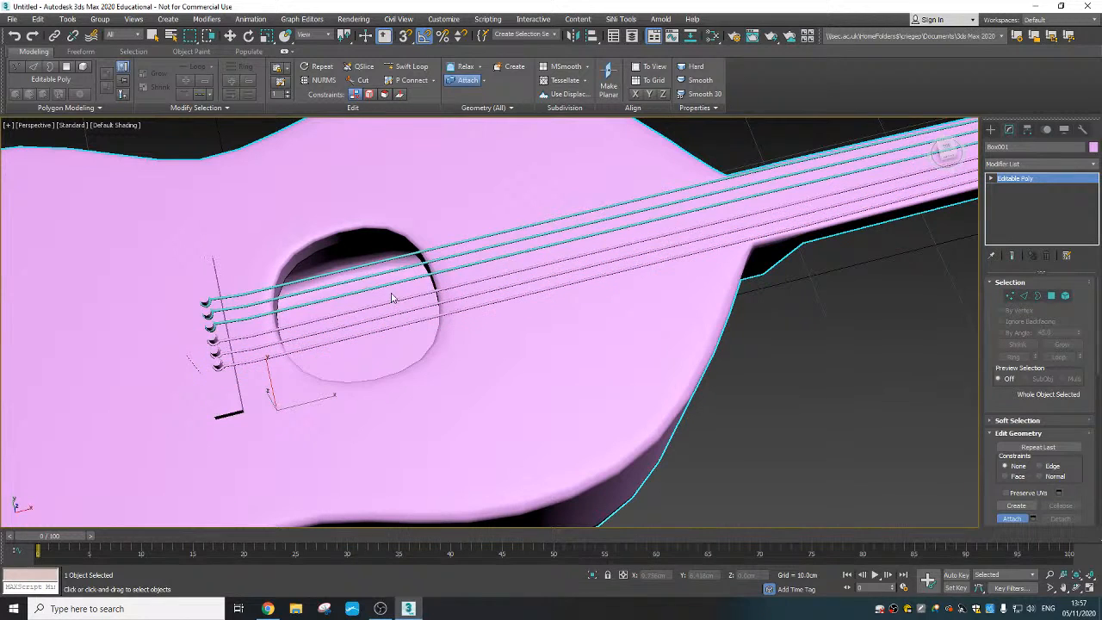
{"action": "left_click", "coordinate": [390, 284]}
{"action": "left_click", "coordinate": [391, 271]}
{"action": "right_click", "coordinate": [486, 371]}
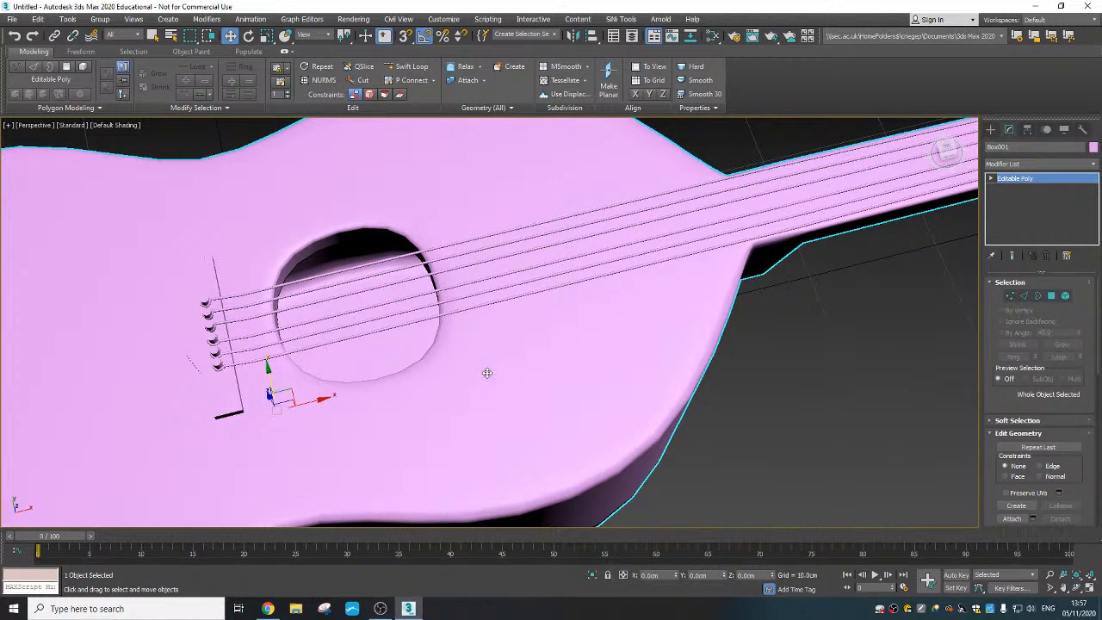
{"action": "scroll", "coordinate": [489, 370], "scroll_direction": "down", "scroll_amount": 4}
{"action": "left_click", "coordinate": [602, 355]}
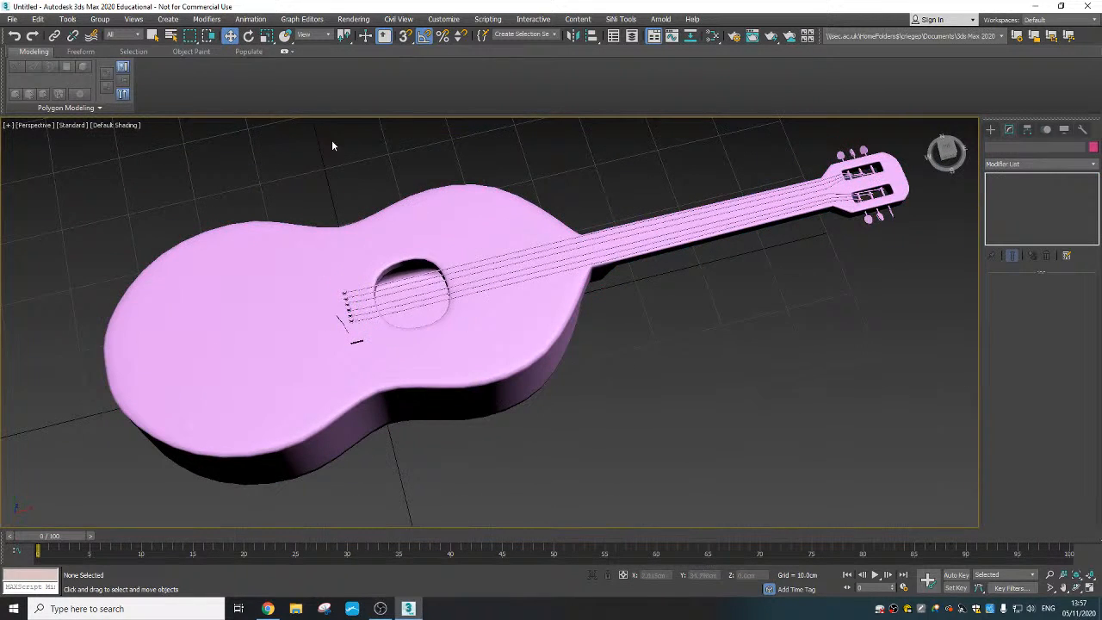
- Add a standard Skylight beside the guitar and enable its Cast Shadows option
{"action": "left_click", "coordinate": [168, 18]}
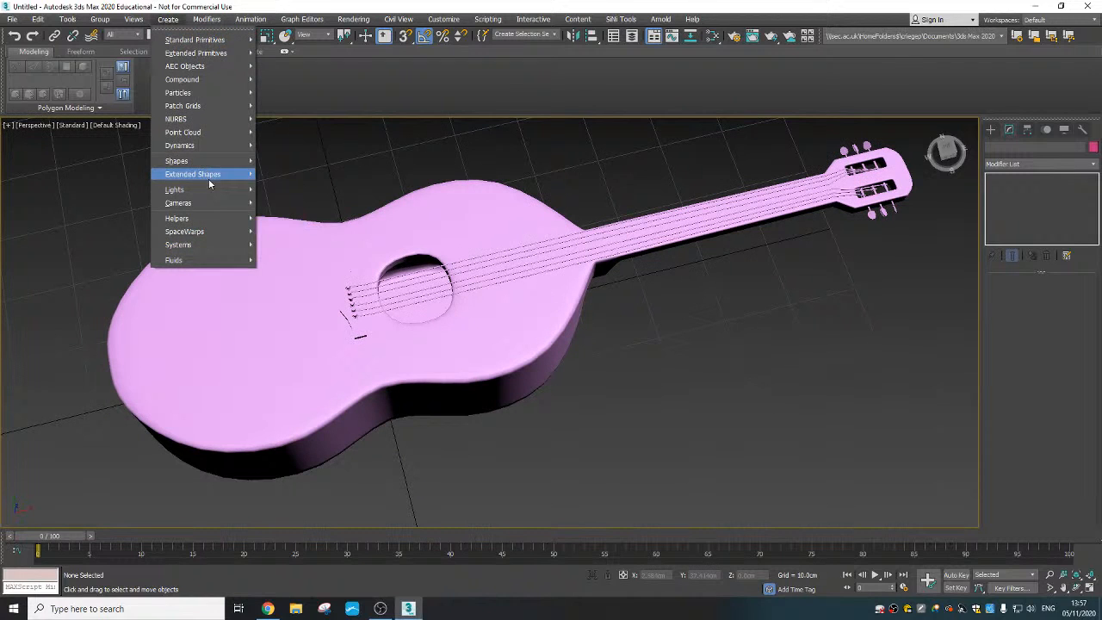
{"action": "mouse_move", "coordinate": [228, 191]}
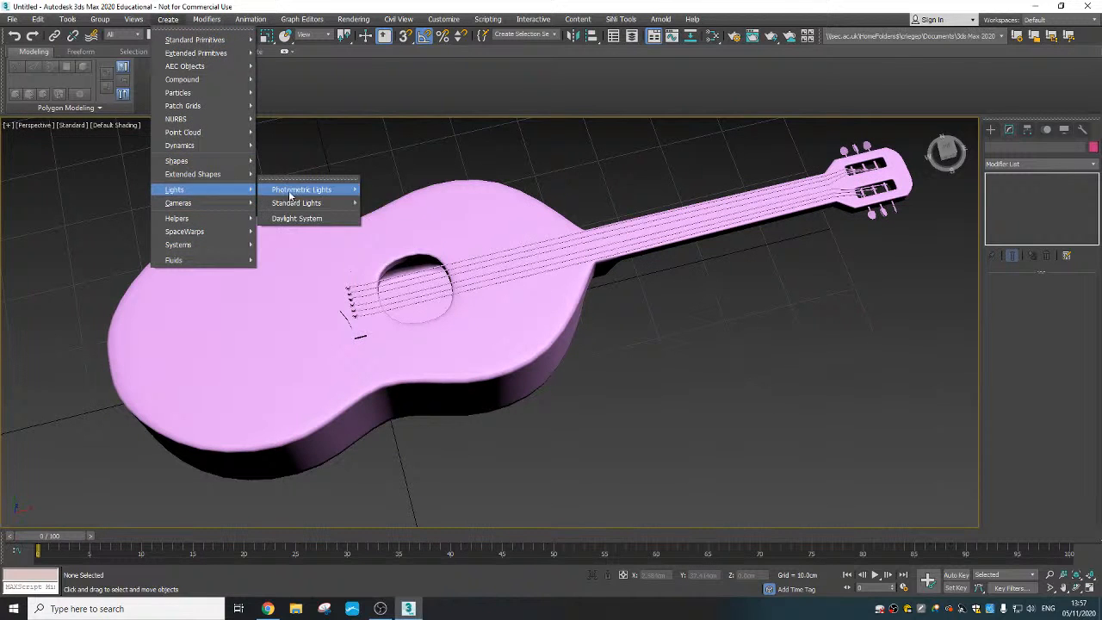
{"action": "mouse_move", "coordinate": [314, 205]}
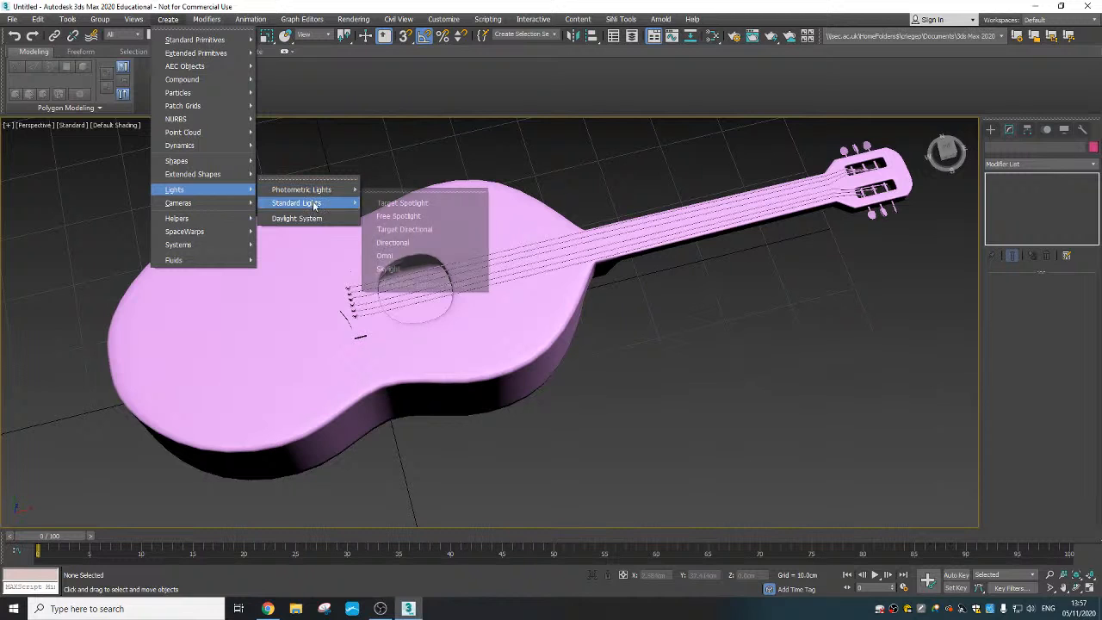
{"action": "left_click", "coordinate": [406, 272]}
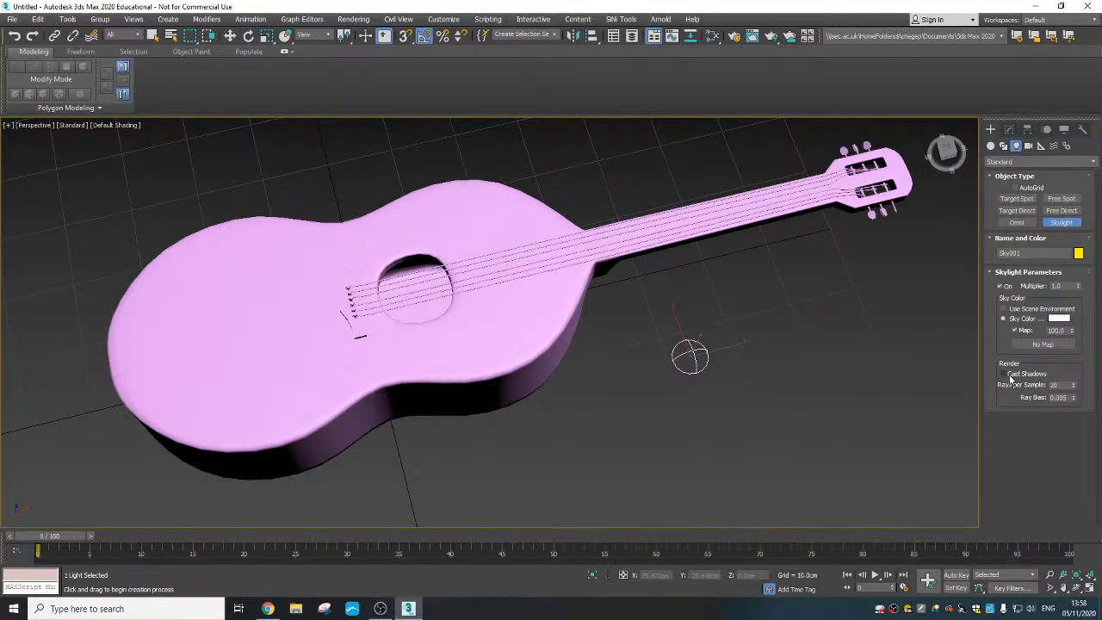
- Render the perspective view with the whole guitar in frame and close the render window
{"action": "scroll", "coordinate": [683, 384], "scroll_direction": "down", "scroll_amount": 3}
{"action": "middle_click_drag", "start_coordinate": [683, 384], "coordinate": [619, 399]}
{"action": "left_click", "coordinate": [772, 36]}
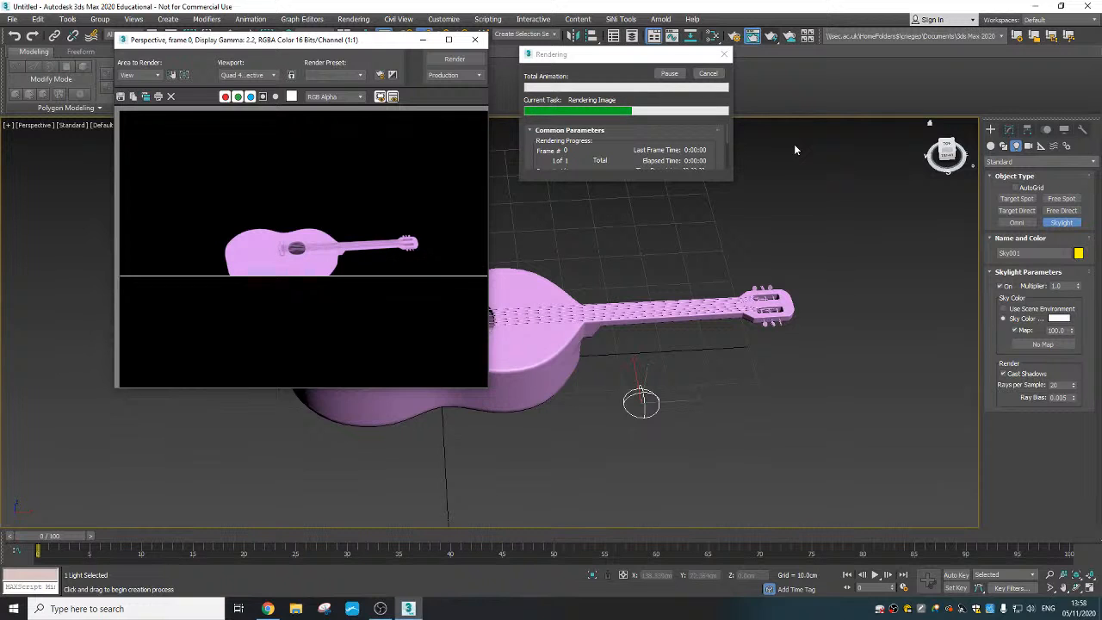
{"action": "left_click", "coordinate": [474, 39]}
- Create a ground plane about 145 cm long and 192 cm wide beneath the guitar
{"action": "left_click", "coordinate": [166, 20]}
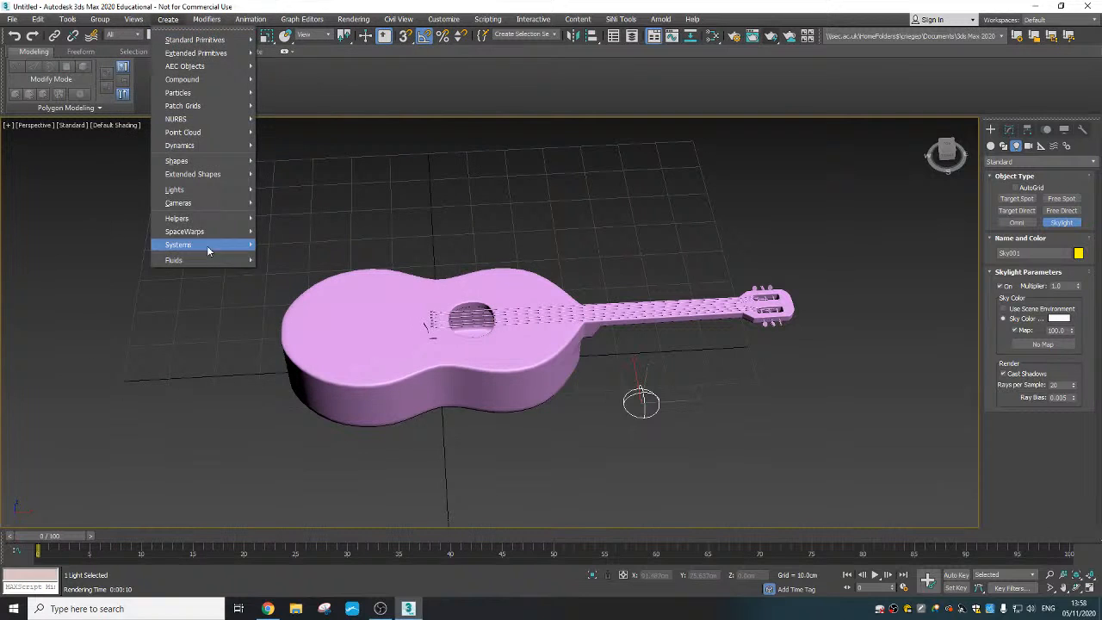
{"action": "mouse_move", "coordinate": [220, 42]}
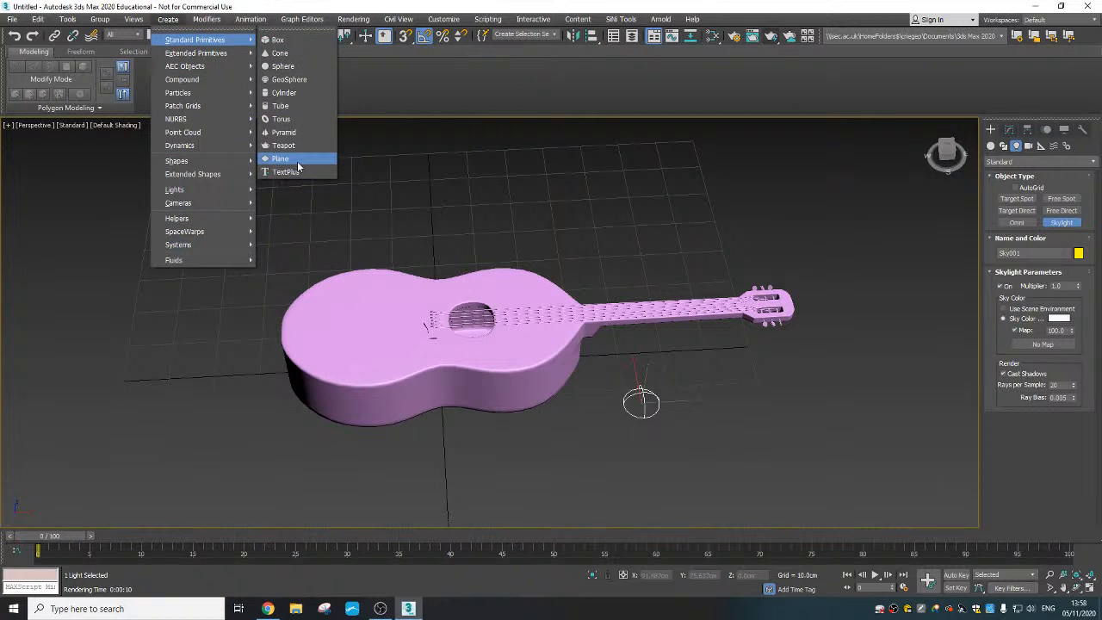
{"action": "left_click", "coordinate": [288, 159]}
{"action": "scroll", "coordinate": [417, 312], "scroll_direction": "down", "scroll_amount": 3}
{"action": "middle_click_drag", "start_coordinate": [418, 311], "coordinate": [394, 279], "text": "alt"}
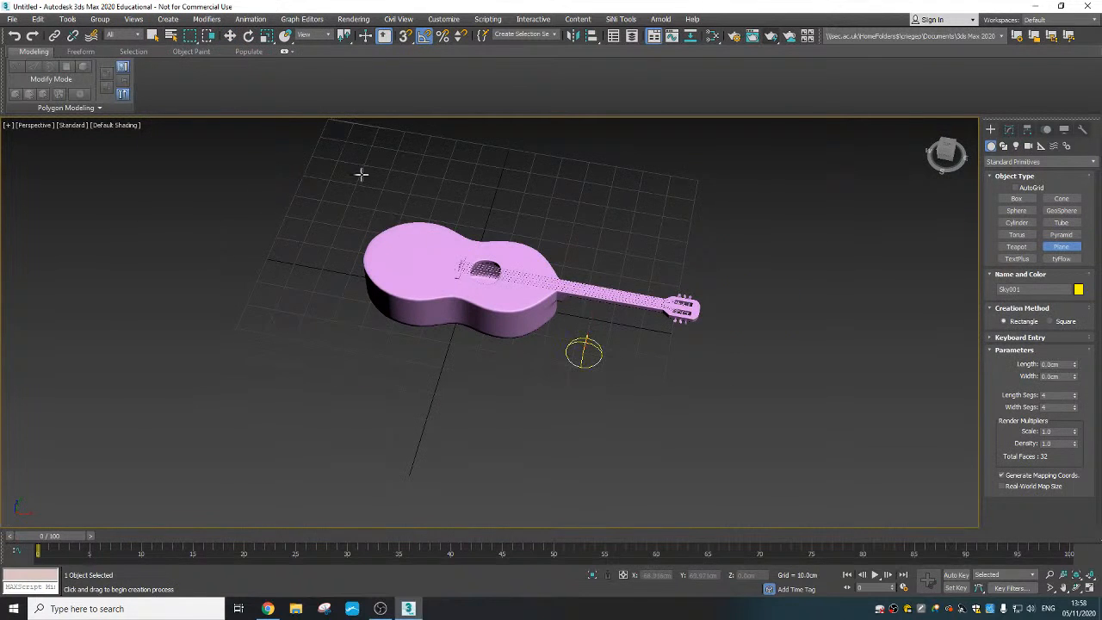
{"action": "left_click_drag", "start_coordinate": [360, 174], "coordinate": [683, 402]}
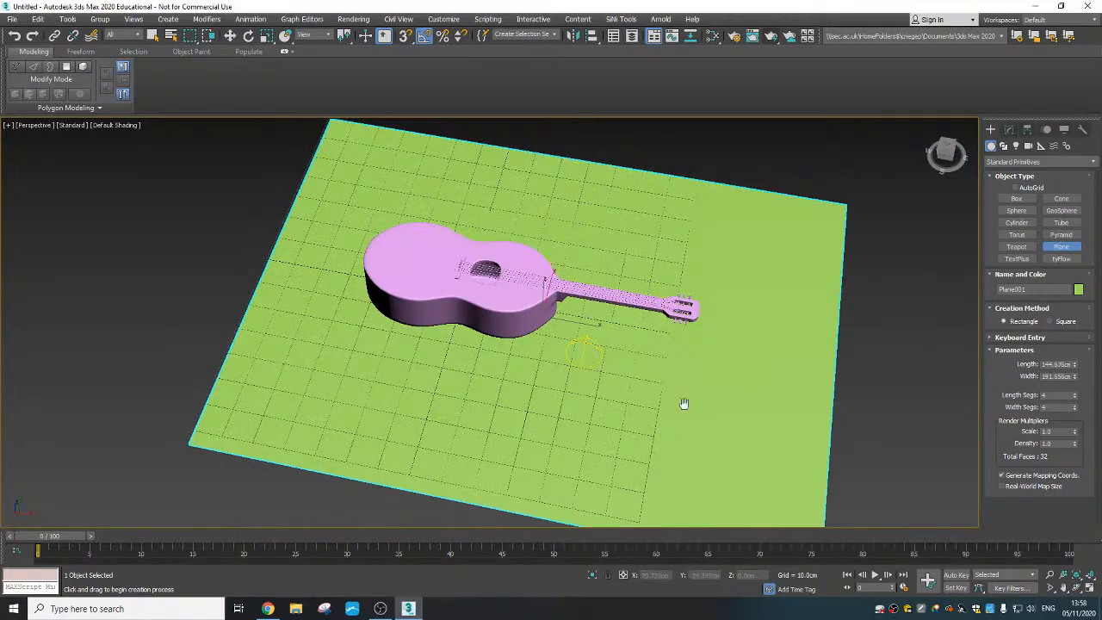
- Render the perspective view of the guitar on the ground plane and close the render window
{"action": "middle_click_drag", "start_coordinate": [683, 404], "coordinate": [773, 444]}
{"action": "scroll", "coordinate": [622, 399], "scroll_direction": "up", "scroll_amount": 5}
{"action": "middle_click_drag", "start_coordinate": [622, 398], "coordinate": [557, 522], "text": "alt"}
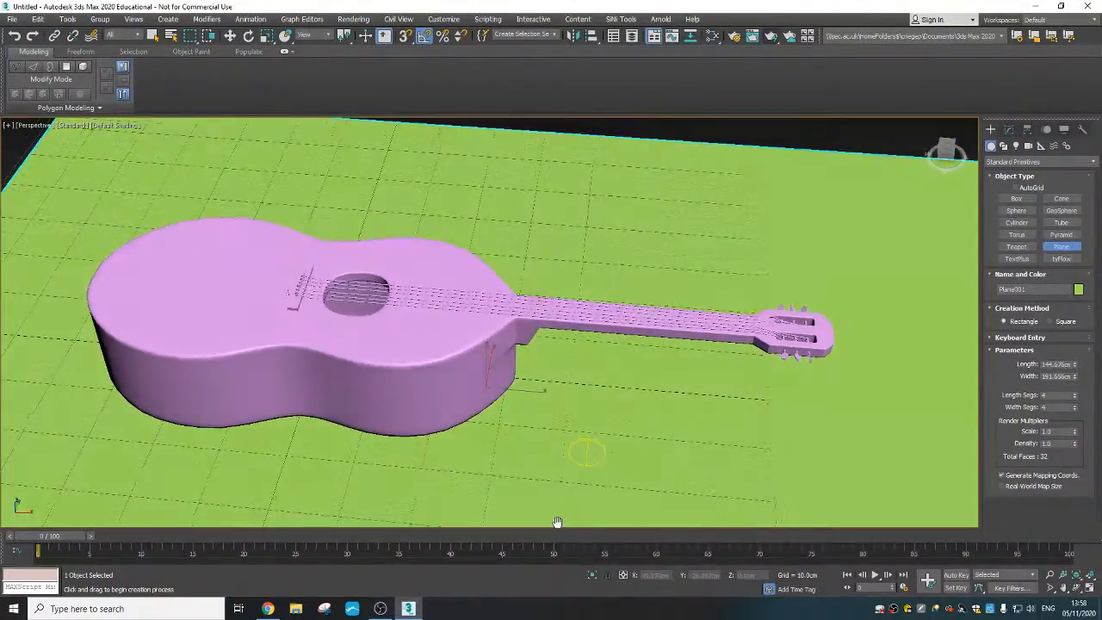
{"action": "left_click", "coordinate": [766, 36]}
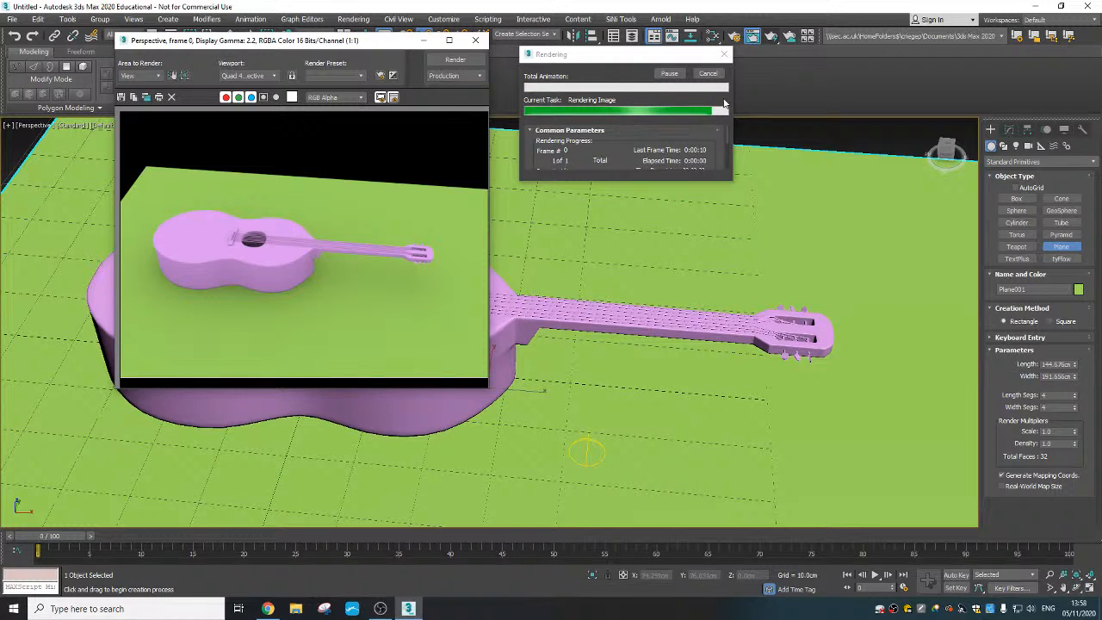
{"action": "left_click", "coordinate": [475, 40]}
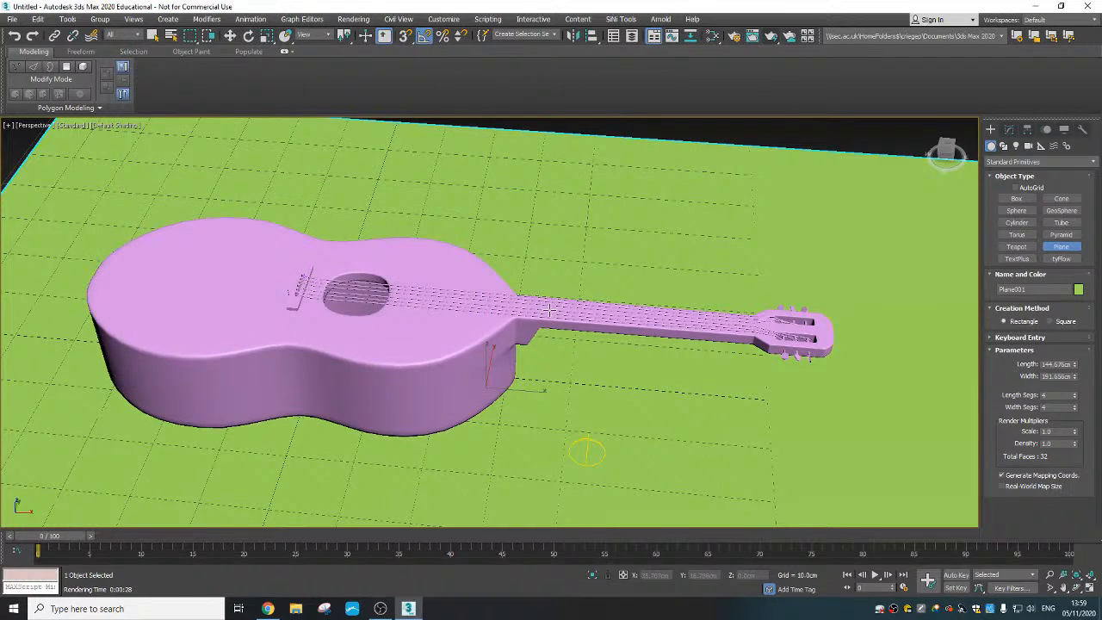
- Create a thin box about 8.3 × 1 × 0.4 cm beside the guitar body and raise it to neck height
{"action": "left_click", "coordinate": [168, 19]}
{"action": "mouse_move", "coordinate": [216, 42]}
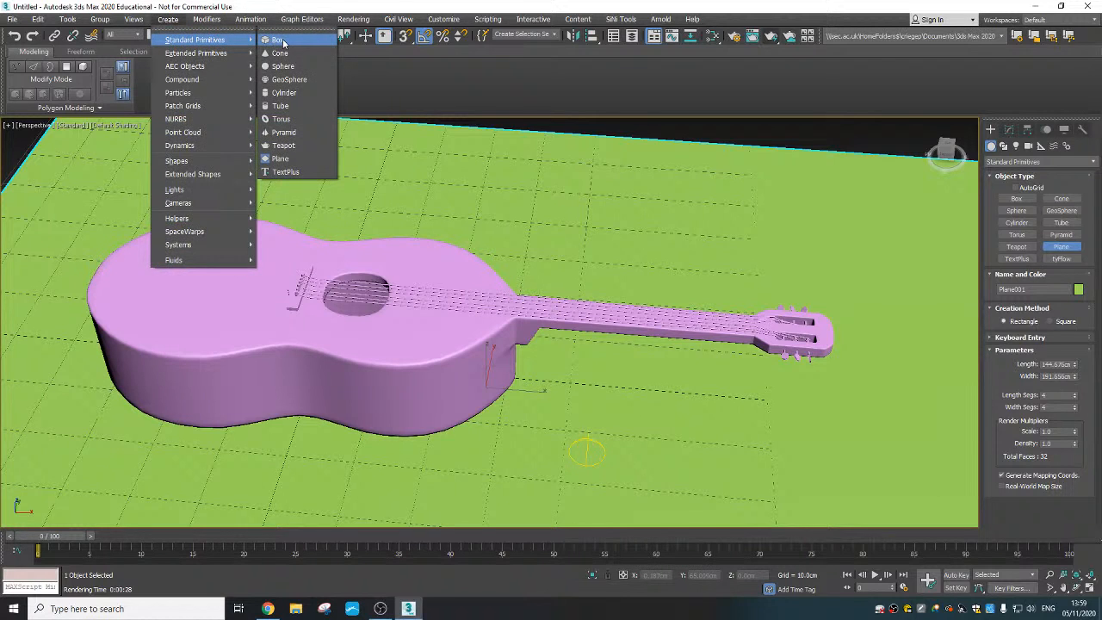
{"action": "left_click", "coordinate": [278, 41]}
{"action": "left_click_drag", "start_coordinate": [544, 382], "coordinate": [544, 423]}
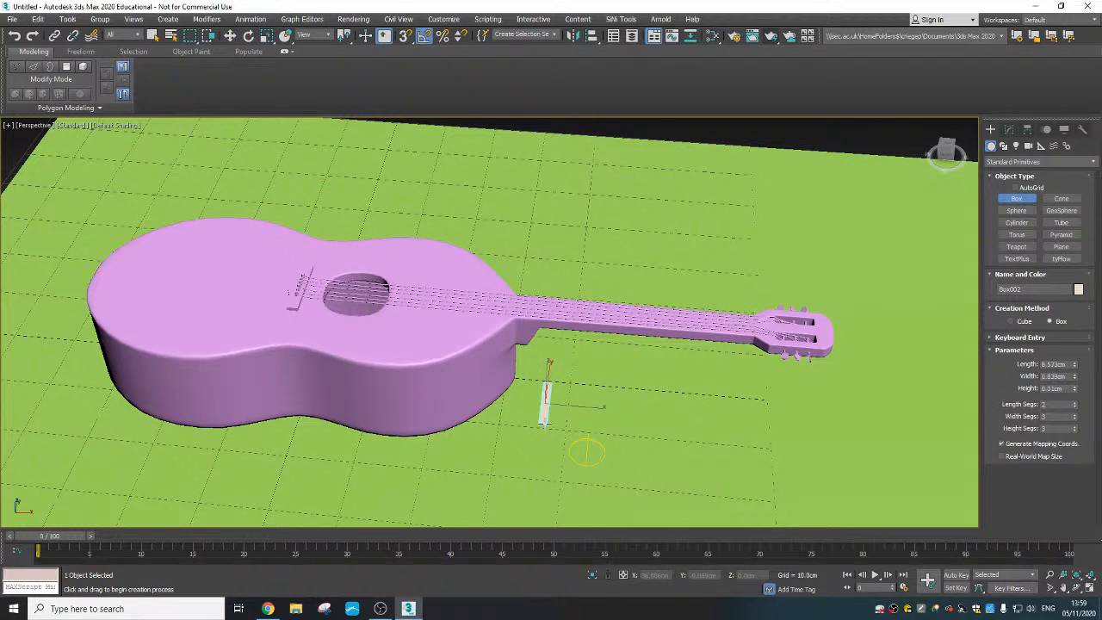
{"action": "middle_click_drag", "start_coordinate": [551, 413], "coordinate": [524, 395], "text": "alt"}
{"action": "key", "text": "w"}
{"action": "left_click_drag", "start_coordinate": [548, 378], "coordinate": [553, 288]}
- Set the box's length, width and height segments to 1 each
{"action": "left_click", "coordinate": [1008, 130]}
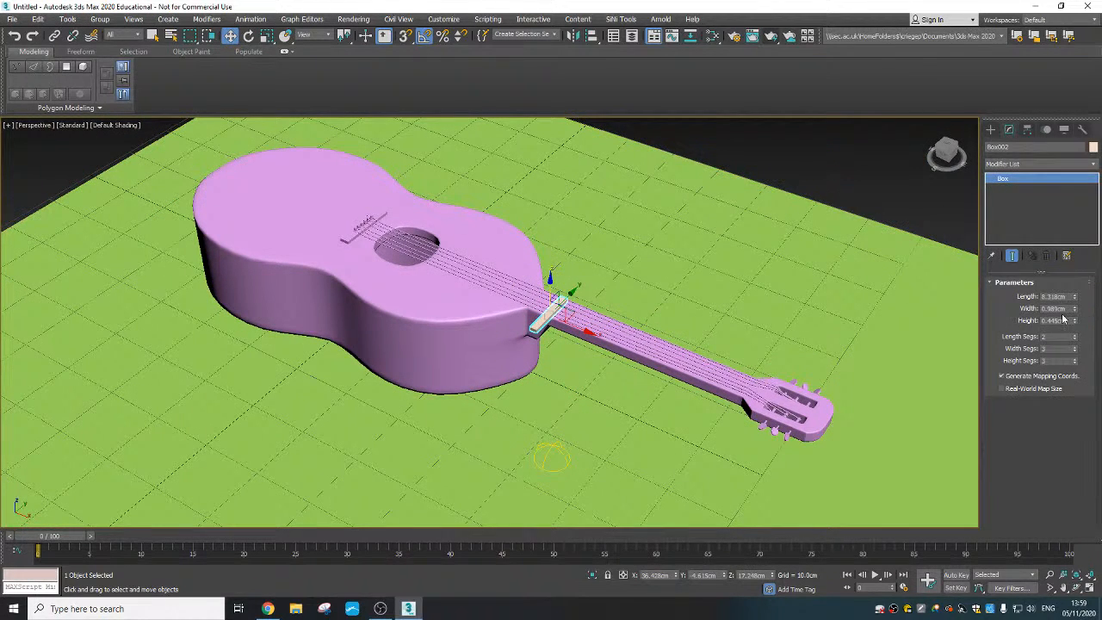
{"action": "left_click", "coordinate": [1074, 339]}
{"action": "left_click", "coordinate": [1074, 351]}
{"action": "left_click", "coordinate": [1074, 363]}
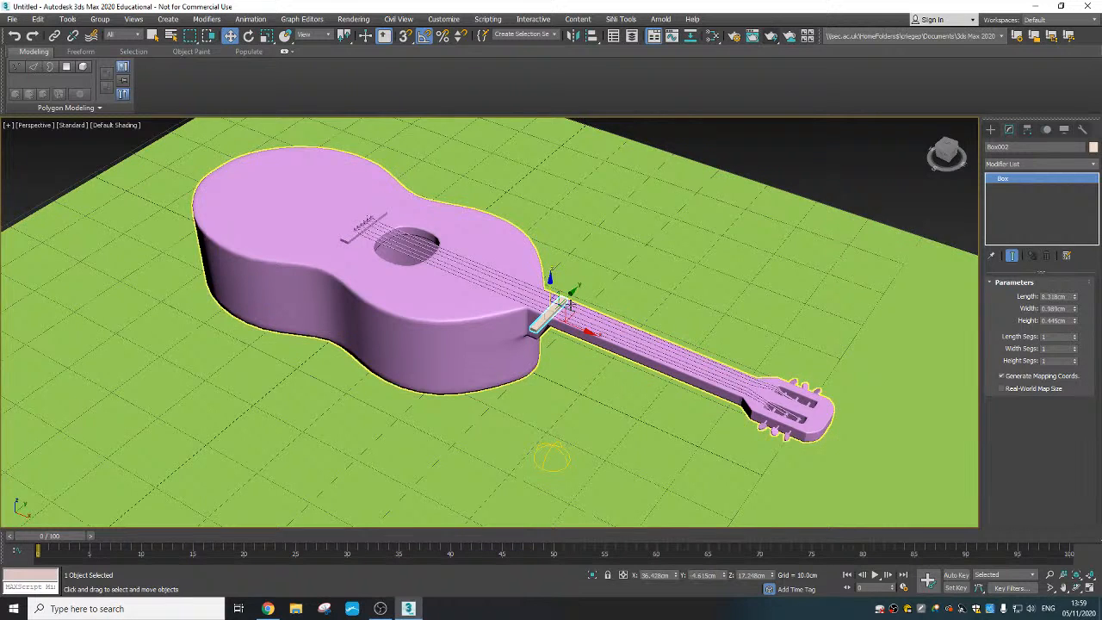
- Place the box flat on the guitar neck's surface with Select and Place, lying across the strings
{"action": "scroll", "coordinate": [563, 306], "scroll_direction": "up", "scroll_amount": 5}
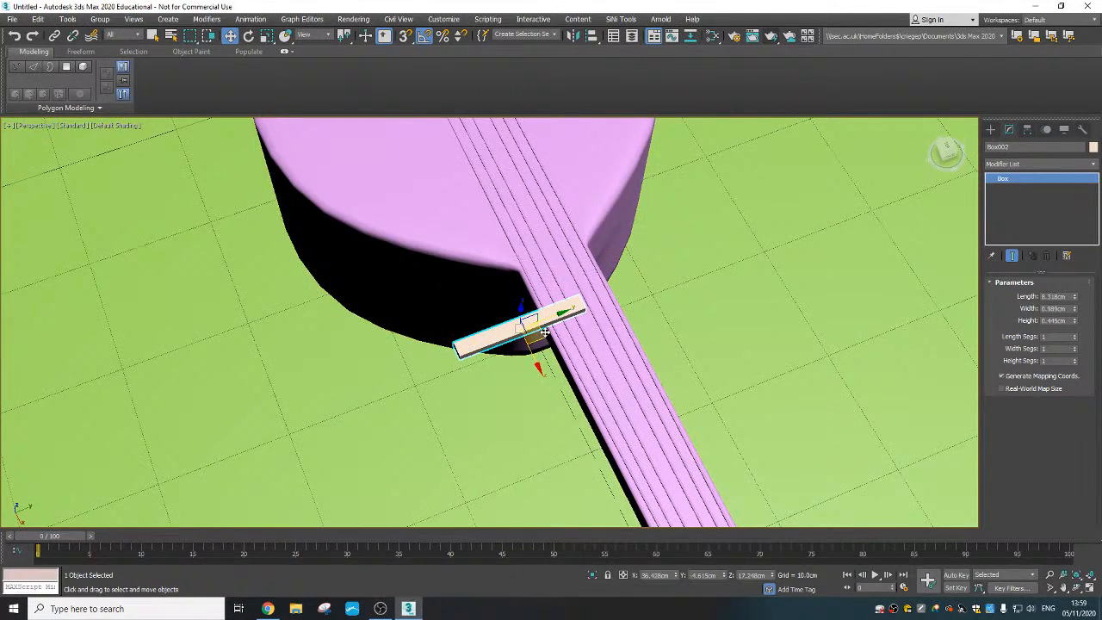
{"action": "scroll", "coordinate": [551, 327], "scroll_direction": "down", "scroll_amount": 5}
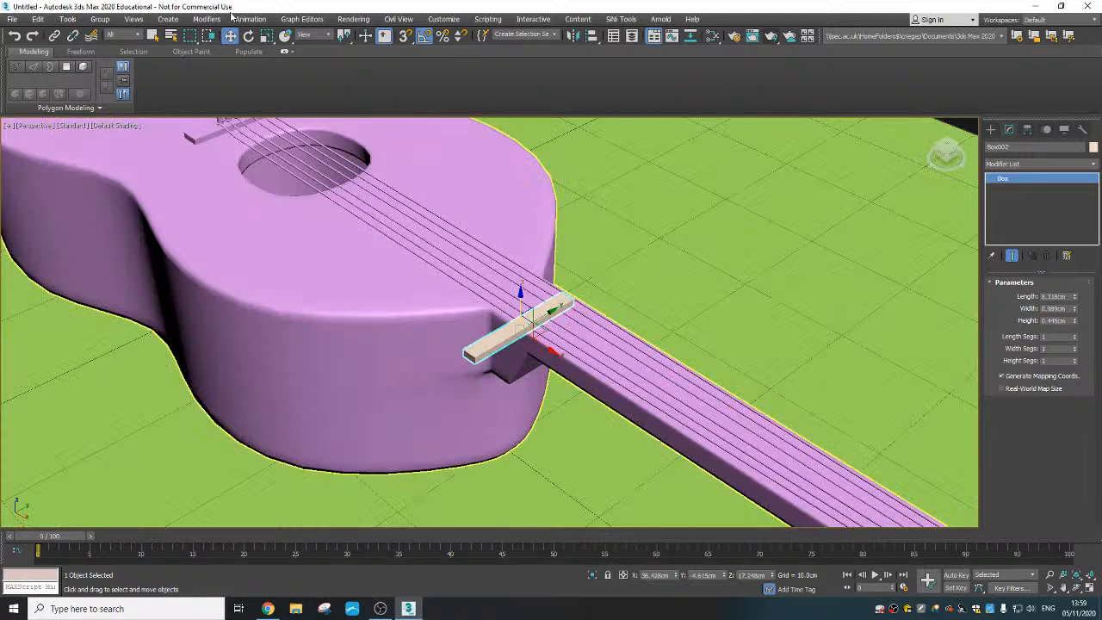
{"action": "left_click", "coordinate": [284, 38]}
{"action": "left_click_drag", "start_coordinate": [527, 327], "coordinate": [572, 330]}
{"action": "middle_click_drag", "start_coordinate": [572, 330], "coordinate": [723, 296], "text": "alt"}
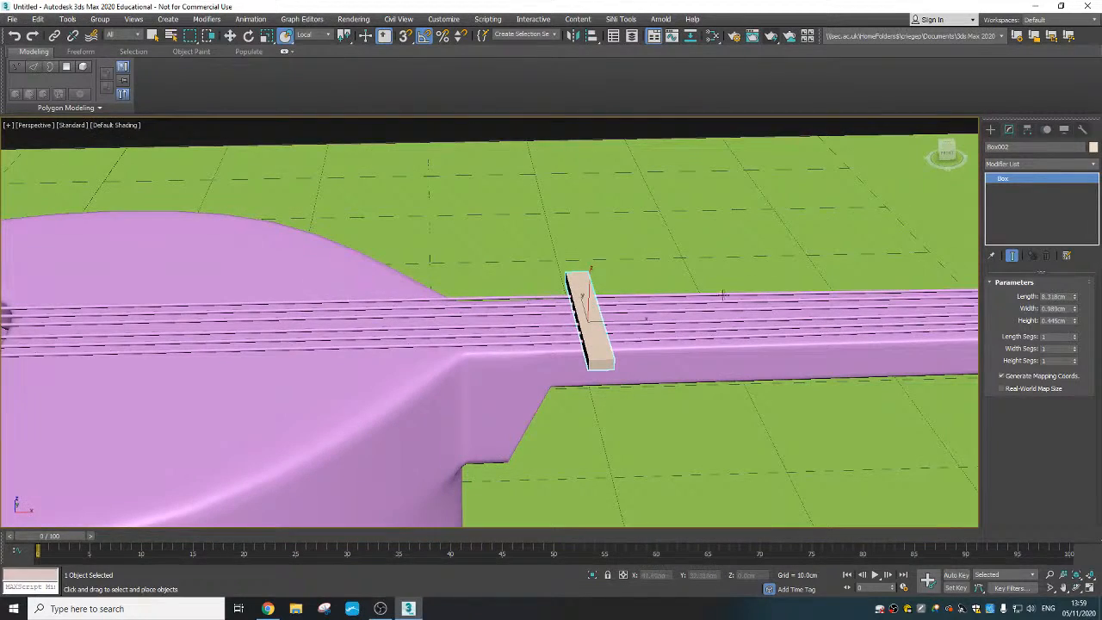
- Shrink the box to a fret about 4.66 cm long, 0.37 cm wide and 0.095 cm high
{"action": "mouse_move", "coordinate": [1074, 330]}
{"action": "left_mouse_down"}
{"action": "mouse_move", "coordinate": [1075, 341]}
{"action": "mouse_move", "coordinate": [1075, 318]}
{"action": "mouse_move", "coordinate": [1078, 346]}
{"action": "left_mouse_up"}
{"action": "left_click_drag", "start_coordinate": [1074, 297], "coordinate": [1077, 328]}
{"action": "middle_click_drag", "start_coordinate": [733, 327], "coordinate": [601, 355], "text": "alt"}
{"action": "scroll", "coordinate": [601, 355], "scroll_direction": "up", "scroll_amount": 2}
- Move the fret along X to the body end of the neck, at about X 31.9 cm
{"action": "right_click", "coordinate": [576, 305]}
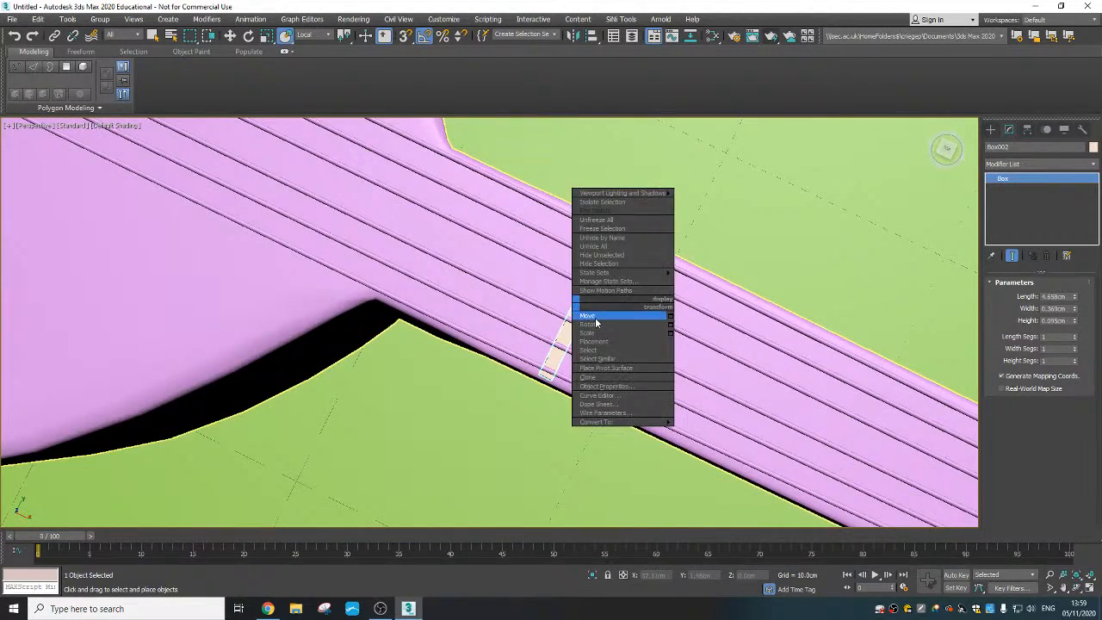
{"action": "left_click", "coordinate": [594, 320]}
{"action": "scroll", "coordinate": [555, 292], "scroll_direction": "down", "scroll_amount": 4}
{"action": "middle_click_drag", "start_coordinate": [551, 291], "coordinate": [740, 342]}
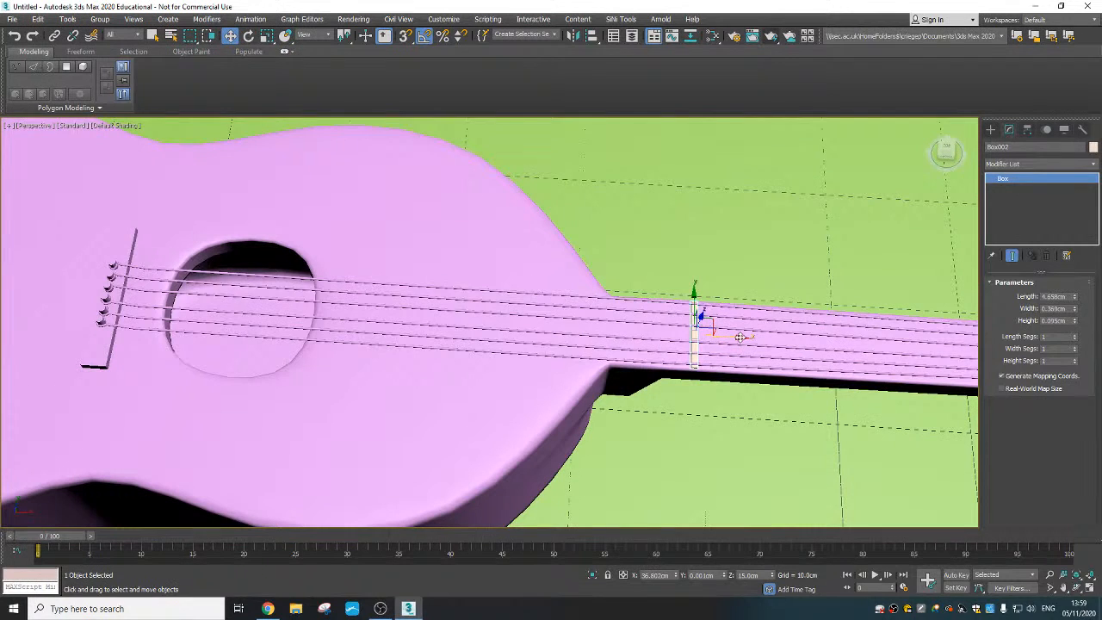
{"action": "left_click_drag", "start_coordinate": [740, 340], "coordinate": [645, 331]}
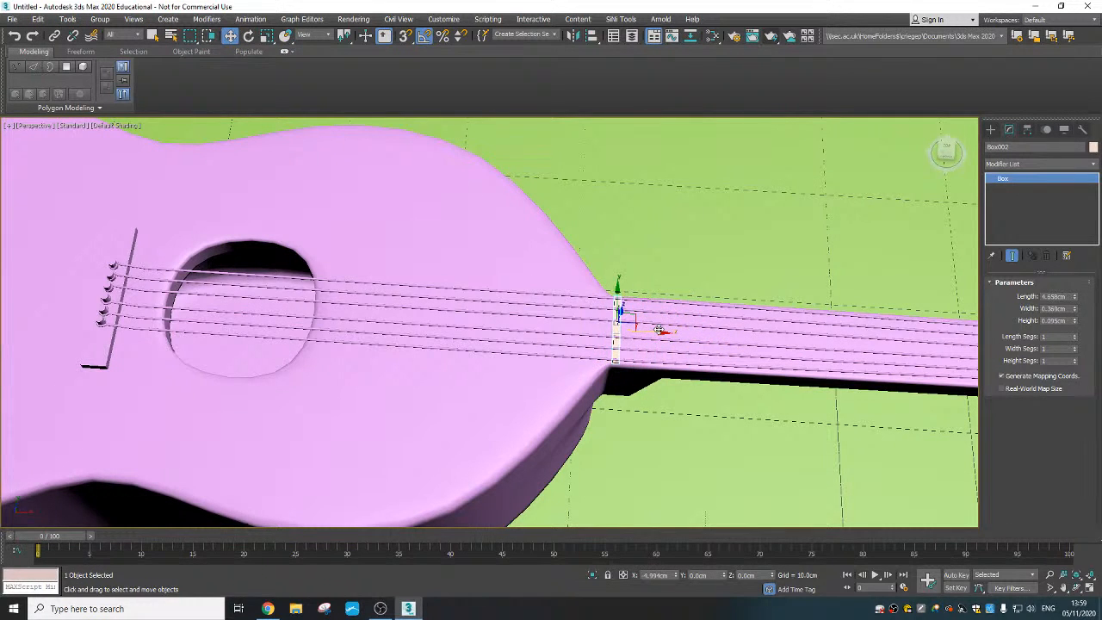
- Increase the fret's height to 0.125 cm
{"action": "middle_click_drag", "start_coordinate": [660, 334], "coordinate": [674, 318], "text": "alt"}
{"action": "scroll", "coordinate": [673, 318], "scroll_direction": "up", "scroll_amount": 4}
{"action": "middle_click_drag", "start_coordinate": [626, 358], "coordinate": [585, 371], "text": "alt"}
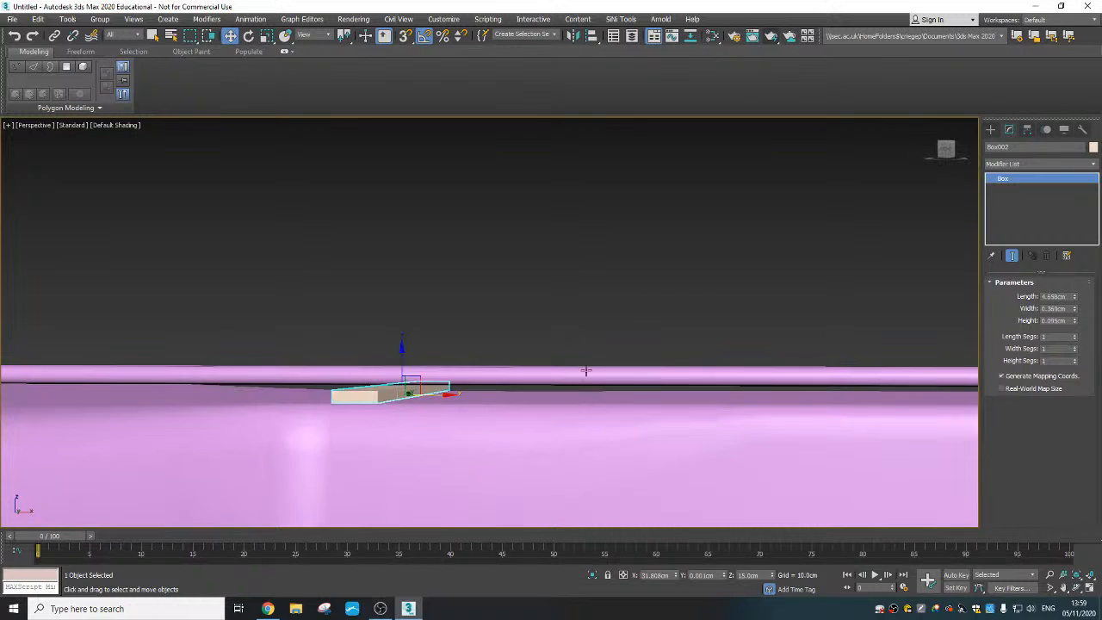
{"action": "left_click", "coordinate": [1074, 319]}
{"action": "left_click", "coordinate": [1074, 319]}
{"action": "left_click", "coordinate": [1074, 319]}
{"action": "scroll", "coordinate": [602, 387], "scroll_direction": "down", "scroll_amount": 3}
{"action": "mouse_move", "coordinate": [592, 403]}
{"action": "middle_mouse_down"}
{"action": "mouse_move", "coordinate": [597, 378]}
{"action": "mouse_move", "coordinate": [600, 406]}
{"action": "middle_mouse_up"}
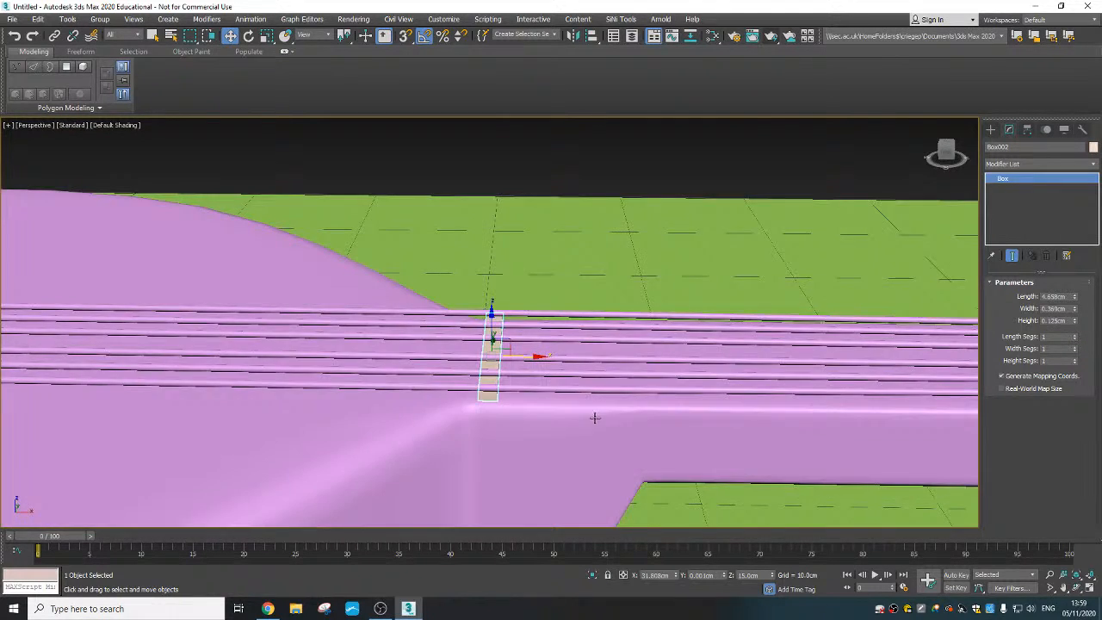
- Clone the fret along X as 18 evenly spaced copies running up the neck to the headstock
{"action": "scroll", "coordinate": [516, 396], "scroll_direction": "down", "scroll_amount": 3}
{"action": "middle_click_drag", "start_coordinate": [516, 396], "coordinate": [475, 401]}
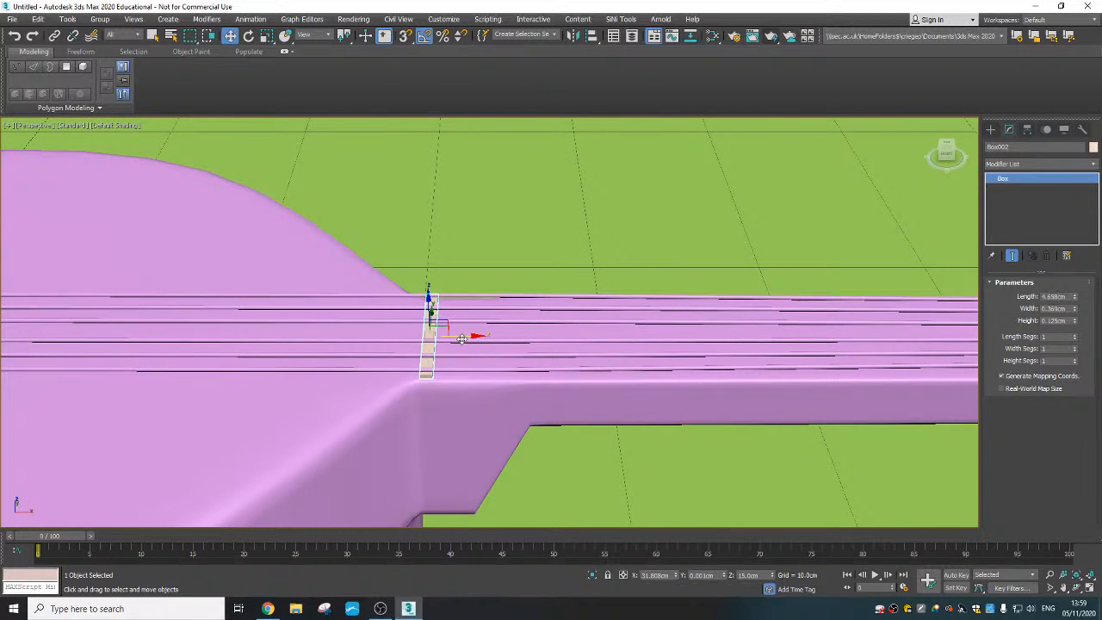
{"action": "left_click_drag", "start_coordinate": [462, 339], "coordinate": [523, 337], "text": "shift"}
{"action": "left_click", "coordinate": [580, 309]}
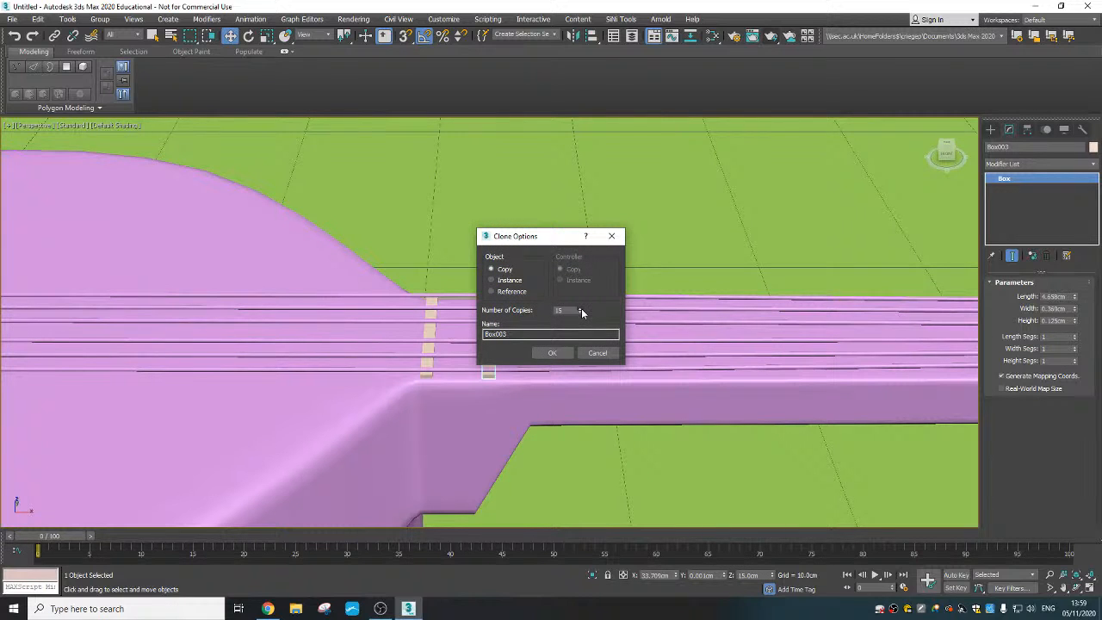
{"action": "left_click", "coordinate": [559, 355]}
- Shift the last fret at the headstock slightly back along X to about 65.6 cm
{"action": "middle_click_drag", "start_coordinate": [707, 407], "coordinate": [452, 373]}
{"action": "scroll", "coordinate": [698, 410], "scroll_direction": "down", "scroll_amount": 4}
{"action": "scroll", "coordinate": [452, 374], "scroll_direction": "down", "scroll_amount": 3}
{"action": "scroll", "coordinate": [565, 360], "scroll_direction": "up", "scroll_amount": 5}
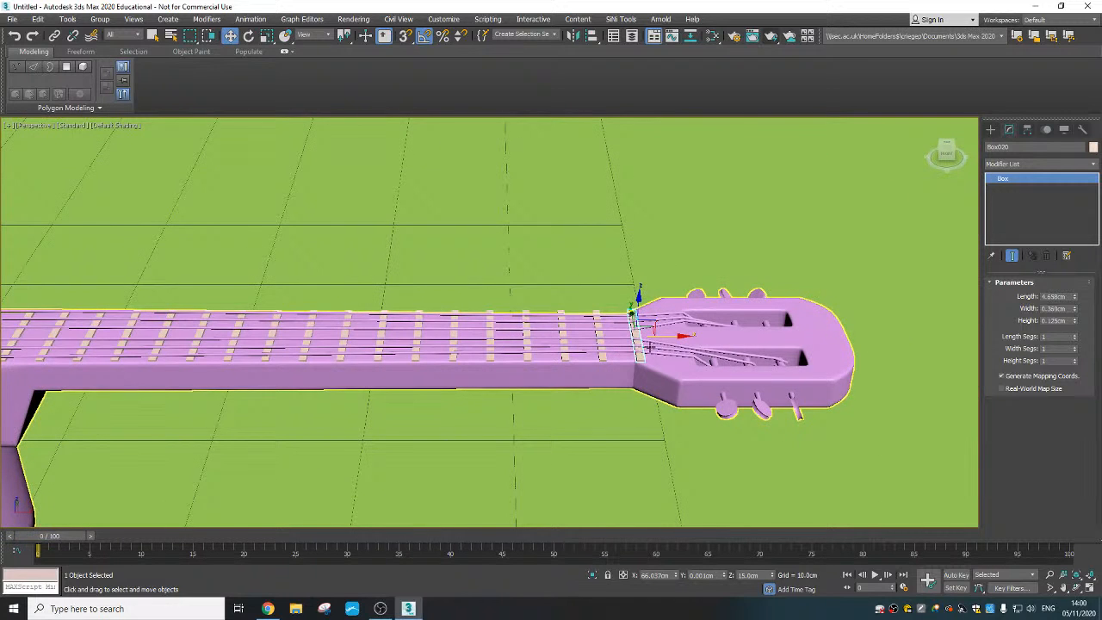
{"action": "left_click_drag", "start_coordinate": [668, 337], "coordinate": [658, 337]}
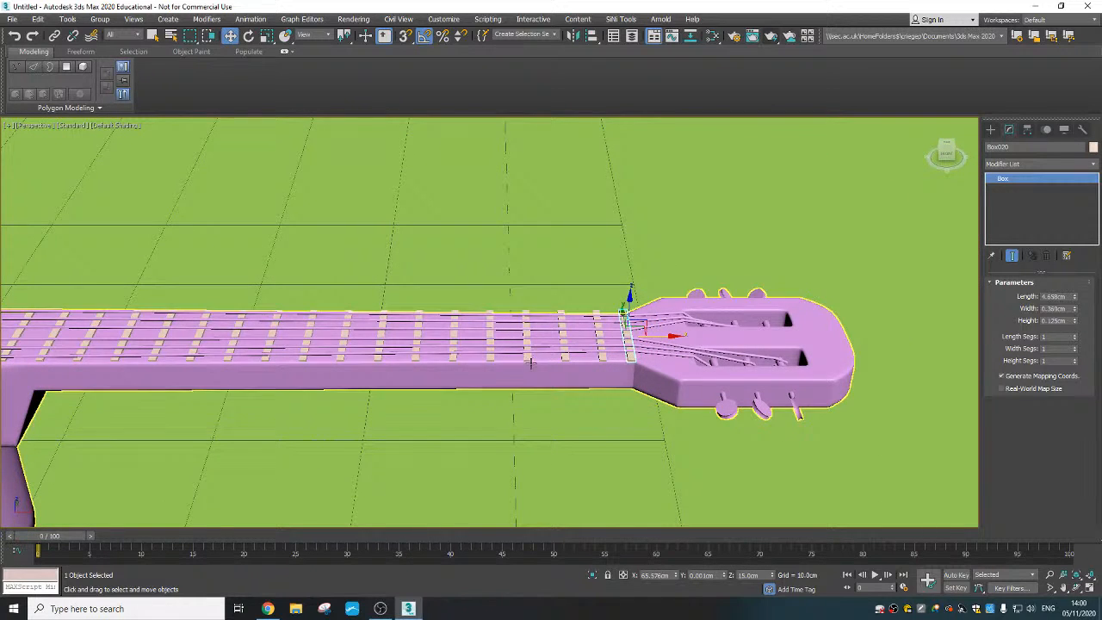
- Attach all the frets along the neck to the guitar's editable poly and leave Attach mode
{"action": "left_click", "coordinate": [531, 364]}
{"action": "middle_click_drag", "start_coordinate": [531, 363], "coordinate": [588, 359]}
{"action": "right_click", "coordinate": [527, 358]}
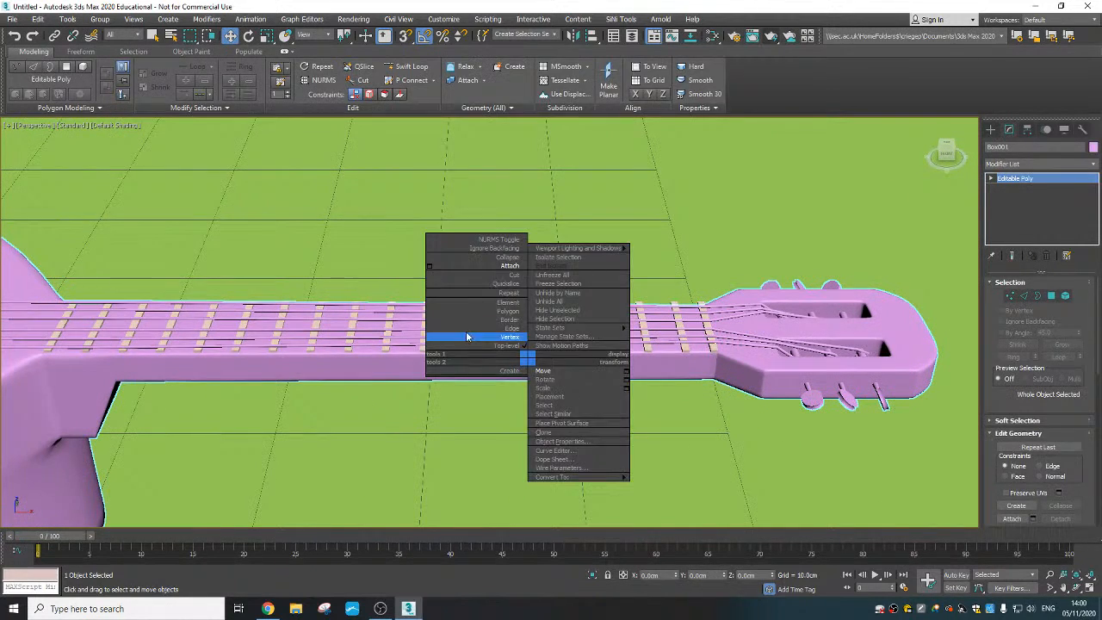
{"action": "left_click", "coordinate": [510, 265]}
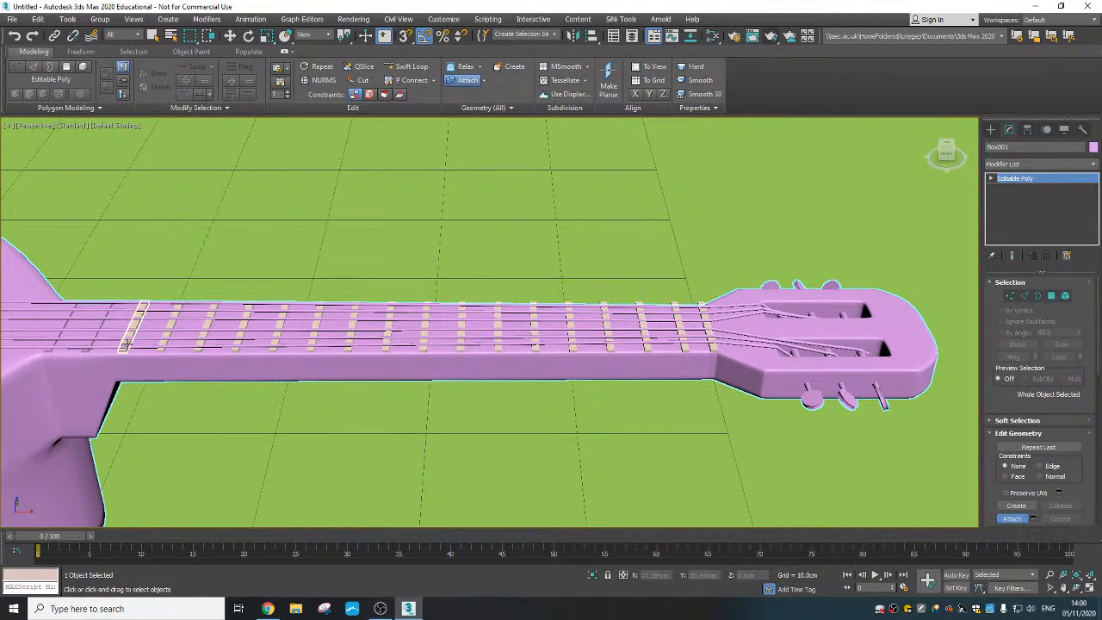
{"action": "left_click", "coordinate": [125, 343]}
{"action": "left_click", "coordinate": [164, 340]}
{"action": "left_click", "coordinate": [204, 339]}
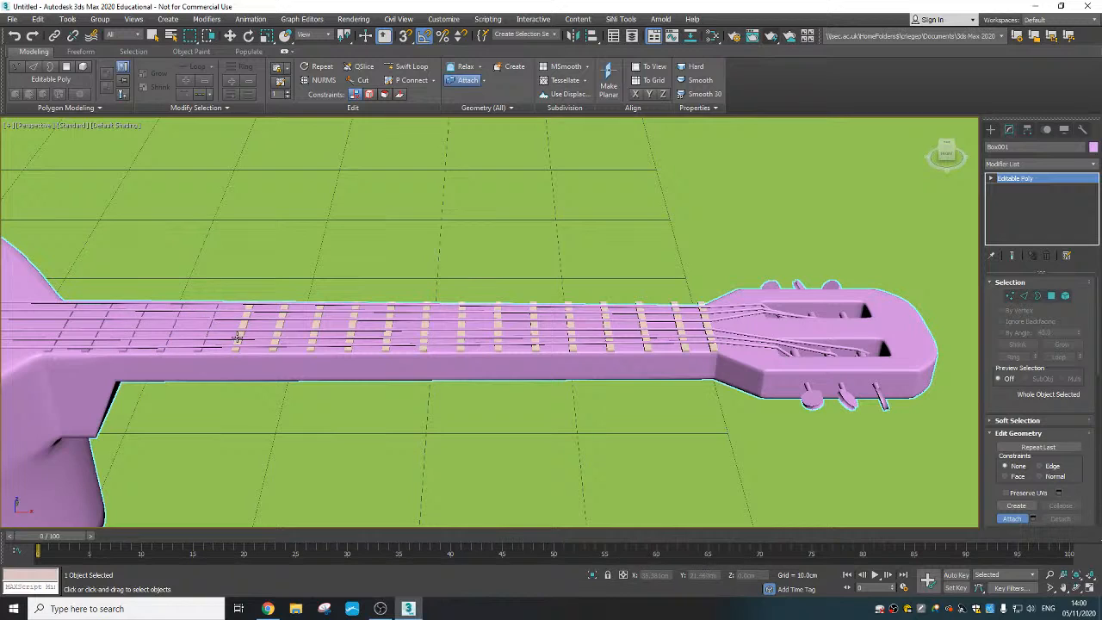
{"action": "left_click", "coordinate": [239, 338]}
{"action": "left_click", "coordinate": [275, 338]}
{"action": "left_click", "coordinate": [311, 338]}
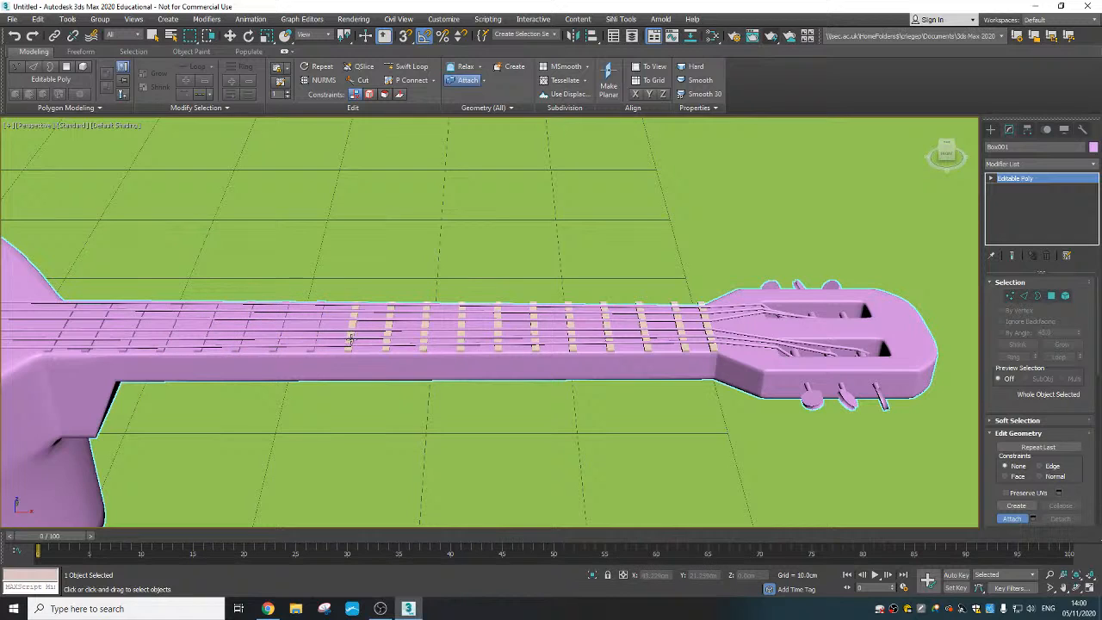
{"action": "left_click", "coordinate": [350, 339]}
{"action": "left_click", "coordinate": [387, 338]}
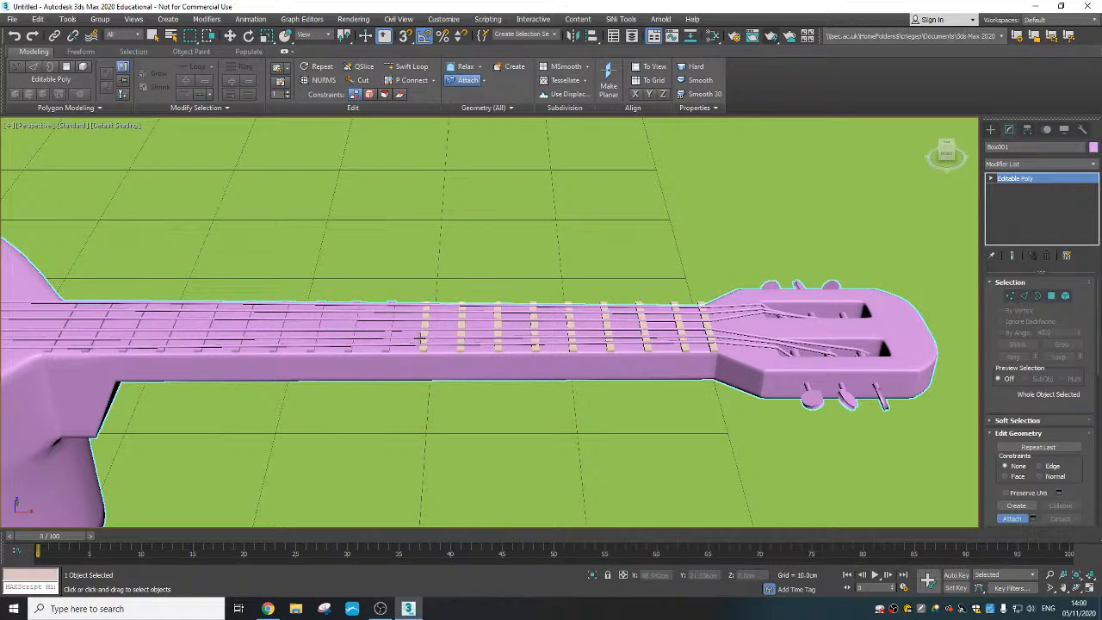
{"action": "left_click", "coordinate": [422, 338]}
{"action": "left_click", "coordinate": [460, 338]}
{"action": "left_click", "coordinate": [498, 338]}
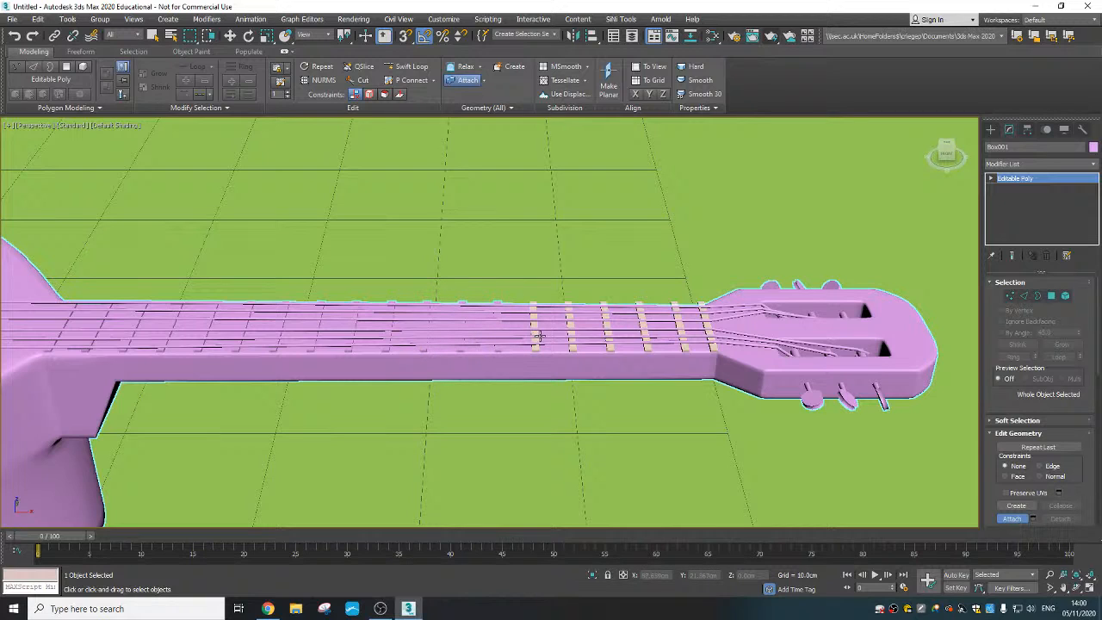
{"action": "left_click", "coordinate": [536, 338]}
{"action": "left_click", "coordinate": [570, 338]}
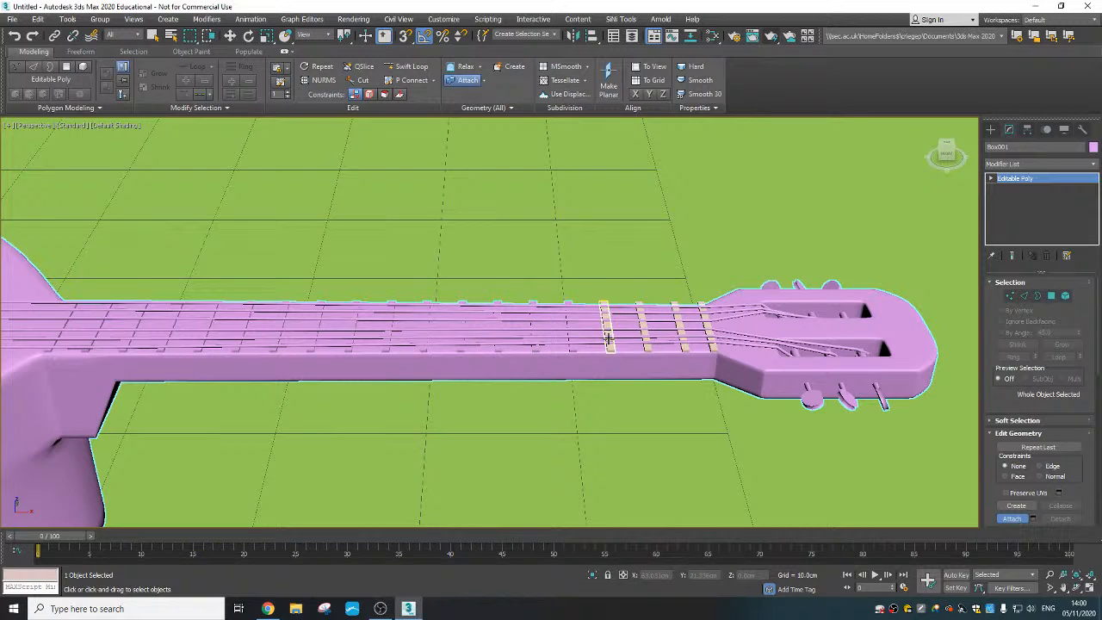
{"action": "left_click", "coordinate": [607, 339]}
{"action": "left_click", "coordinate": [645, 344]}
{"action": "left_click", "coordinate": [681, 343]}
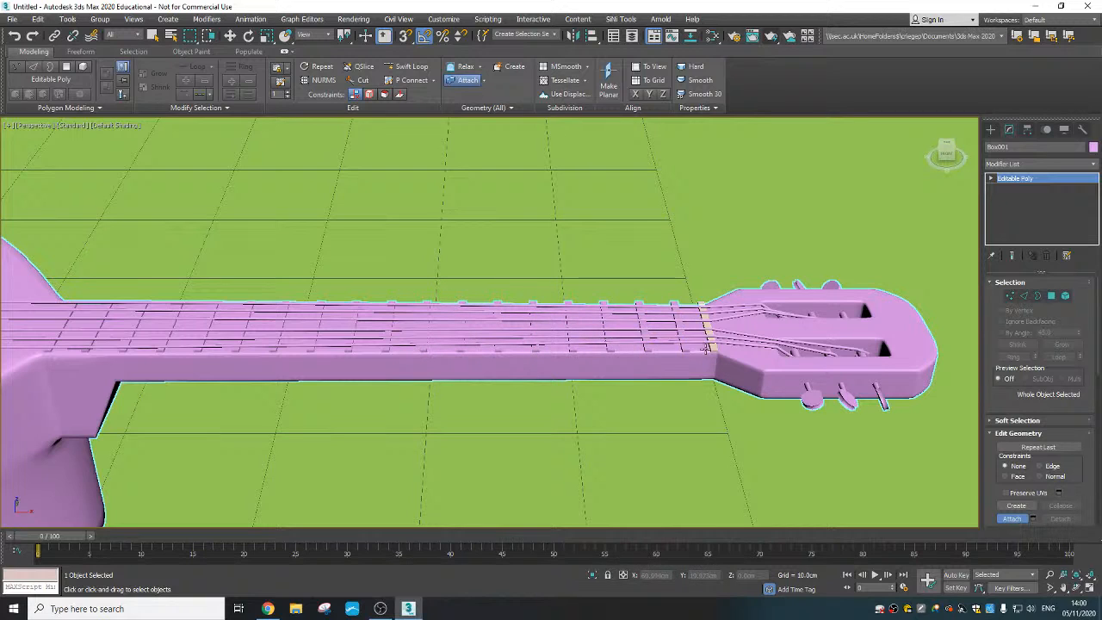
{"action": "left_click", "coordinate": [708, 342]}
{"action": "key", "text": "w"}
- Create a new Standard material in the Slate Material Editor and open its parameters
{"action": "scroll", "coordinate": [583, 373], "scroll_direction": "down", "scroll_amount": 5}
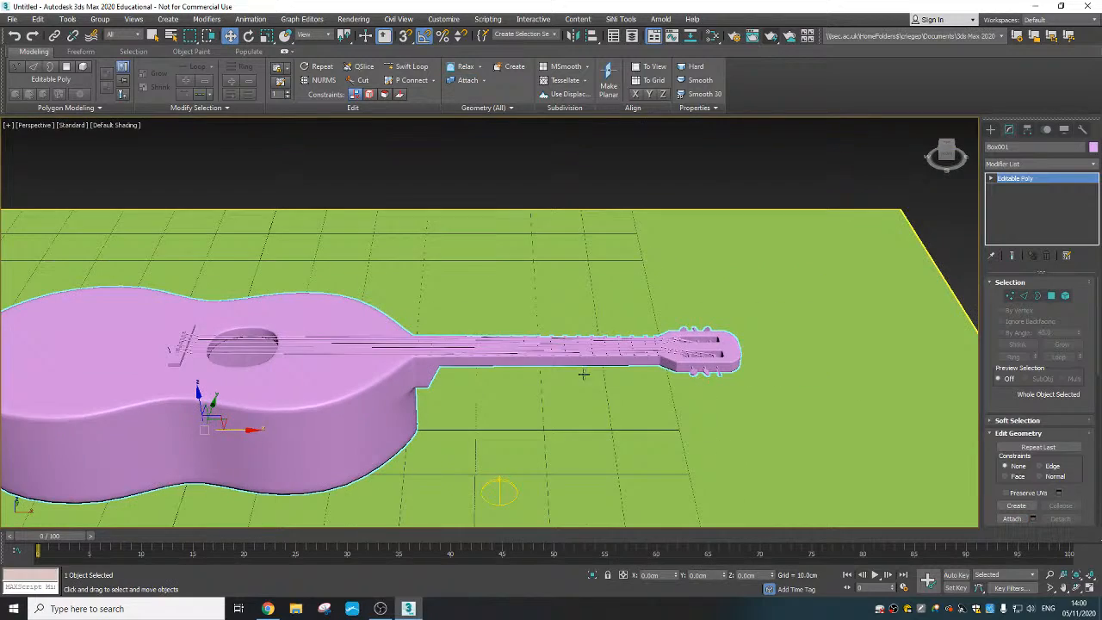
{"action": "middle_click_drag", "start_coordinate": [559, 403], "coordinate": [487, 381], "text": "alt"}
{"action": "scroll", "coordinate": [373, 327], "scroll_direction": "down", "scroll_amount": 3}
{"action": "scroll", "coordinate": [463, 391], "scroll_direction": "down", "scroll_amount": 3}
{"action": "scroll", "coordinate": [489, 381], "scroll_direction": "down", "scroll_amount": 3}
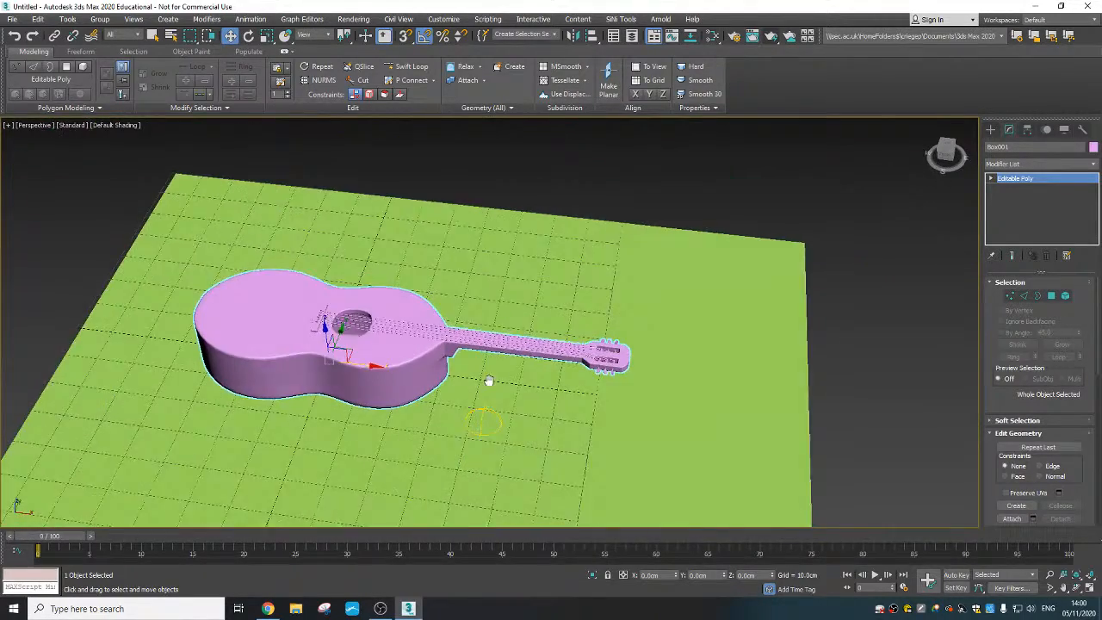
{"action": "scroll", "coordinate": [489, 379], "scroll_direction": "up", "scroll_amount": 4}
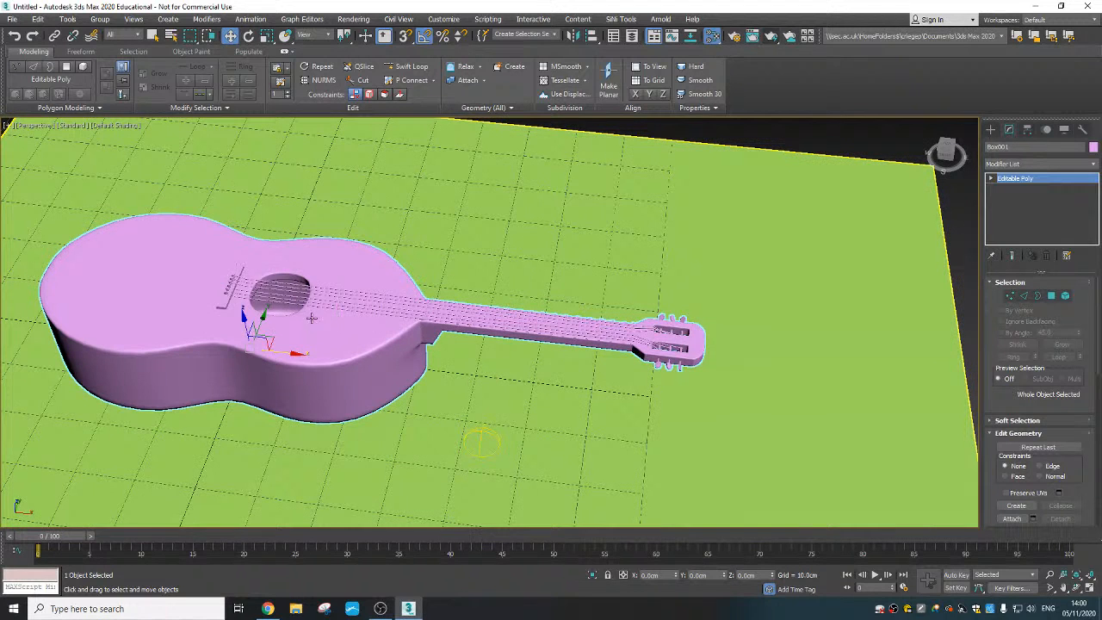
{"action": "key", "text": "m"}
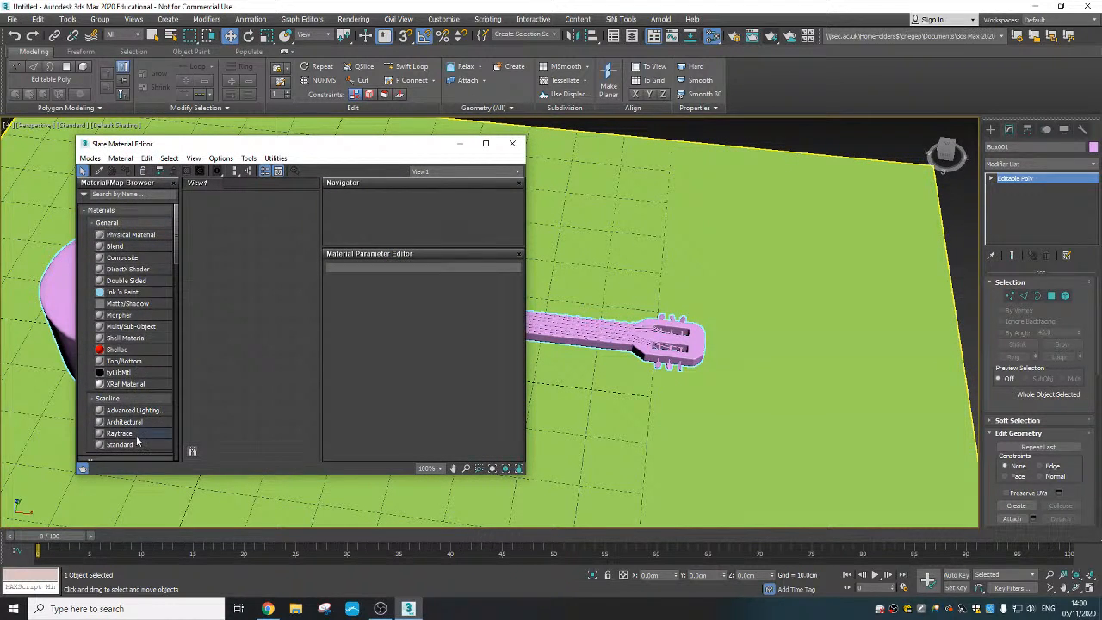
{"action": "left_click_drag", "start_coordinate": [137, 443], "coordinate": [248, 343]}
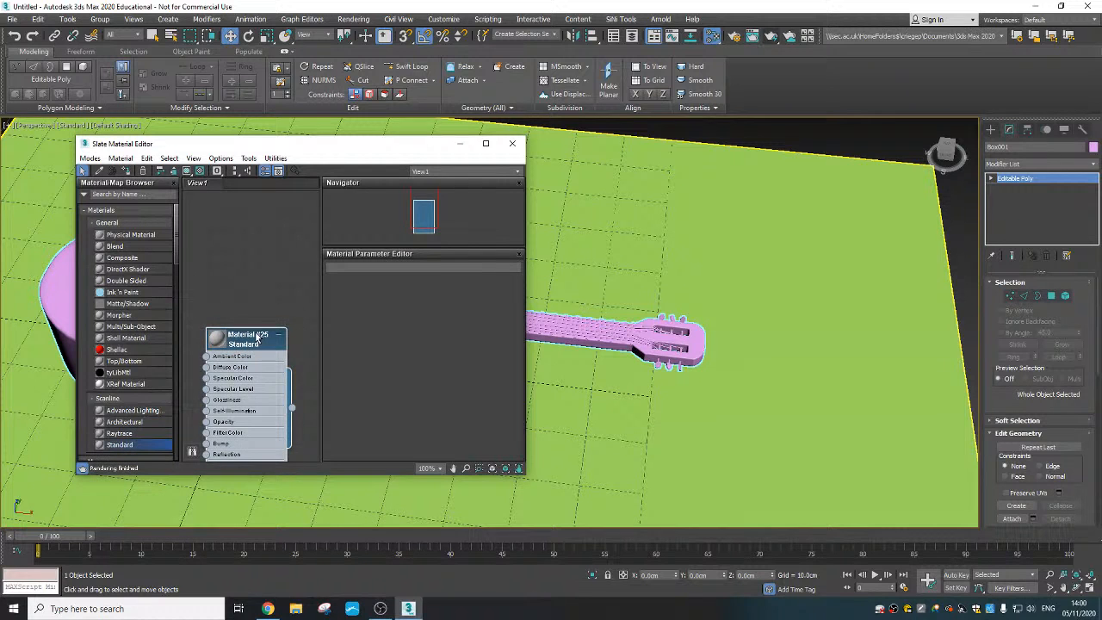
{"action": "double_click", "coordinate": [230, 346]}
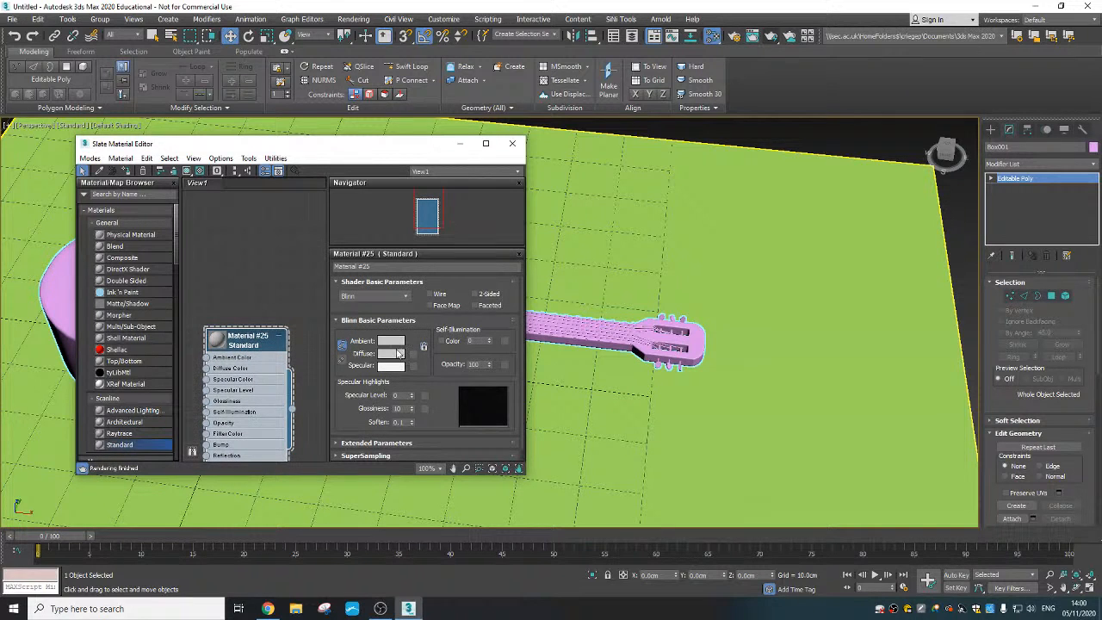
- Set the material's diffuse colour to pure white (value 255) and assign the material to the selected guitar
{"action": "left_click", "coordinate": [398, 353]}
{"action": "left_click_drag", "start_coordinate": [334, 136], "coordinate": [336, 167]}
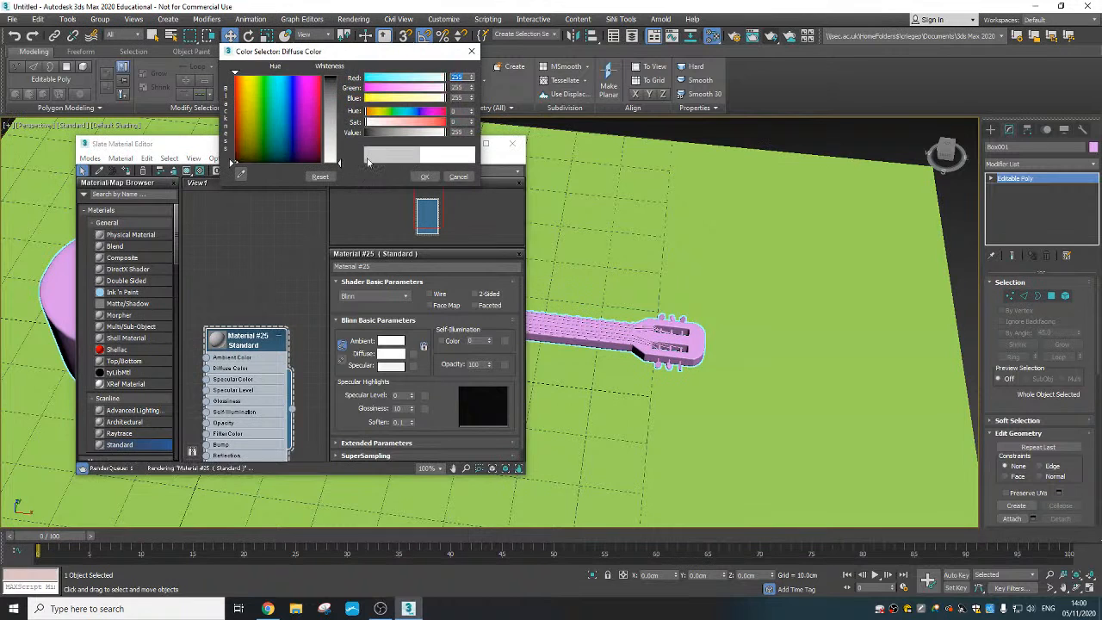
{"action": "left_click", "coordinate": [425, 176]}
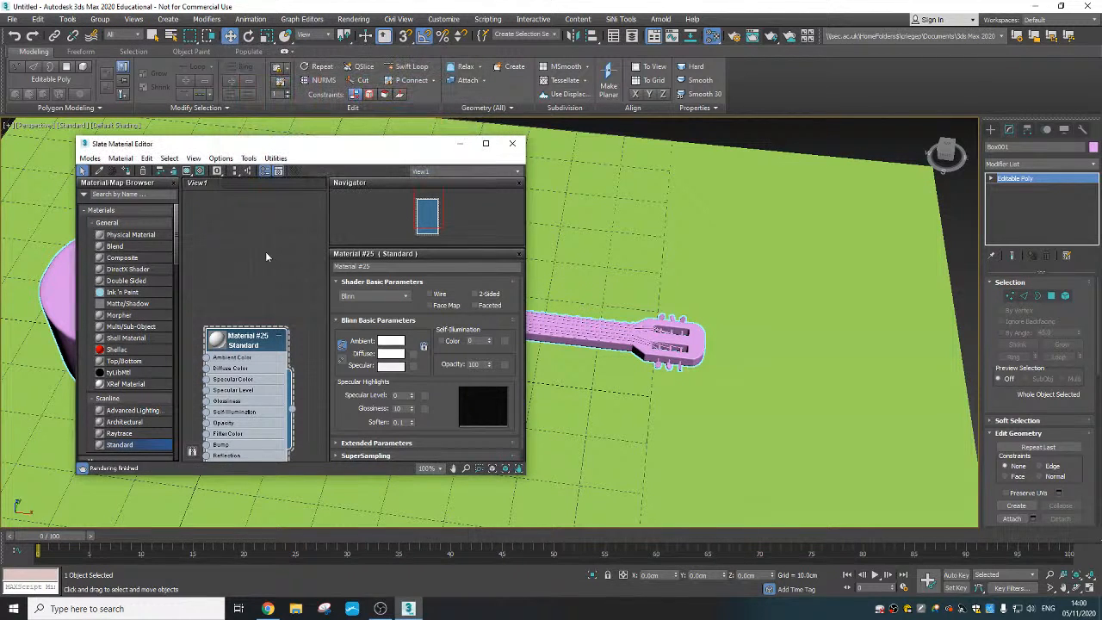
{"action": "left_click", "coordinate": [127, 171]}
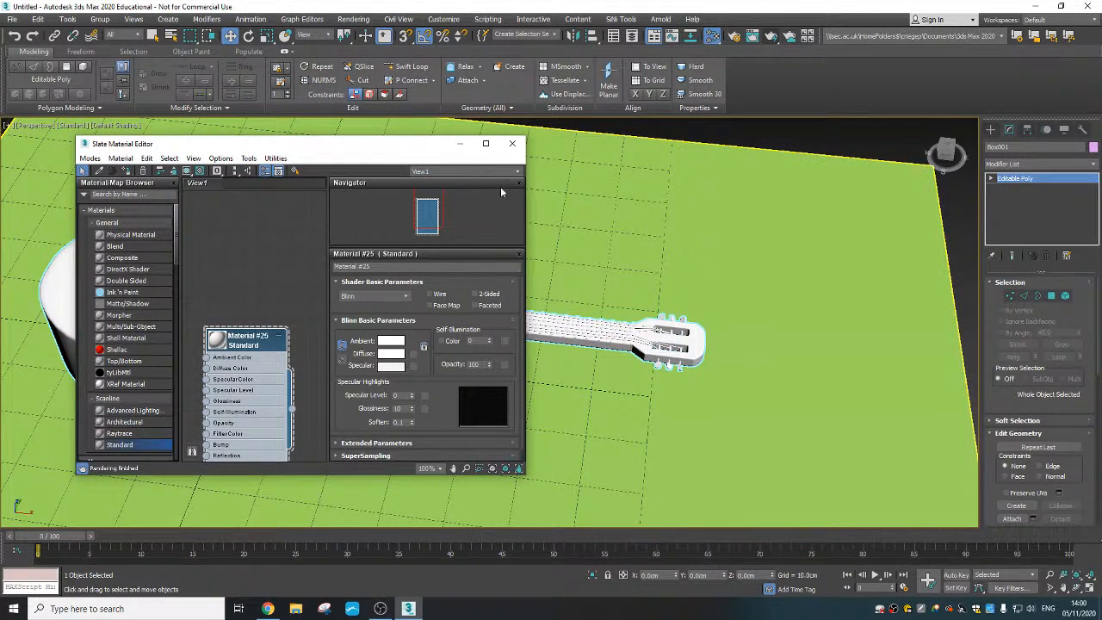
{"action": "left_click", "coordinate": [512, 143]}
- Render the Perspective view with the white guitar seen diagonally from above on the ground plane
{"action": "middle_click_drag", "start_coordinate": [503, 303], "coordinate": [636, 290]}
{"action": "scroll", "coordinate": [555, 291], "scroll_direction": "down", "scroll_amount": 4}
{"action": "scroll", "coordinate": [563, 310], "scroll_direction": "up", "scroll_amount": 3}
{"action": "scroll", "coordinate": [636, 289], "scroll_direction": "down", "scroll_amount": 1}
{"action": "middle_click_drag", "start_coordinate": [600, 386], "coordinate": [551, 284], "text": "alt"}
{"action": "left_click", "coordinate": [771, 36]}
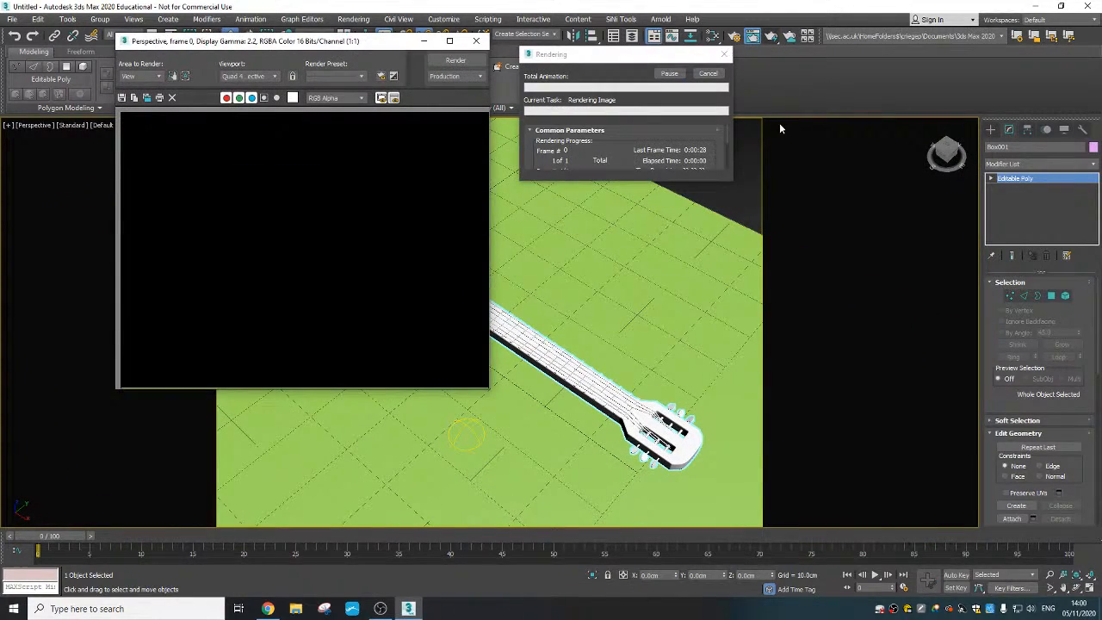